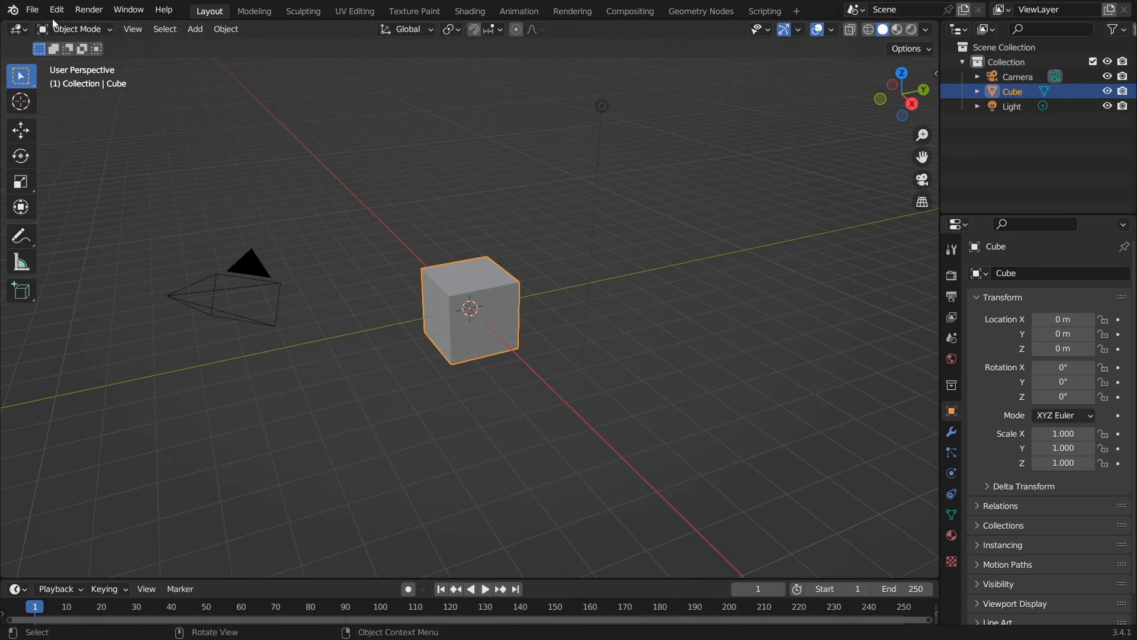
# Step: Open the program preferences and look through the available settings
pyautogui.click(55, 11)
pyautogui.click(114, 236)
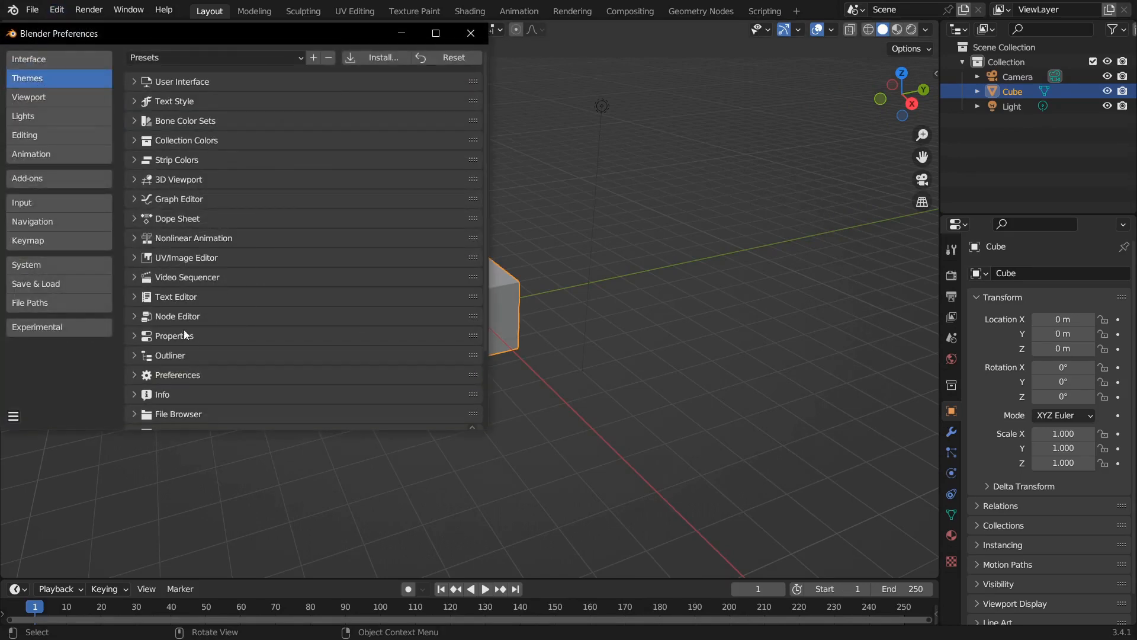
pyautogui.click(183, 309)
pyautogui.scroll(-15, 186, 309)
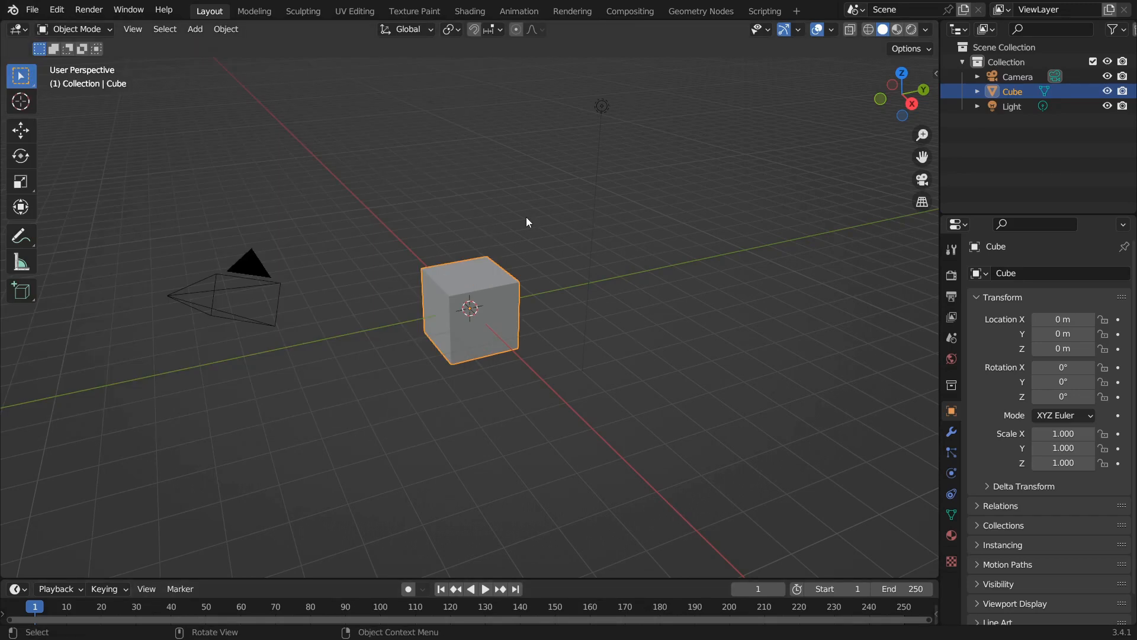
# Step: Delete all the default objects in the scene: camera, cube and light
pyautogui.click(526, 217)
pyautogui.press('a')
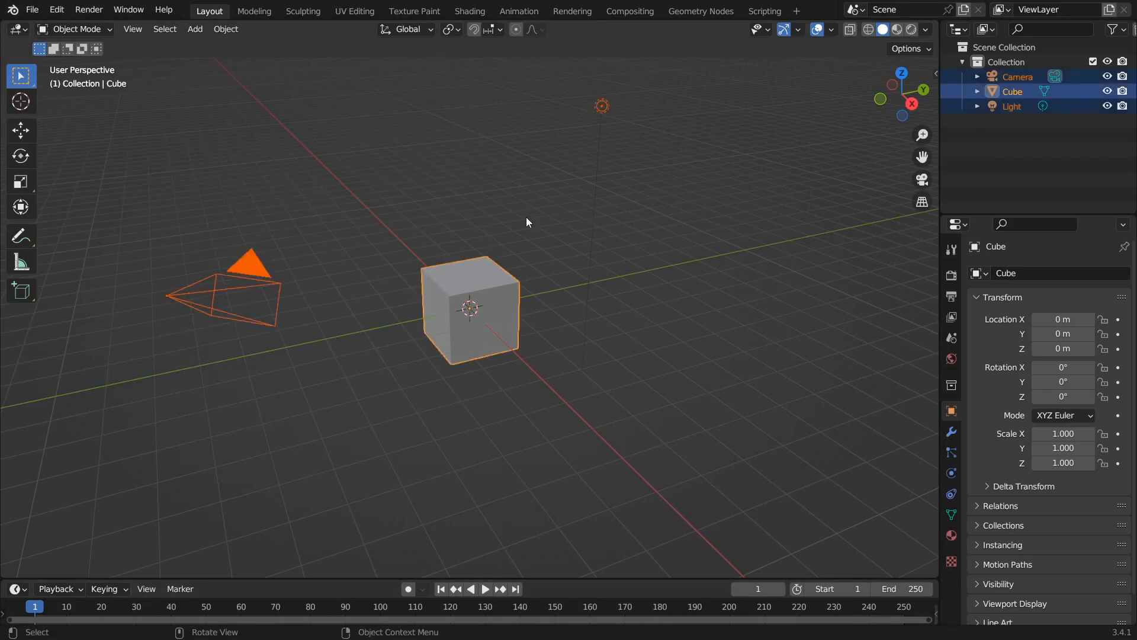
pyautogui.press('x')
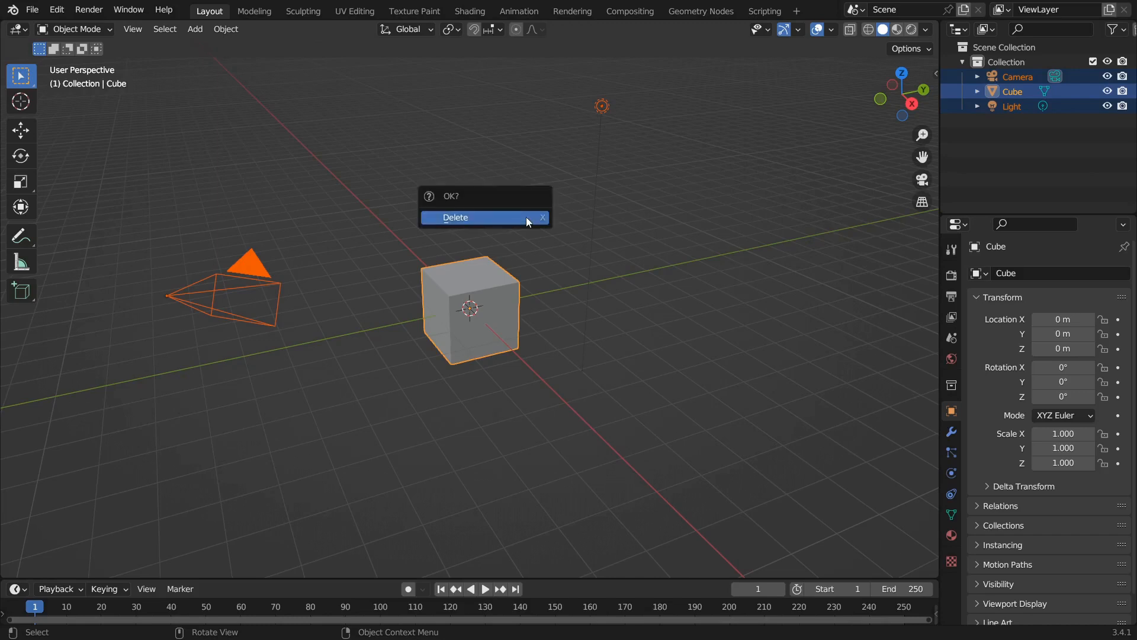
pyautogui.click(526, 217)
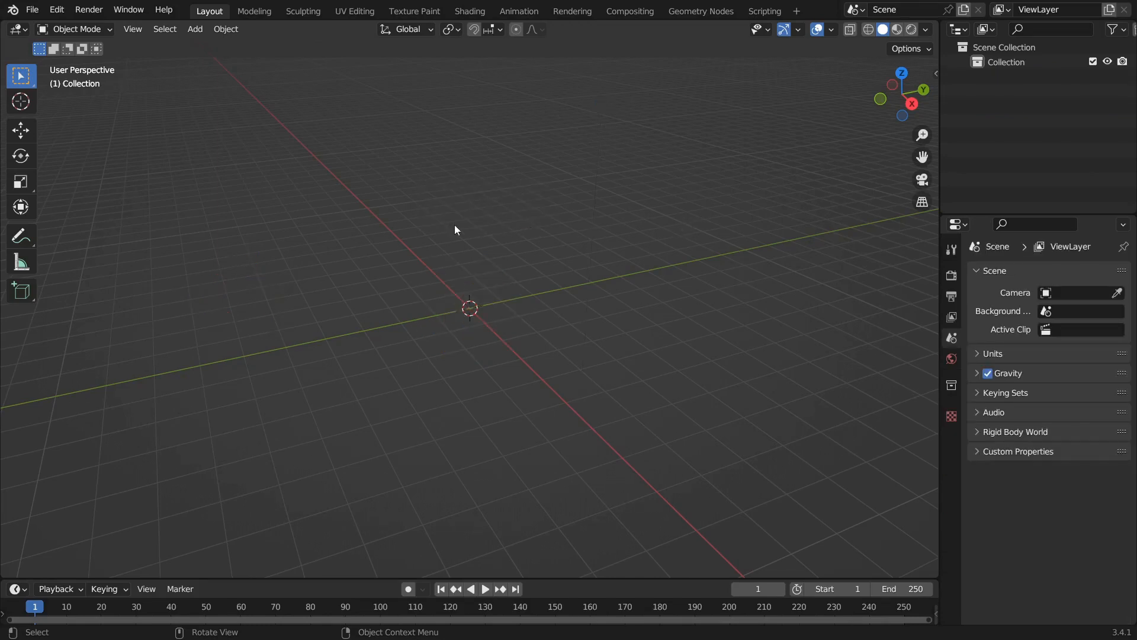
# Step: Add a new cube mesh to the empty scene
pyautogui.hotkey('shift', 'a')
pyautogui.moveTo(449, 226)
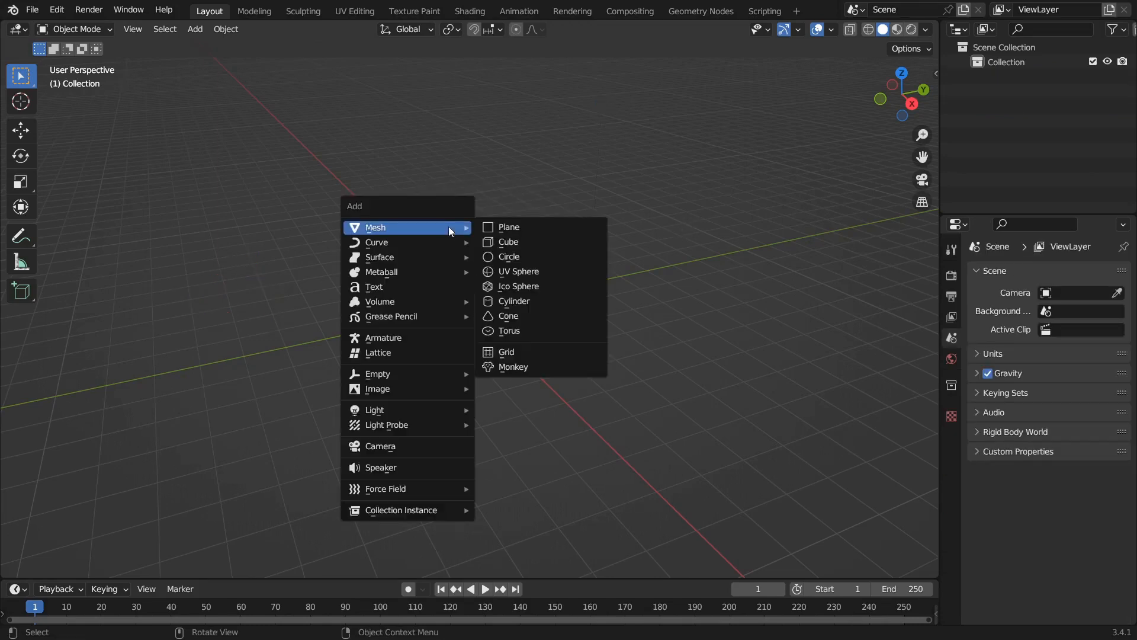
pyautogui.click(532, 243)
# Step: Add a Geometry Nodes modifier to the cube and create a new node tree for it
pyautogui.click(953, 432)
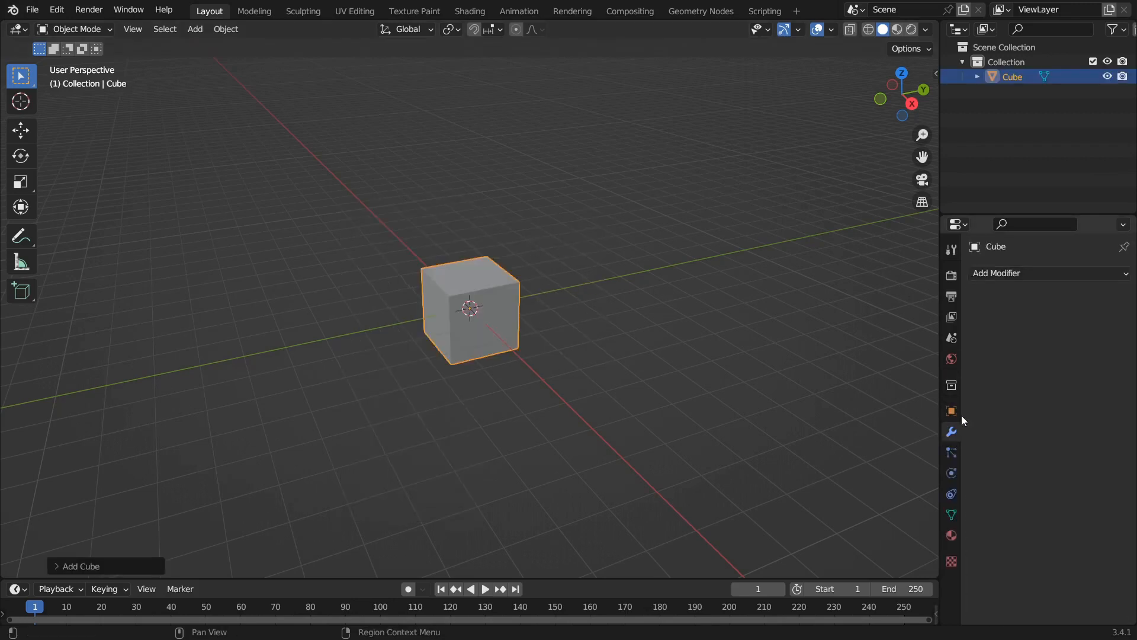
pyautogui.click(1006, 274)
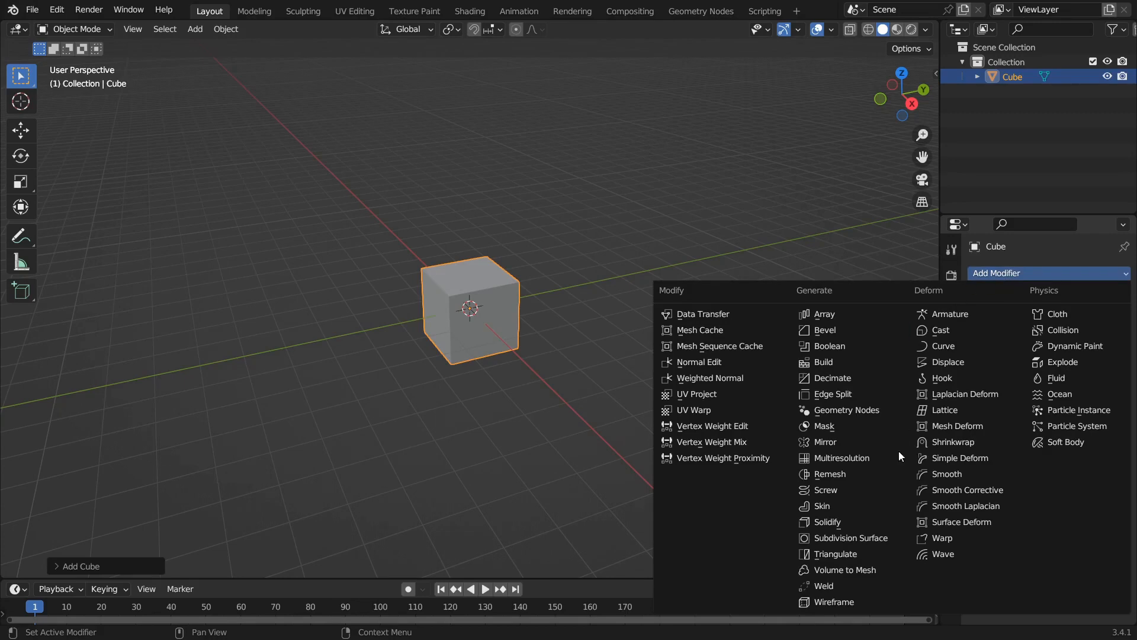
pyautogui.click(846, 410)
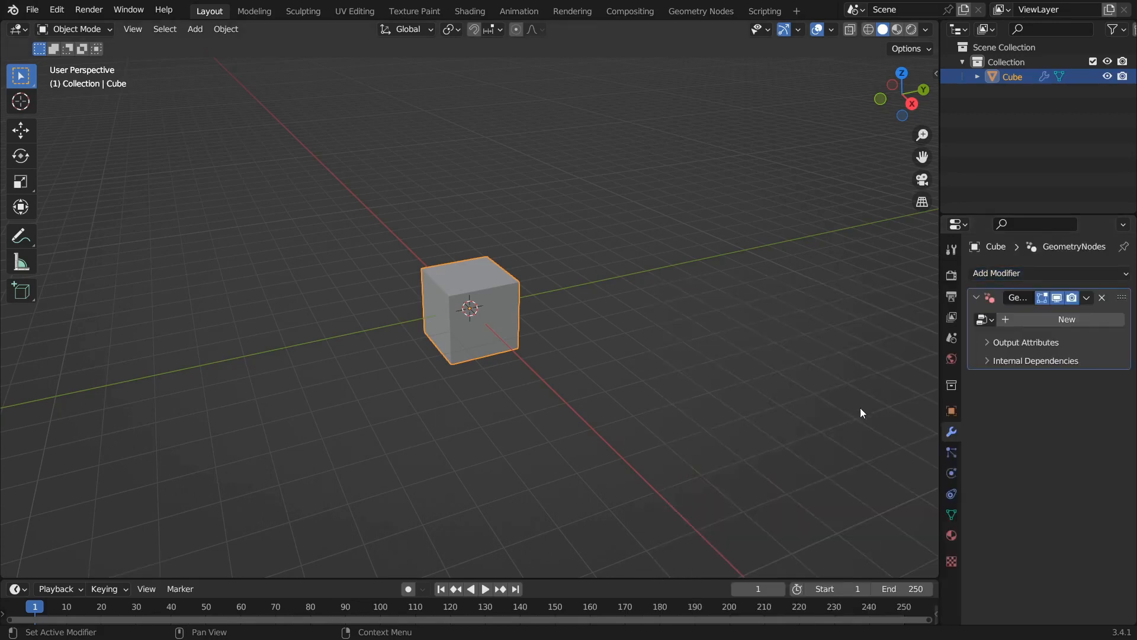
pyautogui.click(1044, 320)
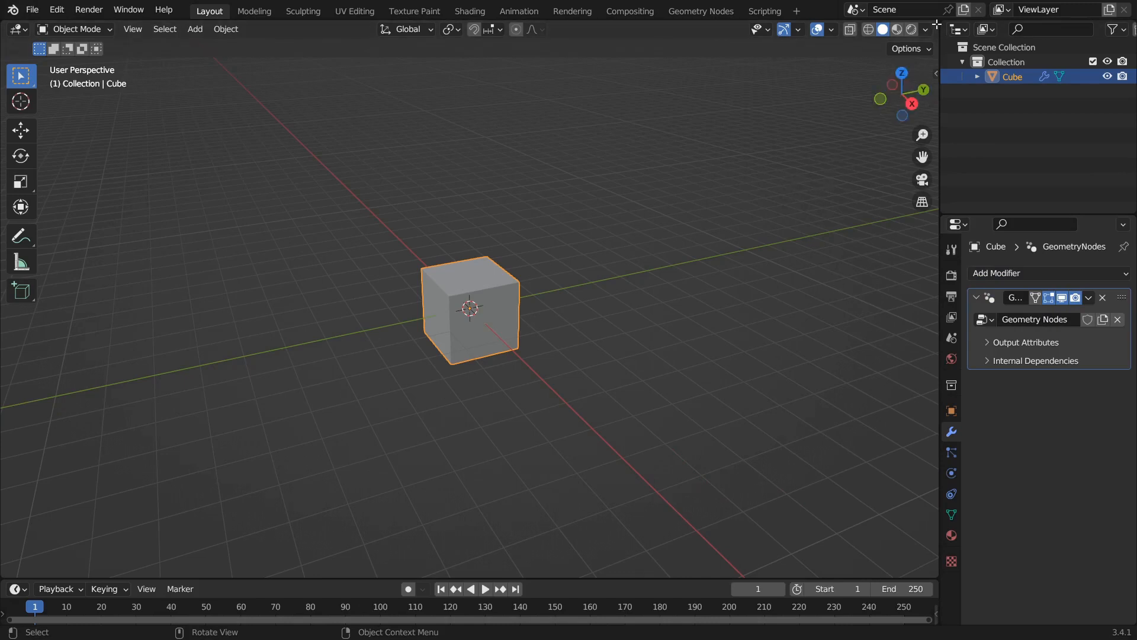
# Step: Split the 3D viewport vertically and turn the wider area into a Geometry Node Editor with its sidebar hidden
pyautogui.moveTo(935, 24); pyautogui.dragTo(377, 34)
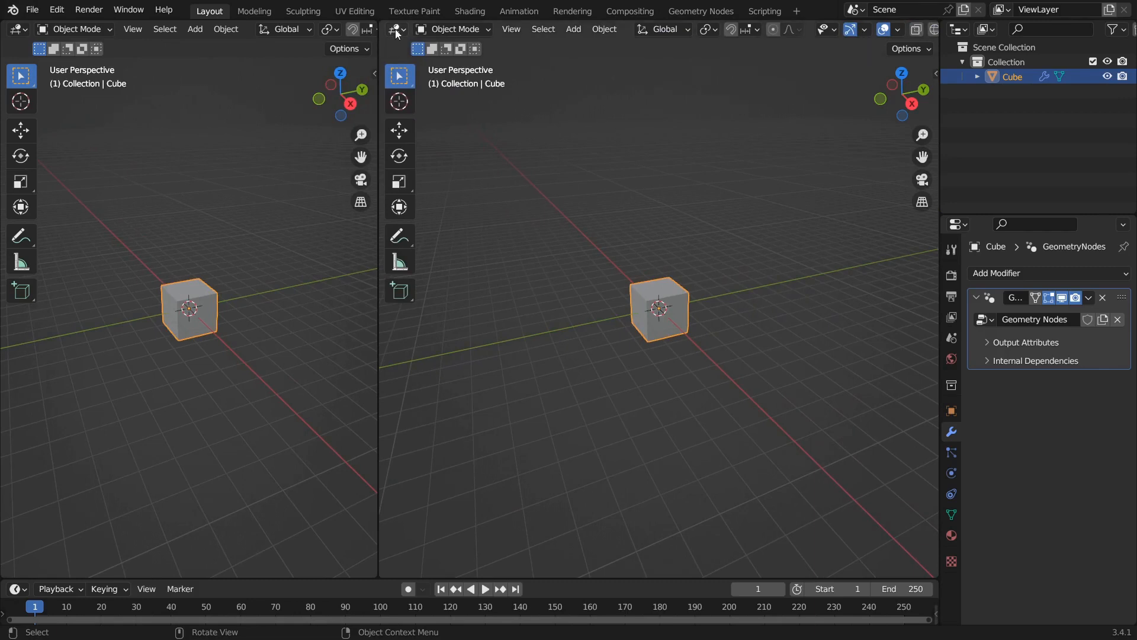
pyautogui.click(396, 29)
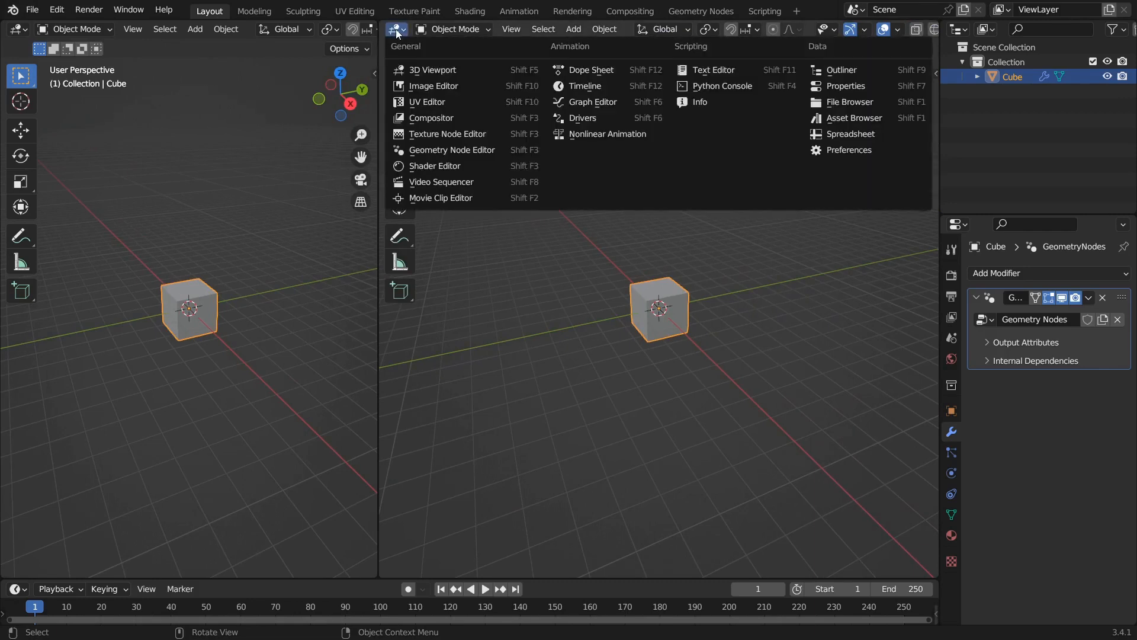
pyautogui.click(453, 150)
pyautogui.press('Home')
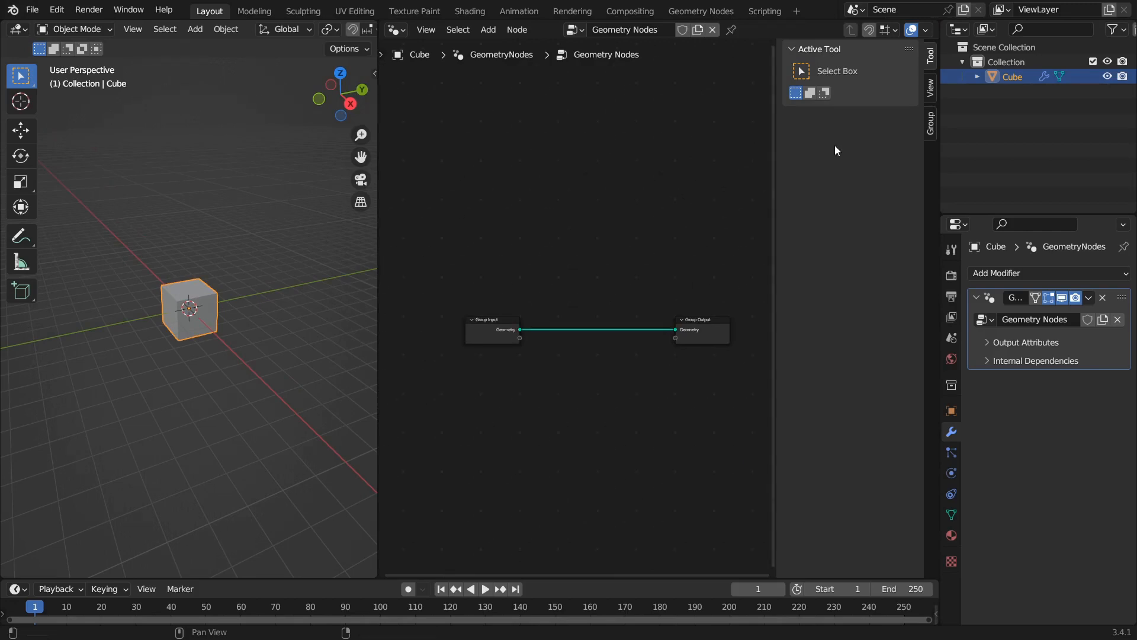
pyautogui.press('n')
pyautogui.scroll(3, 744, 371)
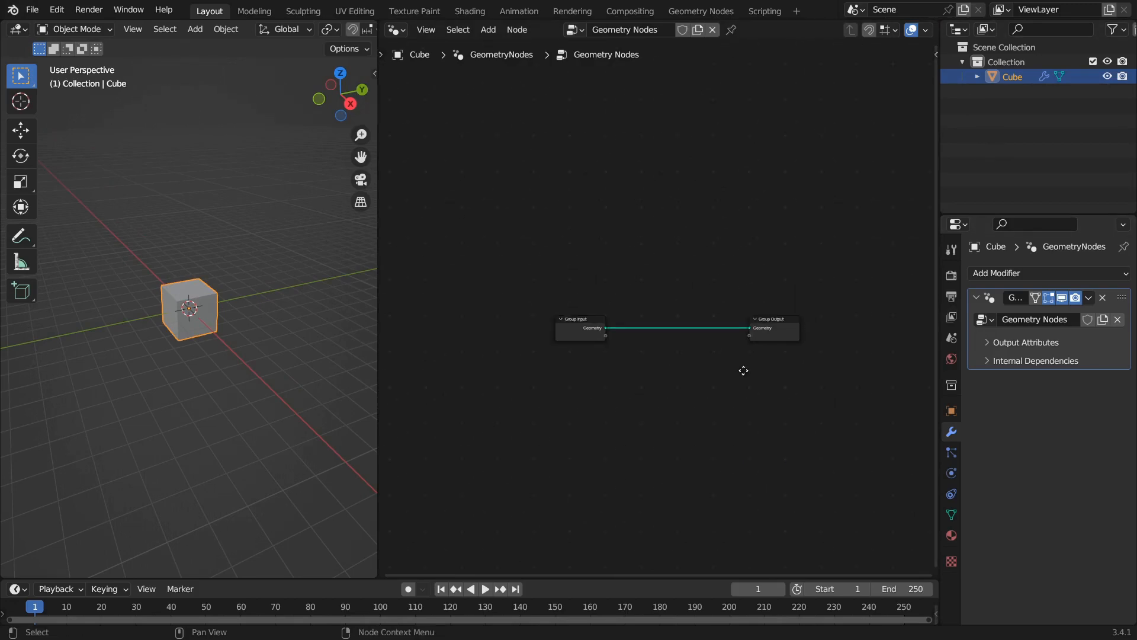
pyautogui.moveTo(697, 289); pyautogui.dragTo(680, 263, button='middle')
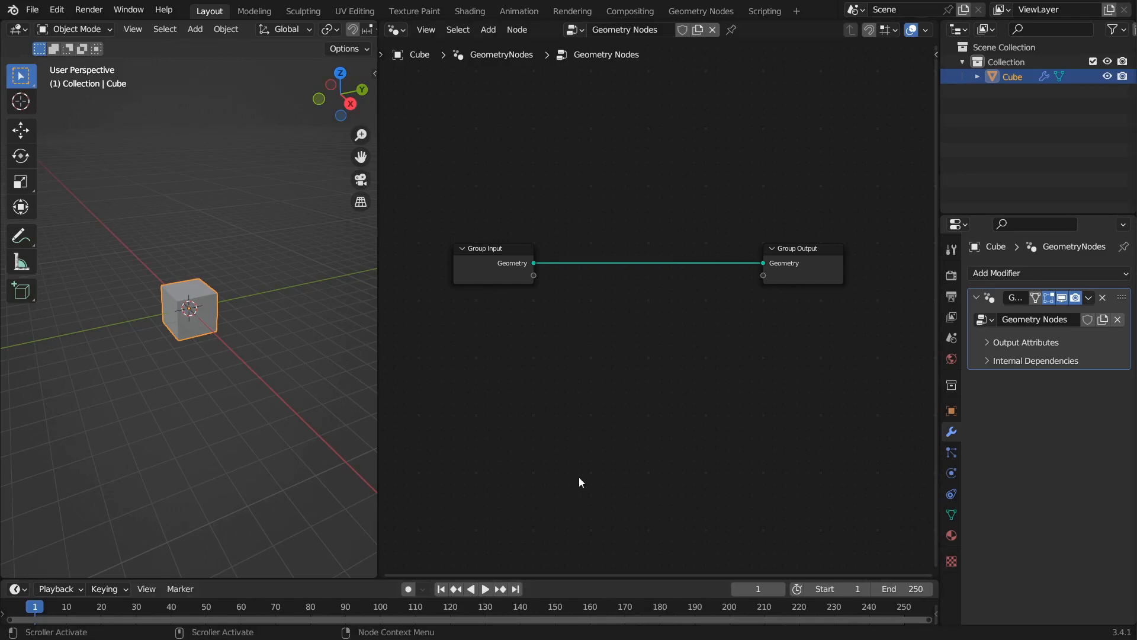
# Step: Add a Curve Line node above the Group Input node
pyautogui.scroll(2, 663, 331)
pyautogui.hotkey('shift', 'a')
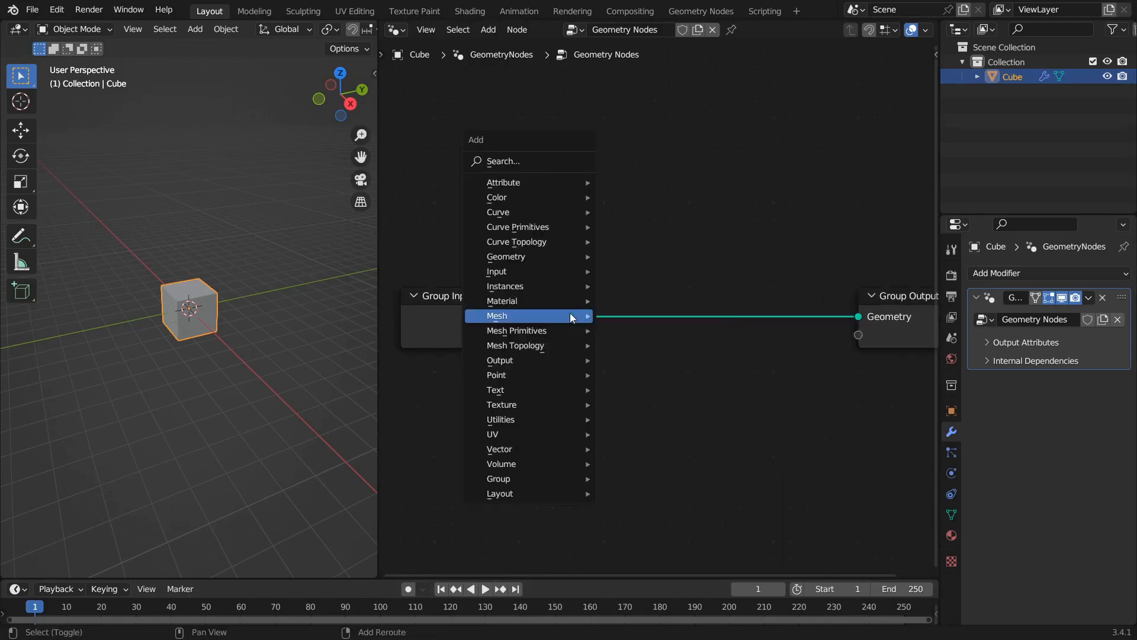
pyautogui.moveTo(504, 228)
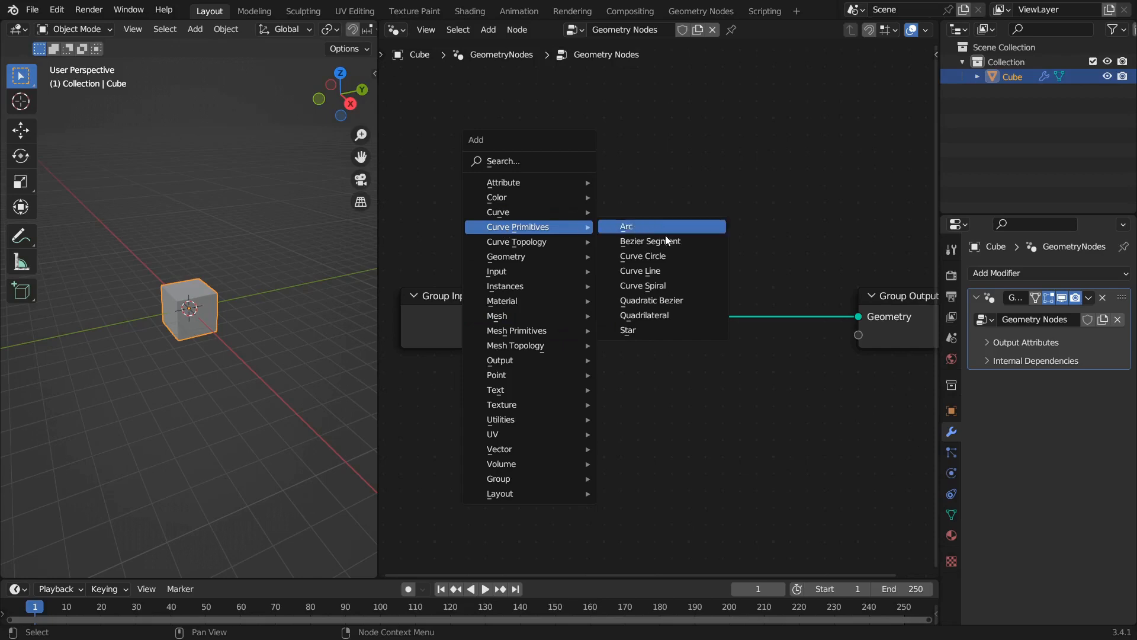
pyautogui.click(641, 271)
pyautogui.click(430, 78)
pyautogui.moveTo(595, 175); pyautogui.dragTo(667, 244, button='middle')
# Step: Add a Resample Curve node beside the Curve Line node and feed the line's Curve output into it
pyautogui.hotkey('shift', 'a')
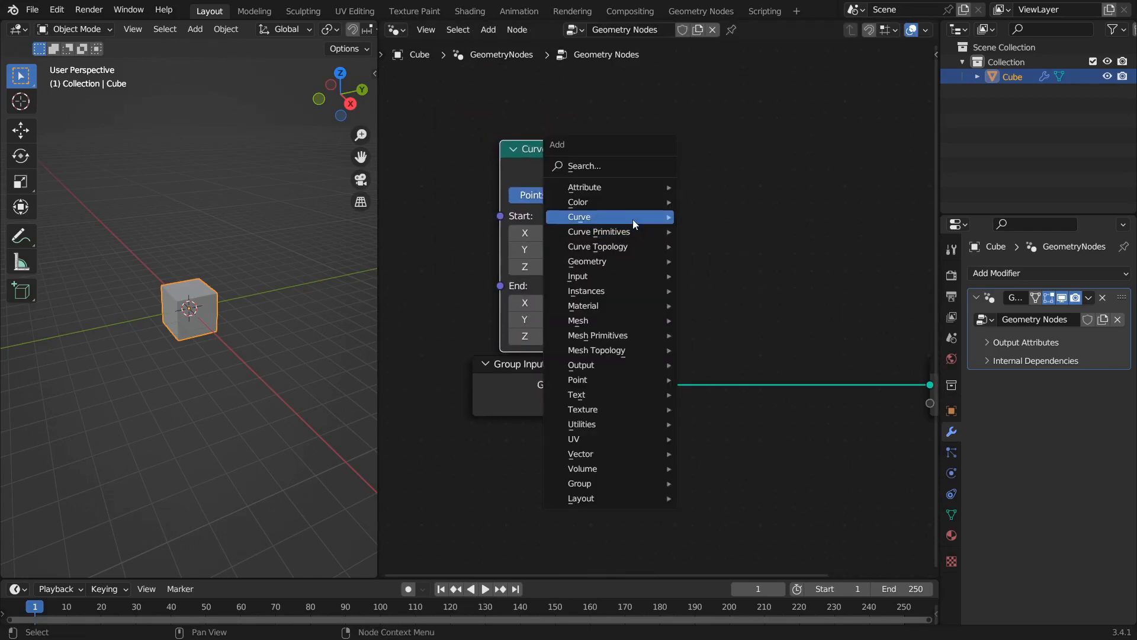
pyautogui.moveTo(632, 219)
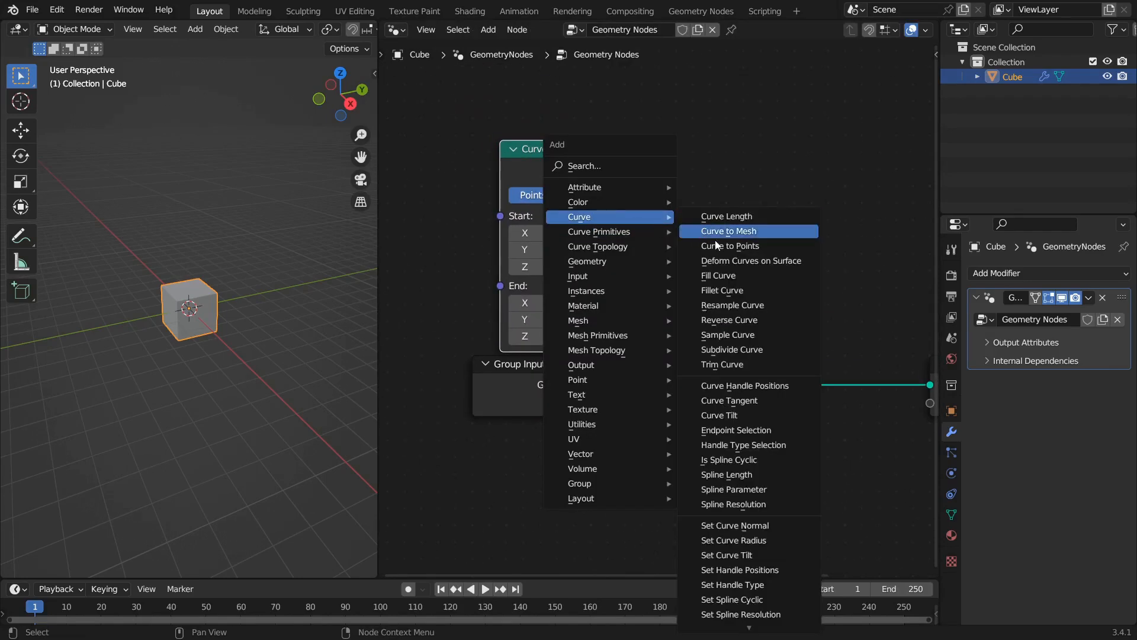
pyautogui.click(737, 305)
pyautogui.click(741, 178)
pyautogui.moveTo(613, 166); pyautogui.dragTo(681, 225)
# Step: Switch the Resample Curve node's mode to Length
pyautogui.click(737, 201)
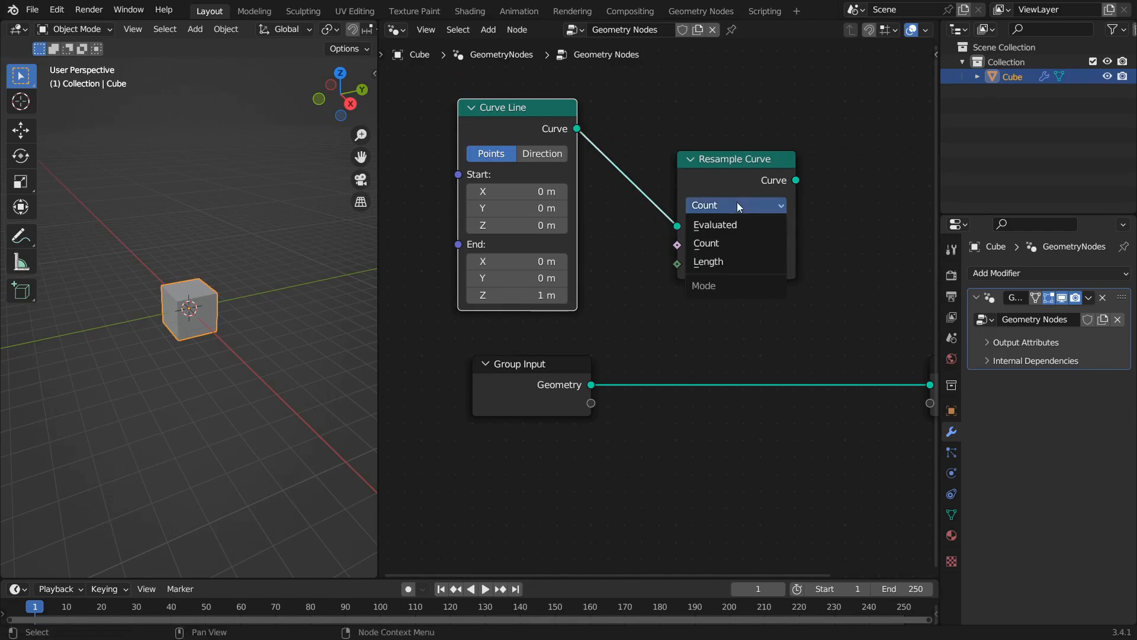
pyautogui.click(730, 265)
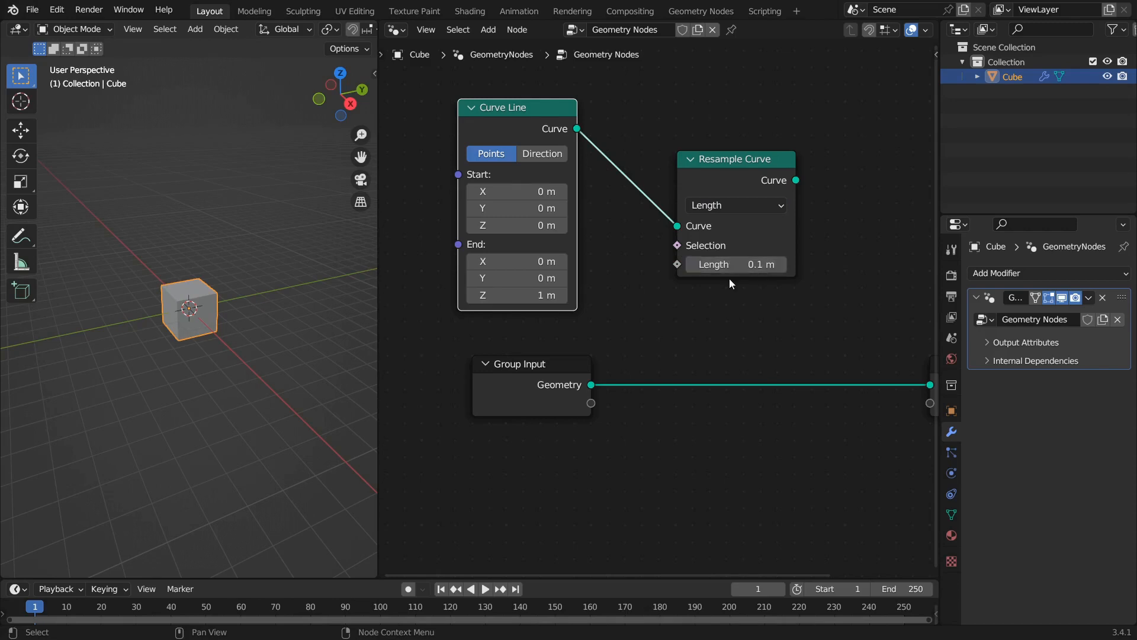
pyautogui.scroll(3, 740, 290)
pyautogui.moveTo(804, 285); pyautogui.dragTo(762, 269, button='middle')
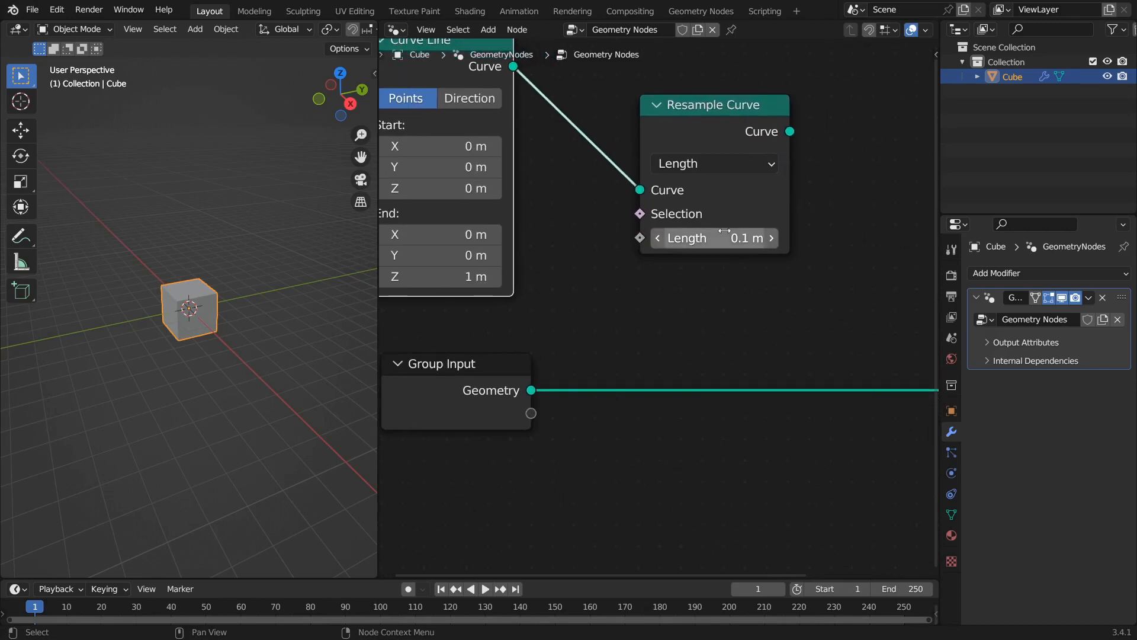
# Step: Delete the Group Input node and connect the Resample Curve output to the Group Output's Geometry
pyautogui.scroll(-3, 671, 226)
pyautogui.scroll(-2, 682, 236)
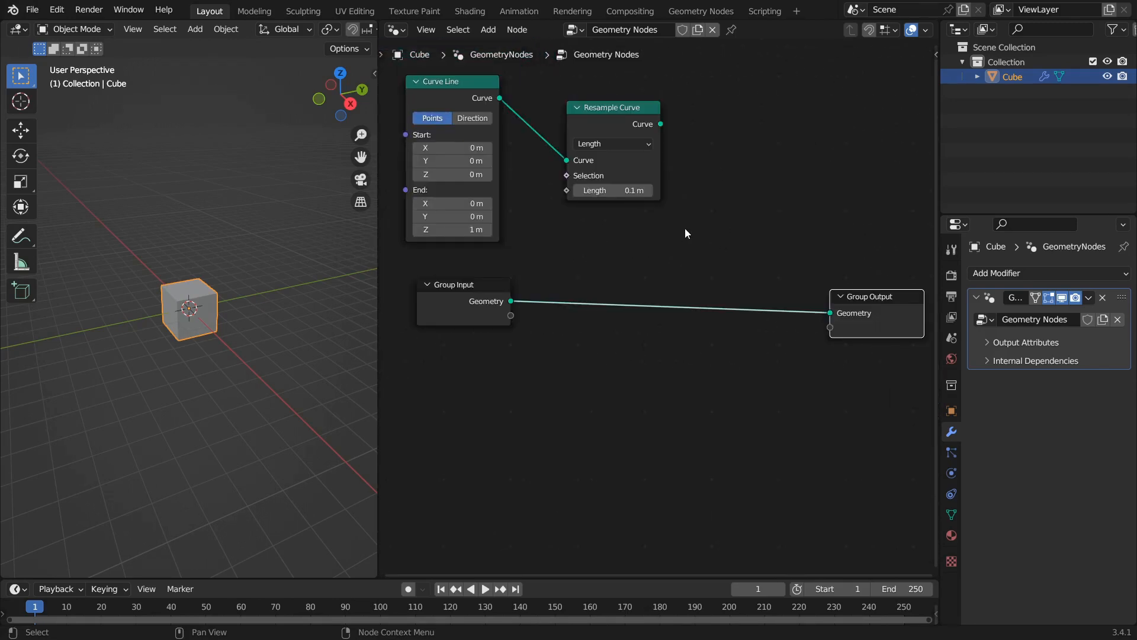
pyautogui.click(475, 288)
pyautogui.press('x')
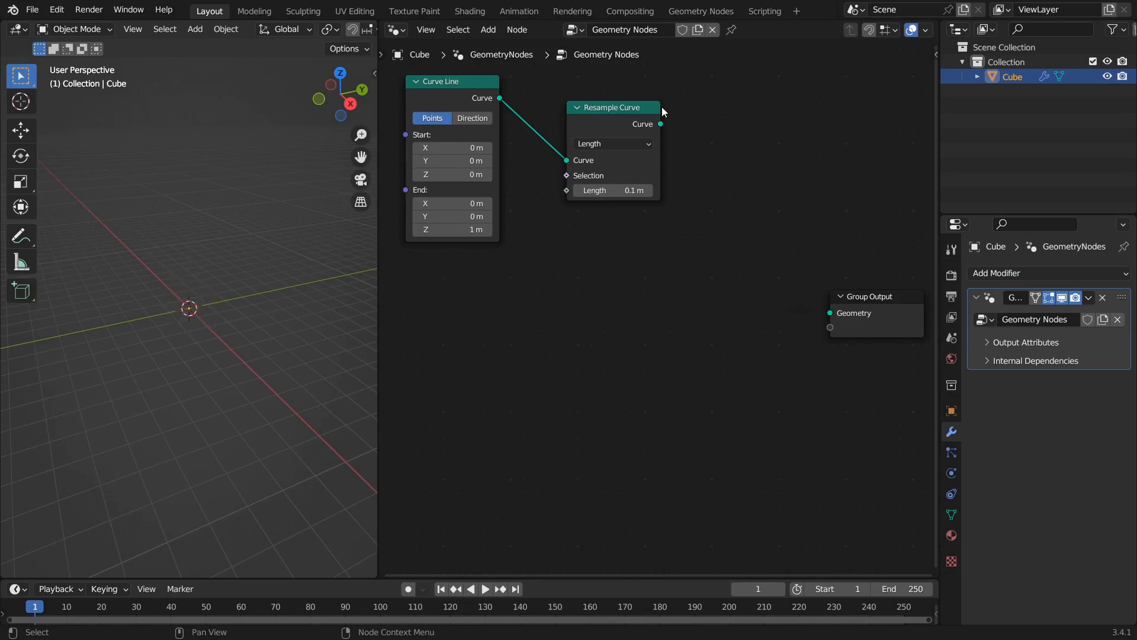
pyautogui.moveTo(660, 124); pyautogui.dragTo(799, 157)
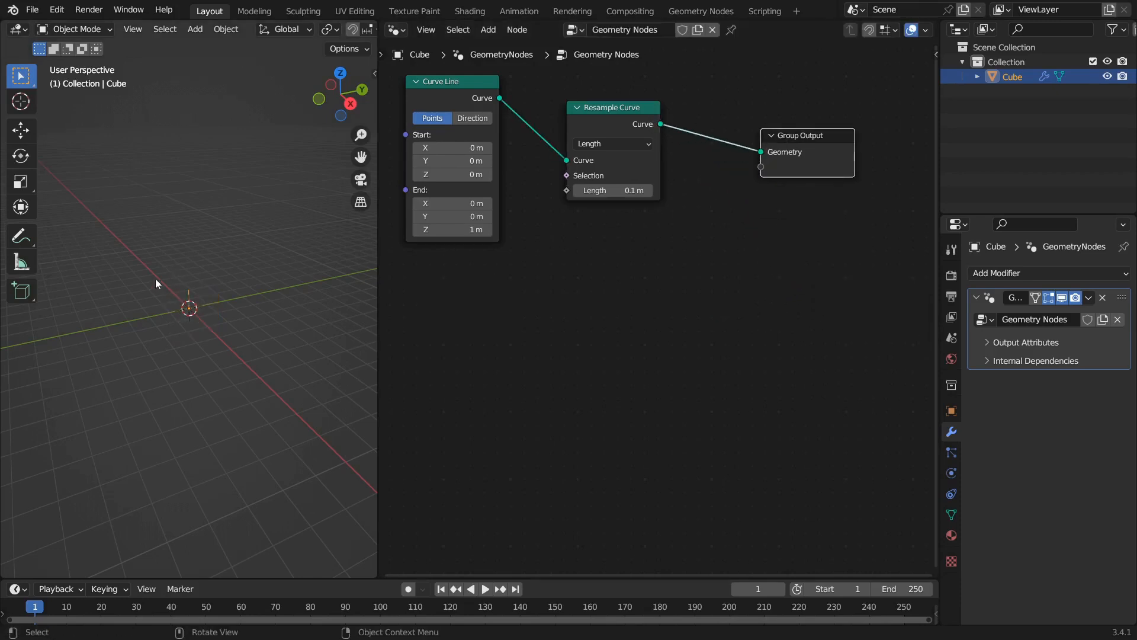
# Step: Lay the Curve Line along the Y axis by setting End Z to 0 m, Start Y to -1 m and End Y to 1 m
pyautogui.moveTo(164, 235); pyautogui.dragTo(218, 249, button='middle')
pyautogui.moveTo(583, 240); pyautogui.dragTo(762, 270, button='middle')
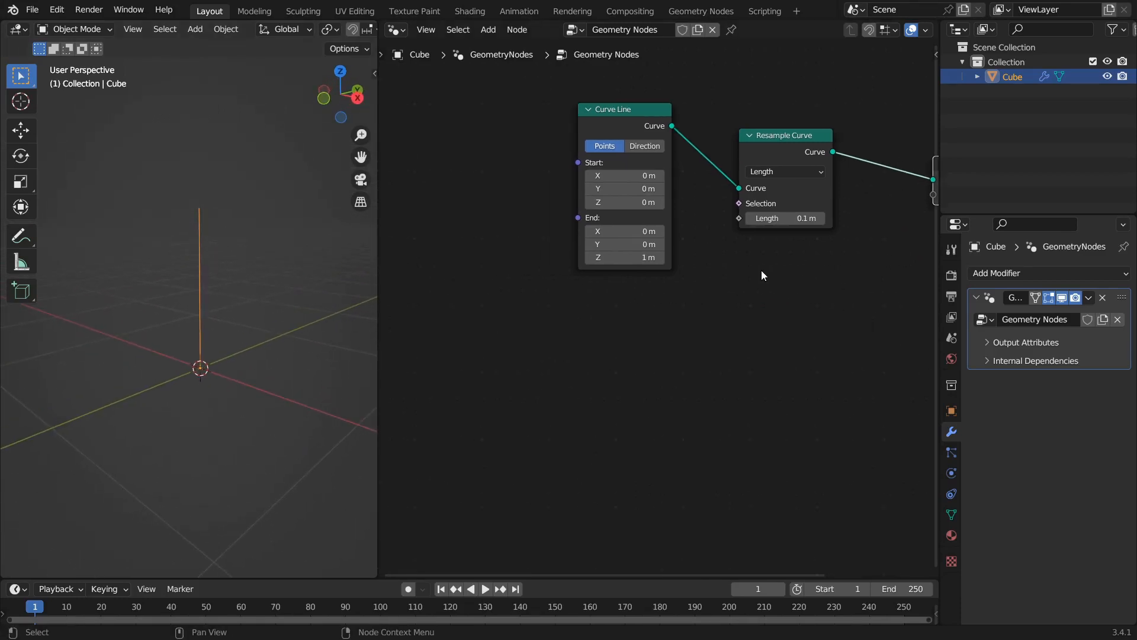
pyautogui.click(614, 257)
pyautogui.write('0')
pyautogui.press('Return')
pyautogui.click(614, 188)
pyautogui.write('-1')
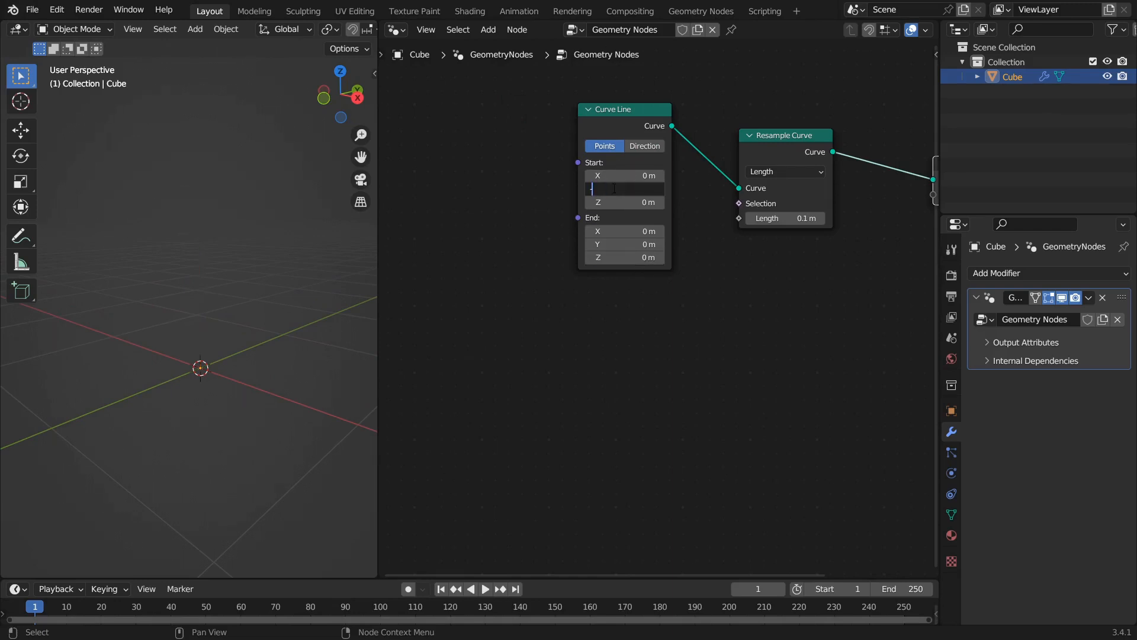
pyautogui.press('Return')
pyautogui.click(614, 244)
pyautogui.write('1')
pyautogui.press('Return')
pyautogui.scroll(-1, 194, 265)
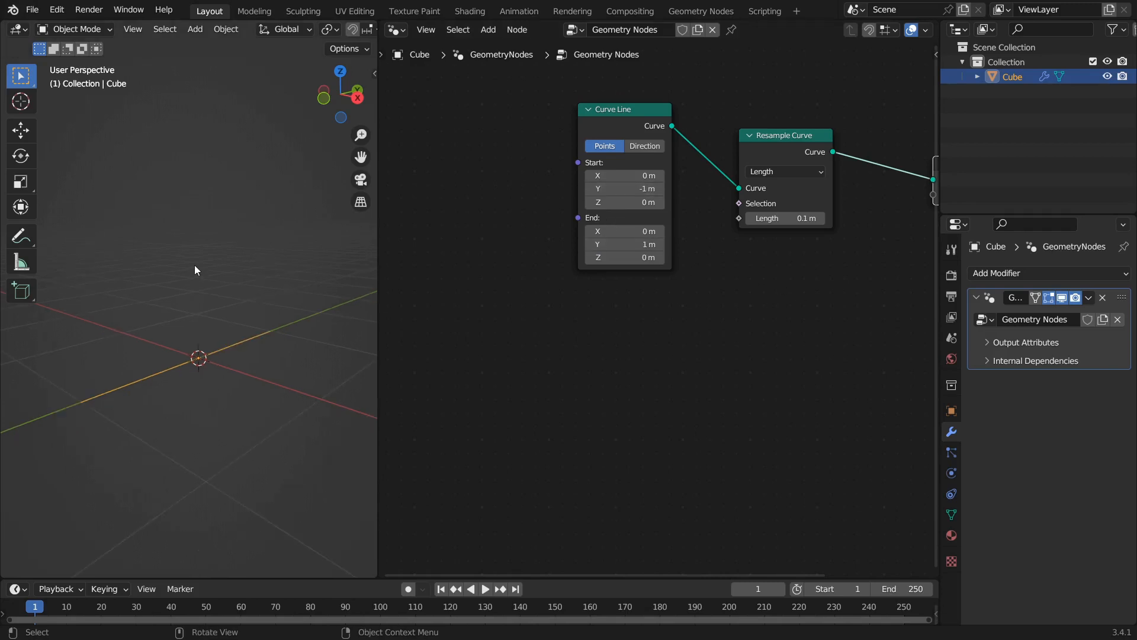
pyautogui.moveTo(222, 283); pyautogui.dragTo(300, 421, button='middle')
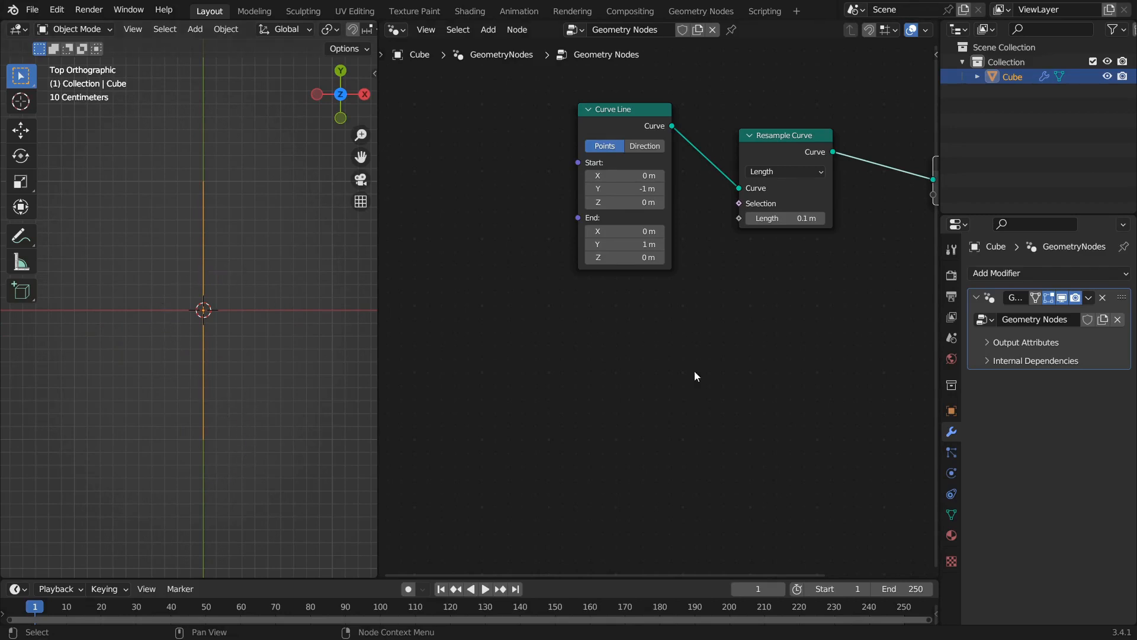
# Step: Add a Position input node below the Curve Line node
pyautogui.scroll(-2, 705, 374)
pyautogui.moveTo(734, 395); pyautogui.dragTo(703, 387, button='middle')
pyautogui.scroll(3, 700, 385)
pyautogui.hotkey('shift', 'a')
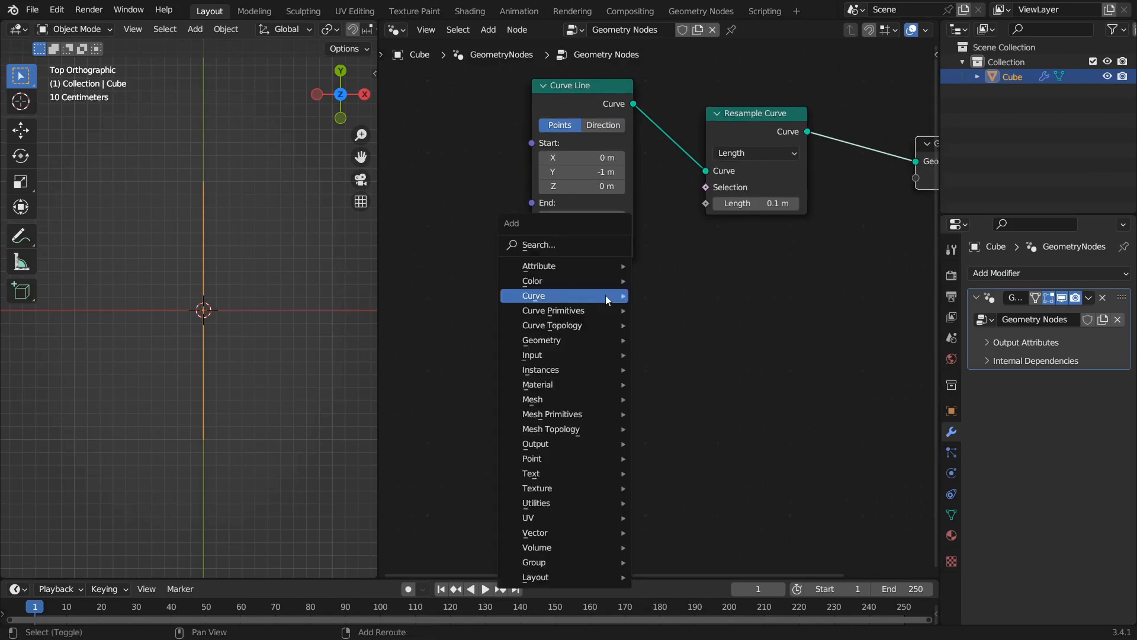
pyautogui.moveTo(545, 362)
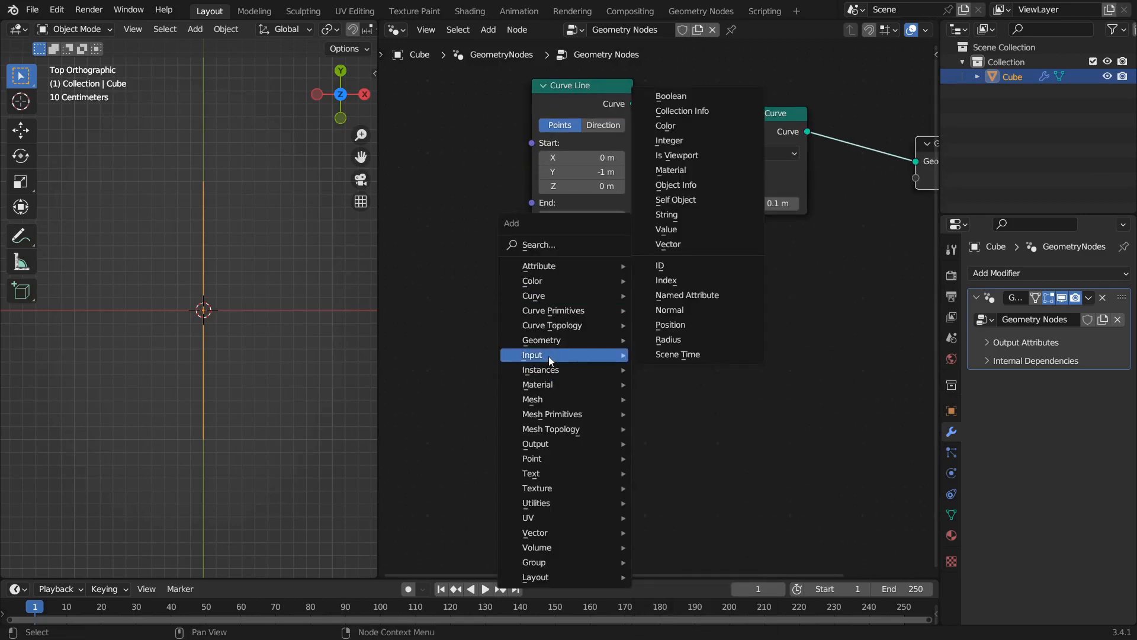
pyautogui.click(673, 325)
pyautogui.click(517, 280)
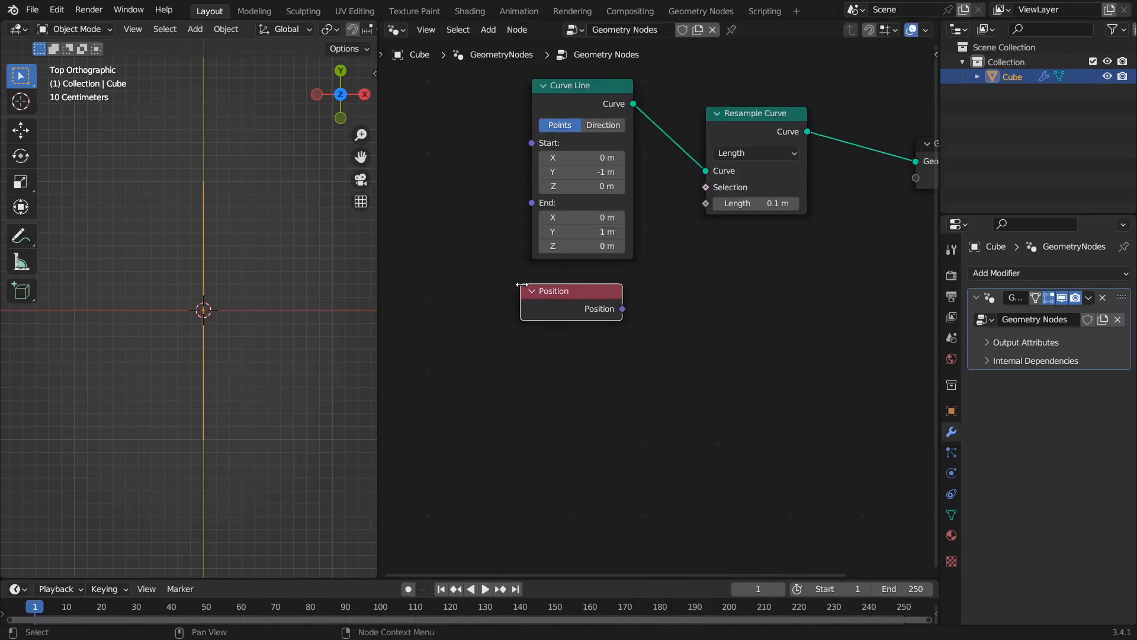
# Step: Add a Separate XYZ node below Resample Curve and connect the Position output to its Vector input
pyautogui.hotkey('shift', 'a')
pyautogui.moveTo(555, 465)
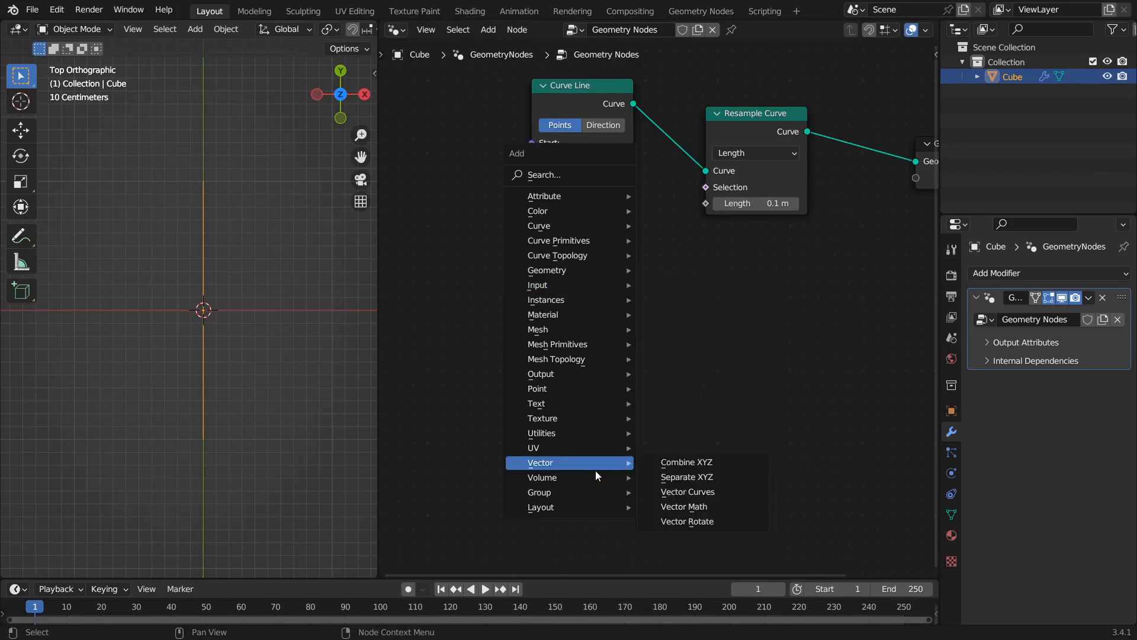
pyautogui.click(687, 477)
pyautogui.click(660, 261)
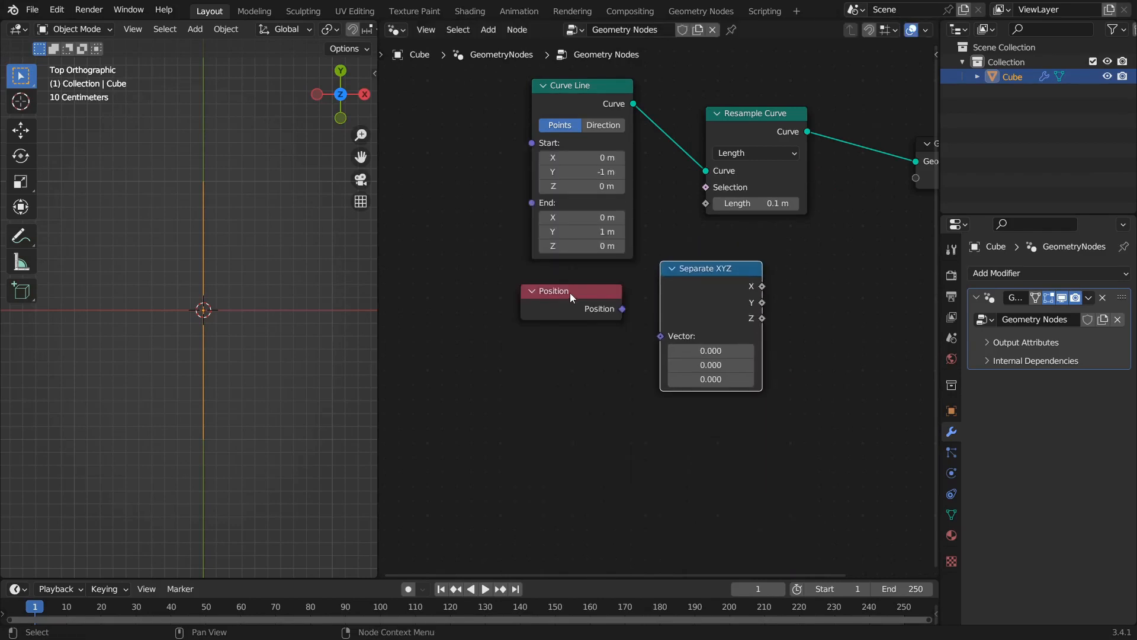
pyautogui.moveTo(576, 292); pyautogui.dragTo(659, 335)
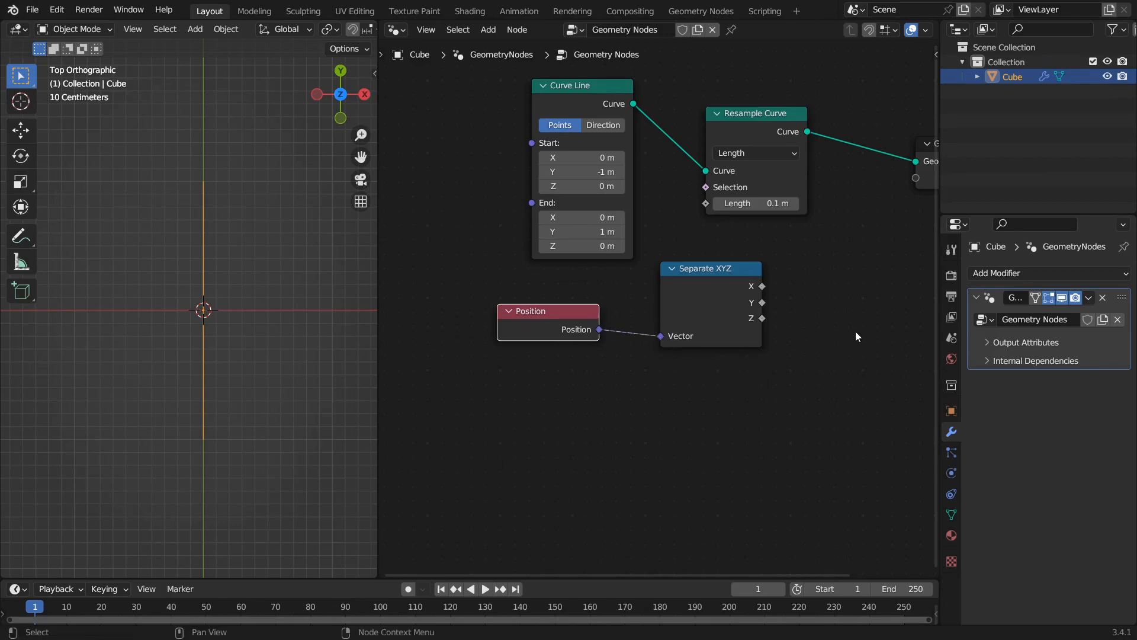
# Step: Add a Math node beside Separate XYZ and set its operation to Sine
pyautogui.moveTo(855, 332); pyautogui.dragTo(749, 320, button='middle')
pyautogui.scroll(4, 748, 320)
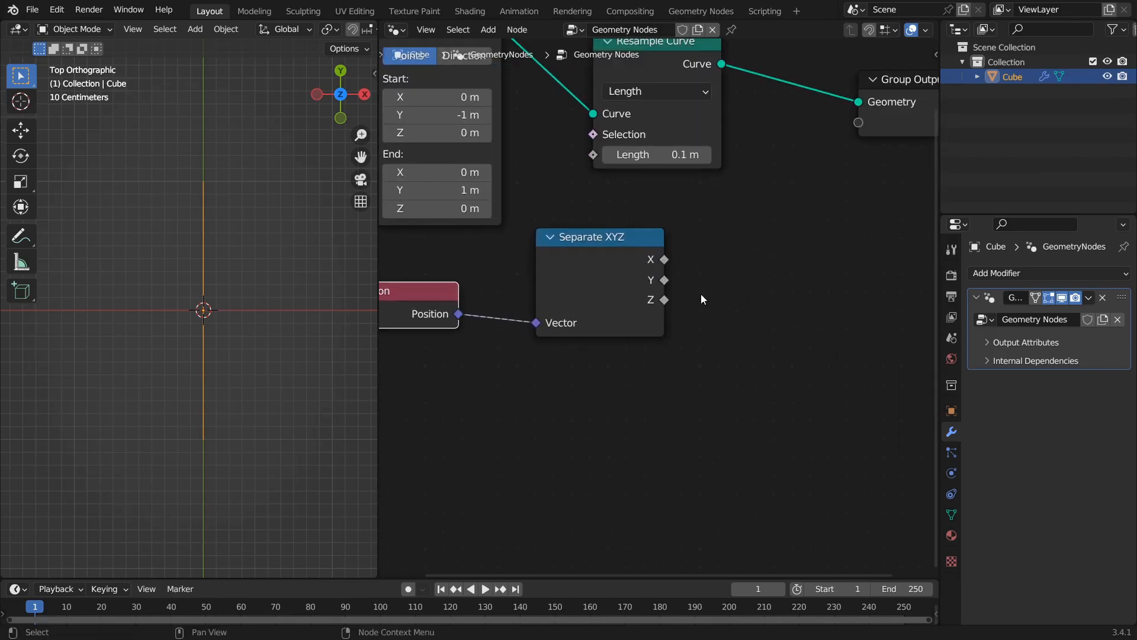
pyautogui.moveTo(693, 294); pyautogui.dragTo(648, 305, button='middle')
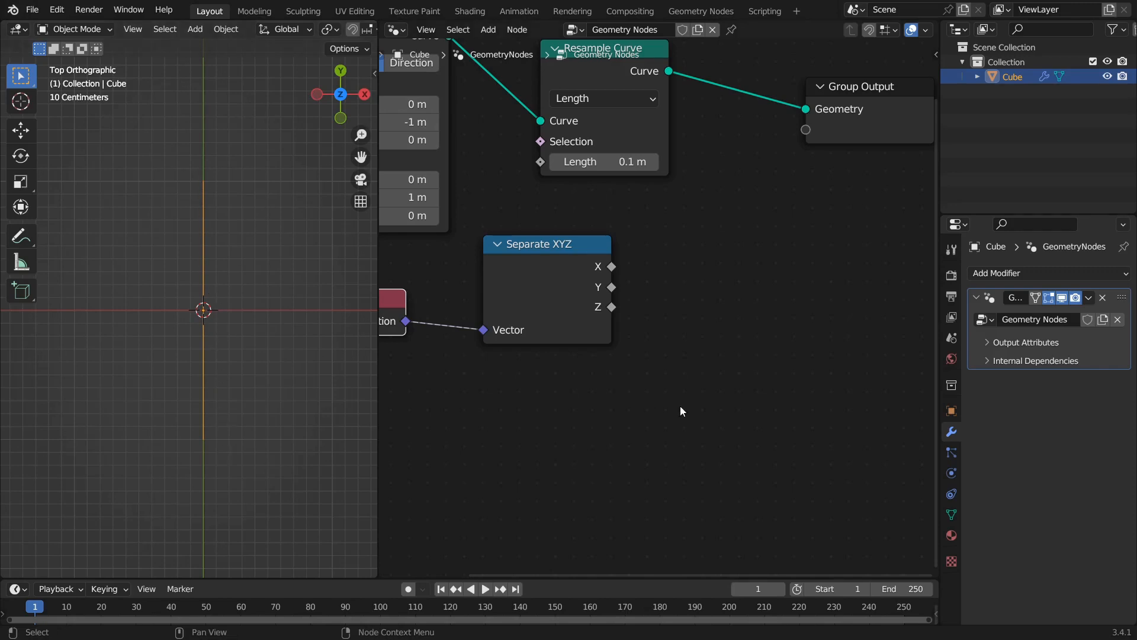
pyautogui.moveTo(723, 345); pyautogui.dragTo(710, 345, button='middle')
pyautogui.moveTo(611, 300); pyautogui.dragTo(609, 288, button='middle')
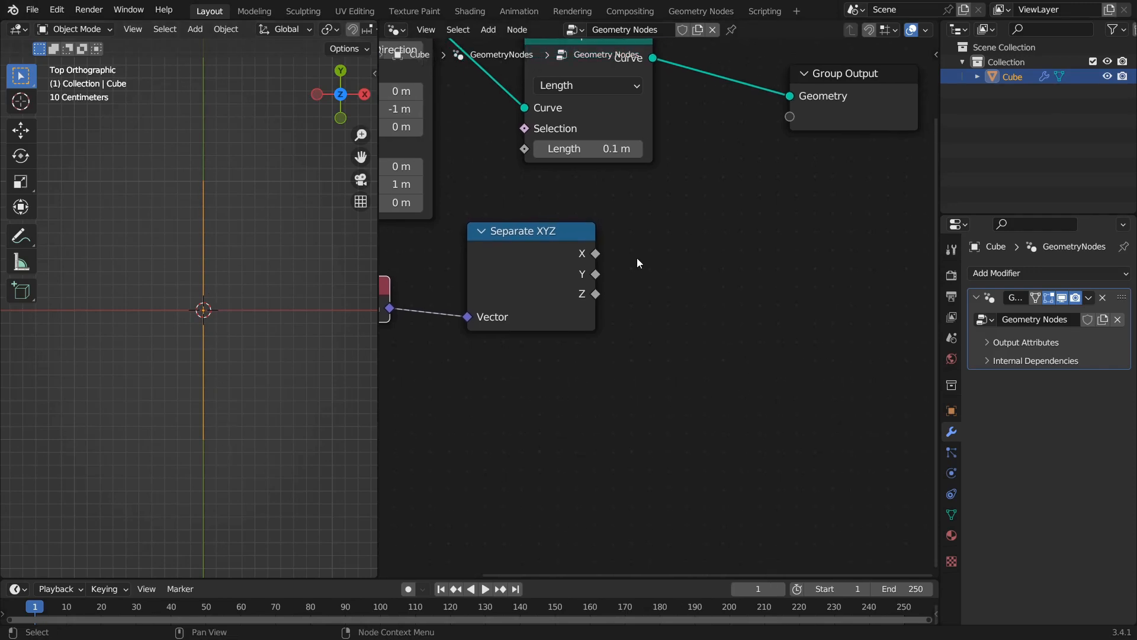
pyautogui.hotkey('shift', 'a')
pyautogui.moveTo(582, 304)
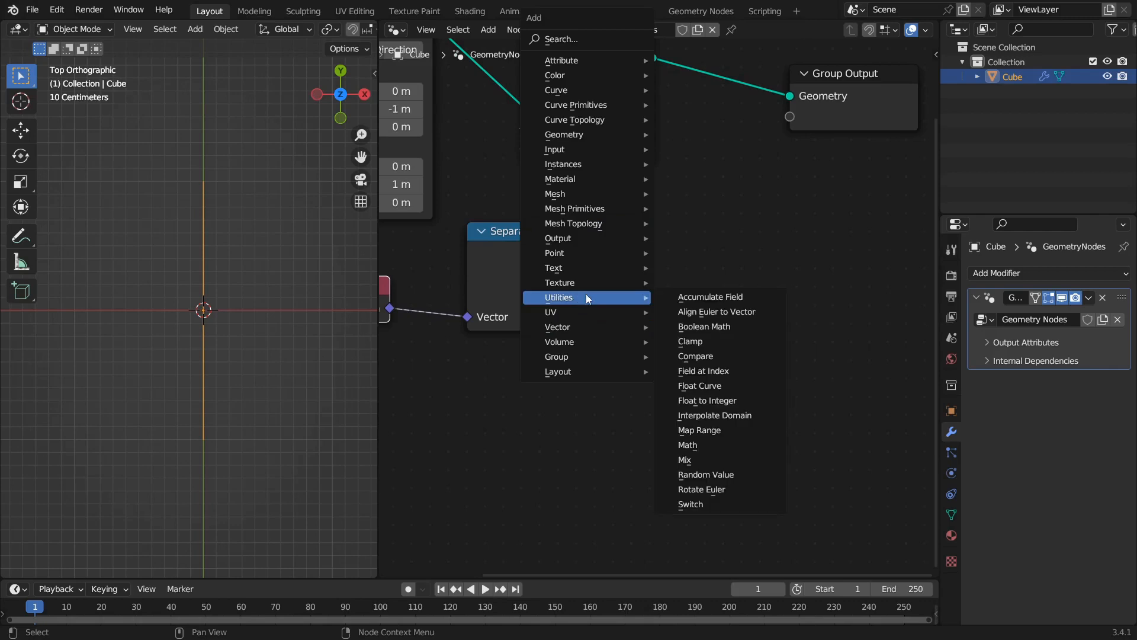
pyautogui.click(697, 453)
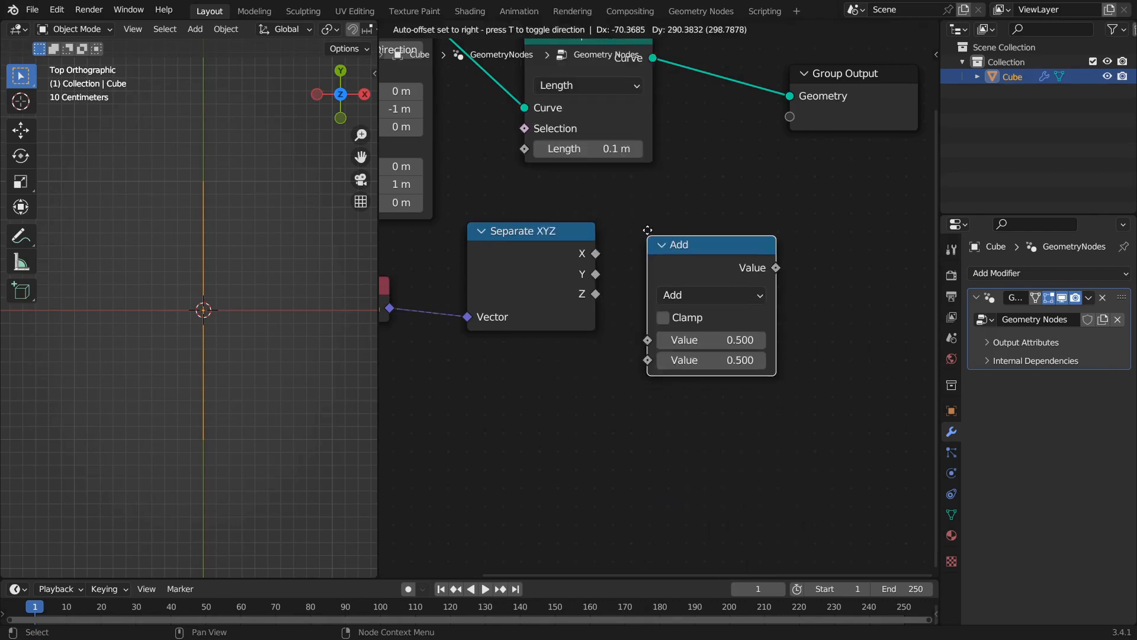
pyautogui.click(681, 230)
pyautogui.click(710, 259)
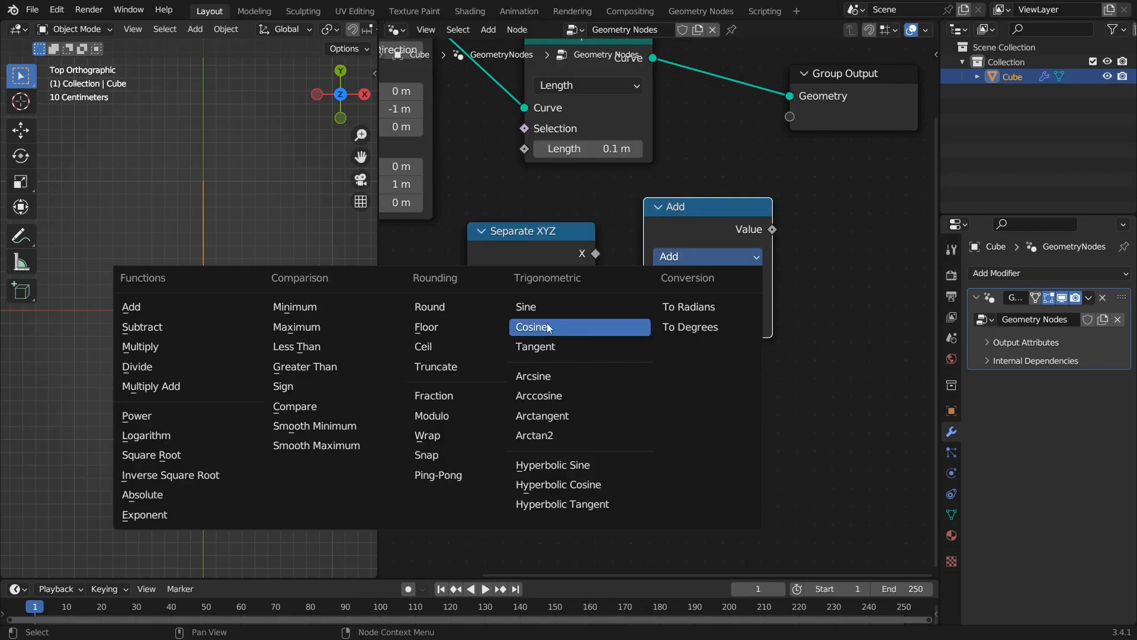
pyautogui.click(548, 307)
# Step: Move the Sine node farther from Separate XYZ and connect the Y output to its Value input
pyautogui.moveTo(645, 251); pyautogui.dragTo(701, 262)
pyautogui.moveTo(652, 313); pyautogui.dragTo(645, 282, button='middle')
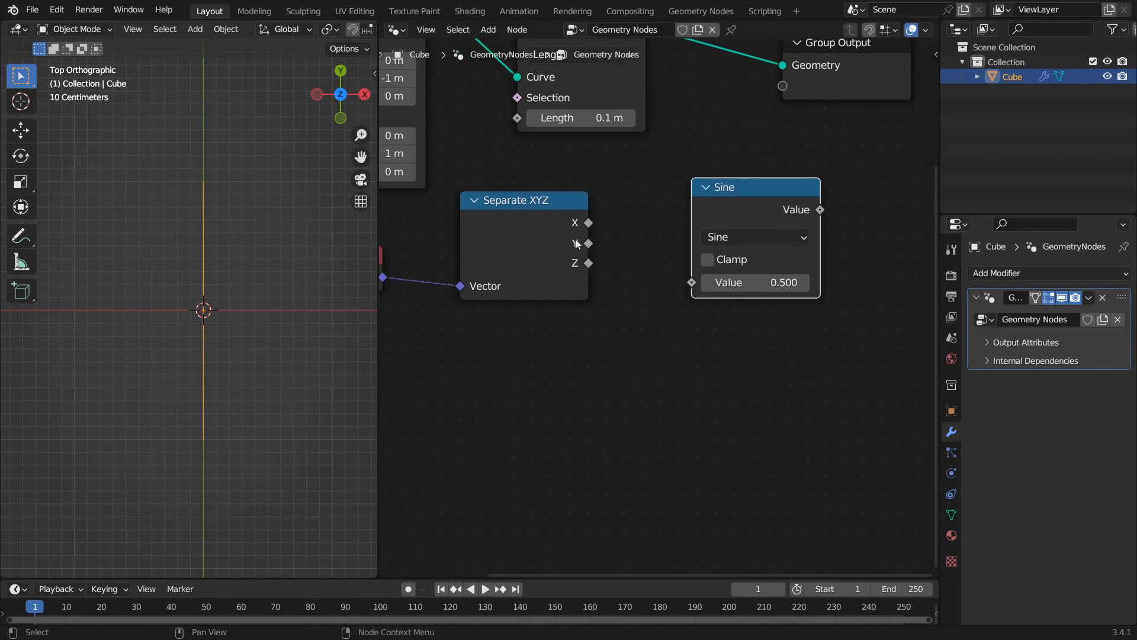
pyautogui.moveTo(588, 244); pyautogui.dragTo(685, 259)
# Step: Move the Group Output away to make room and insert a Set Position node between Resample Curve and Group Output
pyautogui.scroll(-1, 841, 250)
pyautogui.moveTo(841, 250); pyautogui.dragTo(633, 273, button='middle')
pyautogui.scroll(1, 632, 273)
pyautogui.moveTo(632, 191); pyautogui.dragTo(666, 218, button='middle')
pyautogui.scroll(-1, 665, 218)
pyautogui.moveTo(655, 150); pyautogui.dragTo(996, 150)
pyautogui.scroll(-1, 670, 216)
pyautogui.hotkey('shift', 'a')
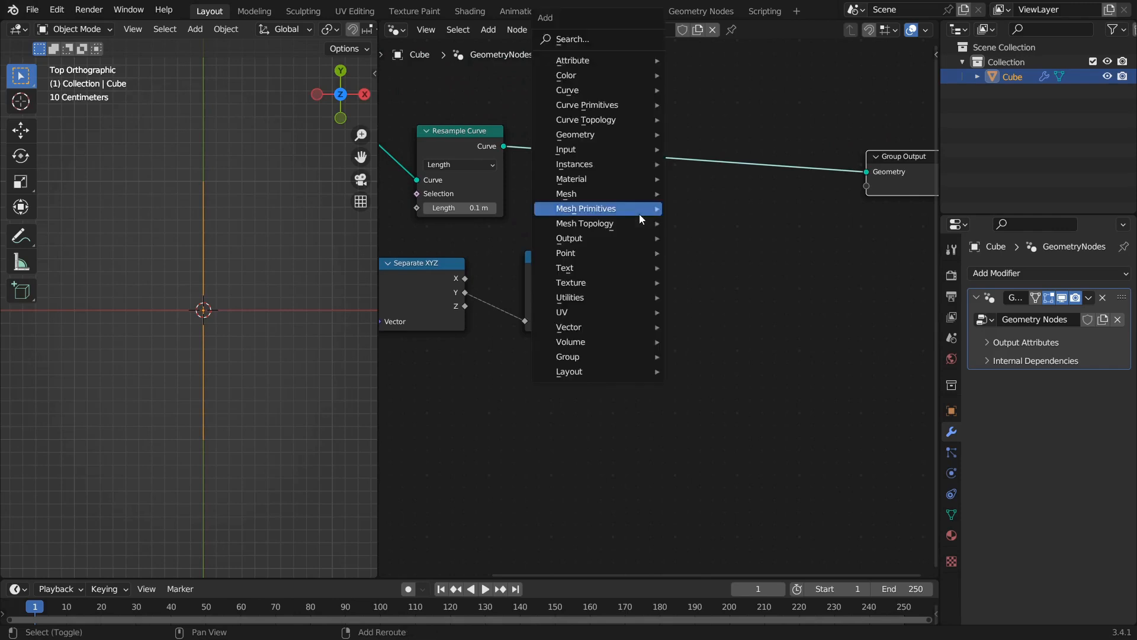
pyautogui.moveTo(577, 135)
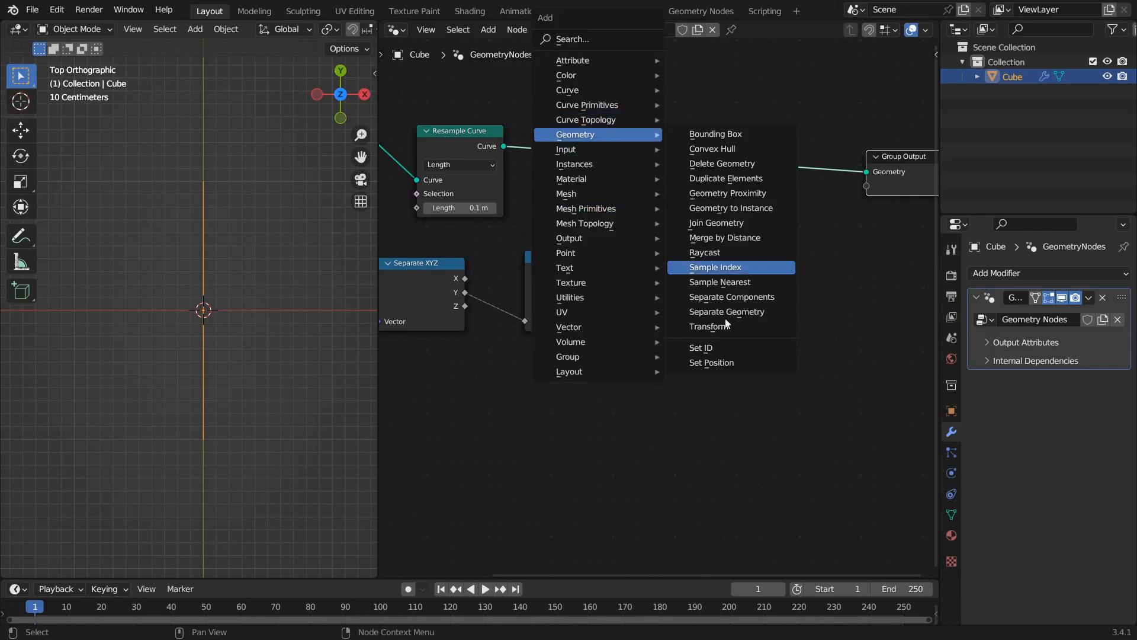
pyautogui.click(723, 364)
pyautogui.click(732, 123)
# Step: Move the Group Output and Set Position nodes farther away from Resample Curve
pyautogui.moveTo(478, 169); pyautogui.dragTo(528, 218, button='middle')
pyautogui.scroll(-1, 720, 207)
pyautogui.scroll(1, 814, 303)
pyautogui.moveTo(779, 332); pyautogui.dragTo(705, 296, button='middle')
pyautogui.moveTo(884, 171); pyautogui.dragTo(987, 172)
pyautogui.moveTo(767, 141); pyautogui.dragTo(816, 141)
# Step: Add a Combine XYZ node between Sine and Set Position, shifting Set Position to make room
pyautogui.hotkey('shift', 'a')
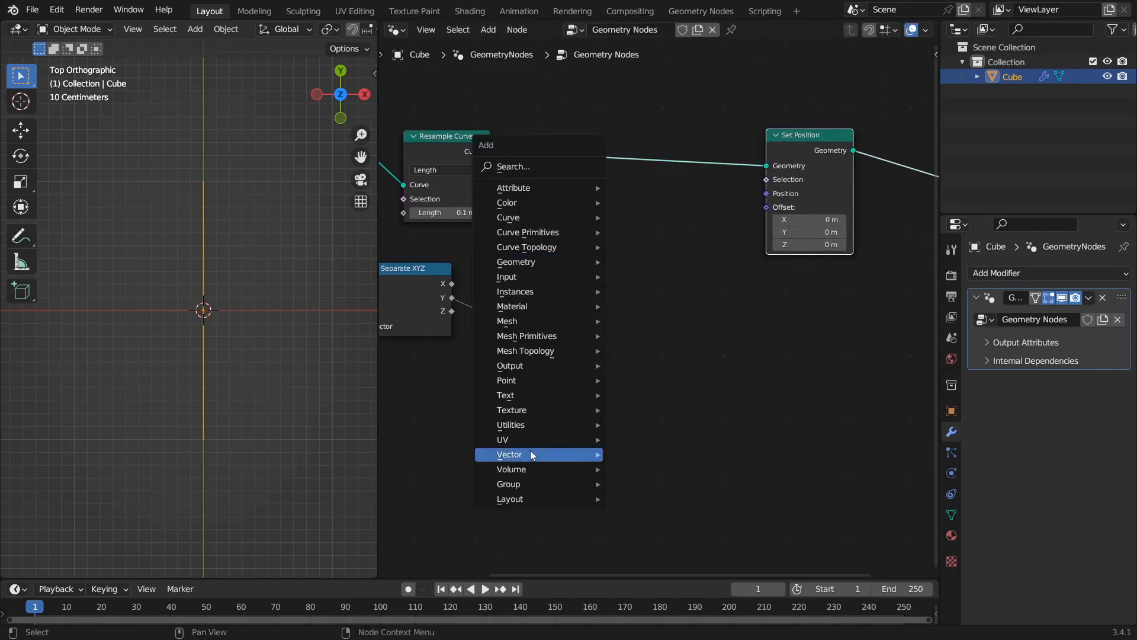
pyautogui.moveTo(530, 453)
pyautogui.click(690, 453)
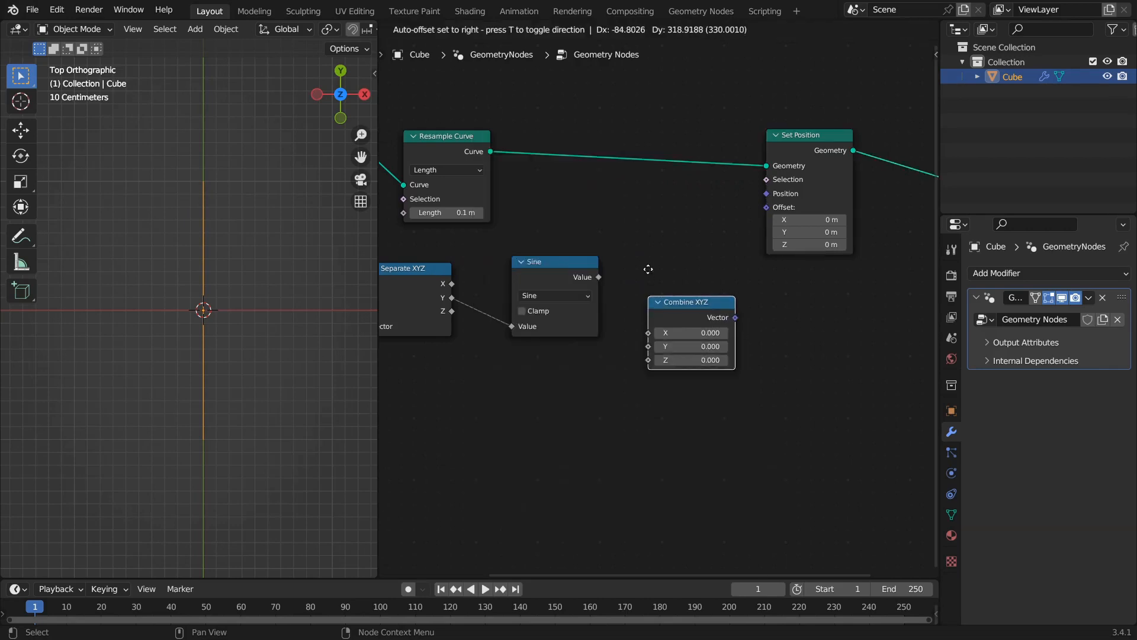
pyautogui.click(729, 268)
pyautogui.moveTo(805, 136); pyautogui.dragTo(833, 124)
pyautogui.moveTo(613, 270); pyautogui.dragTo(642, 264, button='middle')
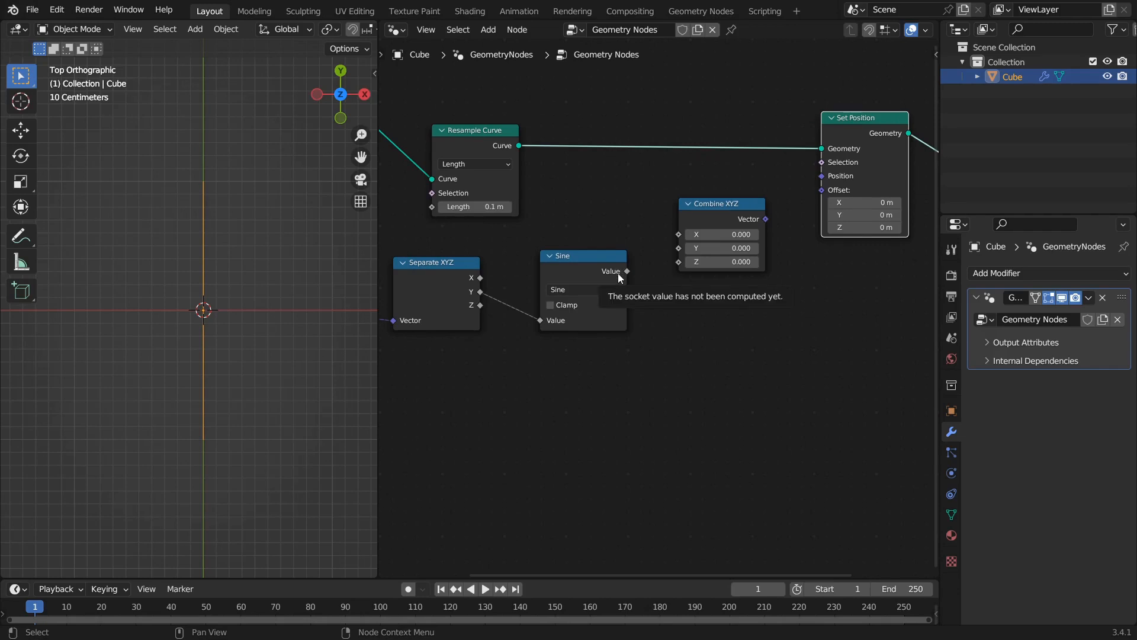
# Step: Connect the Sine value to Combine XYZ's X input and the Combine XYZ Vector to Set Position's Offset
pyautogui.scroll(1, 617, 273)
pyautogui.moveTo(621, 265); pyautogui.dragTo(693, 222)
pyautogui.moveTo(554, 269); pyautogui.dragTo(542, 265)
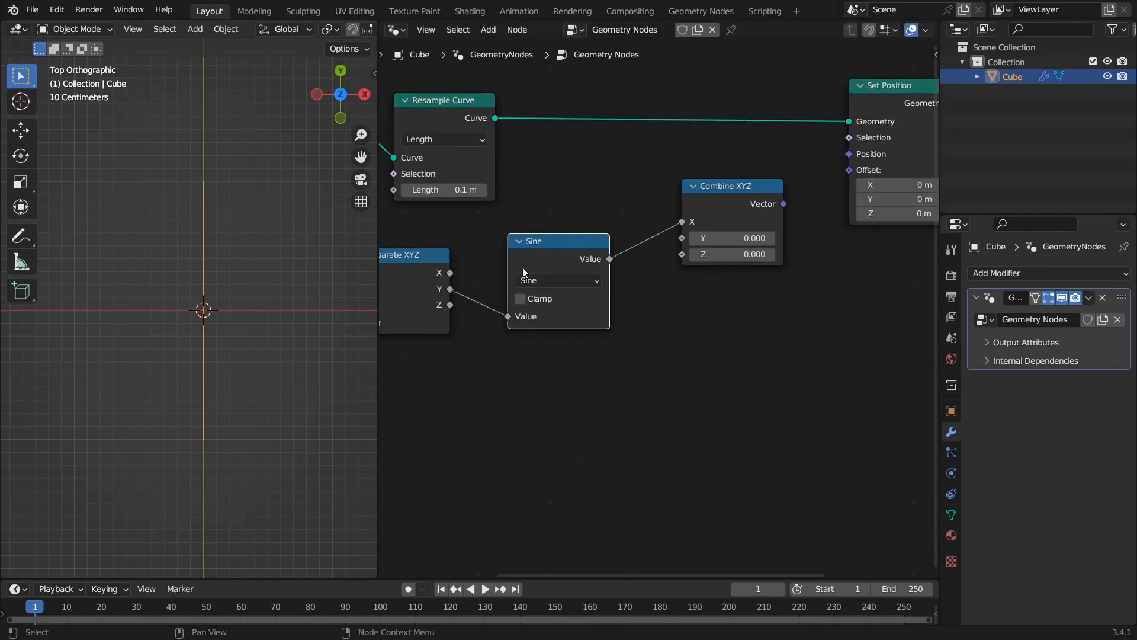
pyautogui.scroll(-3, 556, 285)
pyautogui.moveTo(551, 312); pyautogui.dragTo(537, 381, button='middle')
pyautogui.moveTo(693, 271); pyautogui.dragTo(776, 276)
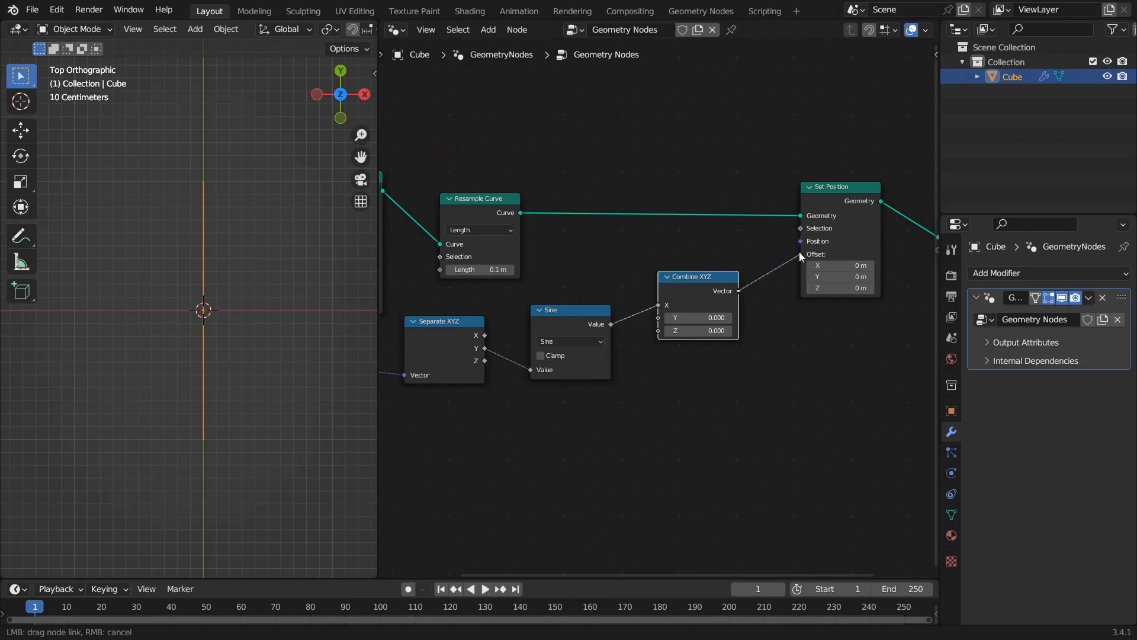
pyautogui.moveTo(799, 251); pyautogui.dragTo(798, 251)
pyautogui.keyDown('ctrl'); pyautogui.moveTo(688, 394); pyautogui.dragTo(667, 379, button='middle'); pyautogui.keyUp('ctrl')
pyautogui.scroll(2, 597, 368)
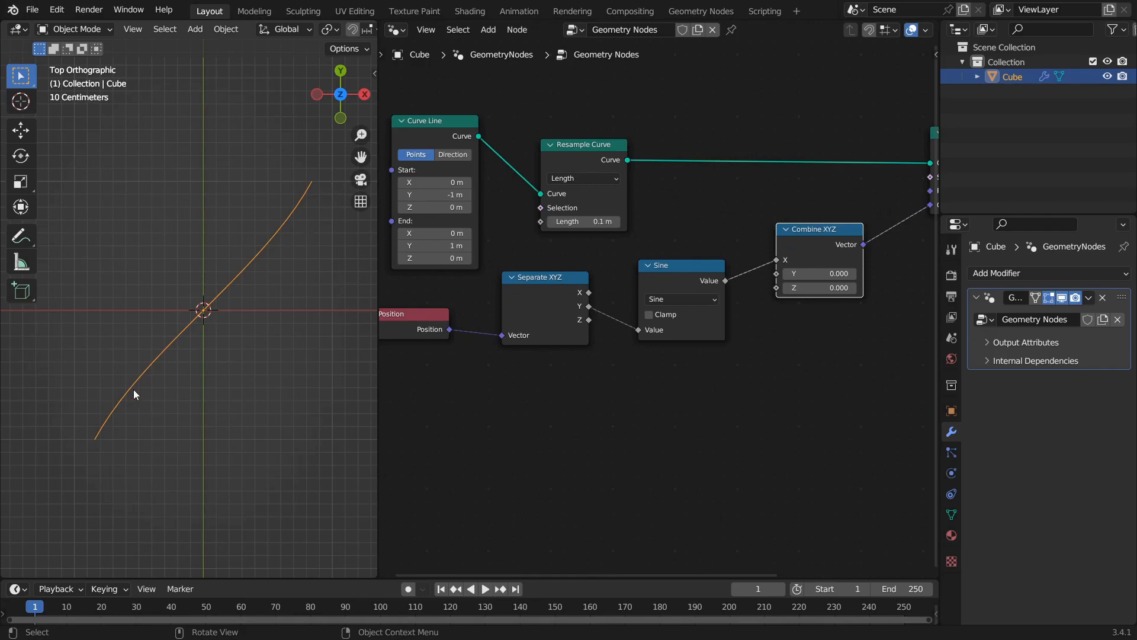
# Step: Move the Position and Separate XYZ nodes away from Sine to open a gap in the link
pyautogui.moveTo(520, 366); pyautogui.dragTo(642, 272, button='middle')
pyautogui.moveTo(642, 273); pyautogui.dragTo(542, 277)
pyautogui.moveTo(783, 247); pyautogui.dragTo(681, 251)
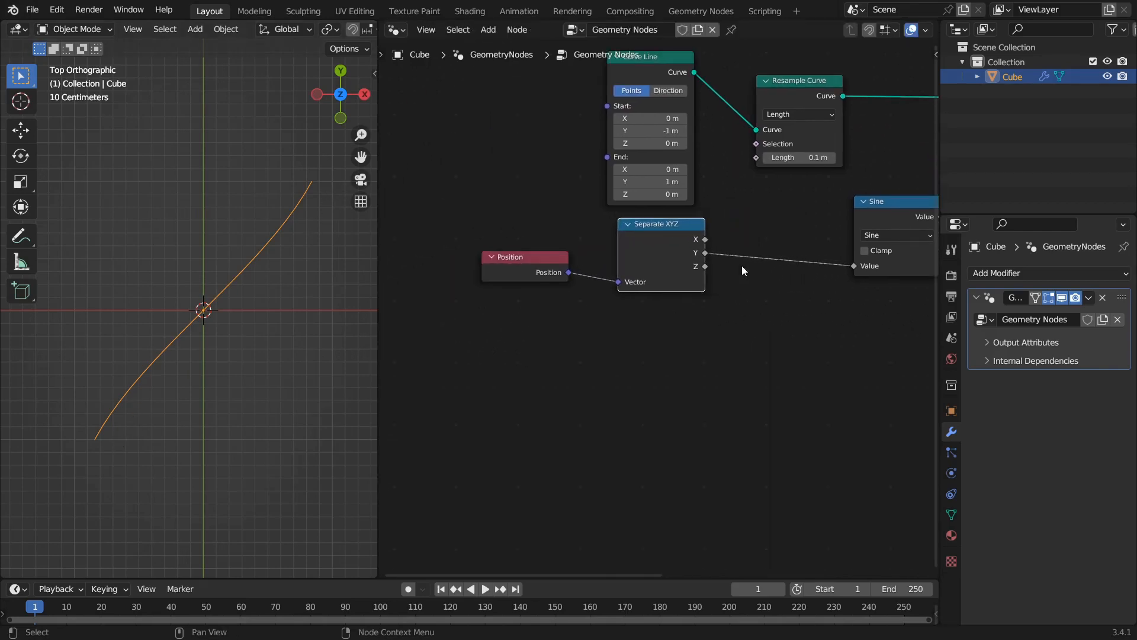
# Step: Insert a duplicate of the Sine node between Separate XYZ and Sine, and change it to Multiply with a value of 3.510
pyautogui.moveTo(900, 196); pyautogui.dragTo(748, 190, button='middle')
pyautogui.hotkey('shift', 'd')
pyautogui.click(646, 227)
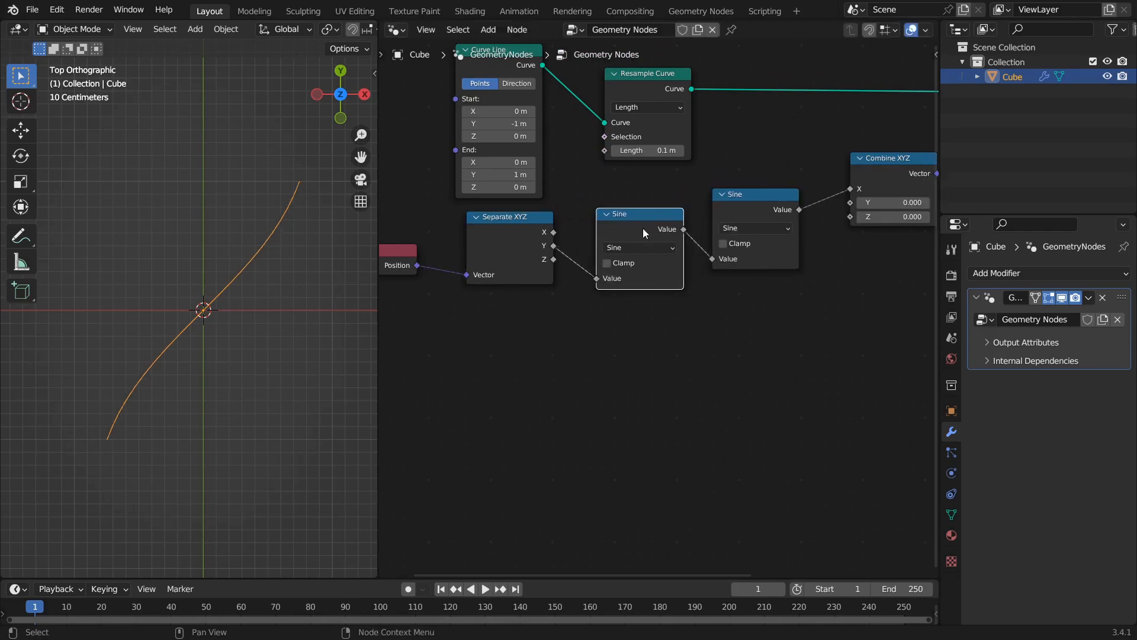
pyautogui.click(645, 247)
pyautogui.click(644, 310)
pyautogui.moveTo(645, 292); pyautogui.dragTo(726, 292)
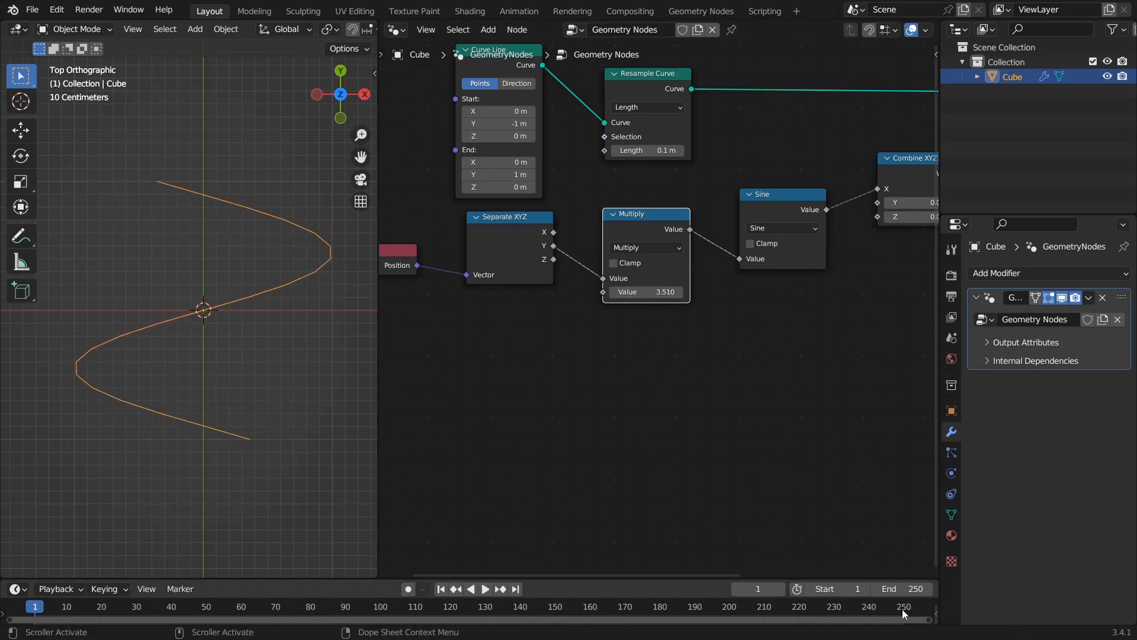
# Step: Delete the Multiply node while keeping the Separate XYZ Y output linked to Sine
pyautogui.moveTo(614, 332); pyautogui.dragTo(629, 373, button='middle')
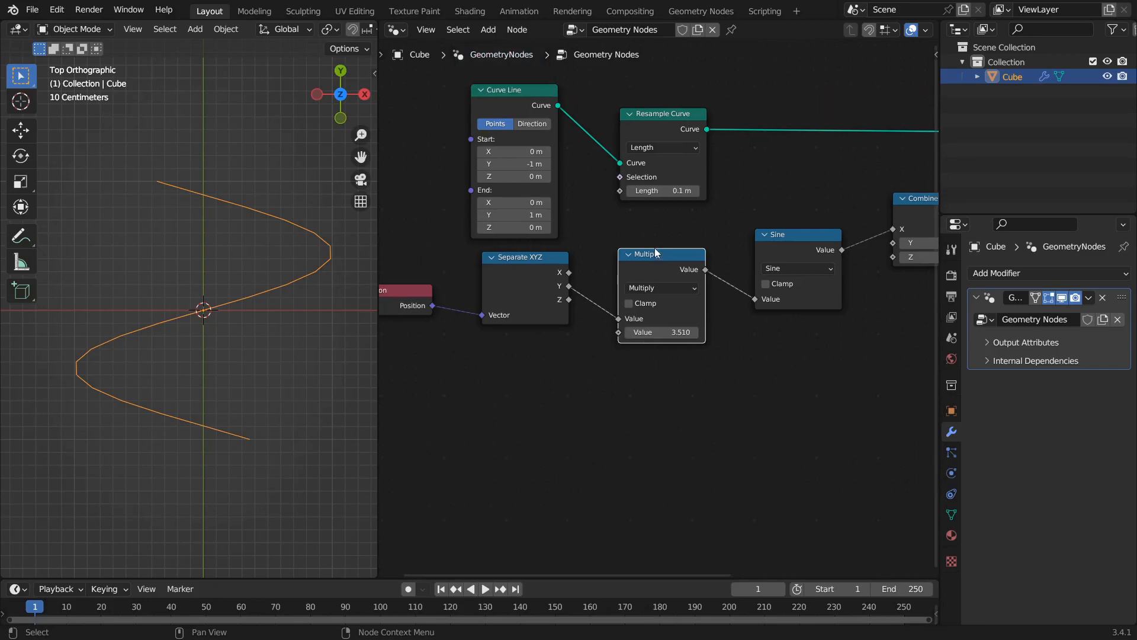
pyautogui.moveTo(657, 267); pyautogui.dragTo(652, 259, button='middle')
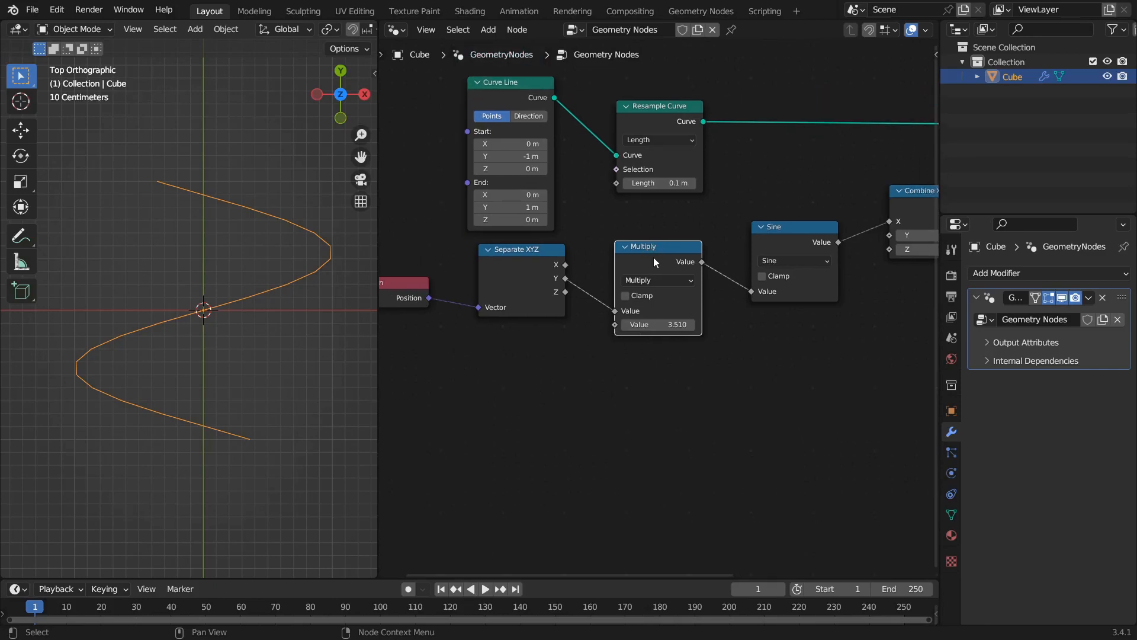
pyautogui.hotkey('ctrl', 'x')
# Step: Rearrange the Resample Curve and Curve Line nodes, and set the line's Start Y to -5 m and End Y to 5 m
pyautogui.scroll(-2, 652, 257)
pyautogui.moveTo(661, 159); pyautogui.dragTo(674, 154)
pyautogui.moveTo(542, 129); pyautogui.dragTo(538, 112)
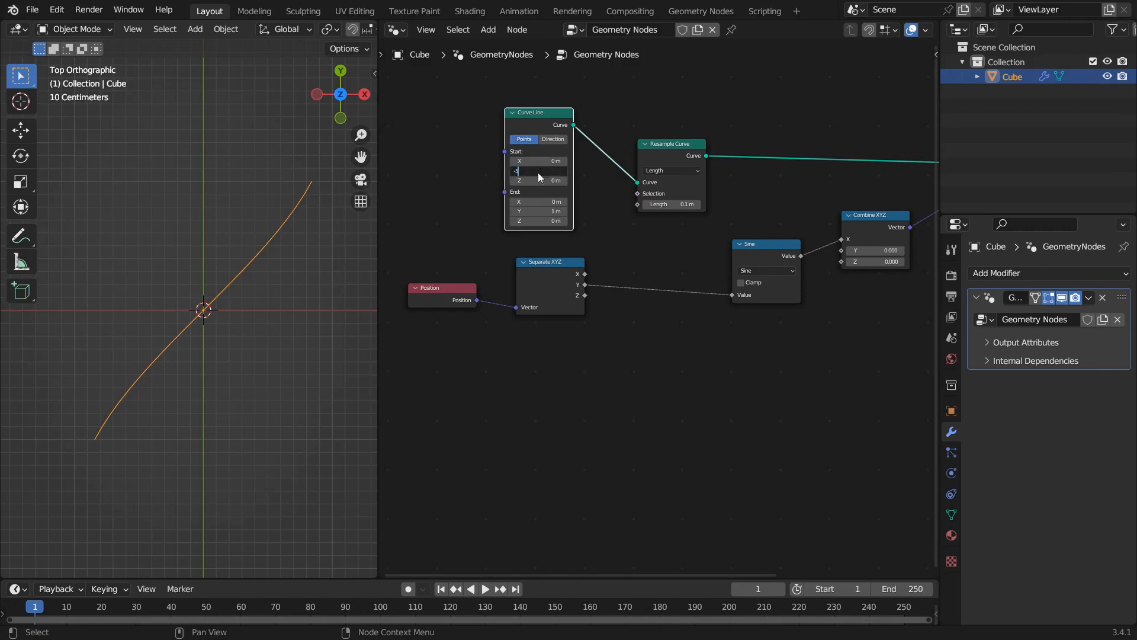
pyautogui.press('Return')
pyautogui.scroll(-3, 194, 357)
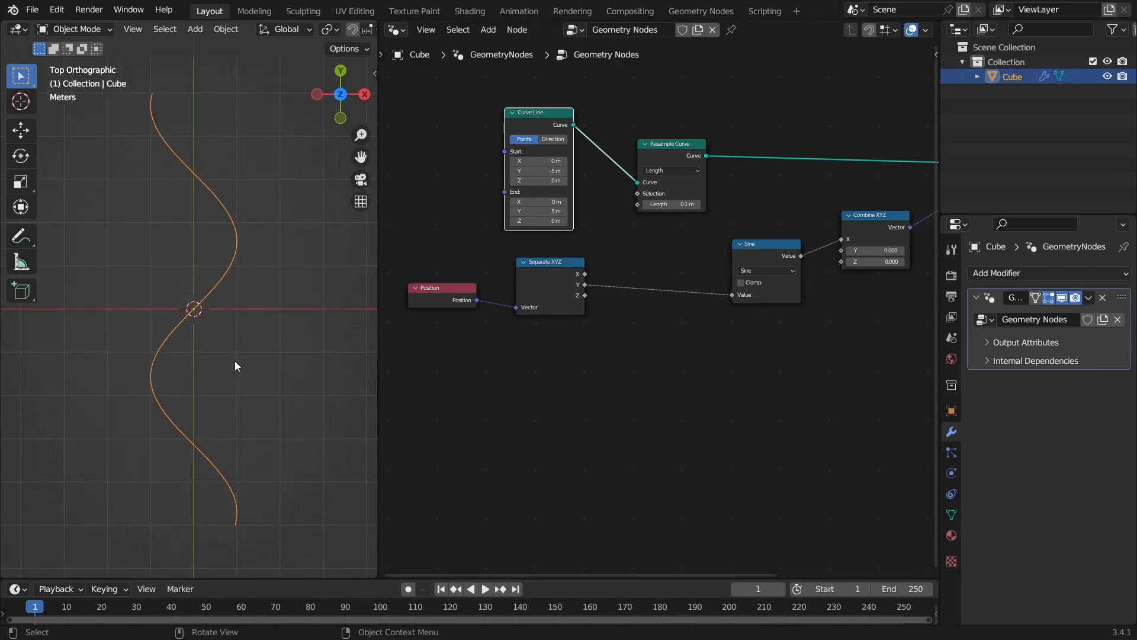
pyautogui.click(716, 538)
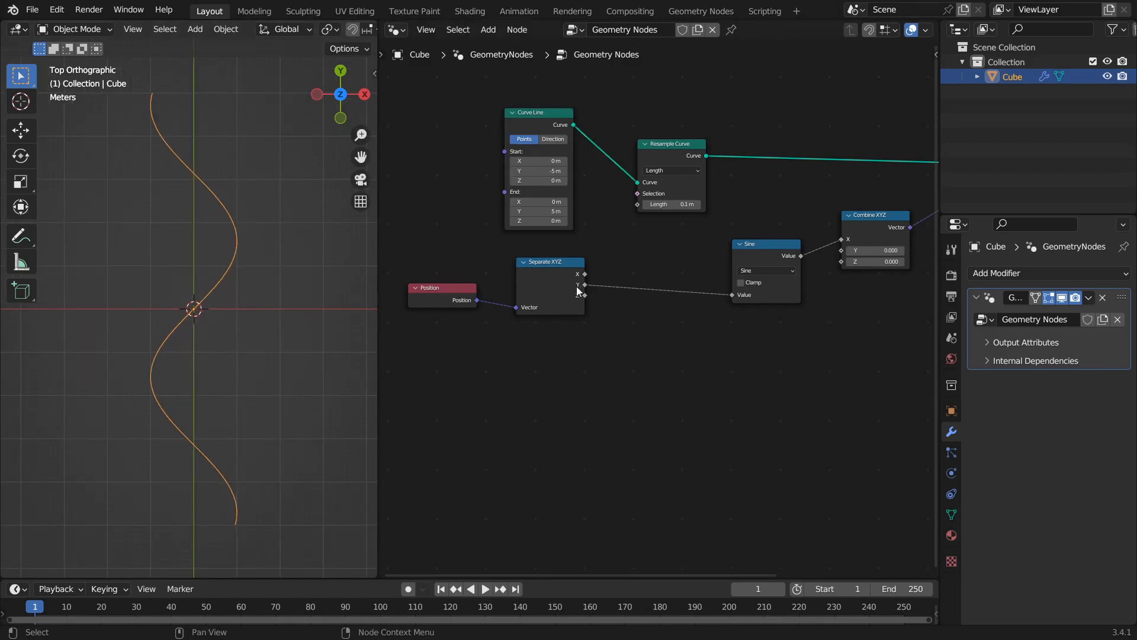
# Step: Insert a duplicate of the Sine node between Separate XYZ and Sine, and change its operation to Add
pyautogui.scroll(2, 610, 304)
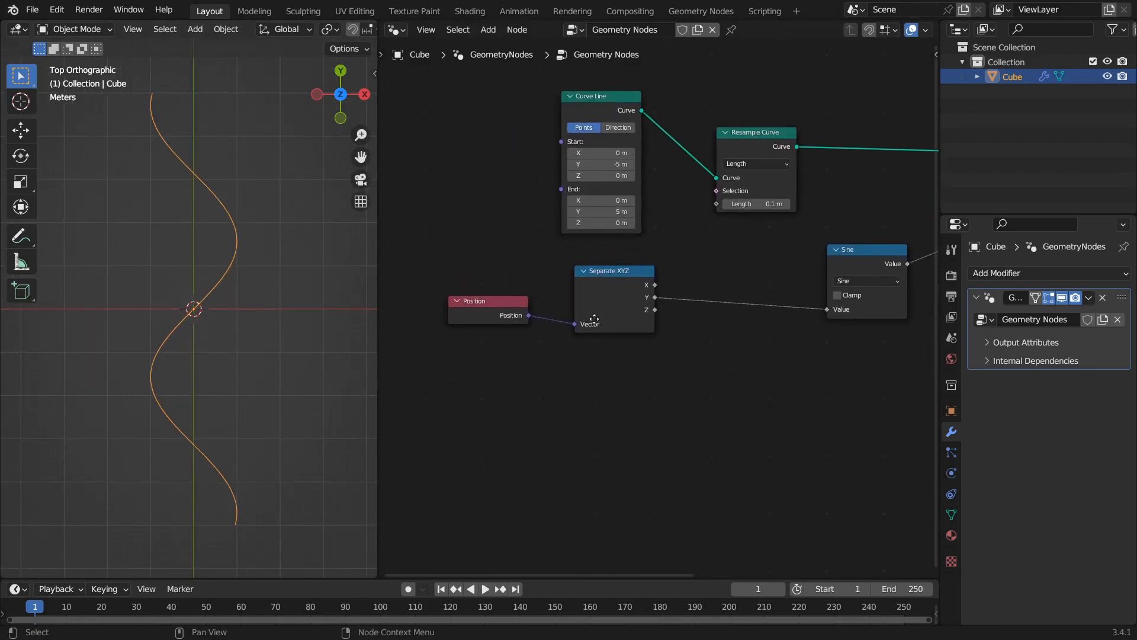
pyautogui.moveTo(713, 350); pyautogui.dragTo(640, 322, button='middle')
pyautogui.click(781, 202)
pyautogui.hotkey('shift', 'd')
pyautogui.click(659, 216)
pyautogui.click(668, 225)
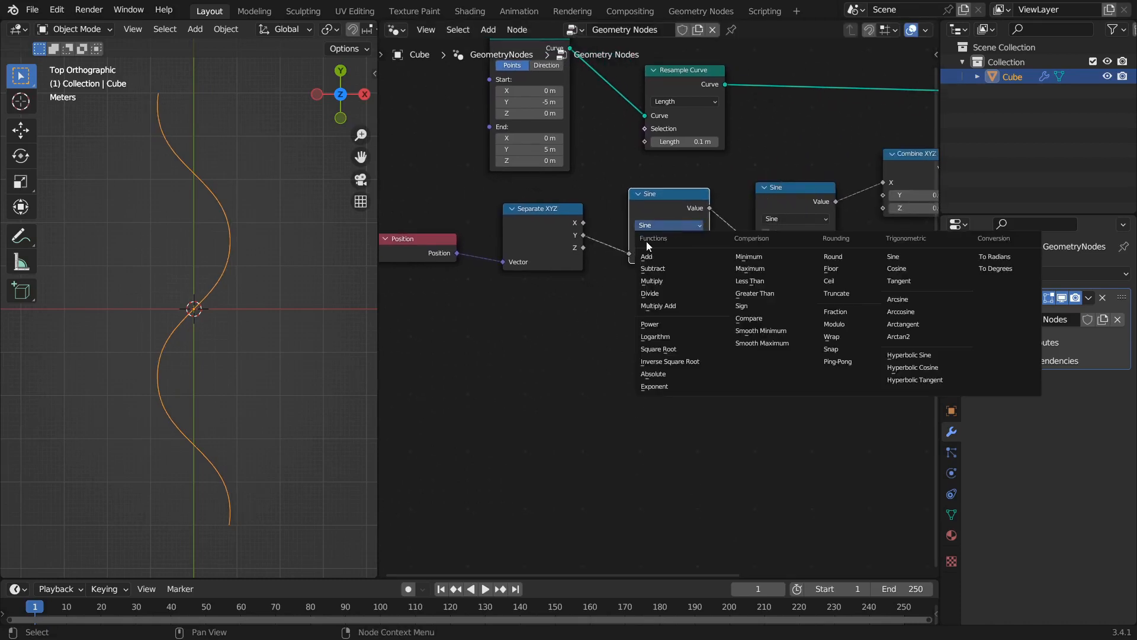
pyautogui.click(654, 258)
pyautogui.moveTo(662, 195); pyautogui.dragTo(662, 197)
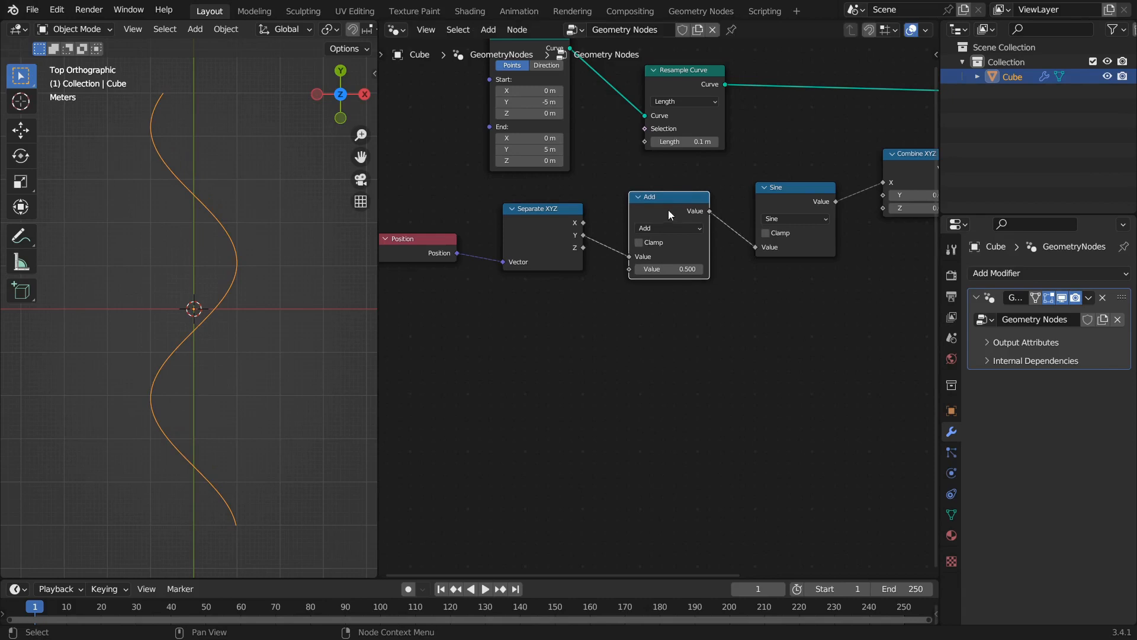
pyautogui.moveTo(666, 199); pyautogui.dragTo(675, 204)
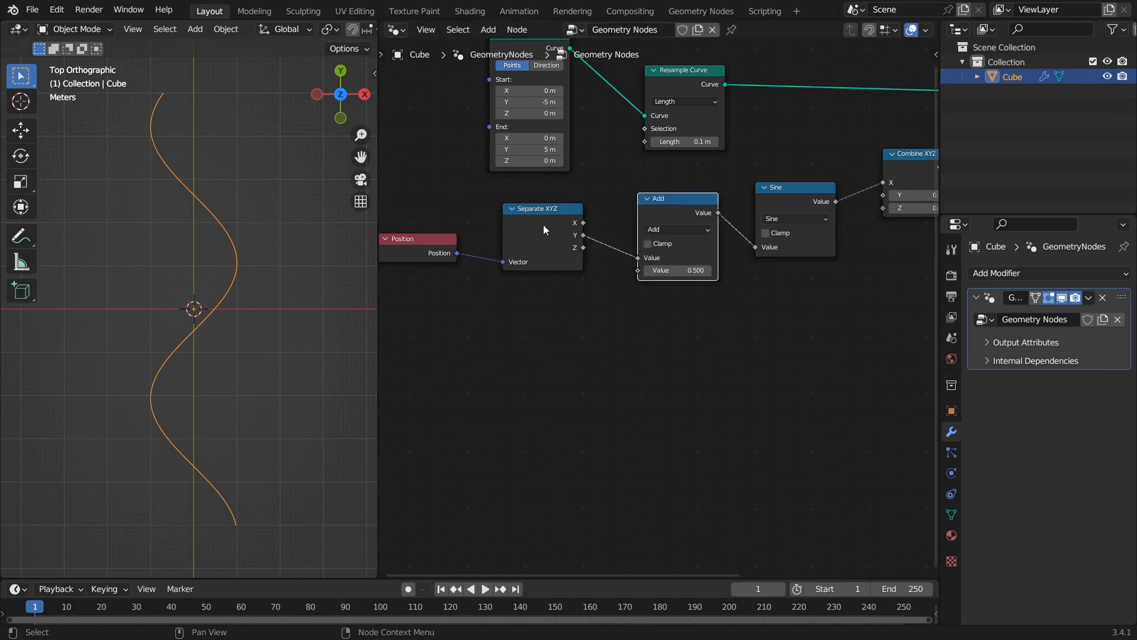
# Step: Shift the wave along the line by setting the Add node's second value to -2.710
pyautogui.click(772, 191)
pyautogui.moveTo(678, 270)
pyautogui.mouseDown()
pyautogui.moveTo(699, 270)
pyautogui.moveTo(667, 270)
pyautogui.moveTo(726, 270)
pyautogui.moveTo(655, 270)
pyautogui.moveTo(743, 270)
pyautogui.moveTo(614, 271)
pyautogui.moveTo(676, 271)
pyautogui.mouseUp()
pyautogui.moveTo(576, 353); pyautogui.dragTo(647, 345, button='middle')
pyautogui.scroll(1, 648, 323)
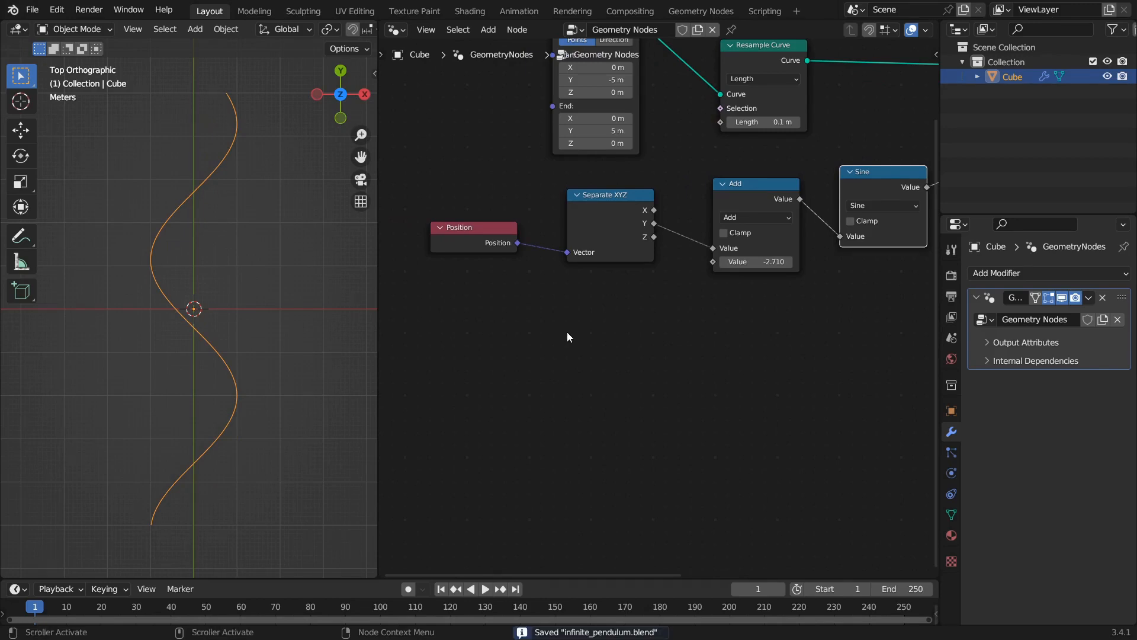
# Step: Search for "time" and add a Scene Time node below the Position node
pyautogui.hotkey('shift', 'a')
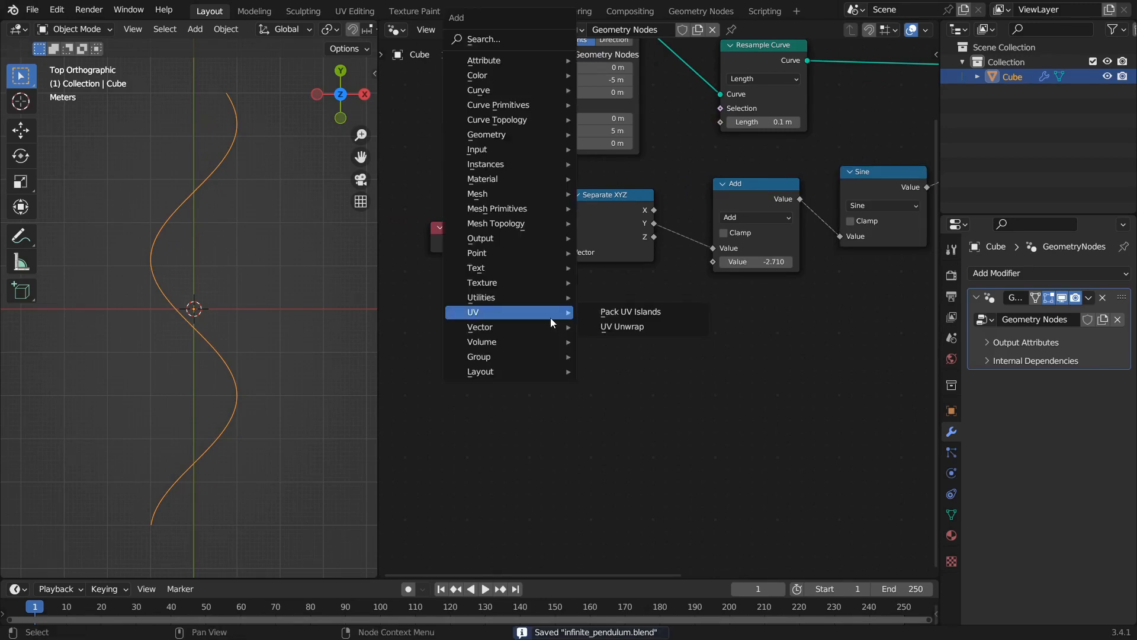
pyautogui.click(483, 39)
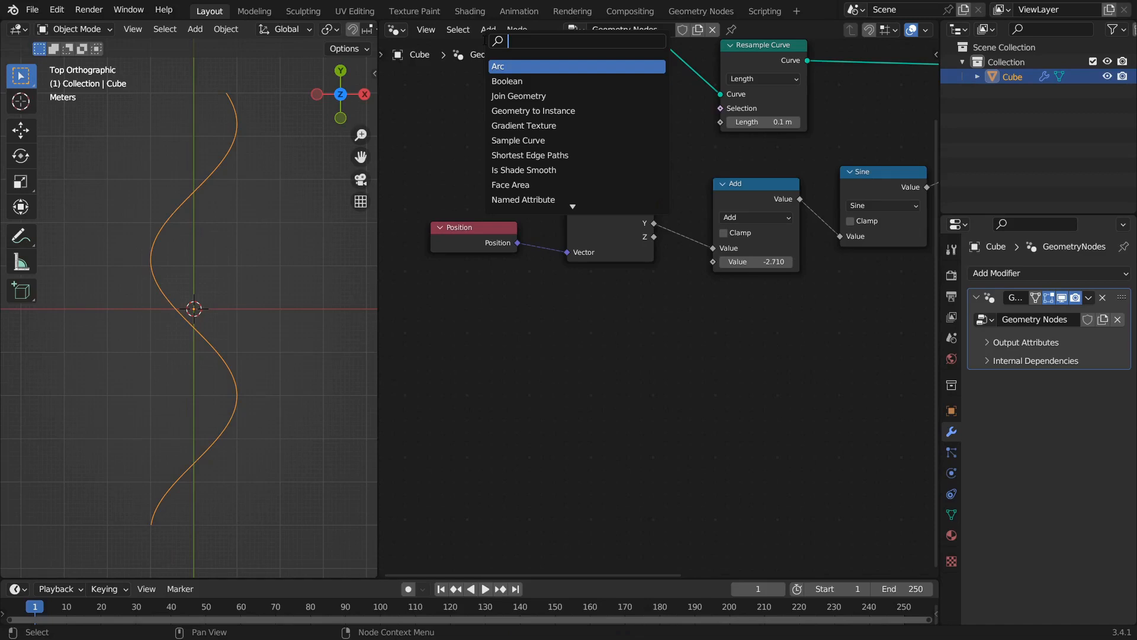
pyautogui.write('time')
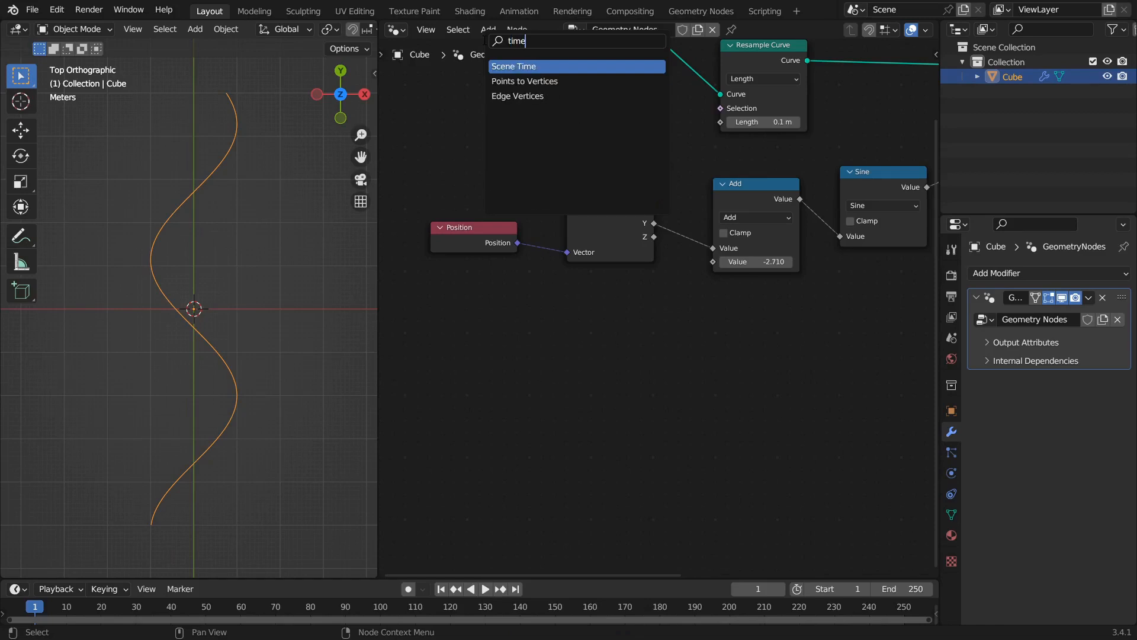
pyautogui.click(516, 66)
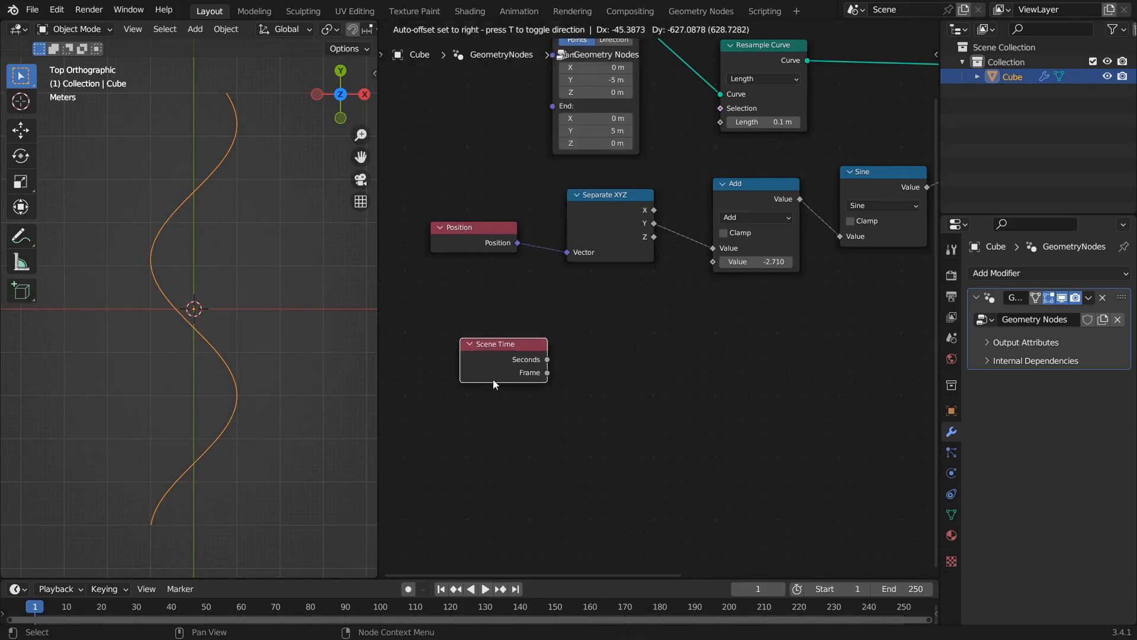
pyautogui.click(578, 368)
pyautogui.moveTo(578, 361); pyautogui.dragTo(622, 339, button='middle')
pyautogui.press('g')
pyautogui.click(696, 360)
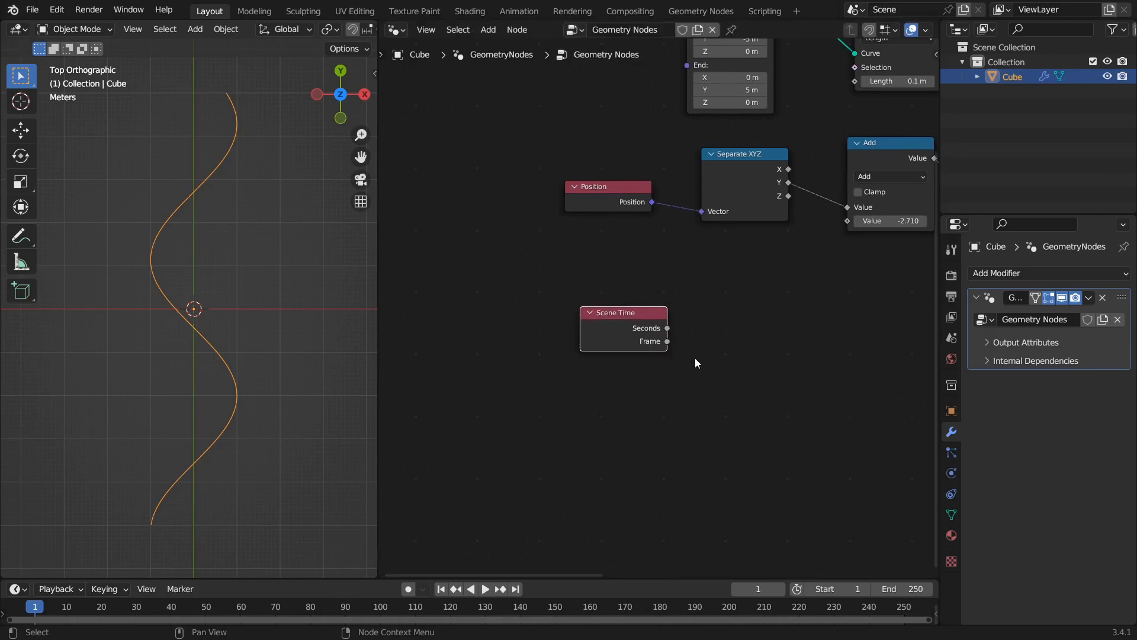
# Step: Connect Scene Time's Frame output to the Add node's second Value input, and play the animation briefly to preview the wave
pyautogui.moveTo(696, 361); pyautogui.dragTo(581, 350, button='middle')
pyautogui.moveTo(572, 340); pyautogui.dragTo(750, 220)
pyautogui.press('space')
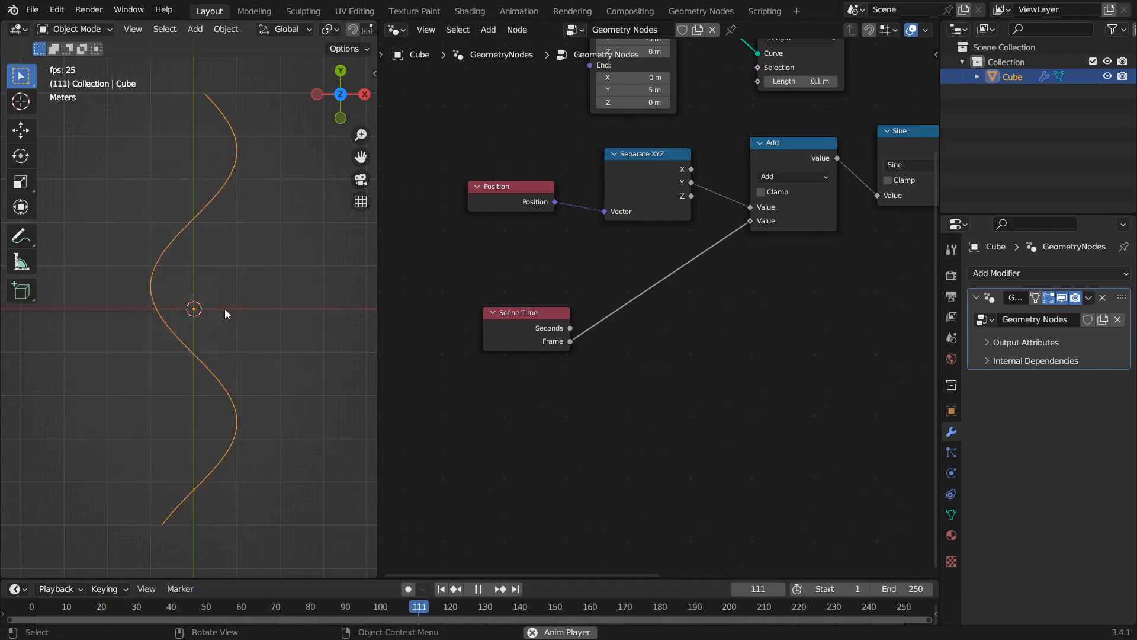
pyautogui.press('space')
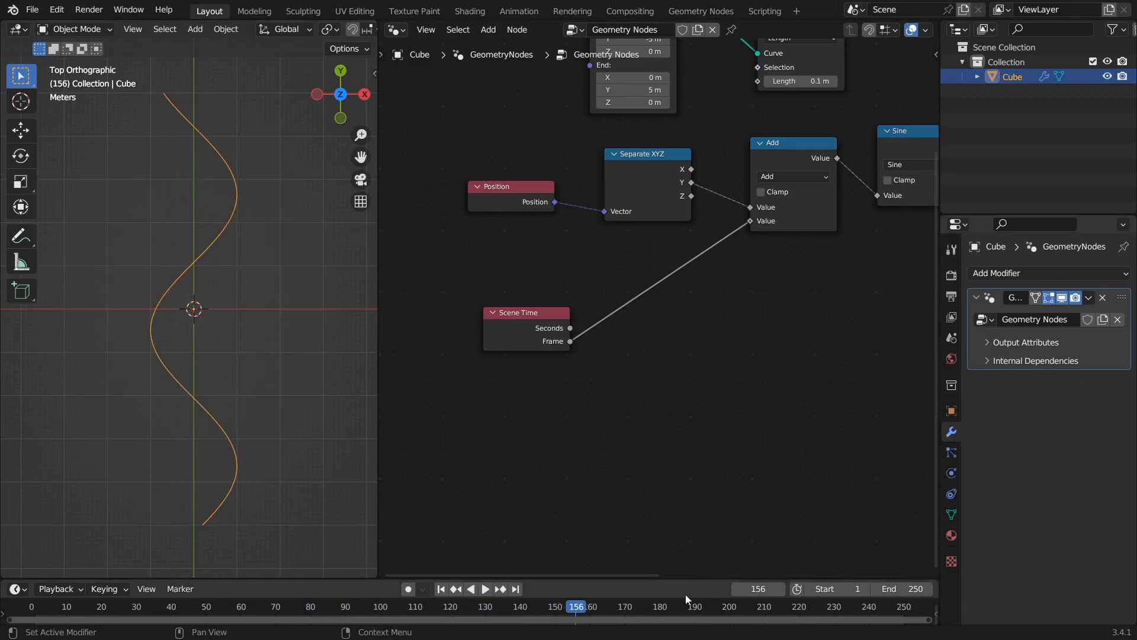
# Step: Insert a duplicate of the Add node between Scene Time and Add, and change its operation to Divide
pyautogui.moveTo(663, 302); pyautogui.dragTo(736, 257, button='middle')
pyautogui.scroll(2, 669, 298)
pyautogui.moveTo(546, 298); pyautogui.dragTo(531, 296)
pyautogui.click(853, 98)
pyautogui.hotkey('shift', 'd')
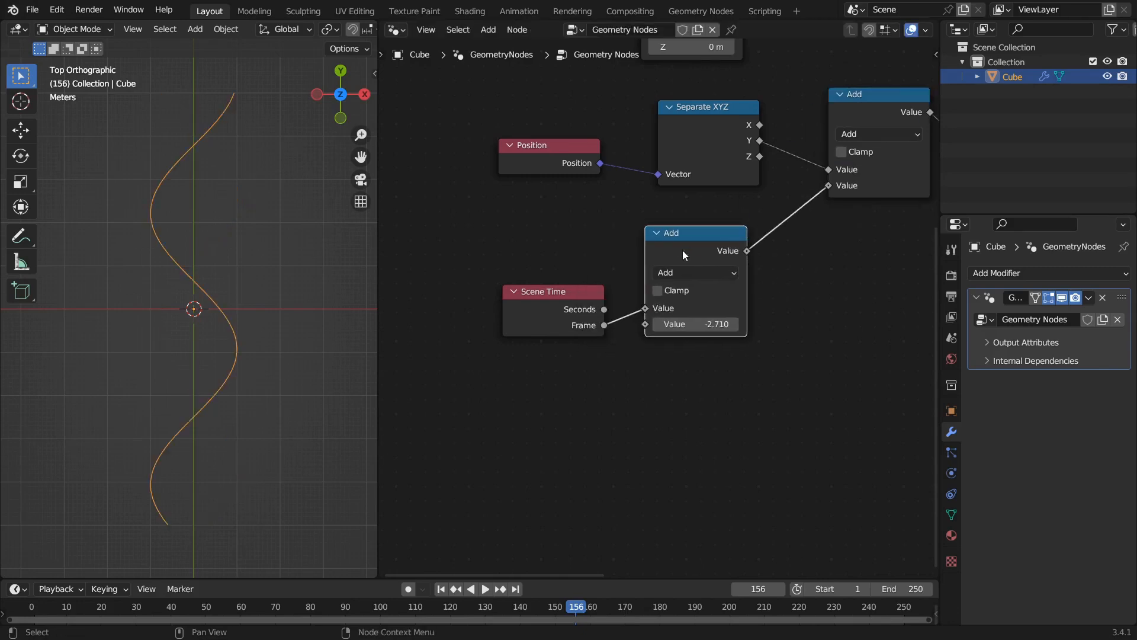
pyautogui.click(689, 244)
pyautogui.click(703, 273)
pyautogui.click(261, 359)
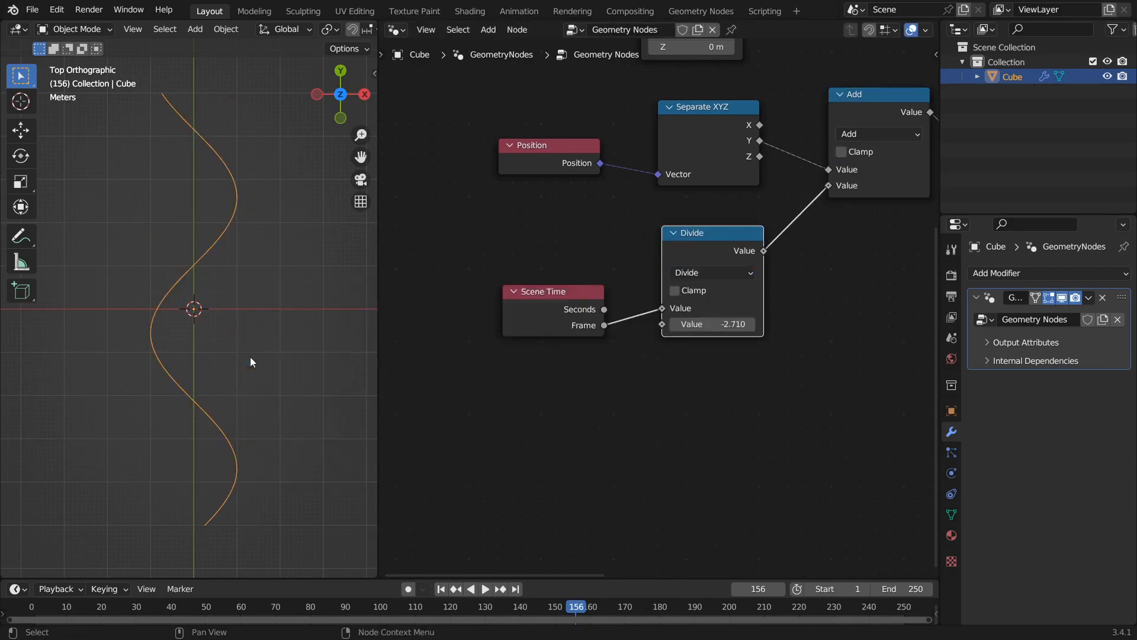
# Step: Set the Divide node's second value to 120, tidy the Divide and Scene Time nodes, and play the animation
pyautogui.click(715, 325)
pyautogui.press('Return')
pyautogui.moveTo(721, 249); pyautogui.dragTo(727, 248)
pyautogui.moveTo(597, 325); pyautogui.dragTo(594, 336)
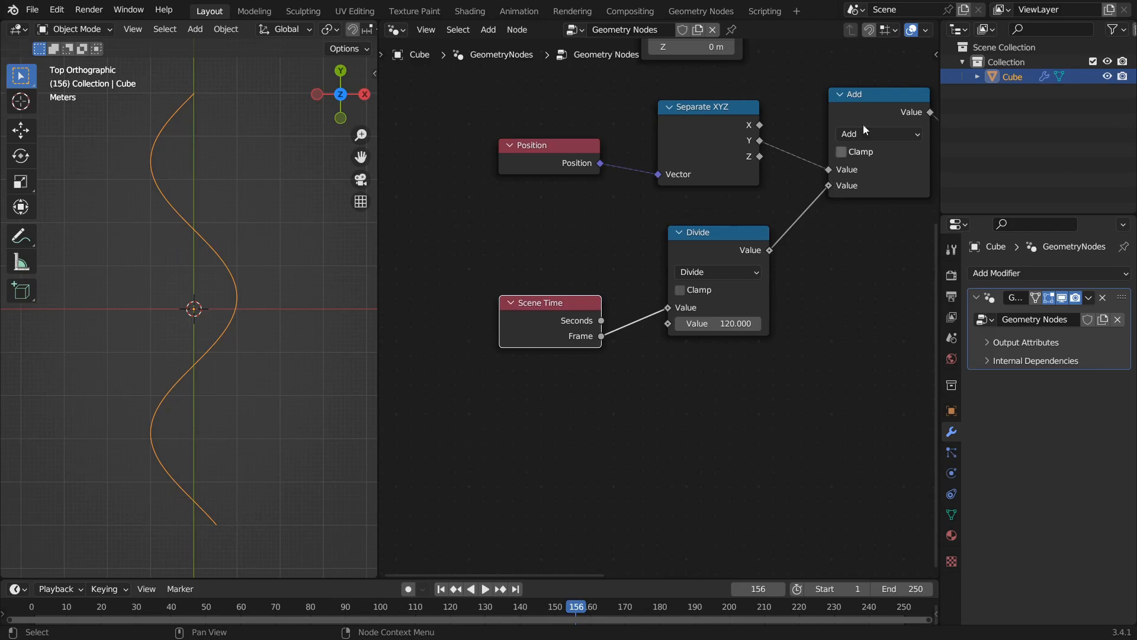
pyautogui.press('space')
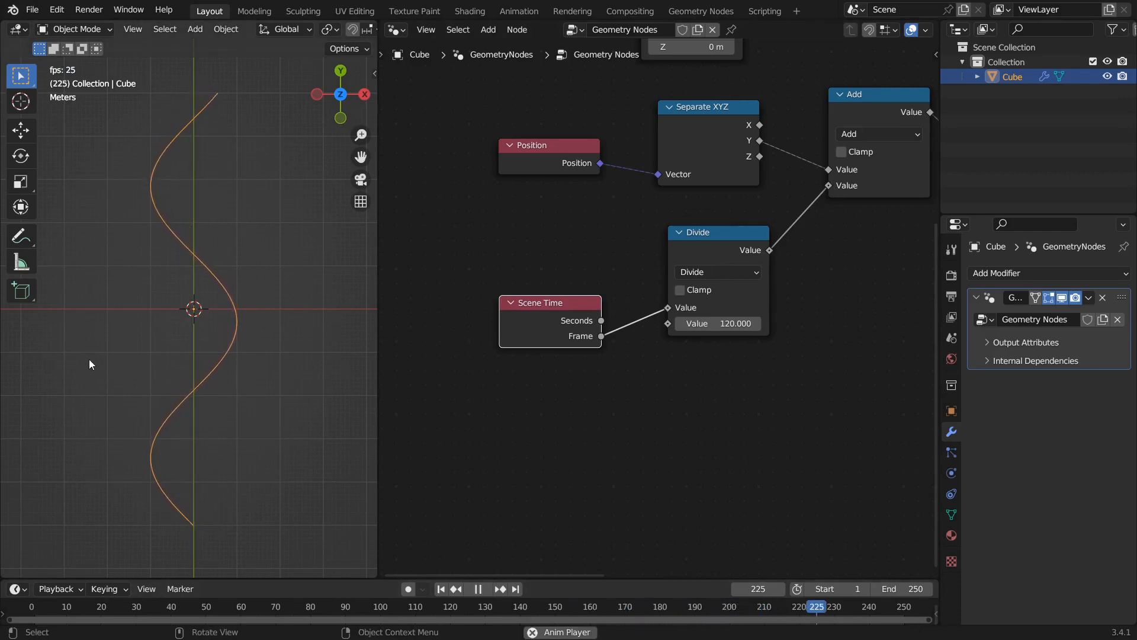
# Step: Set the Divide node's second value to 32 while the animation plays
pyautogui.click(719, 323)
pyautogui.click(719, 326)
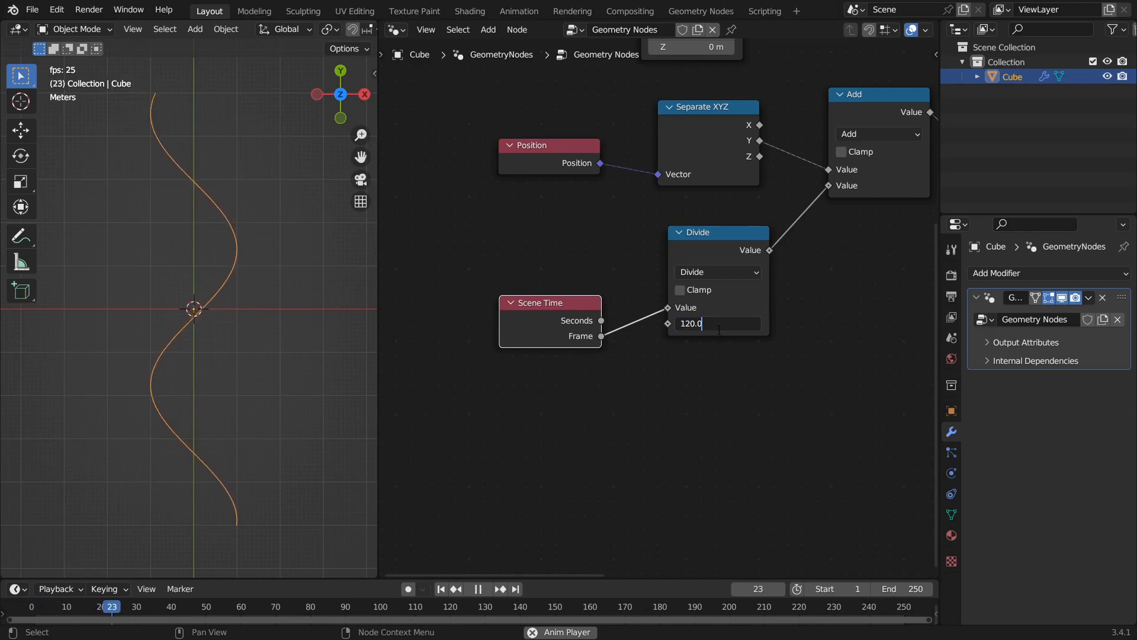
pyautogui.hotkey('ctrl', 'a')
pyautogui.write('32')
pyautogui.press('Return')
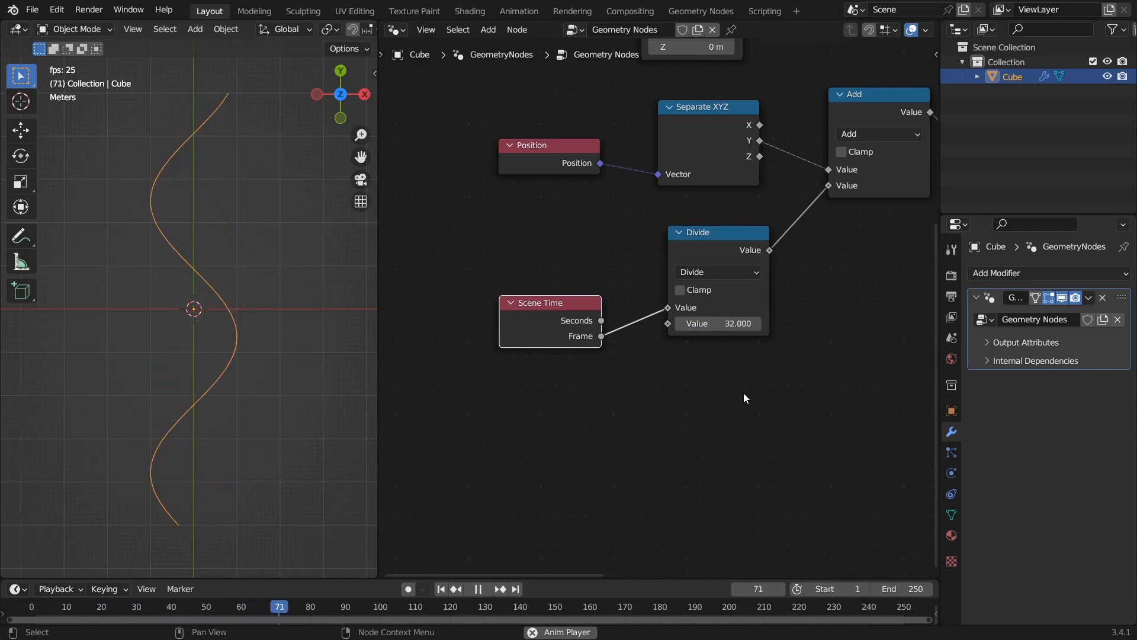
# Step: Move the Scene Time and Divide nodes farther away from the Add node they feed
pyautogui.moveTo(546, 399); pyautogui.dragTo(555, 373, button='middle')
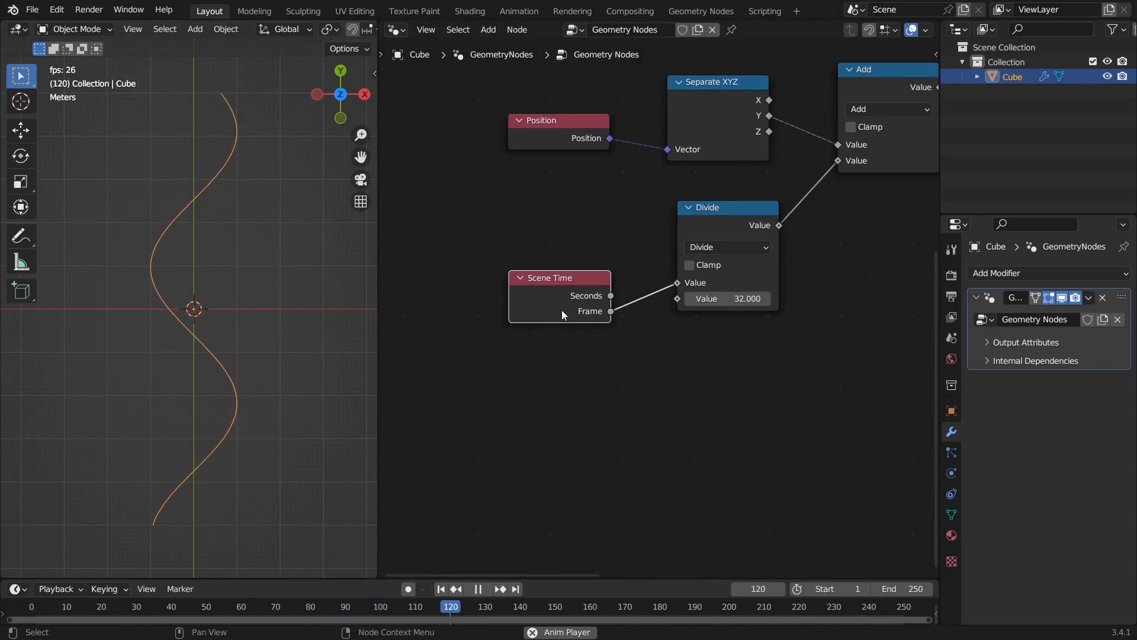
pyautogui.moveTo(562, 310); pyautogui.dragTo(487, 330)
pyautogui.moveTo(708, 229); pyautogui.dragTo(617, 249)
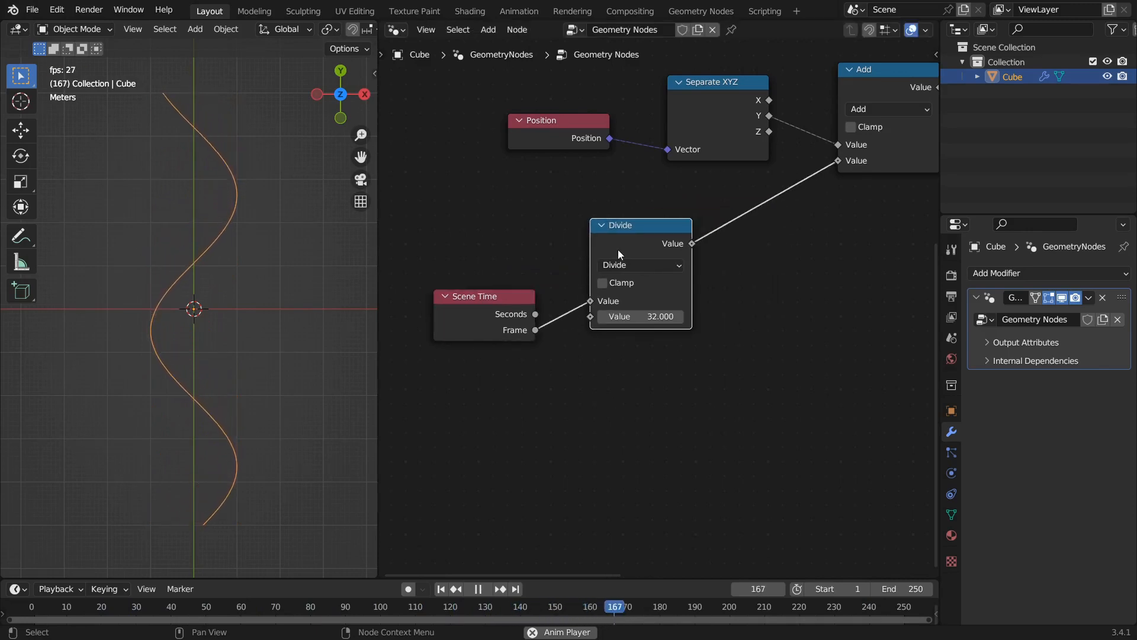
# Step: Stop the playback and set the animation's end frame to 120
pyautogui.click(847, 606)
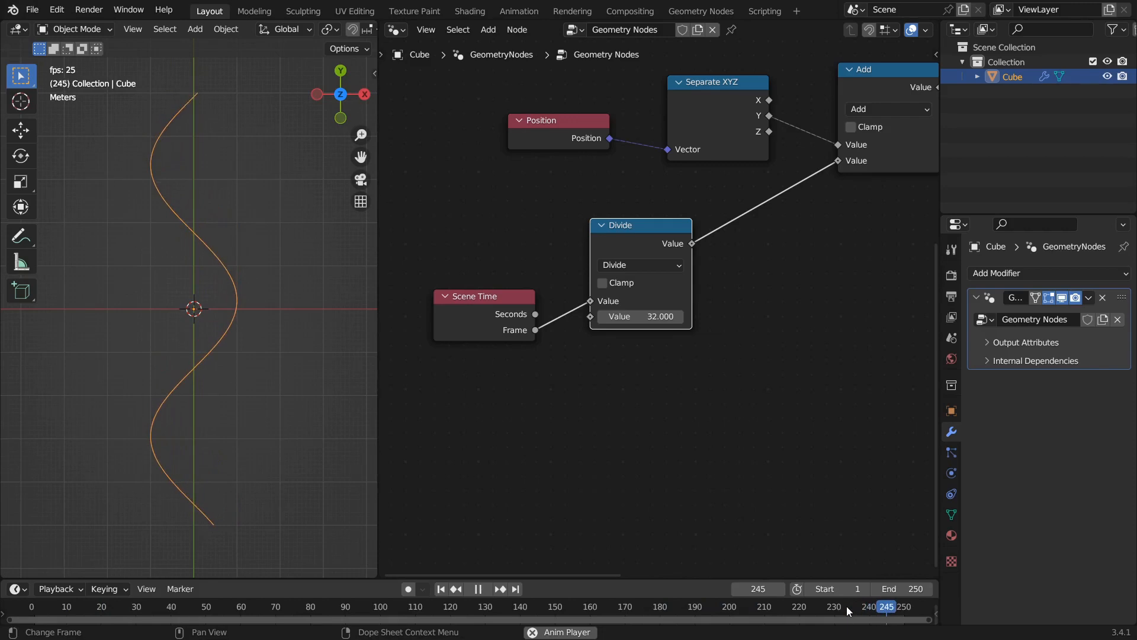
pyautogui.click(847, 606)
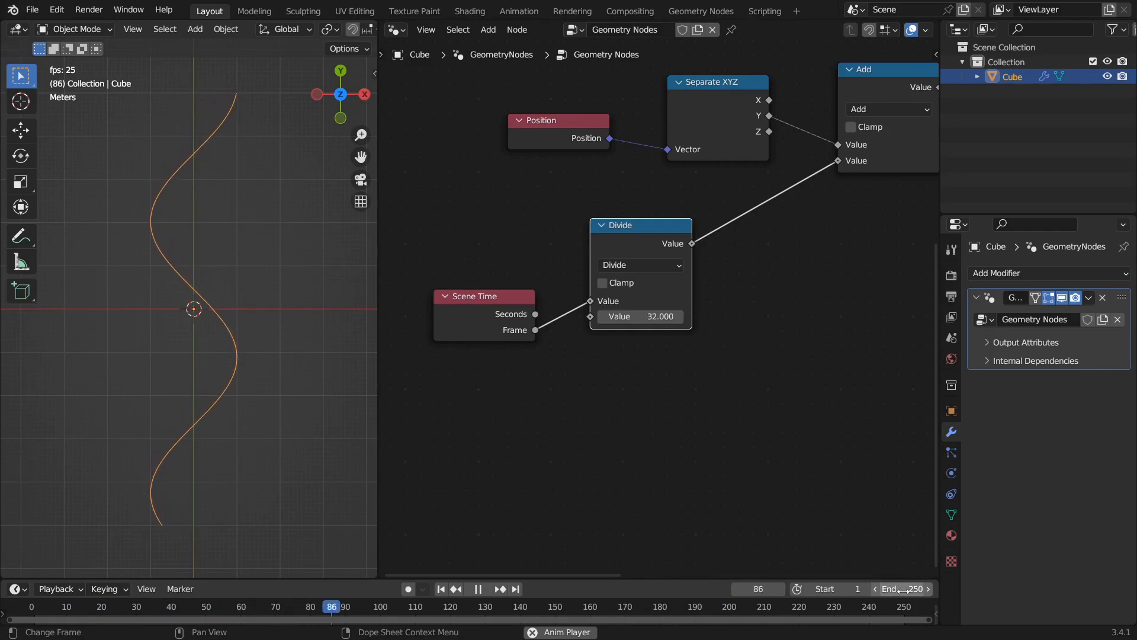
pyautogui.click(783, 606)
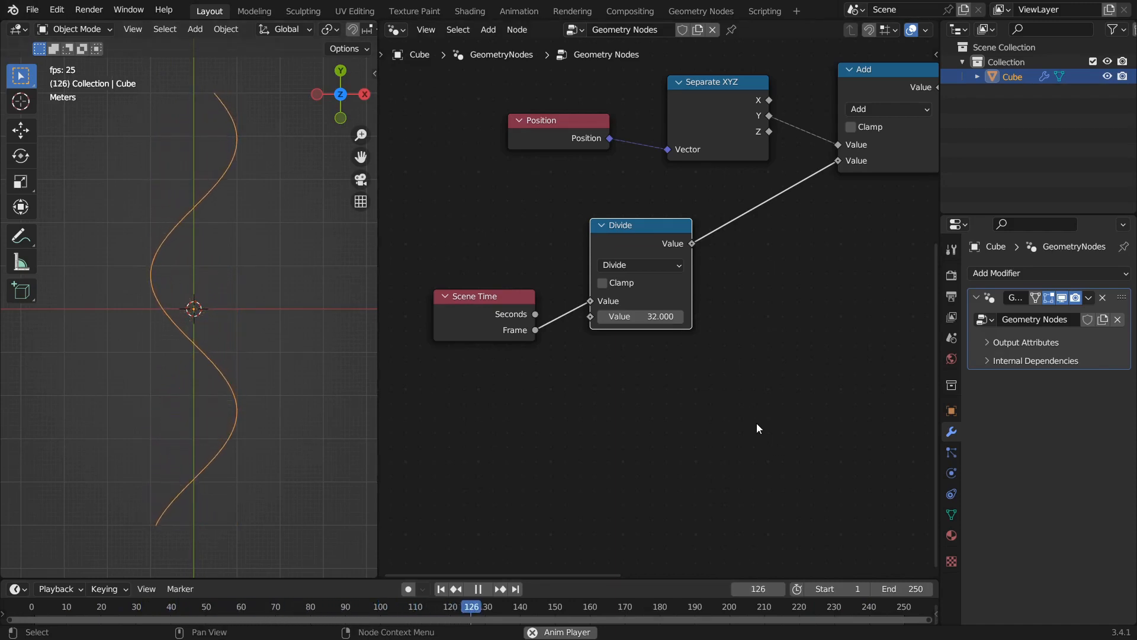
pyautogui.press('space')
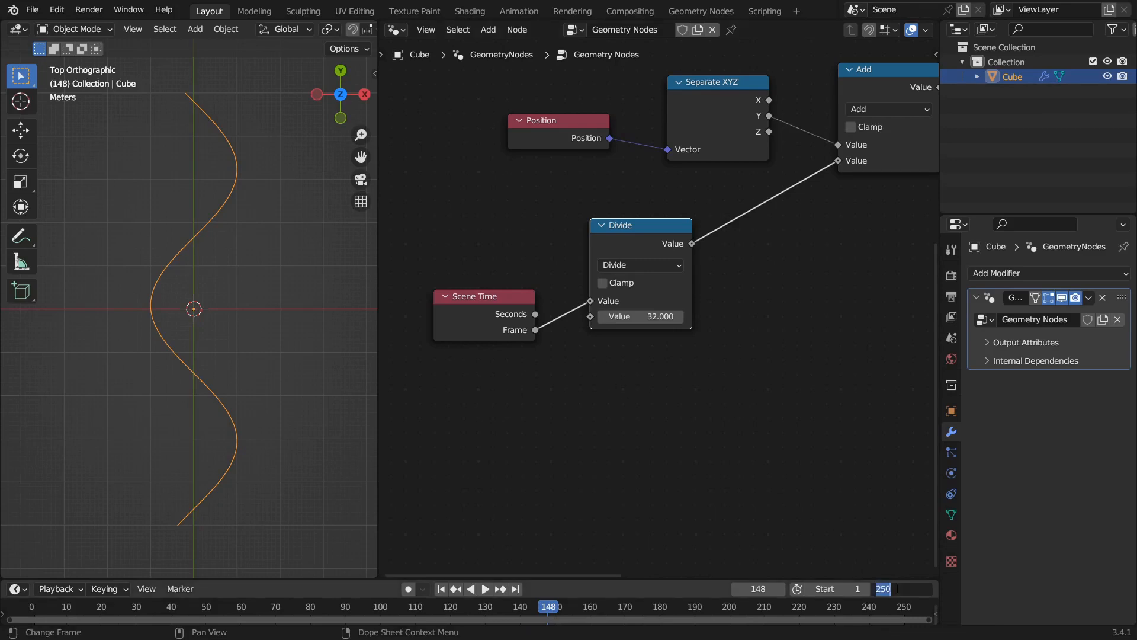
pyautogui.press('Return')
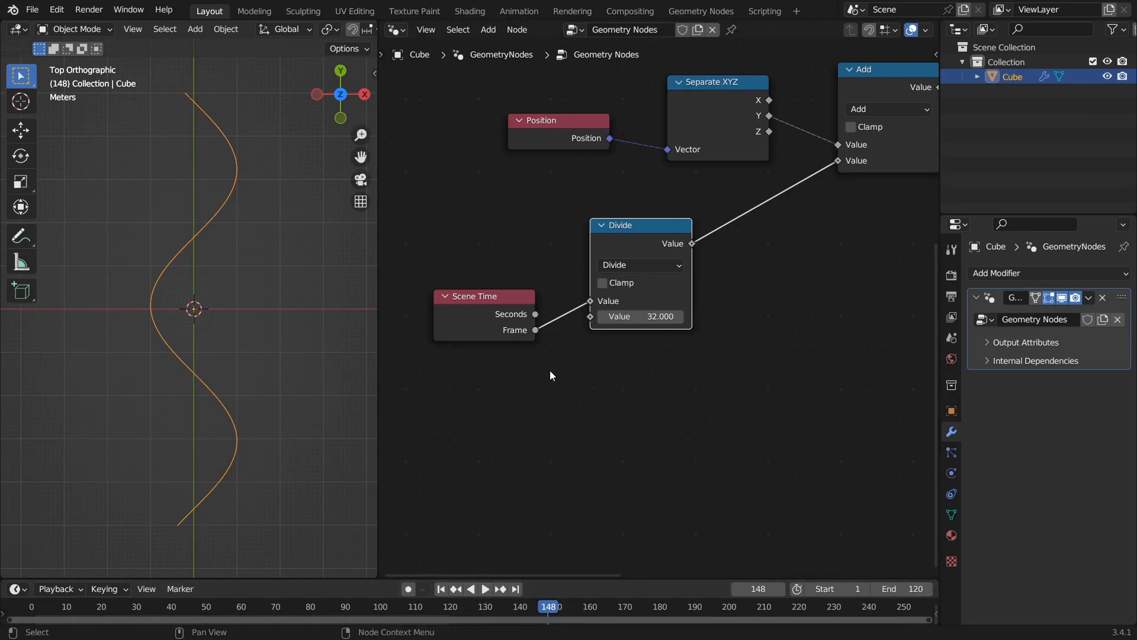
# Step: Match the Divide node's second value to the end frame, 120, and shift Scene Time and Divide to make room before Add
pyautogui.moveTo(620, 242)
pyautogui.mouseDown()
pyautogui.moveTo(635, 232)
pyautogui.moveTo(615, 252)
pyautogui.mouseUp()
pyautogui.click(631, 329)
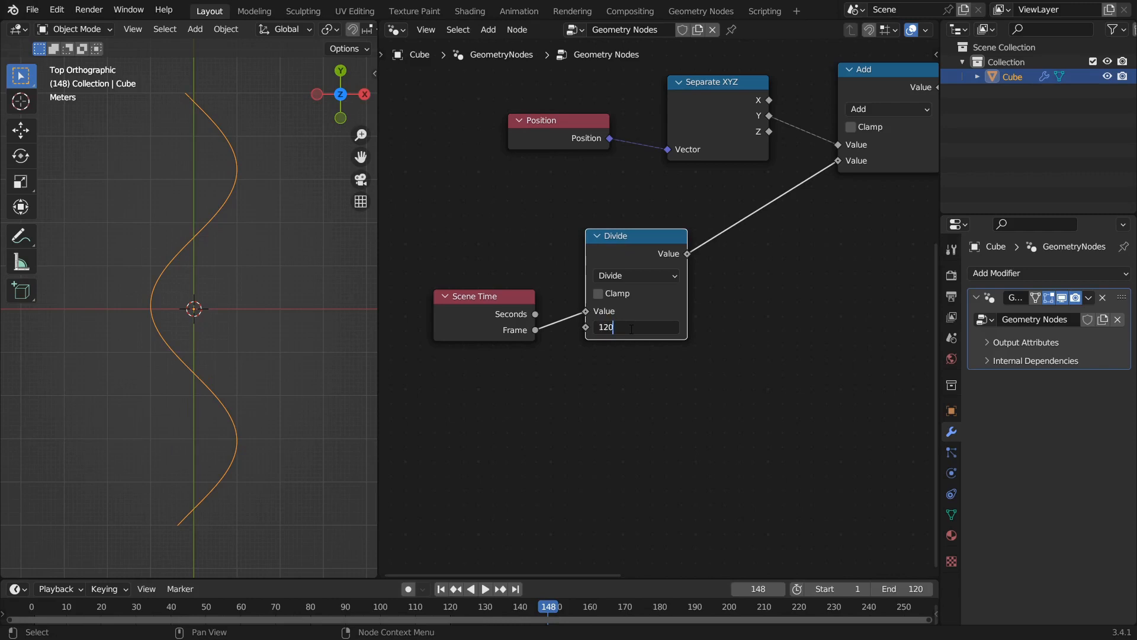
pyautogui.press('Return')
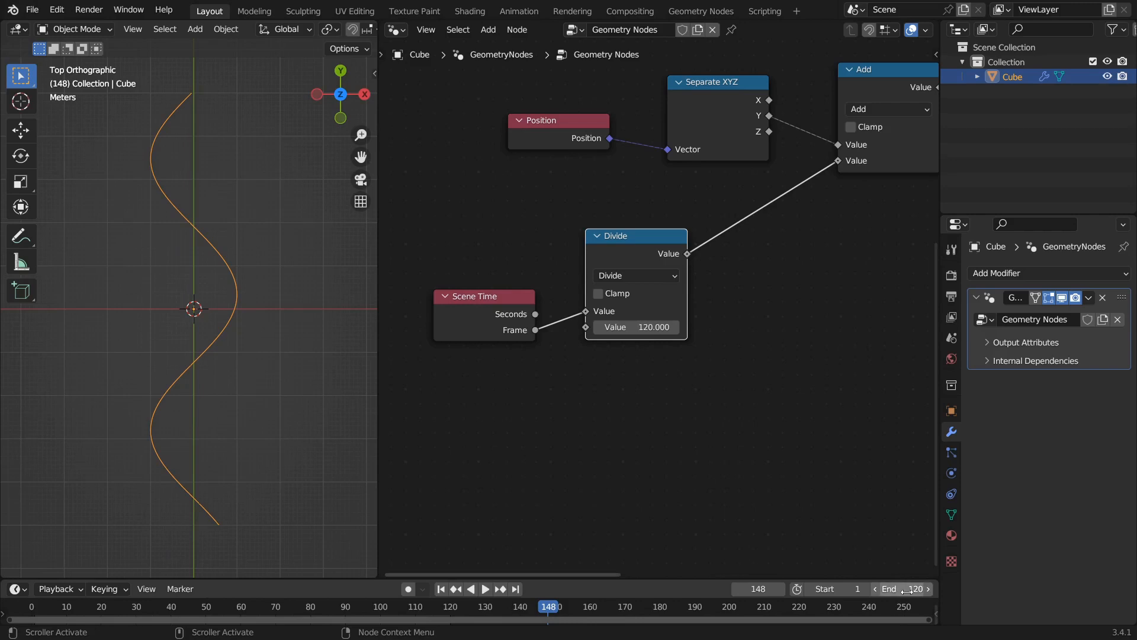
pyautogui.moveTo(654, 383); pyautogui.dragTo(751, 369, button='middle')
pyautogui.moveTo(568, 285); pyautogui.dragTo(496, 292)
pyautogui.moveTo(750, 239); pyautogui.dragTo(673, 255)
pyautogui.moveTo(495, 319); pyautogui.dragTo(496, 309)
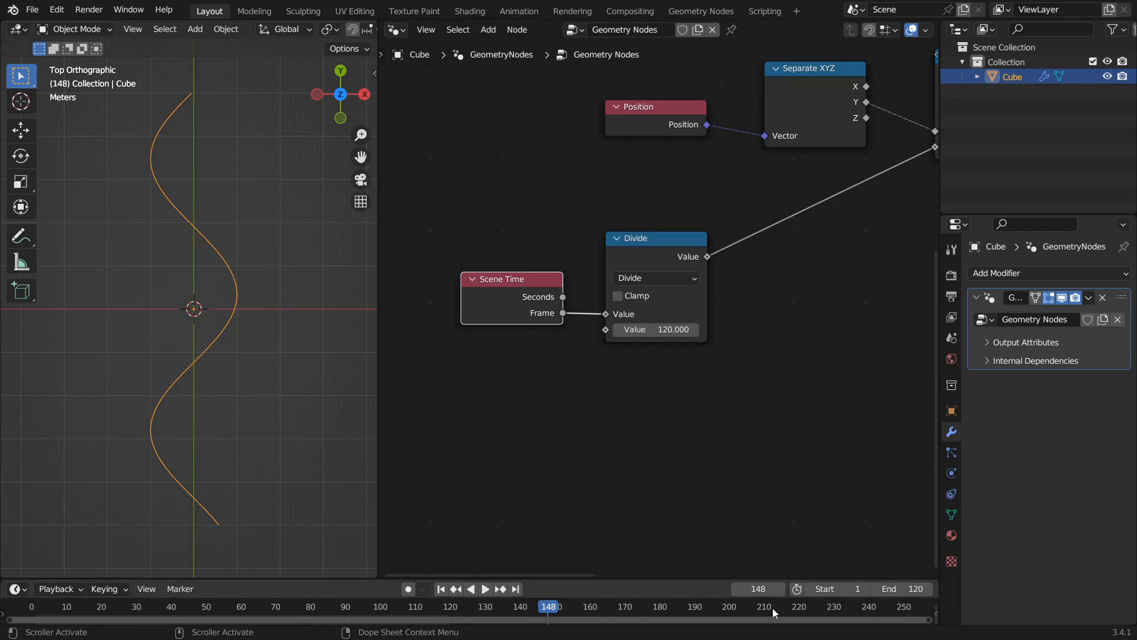
# Step: Scrub the timeline to frame 245, and jump to the last frame of the animation range
pyautogui.moveTo(529, 616); pyautogui.dragTo(887, 613)
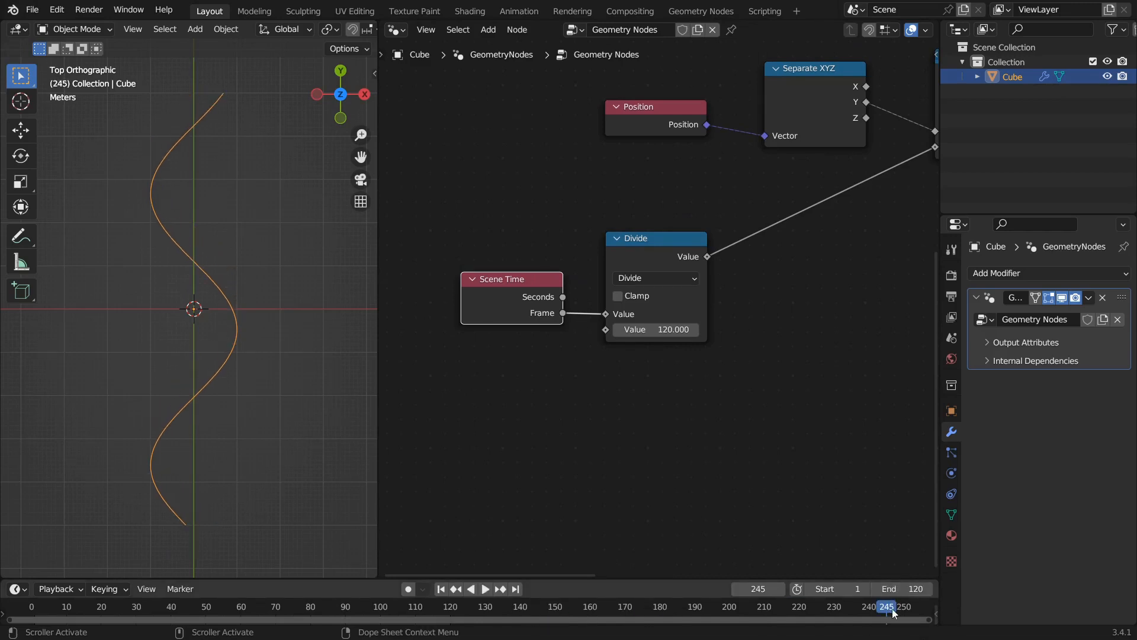
pyautogui.hotkey('shift', 'Left')
pyautogui.hotkey('shift', 'Right')
pyautogui.moveTo(578, 410); pyautogui.dragTo(687, 352, button='middle')
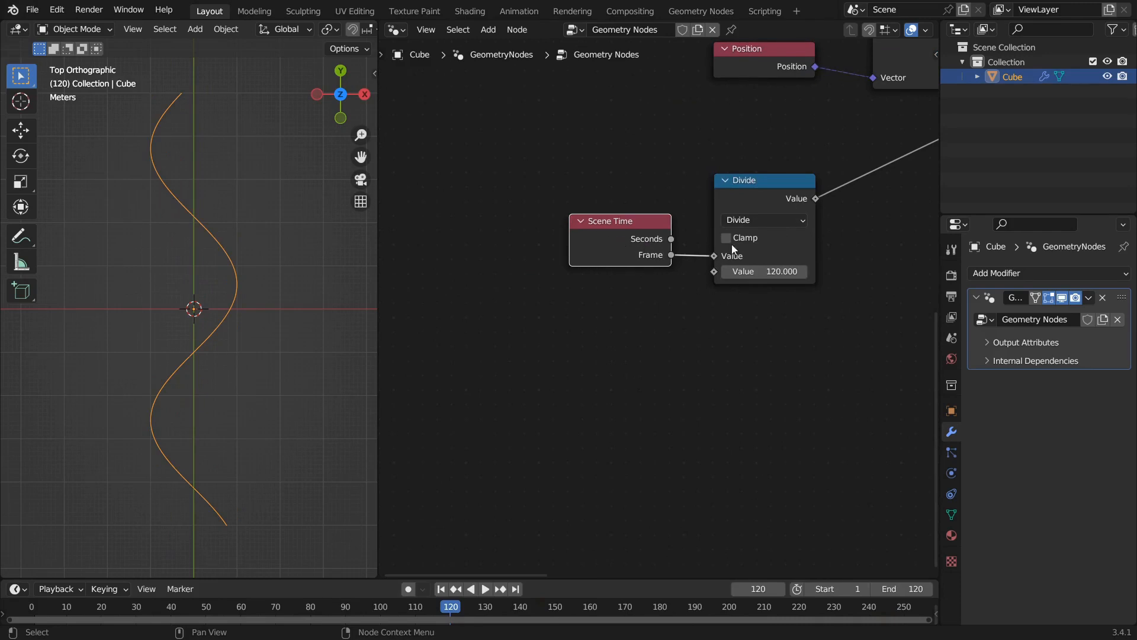
pyautogui.moveTo(801, 194); pyautogui.dragTo(723, 239, button='middle')
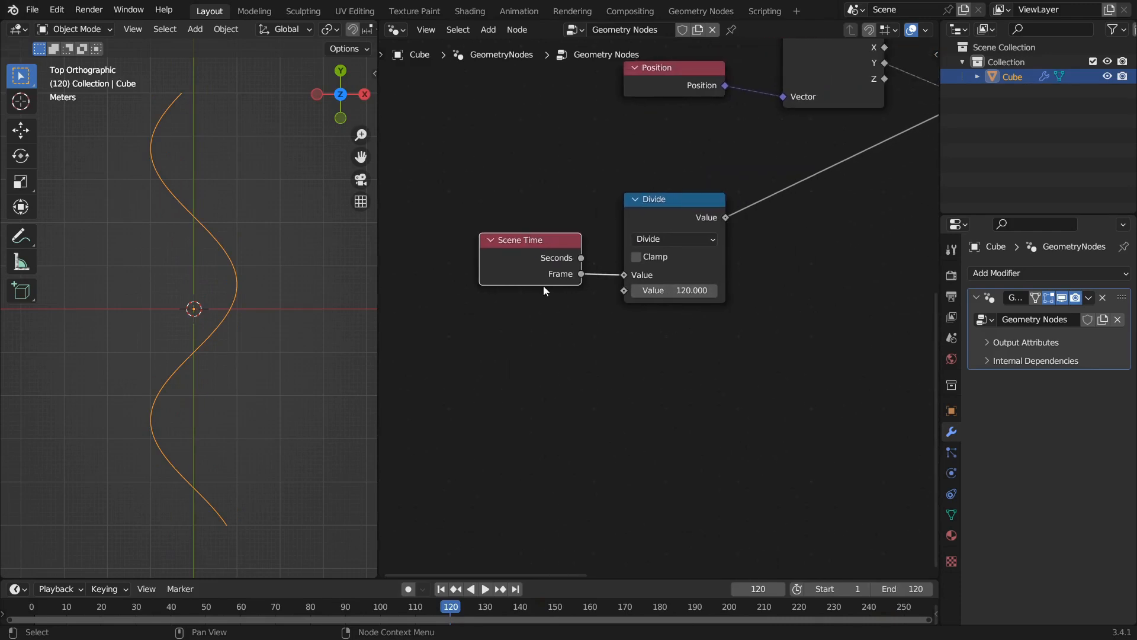
pyautogui.scroll(-1, 783, 237)
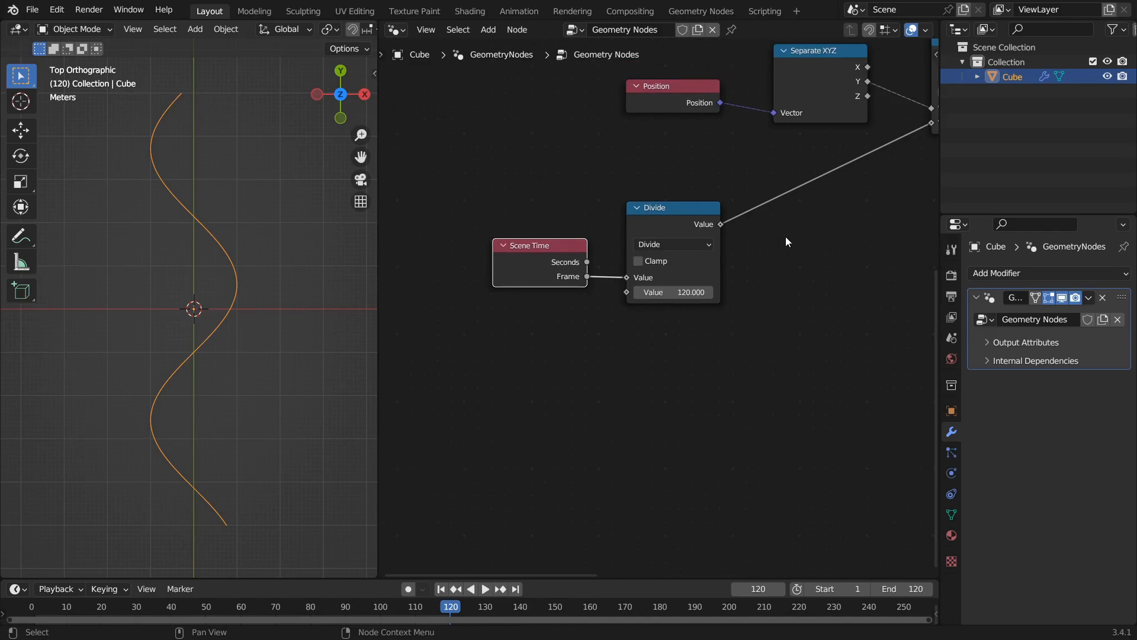
# Step: Insert a duplicate of the Divide node between Divide and Add, and change its operation to Multiply
pyautogui.moveTo(786, 237); pyautogui.dragTo(684, 252, button='middle')
pyautogui.scroll(2, 685, 253)
pyautogui.moveTo(575, 232); pyautogui.dragTo(592, 219, button='middle')
pyautogui.click(557, 203)
pyautogui.hotkey('shift', 'd')
pyautogui.click(715, 231)
pyautogui.click(715, 232)
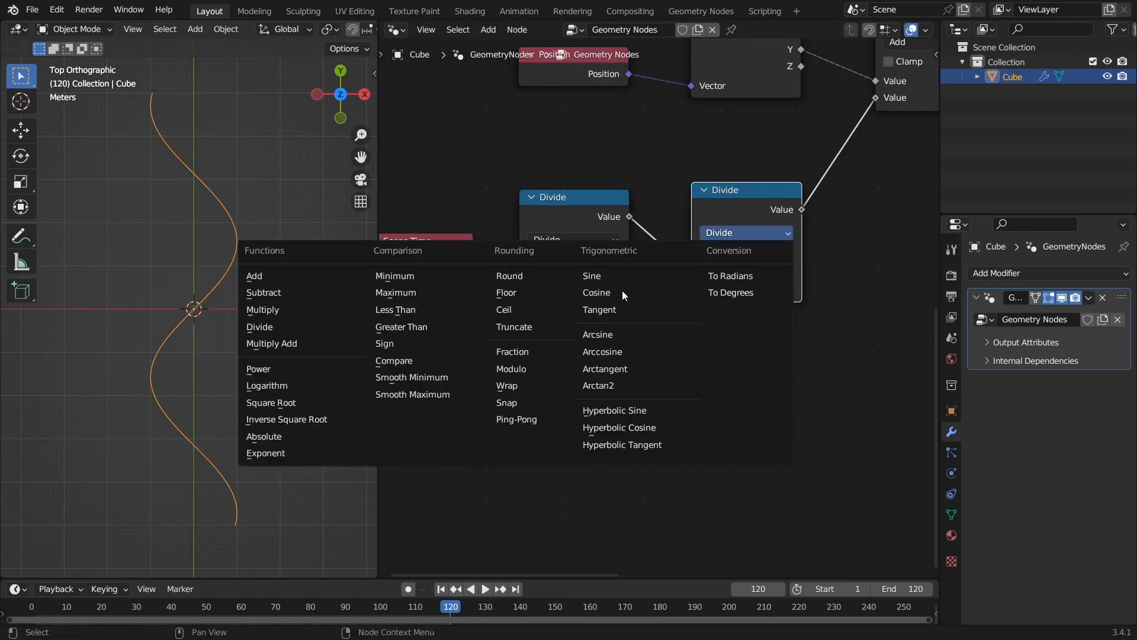
pyautogui.click(290, 309)
# Step: Set the Multiply node's second value to two times pi (6.283)
pyautogui.click(752, 293)
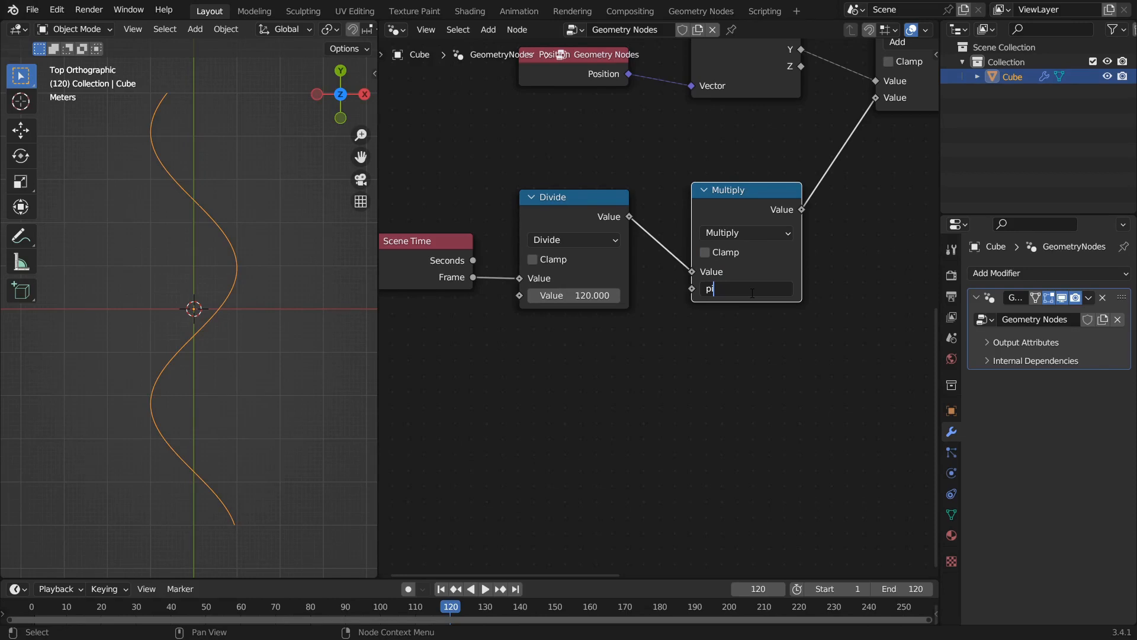
pyautogui.press('Return')
pyautogui.click(753, 289)
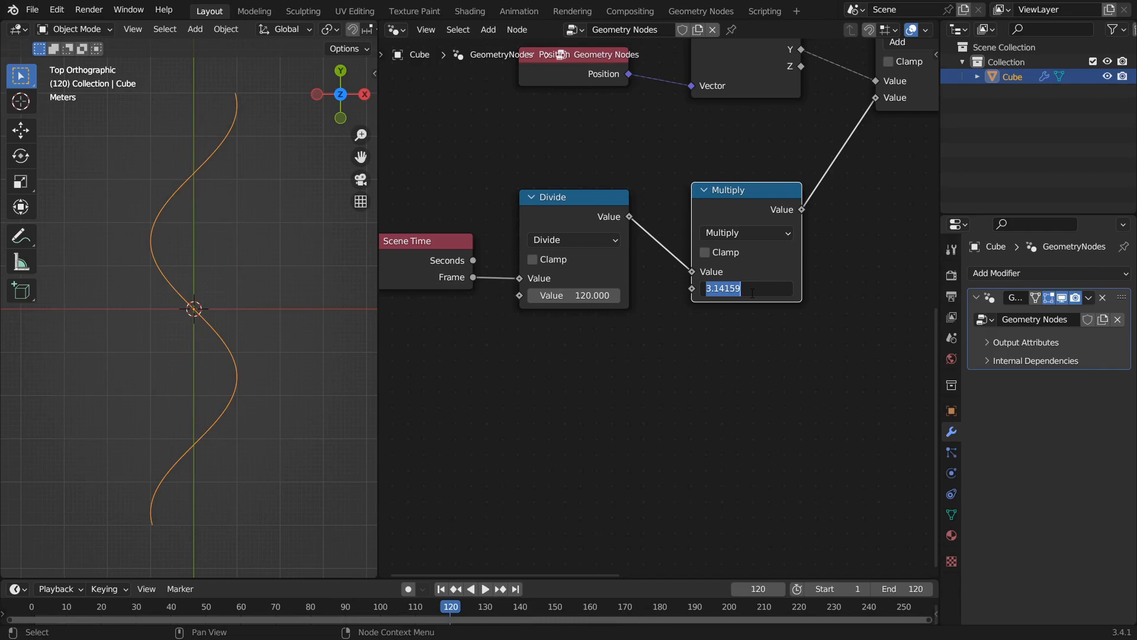
pyautogui.click(752, 293)
pyautogui.write('*')
pyautogui.write('2')
pyautogui.press('Return')
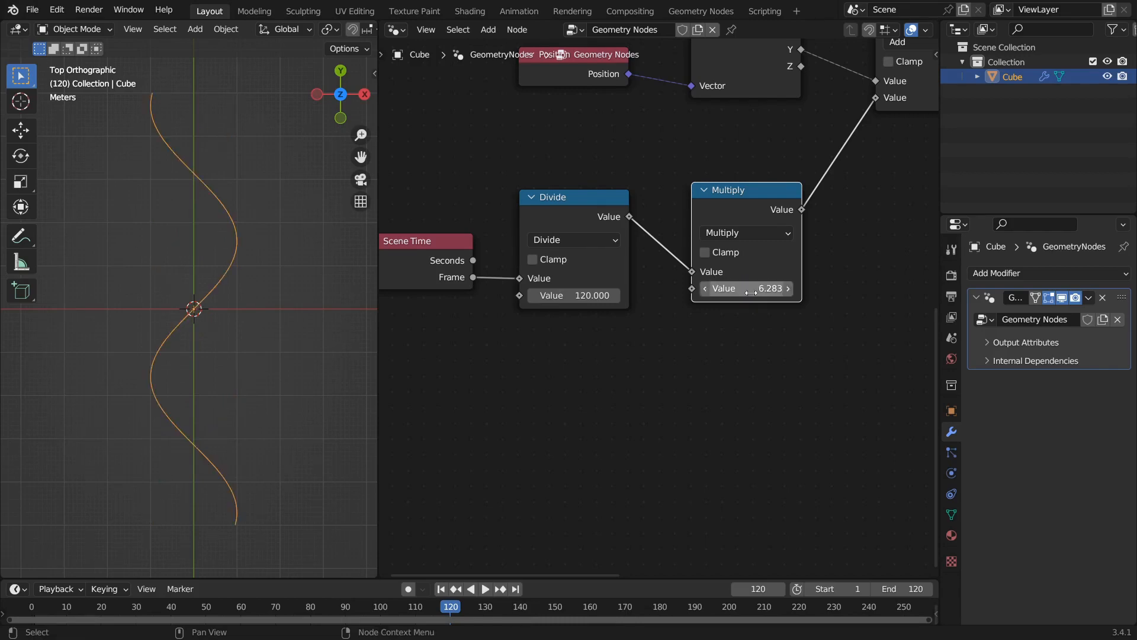
# Step: Play the animation to check the wave's loop, enlarge the timeline area, and stop the playback
pyautogui.press('space')
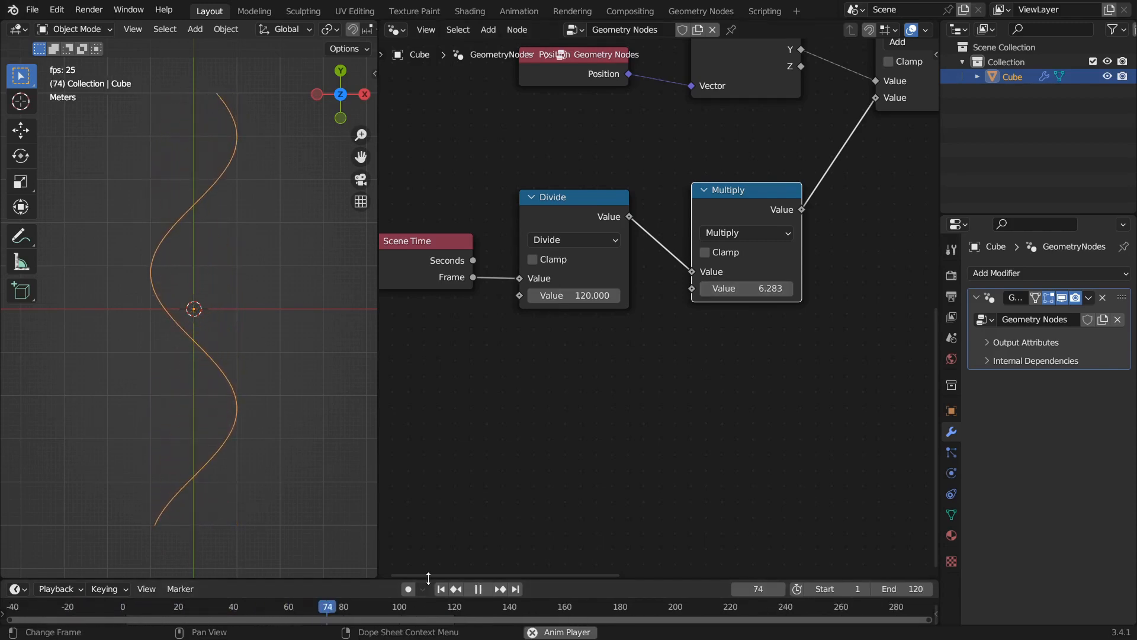
pyautogui.moveTo(428, 579); pyautogui.dragTo(431, 462)
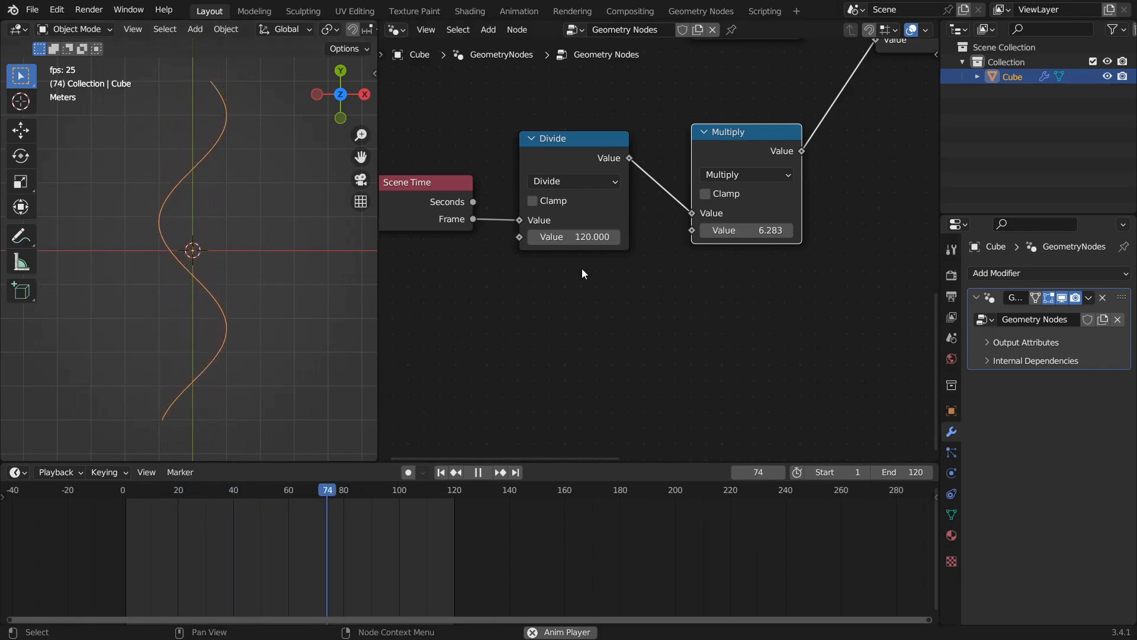
pyautogui.press('space')
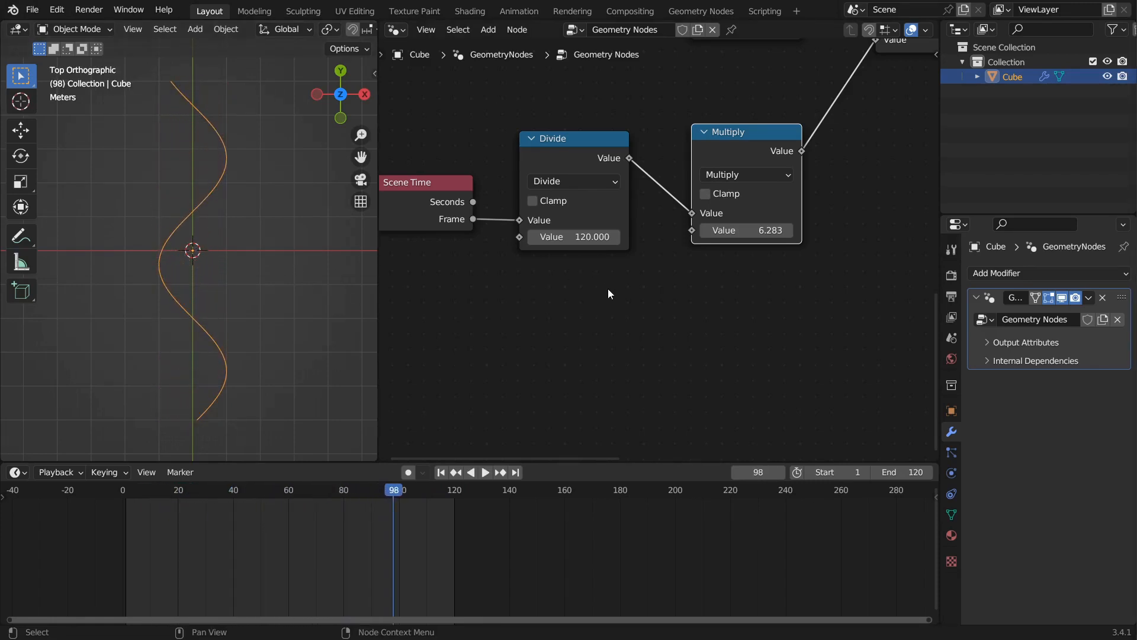
# Step: Inspect the wave curve from a perspective view while briefly playing the animation
pyautogui.moveTo(608, 294); pyautogui.dragTo(626, 287, button='middle')
pyautogui.scroll(-2, 630, 300)
pyautogui.scroll(-2, 664, 263)
pyautogui.moveTo(338, 348); pyautogui.dragTo(231, 316, button='middle')
pyautogui.scroll(2, 247, 329)
pyautogui.scroll(-3, 247, 324)
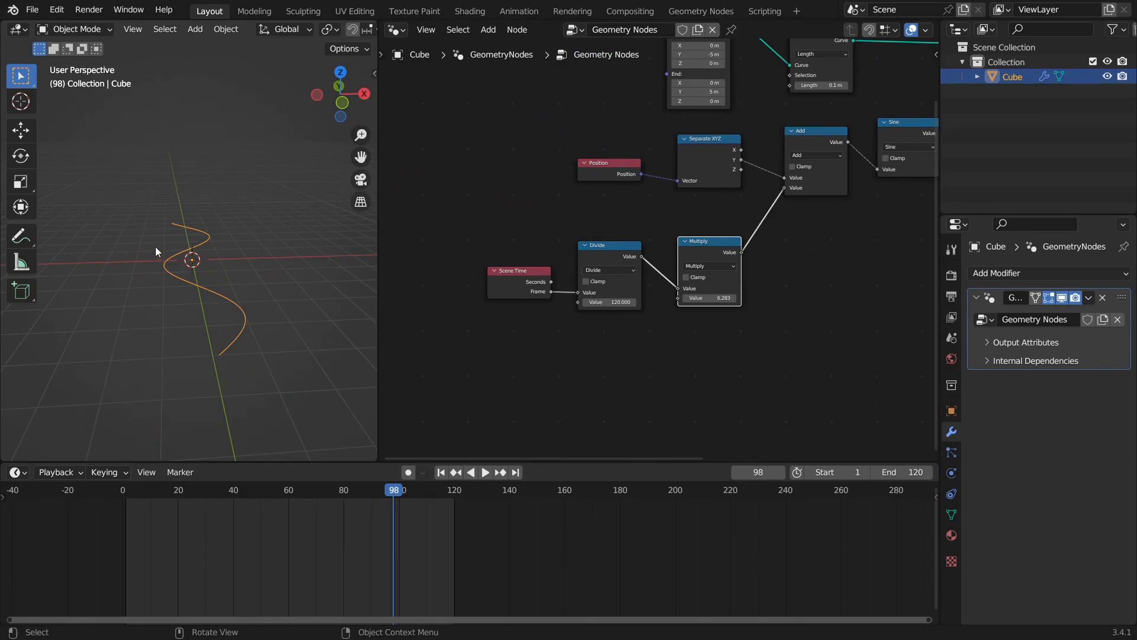
pyautogui.moveTo(169, 259); pyautogui.dragTo(148, 269, button='middle')
pyautogui.scroll(2, 169, 272)
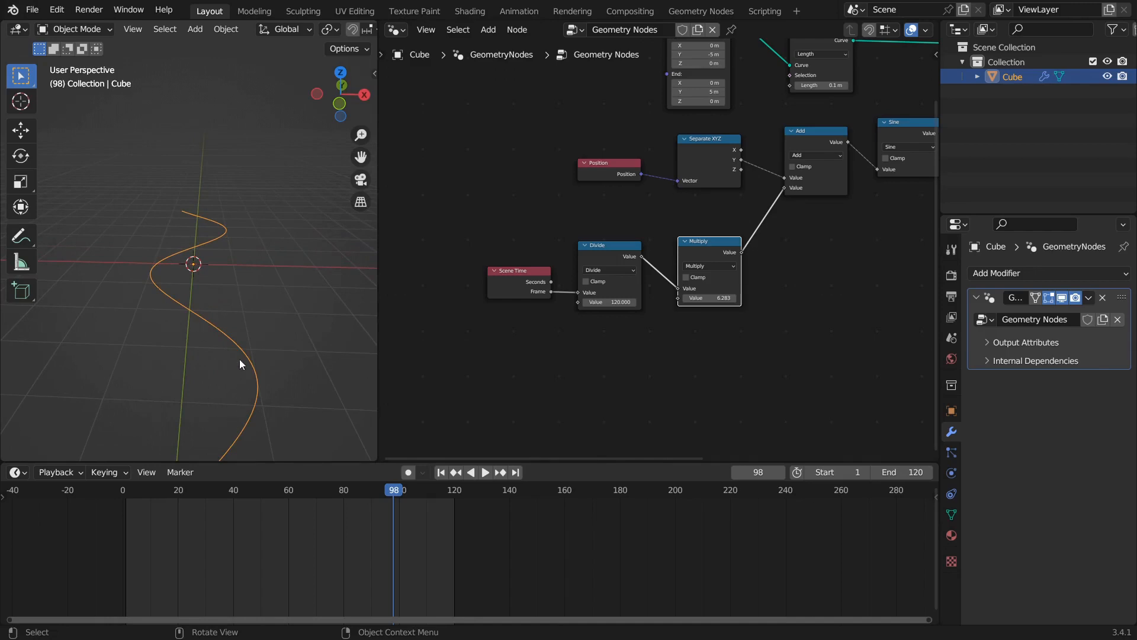
pyautogui.press('space')
pyautogui.moveTo(209, 247); pyautogui.dragTo(234, 273, button='middle')
pyautogui.press('space')
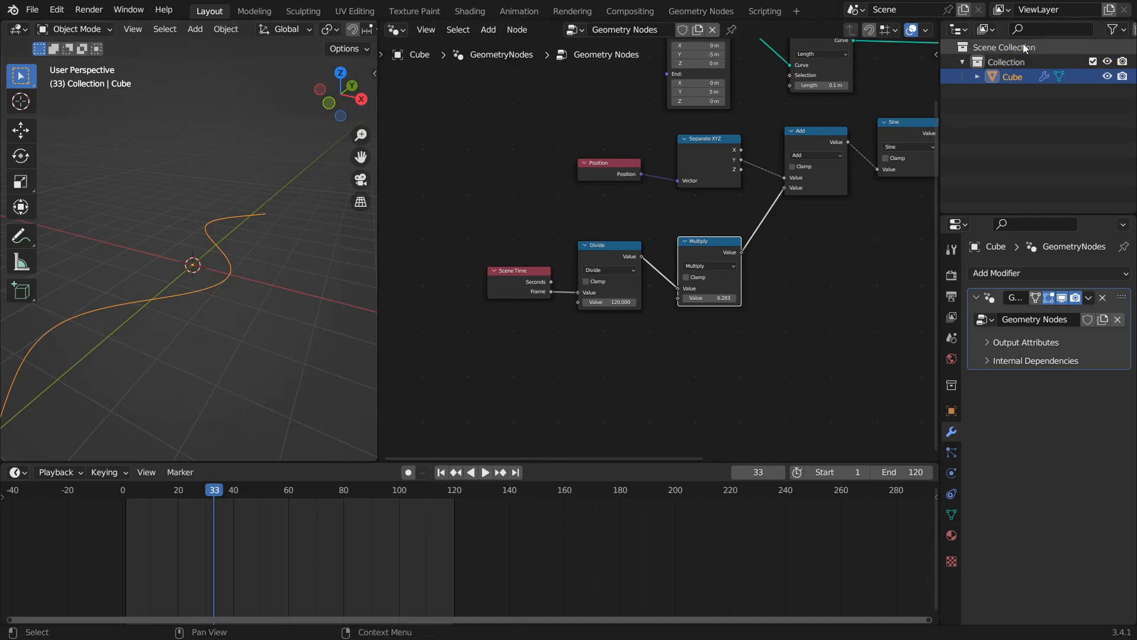
# Step: Rename both the Cube object and its Geometry Nodes node tree to "guide"
pyautogui.doubleClick(1011, 75)
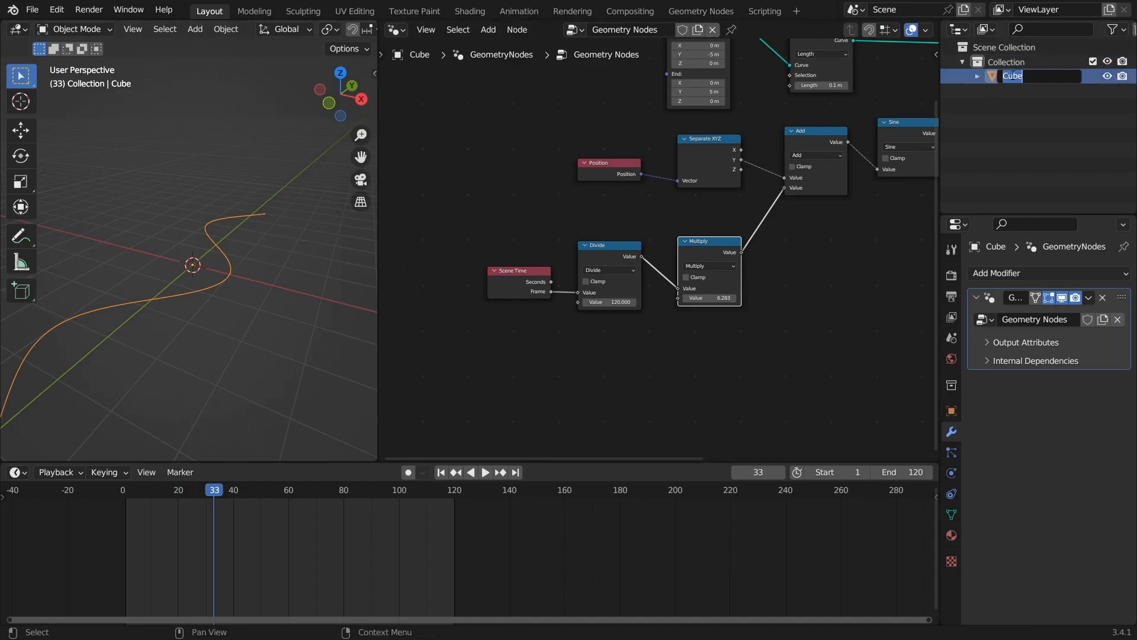
pyautogui.write('guide')
pyautogui.press('Return')
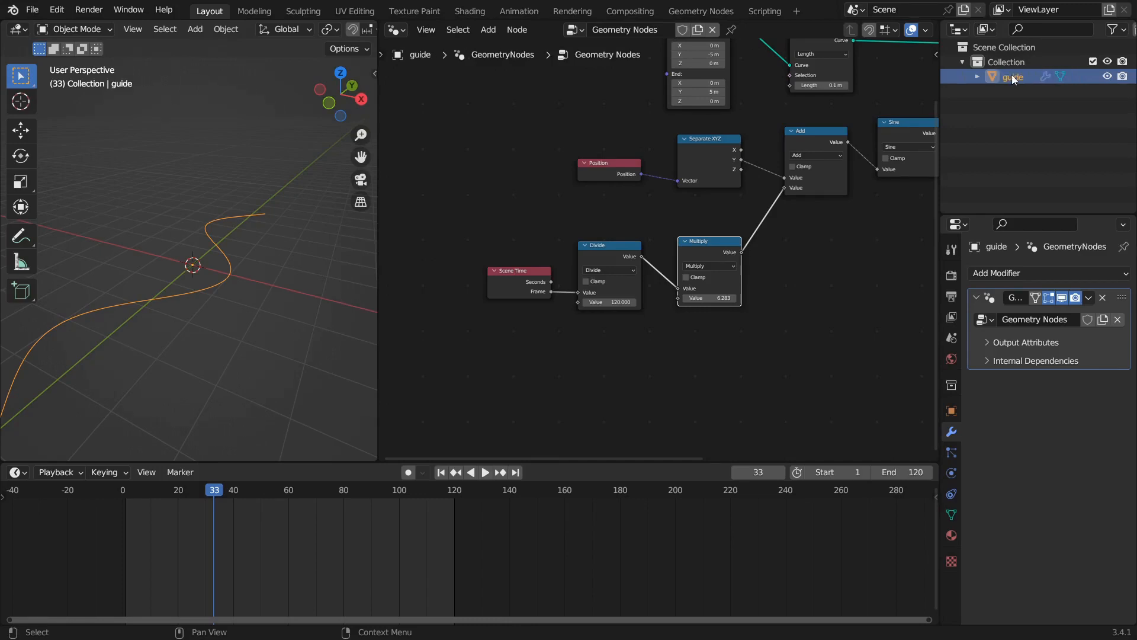
pyautogui.doubleClick(1035, 320)
pyautogui.write('guide')
pyautogui.press('Return')
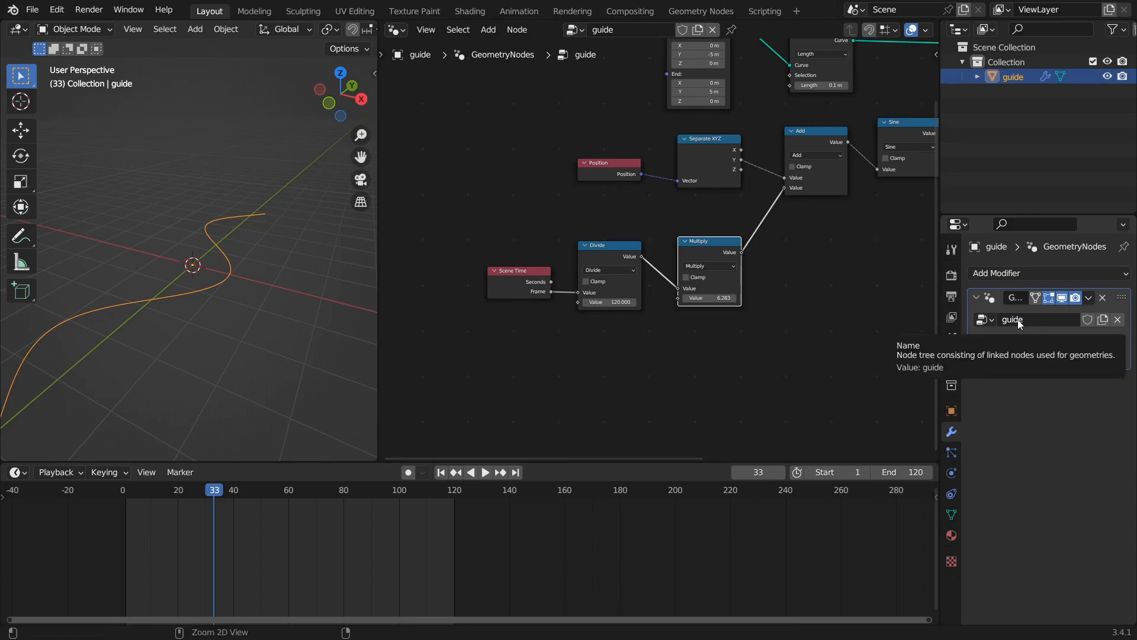
# Step: Rename the modifier to "guide" as well, and widen the properties area to show its full name
pyautogui.hotkey('ctrl', 'c')
pyautogui.hotkey('ctrl', 'v')
pyautogui.moveTo(939, 317); pyautogui.dragTo(891, 315)
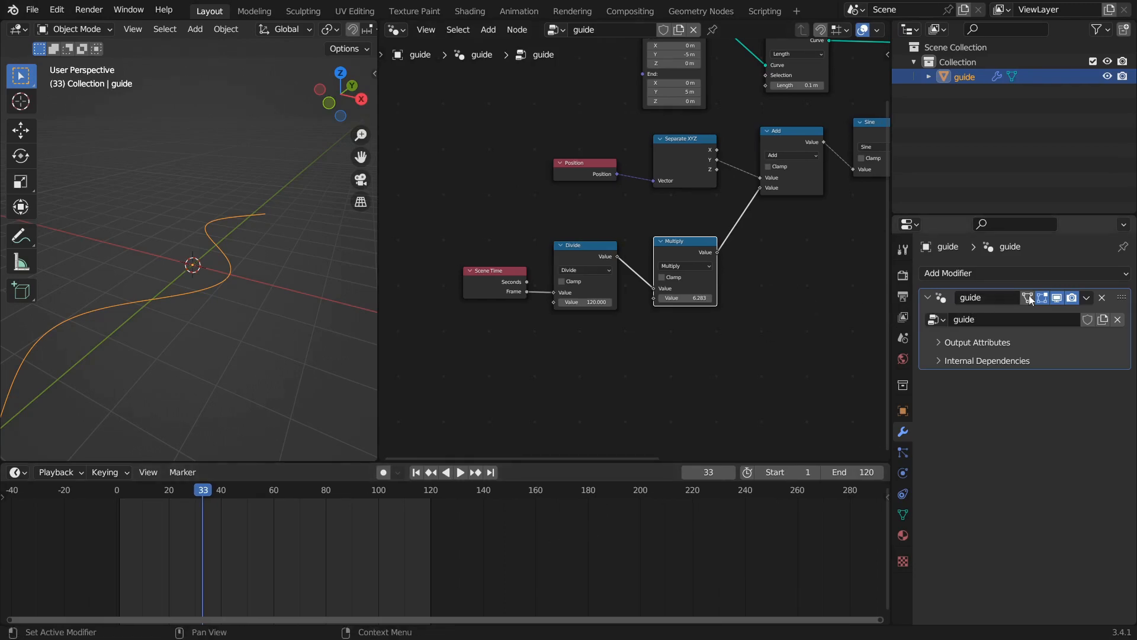
pyautogui.scroll(-1, 257, 289)
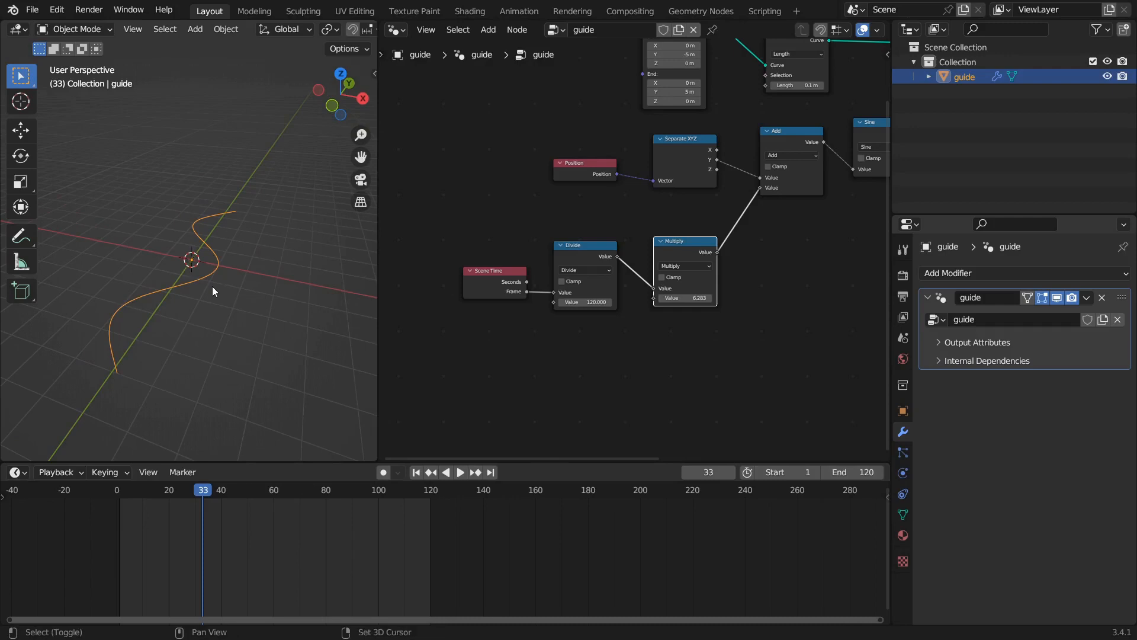
# Step: Add a cube at the scene's origin and rename it "pendulum"
pyautogui.hotkey('shift', 'a')
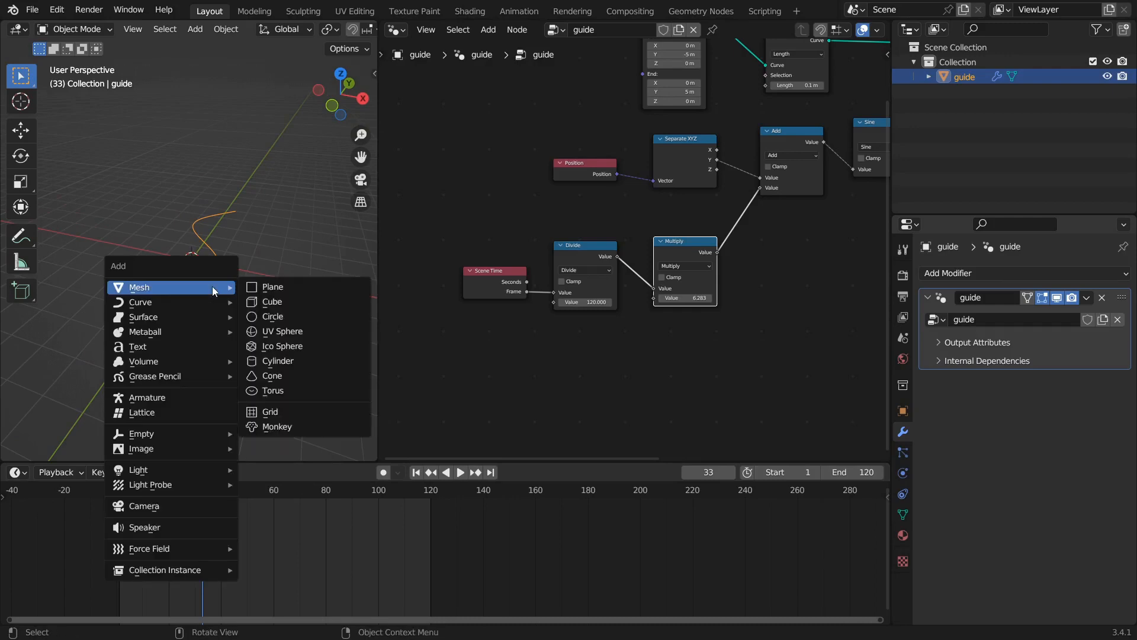
pyautogui.click(260, 301)
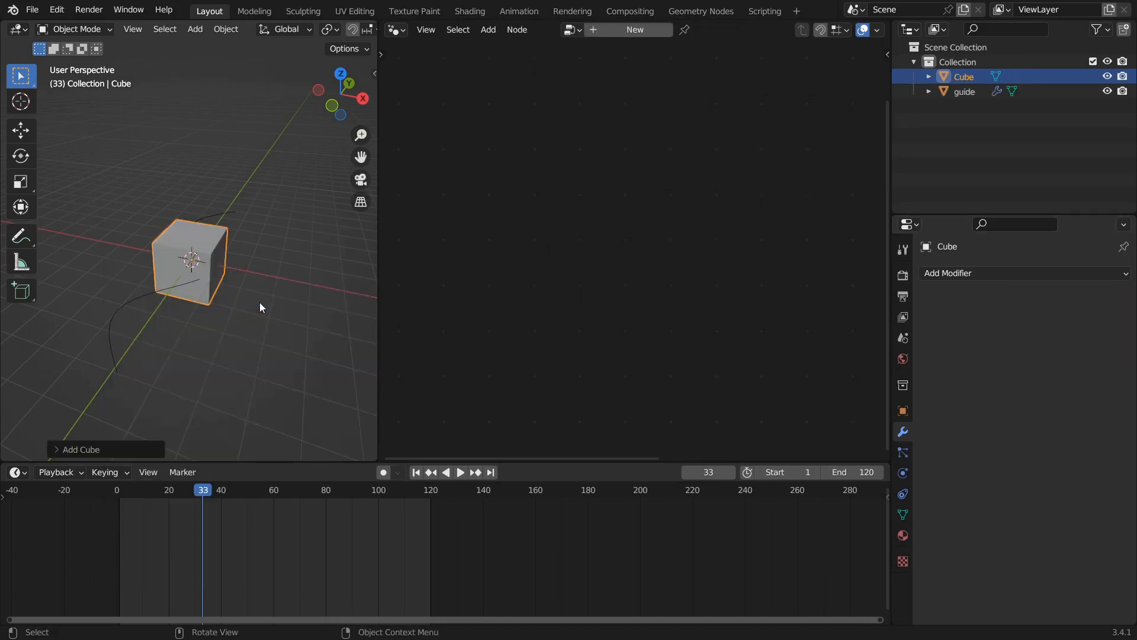
pyautogui.doubleClick(966, 78)
pyautogui.write('pendulum')
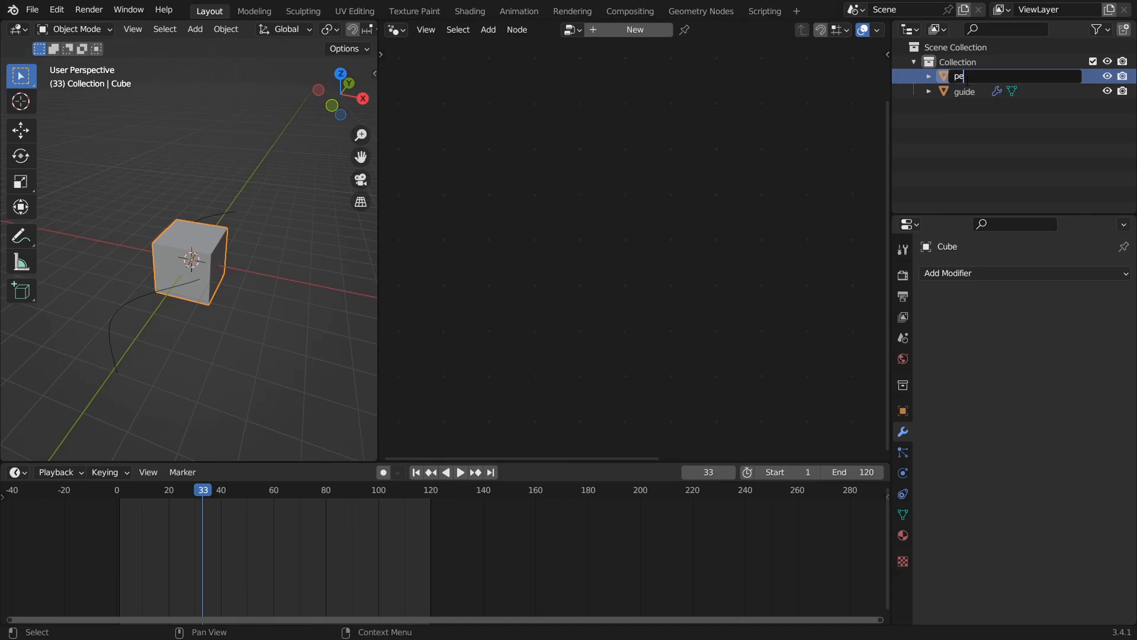
pyautogui.press('Return')
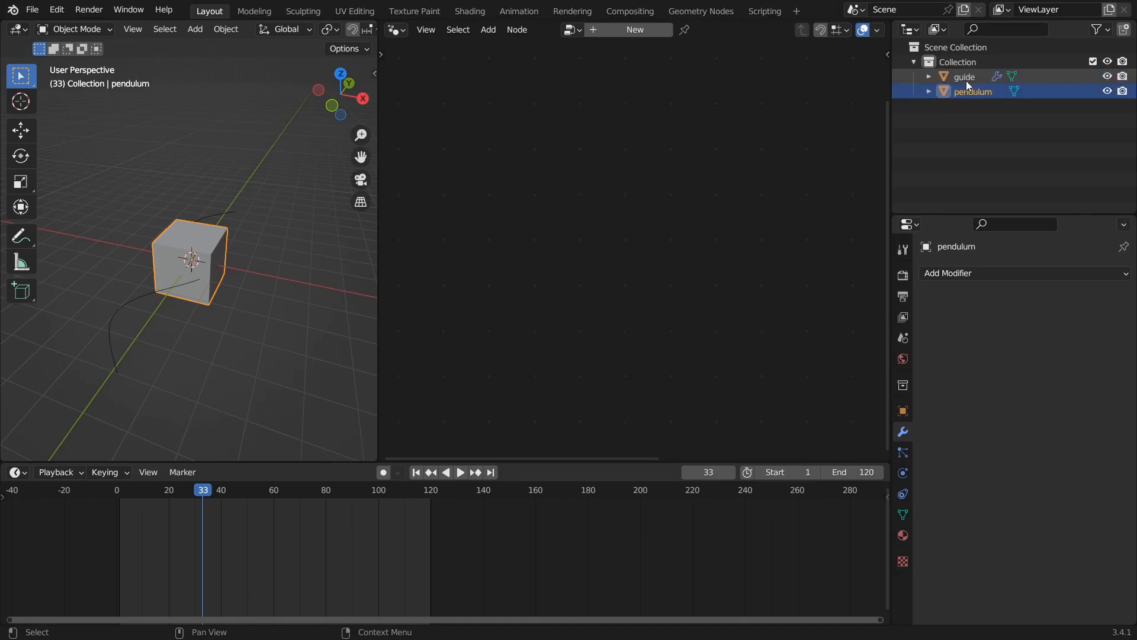
# Step: Give the pendulum object a Geometry Nodes modifier with a new node tree and delete the tree's Group Input node
pyautogui.click(977, 274)
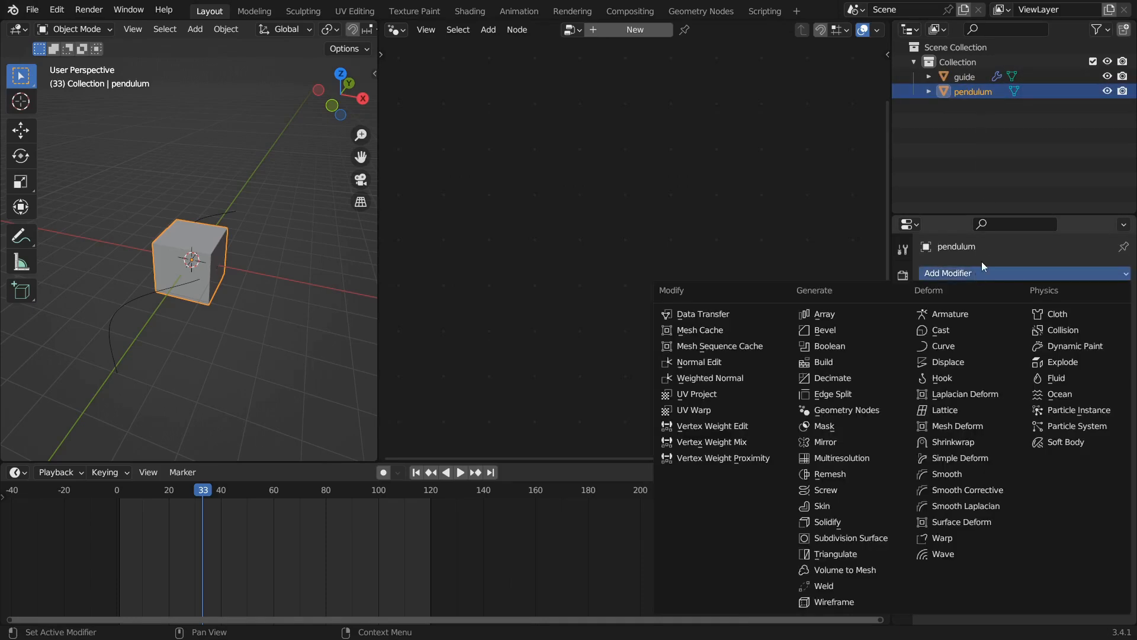
pyautogui.click(861, 410)
pyautogui.click(1038, 321)
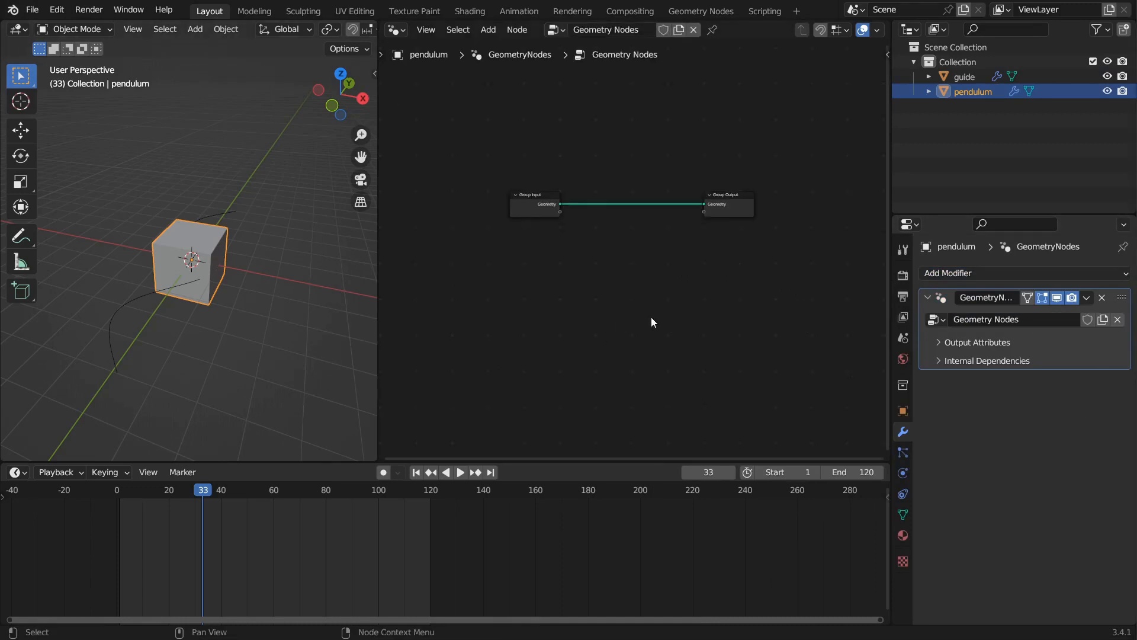
pyautogui.click(525, 208)
pyautogui.press('x')
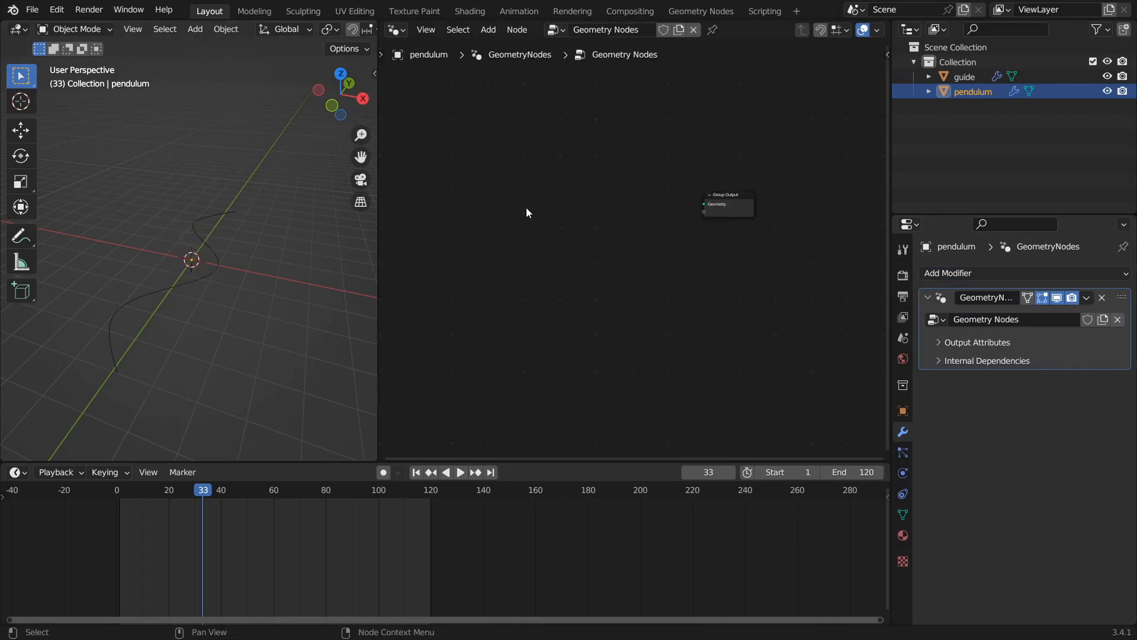
# Step: Add a Curve Line node and connect its Curve output to the Group Output's Geometry input
pyautogui.hotkey('shift', 'a')
pyautogui.moveTo(526, 207)
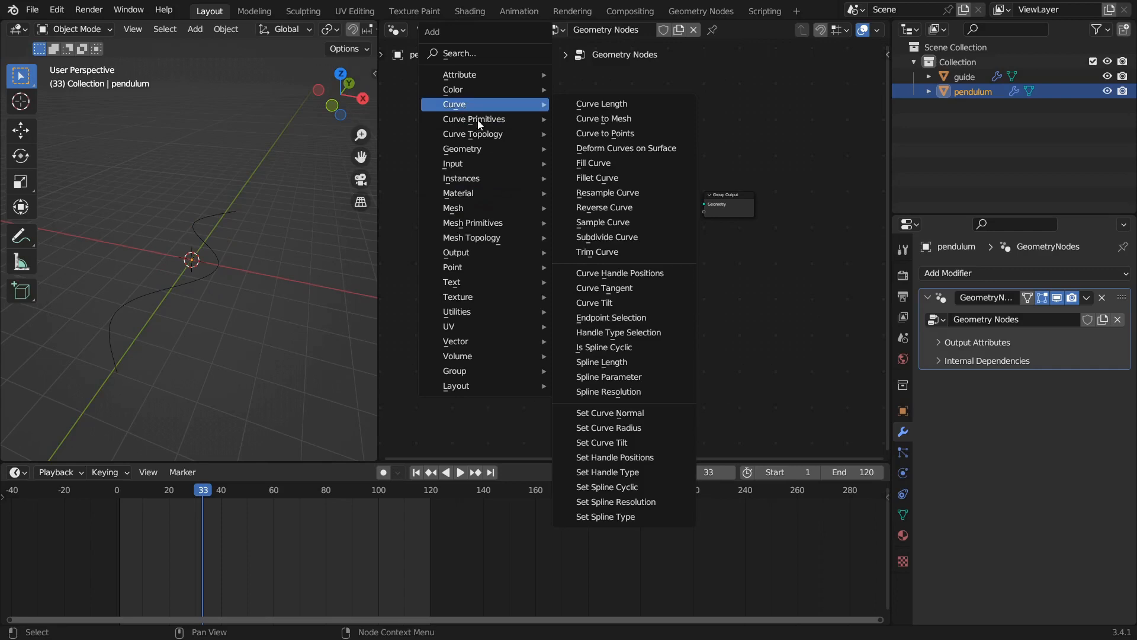
pyautogui.moveTo(453, 119)
pyautogui.click(634, 178)
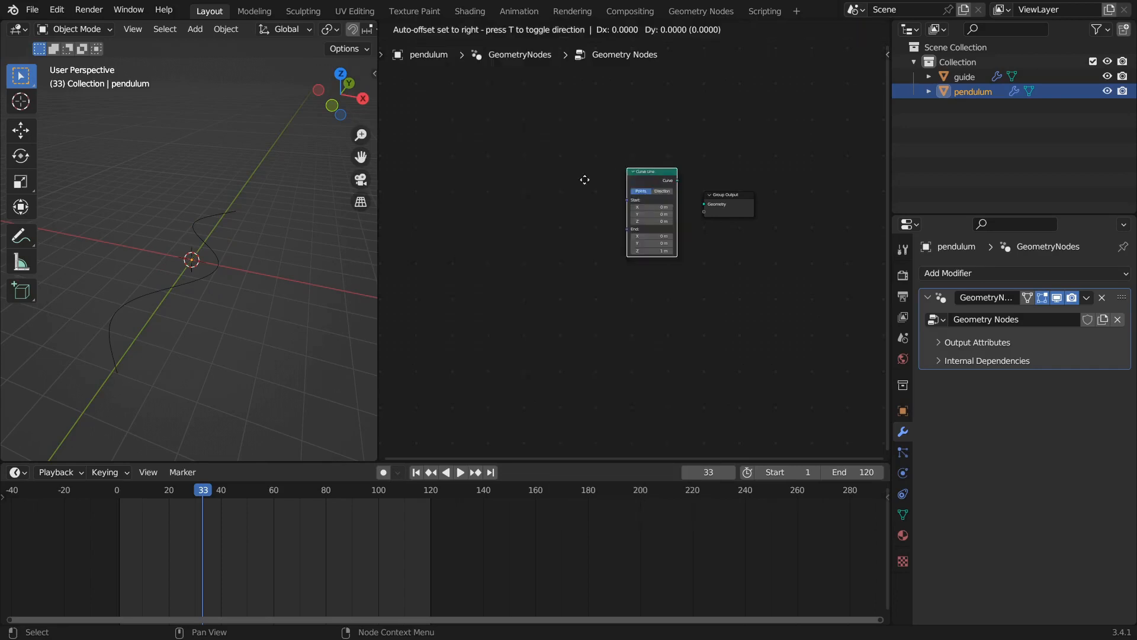
pyautogui.click(483, 187)
pyautogui.moveTo(505, 198); pyautogui.dragTo(708, 205)
# Step: Examine the pendulum's vertical line and its position relative to the guide curve from several angles
pyautogui.moveTo(144, 251); pyautogui.dragTo(198, 199, button='middle')
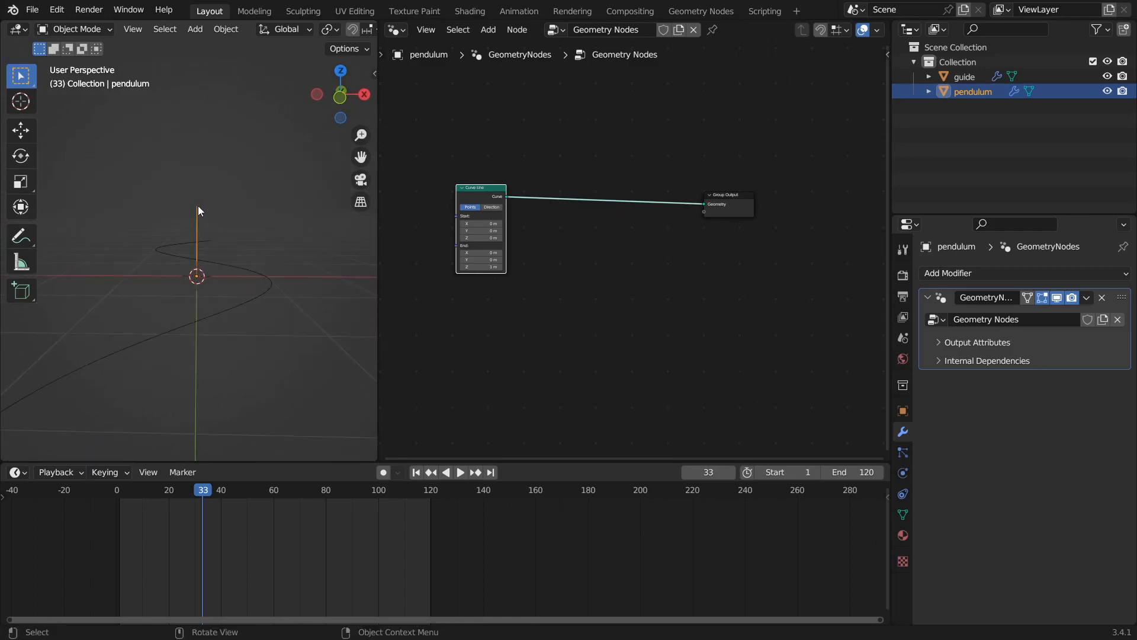
pyautogui.moveTo(198, 207); pyautogui.dragTo(176, 303, button='middle')
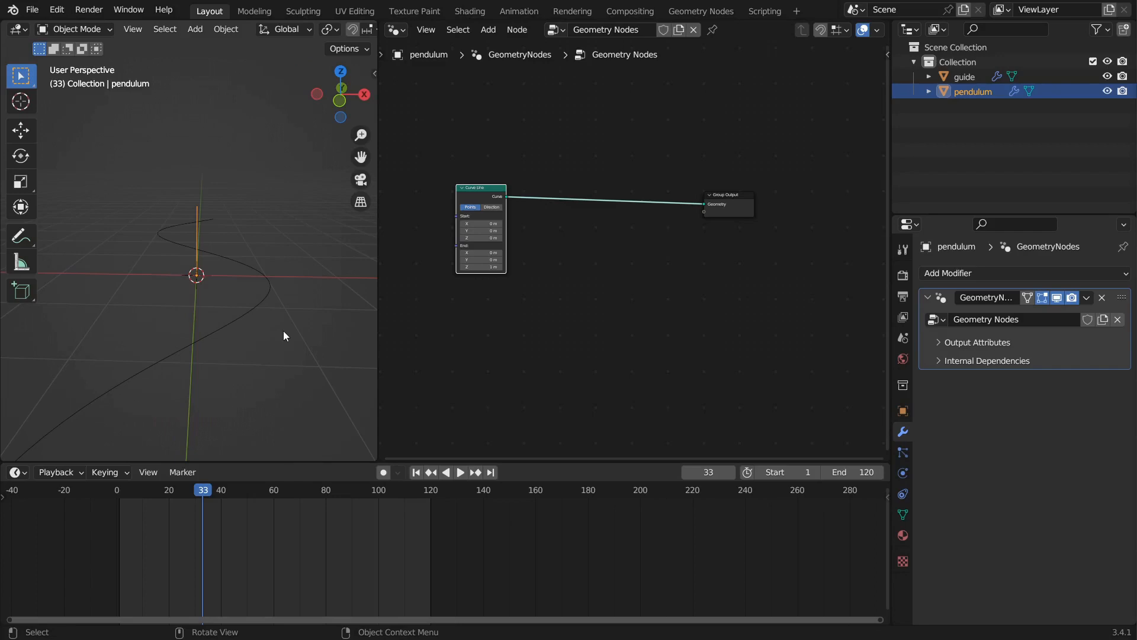
pyautogui.moveTo(279, 305); pyautogui.dragTo(228, 261, button='middle')
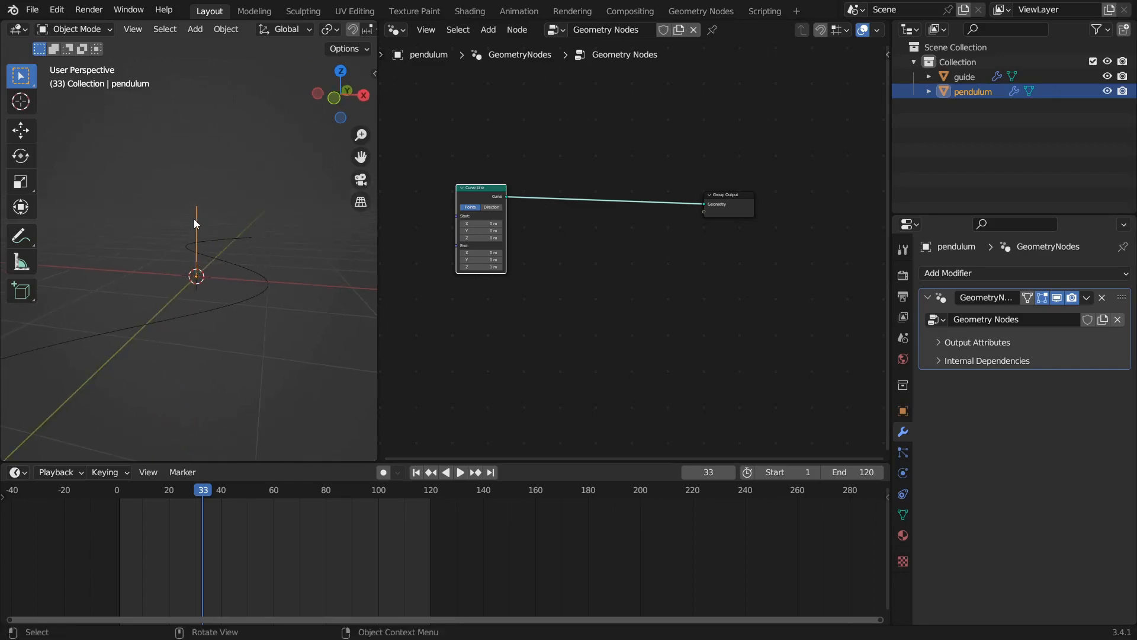
pyautogui.moveTo(452, 313); pyautogui.dragTo(630, 264, button='middle')
pyautogui.scroll(1, 578, 283)
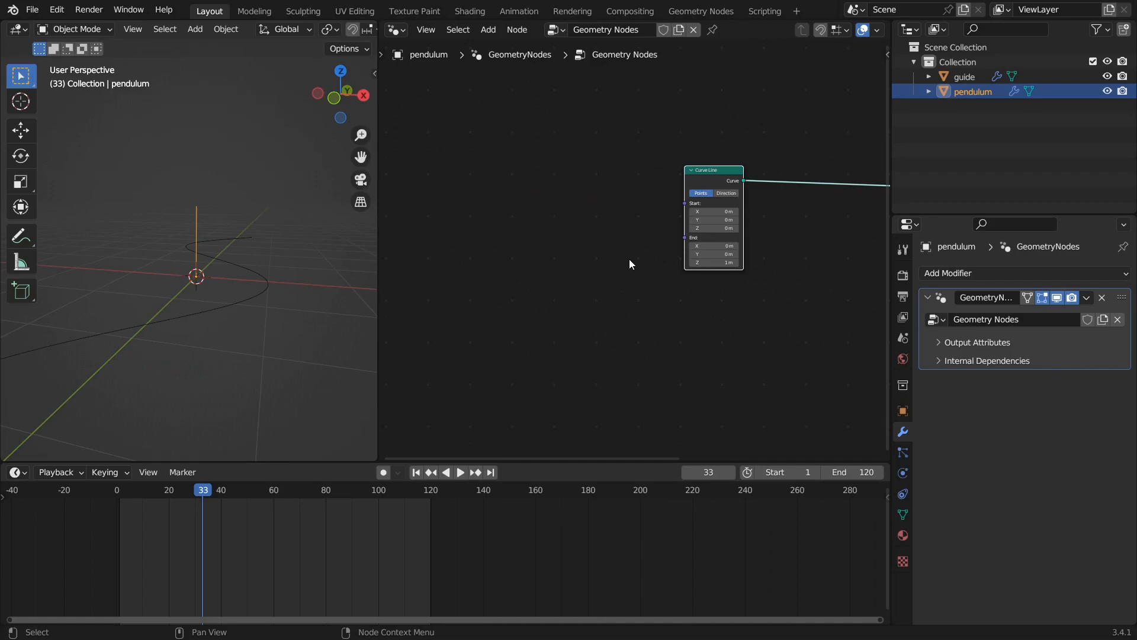
pyautogui.moveTo(248, 264); pyautogui.dragTo(181, 298, button='middle')
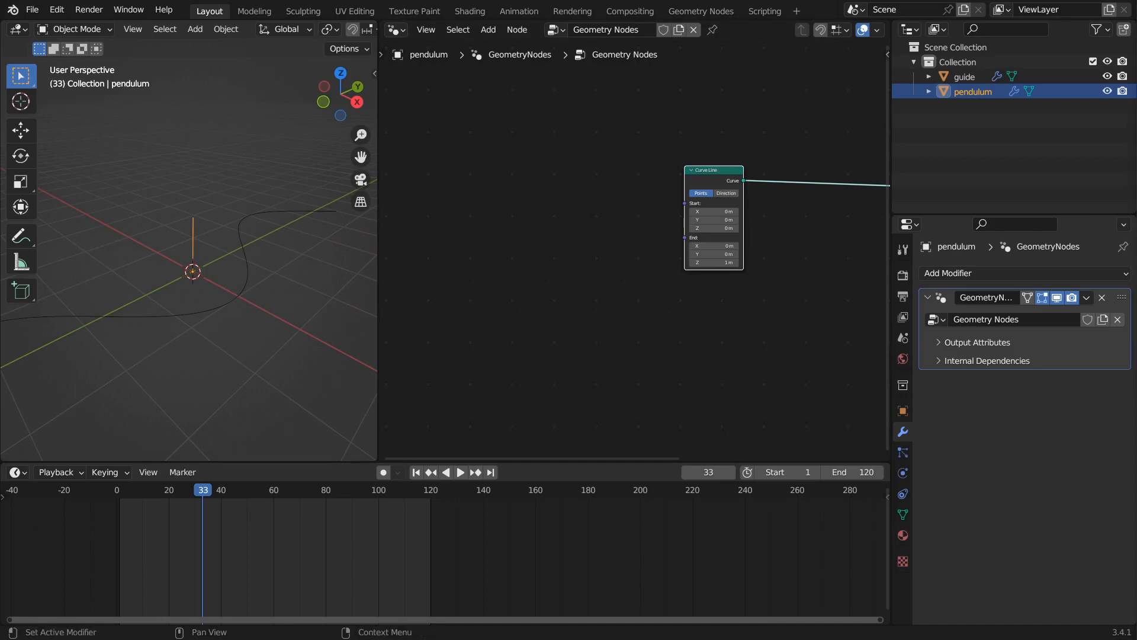
pyautogui.scroll(2, 450, 272)
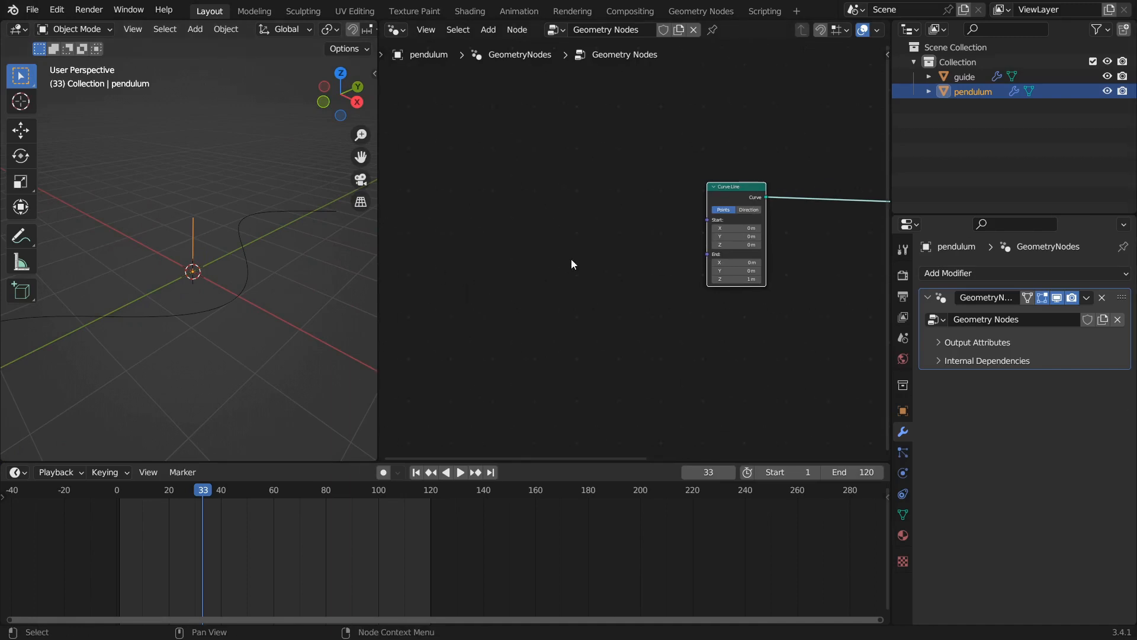
# Step: Add an Object Info node before the Curve Line node and set its object to "guide"
pyautogui.hotkey('shift', 'a')
pyautogui.moveTo(584, 216)
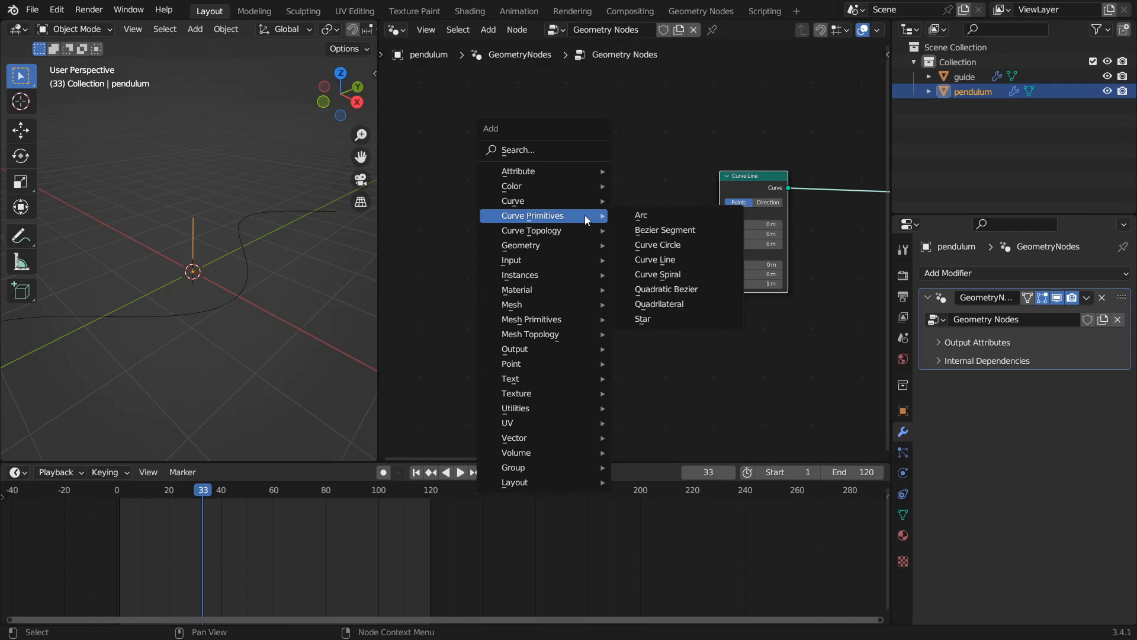
pyautogui.moveTo(539, 264)
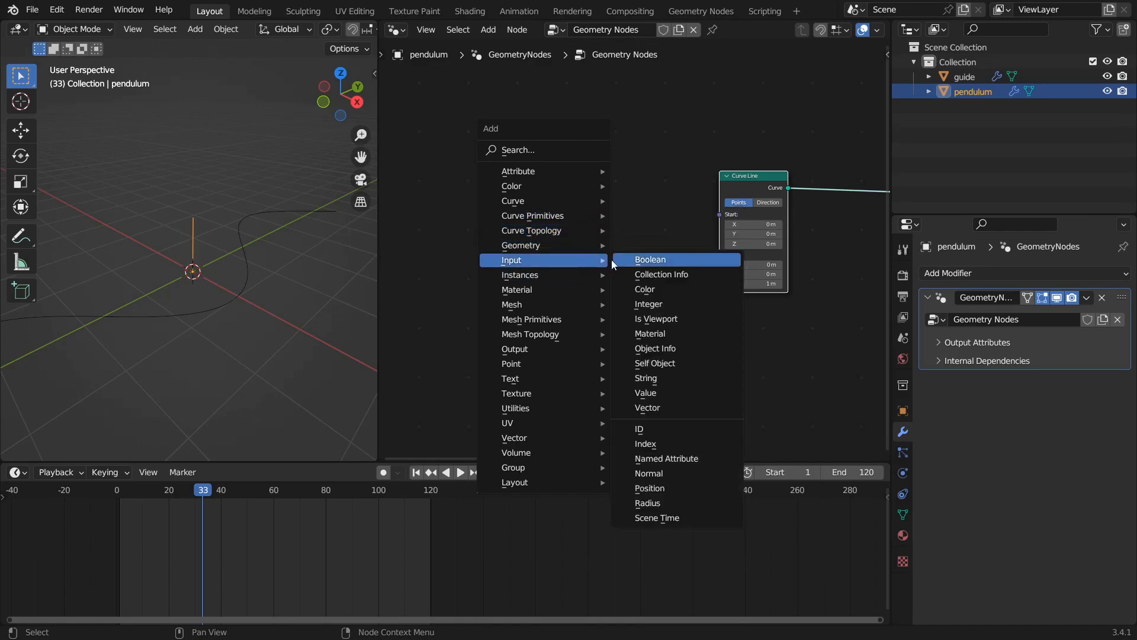
pyautogui.click(680, 348)
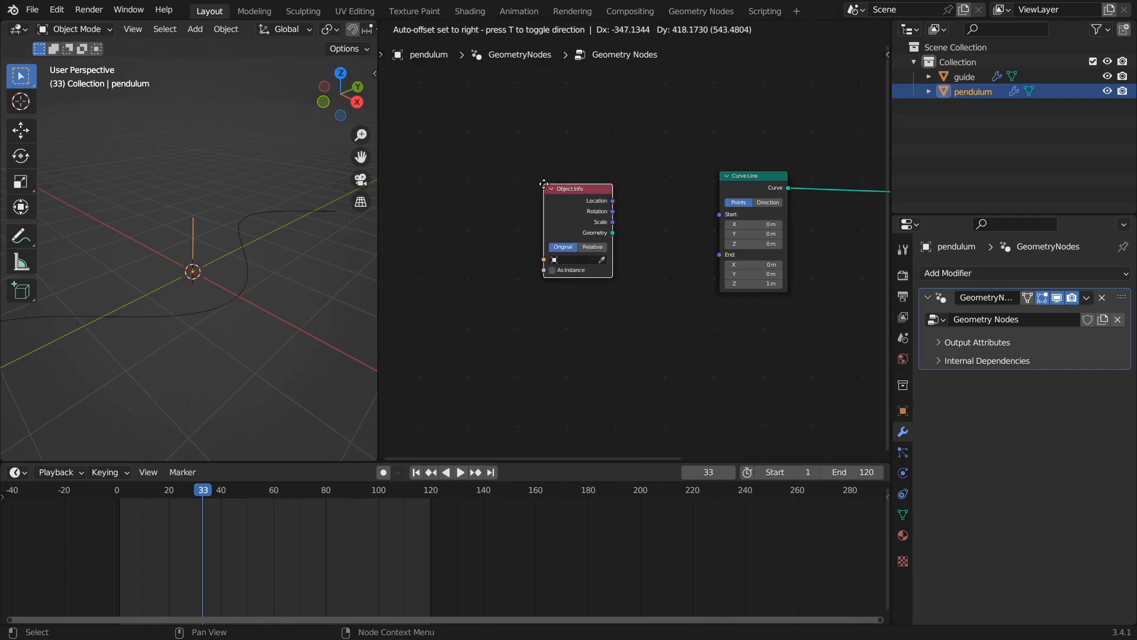
pyautogui.click(544, 186)
pyautogui.click(572, 262)
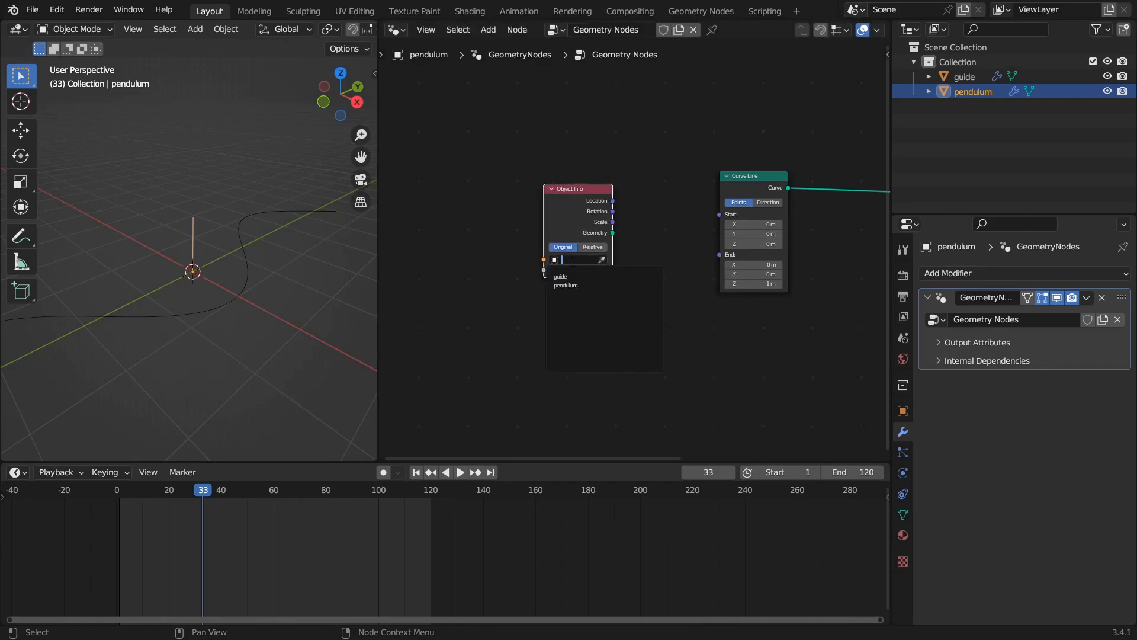
pyautogui.click(574, 276)
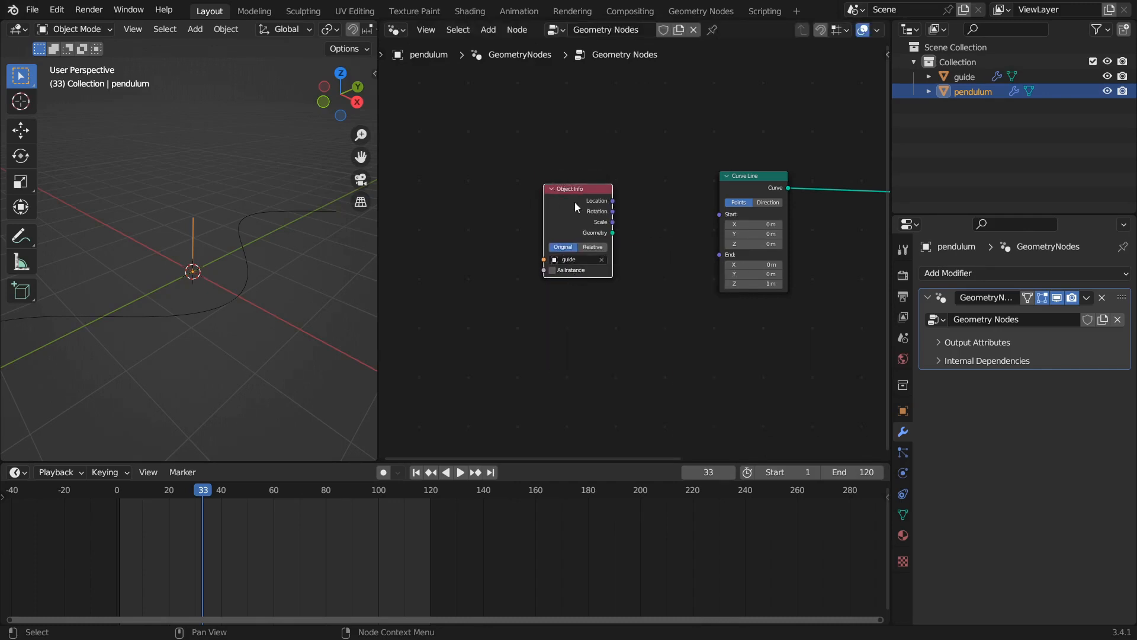
pyautogui.moveTo(575, 203); pyautogui.dragTo(550, 220)
# Step: Add a Sample Index node and connect the Object Info node's Geometry output to its Geometry input
pyautogui.moveTo(631, 245); pyautogui.dragTo(549, 186, button='middle')
pyautogui.hotkey('shift', 'a')
pyautogui.click(549, 81)
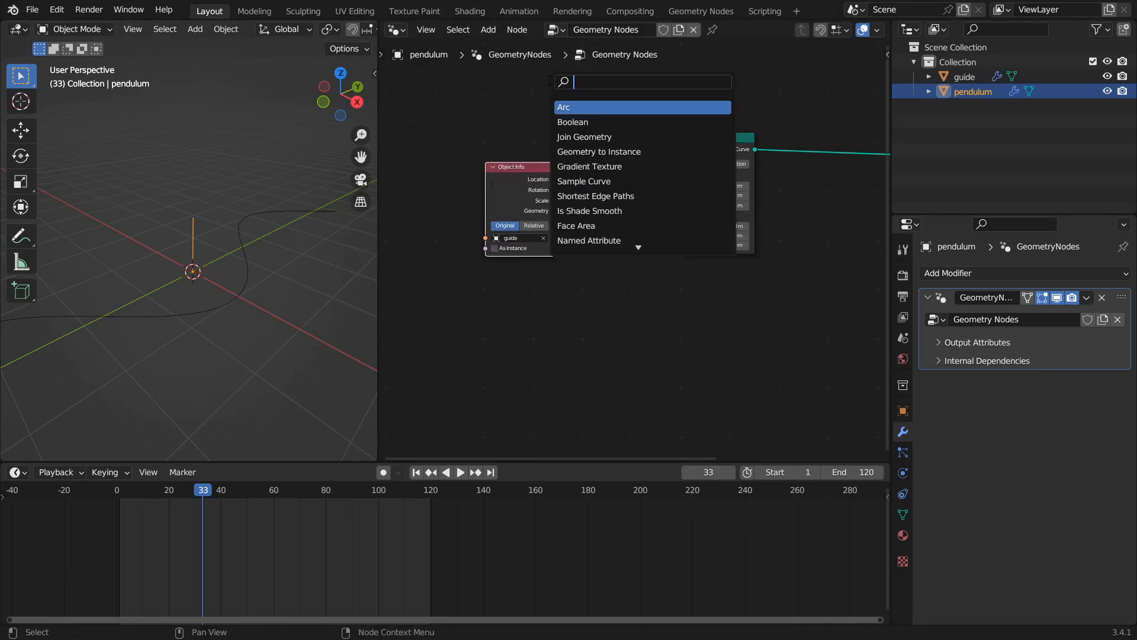
pyautogui.write('sample ind')
pyautogui.press('Return')
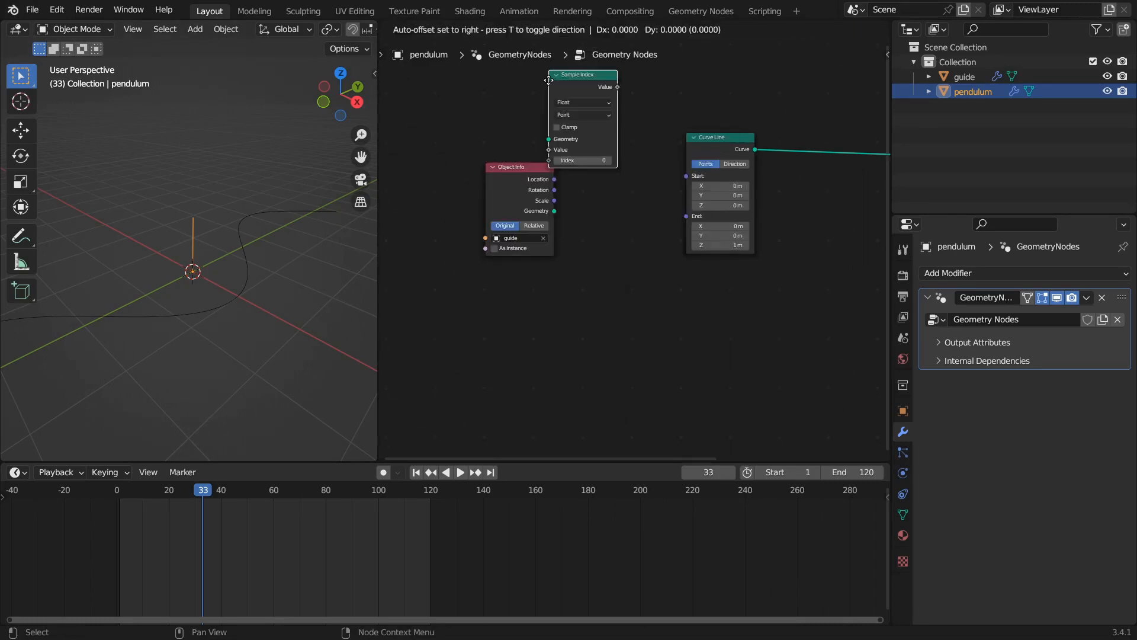
pyautogui.click(574, 114)
pyautogui.moveTo(517, 188); pyautogui.dragTo(575, 172)
pyautogui.moveTo(611, 115); pyautogui.dragTo(591, 139)
pyautogui.moveTo(646, 283); pyautogui.dragTo(757, 308, button='middle')
pyautogui.moveTo(701, 166)
pyautogui.mouseDown()
pyautogui.moveTo(667, 158)
pyautogui.moveTo(681, 175)
pyautogui.mouseUp()
pyautogui.moveTo(628, 193); pyautogui.dragTo(695, 172, button='middle')
pyautogui.scroll(2, 694, 184)
# Step: Add a Position node below the Object Info node
pyautogui.hotkey('shift', 'a')
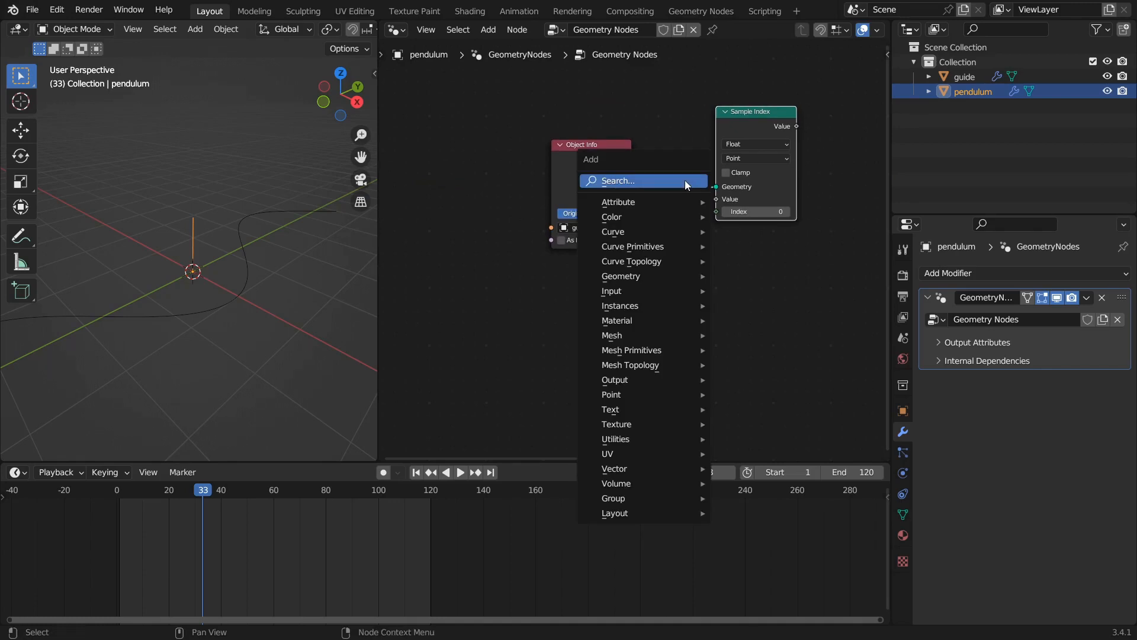
pyautogui.moveTo(627, 284)
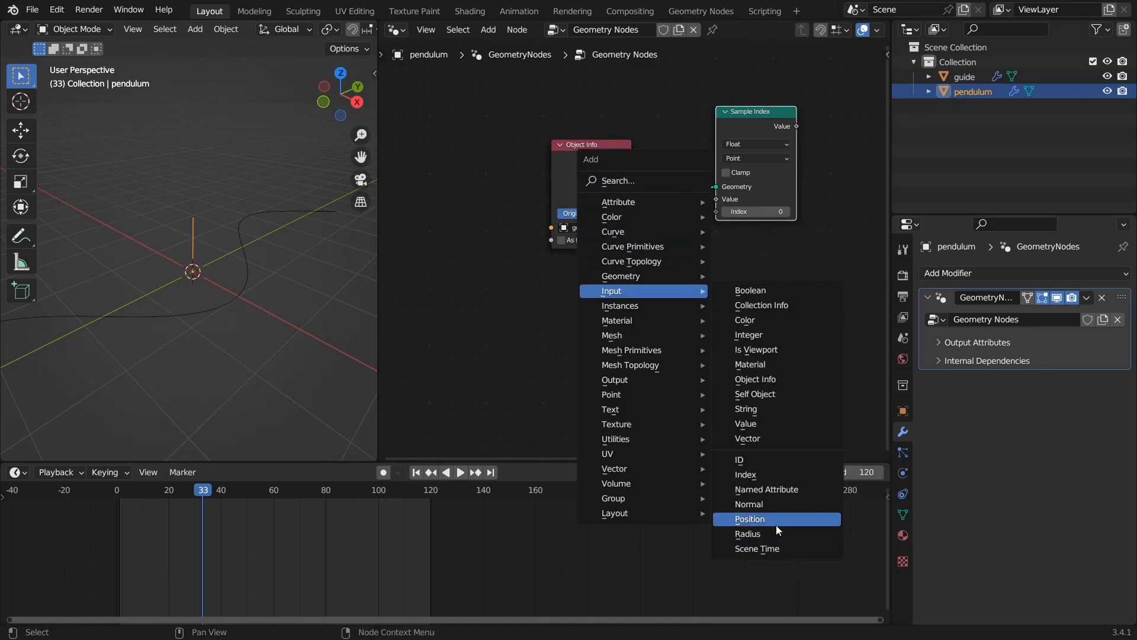
pyautogui.click(750, 519)
pyautogui.click(646, 296)
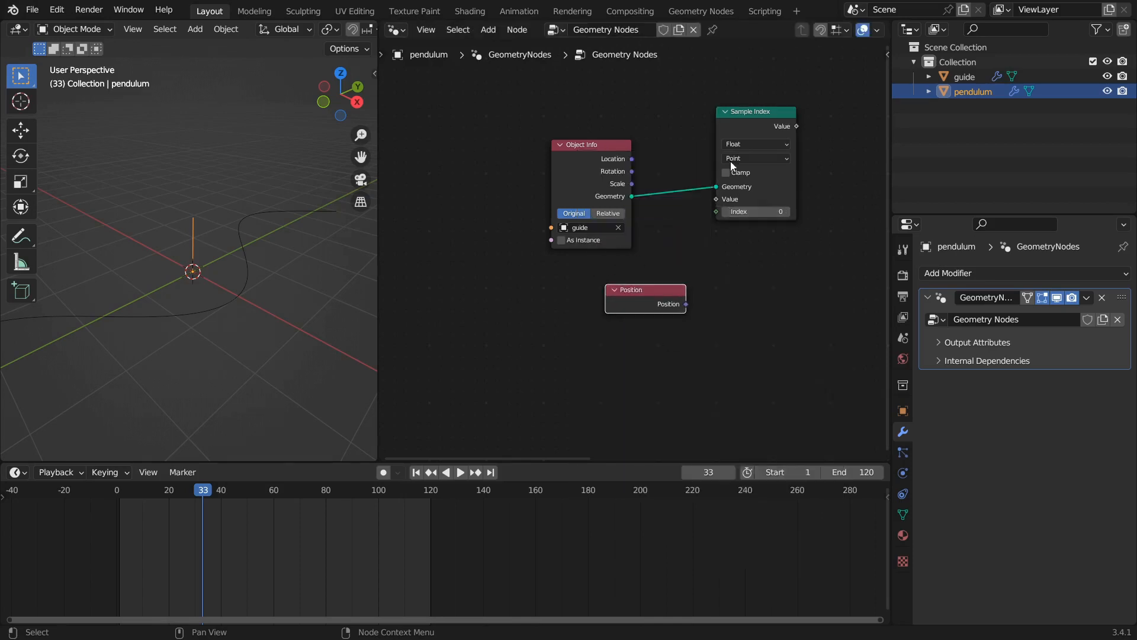
# Step: Set the Sample Index node's data type to Vector and connect the Position node to its Value input
pyautogui.moveTo(744, 120); pyautogui.dragTo(760, 132)
pyautogui.click(762, 155)
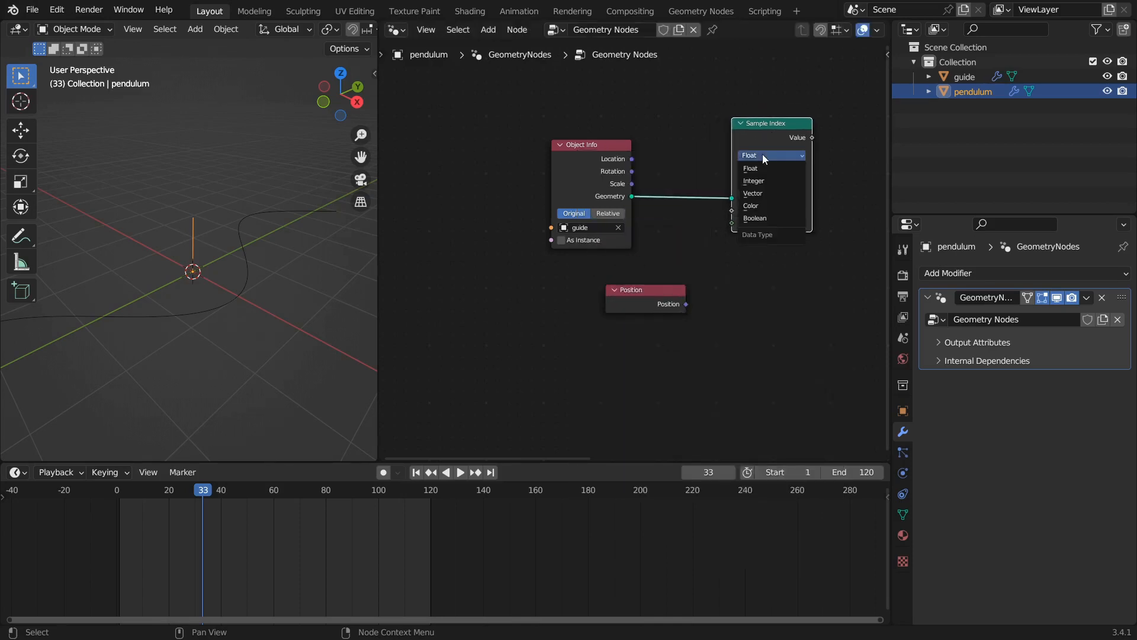
pyautogui.click(763, 194)
pyautogui.moveTo(681, 308); pyautogui.dragTo(640, 294)
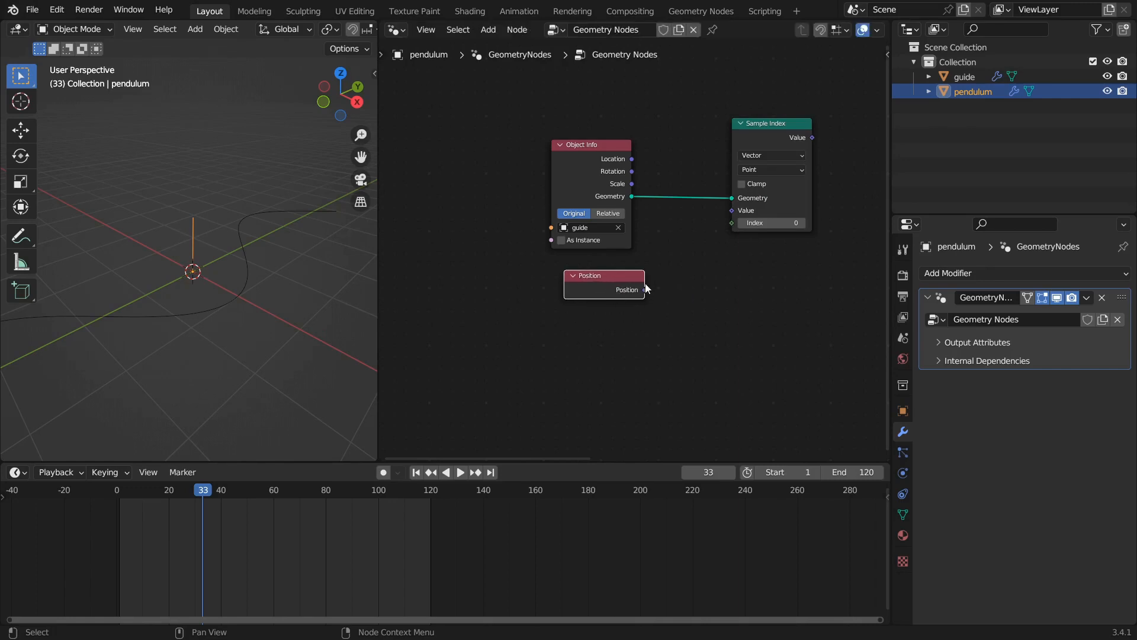
pyautogui.moveTo(643, 290); pyautogui.dragTo(734, 211)
pyautogui.moveTo(751, 216); pyautogui.dragTo(677, 217, button='middle')
pyautogui.moveTo(703, 134); pyautogui.dragTo(723, 143)
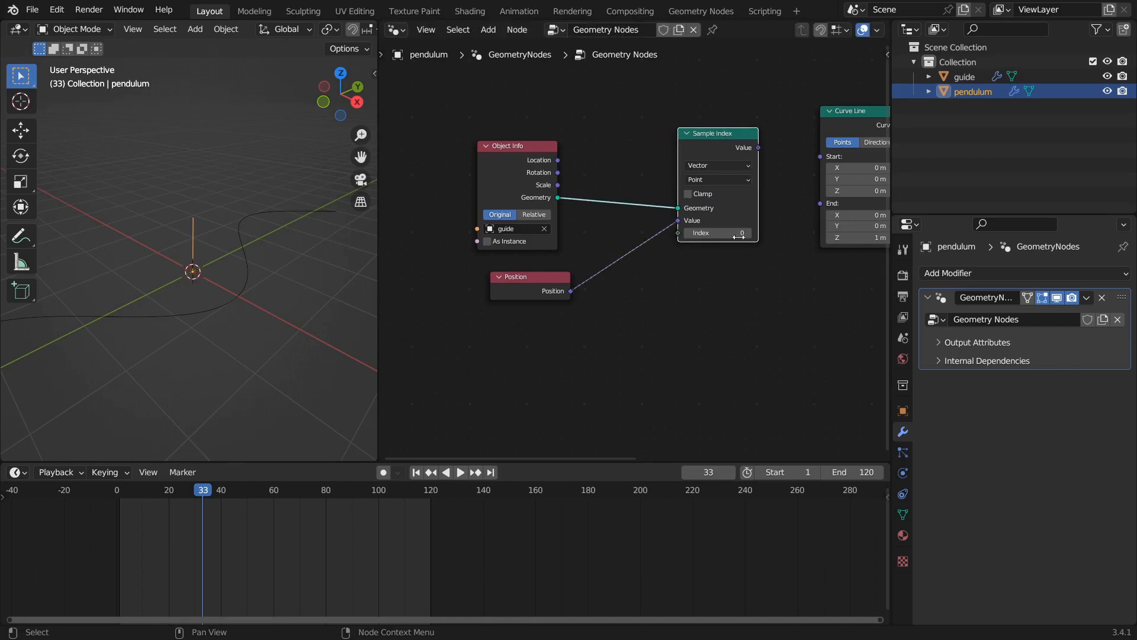
# Step: Set the Sample Index node's Index to 18
pyautogui.moveTo(722, 289); pyautogui.dragTo(692, 268, button='middle')
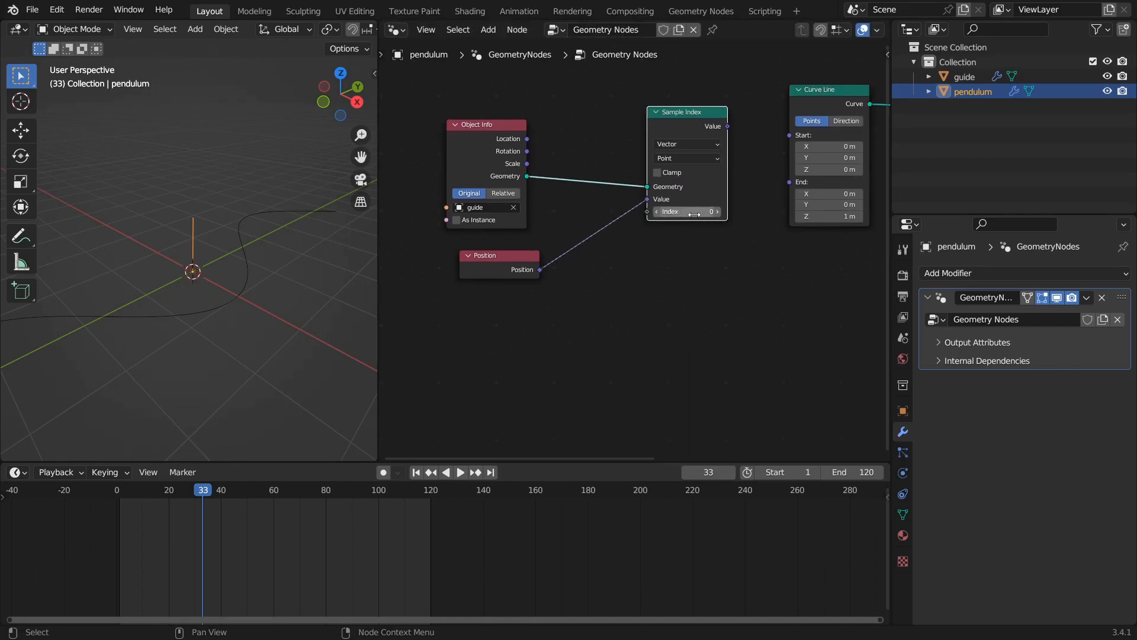
pyautogui.moveTo(332, 274); pyautogui.dragTo(196, 274, button='middle')
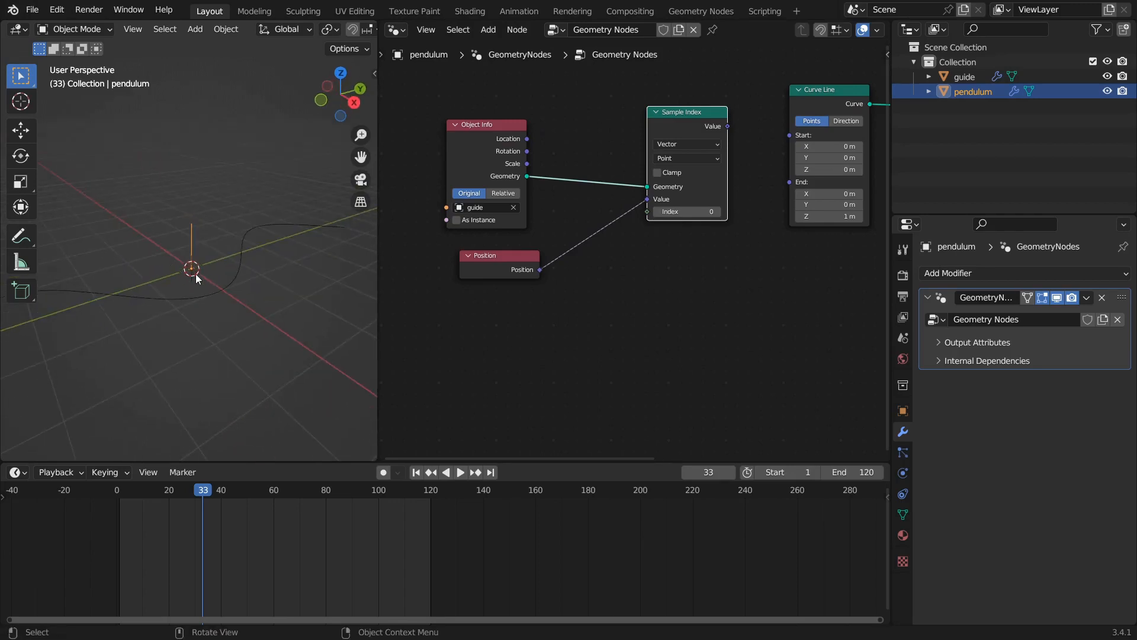
pyautogui.moveTo(660, 320); pyautogui.dragTo(612, 346, button='middle')
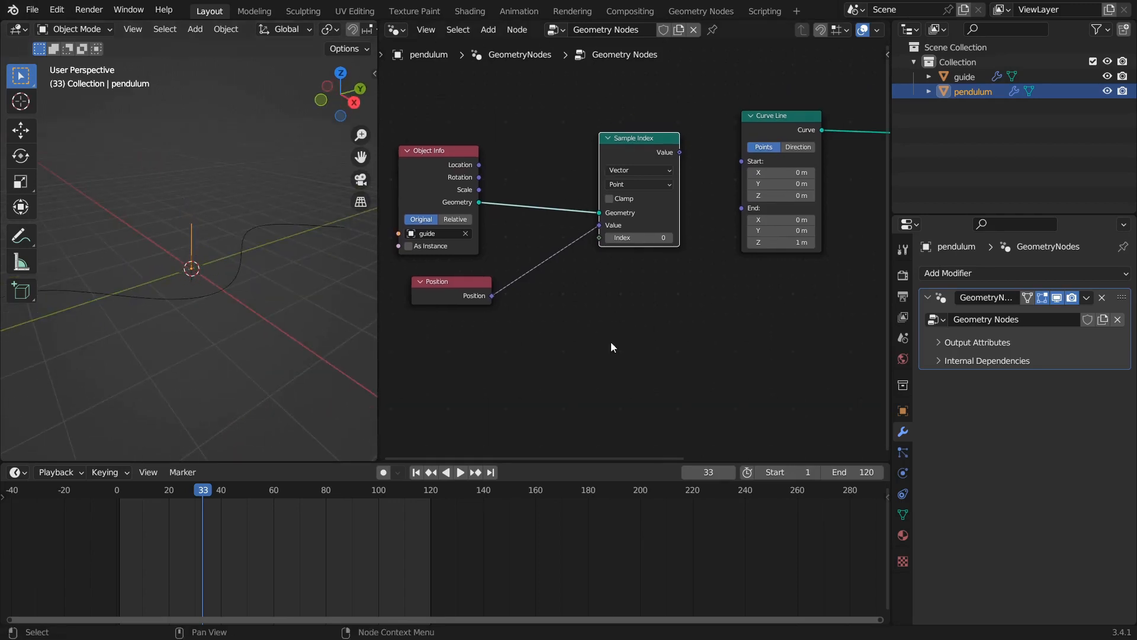
pyautogui.moveTo(237, 296); pyautogui.dragTo(124, 396, button='middle')
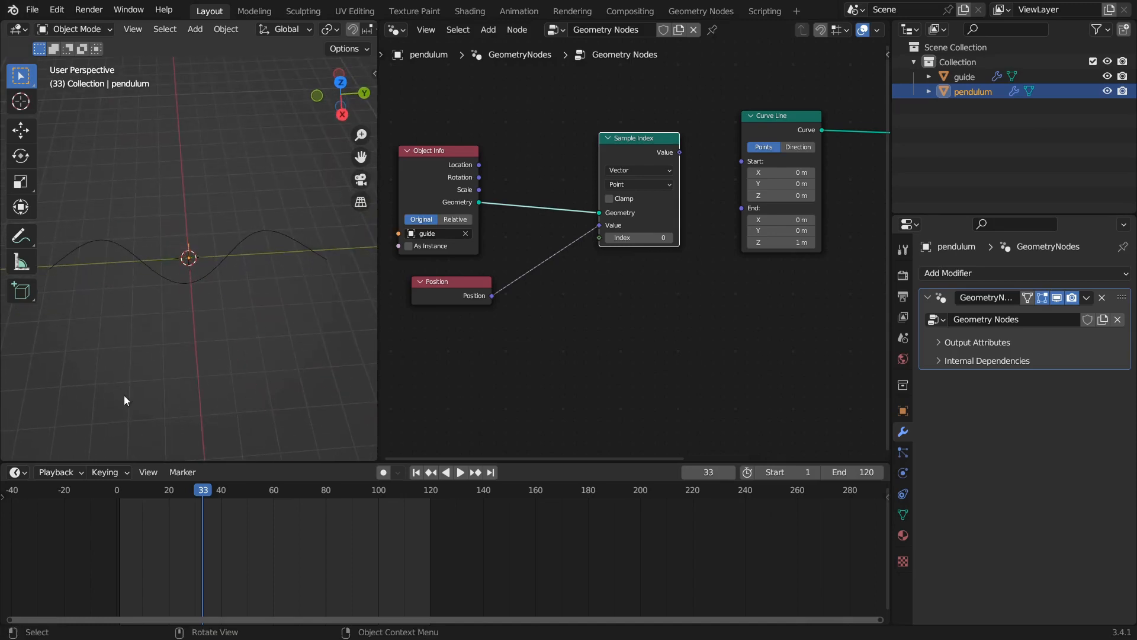
pyautogui.click(642, 238)
pyautogui.press('Escape')
pyautogui.keyDown('shift'); pyautogui.moveTo(642, 238); pyautogui.dragTo(649, 238); pyautogui.keyUp('shift')
pyautogui.hotkey('ctrl', 's')
# Step: Connect the Sample Index node's Value output to the Curve Line's End input and play the animation to check the line's motion
pyautogui.scroll(-2, 651, 302)
pyautogui.moveTo(606, 157); pyautogui.dragTo(577, 155)
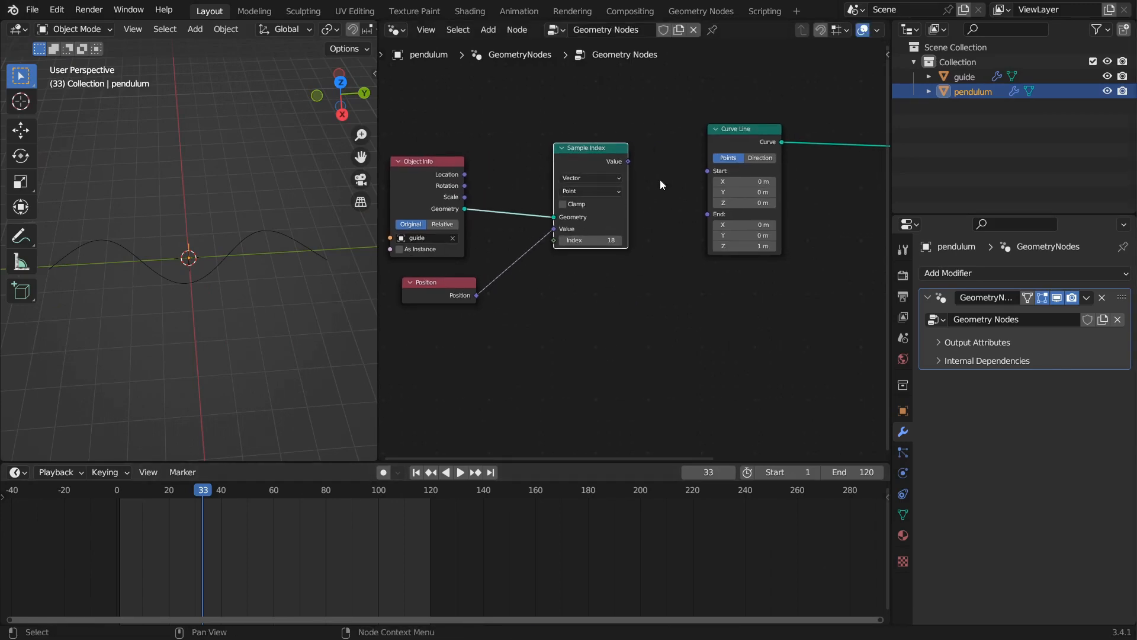
pyautogui.moveTo(624, 164); pyautogui.dragTo(707, 215)
pyautogui.moveTo(101, 228); pyautogui.dragTo(203, 264, button='middle')
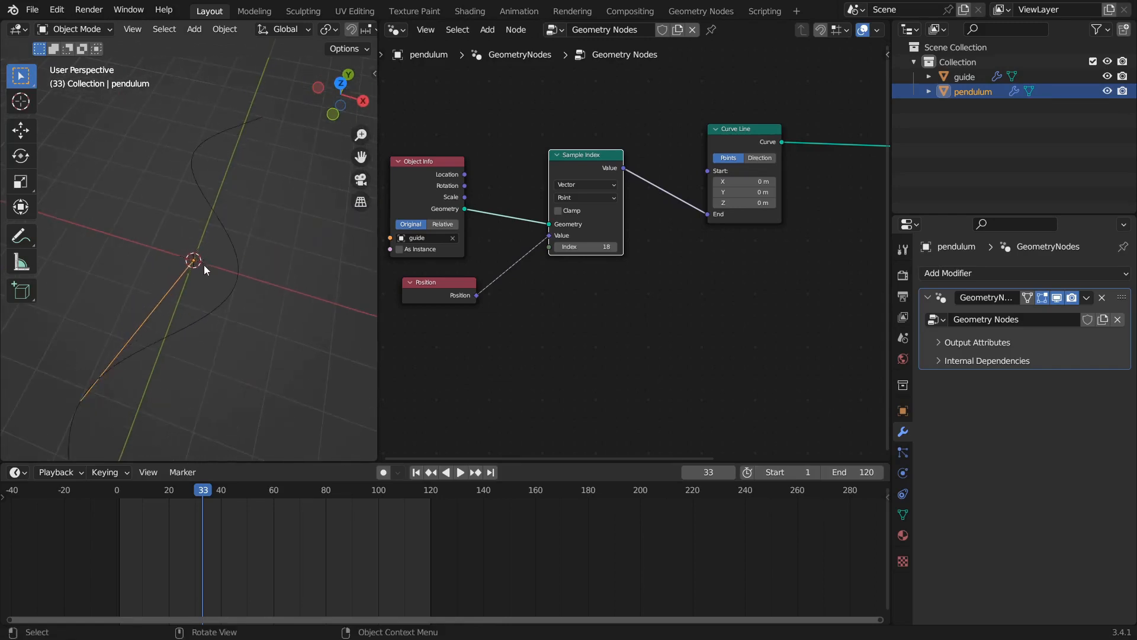
pyautogui.press('space')
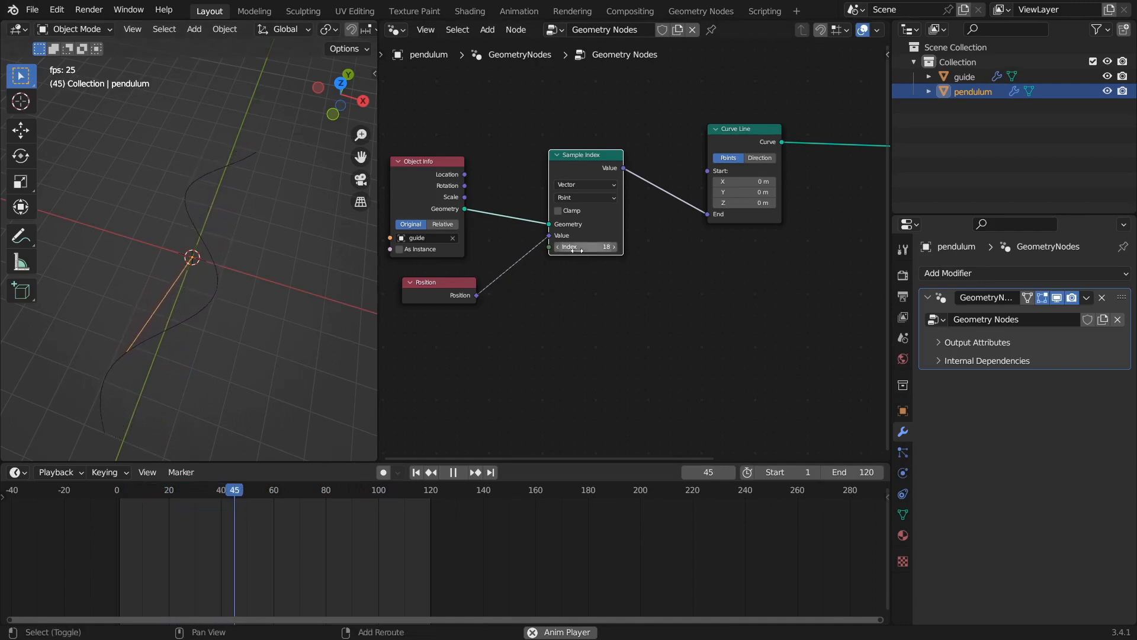
# Step: Set the Sample Index node's Index to 50 and check the pendulum line's motion from above
pyautogui.moveTo(586, 246); pyautogui.dragTo(573, 247)
pyautogui.scroll(2, 141, 313)
pyautogui.moveTo(141, 314); pyautogui.dragTo(171, 341, button='middle')
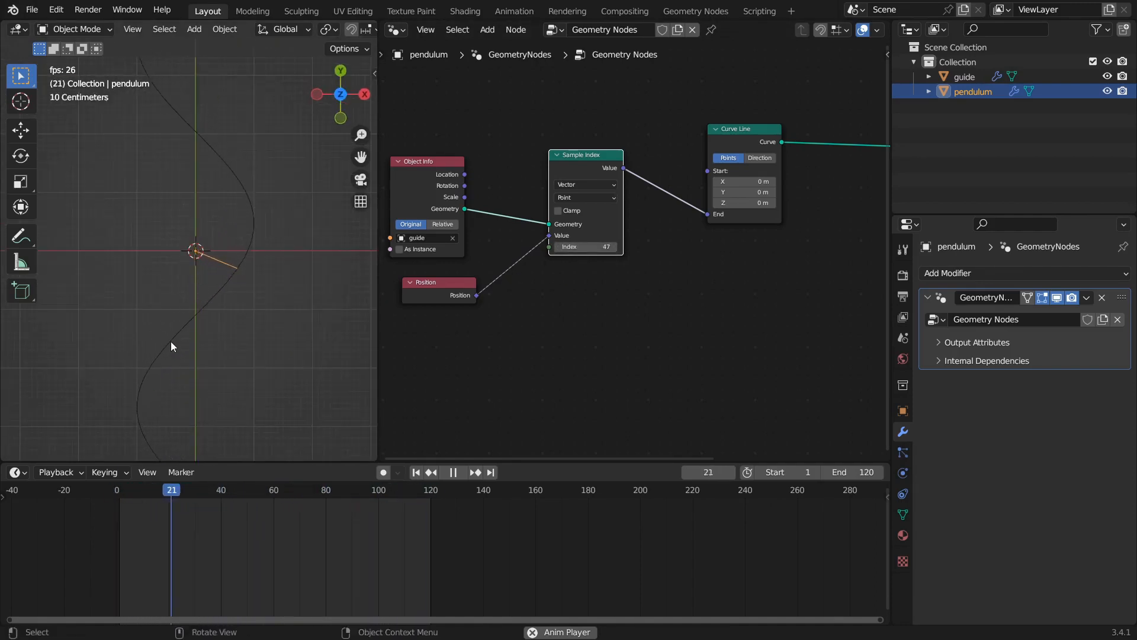
pyautogui.click(614, 247)
pyautogui.click(615, 248)
pyautogui.click(614, 248)
pyautogui.click(615, 248)
pyautogui.click(558, 247)
pyautogui.moveTo(40, 275); pyautogui.dragTo(240, 275, button='middle')
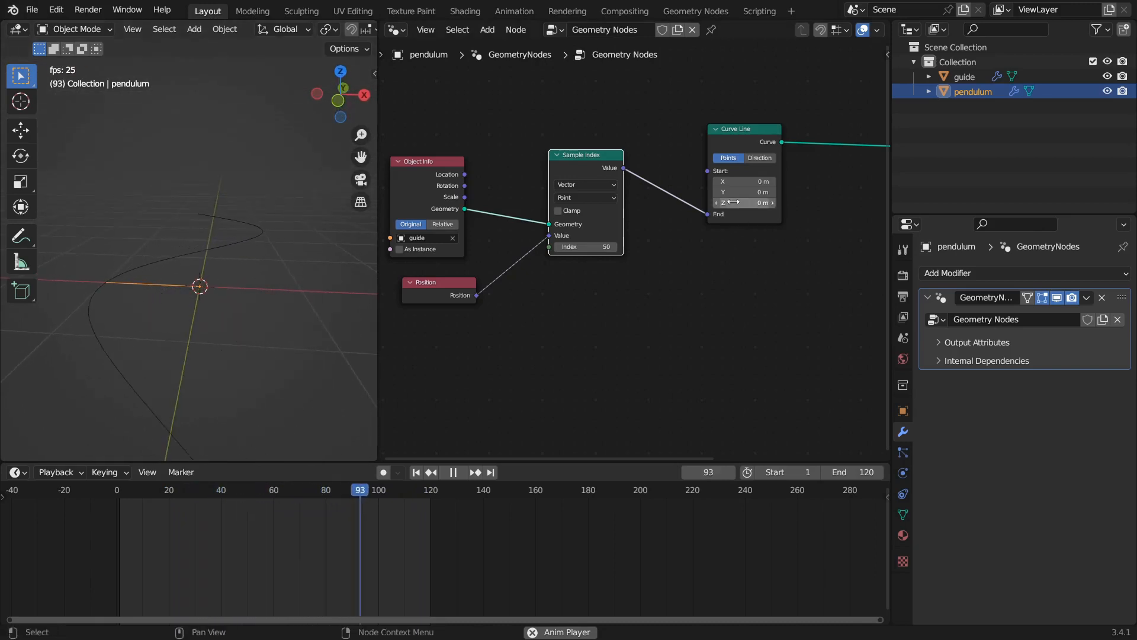
# Step: Raise the Curve Line's Start Z to about 1.51 m and view the swinging line from the front
pyautogui.moveTo(129, 294); pyautogui.dragTo(138, 319, button='middle')
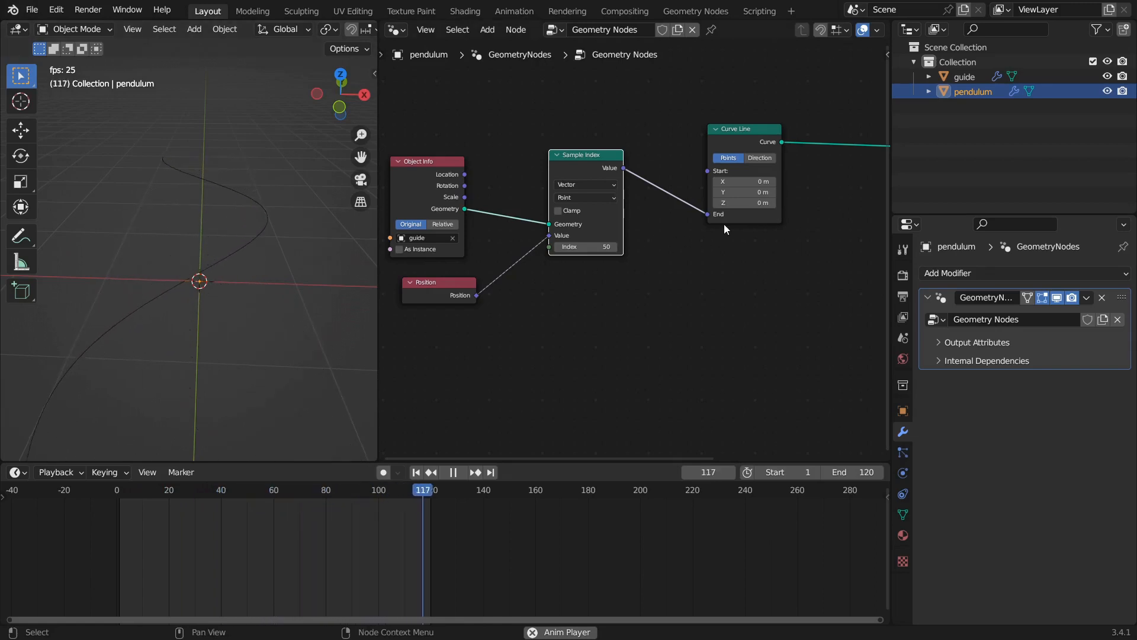
pyautogui.keyDown('shift'); pyautogui.moveTo(743, 203); pyautogui.dragTo(765, 203); pyautogui.keyUp('shift')
pyautogui.moveTo(185, 315); pyautogui.dragTo(283, 268, button='middle')
pyautogui.scroll(-1, 173, 280)
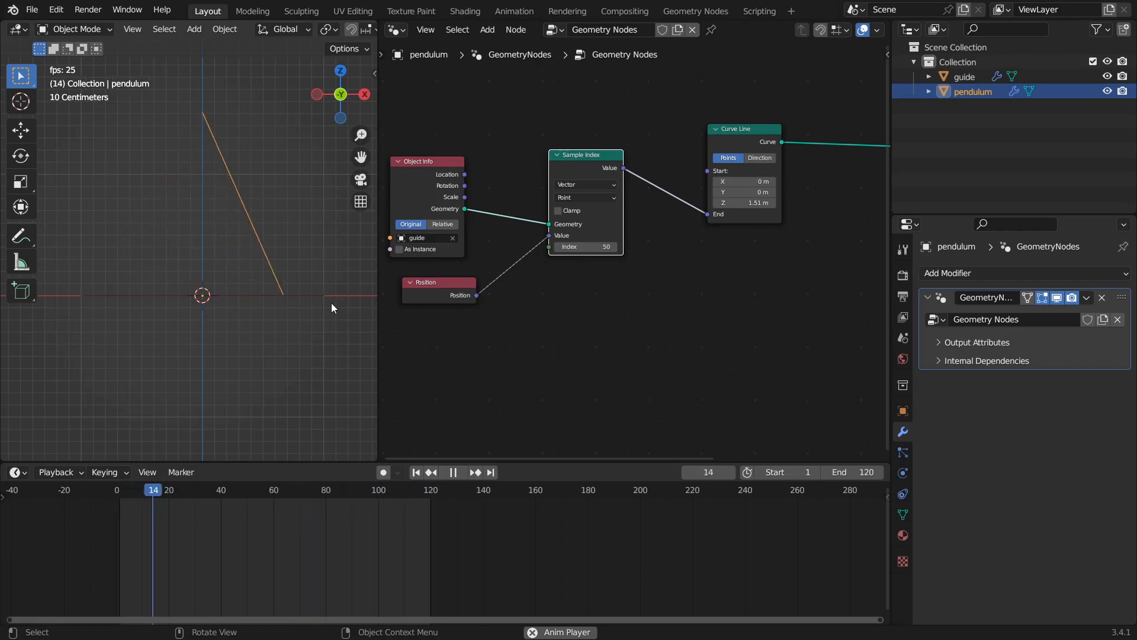
# Step: Select the guide curve, compare it with the swinging line from the front, and stop the animation
pyautogui.click(209, 295)
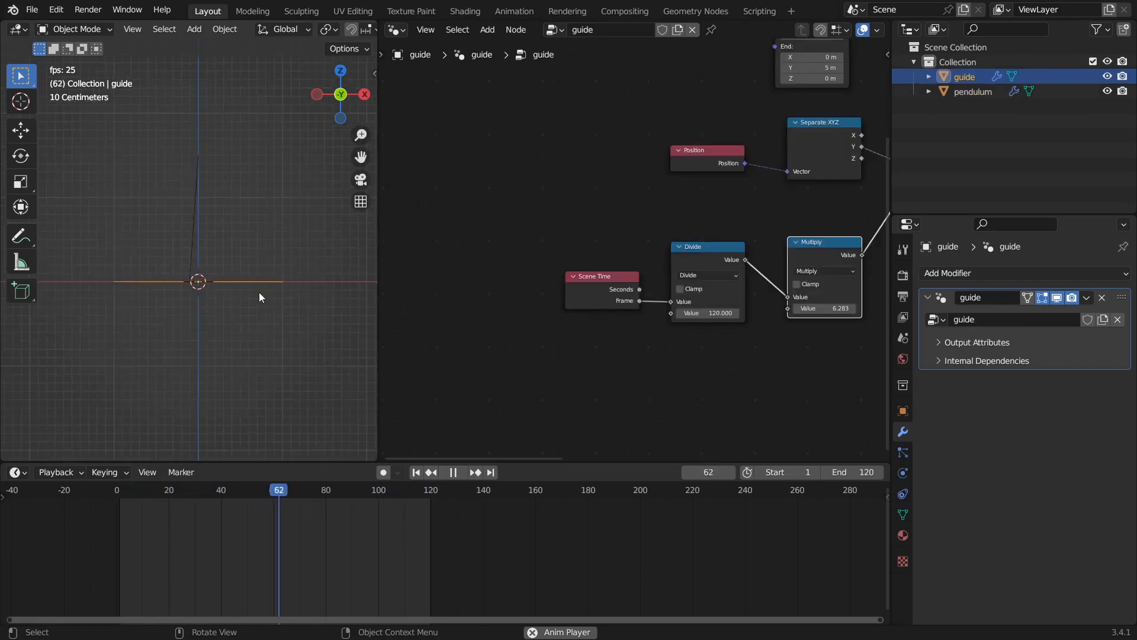
pyautogui.moveTo(259, 292); pyautogui.dragTo(190, 323, button='middle')
pyautogui.moveTo(215, 268); pyautogui.dragTo(133, 264, button='middle')
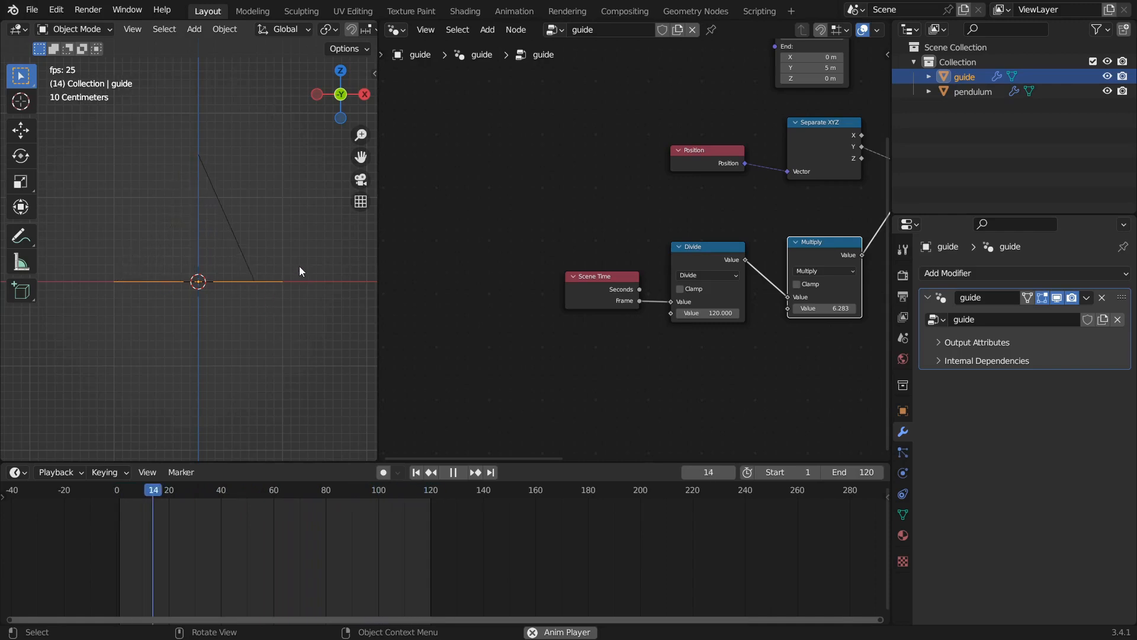
pyautogui.press('space')
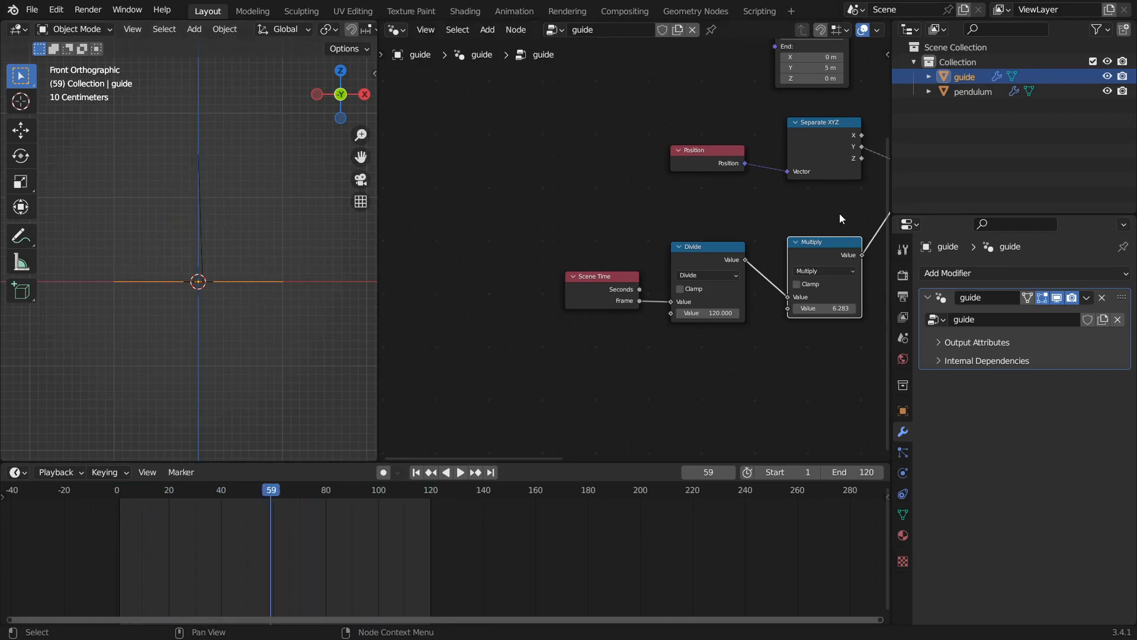
# Step: Move the guide tree's Group Output node away from Set Position to make room for another node
pyautogui.scroll(-2, 562, 209)
pyautogui.moveTo(617, 243); pyautogui.dragTo(449, 259, button='middle')
pyautogui.scroll(-3, 652, 249)
pyautogui.moveTo(804, 232); pyautogui.dragTo(691, 280, button='middle')
pyautogui.scroll(-1, 690, 277)
pyautogui.moveTo(816, 197); pyautogui.dragTo(815, 178)
pyautogui.moveTo(642, 327); pyautogui.dragTo(711, 325, button='middle')
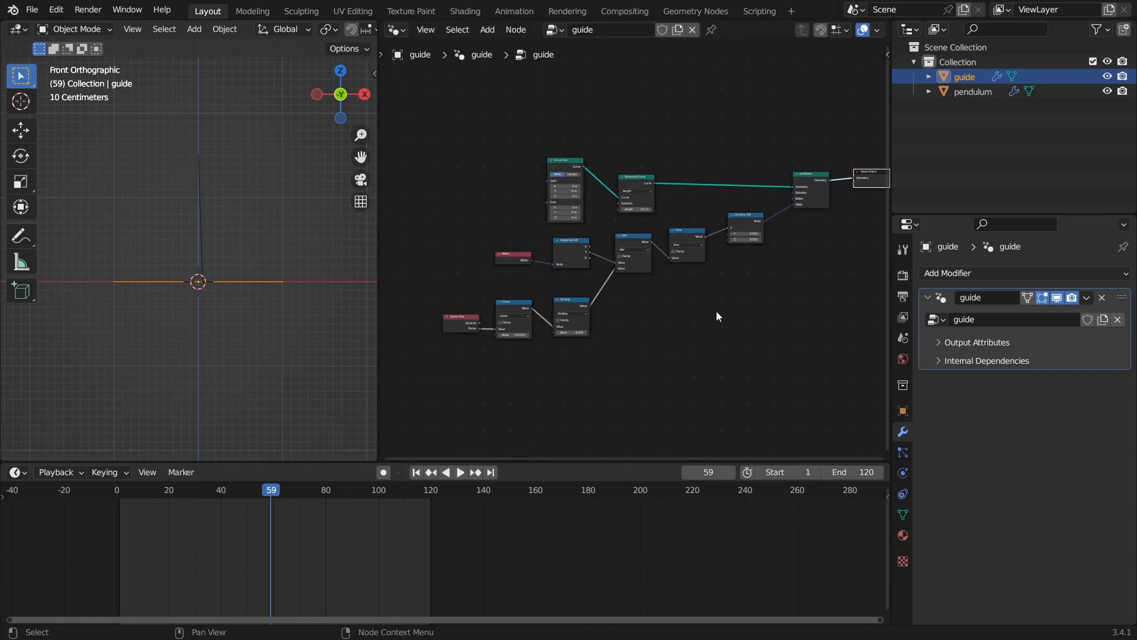
pyautogui.moveTo(679, 118); pyautogui.dragTo(789, 119)
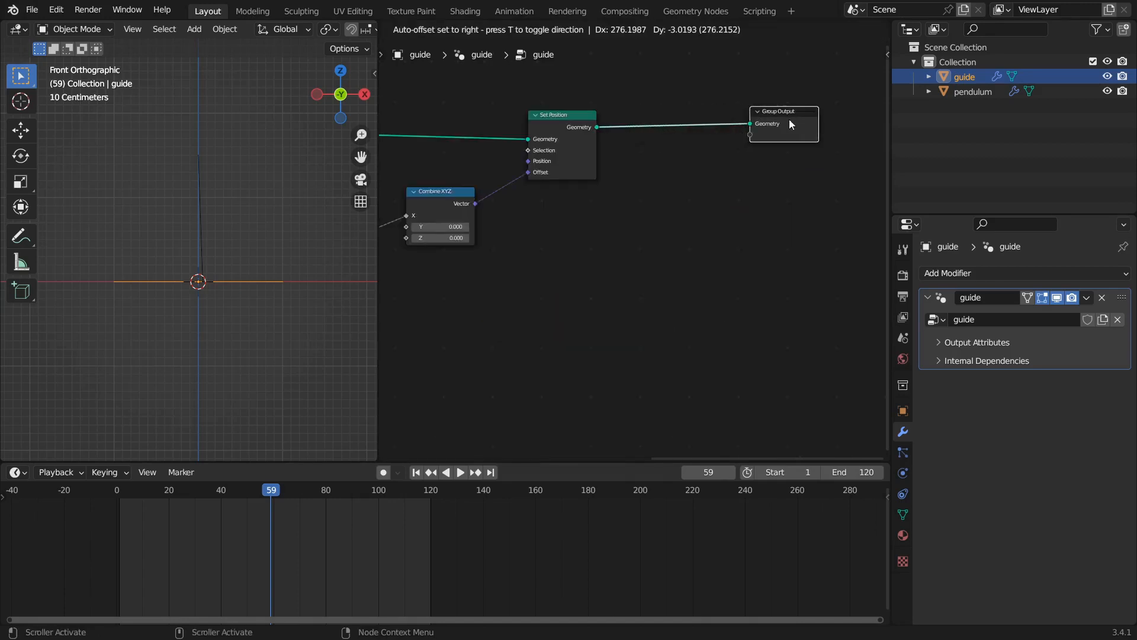
# Step: Duplicate the Set Position node and insert the copy between the original and the Group Output
pyautogui.click(537, 102)
pyautogui.click(548, 117)
pyautogui.hotkey('shift', 'd')
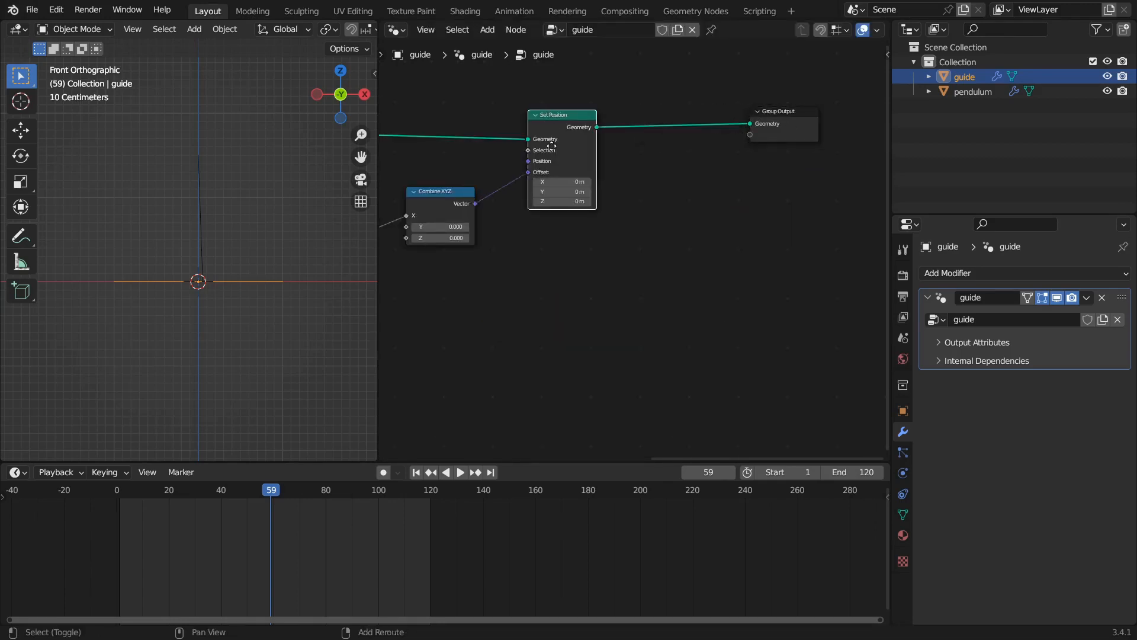
pyautogui.click(684, 105)
pyautogui.moveTo(684, 106); pyautogui.dragTo(709, 108)
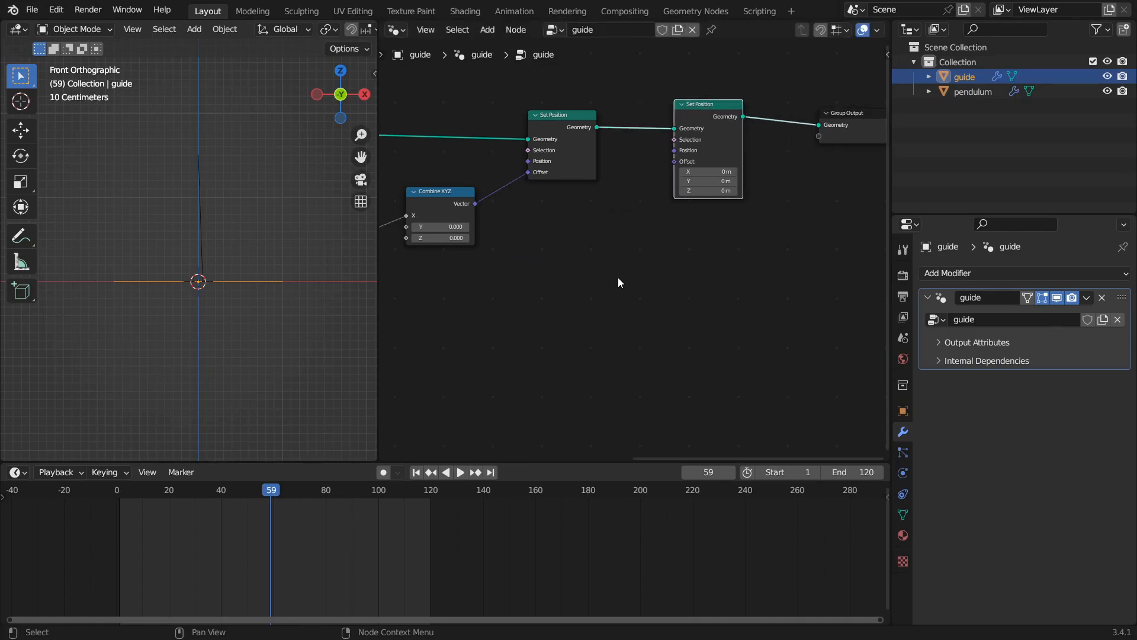
# Step: Duplicate the Combine XYZ node and connect the copy's Vector output to the second Set Position's Offset input
pyautogui.scroll(-2, 507, 267)
pyautogui.moveTo(466, 230); pyautogui.dragTo(513, 218, button='middle')
pyautogui.click(511, 188)
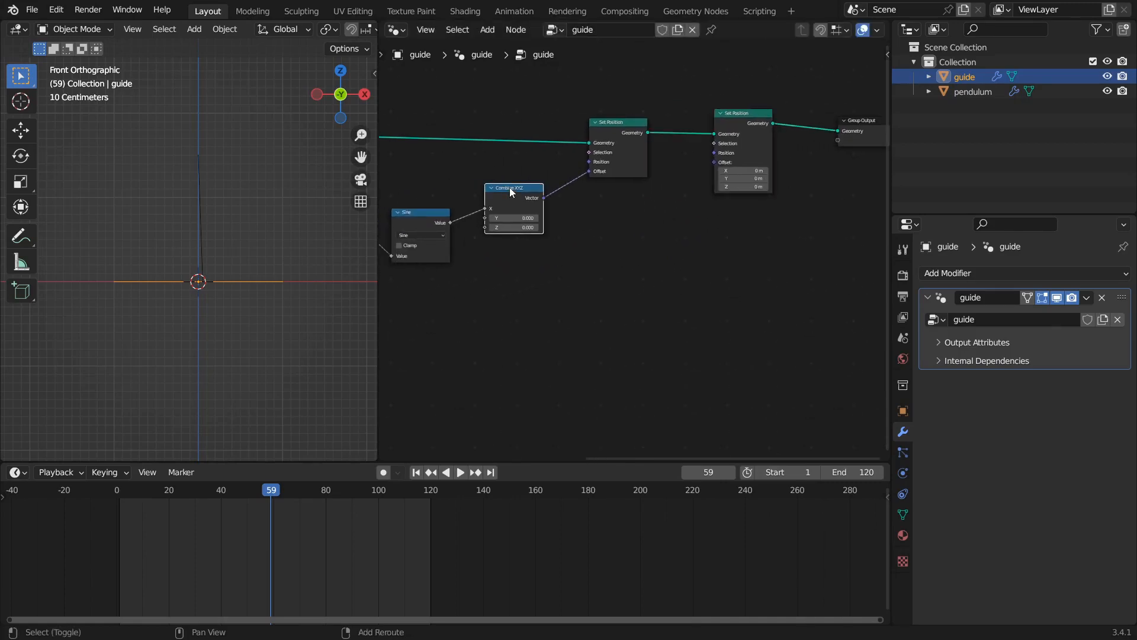
pyautogui.hotkey('shift', 'd')
pyautogui.click(640, 212)
pyautogui.scroll(1, 657, 220)
pyautogui.moveTo(680, 215); pyautogui.dragTo(730, 148)
pyautogui.moveTo(674, 290); pyautogui.dragTo(735, 262, button='middle')
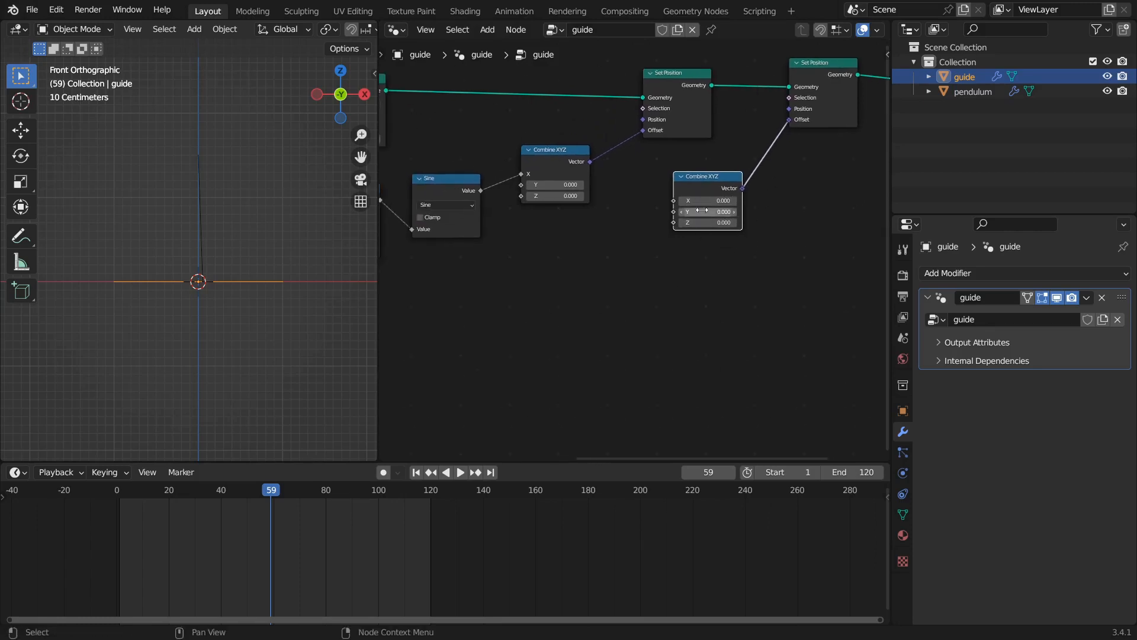
# Step: Try out different Z values on the duplicated Combine XYZ node and undo the changes
pyautogui.keyDown('shift'); pyautogui.moveTo(703, 222); pyautogui.dragTo(679, 191); pyautogui.keyUp('shift')
pyautogui.hotkey('ctrl', 'z')
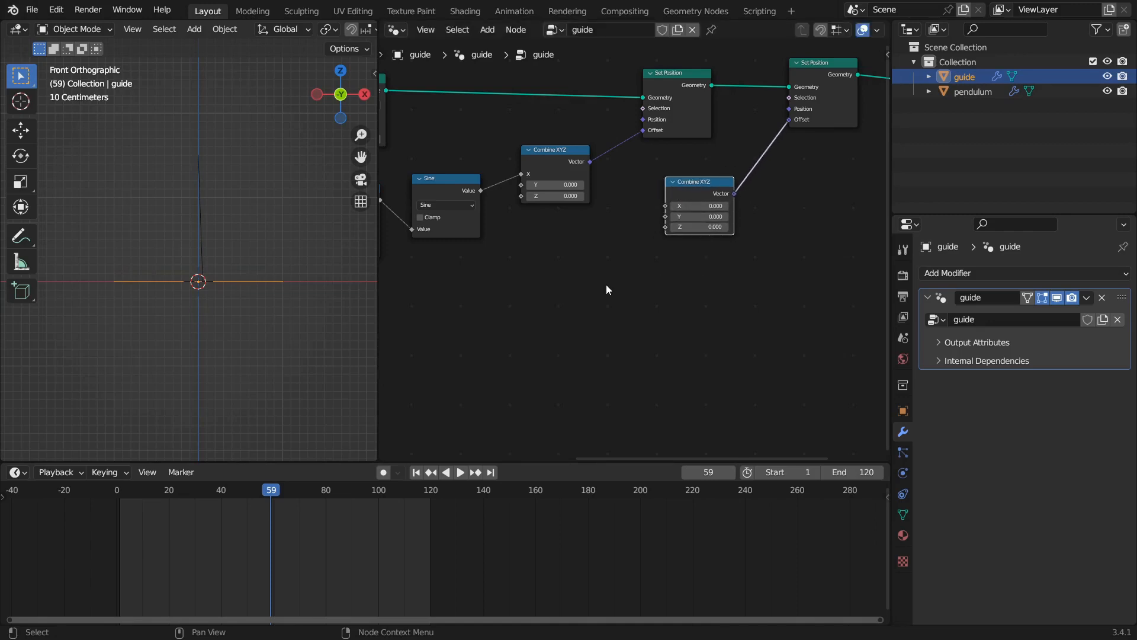
pyautogui.moveTo(616, 275); pyautogui.dragTo(671, 267, button='middle')
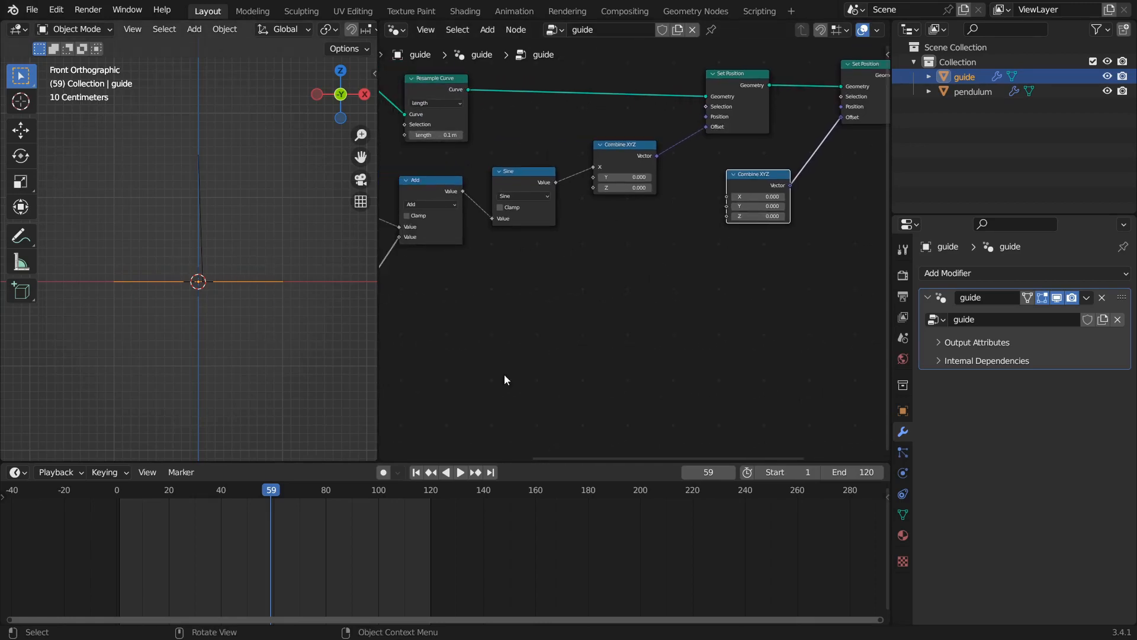
pyautogui.moveTo(757, 216); pyautogui.dragTo(752, 227)
pyautogui.hotkey('ctrl', 'z')
# Step: Duplicate the Position and Separate XYZ nodes together and place the copies below the Combine XYZ nodes
pyautogui.moveTo(583, 279); pyautogui.dragTo(811, 264, button='middle')
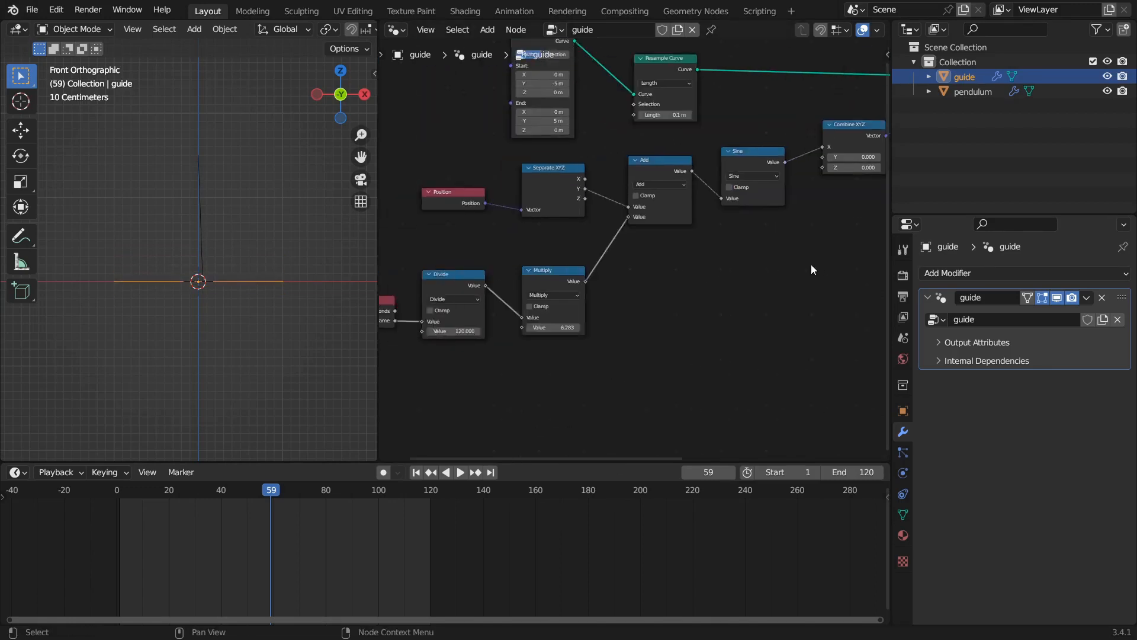
pyautogui.scroll(-3, 627, 293)
pyautogui.moveTo(474, 211); pyautogui.dragTo(501, 217)
pyautogui.scroll(1, 533, 204)
pyautogui.keyDown('shift'); pyautogui.click(566, 192); pyautogui.keyUp('shift')
pyautogui.moveTo(564, 225); pyautogui.dragTo(532, 195, button='middle')
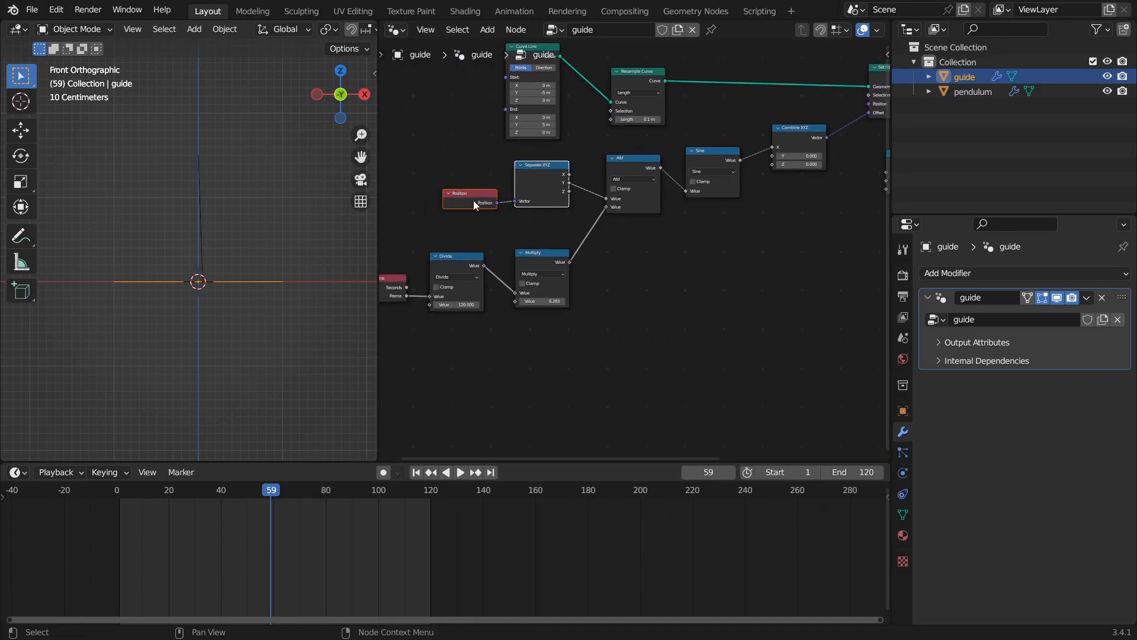
pyautogui.scroll(-2, 490, 208)
pyautogui.moveTo(523, 197); pyautogui.dragTo(460, 202, button='middle')
pyautogui.moveTo(460, 201); pyautogui.dragTo(672, 280)
pyautogui.click(677, 243)
pyautogui.moveTo(830, 292); pyautogui.dragTo(697, 321, button='middle')
pyautogui.scroll(2, 696, 321)
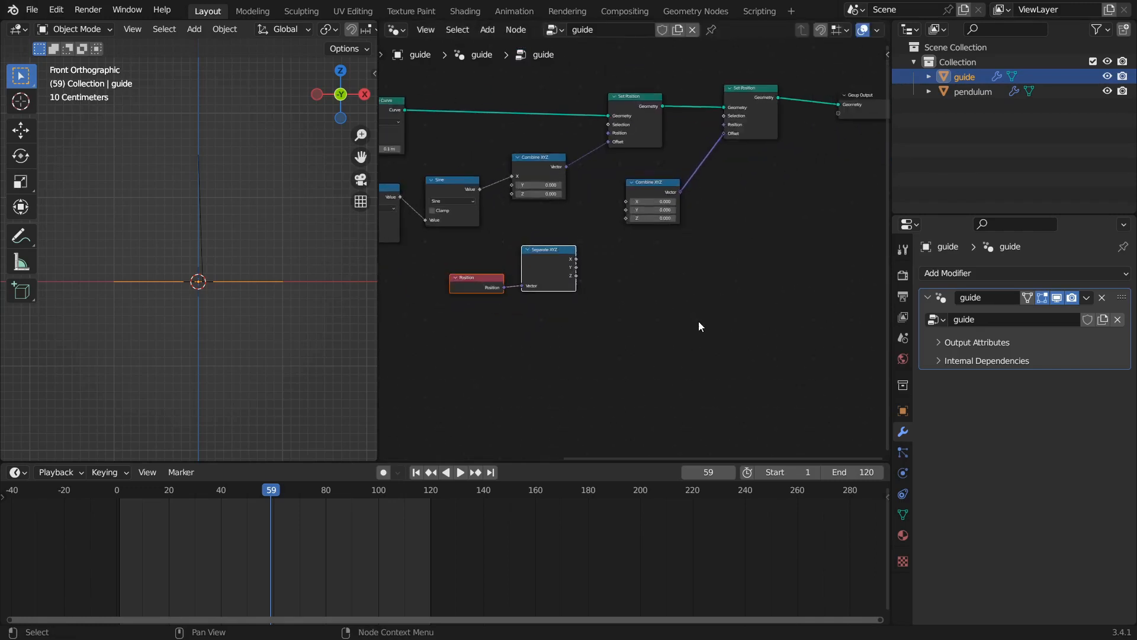
# Step: Shift the second Combine XYZ and second Set Position nodes to open up space for more nodes
pyautogui.moveTo(655, 177); pyautogui.dragTo(694, 168)
pyautogui.scroll(1, 676, 186)
pyautogui.click(780, 74)
pyautogui.moveTo(780, 74); pyautogui.dragTo(794, 82)
pyautogui.moveTo(668, 257); pyautogui.dragTo(710, 216, button='middle')
pyautogui.moveTo(612, 270); pyautogui.dragTo(629, 284, button='middle')
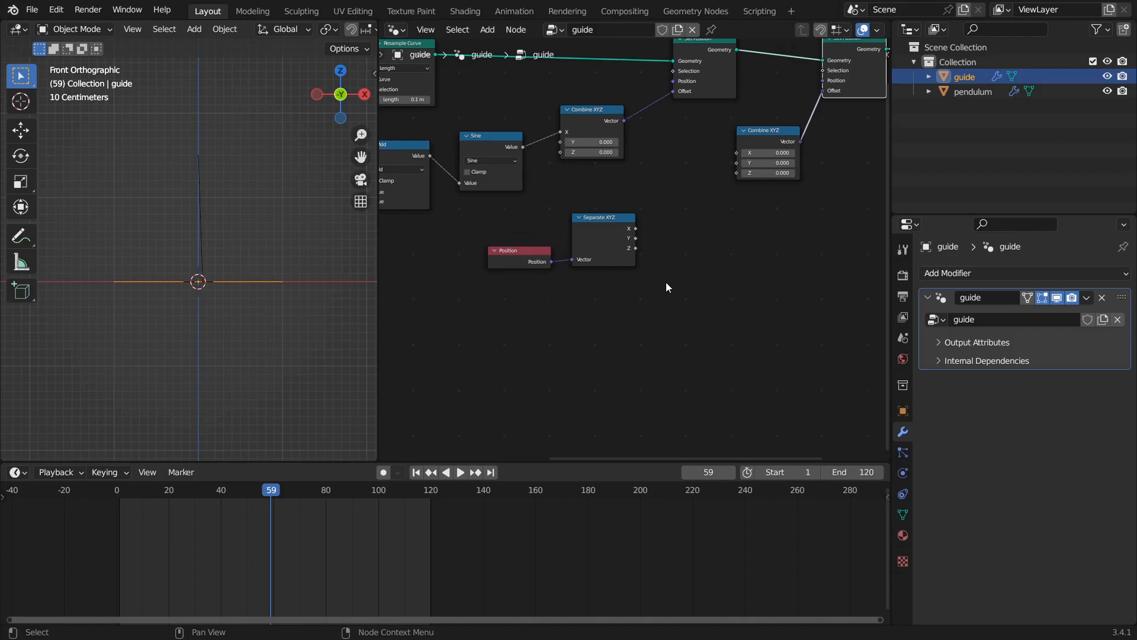
# Step: Space out the duplicated Position and Separate XYZ nodes and move the second Combine XYZ node slightly upward
pyautogui.moveTo(524, 261); pyautogui.dragTo(495, 276)
pyautogui.moveTo(617, 235); pyautogui.dragTo(600, 251)
pyautogui.moveTo(768, 128); pyautogui.dragTo(769, 115)
pyautogui.moveTo(740, 194); pyautogui.dragTo(736, 199, button='middle')
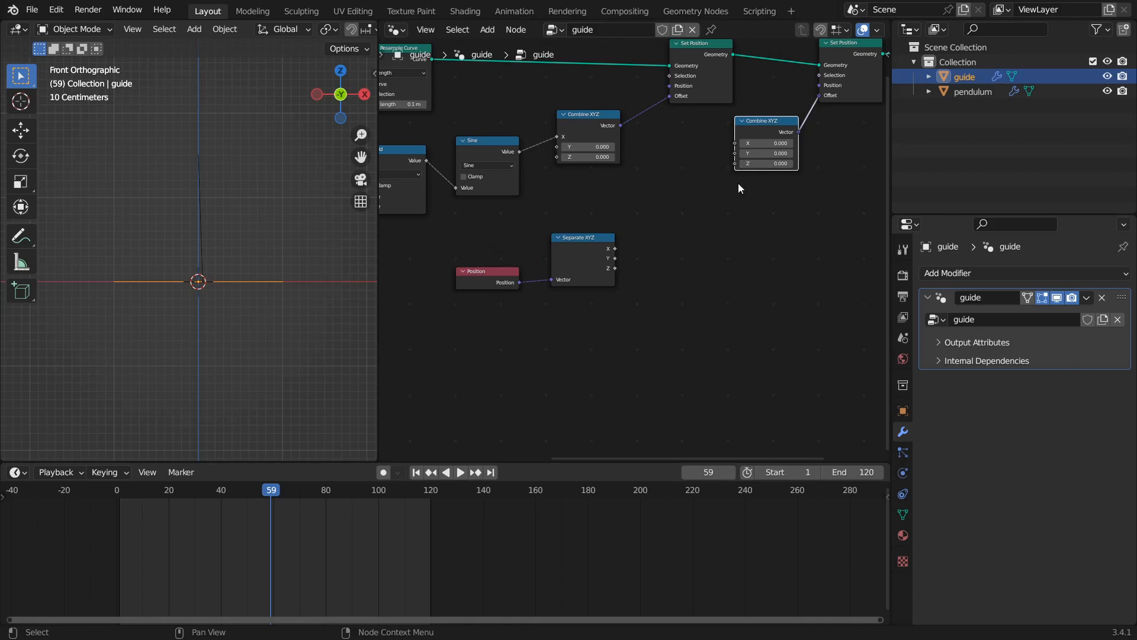
pyautogui.moveTo(693, 245); pyautogui.dragTo(725, 226, button='middle')
pyautogui.moveTo(578, 235); pyautogui.dragTo(661, 201, button='middle')
pyautogui.moveTo(613, 220); pyautogui.dragTo(575, 221)
pyautogui.moveTo(712, 205); pyautogui.dragTo(679, 204)
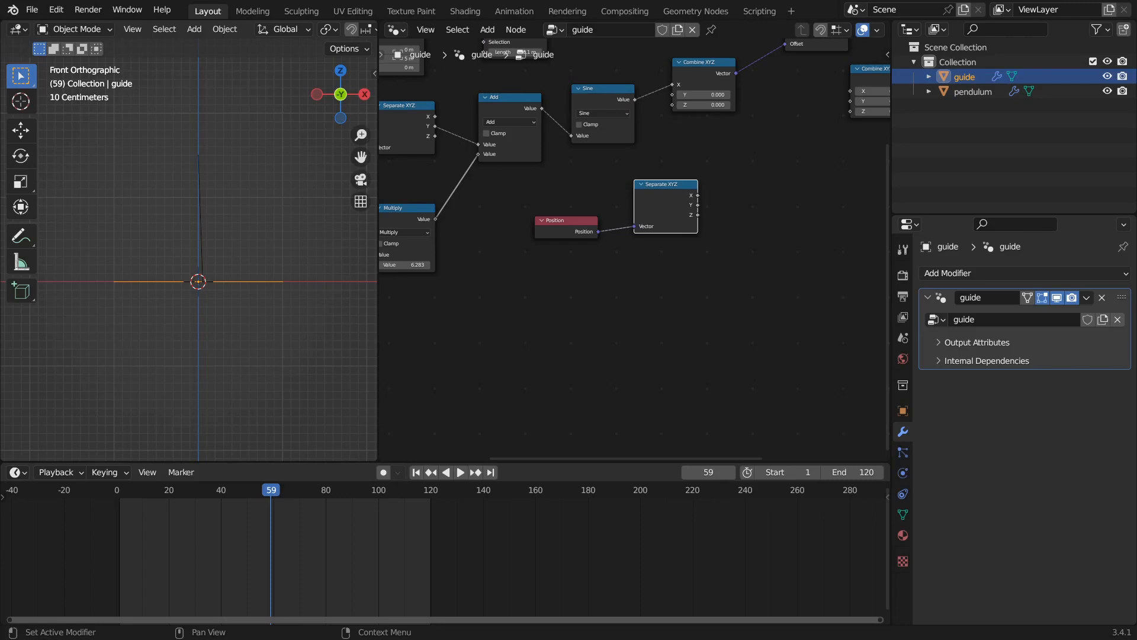
# Step: Add a Math node beside the duplicated Separate XYZ node
pyautogui.moveTo(754, 214); pyautogui.dragTo(617, 248, button='middle')
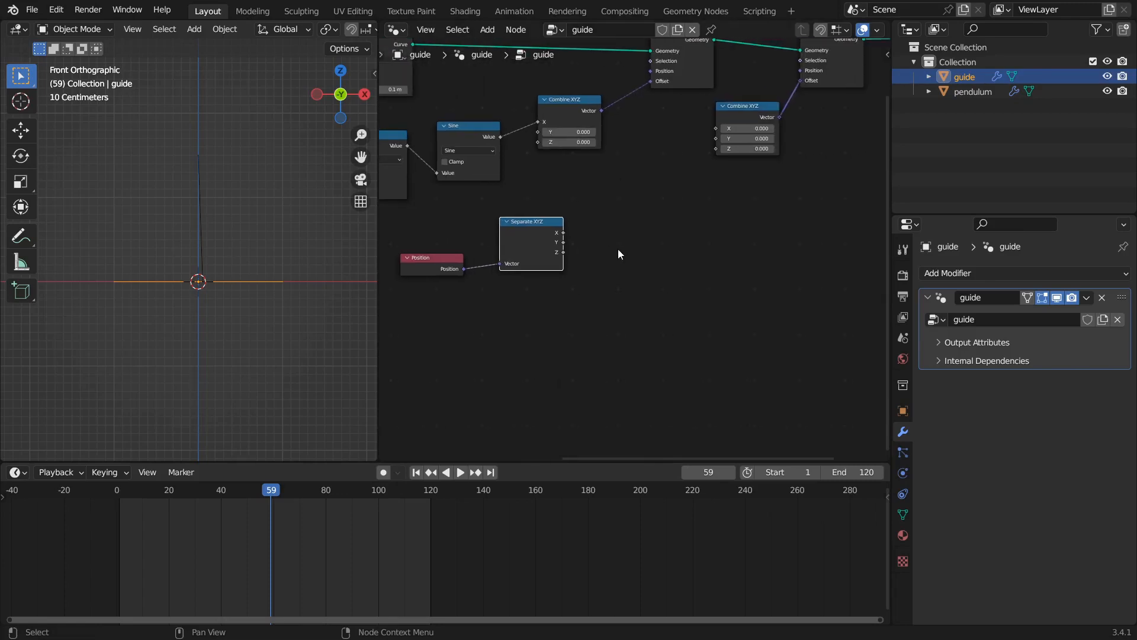
pyautogui.scroll(3, 617, 249)
pyautogui.hotkey('shift', 'a')
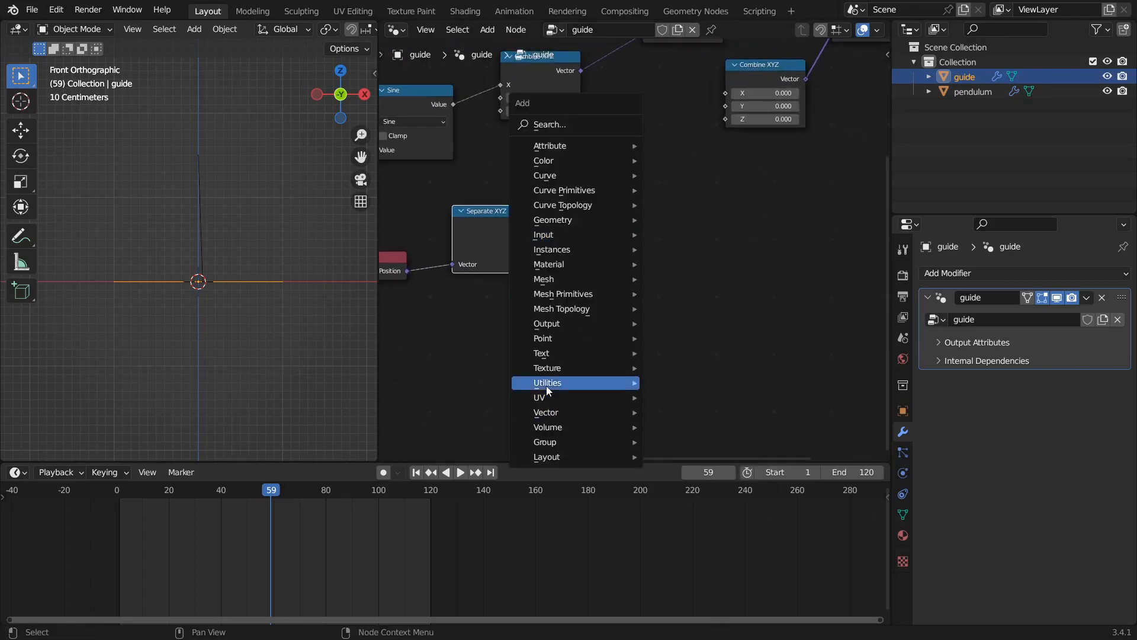
pyautogui.moveTo(546, 384)
pyautogui.click(724, 524)
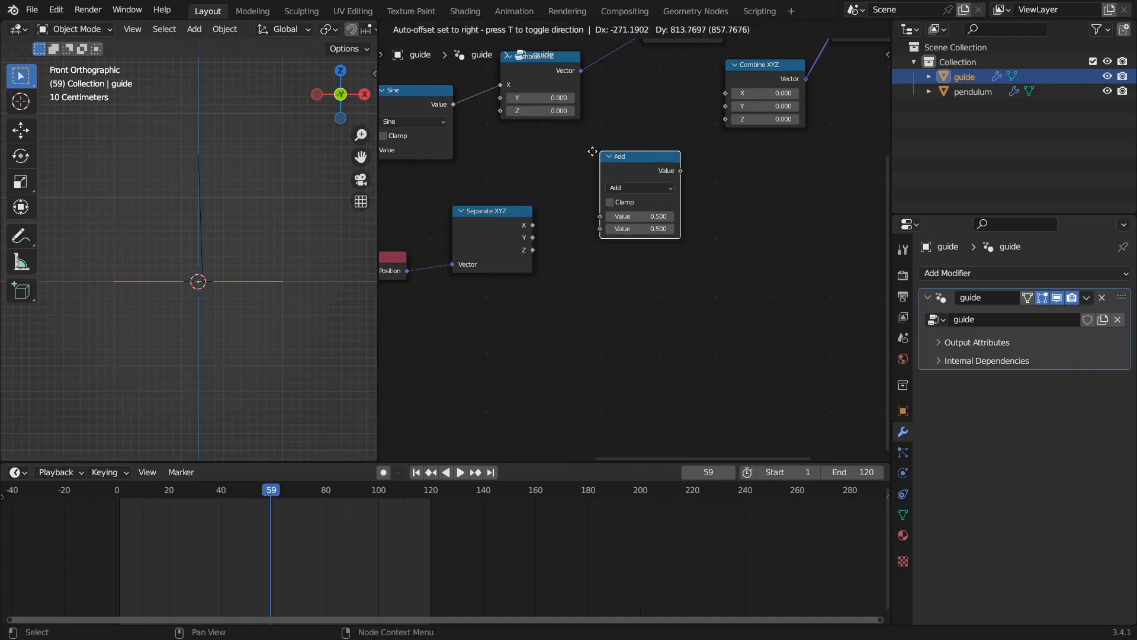
pyautogui.click(619, 196)
# Step: Set the Math node to Power with an Exponent of 2 and connect Separate XYZ's X output to its Base
pyautogui.scroll(1, 577, 212)
pyautogui.click(607, 217)
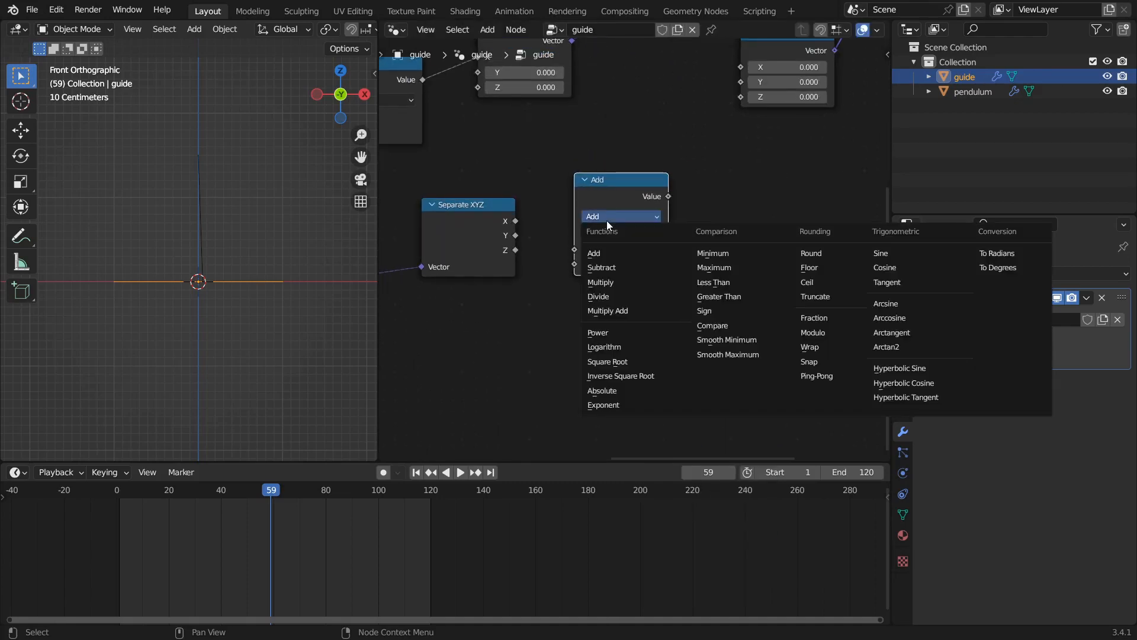
pyautogui.click(617, 330)
pyautogui.click(619, 268)
pyautogui.write('2')
pyautogui.press('Return')
pyautogui.moveTo(515, 221); pyautogui.dragTo(575, 250)
pyautogui.moveTo(616, 176); pyautogui.dragTo(614, 192)
pyautogui.scroll(1, 709, 211)
pyautogui.moveTo(709, 211); pyautogui.dragTo(645, 230, button='middle')
pyautogui.scroll(-2, 667, 220)
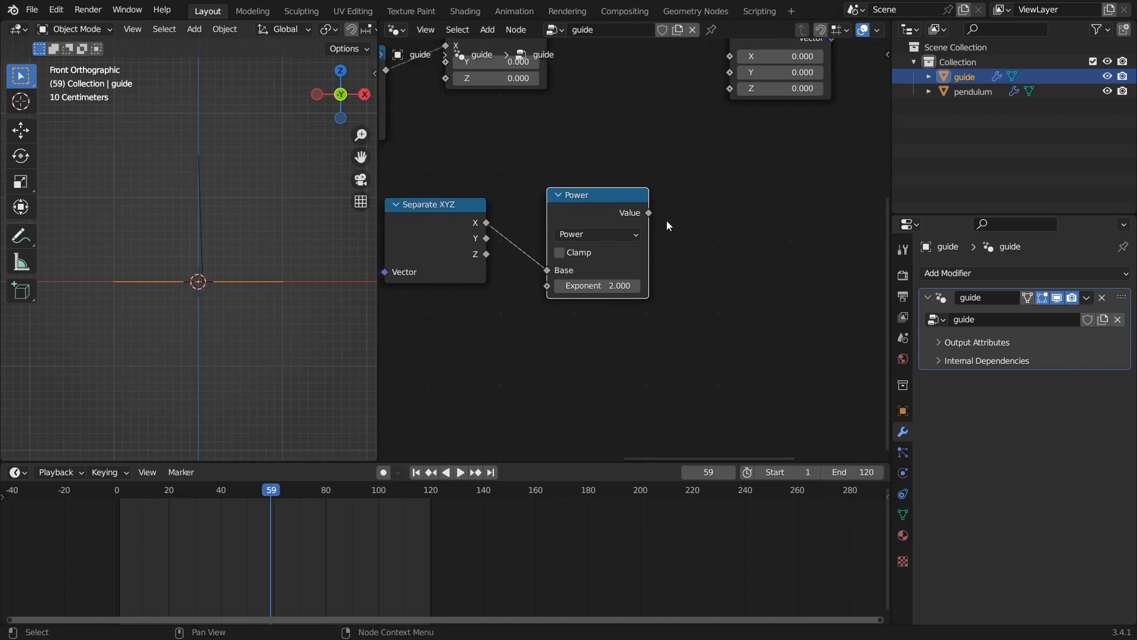
# Step: Duplicate the Power node, change the copy to Subtract and set its first Value to 3
pyautogui.moveTo(609, 207); pyautogui.dragTo(606, 201)
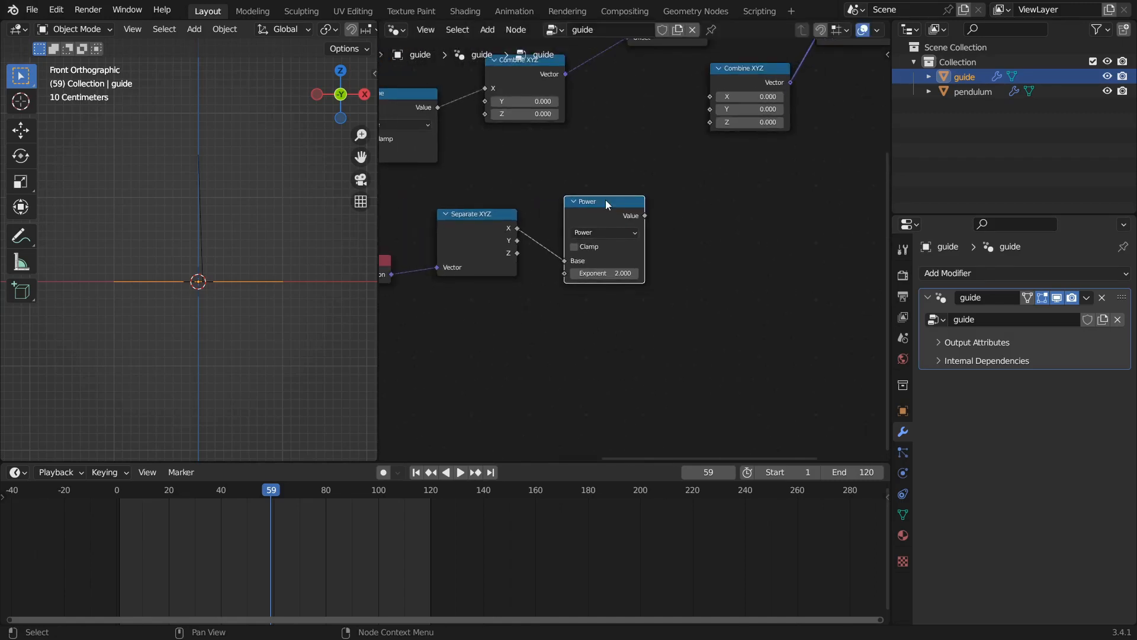
pyautogui.hotkey('shift', 'd')
pyautogui.click(715, 216)
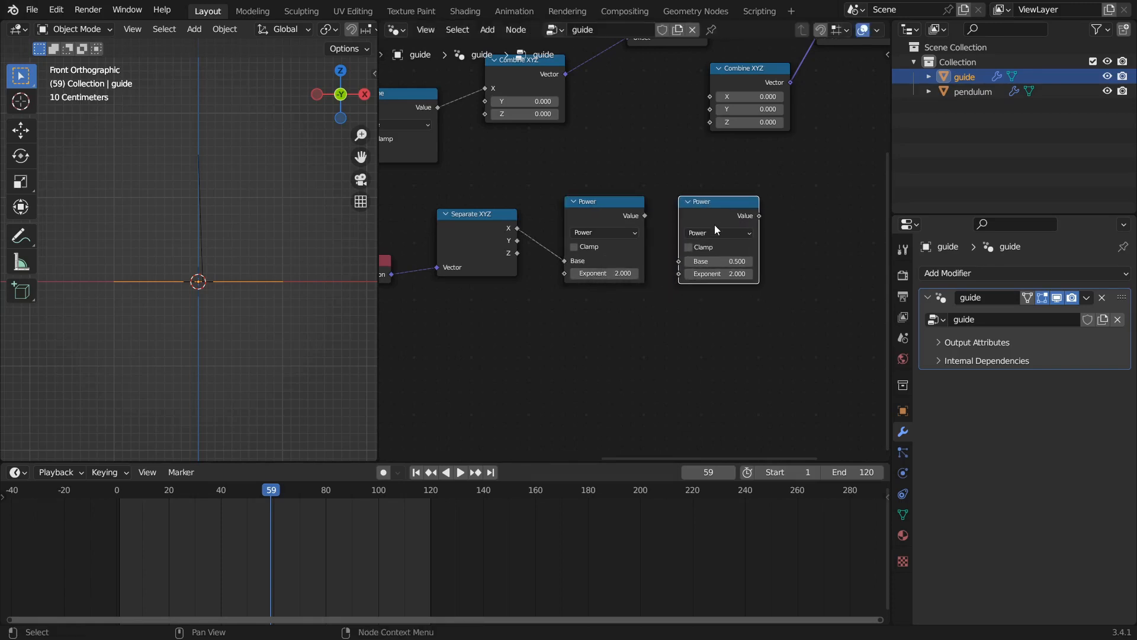
pyautogui.click(715, 232)
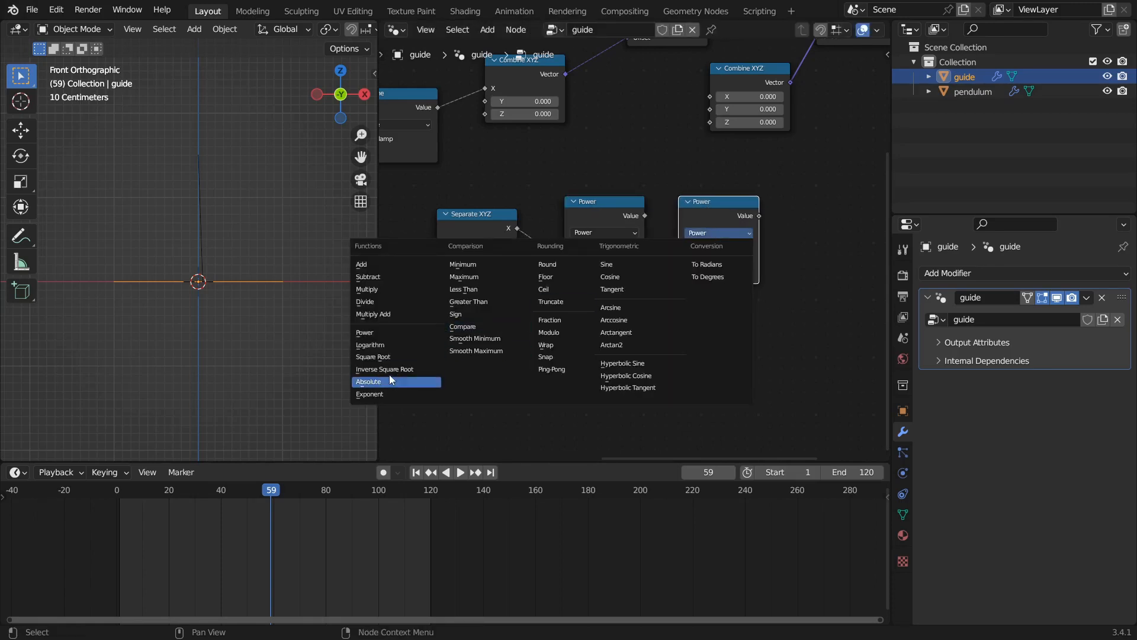
pyautogui.click(373, 277)
pyautogui.moveTo(729, 212); pyautogui.dragTo(737, 215)
pyautogui.scroll(1, 737, 277)
pyautogui.moveTo(734, 267); pyautogui.dragTo(756, 267)
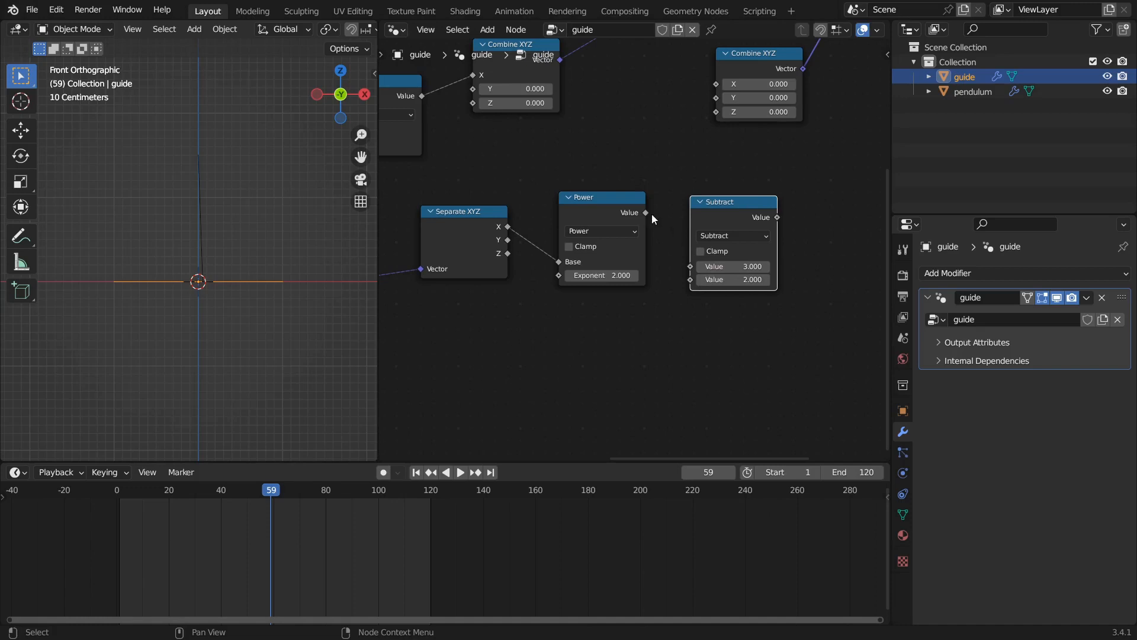
# Step: Connect the Power node's output to the Subtract node's second Value and move the two nodes closer together
pyautogui.moveTo(646, 212); pyautogui.dragTo(687, 279)
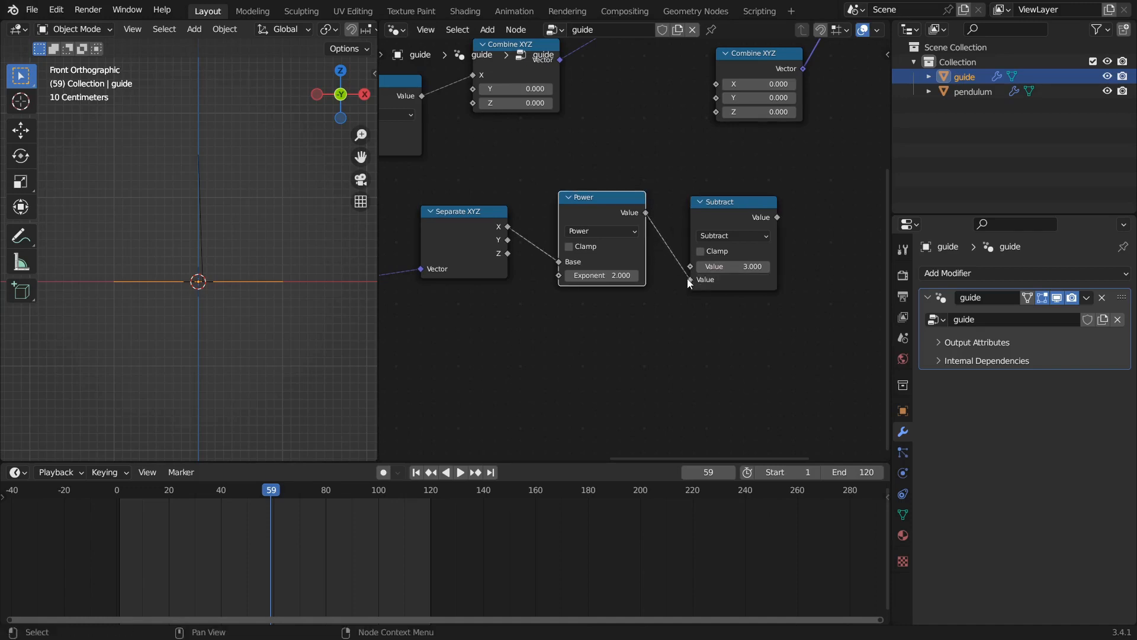
pyautogui.moveTo(732, 210); pyautogui.dragTo(706, 205)
pyautogui.moveTo(635, 304); pyautogui.dragTo(606, 285, button='middle')
pyautogui.moveTo(677, 293); pyautogui.dragTo(624, 317, button='middle')
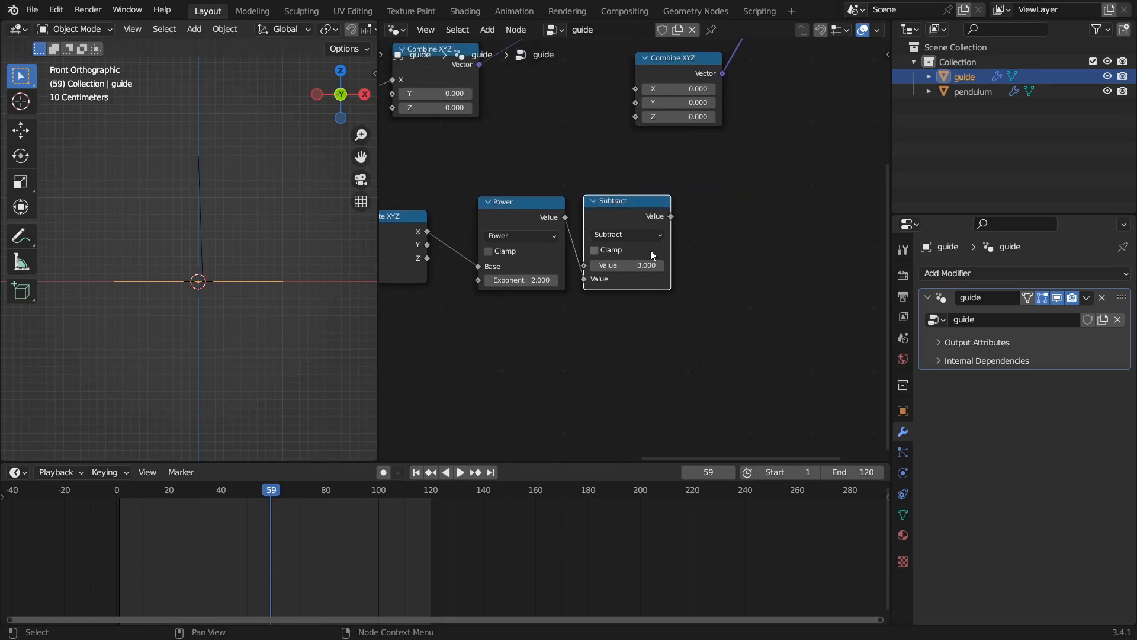
# Step: Duplicate the Subtract node, change the copy to Square Root and feed it the Subtract node's output
pyautogui.hotkey('shift', 'd')
pyautogui.click(739, 212)
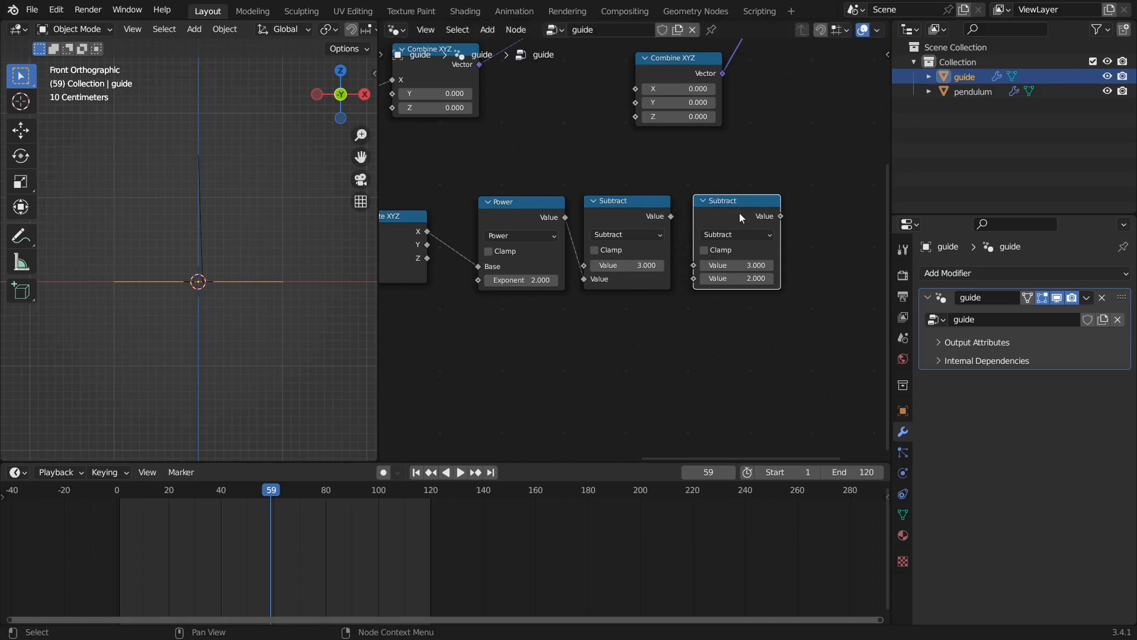
pyautogui.click(741, 236)
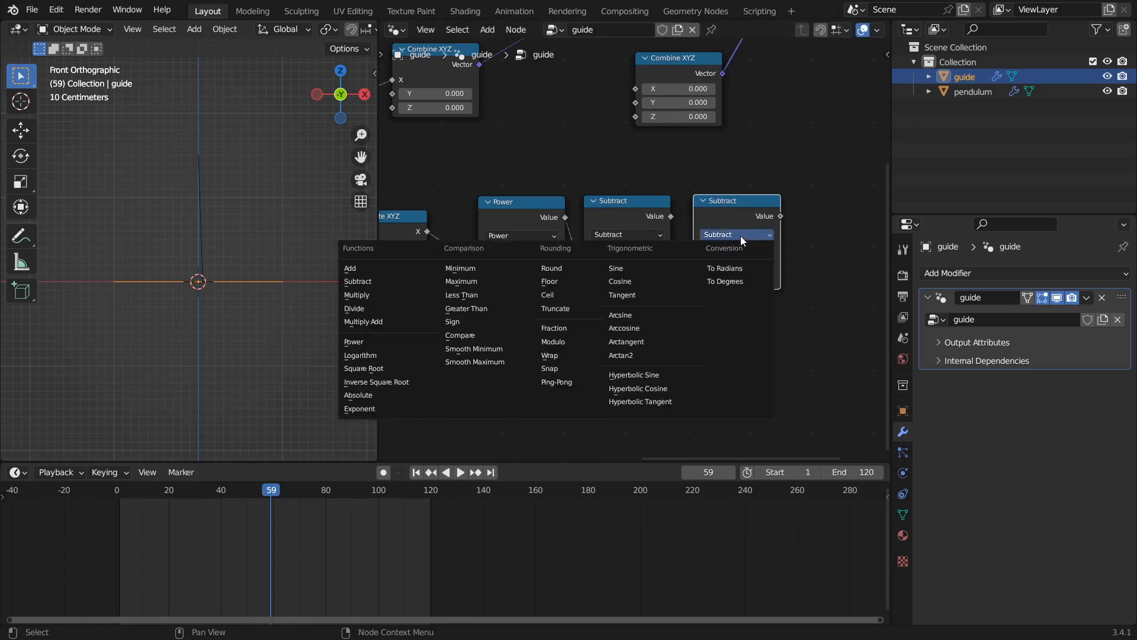
pyautogui.click(363, 367)
pyautogui.moveTo(723, 215)
pyautogui.mouseDown()
pyautogui.moveTo(737, 212)
pyautogui.moveTo(690, 240)
pyautogui.moveTo(708, 261)
pyautogui.moveTo(740, 202)
pyautogui.moveTo(733, 212)
pyautogui.mouseUp()
# Step: Connect the Square Root node's Value output to the second Combine XYZ node's Z input
pyautogui.scroll(-3, 749, 294)
pyautogui.moveTo(749, 295); pyautogui.dragTo(575, 324, button='middle')
pyautogui.moveTo(604, 265); pyautogui.dragTo(490, 183)
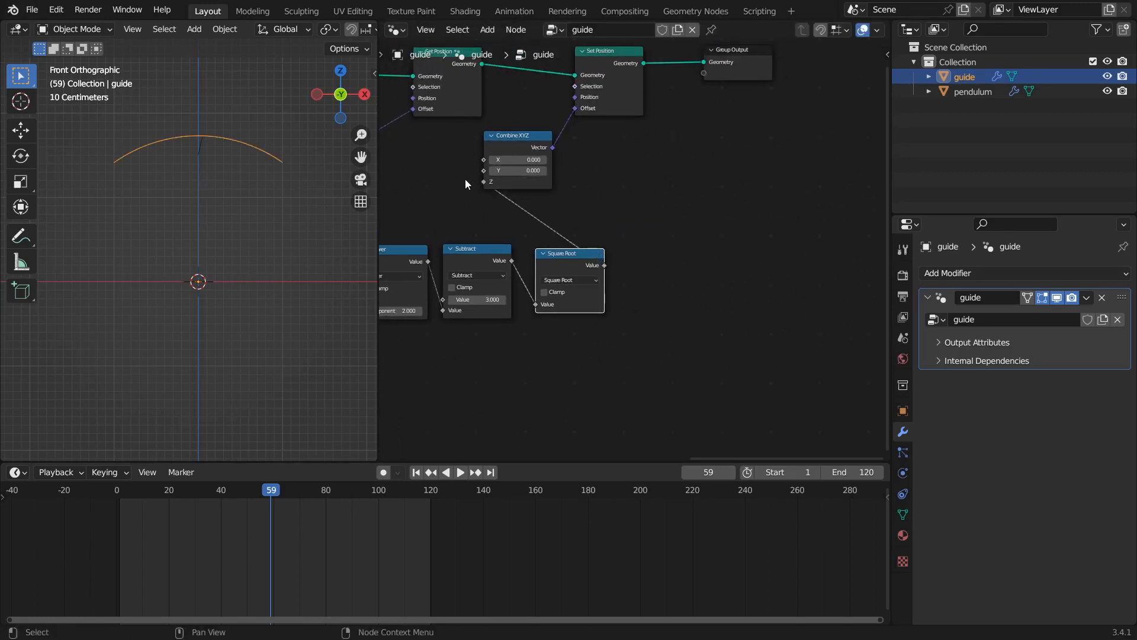
# Step: Spread out the Group Output, second Set Position and second Combine XYZ nodes to make room after the Square Root node
pyautogui.moveTo(423, 205); pyautogui.dragTo(645, 200, button='middle')
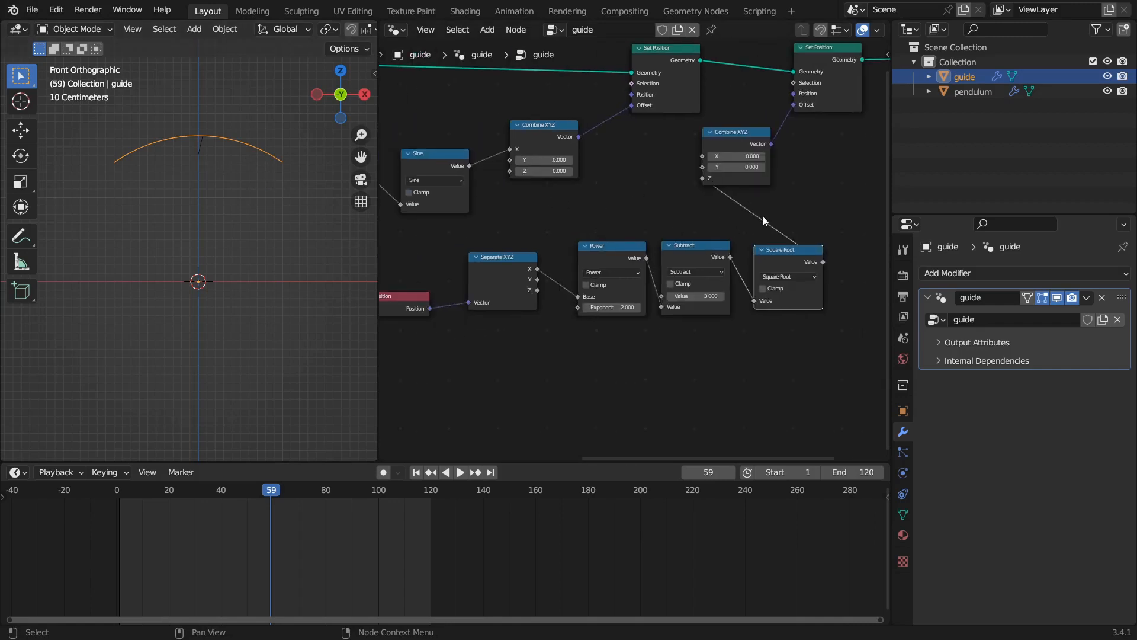
pyautogui.moveTo(798, 194); pyautogui.dragTo(457, 289, button='middle')
pyautogui.scroll(-4, 557, 261)
pyautogui.moveTo(613, 180); pyautogui.dragTo(823, 192)
pyautogui.moveTo(521, 191); pyautogui.dragTo(744, 193)
pyautogui.moveTo(450, 240); pyautogui.dragTo(626, 241)
pyautogui.scroll(2, 649, 267)
pyautogui.moveTo(649, 266); pyautogui.dragTo(694, 216, button='middle')
pyautogui.moveTo(630, 254); pyautogui.dragTo(637, 240)
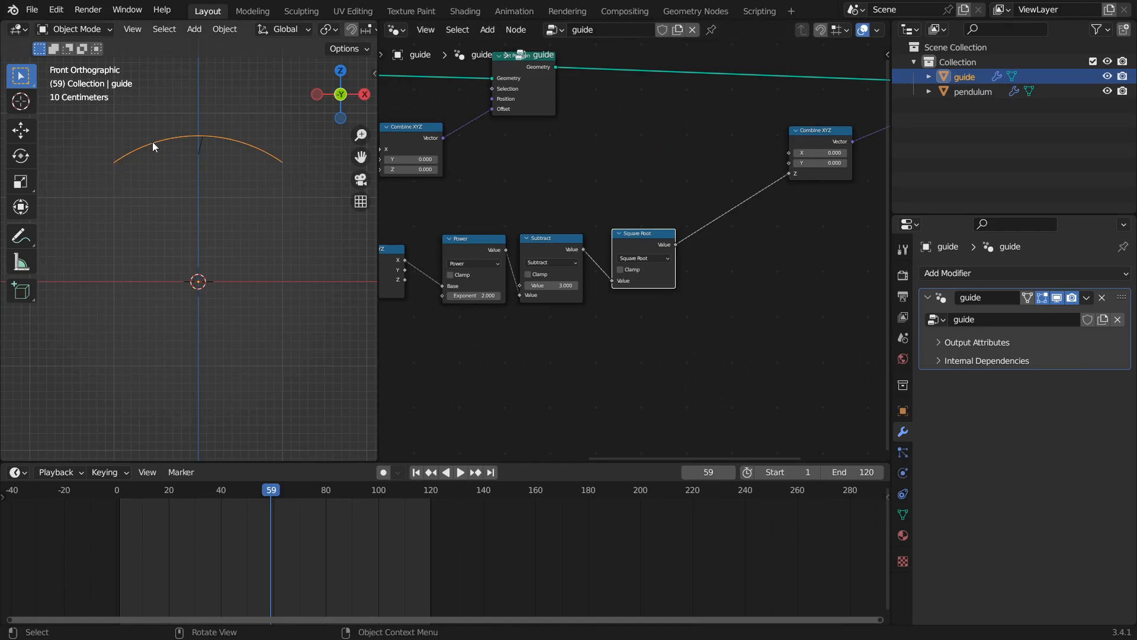
pyautogui.moveTo(275, 172); pyautogui.dragTo(276, 239, button='middle')
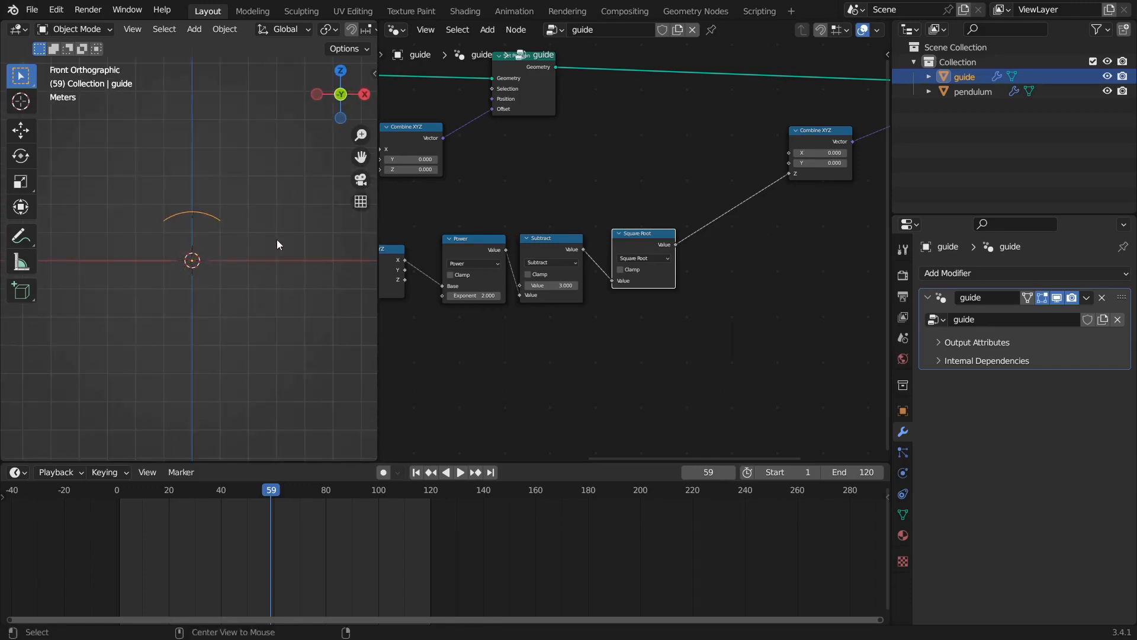
pyautogui.scroll(1, 635, 240)
# Step: Duplicate the Square Root node, insert the copy before Combine XYZ, change it to Multiply and set its second Value to -1
pyautogui.moveTo(638, 239)
pyautogui.mouseDown()
pyautogui.moveTo(646, 221)
pyautogui.moveTo(644, 230)
pyautogui.mouseUp()
pyautogui.hotkey('shift', 'd')
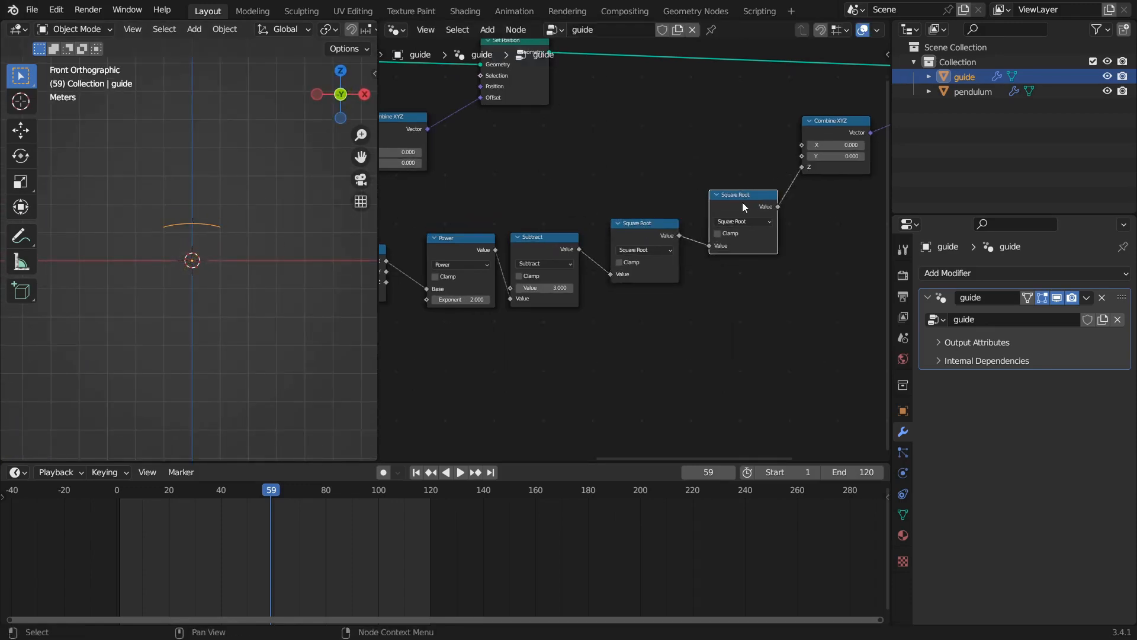
pyautogui.click(743, 202)
pyautogui.click(751, 221)
pyautogui.click(755, 268)
pyautogui.click(747, 257)
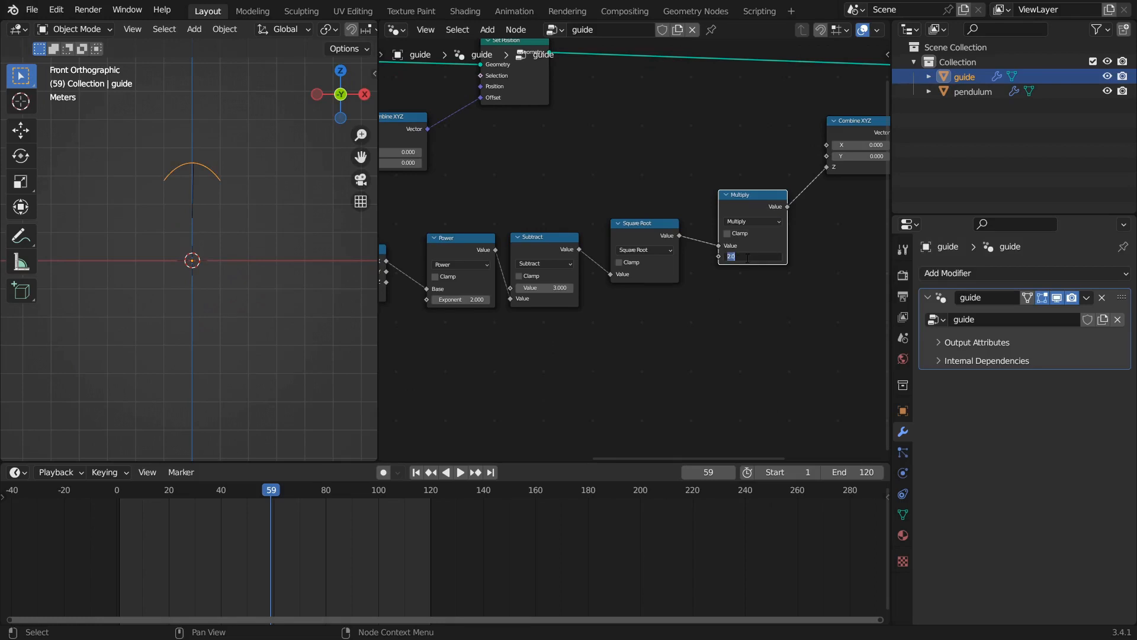
pyautogui.write('-1')
pyautogui.press('Return')
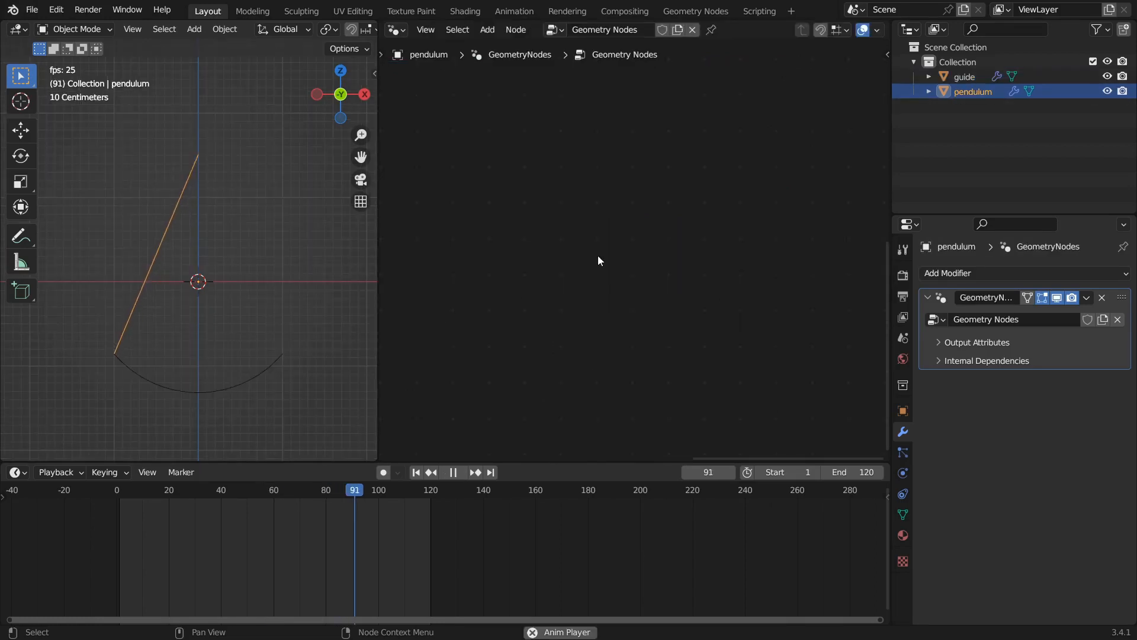
# Step: In the pendulum's node tree, move the Group Output closer and set the Curve Line's Start Z to 0 m
pyautogui.moveTo(598, 256); pyautogui.dragTo(819, 298, button='middle')
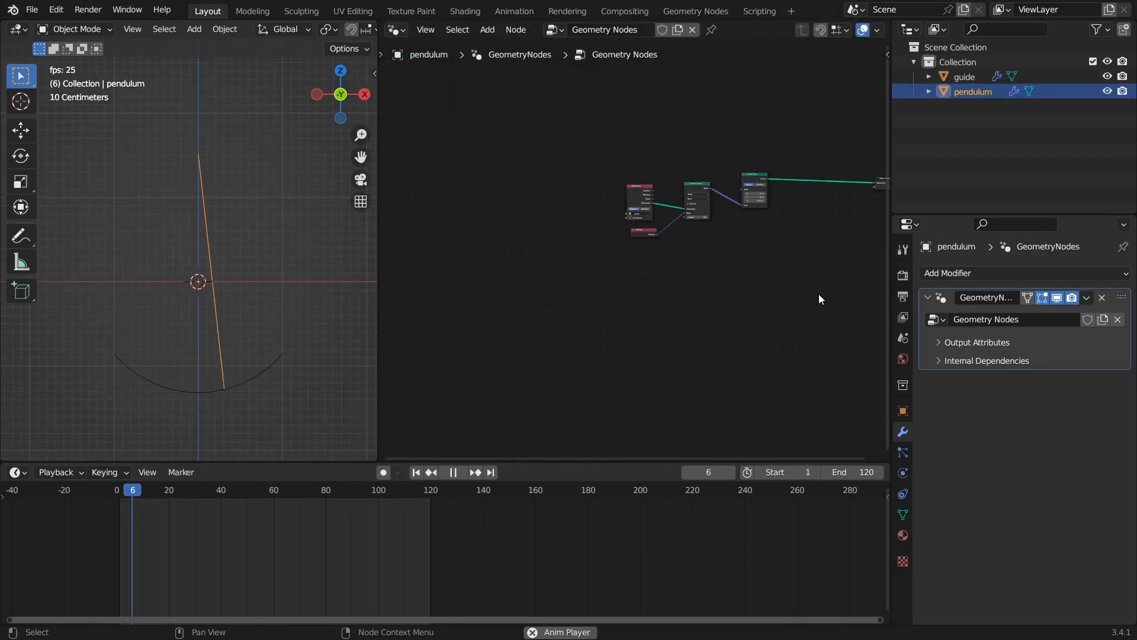
pyautogui.press('Home')
pyautogui.moveTo(821, 255); pyautogui.dragTo(720, 267)
pyautogui.moveTo(675, 301); pyautogui.dragTo(748, 302, button='middle')
pyautogui.scroll(7, 704, 323)
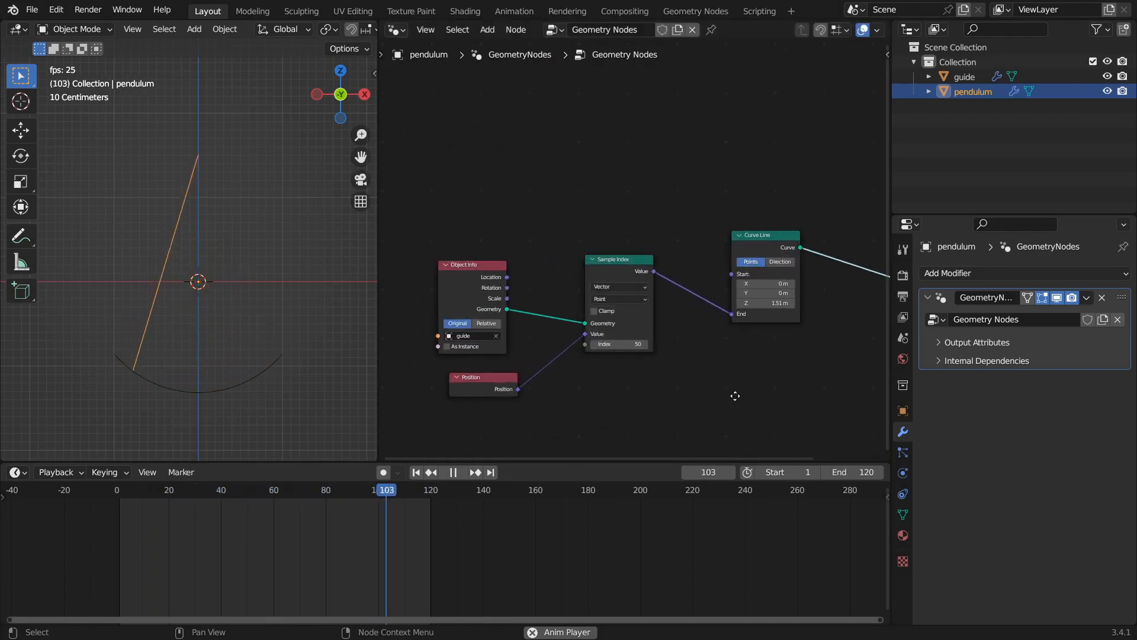
pyautogui.moveTo(735, 395); pyautogui.dragTo(706, 353, button='middle')
pyautogui.click(724, 260)
pyautogui.write('0')
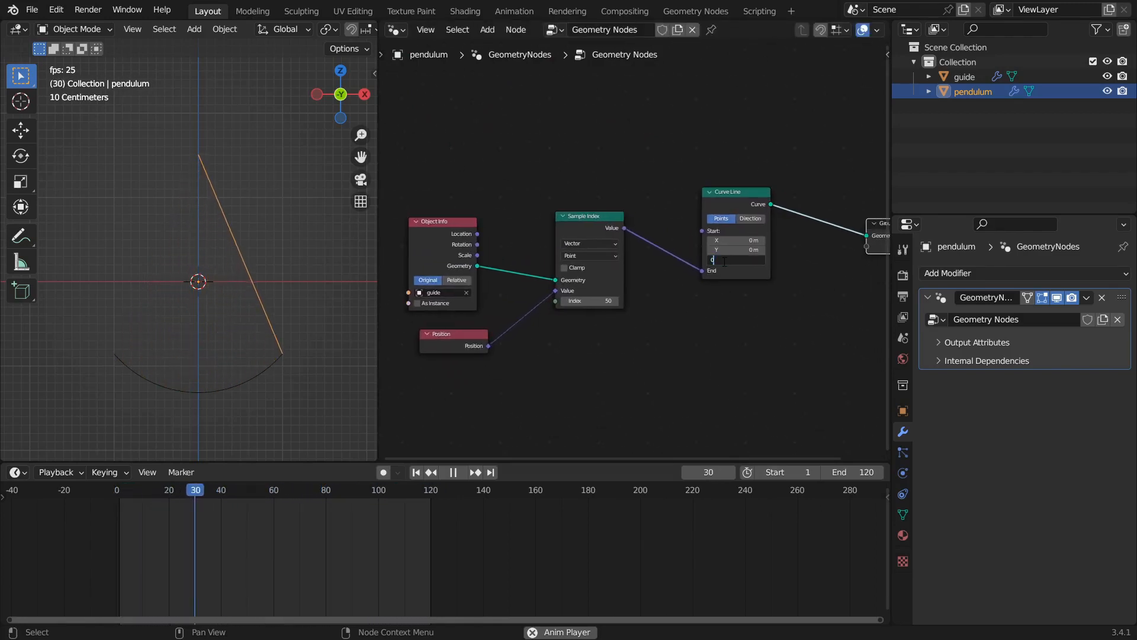
pyautogui.press('Return')
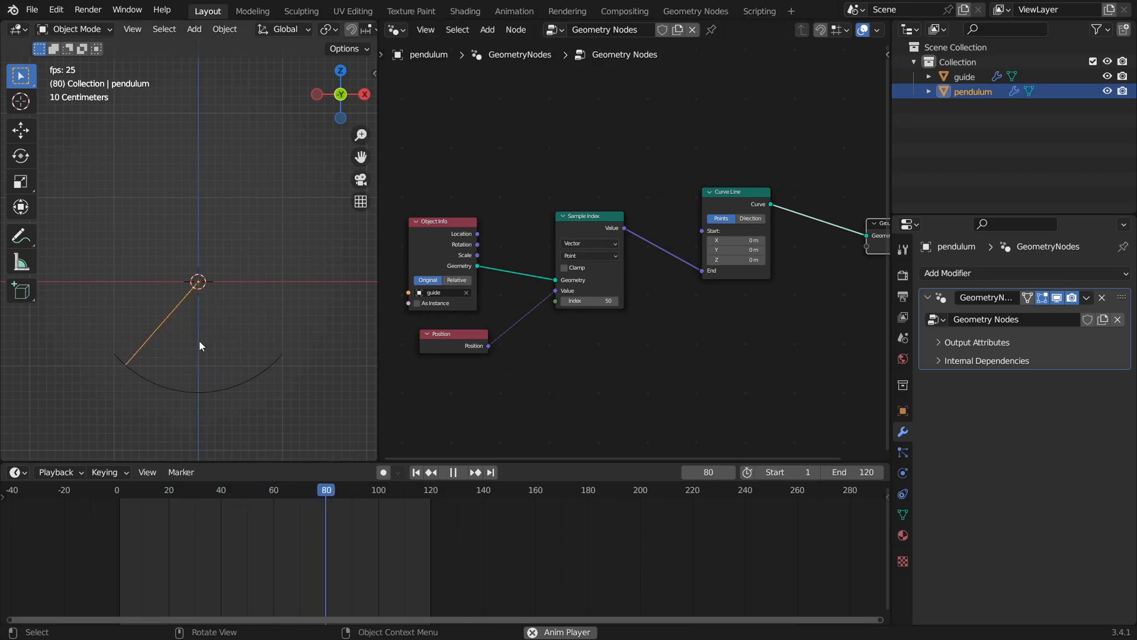
# Step: Select the guide object and set its Subtract node's first Value to 5.820
pyautogui.click(212, 358)
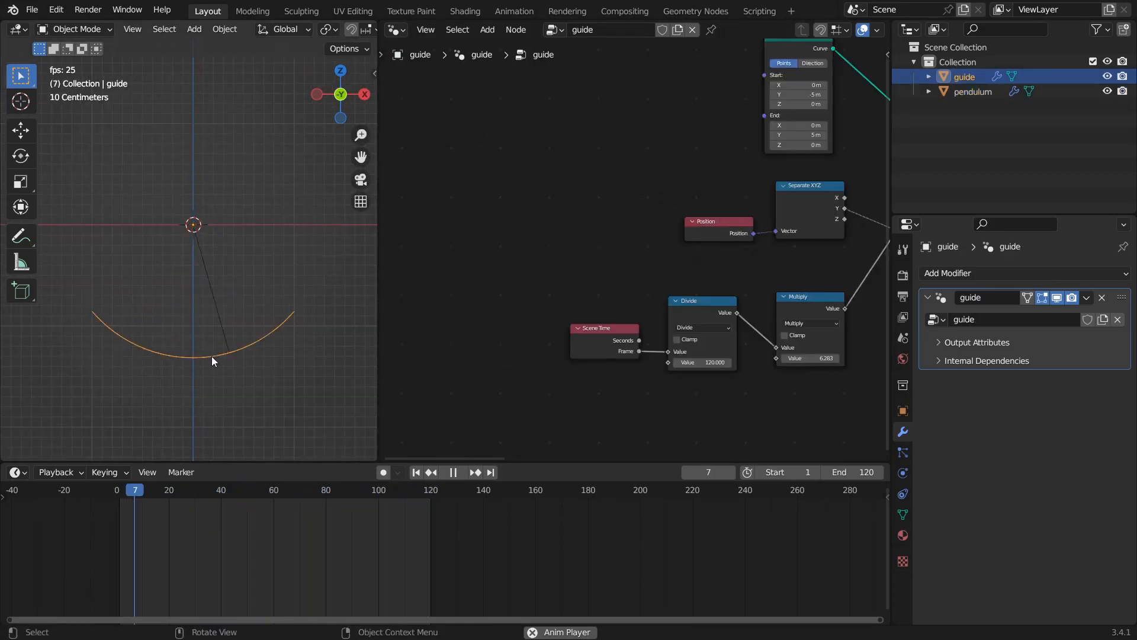
pyautogui.click(197, 308)
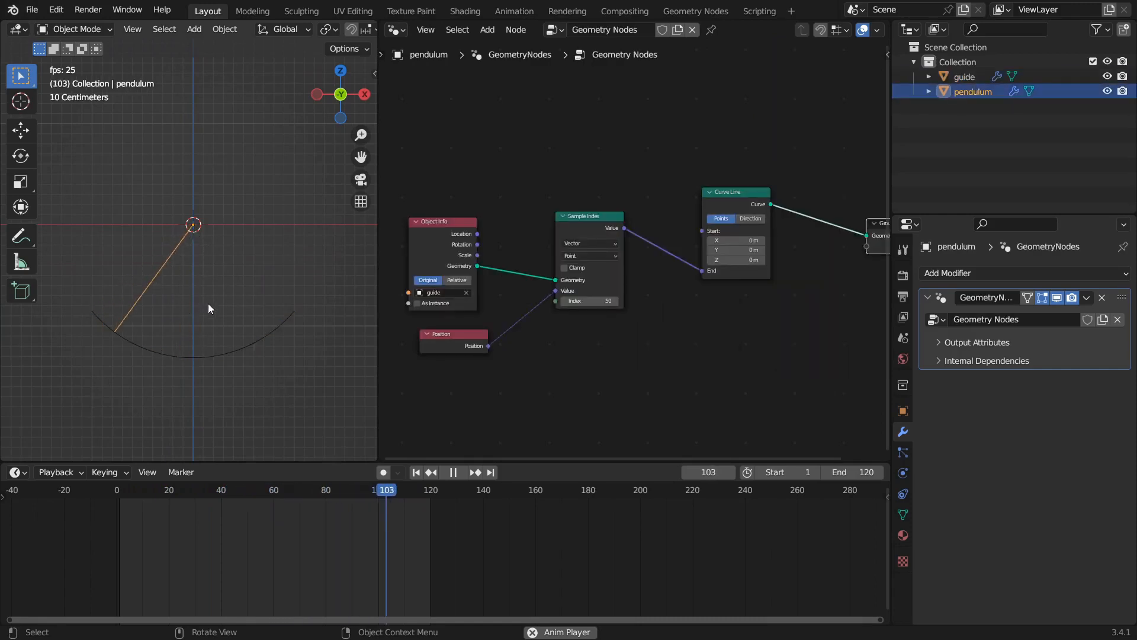
pyautogui.click(199, 353)
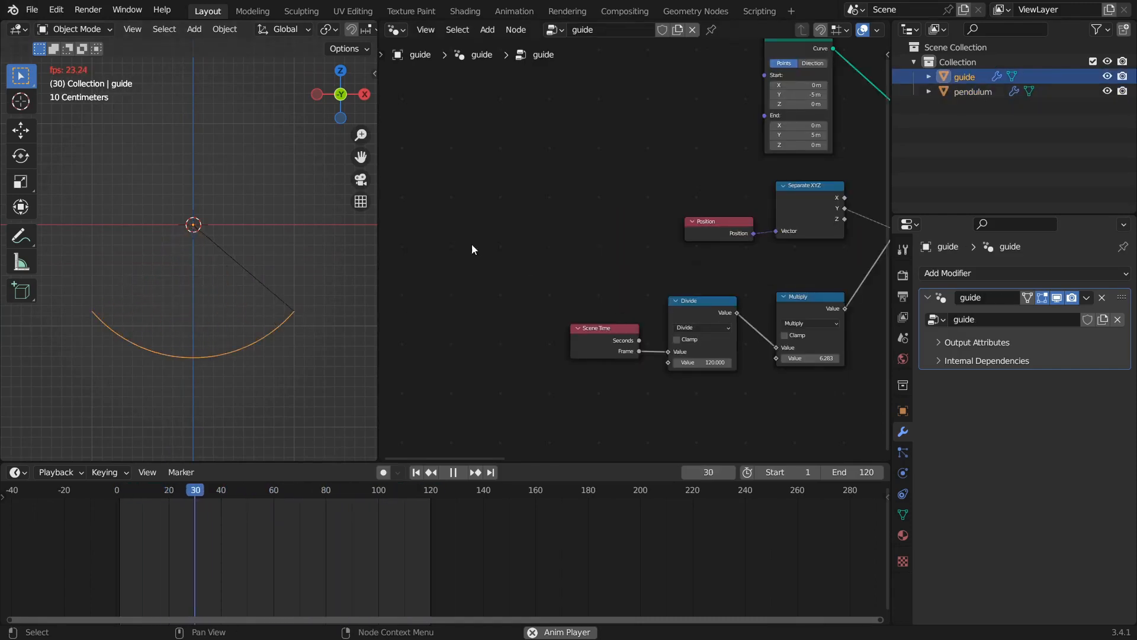
pyautogui.scroll(-5, 574, 218)
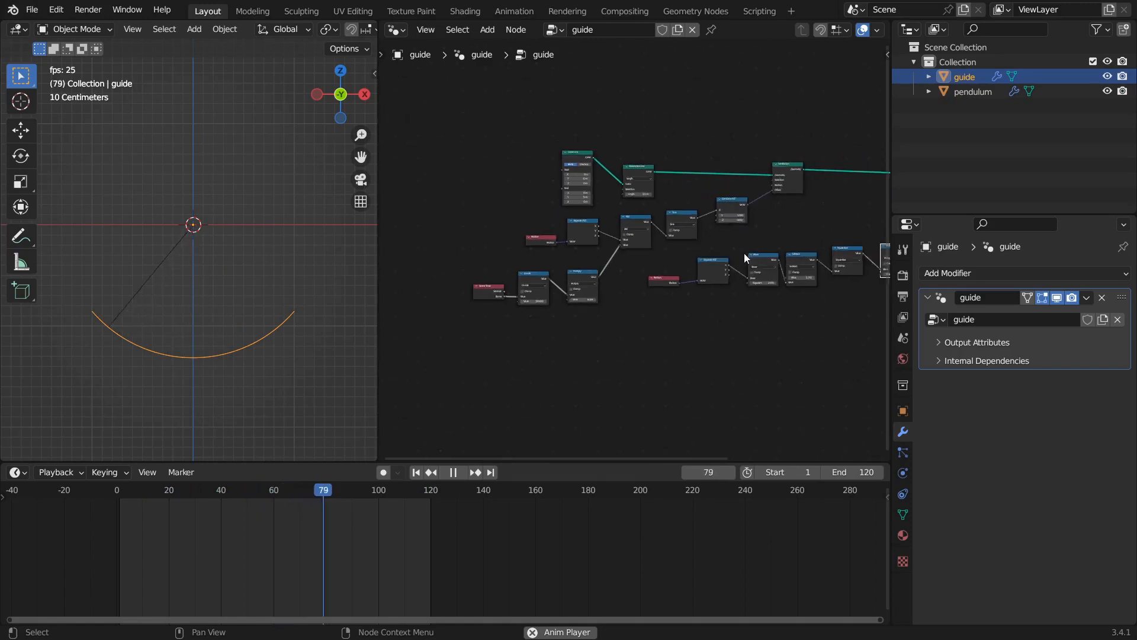
pyautogui.scroll(2, 744, 253)
pyautogui.scroll(3, 659, 292)
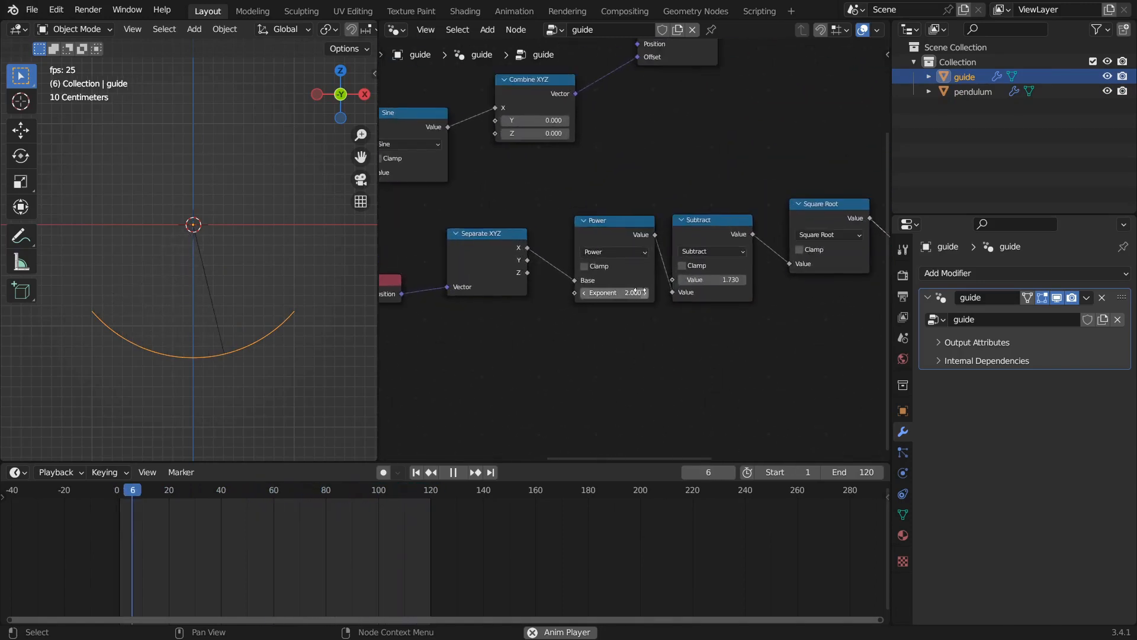
pyautogui.scroll(-2, 727, 334)
pyautogui.moveTo(642, 232); pyautogui.dragTo(712, 231)
pyautogui.scroll(-6, 107, 299)
pyautogui.keyDown('shift'); pyautogui.moveTo(140, 306); pyautogui.dragTo(136, 293, button='middle'); pyautogui.keyUp('shift')
pyautogui.scroll(2, 687, 341)
pyautogui.moveTo(663, 234)
pyautogui.mouseDown()
pyautogui.moveTo(693, 233)
pyautogui.moveTo(616, 233)
pyautogui.moveTo(705, 233)
pyautogui.moveTo(663, 233)
pyautogui.mouseUp()
pyautogui.scroll(6, 184, 292)
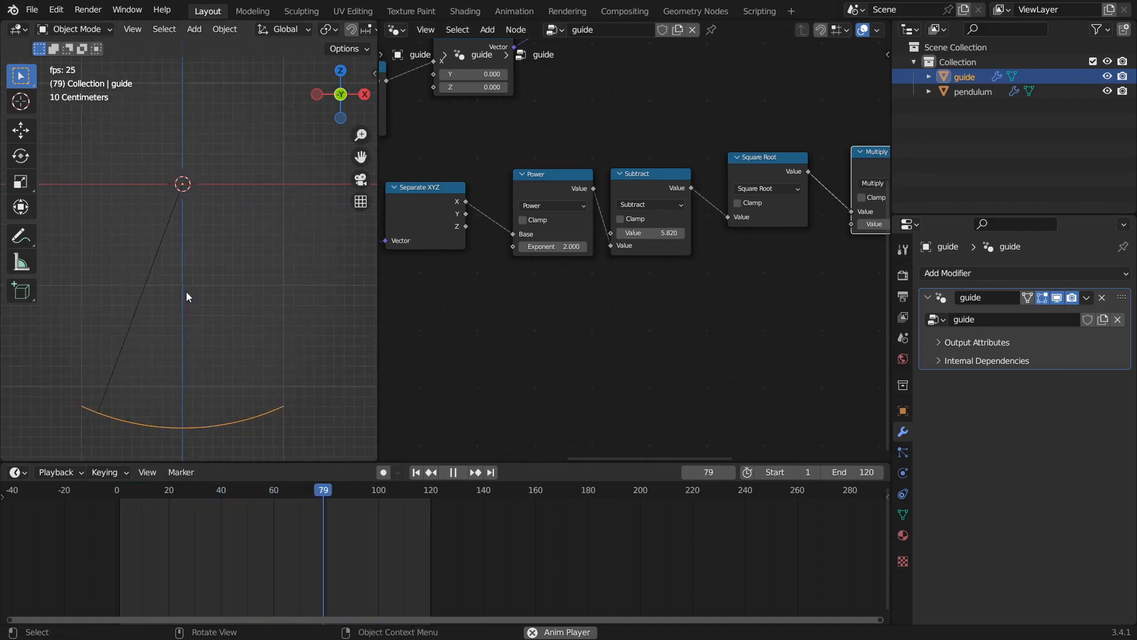
# Step: Examine the guide curve and the pendulum line from several angles, stopping the animation playback
pyautogui.moveTo(188, 368); pyautogui.dragTo(182, 325, button='middle')
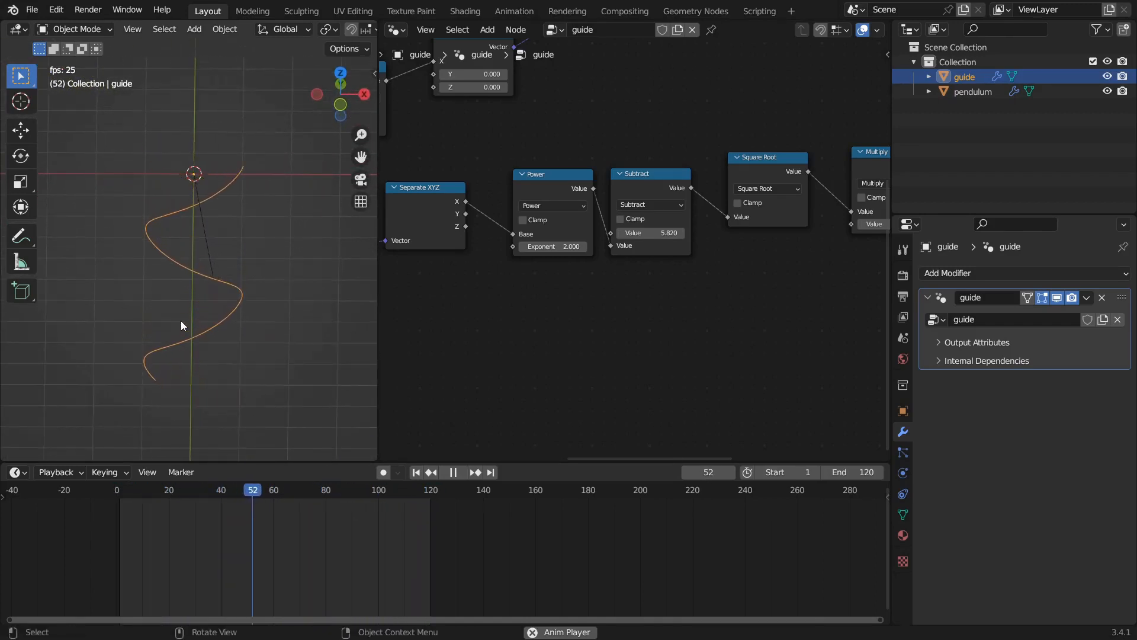
pyautogui.moveTo(181, 325); pyautogui.dragTo(206, 342, button='middle')
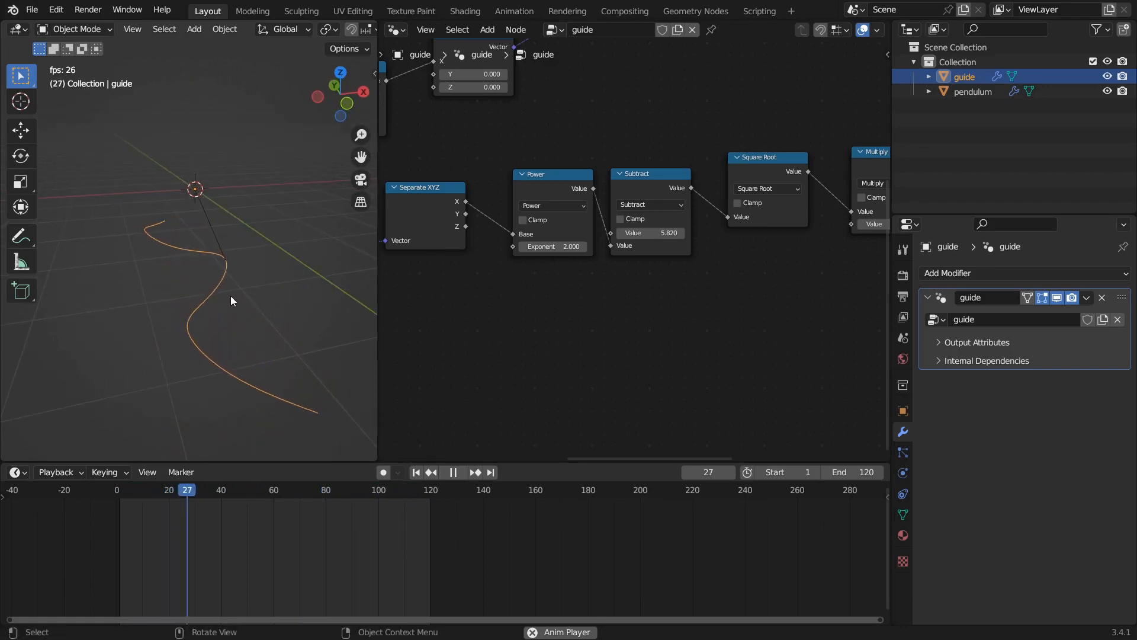
pyautogui.press('space')
pyautogui.moveTo(296, 361); pyautogui.dragTo(201, 358, button='middle')
pyautogui.moveTo(194, 317); pyautogui.dragTo(189, 181, button='middle')
pyautogui.click(201, 183)
pyautogui.moveTo(201, 220); pyautogui.dragTo(197, 253, button='middle')
pyautogui.click(201, 305)
pyautogui.moveTo(198, 304); pyautogui.dragTo(235, 290, button='middle')
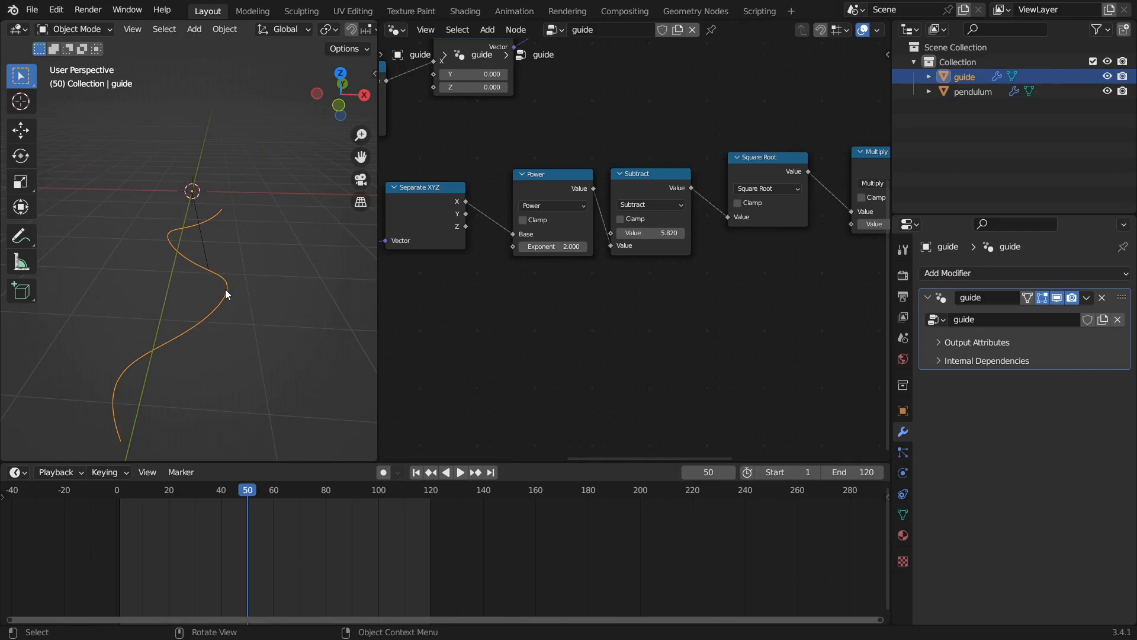
pyautogui.moveTo(226, 290); pyautogui.dragTo(184, 243, button='middle')
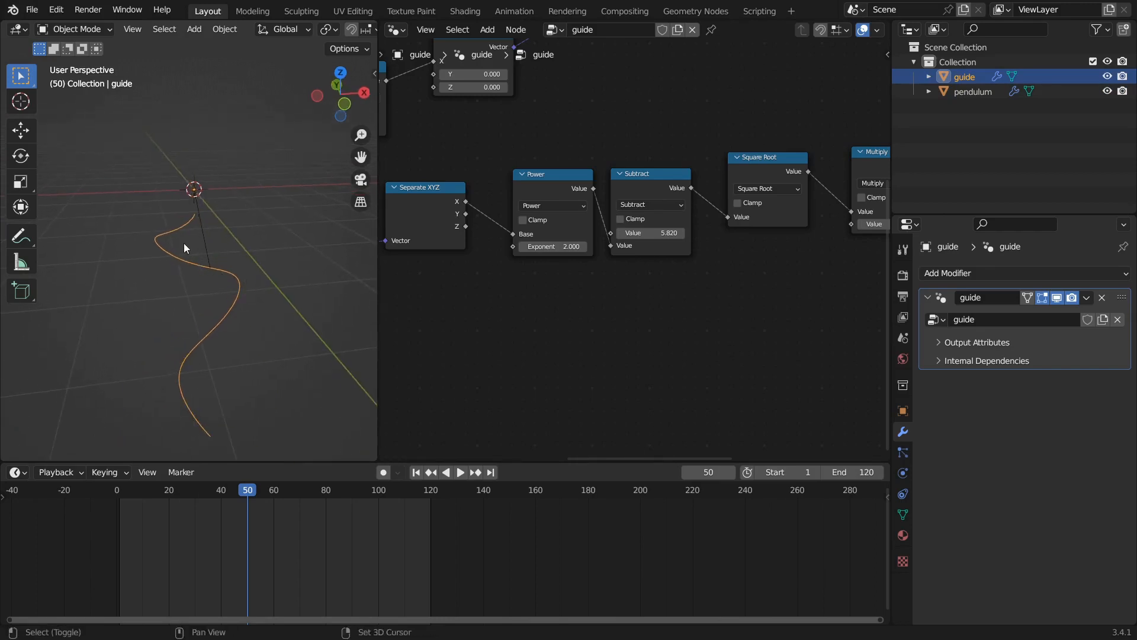
# Step: Add a cube at the world origin and rename it pendulum_geometry
pyautogui.hotkey('shift', 'a')
pyautogui.moveTo(184, 243)
pyautogui.click(228, 258)
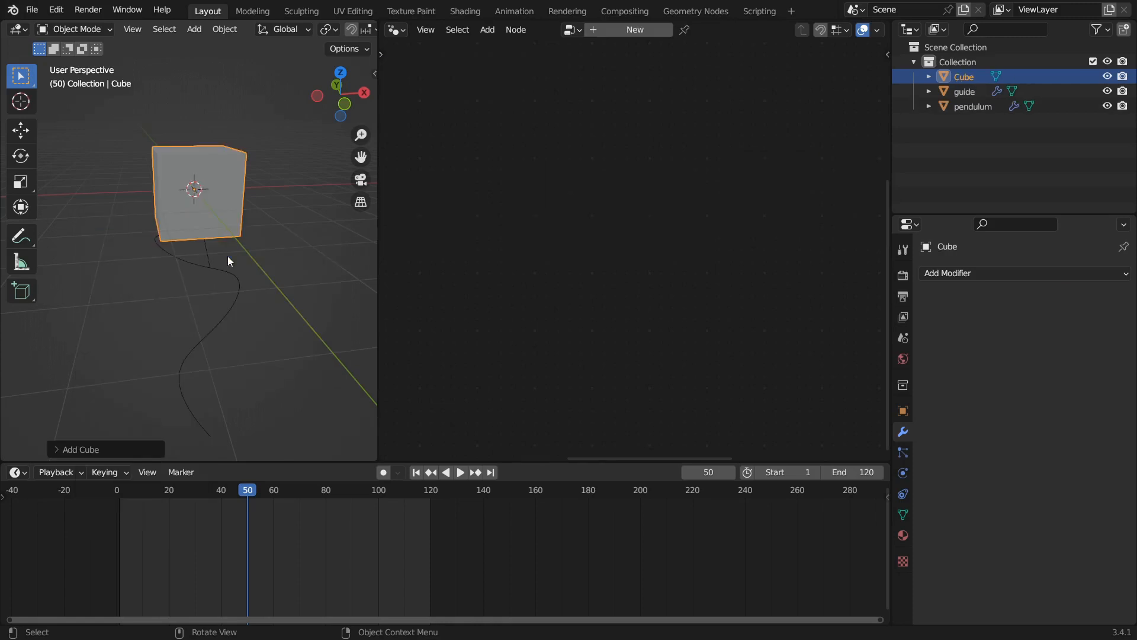
pyautogui.doubleClick(970, 78)
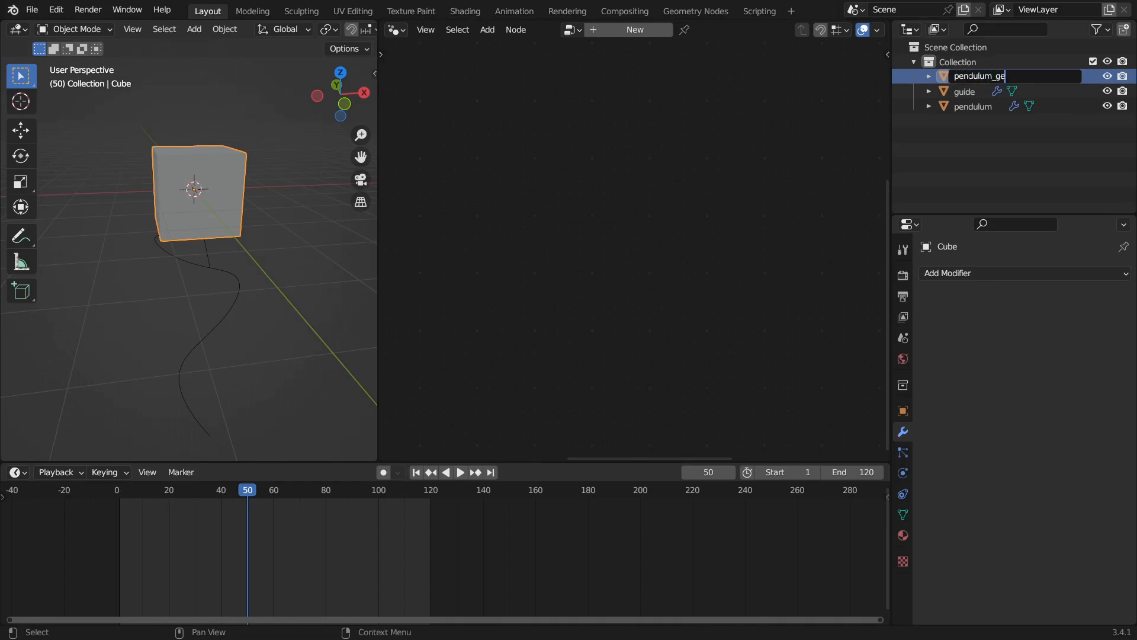
pyautogui.write('y')
pyautogui.press('Return')
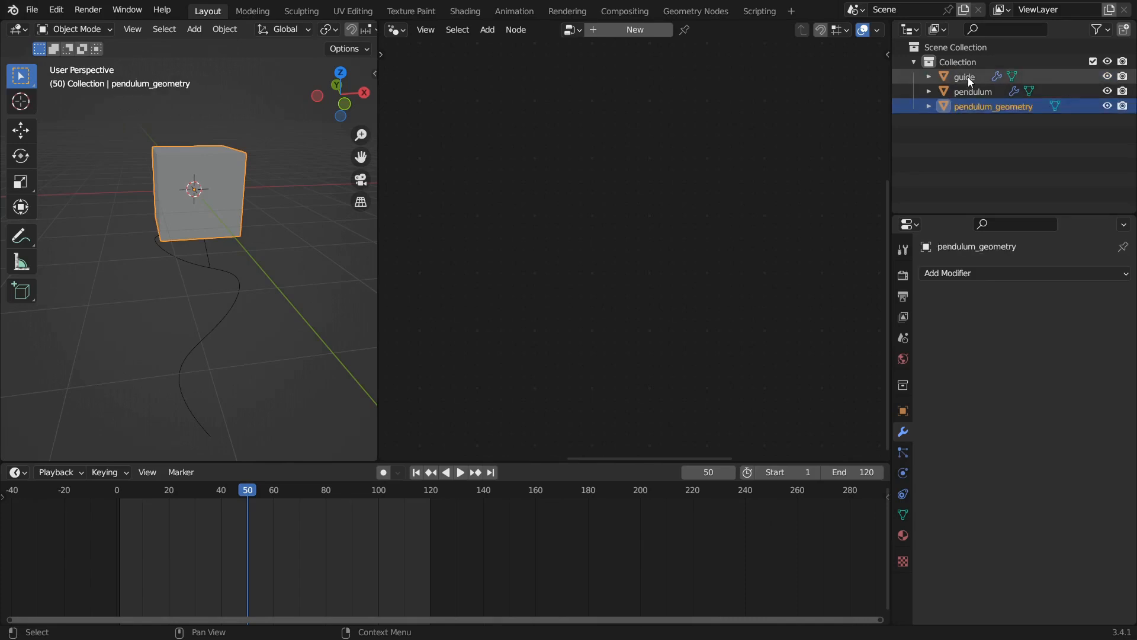
# Step: Duplicate the pendulum_geometry cube in place, rename the copy track and hide it in the viewport
pyautogui.hotkey('shift', 'd')
pyautogui.rightClick(269, 214)
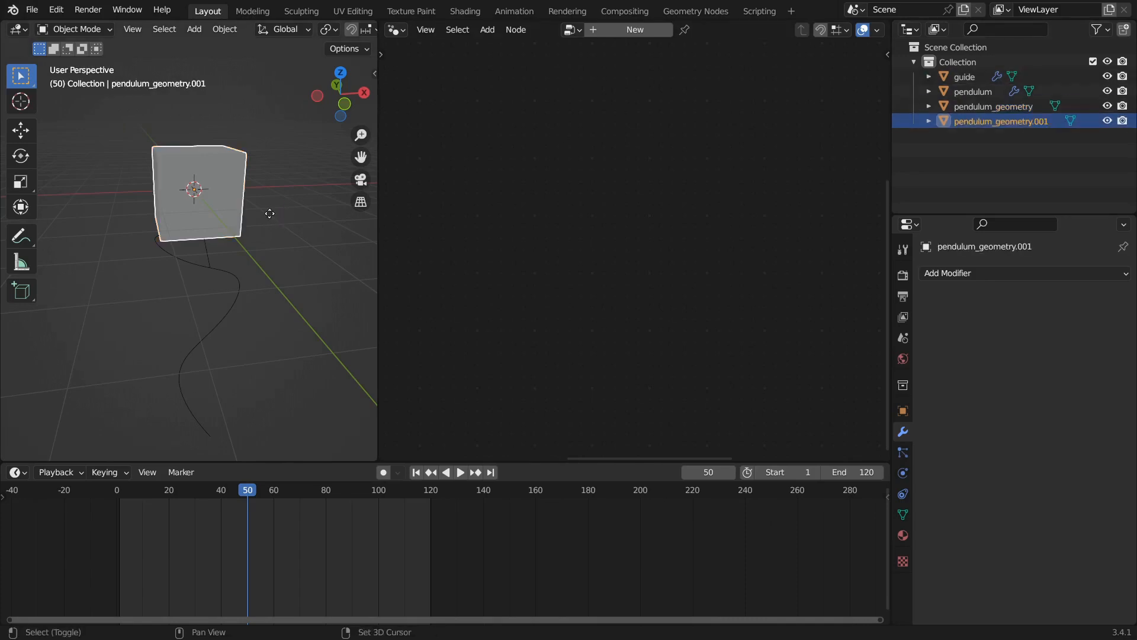
pyautogui.doubleClick(985, 120)
pyautogui.hotkey('ctrl', 'c')
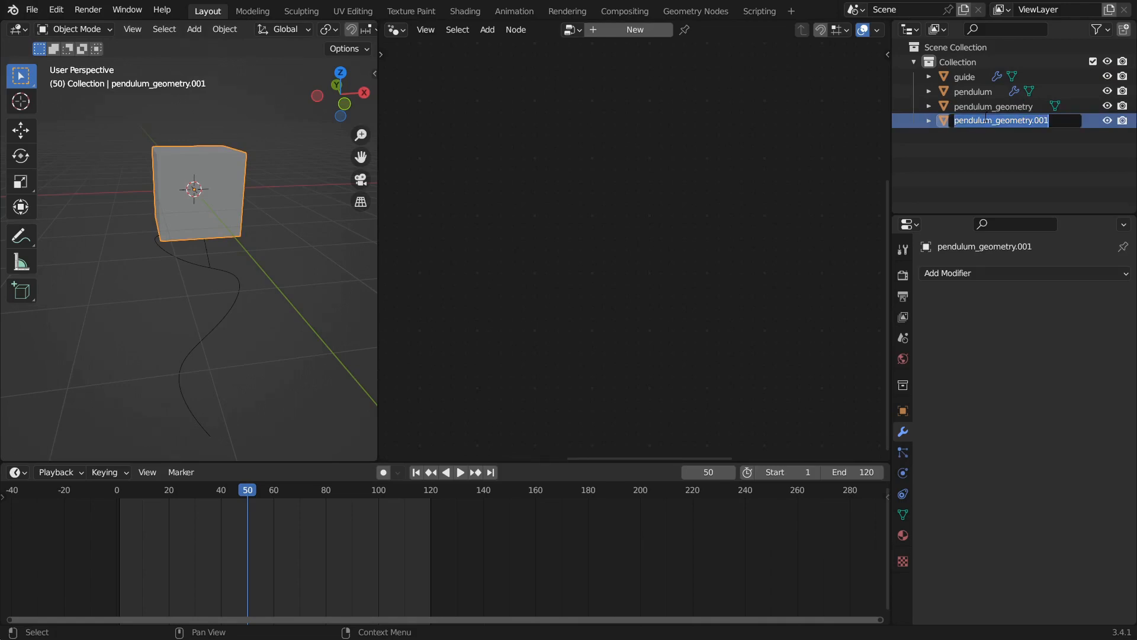
pyautogui.write('track')
pyautogui.press('Return')
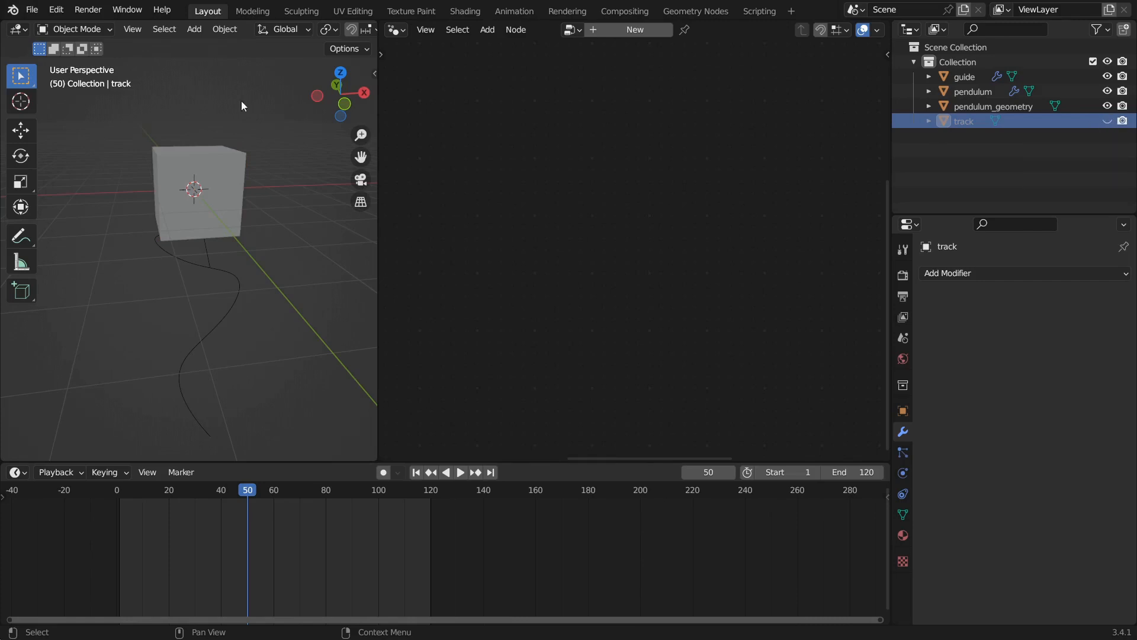
# Step: Add a Geometry Nodes modifier with a new node group to the pendulum_geometry cube
pyautogui.click(201, 154)
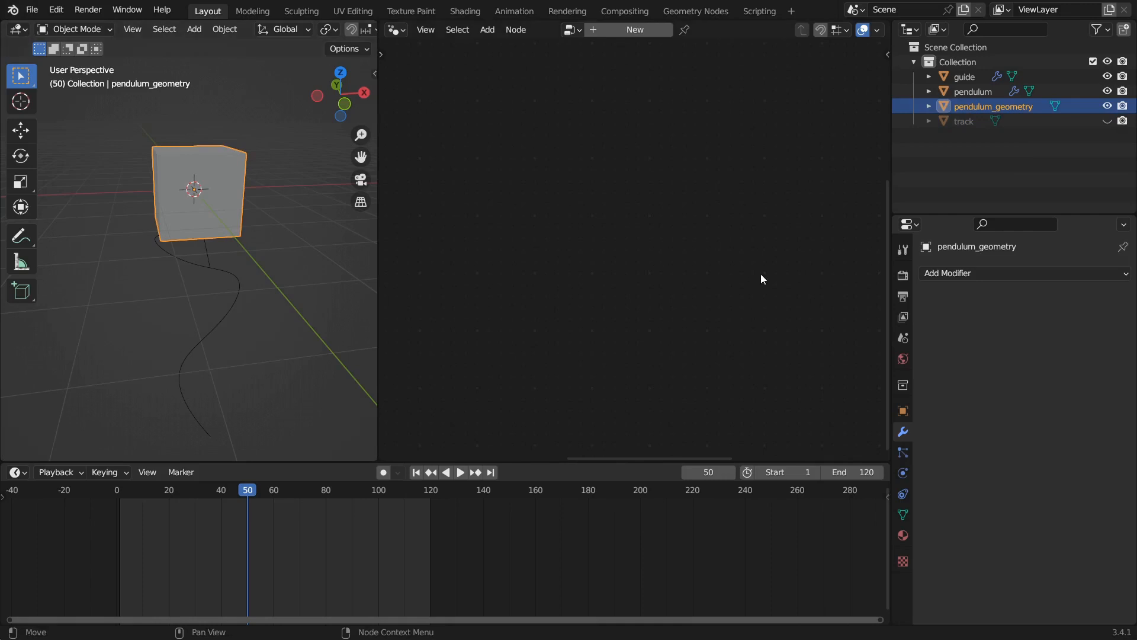
pyautogui.click(1042, 273)
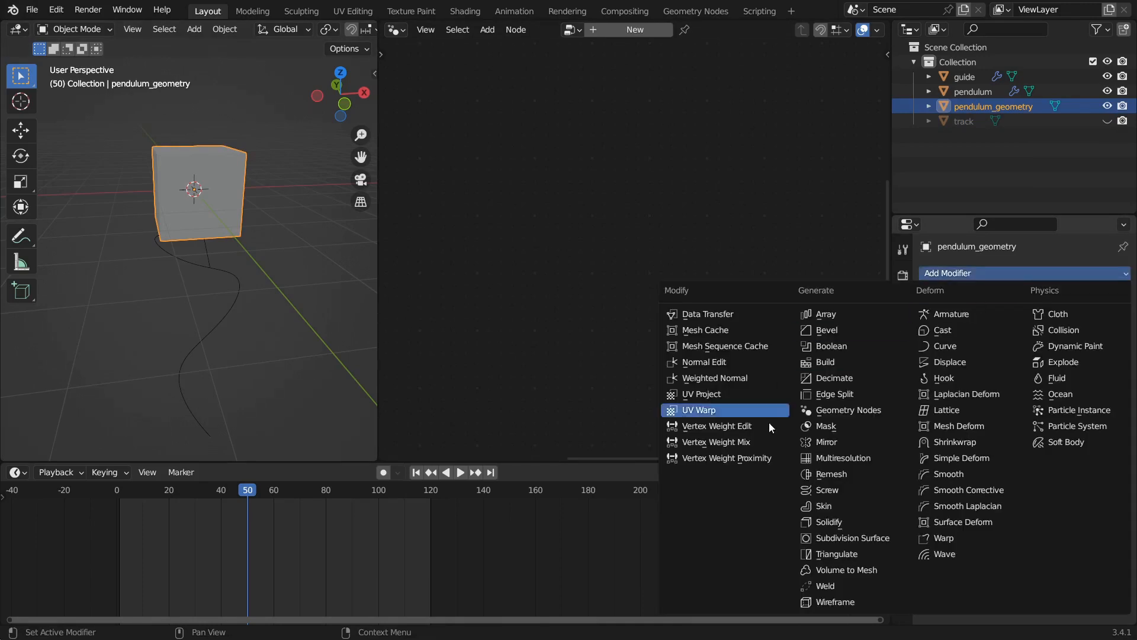
pyautogui.click(852, 411)
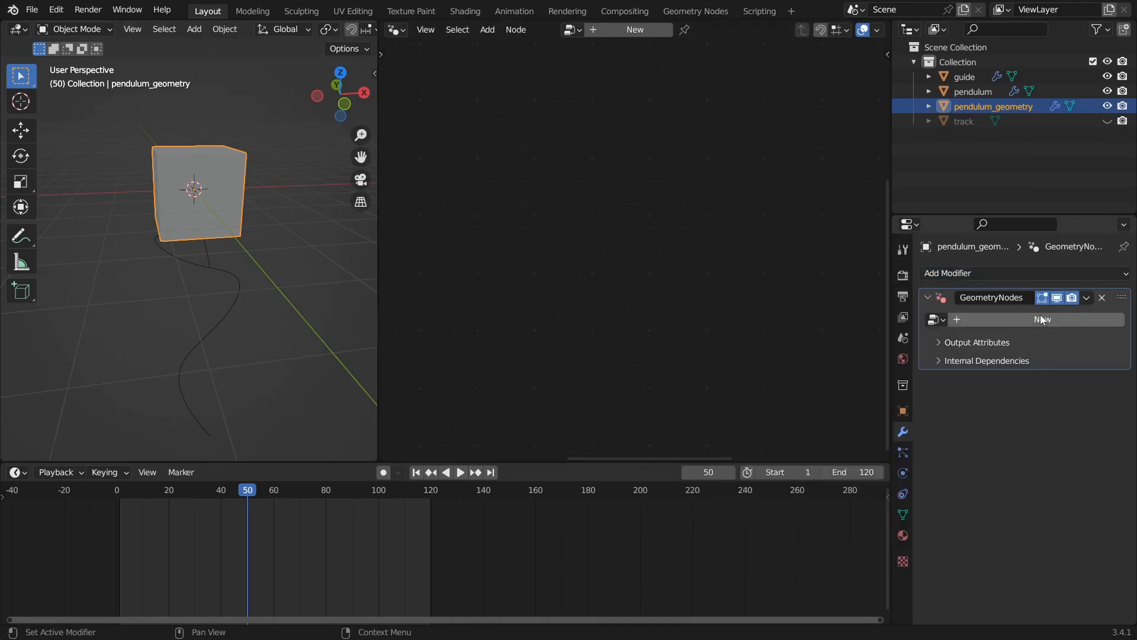
pyautogui.click(1021, 321)
pyautogui.press('Home')
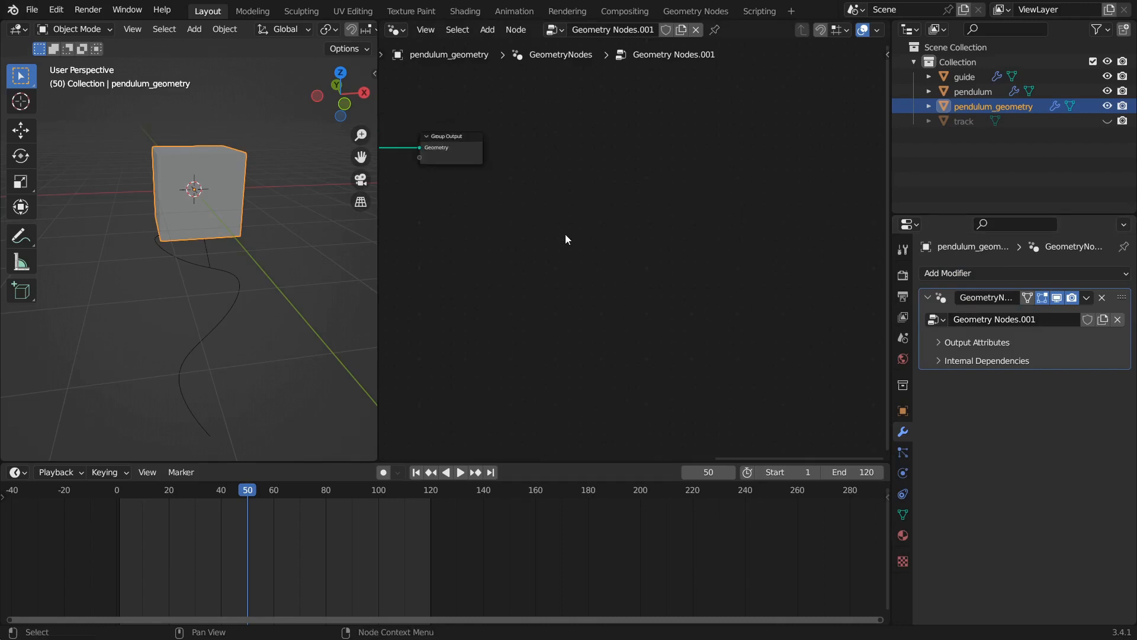
# Step: Name both the new node group and its modifier pendulum_geometry
pyautogui.click(1022, 322)
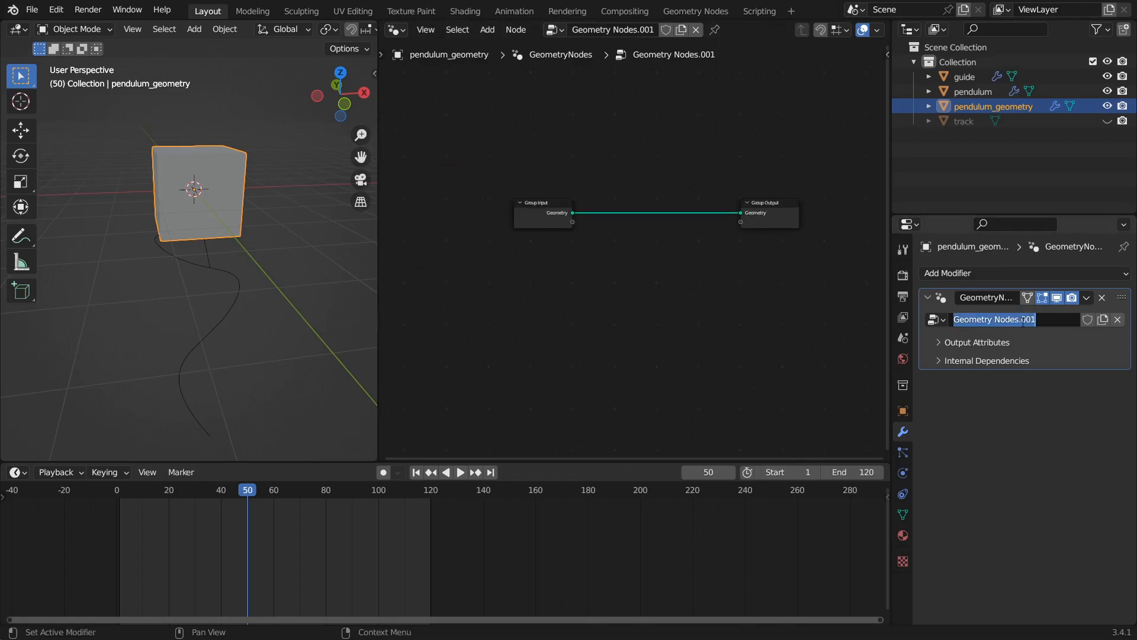
pyautogui.write('pendulum')
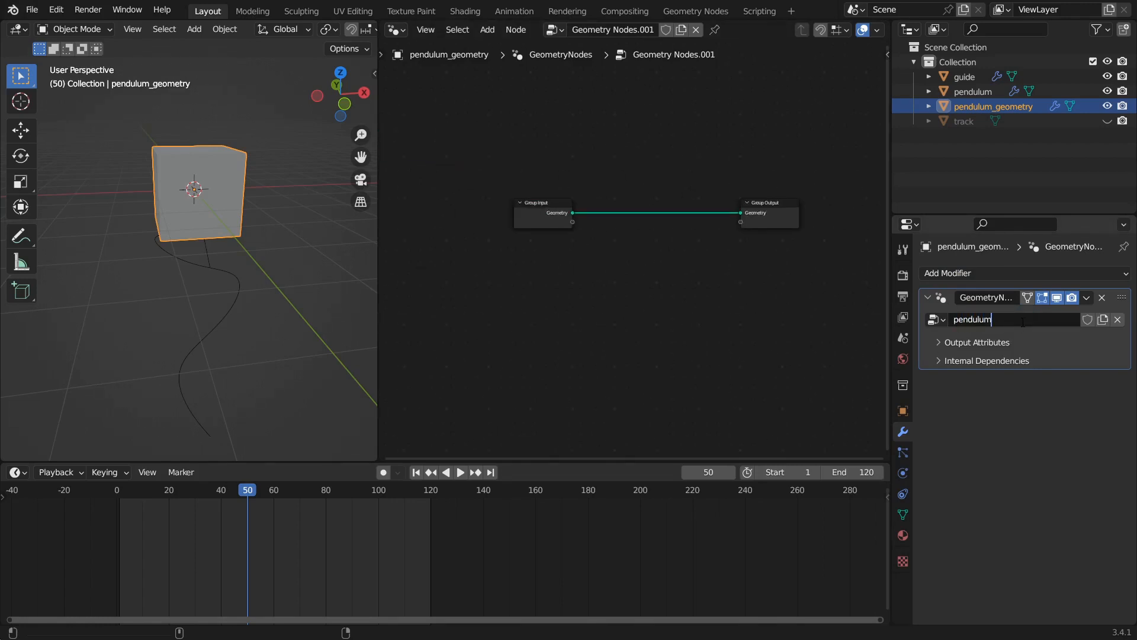
pyautogui.write('_geometry')
pyautogui.press('Return')
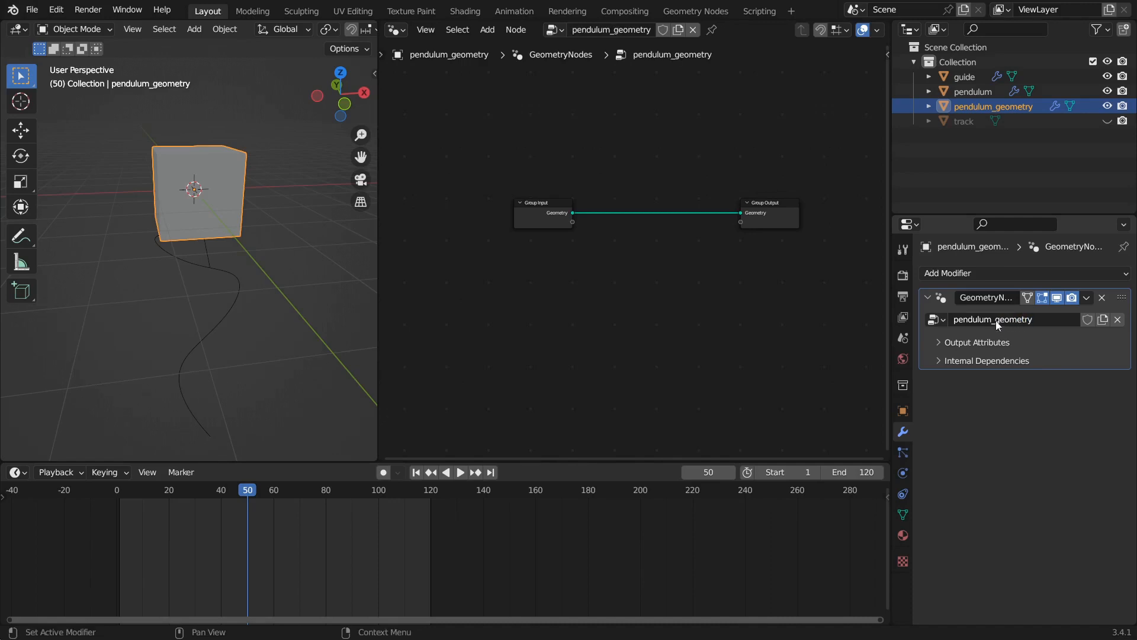
pyautogui.hotkey('ctrl', 'v')
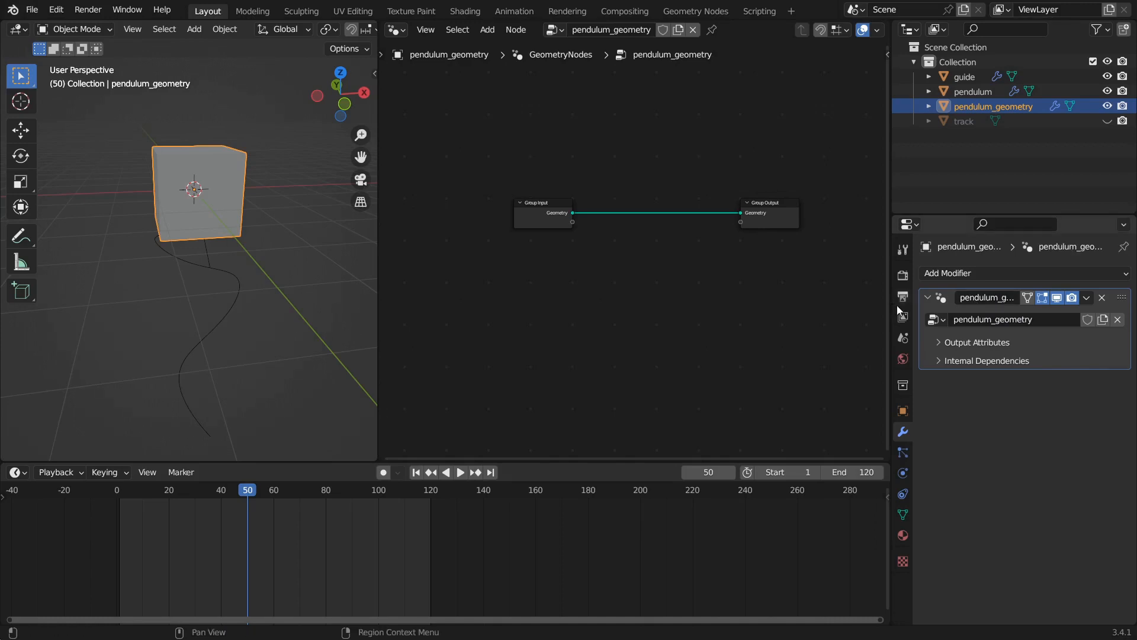
pyautogui.moveTo(545, 273); pyautogui.dragTo(575, 262, button='middle')
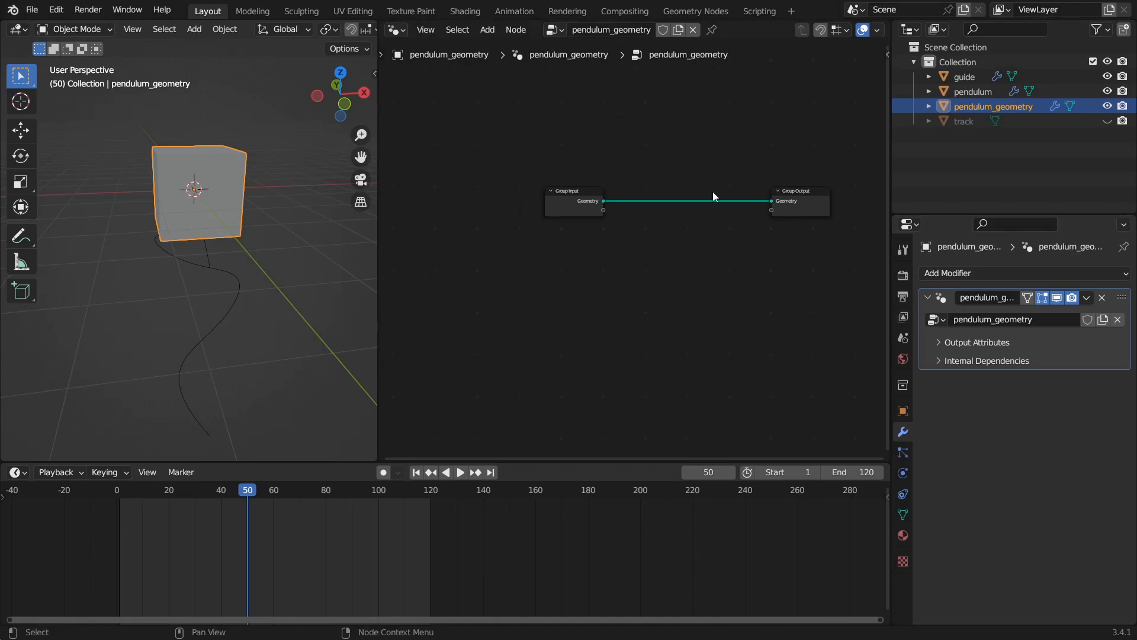
# Step: Add an Object Info node to the pendulum_geometry node tree and delete the Group Input node
pyautogui.click(969, 94)
pyautogui.click(976, 106)
pyautogui.hotkey('shift', 'a')
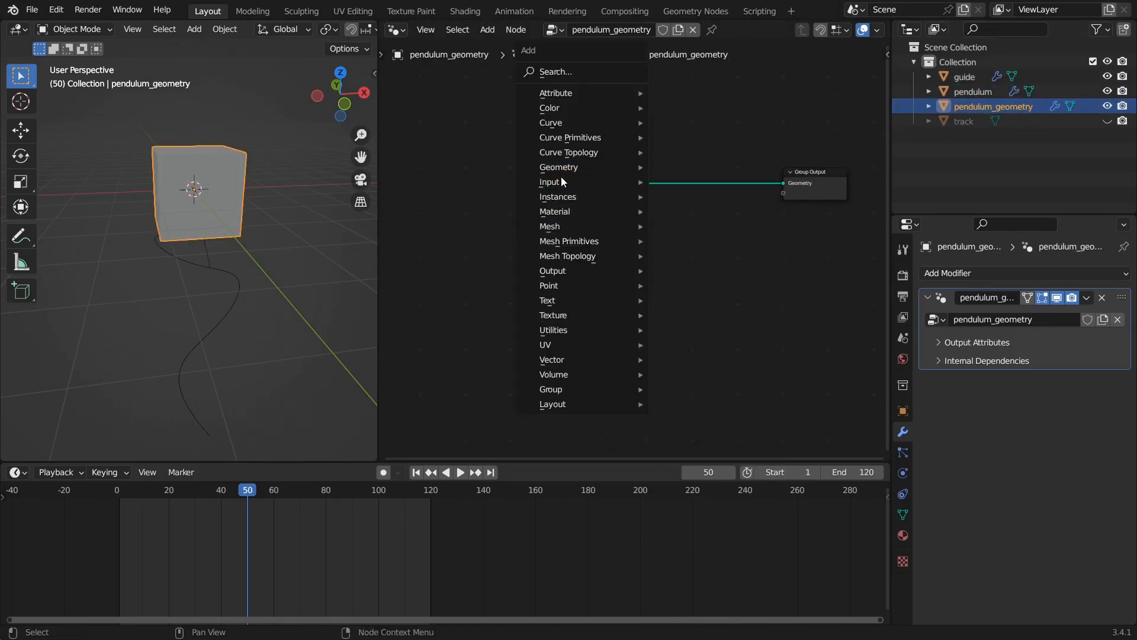
pyautogui.moveTo(559, 180)
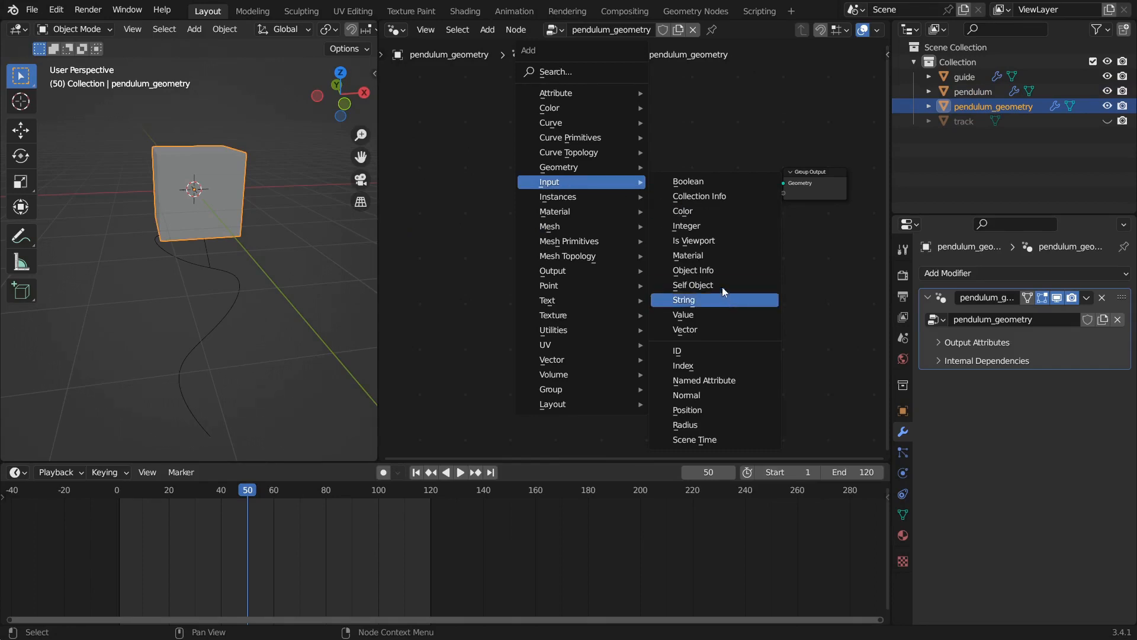
pyautogui.click(696, 271)
pyautogui.click(542, 260)
pyautogui.click(579, 178)
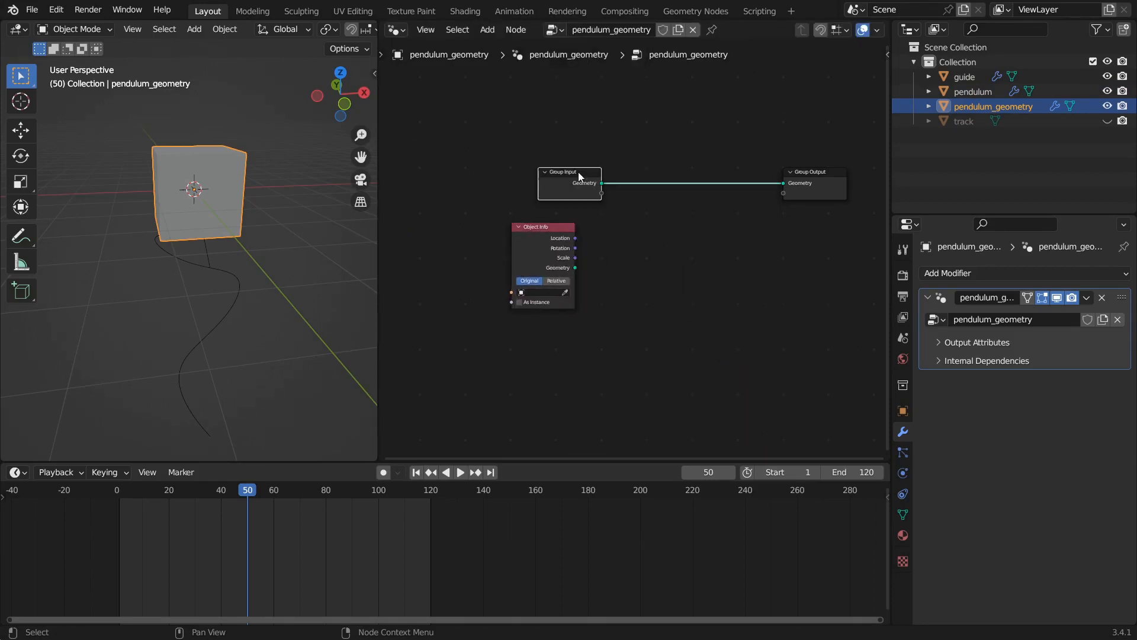
pyautogui.press('x')
# Step: Move the Object Info node into the freed spot, set its object to pendulum and link its Geometry to the Group Output
pyautogui.moveTo(551, 247); pyautogui.dragTo(574, 195)
pyautogui.scroll(3, 578, 200)
pyautogui.click(553, 238)
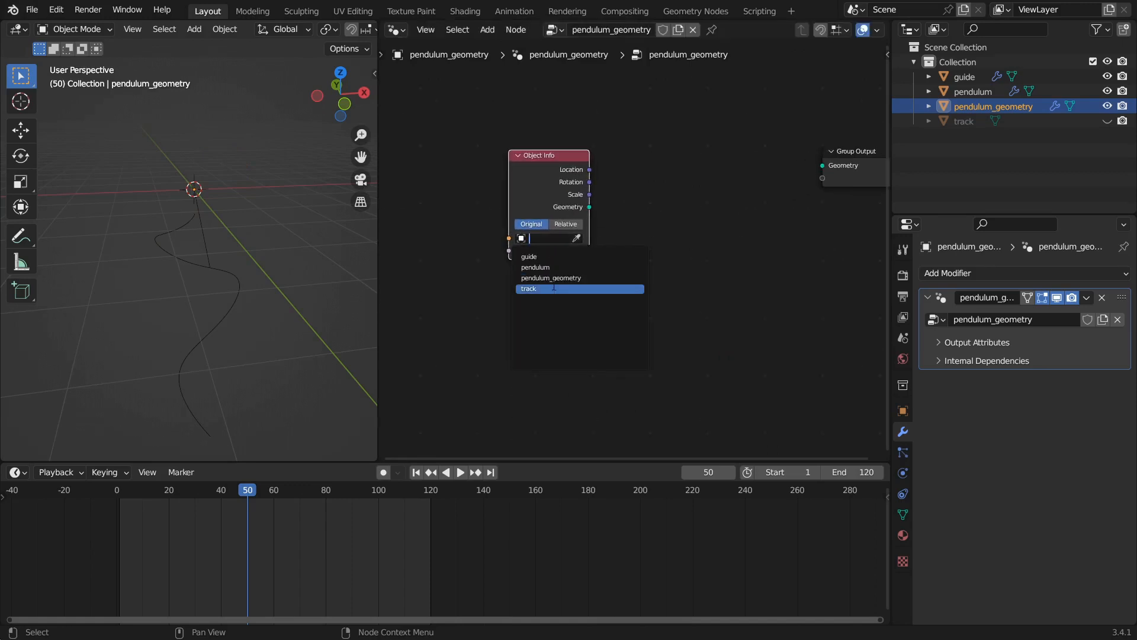
pyautogui.click(550, 269)
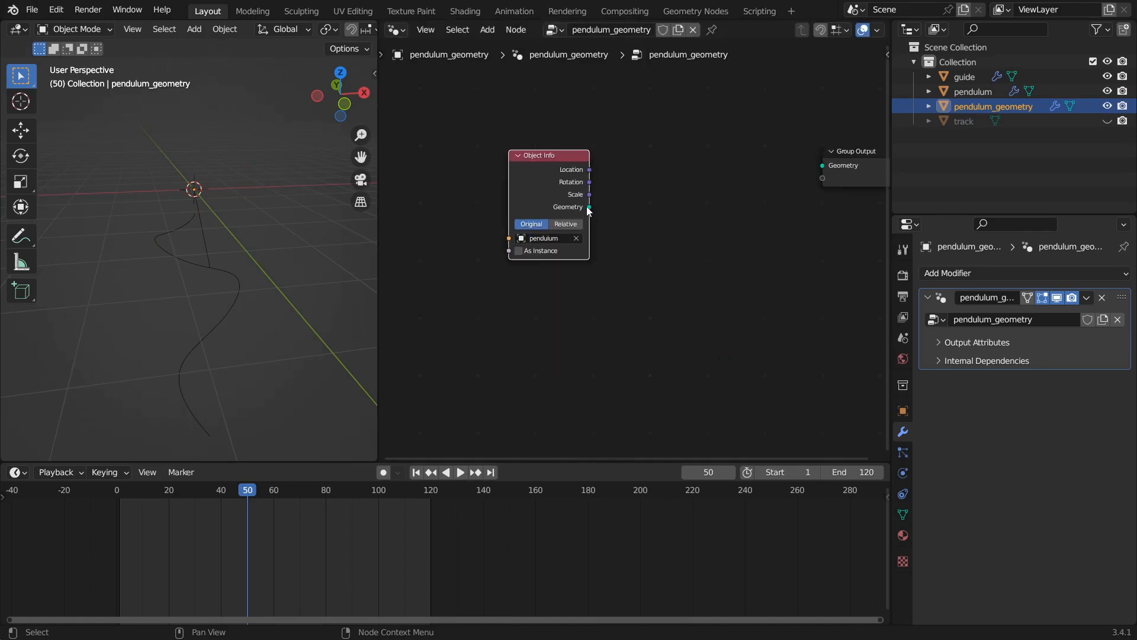
pyautogui.moveTo(589, 211); pyautogui.dragTo(472, 248, button='middle')
pyautogui.moveTo(469, 230); pyautogui.dragTo(701, 188)
# Step: Add an Ico Sphere node above the Object Info node
pyautogui.moveTo(249, 242)
pyautogui.mouseDown(button='middle')
pyautogui.moveTo(235, 268)
pyautogui.moveTo(215, 222)
pyautogui.moveTo(239, 290)
pyautogui.moveTo(237, 240)
pyautogui.mouseUp(button='middle')
pyautogui.press('KP_1')
pyautogui.scroll(3, 241, 293)
pyautogui.moveTo(559, 215); pyautogui.dragTo(568, 204, button='middle')
pyautogui.moveTo(494, 162); pyautogui.dragTo(554, 211, button='middle')
pyautogui.moveTo(549, 138); pyautogui.dragTo(555, 221, button='middle')
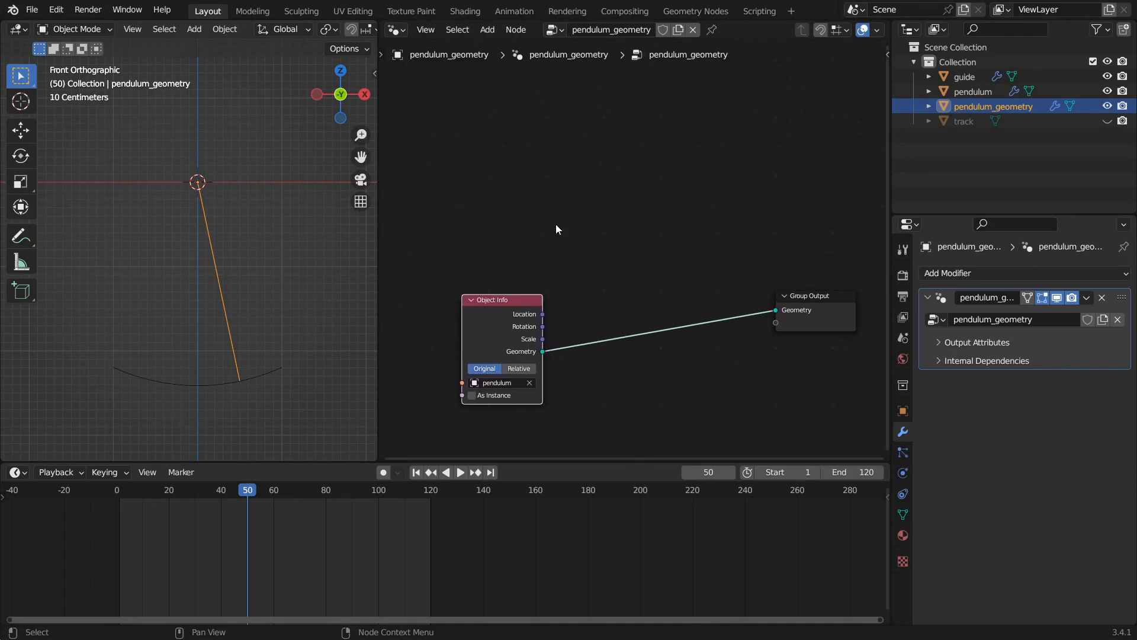
pyautogui.scroll(2, 556, 221)
pyautogui.hotkey('shift', 'a')
pyautogui.moveTo(517, 182)
pyautogui.moveTo(485, 126)
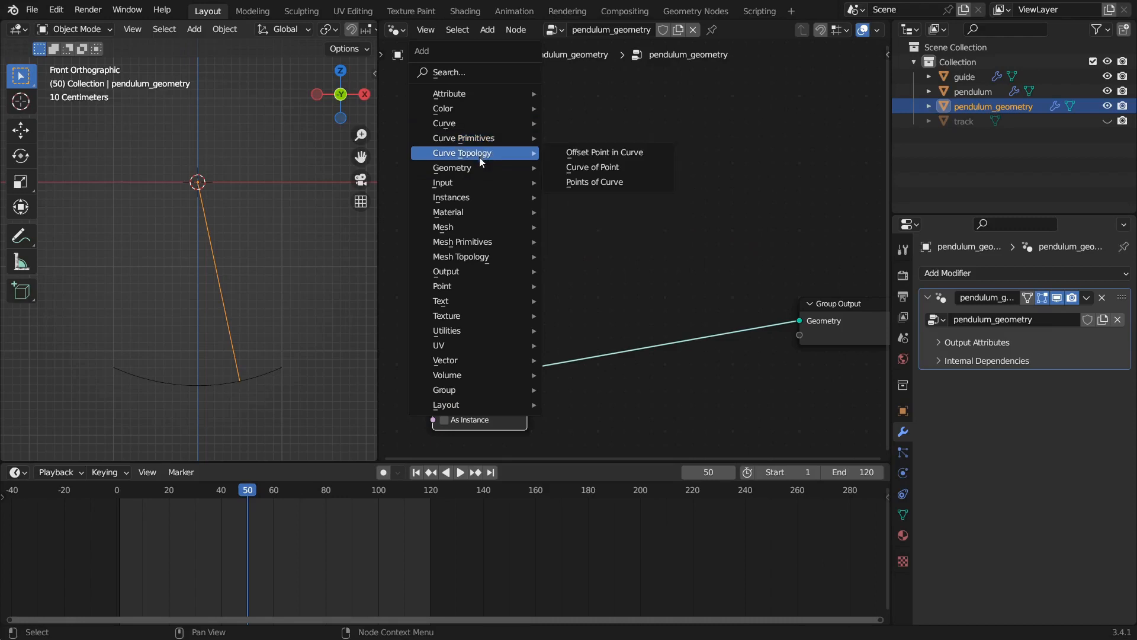
pyautogui.moveTo(455, 241)
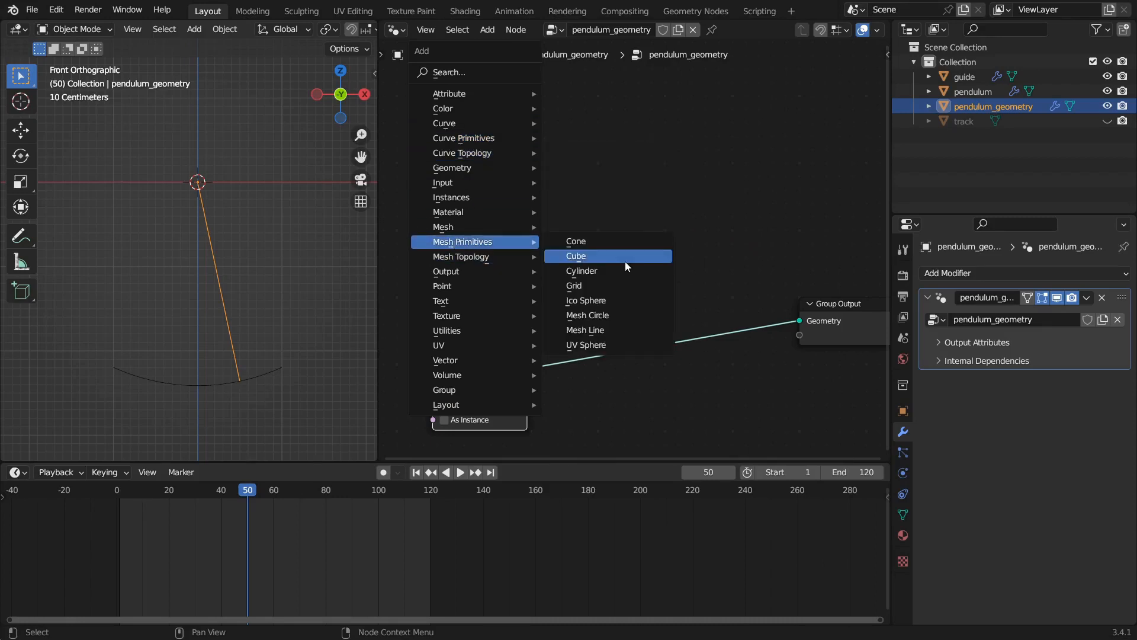
pyautogui.click(604, 300)
pyautogui.click(460, 130)
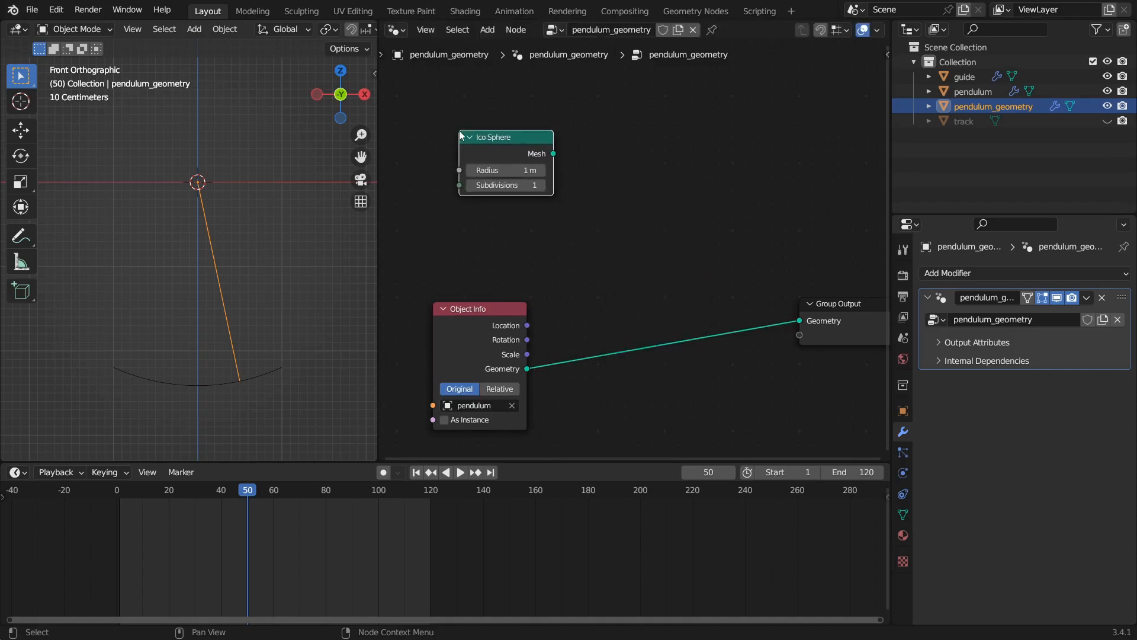
# Step: Move the Group Output aside and add a Sample Curve node fed by the Object Info geometry
pyautogui.scroll(-2, 594, 213)
pyautogui.moveTo(797, 259); pyautogui.dragTo(881, 273)
pyautogui.moveTo(675, 227); pyautogui.dragTo(646, 217, button='middle')
pyautogui.scroll(-3, 592, 214)
pyautogui.scroll(1, 563, 231)
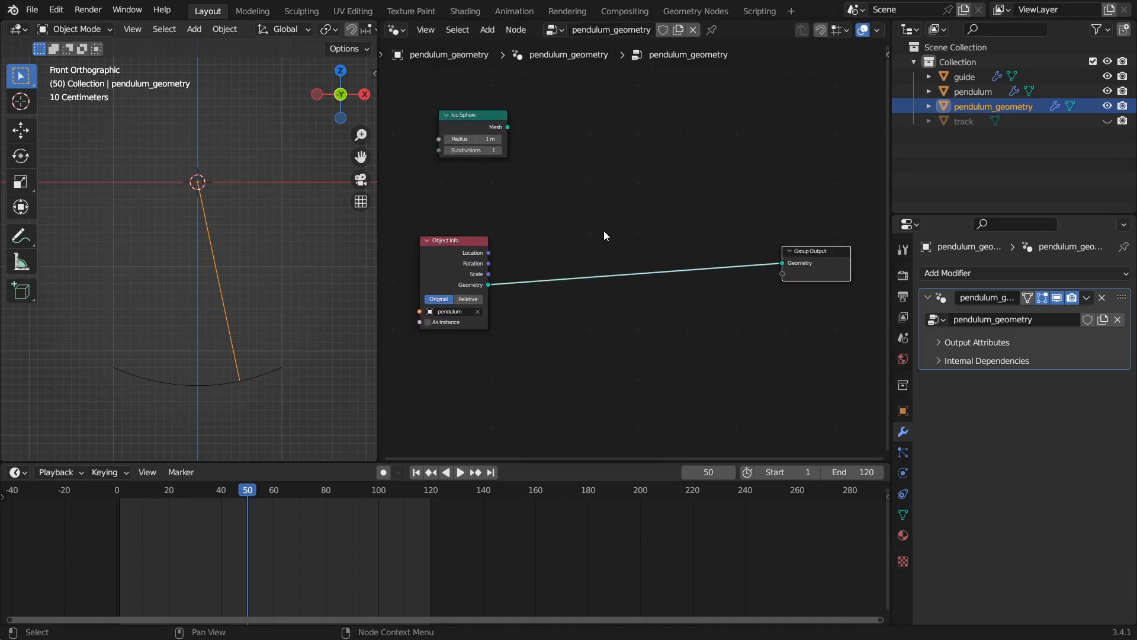
pyautogui.hotkey('shift', 'a')
pyautogui.moveTo(552, 174)
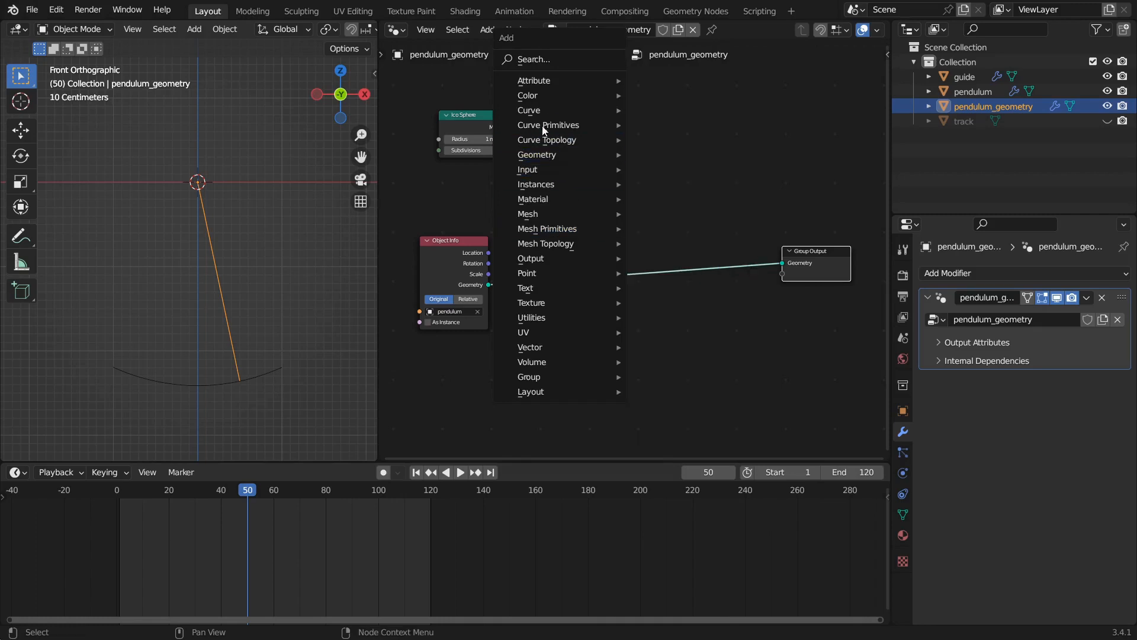
pyautogui.moveTo(534, 115)
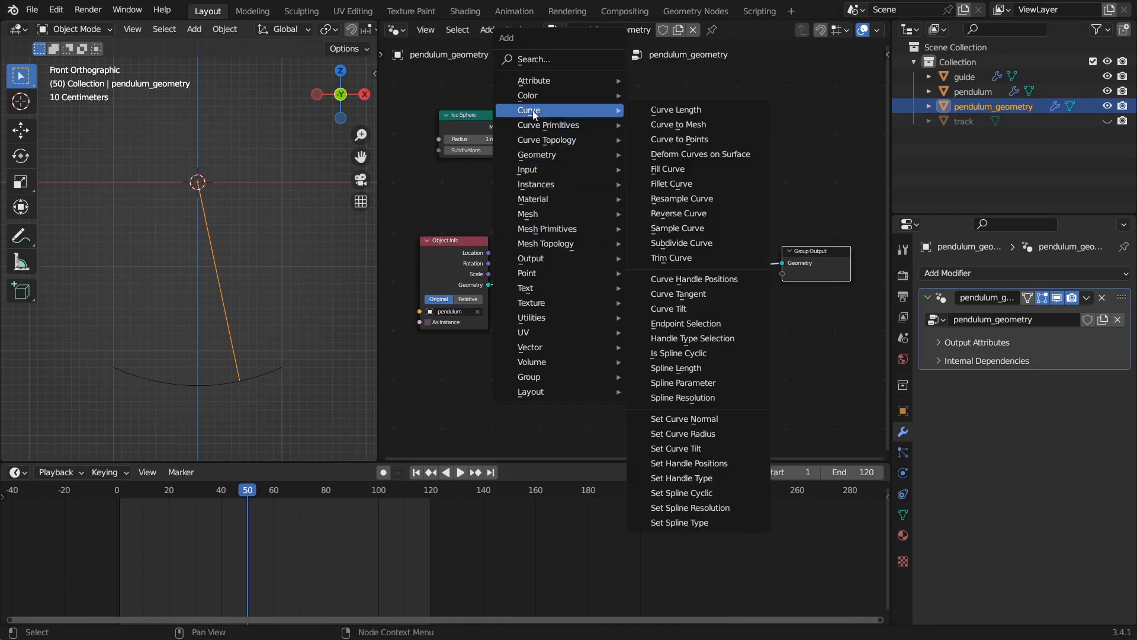
pyautogui.click(681, 228)
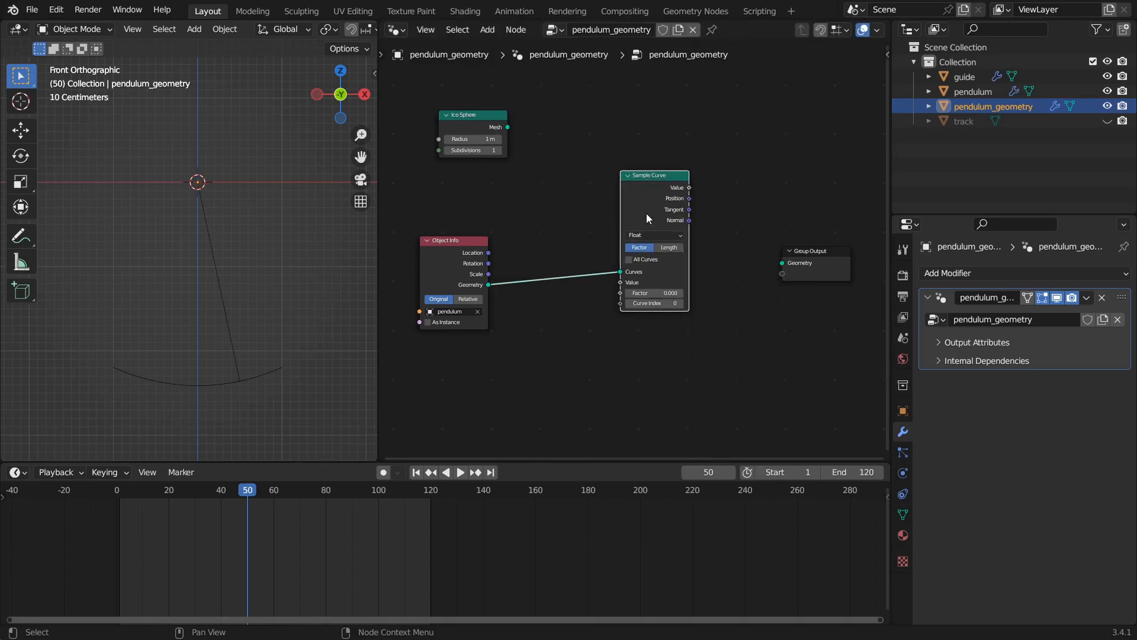
pyautogui.moveTo(646, 213); pyautogui.dragTo(635, 145)
pyautogui.moveTo(559, 263); pyautogui.dragTo(533, 305, button='middle')
pyautogui.scroll(1, 542, 249)
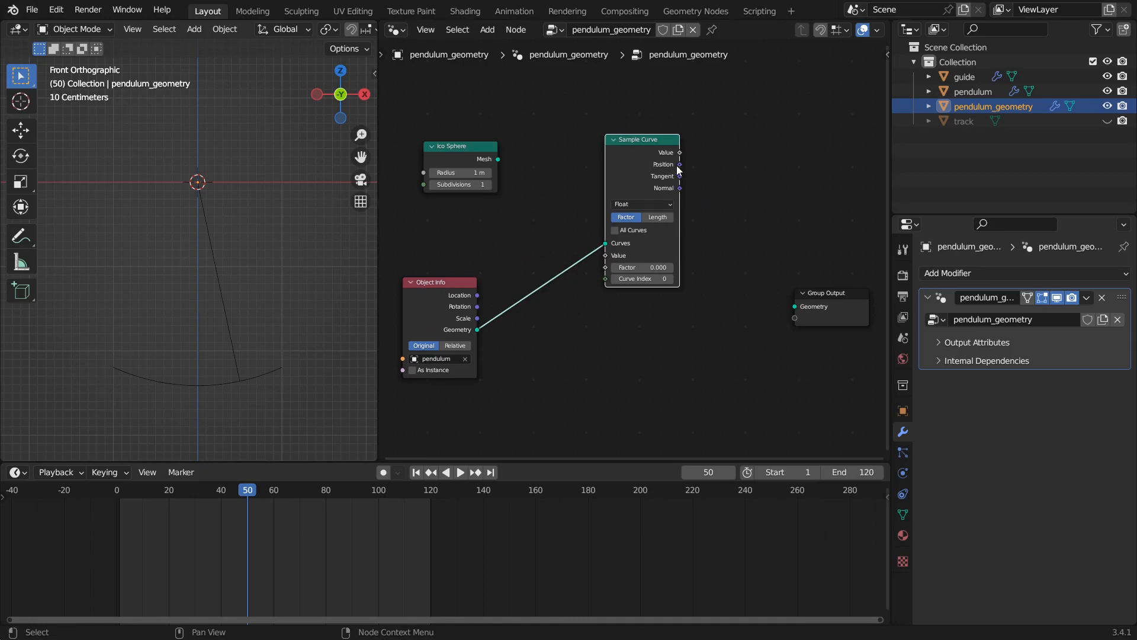
# Step: Set the Sample Curve node's Factor to 1
pyautogui.click(638, 267)
pyautogui.write('1')
pyautogui.press('Return')
pyautogui.scroll(3, 636, 276)
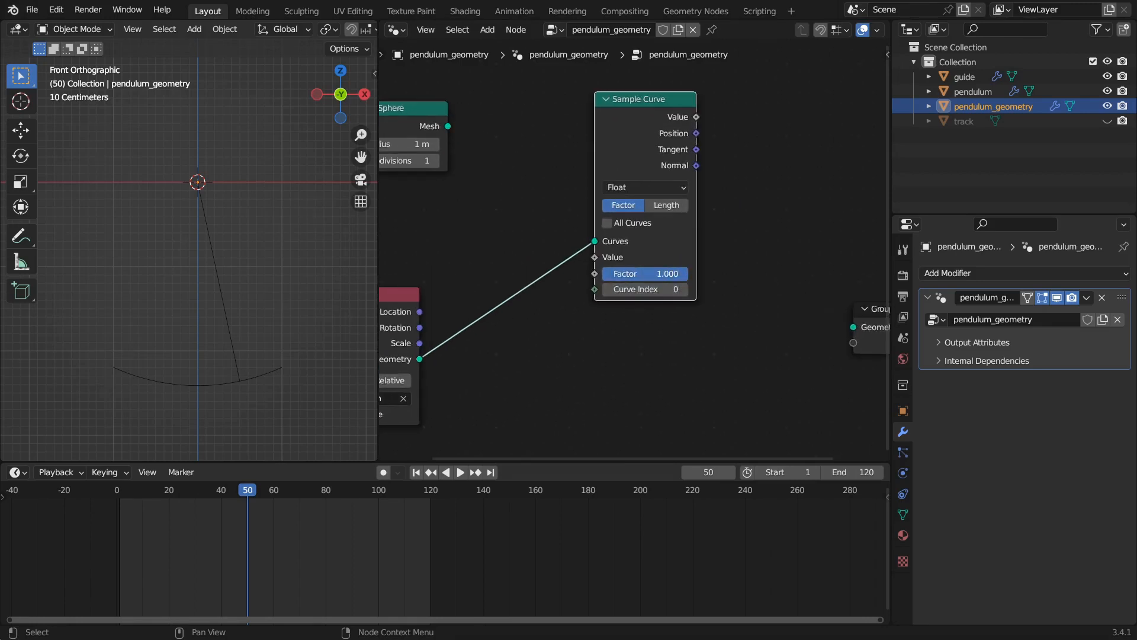
pyautogui.hotkey('ctrl', 'z')
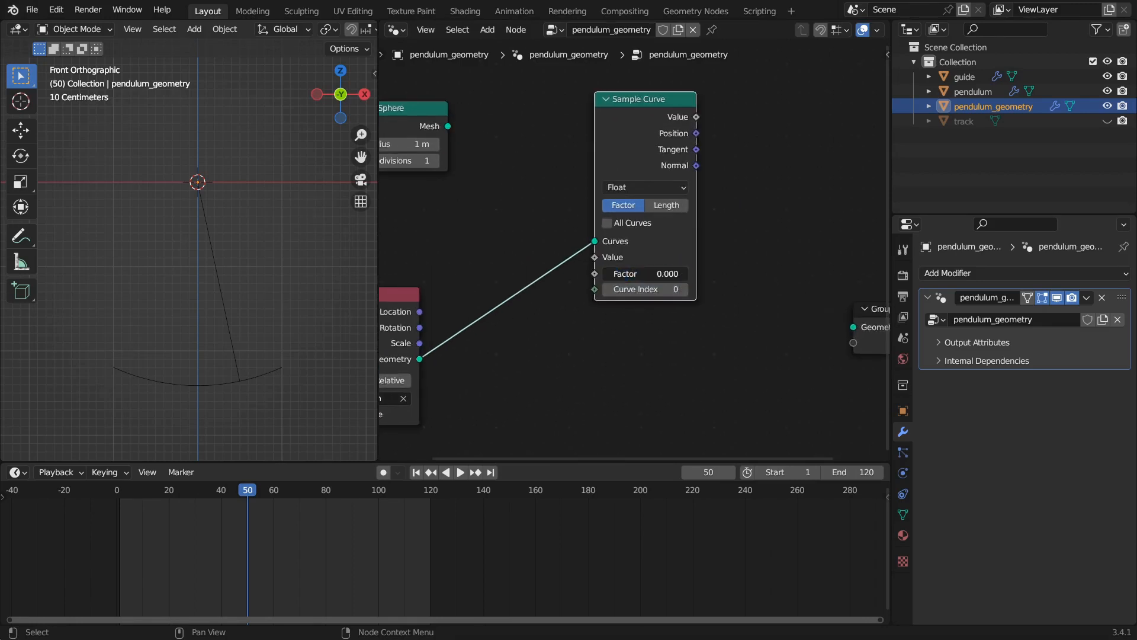
pyautogui.hotkey('ctrl', 'shift', 'z')
# Step: Rearrange the nodes with the Ico Sphere below Sample Curve and the Group Output farther away
pyautogui.moveTo(626, 126); pyautogui.dragTo(588, 200)
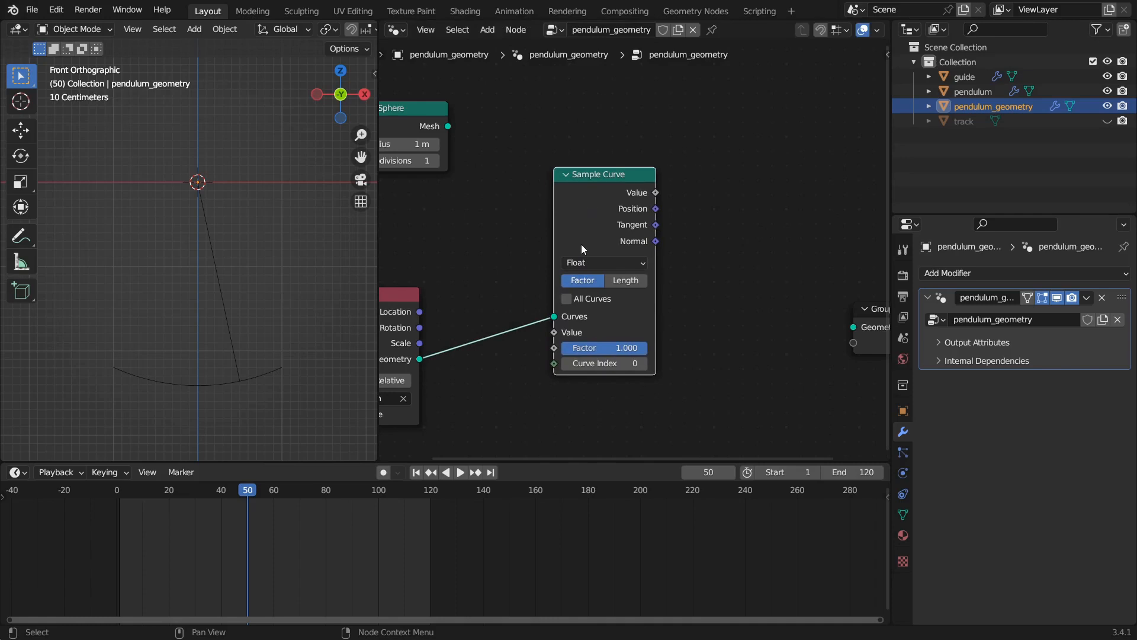
pyautogui.scroll(-2, 578, 244)
pyautogui.moveTo(578, 244); pyautogui.dragTo(558, 185, button='middle')
pyautogui.moveTo(401, 61); pyautogui.dragTo(553, 355)
pyautogui.moveTo(589, 339); pyautogui.dragTo(479, 283, button='middle')
pyautogui.moveTo(717, 190); pyautogui.dragTo(804, 165)
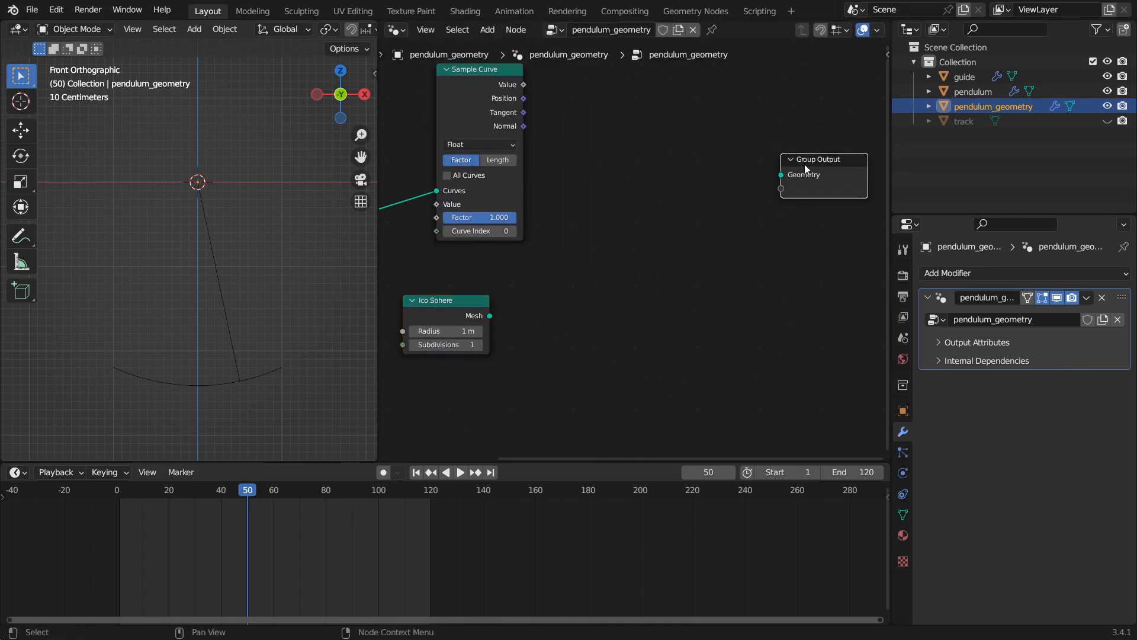
# Step: Add a Transform node between Sample Curve and the Group Output
pyautogui.hotkey('shift', 'a')
pyautogui.moveTo(662, 223)
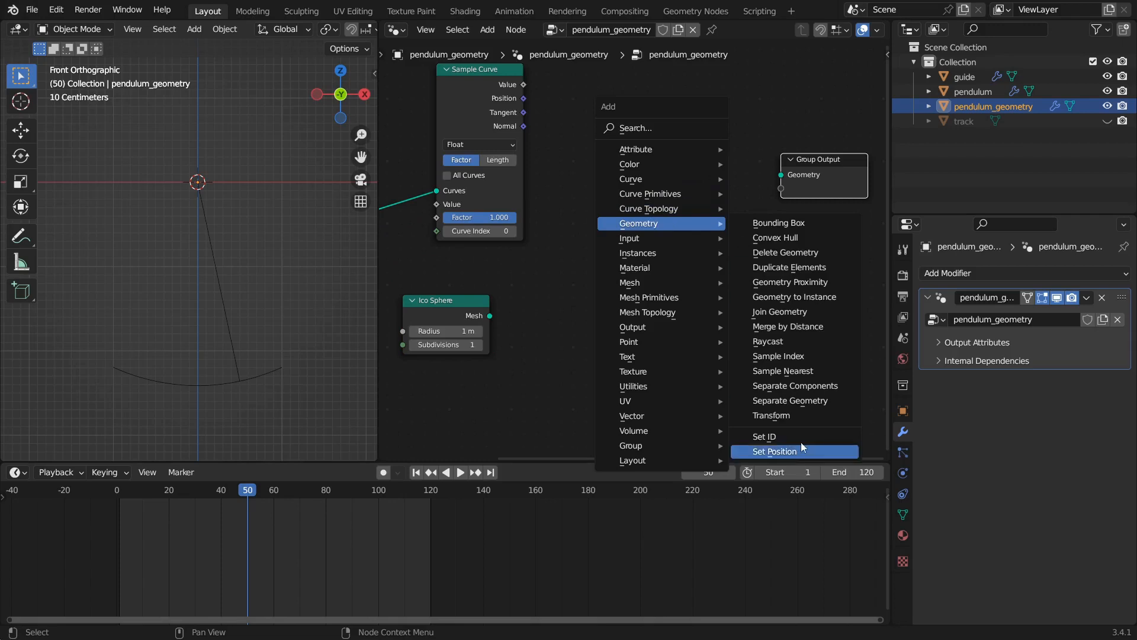
pyautogui.click(800, 415)
pyautogui.click(661, 84)
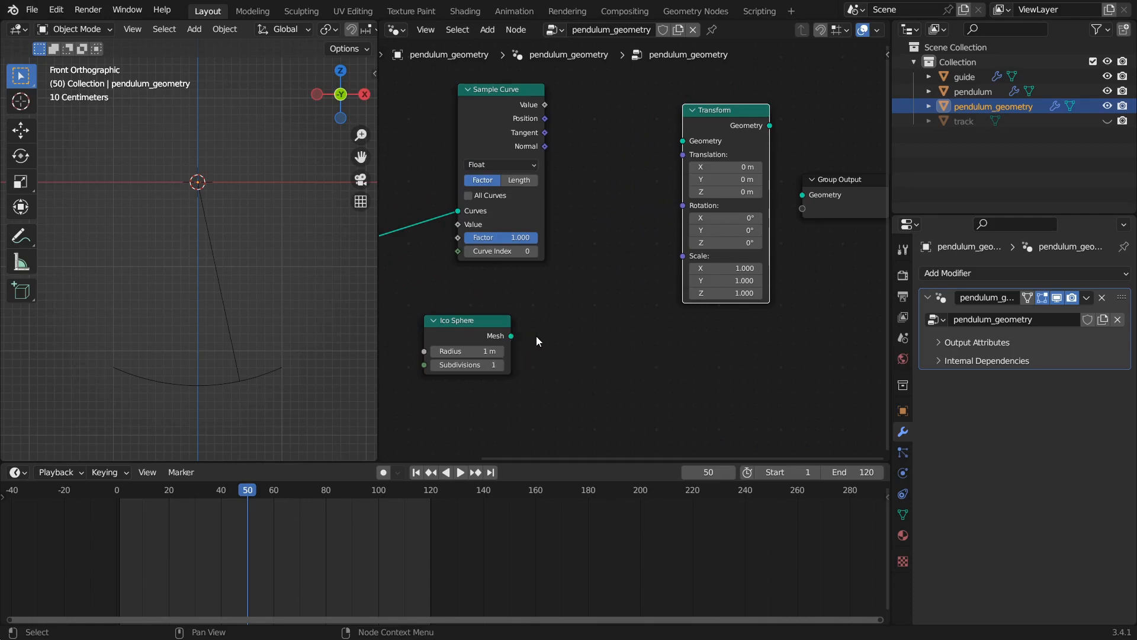
# Step: Link the Ico Sphere mesh to Transform's Geometry, the Sample Curve Position to its Translation, and its output to the Group Output
pyautogui.moveTo(510, 335); pyautogui.dragTo(679, 145)
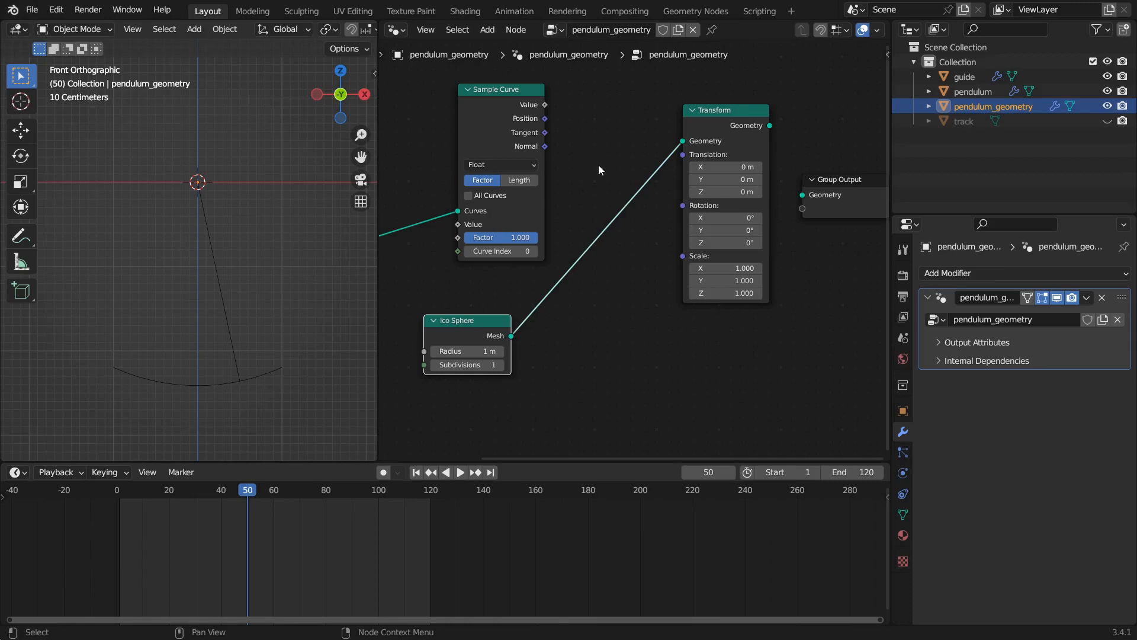
pyautogui.moveTo(545, 118); pyautogui.dragTo(682, 155)
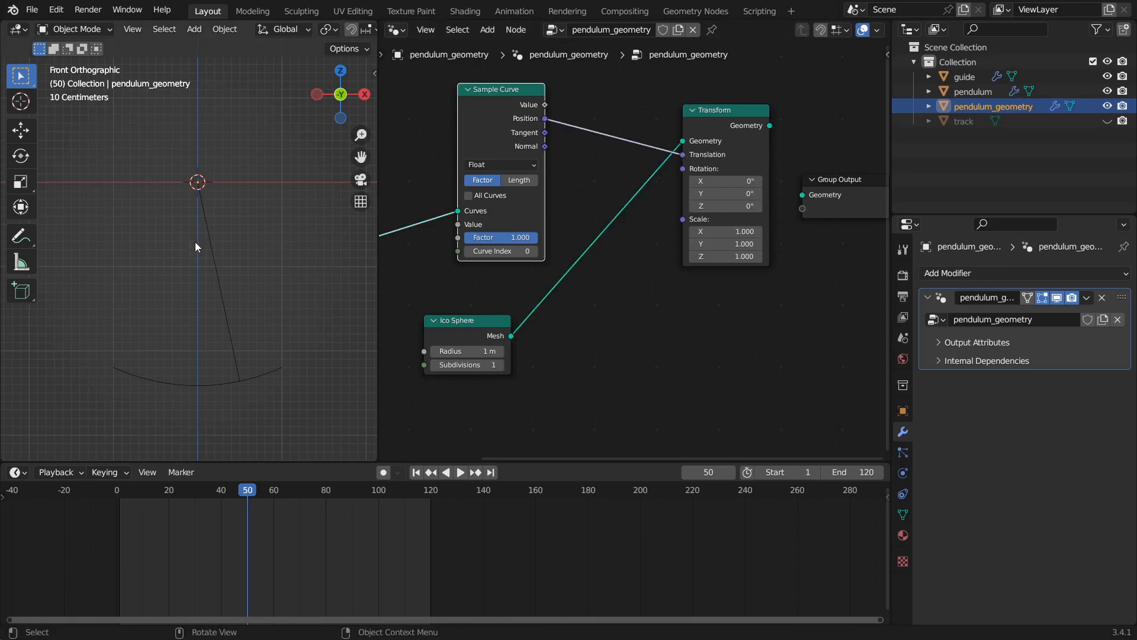
pyautogui.moveTo(770, 125); pyautogui.dragTo(797, 171)
# Step: Set the Ico Sphere's radius to 0.22 m and its subdivisions to 3
pyautogui.moveTo(702, 283); pyautogui.dragTo(773, 281, button='middle')
pyautogui.keyDown('shift'); pyautogui.moveTo(544, 349); pyautogui.dragTo(480, 349); pyautogui.keyUp('shift')
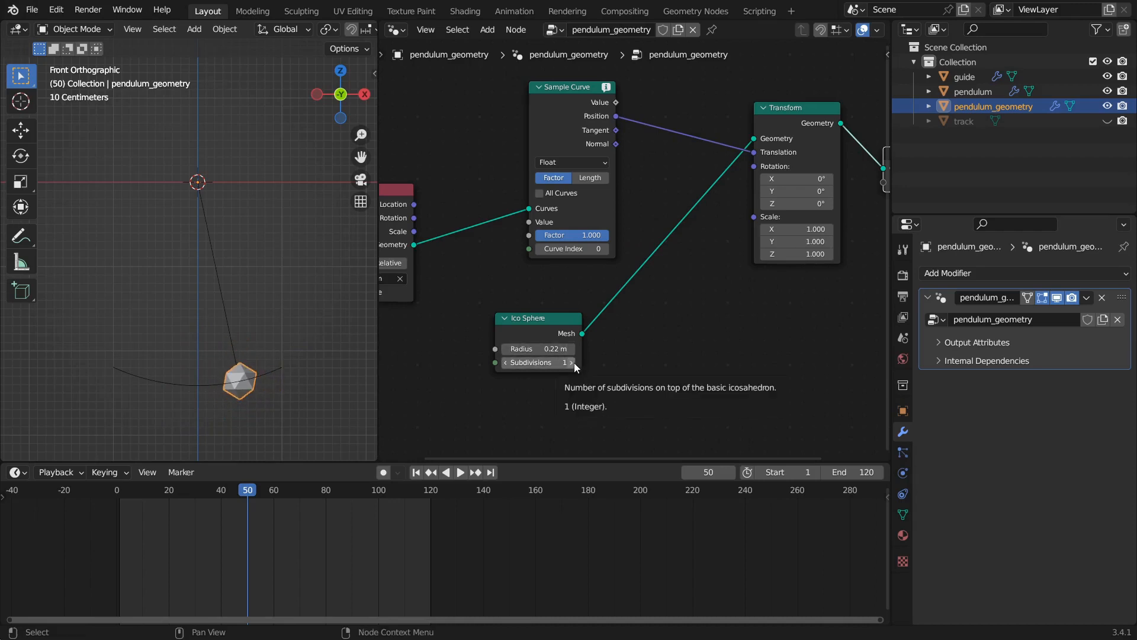
pyautogui.click(572, 362)
pyautogui.click(572, 362)
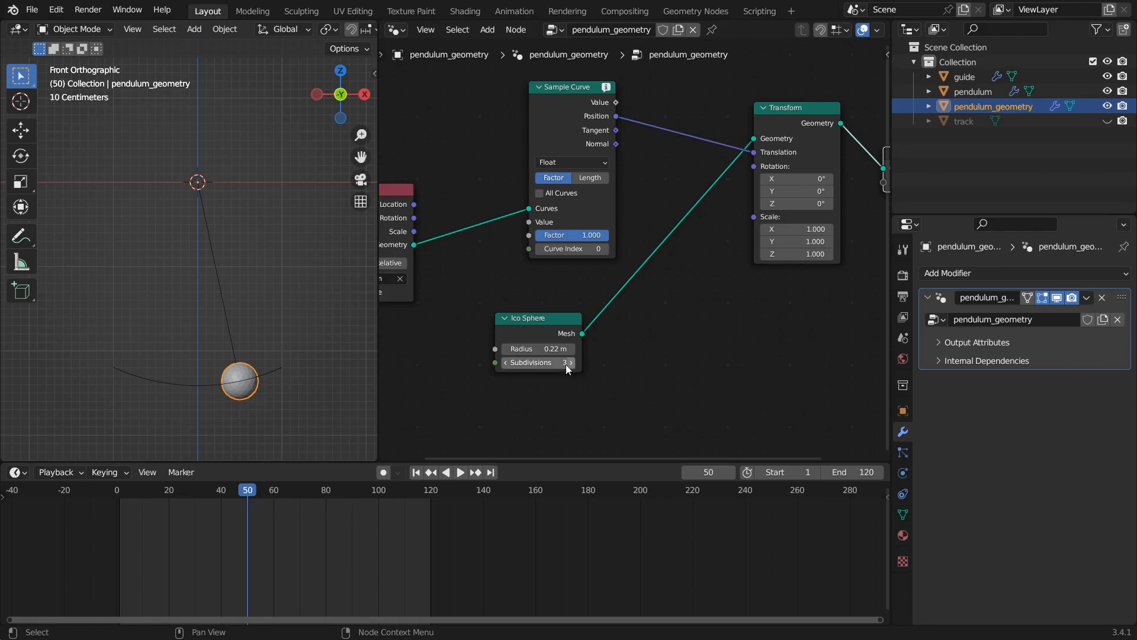
# Step: Play the animation and examine how the sphere follows the pendulum line's end from several angles and in front view
pyautogui.press('space')
pyautogui.moveTo(284, 349); pyautogui.dragTo(183, 407, button='middle')
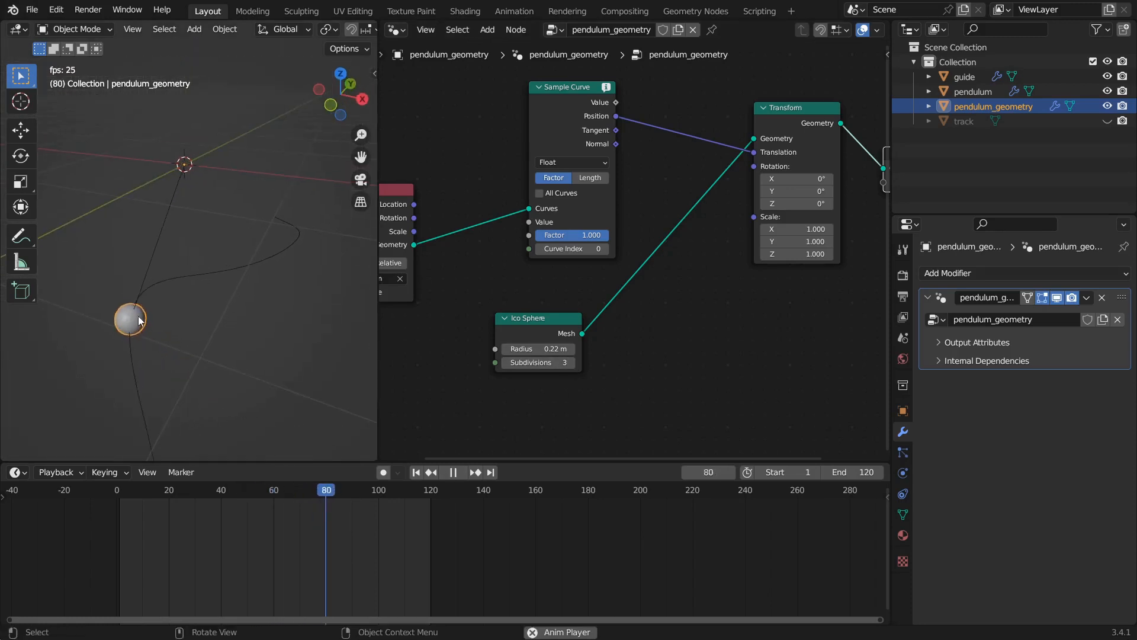
pyautogui.moveTo(134, 317); pyautogui.dragTo(221, 227, button='middle')
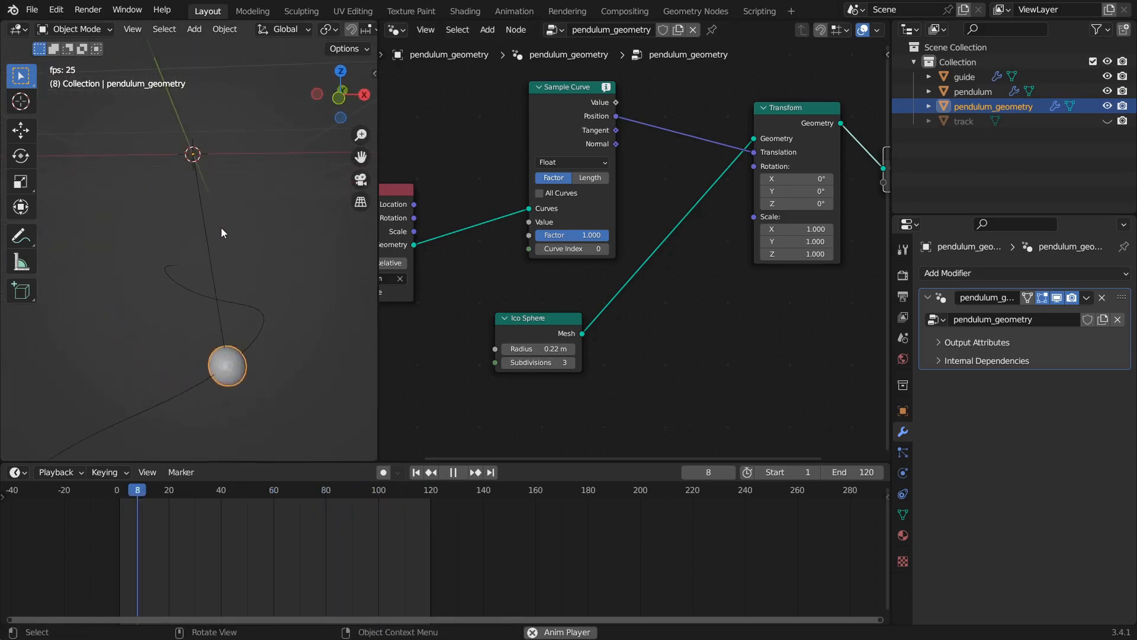
pyautogui.click(214, 227)
pyautogui.moveTo(245, 326)
pyautogui.mouseDown(button='middle')
pyautogui.moveTo(260, 305)
pyautogui.moveTo(264, 333)
pyautogui.mouseUp(button='middle')
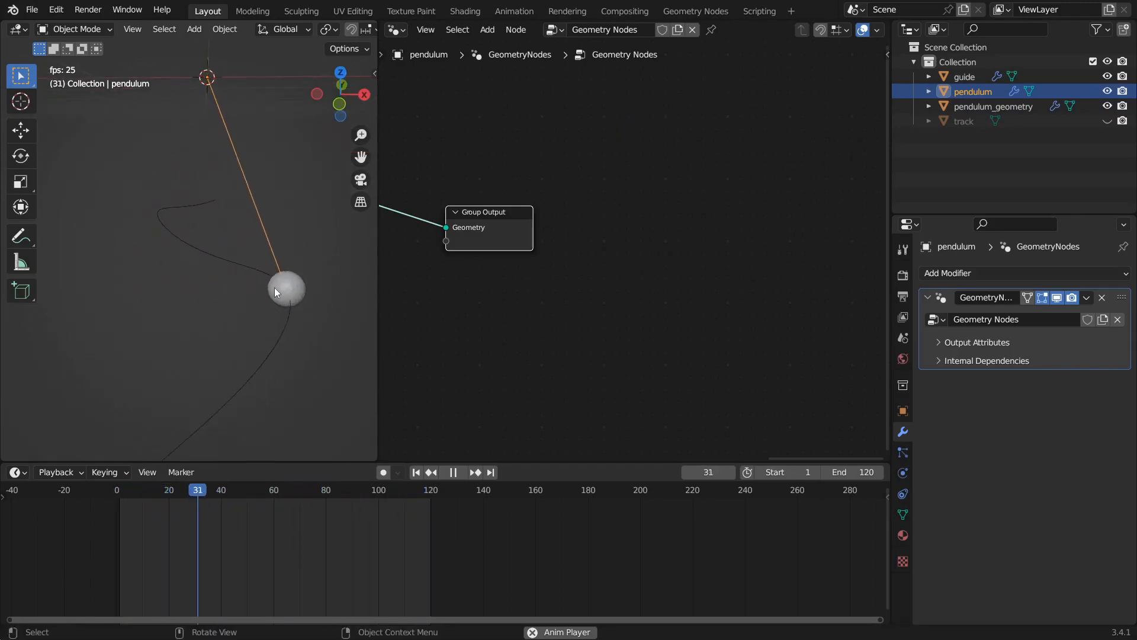
pyautogui.click(274, 286)
pyautogui.press('KP_1')
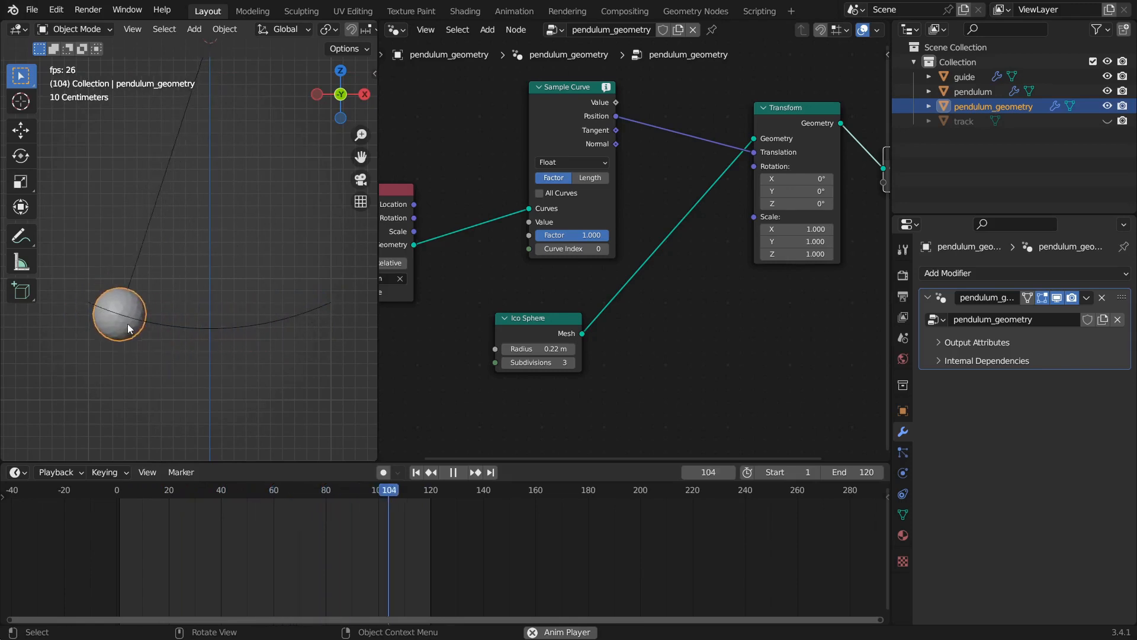
pyautogui.scroll(-2, 693, 326)
pyautogui.press('space')
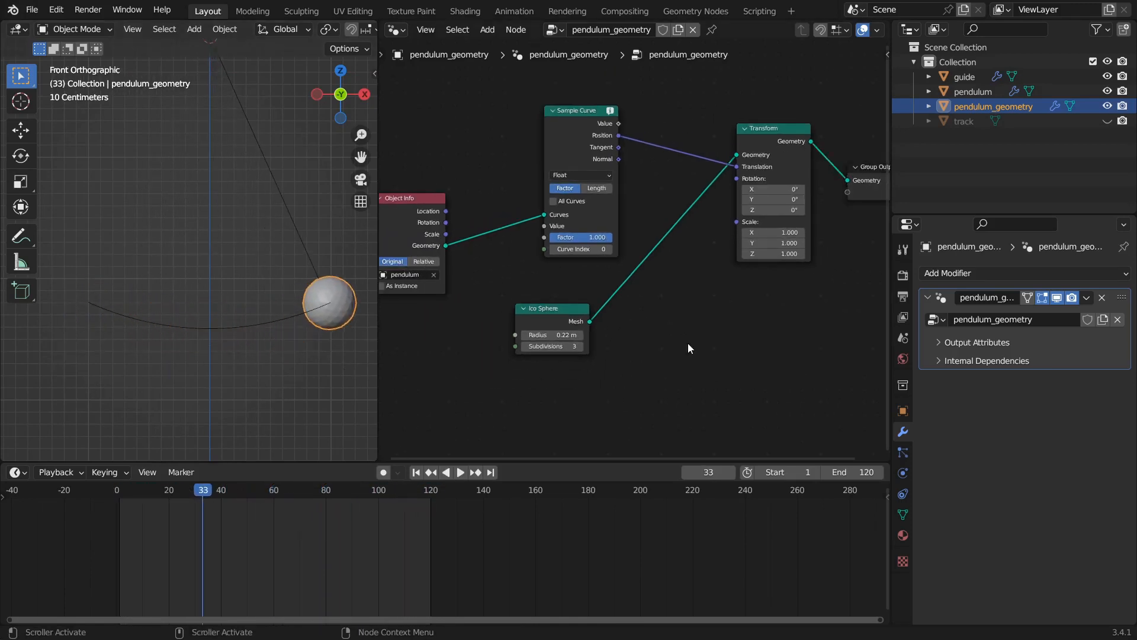
# Step: Duplicate the Transform node and insert the copy between the original and the Group Output
pyautogui.scroll(-1, 704, 314)
pyautogui.moveTo(718, 284); pyautogui.dragTo(661, 294, button='middle')
pyautogui.moveTo(634, 363); pyautogui.dragTo(477, 386, button='middle')
pyautogui.moveTo(647, 222); pyautogui.dragTo(746, 223)
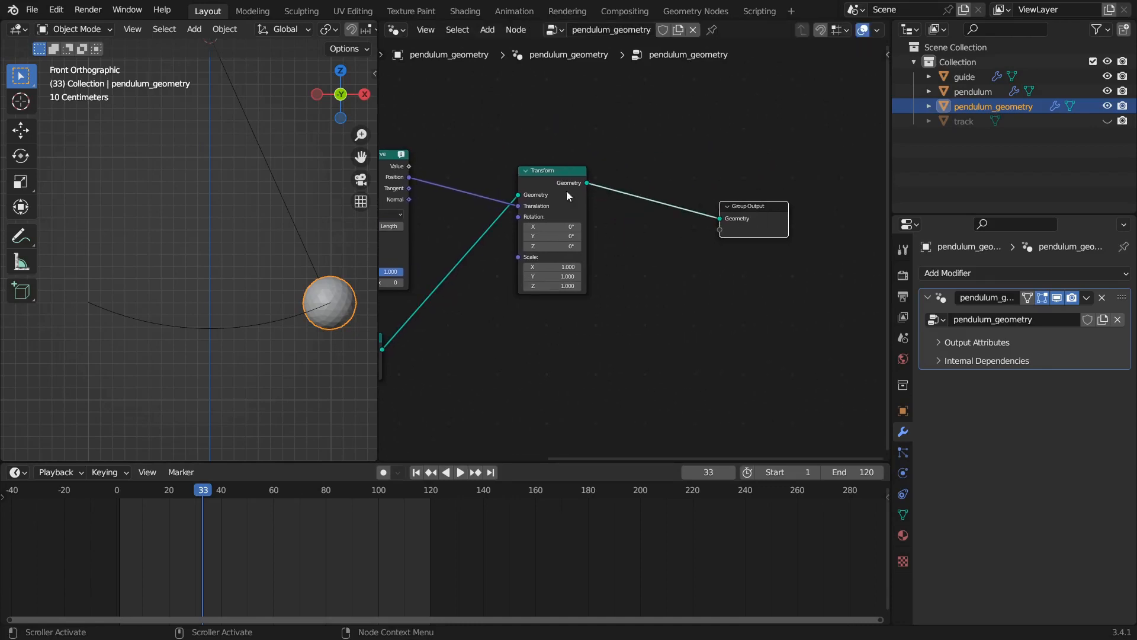
pyautogui.moveTo(544, 172); pyautogui.dragTo(539, 163)
pyautogui.hotkey('shift', 'd')
pyautogui.click(664, 156)
pyautogui.scroll(-2, 307, 201)
pyautogui.keyDown('shift'); pyautogui.moveTo(318, 263); pyautogui.dragTo(310, 337, button='middle'); pyautogui.keyUp('shift')
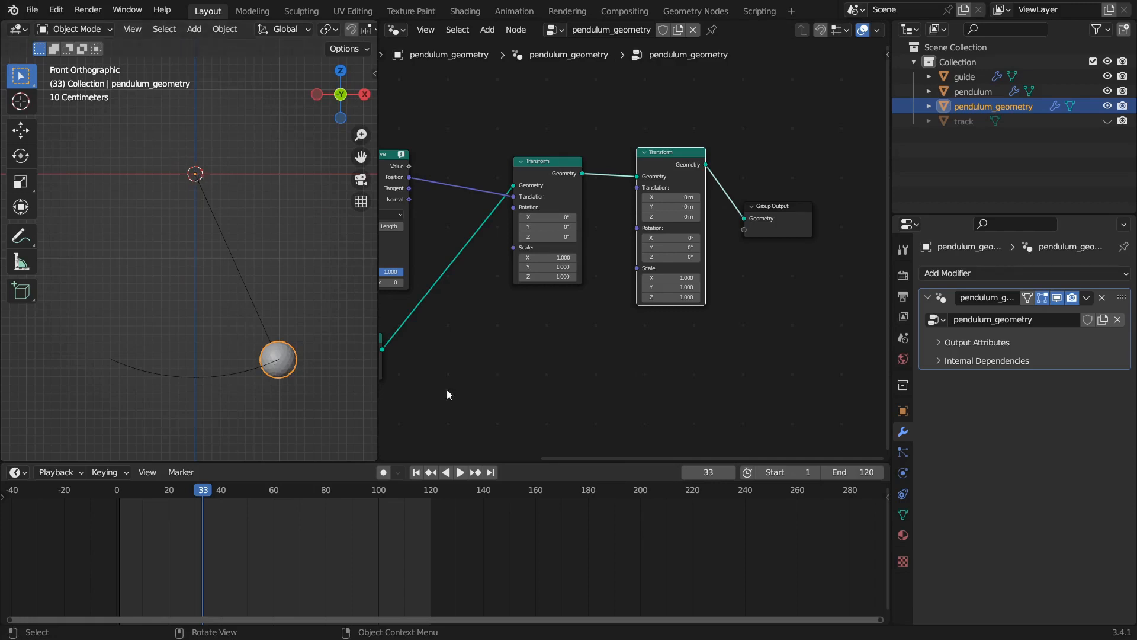
# Step: Spread the first Transform and the Sample Curve nodes apart to make room in the node tree
pyautogui.moveTo(540, 341); pyautogui.dragTo(607, 334, button='middle')
pyautogui.moveTo(611, 157); pyautogui.dragTo(599, 131)
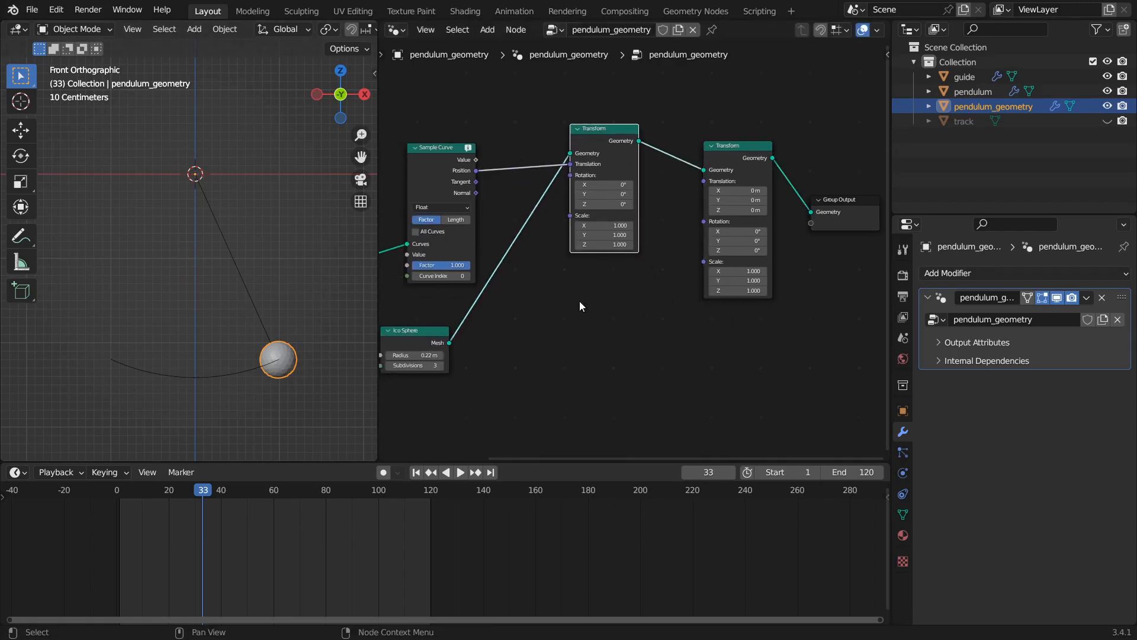
pyautogui.moveTo(488, 322); pyautogui.dragTo(556, 289, button='middle')
pyautogui.moveTo(499, 140); pyautogui.dragTo(497, 139)
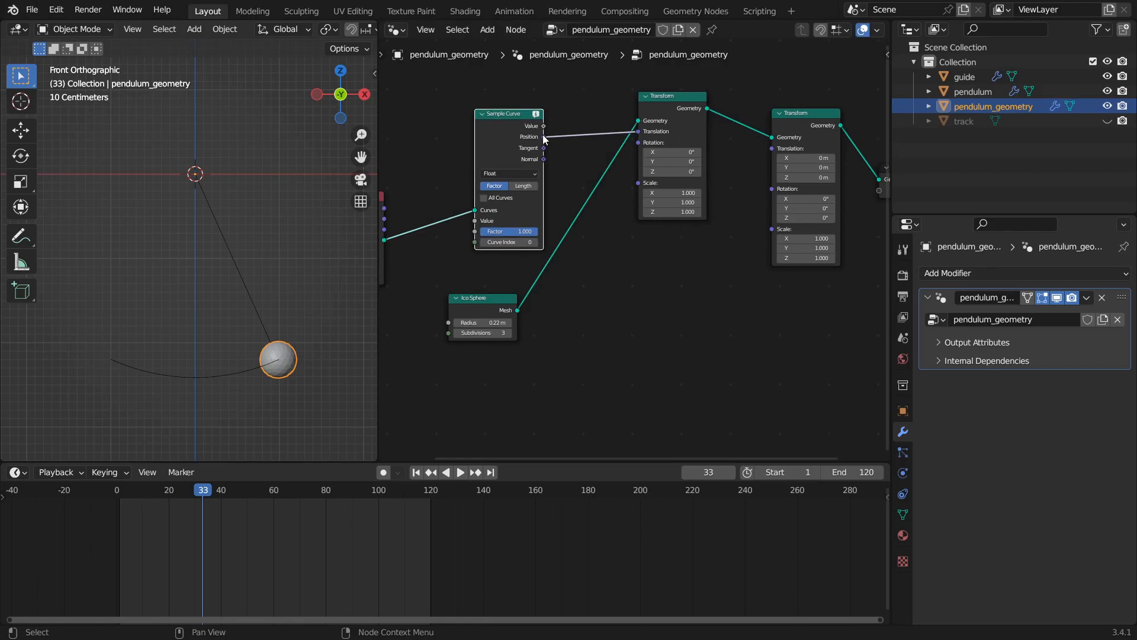
pyautogui.moveTo(656, 97); pyautogui.dragTo(637, 85)
# Step: Add a Vector Math node set to Normalize and link it between Sample Curve's Position and the second Transform's Translation
pyautogui.hotkey('shift', 'a')
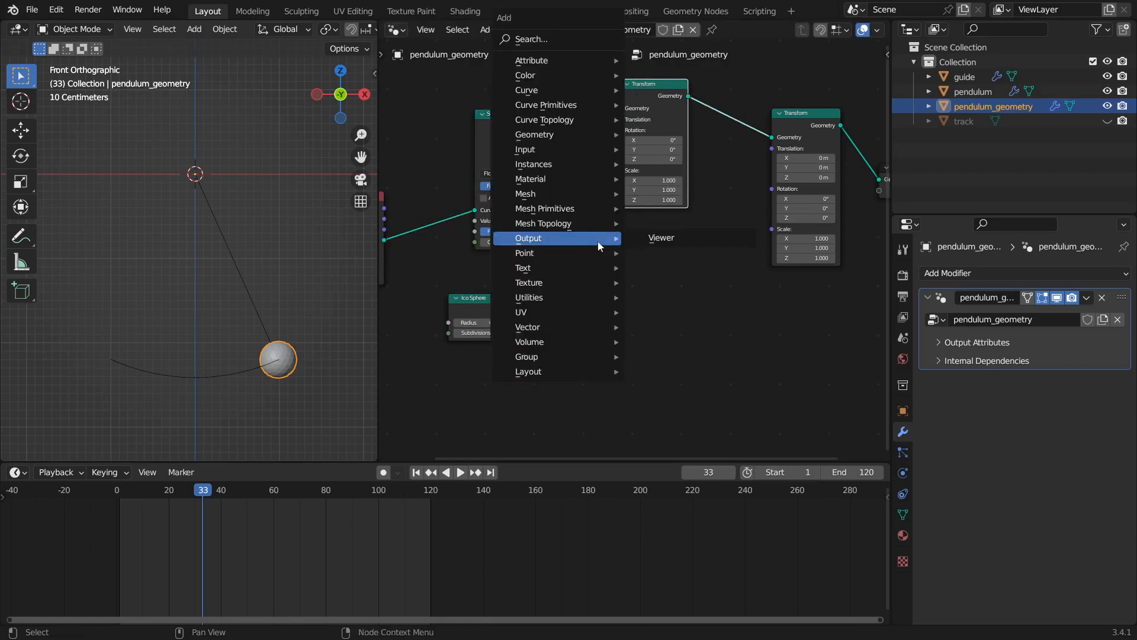
pyautogui.moveTo(540, 308)
pyautogui.moveTo(534, 330)
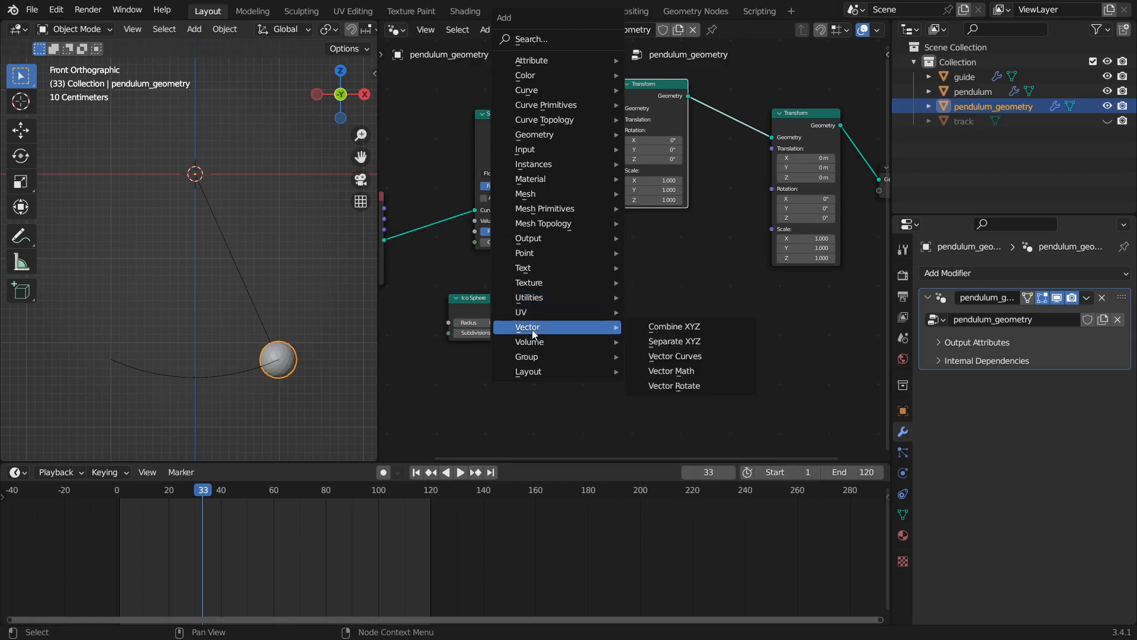
pyautogui.click(666, 371)
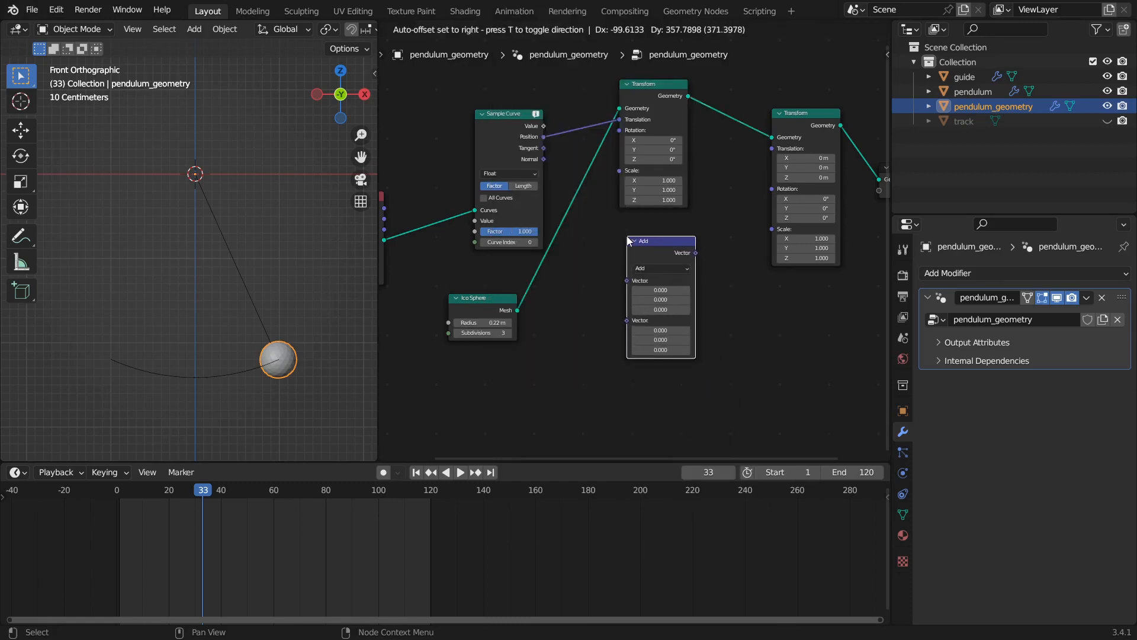
pyautogui.click(666, 353)
pyautogui.scroll(1, 654, 279)
pyautogui.click(659, 271)
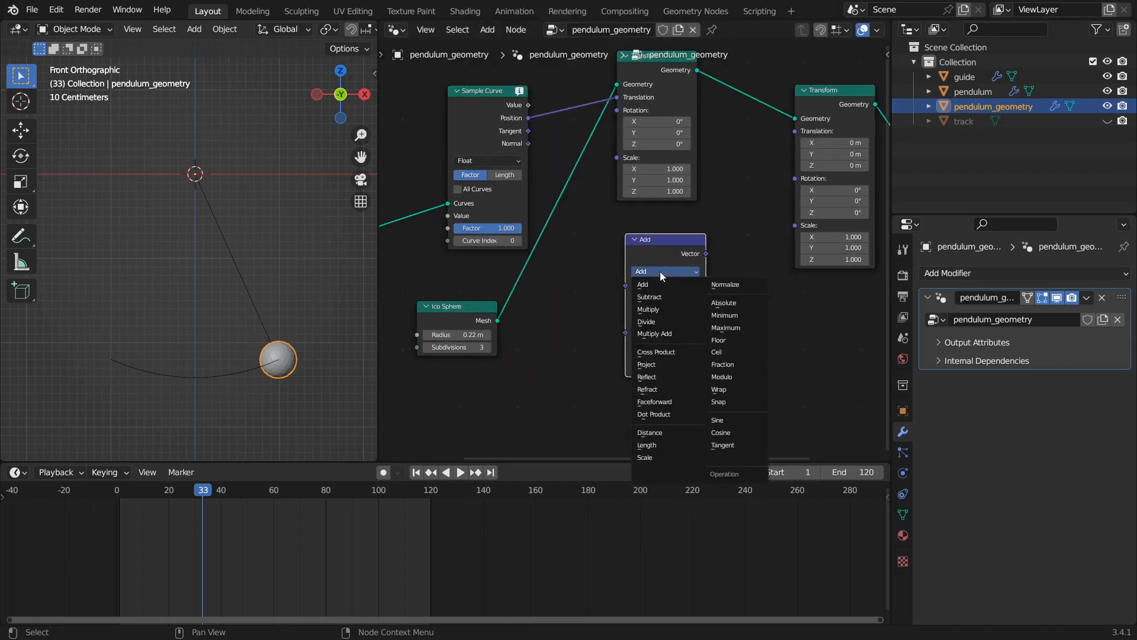
pyautogui.click(735, 285)
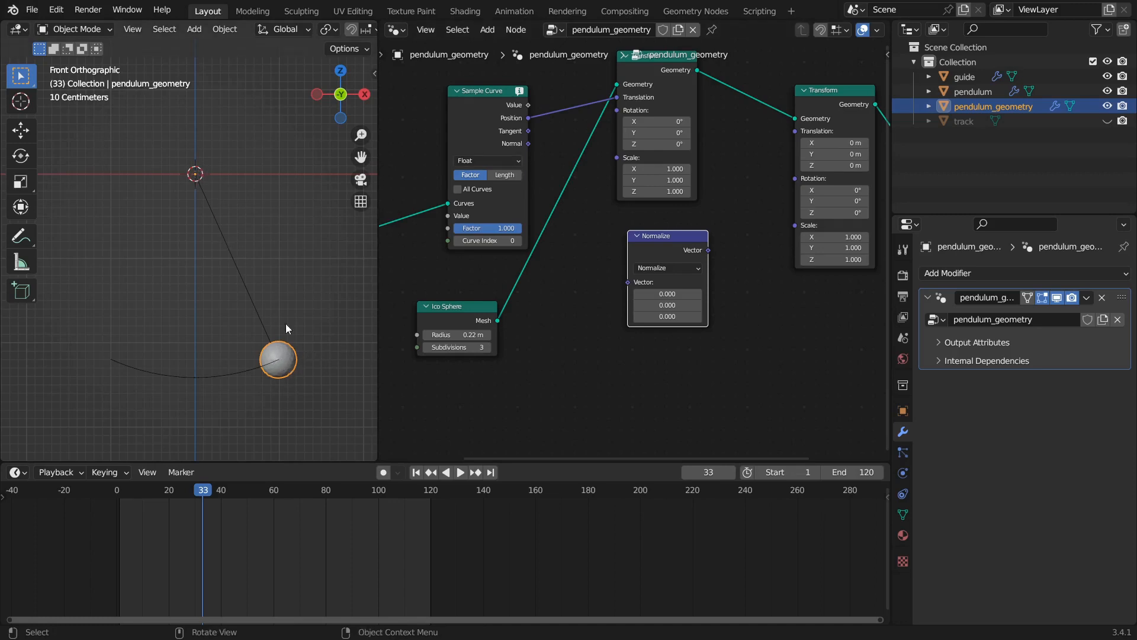
pyautogui.moveTo(528, 118); pyautogui.dragTo(715, 133)
pyautogui.keyDown('ctrl'); pyautogui.hscroll(3, 681, 291); pyautogui.keyUp('ctrl')
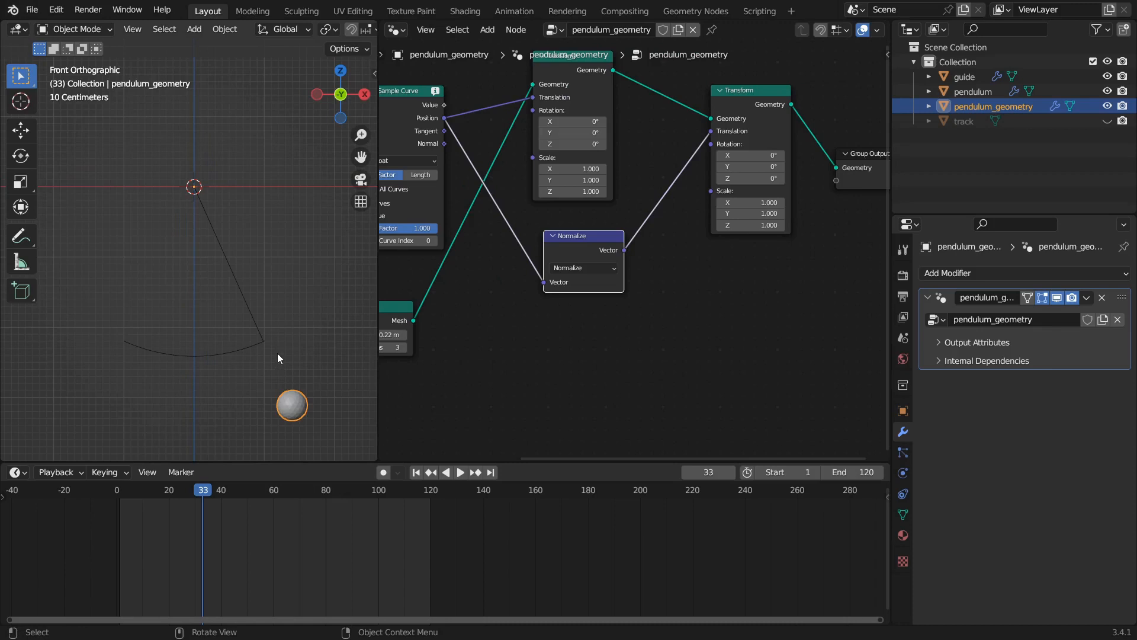
# Step: Duplicate the Normalize node, insert the copy before the second Transform's Translation, and set its operation to Scale
pyautogui.hotkey('shift', 'd')
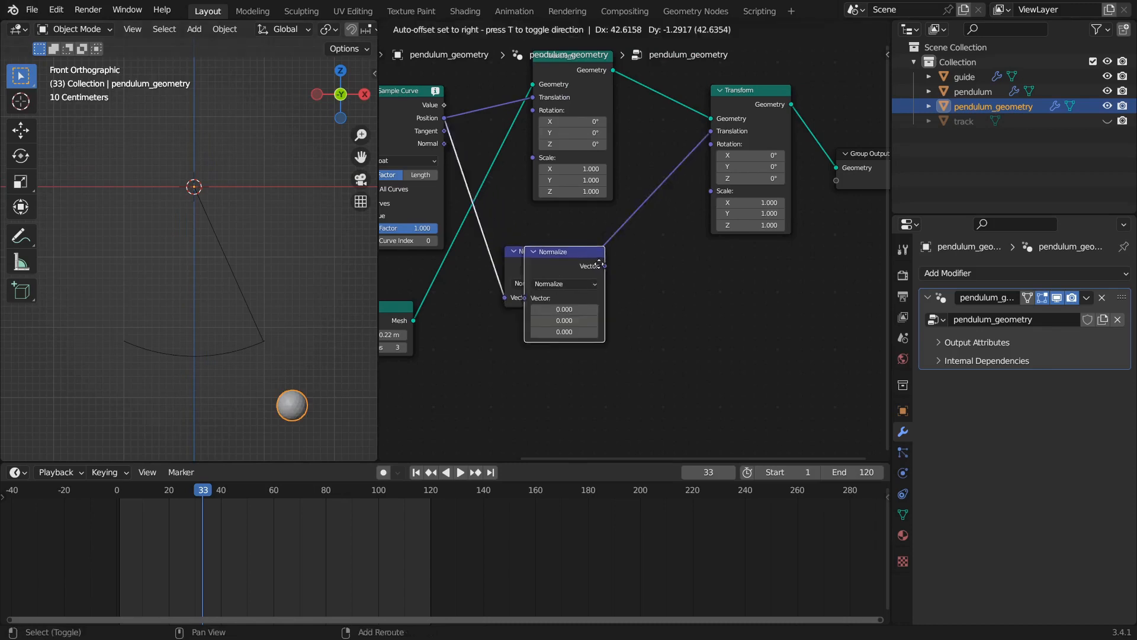
pyautogui.click(651, 250)
pyautogui.click(662, 253)
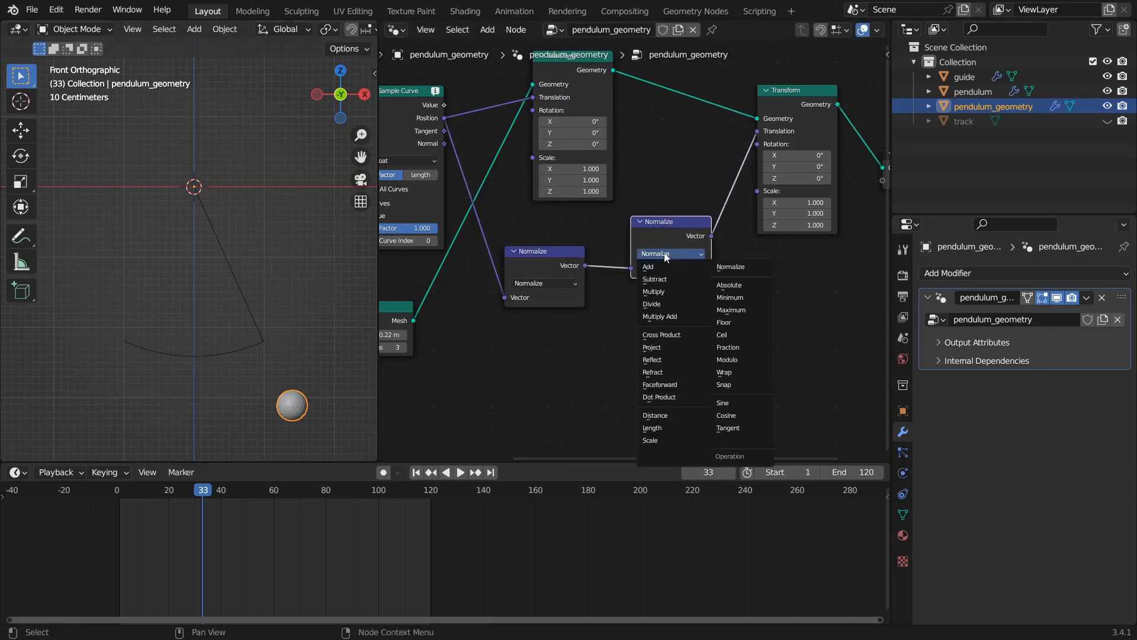
pyautogui.click(670, 440)
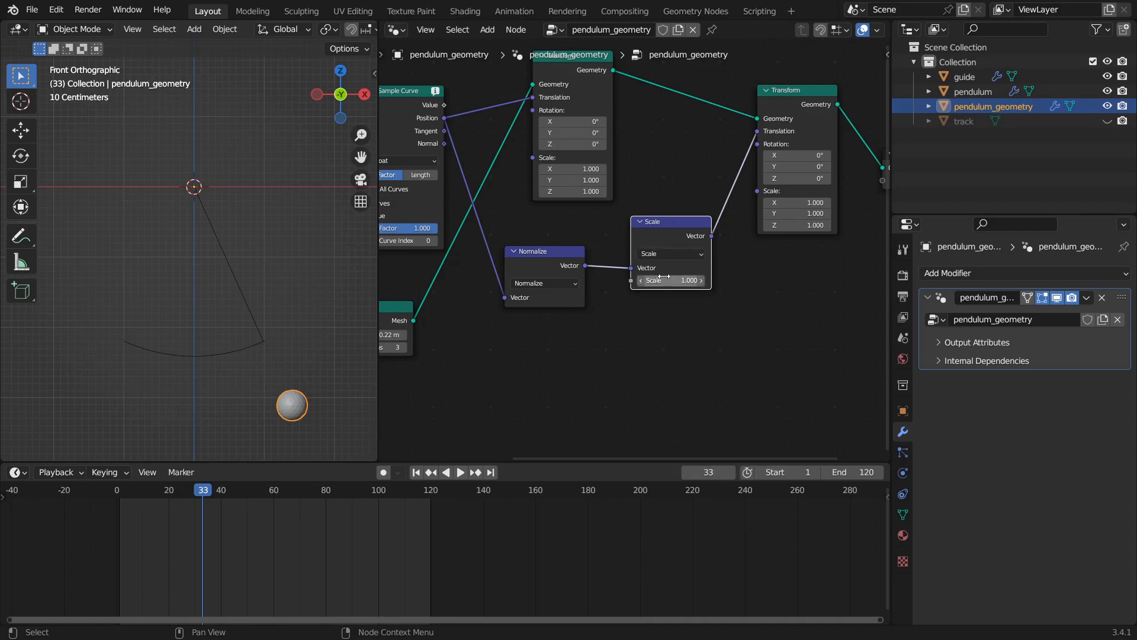
# Step: Set the Scale node's factor to -0.22 and tidy the Ico Sphere, Normalize and Scale node positions
pyautogui.moveTo(657, 371); pyautogui.dragTo(717, 330, button='middle')
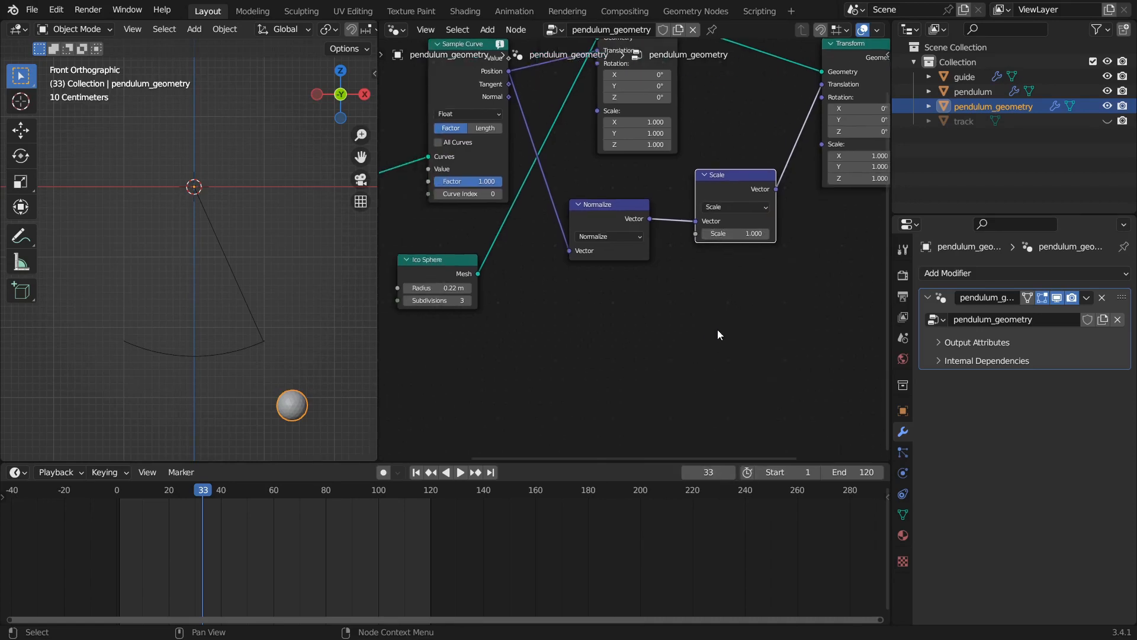
pyautogui.click(734, 234)
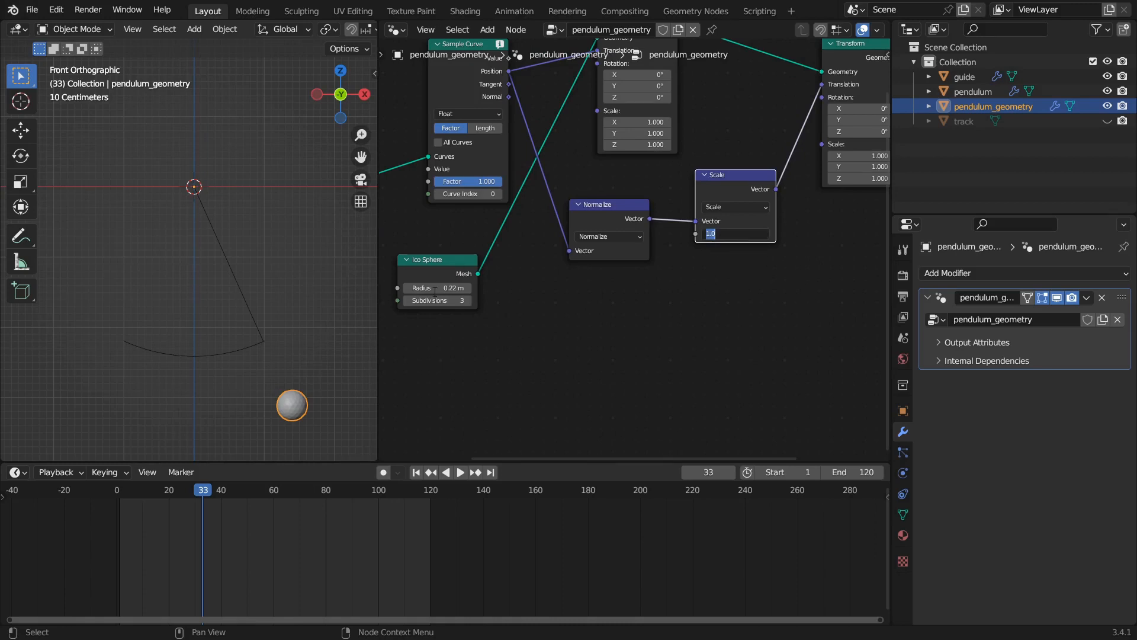
pyautogui.press('BackSpace')
pyautogui.write('-0.22')
pyautogui.press('Return')
pyautogui.moveTo(445, 260); pyautogui.dragTo(467, 245)
pyautogui.moveTo(603, 219); pyautogui.dragTo(601, 201)
pyautogui.moveTo(712, 191); pyautogui.dragTo(733, 219)
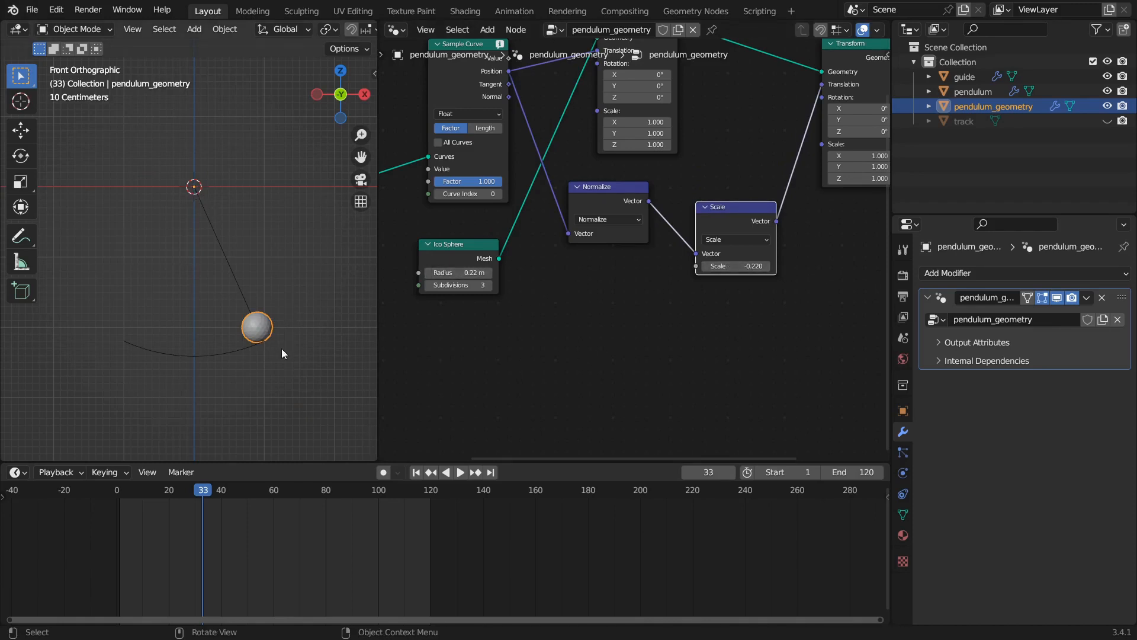
# Step: Add a Value input node beside the Ico Sphere node
pyautogui.moveTo(720, 276); pyautogui.dragTo(590, 213, button='middle')
pyautogui.hotkey('shift', 'a')
pyautogui.moveTo(517, 155)
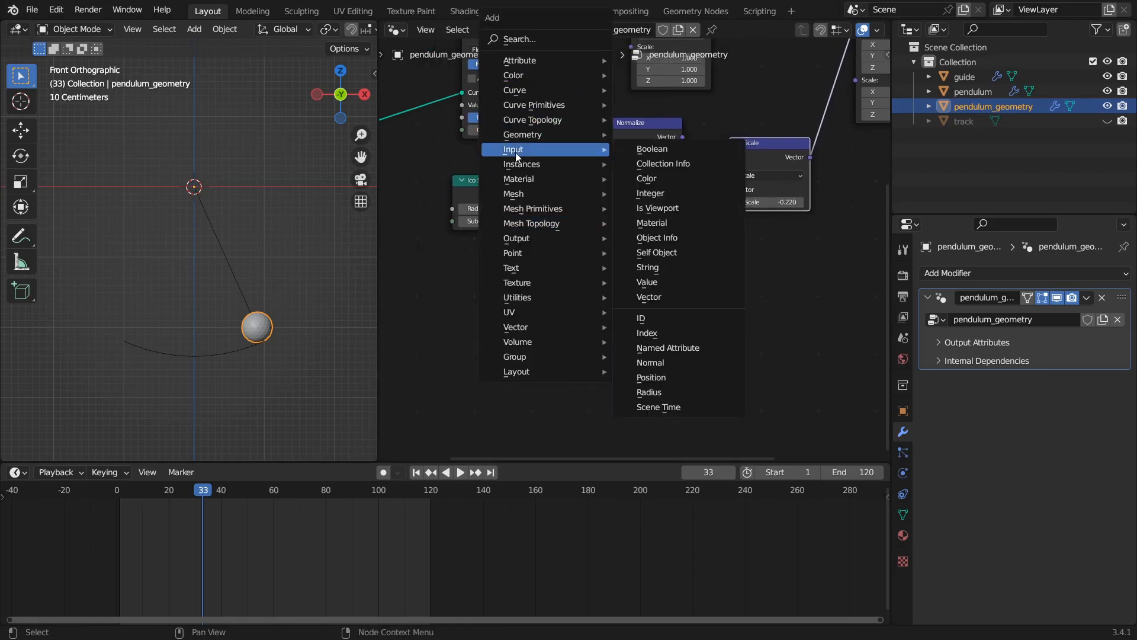
pyautogui.click(656, 283)
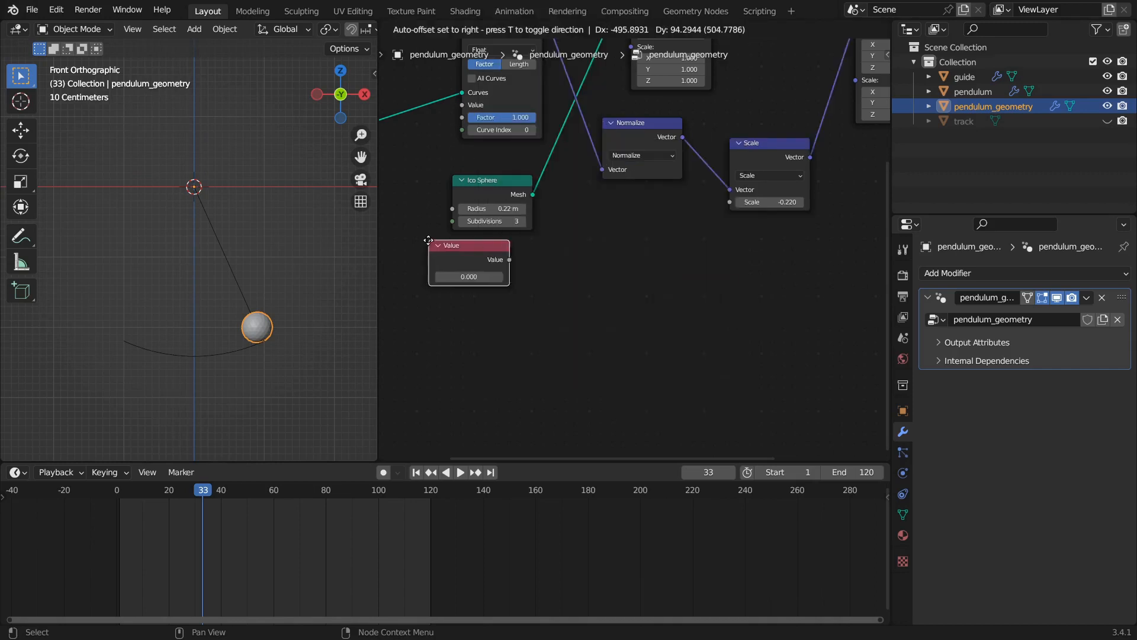
pyautogui.click(385, 255)
# Step: Set the Value node to 0.2 and link its output to the Ico Sphere's Radius
pyautogui.moveTo(452, 209); pyautogui.dragTo(583, 230, button='middle')
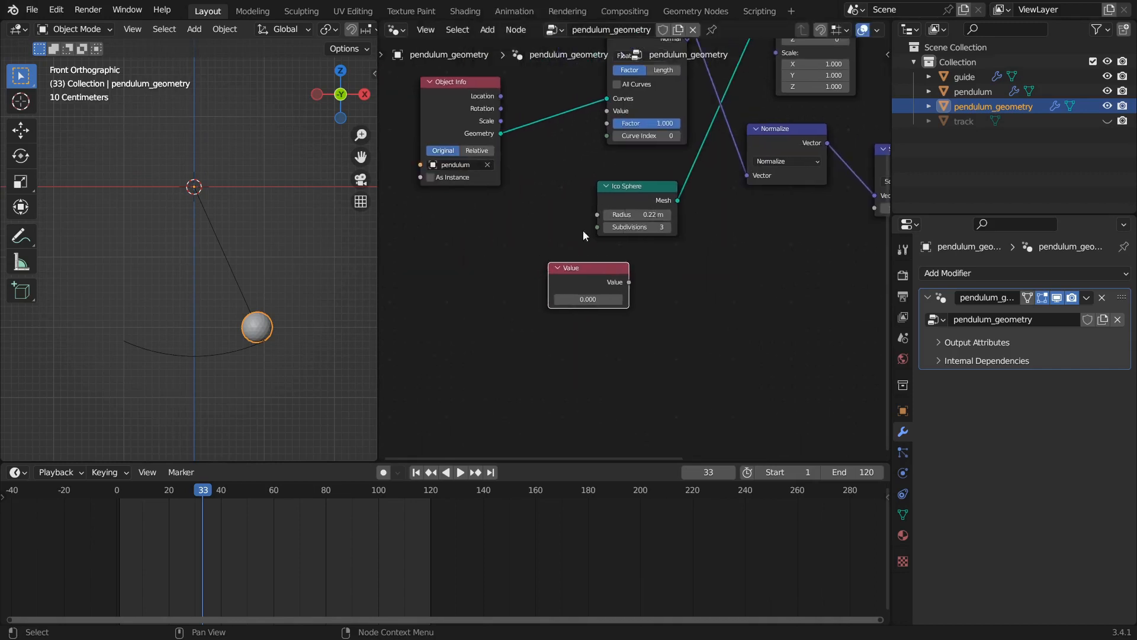
pyautogui.doubleClick(588, 300)
pyautogui.write('25')
pyautogui.press('Return')
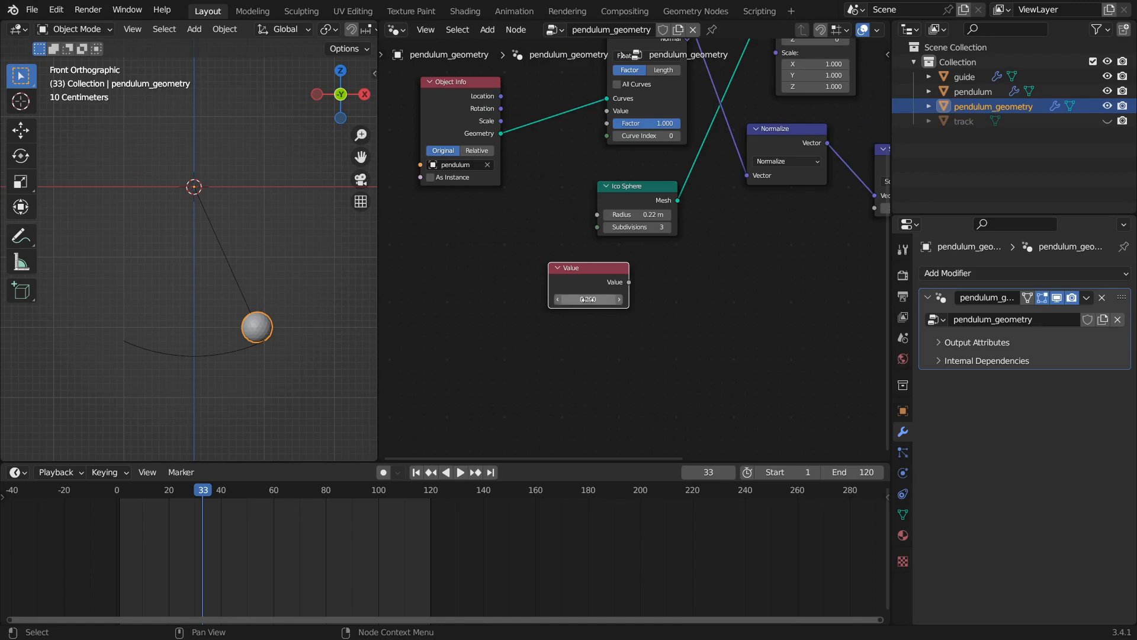
pyautogui.press('g')
pyautogui.click(537, 291)
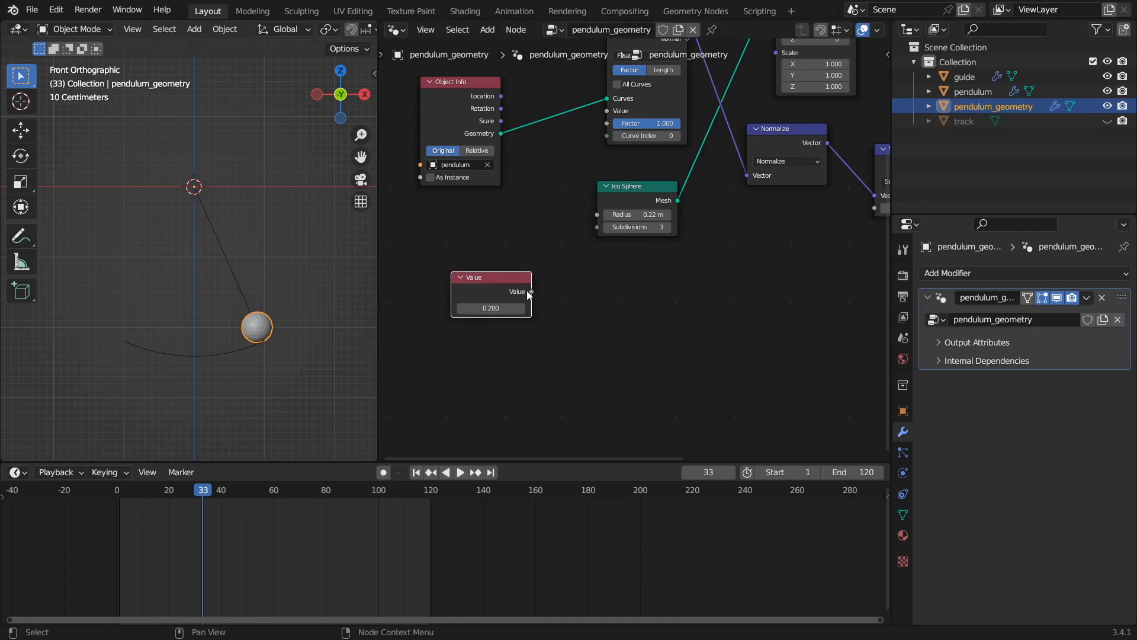
pyautogui.moveTo(531, 292); pyautogui.dragTo(597, 215)
pyautogui.scroll(-2, 673, 383)
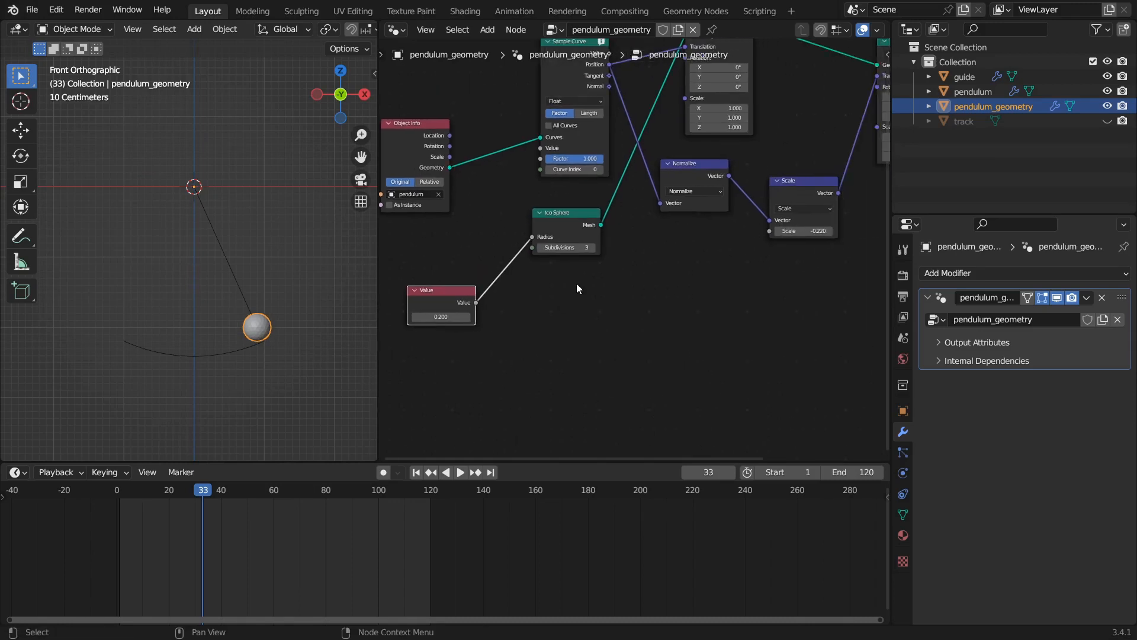
# Step: Add a Math node set to Multiply below the Ico Sphere node
pyautogui.scroll(-1, 586, 308)
pyautogui.hotkey('shift', 'a')
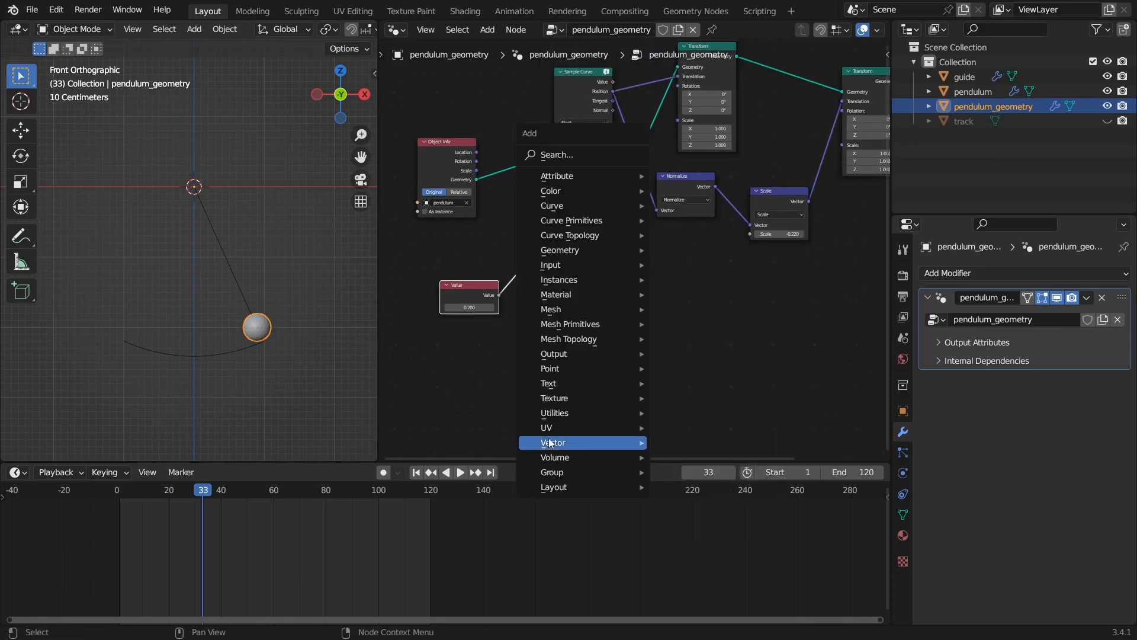
pyautogui.moveTo(566, 415)
pyautogui.click(713, 359)
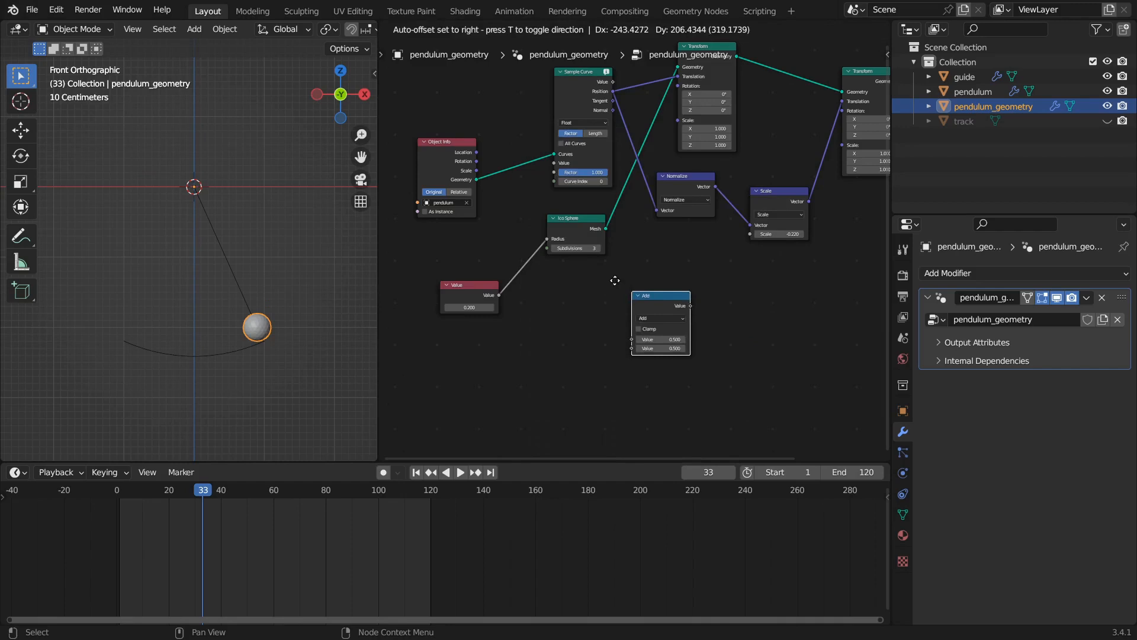
pyautogui.click(599, 284)
pyautogui.scroll(1, 599, 283)
pyautogui.click(645, 294)
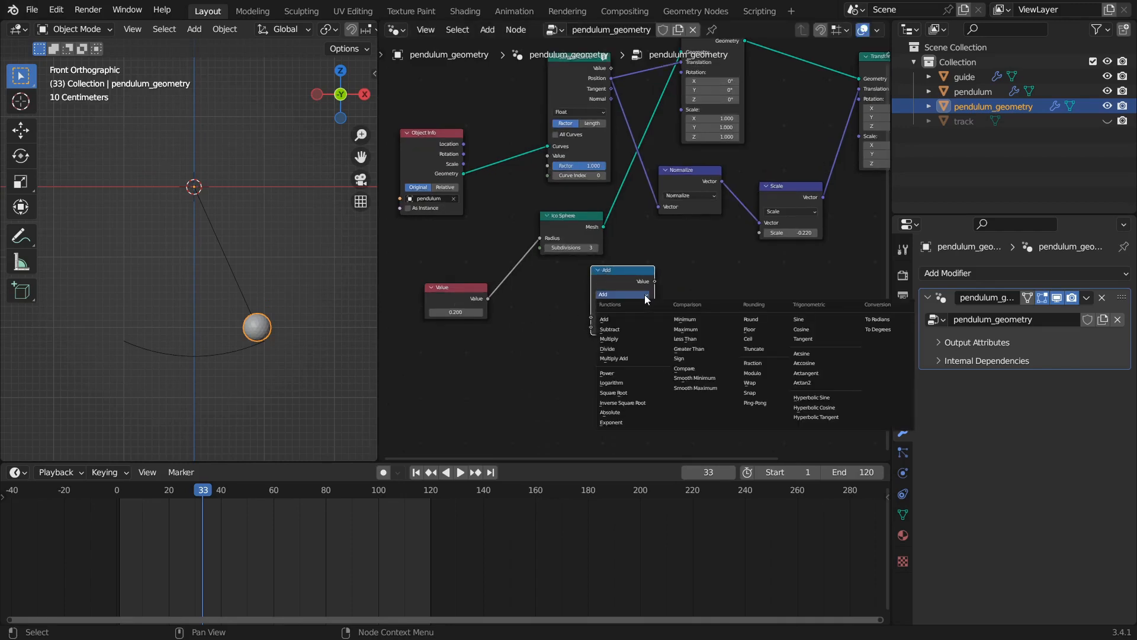
pyautogui.click(620, 338)
# Step: Feed the Value into Multiply with a factor of -1 and link the result to the vector Scale node's Scale input
pyautogui.moveTo(489, 299); pyautogui.dragTo(617, 323)
pyautogui.click(619, 327)
pyautogui.write('-1')
pyautogui.press('Return')
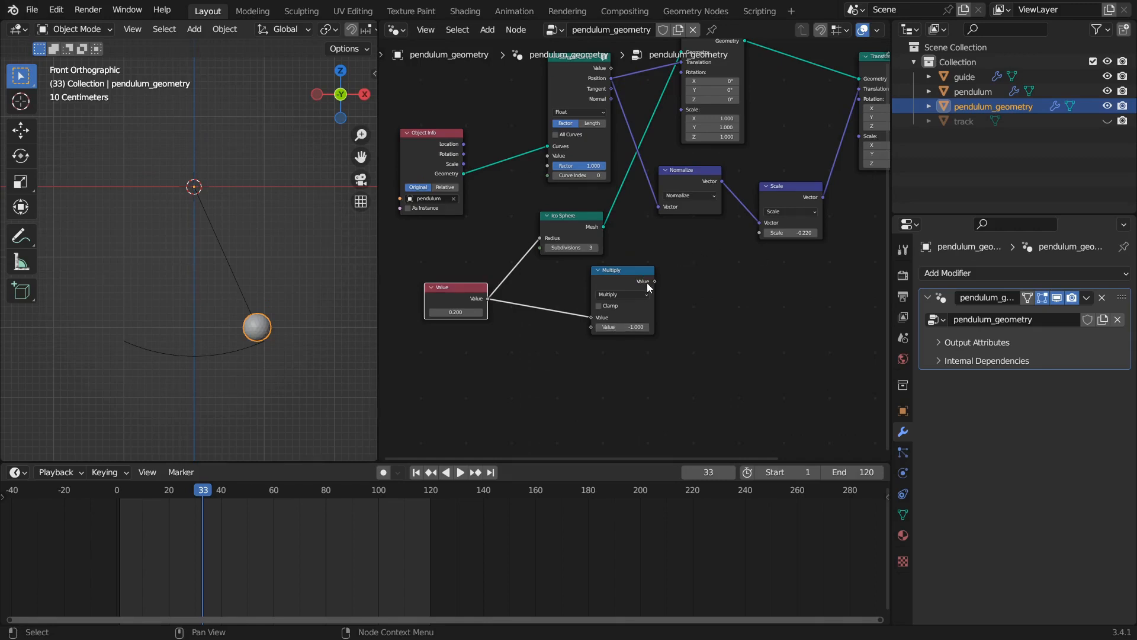
pyautogui.moveTo(655, 281); pyautogui.dragTo(757, 232)
pyautogui.moveTo(776, 182); pyautogui.dragTo(767, 172)
# Step: Raise the Value node slightly to enlarge the sphere, and play the animation to check its attachment to the line
pyautogui.moveTo(456, 313)
pyautogui.keyDown('shift'); pyautogui.mouseDown()
pyautogui.moveTo(491, 312)
pyautogui.moveTo(447, 312)
pyautogui.mouseUp(); pyautogui.keyUp('shift')
pyautogui.press('space')
pyautogui.press('space')
pyautogui.scroll(-2, 673, 307)
pyautogui.moveTo(734, 255); pyautogui.dragTo(646, 301, button='middle')
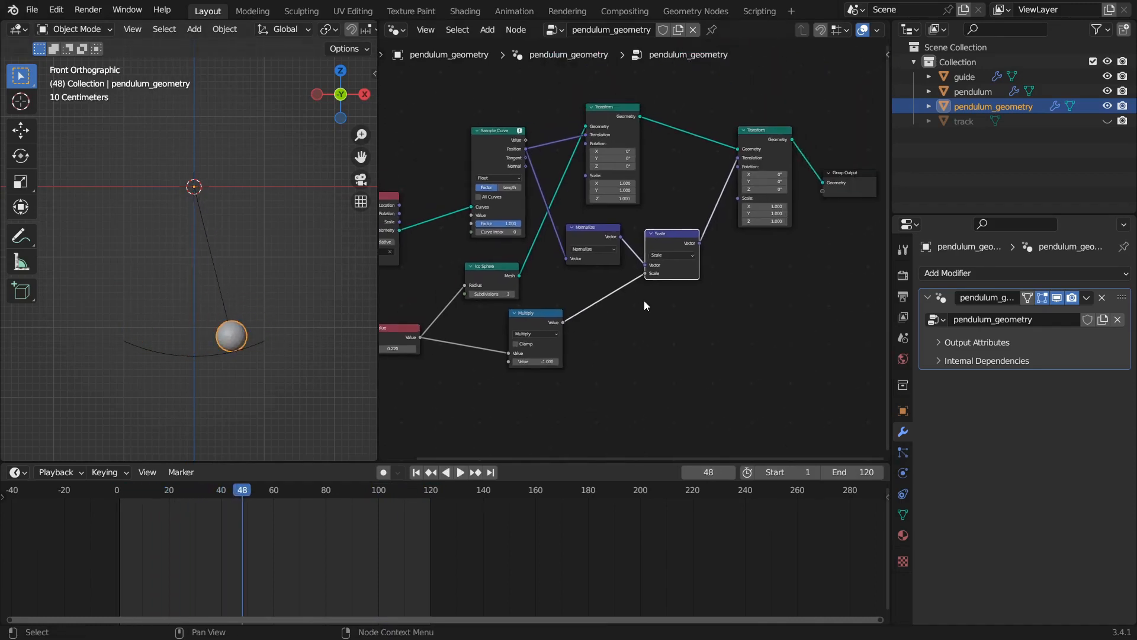
# Step: Reselect the pendulum_geometry sphere and move the Group Output and Object Info nodes to free space in its node tree
pyautogui.moveTo(178, 255); pyautogui.dragTo(195, 262, button='middle')
pyautogui.click(200, 252)
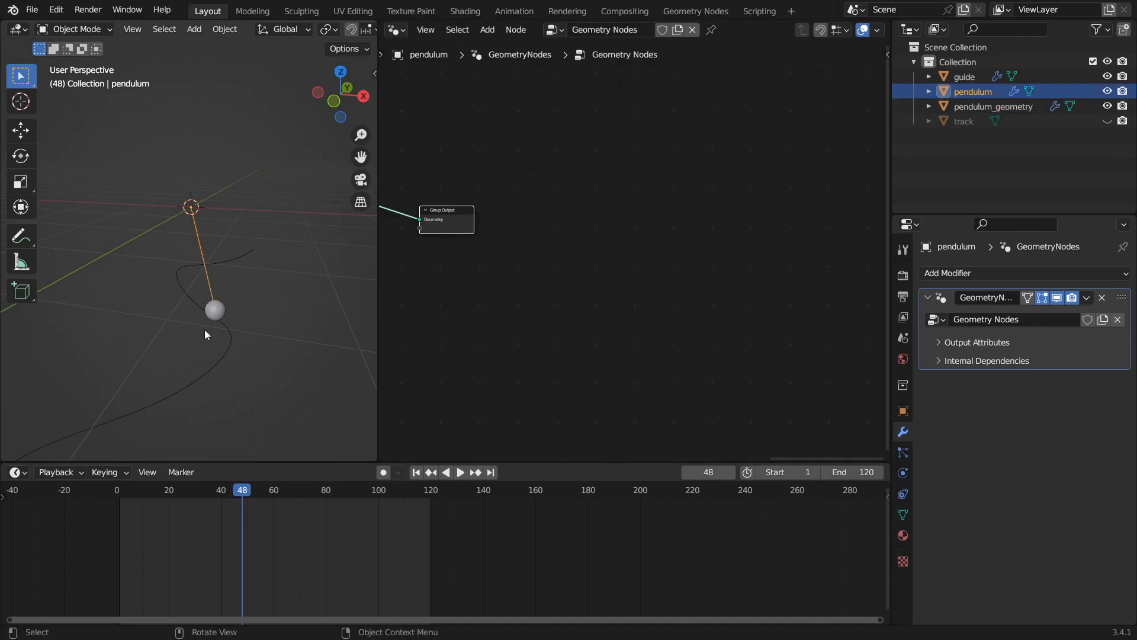
pyautogui.click(215, 311)
pyautogui.scroll(2, 215, 311)
pyautogui.moveTo(834, 274); pyautogui.dragTo(682, 263, button='middle')
pyautogui.moveTo(689, 162); pyautogui.dragTo(718, 211)
pyautogui.moveTo(477, 263); pyautogui.dragTo(819, 344, button='middle')
pyautogui.moveTo(567, 275); pyautogui.dragTo(557, 189)
pyautogui.moveTo(583, 220); pyautogui.dragTo(566, 234, button='middle')
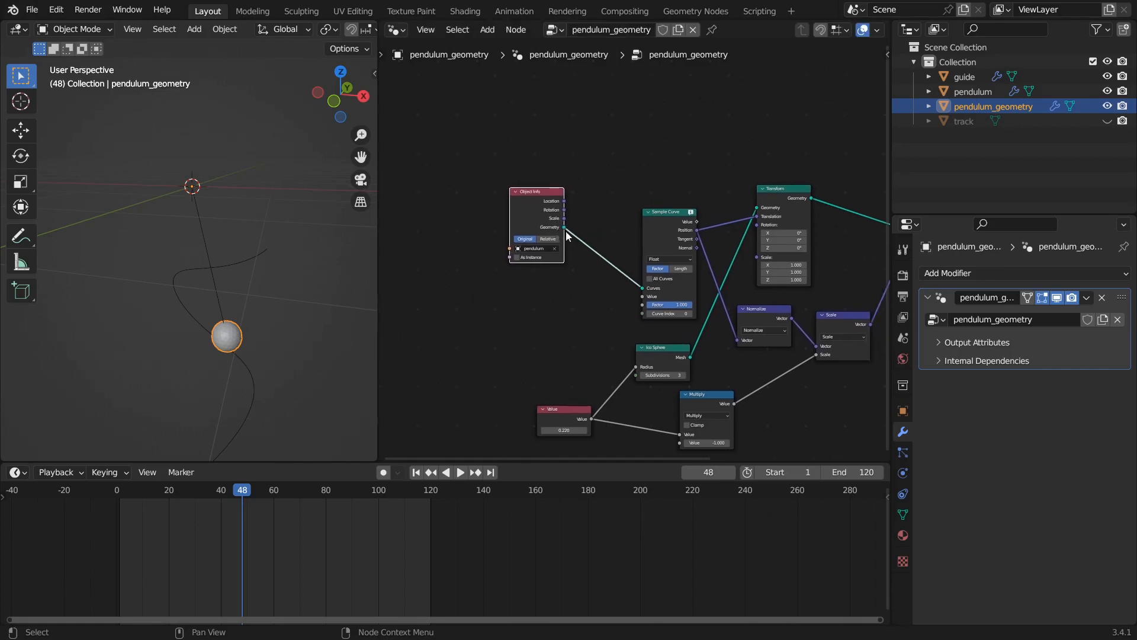
pyautogui.moveTo(527, 213); pyautogui.dragTo(521, 215)
pyautogui.moveTo(595, 212)
pyautogui.mouseDown(button='middle')
pyautogui.moveTo(562, 228)
pyautogui.moveTo(582, 218)
pyautogui.mouseUp(button='middle')
# Step: Add a Curve to Mesh node above Sample Curve and link the Object Info Geometry to its Curve input
pyautogui.hotkey('shift', 'a')
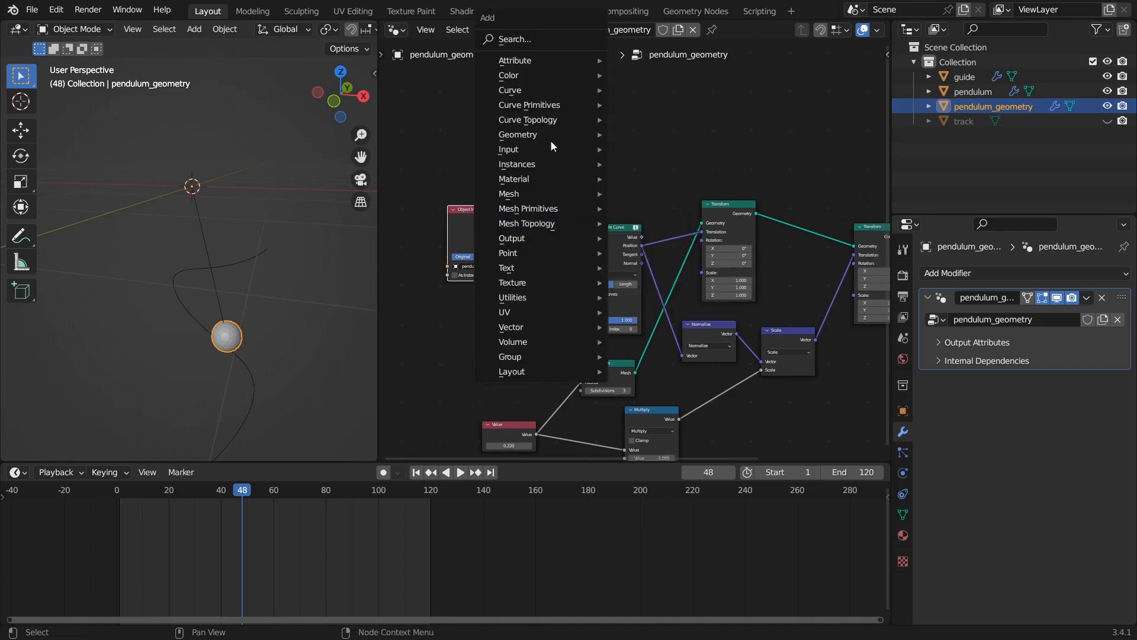
pyautogui.moveTo(538, 90)
pyautogui.click(673, 170)
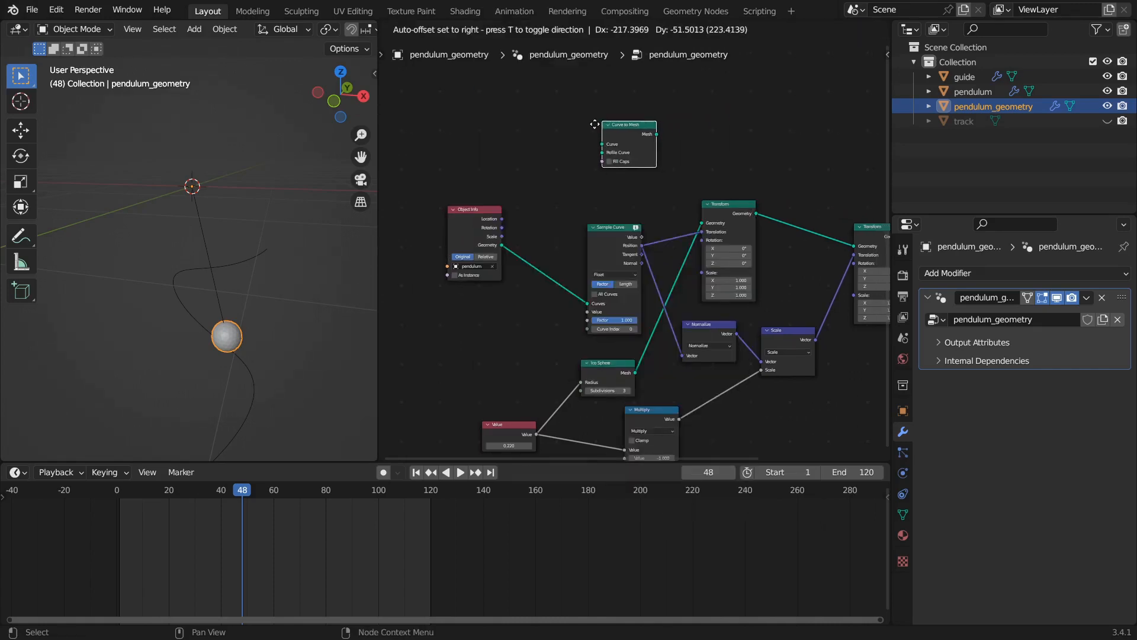
pyautogui.click(575, 181)
pyautogui.moveTo(575, 180); pyautogui.dragTo(659, 222, button='middle')
pyautogui.scroll(1, 636, 252)
pyautogui.moveTo(575, 286); pyautogui.dragTo(685, 172)
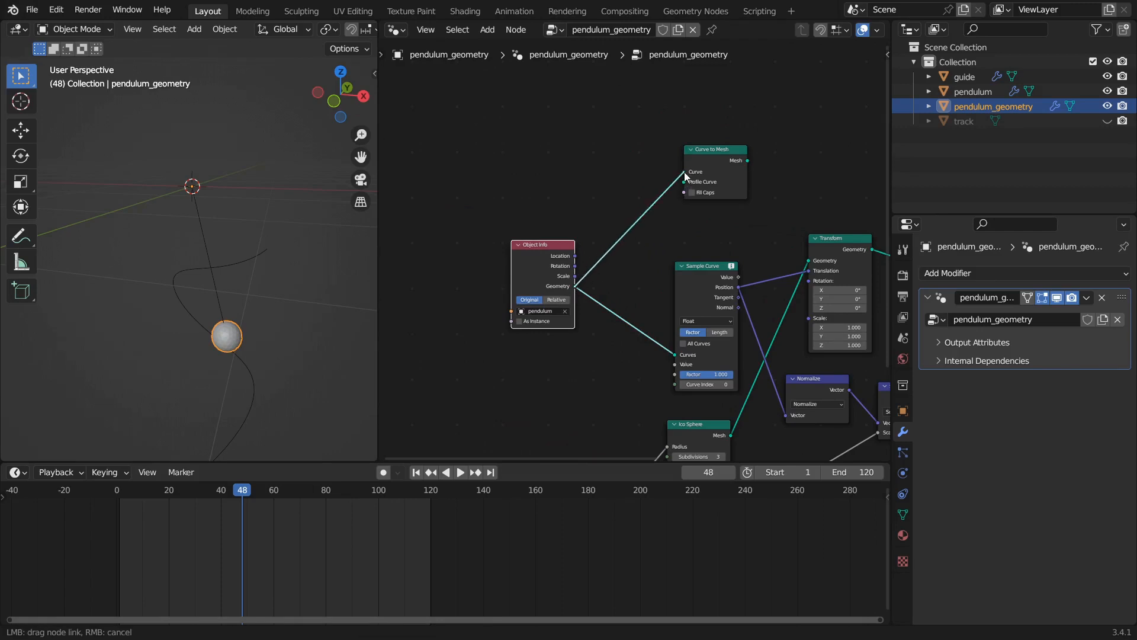
# Step: Add a Curve Circle node and link its Curve output to the Profile Curve of Curve to Mesh
pyautogui.hotkey('shift', 'a')
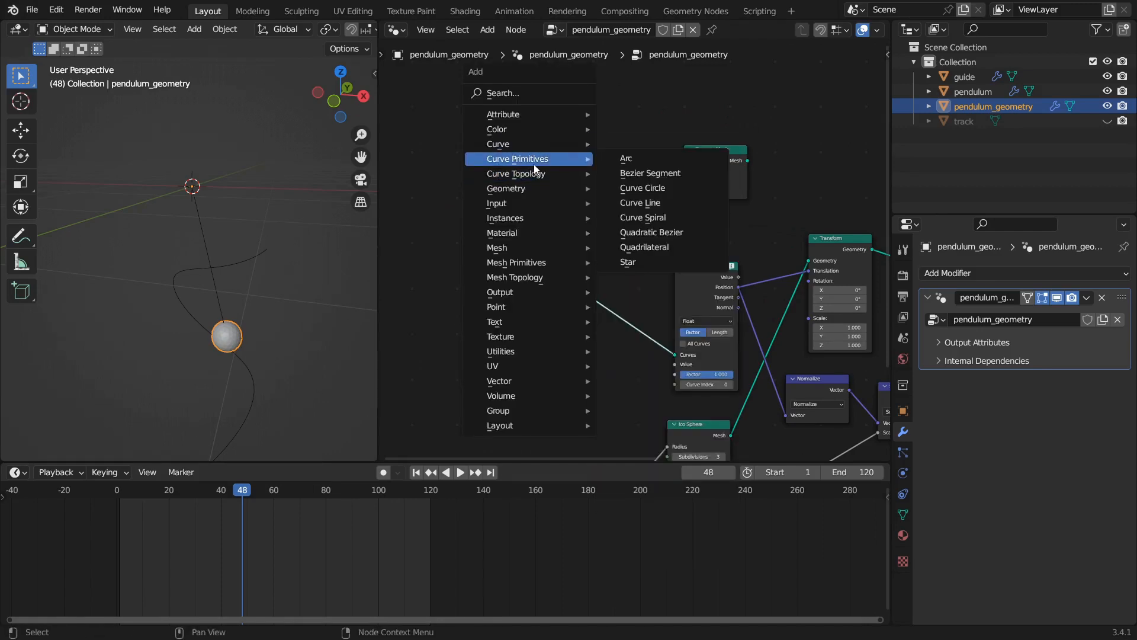
pyautogui.moveTo(531, 172)
pyautogui.moveTo(532, 159)
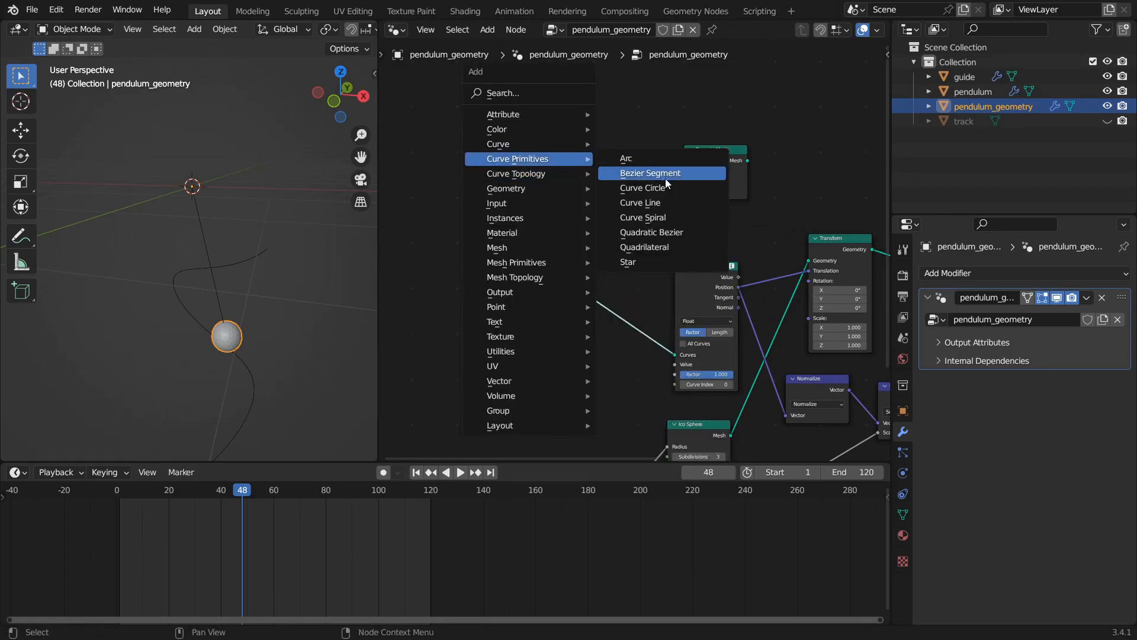
pyautogui.click(665, 184)
pyautogui.click(521, 184)
pyautogui.scroll(1, 521, 184)
pyautogui.moveTo(539, 150); pyautogui.dragTo(693, 172)
# Step: Move the Group Output node up and away from the last Transform node
pyautogui.scroll(-4, 764, 232)
pyautogui.moveTo(881, 265); pyautogui.dragTo(553, 232, button='middle')
pyautogui.scroll(-4, 681, 236)
pyautogui.moveTo(685, 303); pyautogui.dragTo(700, 215)
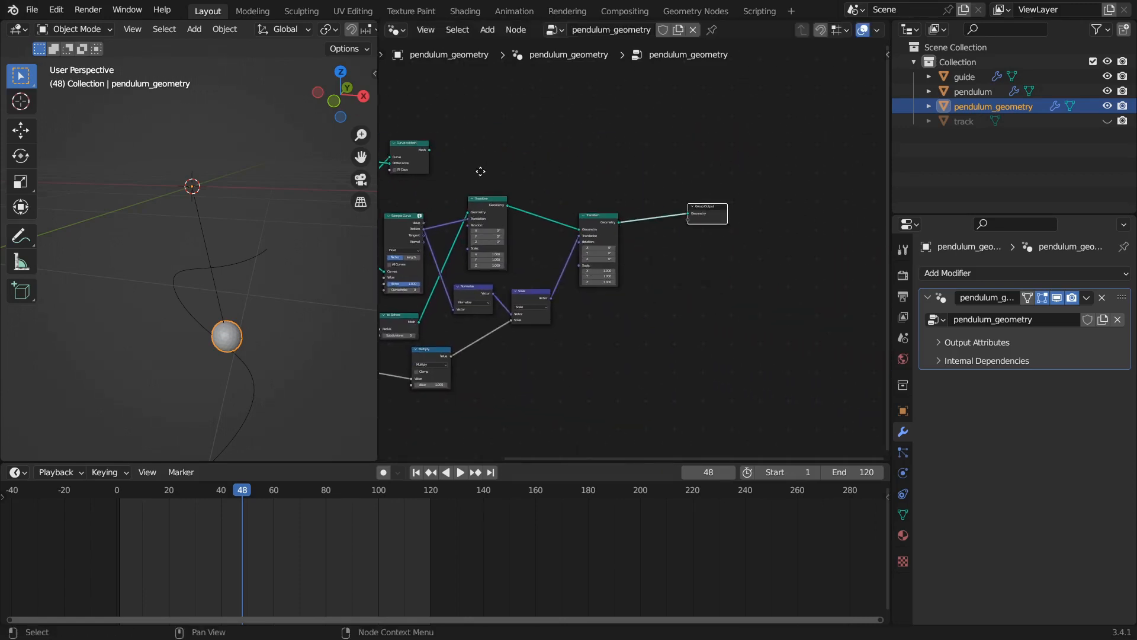
# Step: Set the Curve Circle's radius to 0.005 m
pyautogui.moveTo(438, 170); pyautogui.dragTo(734, 222, button='middle')
pyautogui.scroll(8, 545, 250)
pyautogui.click(569, 198)
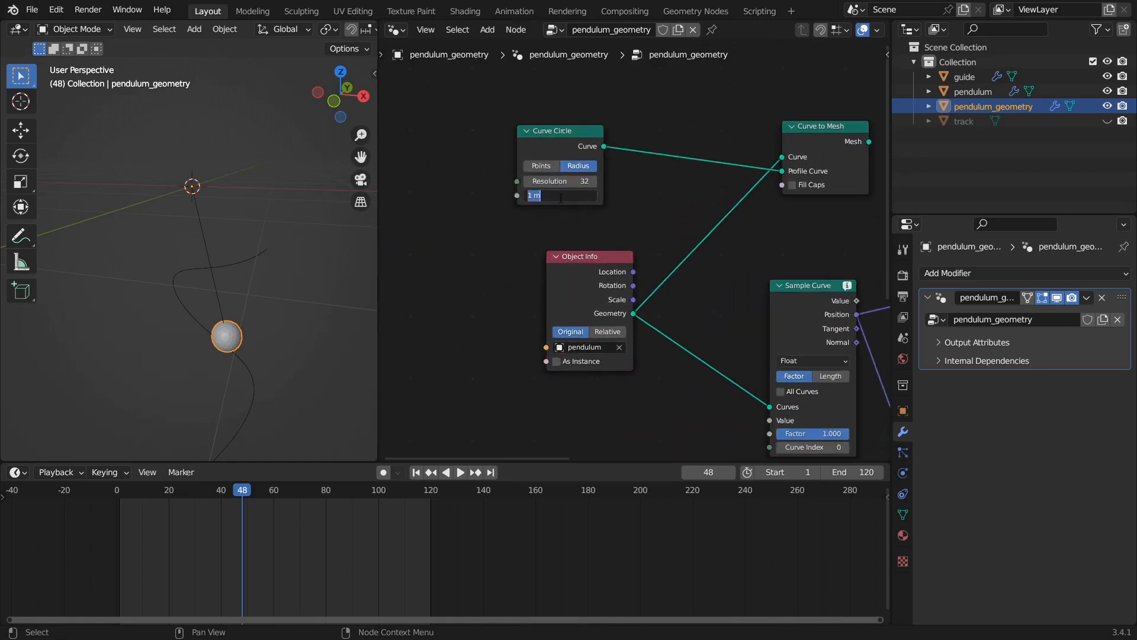
pyautogui.press('Return')
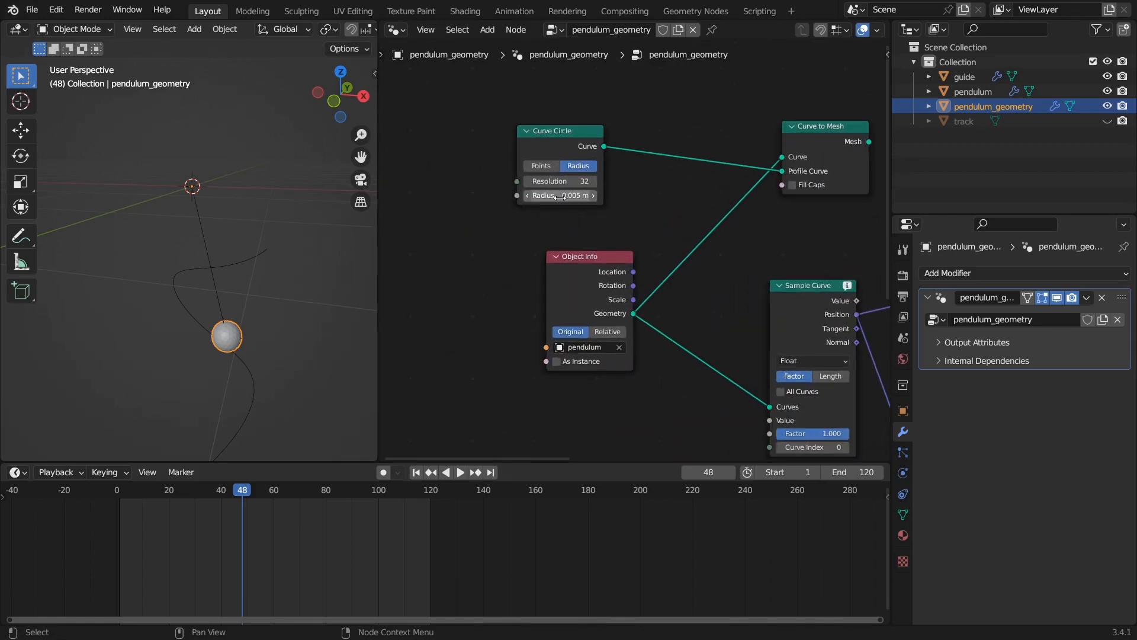
# Step: Move the Curve Circle node closer to Curve to Mesh and set its resolution to 8
pyautogui.moveTo(533, 152); pyautogui.dragTo(584, 155)
pyautogui.click(621, 185)
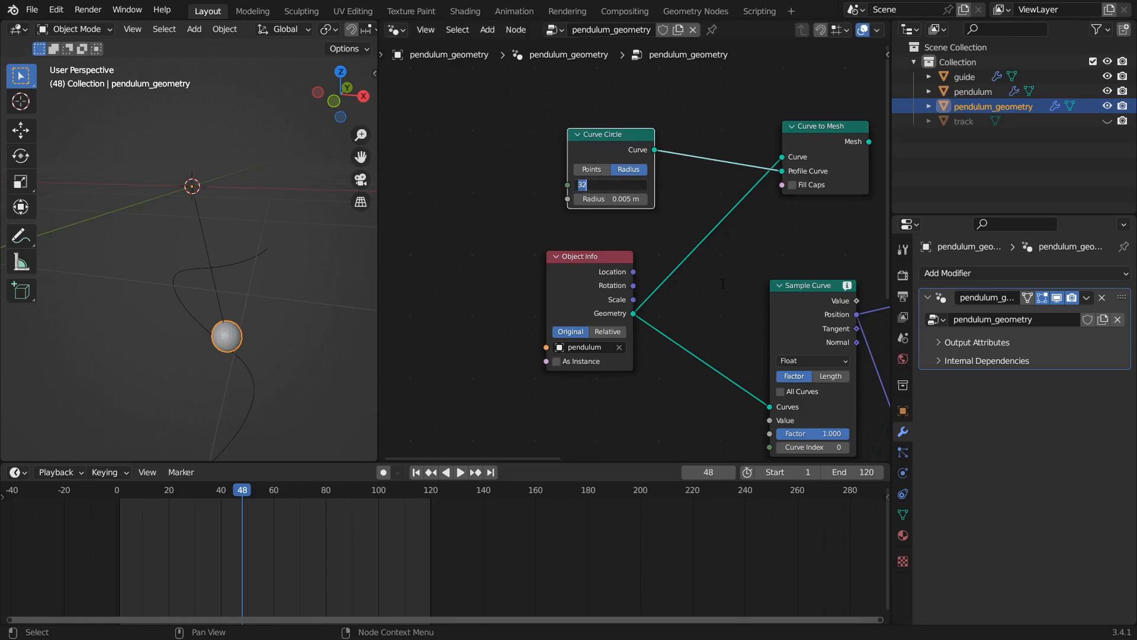
pyautogui.press('Return')
# Step: Add a Join Geometry node on the link between the last Transform node and the Group Output
pyautogui.scroll(-5, 714, 269)
pyautogui.moveTo(622, 251); pyautogui.dragTo(453, 227, button='middle')
pyautogui.scroll(-3, 651, 230)
pyautogui.moveTo(826, 232); pyautogui.dragTo(617, 214, button='middle')
pyautogui.hotkey('shift', 'a')
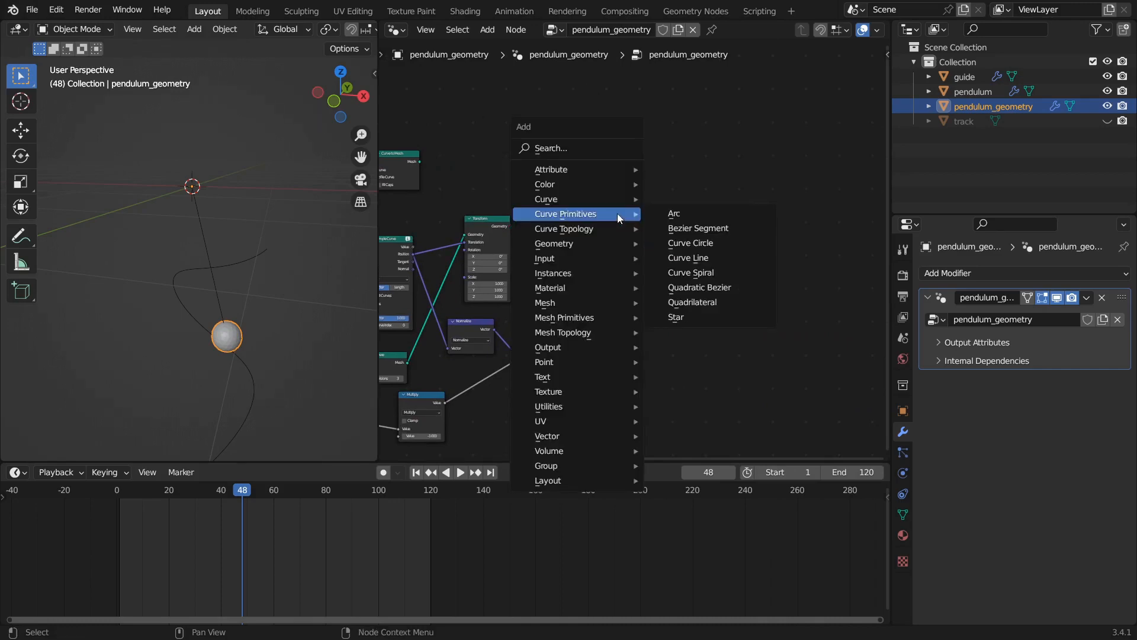
pyautogui.moveTo(579, 244)
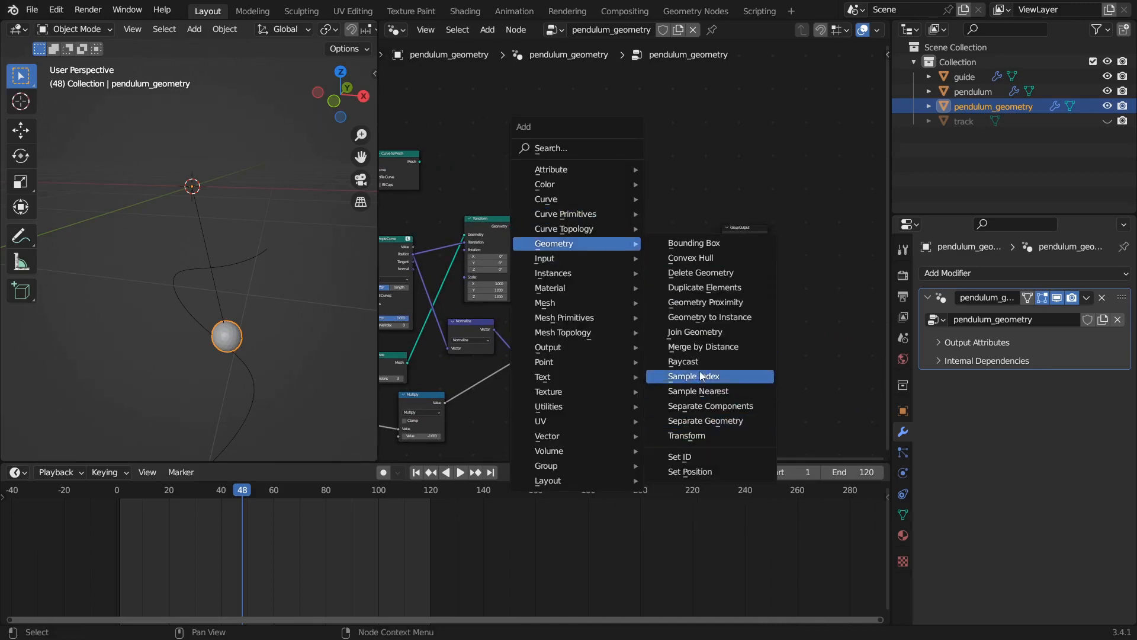
pyautogui.click(700, 339)
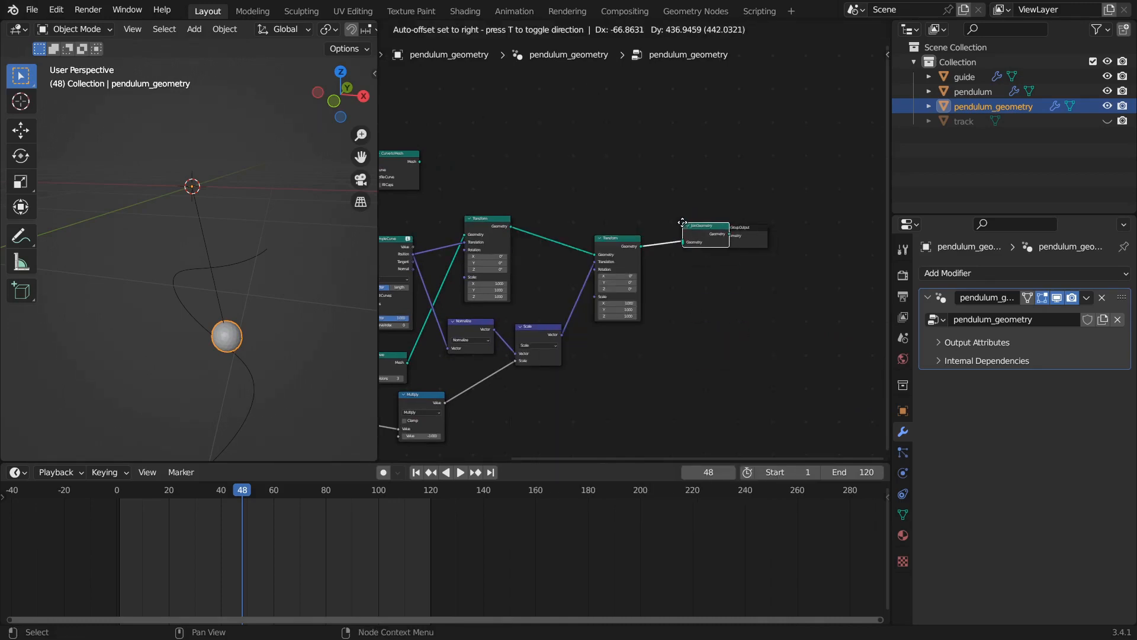
pyautogui.click(681, 225)
# Step: Link the Mesh output of Curve to Mesh to the Join Geometry input and clear the object selection
pyautogui.keyDown('ctrl'); pyautogui.scroll(4, 610, 219); pyautogui.keyUp('ctrl')
pyautogui.scroll(1, 584, 213)
pyautogui.moveTo(529, 151); pyautogui.dragTo(813, 242)
pyautogui.hotkey('alt', 'a')
# Step: Play the animation to check the string and bob, then select the pendulum geometry and save the file
pyautogui.moveTo(92, 350); pyautogui.dragTo(236, 314, button='middle')
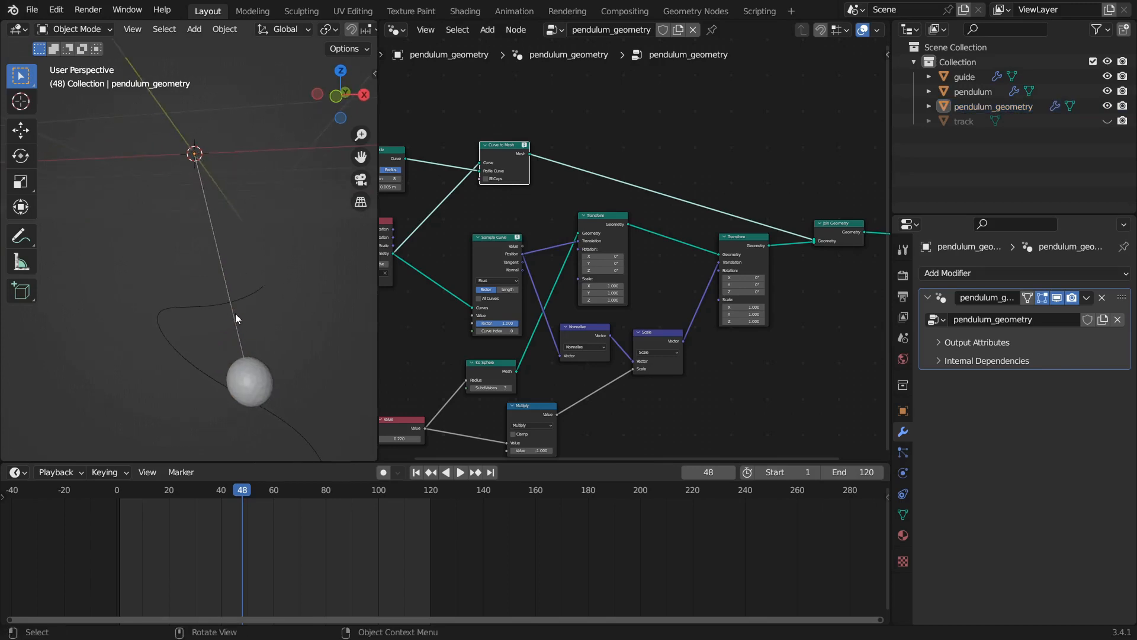
pyautogui.press('space')
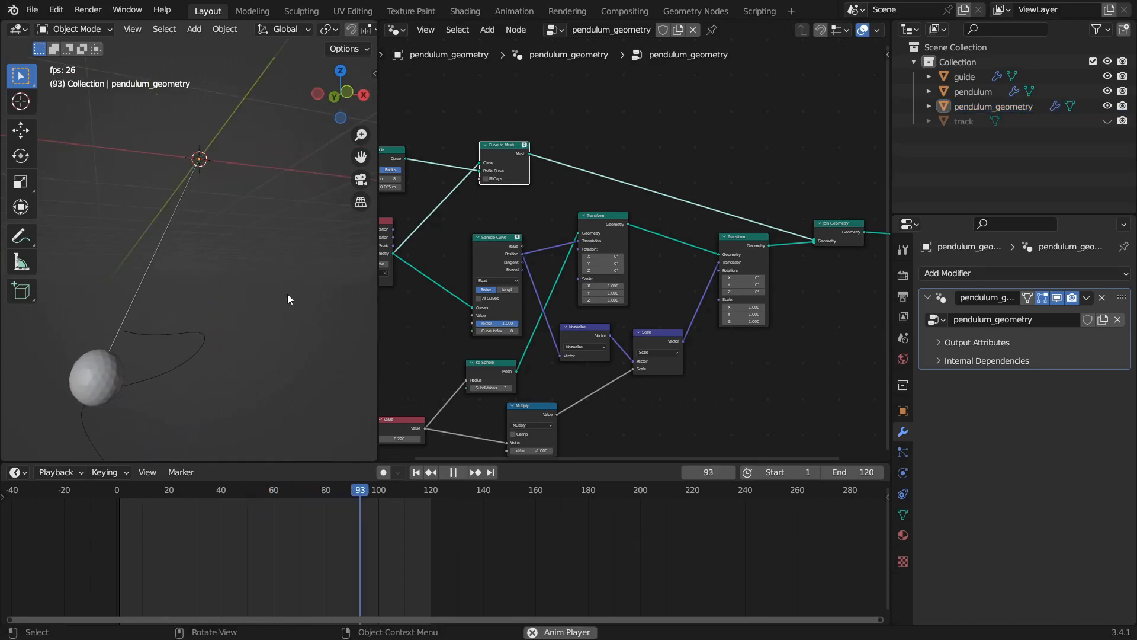
pyautogui.moveTo(287, 294); pyautogui.dragTo(244, 318, button='middle')
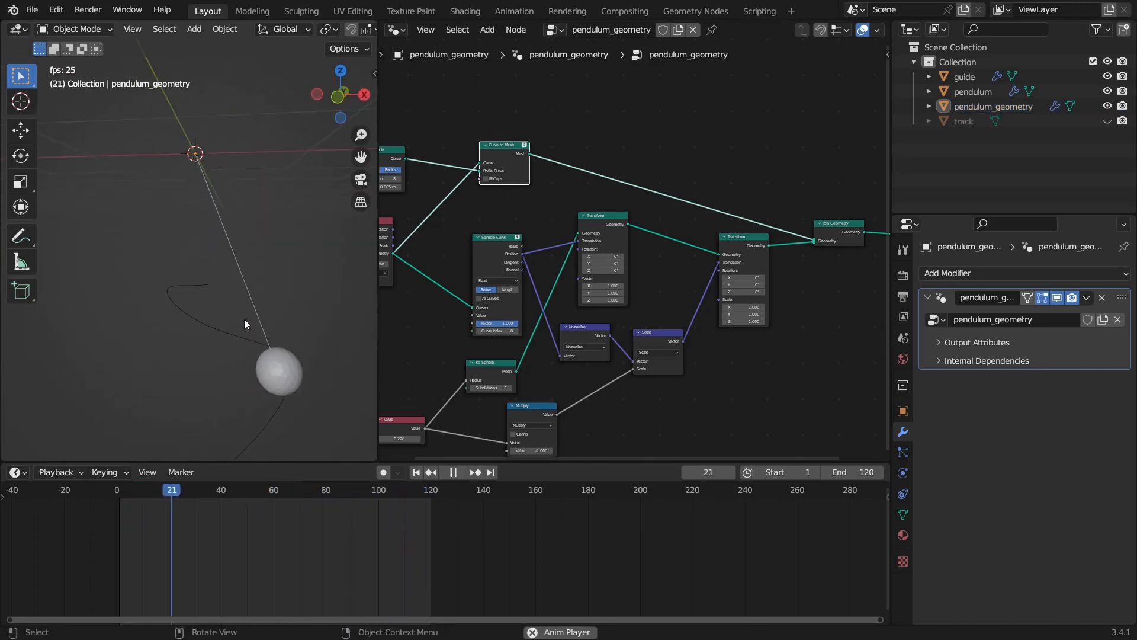
pyautogui.press('space')
pyautogui.click(280, 357)
pyautogui.hotkey('ctrl', 's')
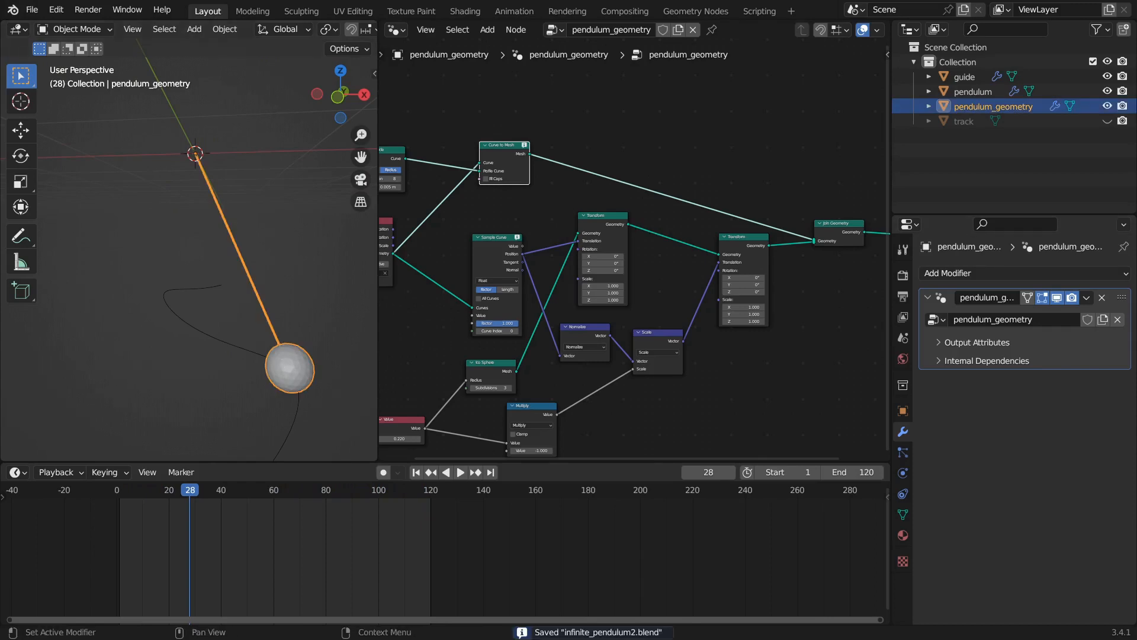
# Step: Unhide the track object and give it a Geometry Nodes modifier with a new node group
pyautogui.click(957, 123)
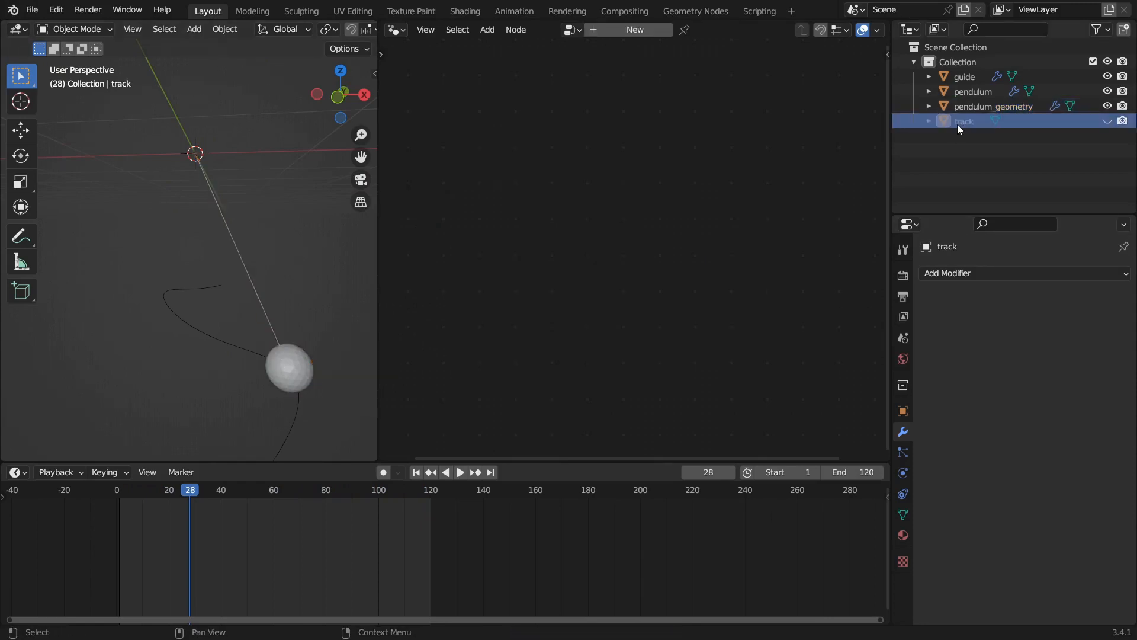
pyautogui.click(1108, 121)
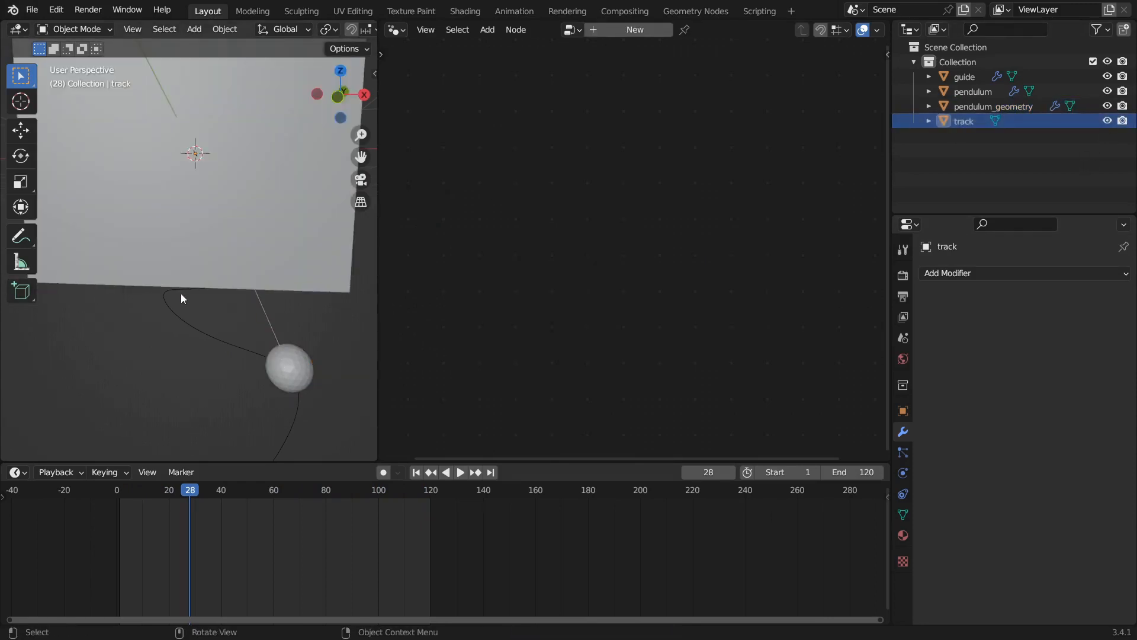
pyautogui.scroll(-4, 190, 284)
pyautogui.click(1017, 274)
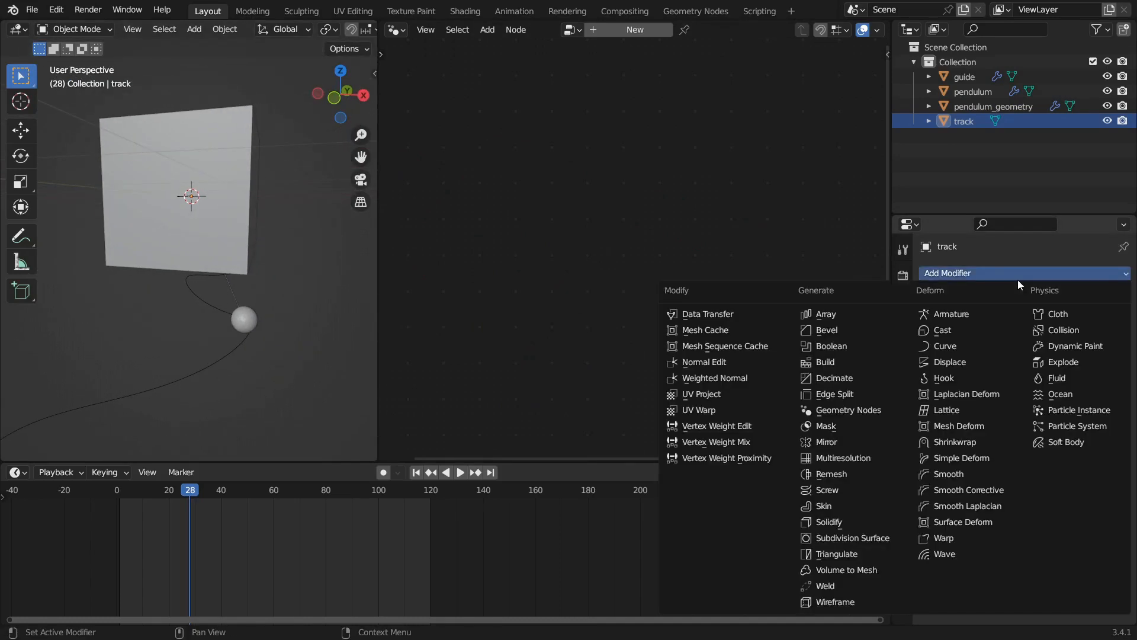
pyautogui.click(862, 411)
pyautogui.click(1016, 319)
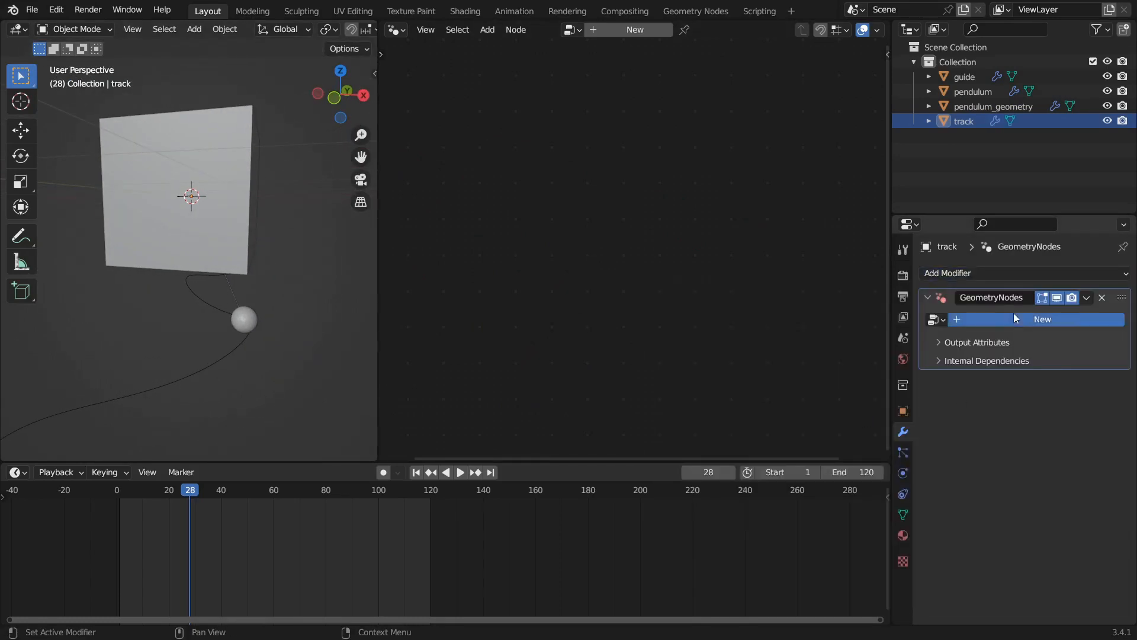
# Step: Name both the new node group and its modifier "track" and save the file
pyautogui.doubleClick(1006, 320)
pyautogui.write('track')
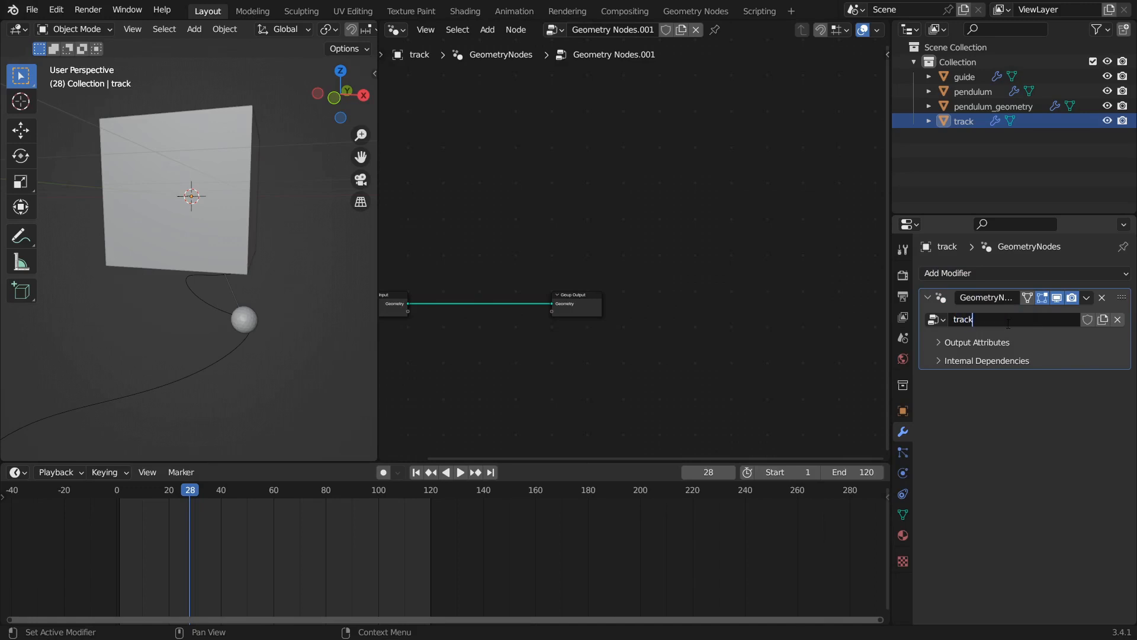
pyautogui.press('Return')
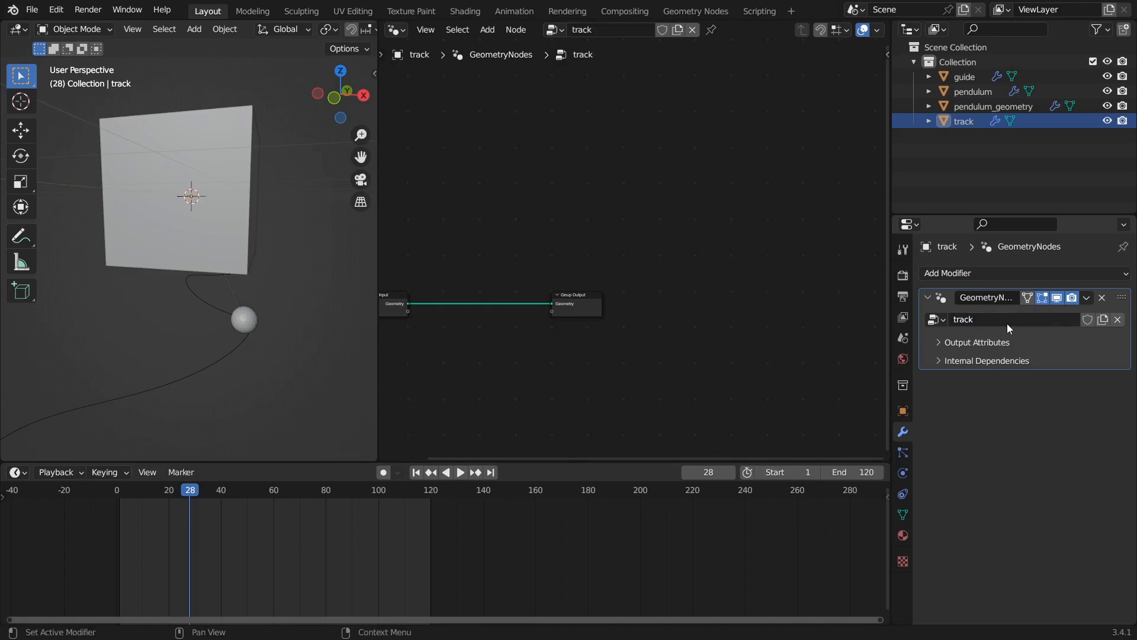
pyautogui.write('track')
pyautogui.scroll(-4, 593, 297)
pyautogui.scroll(8, 734, 257)
pyautogui.moveTo(593, 297); pyautogui.dragTo(670, 235, button='middle')
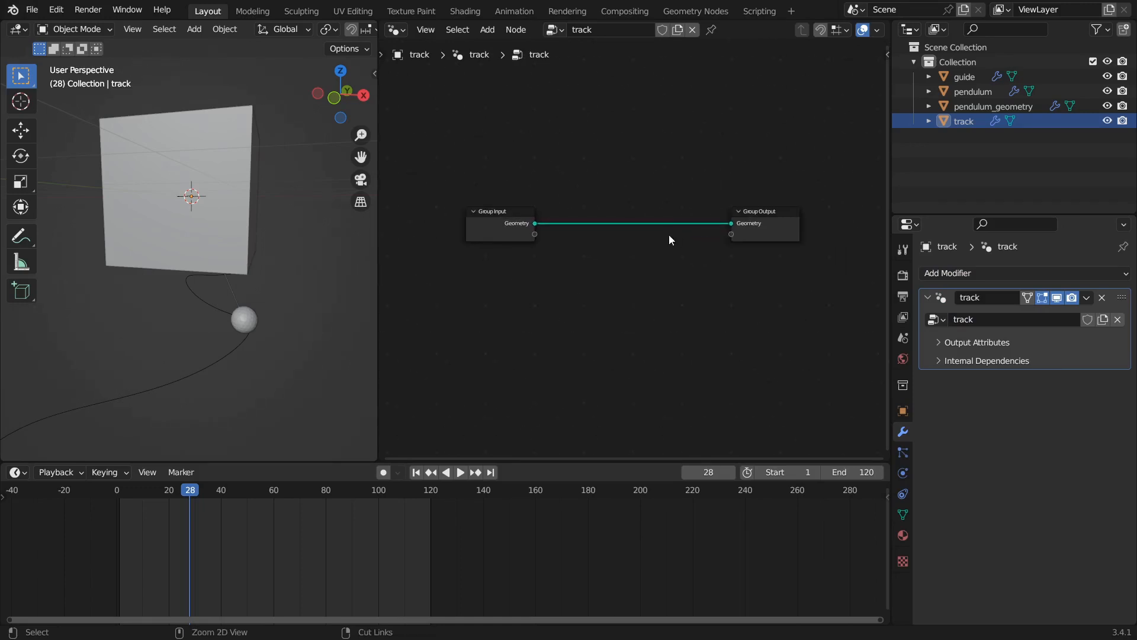
pyautogui.hotkey('ctrl', 's')
# Step: Delete the Group Input node and add an Object Info node in its place
pyautogui.click(489, 235)
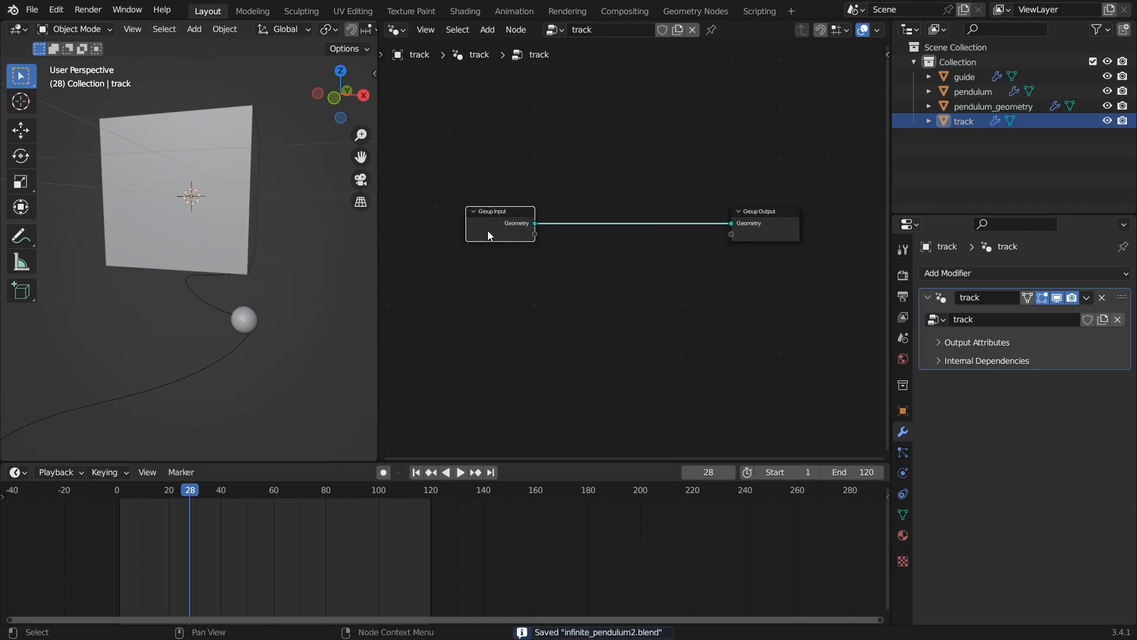
pyautogui.press('x')
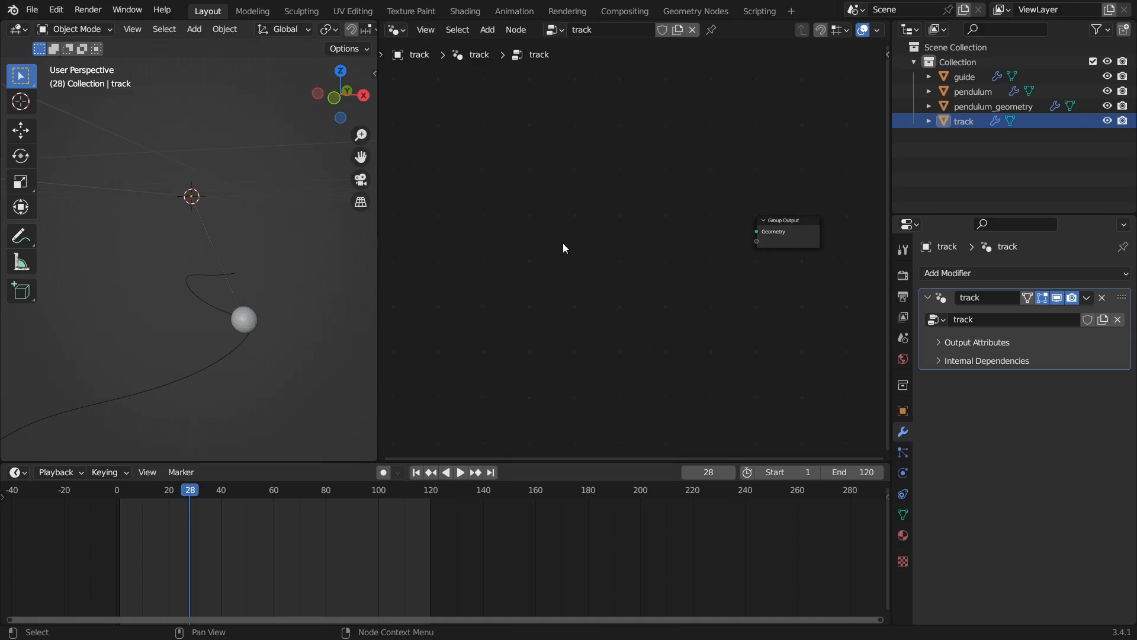
pyautogui.hotkey('shift', 'a')
pyautogui.moveTo(523, 254)
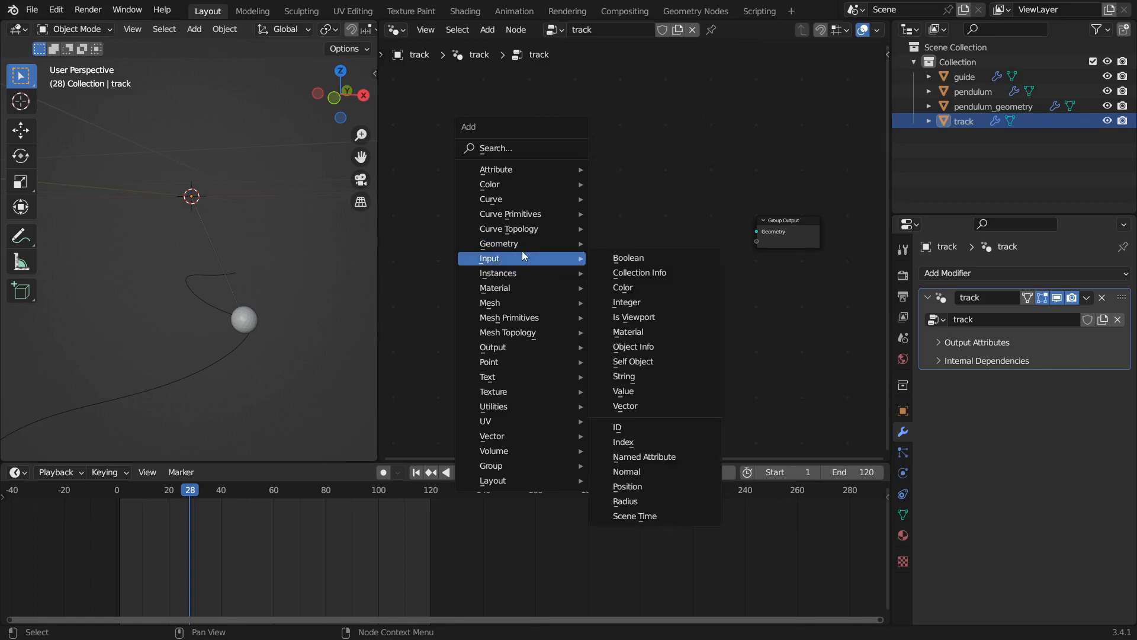
pyautogui.click(641, 347)
pyautogui.click(556, 269)
# Step: Set the Object Info node's object to guide and link its Geometry output to the Group Output
pyautogui.scroll(2, 557, 269)
pyautogui.click(545, 291)
pyautogui.click(545, 310)
pyautogui.moveTo(566, 250); pyautogui.dragTo(815, 222)
# Step: Select the track object to check its curve in the viewport and save the file
pyautogui.moveTo(319, 279); pyautogui.dragTo(284, 311, button='middle')
pyautogui.click(965, 122)
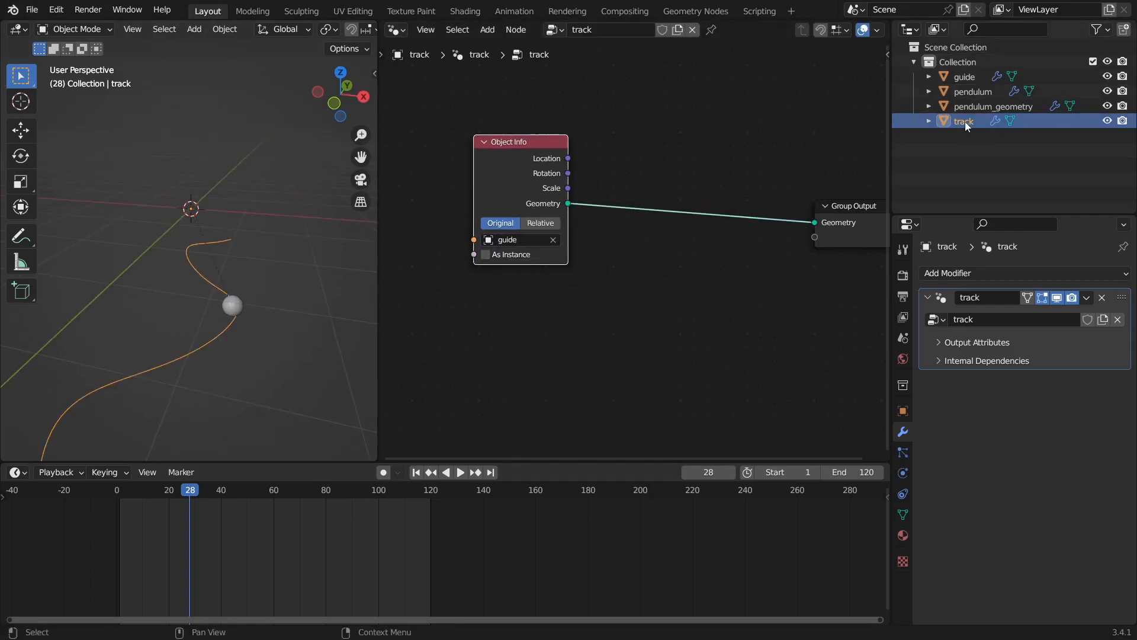
pyautogui.hotkey('ctrl', 's')
pyautogui.moveTo(252, 318); pyautogui.dragTo(2, 495, button='middle')
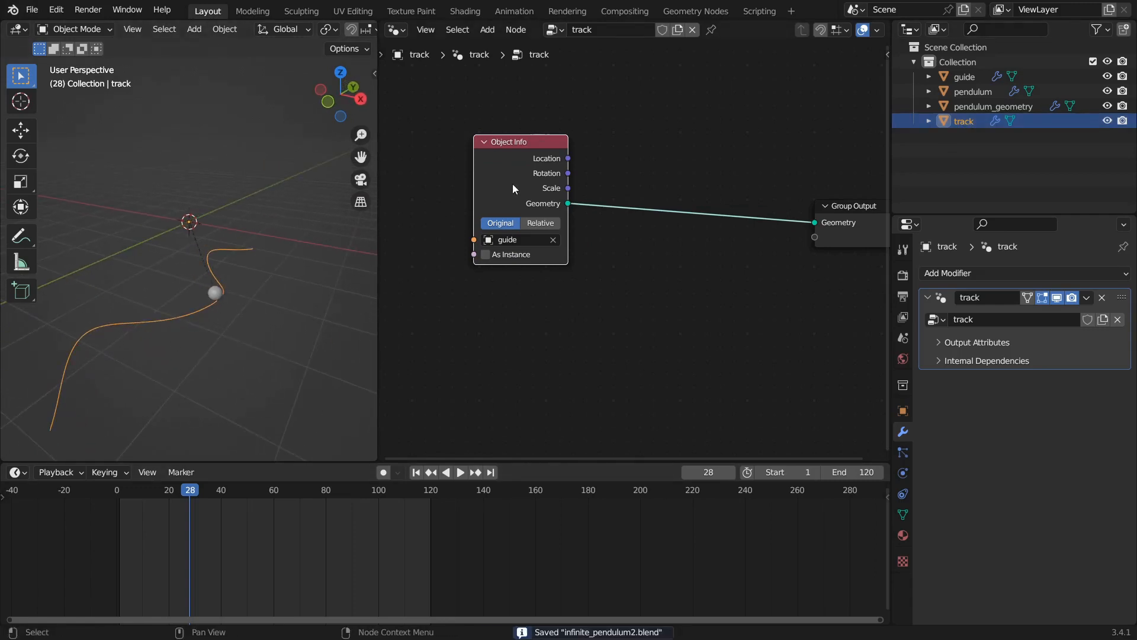
# Step: Line up the Object Info and Group Output nodes so the link between them runs nearly straight
pyautogui.moveTo(512, 184); pyautogui.dragTo(517, 200)
pyautogui.moveTo(848, 208); pyautogui.dragTo(817, 198)
pyautogui.moveTo(539, 198); pyautogui.dragTo(539, 189)
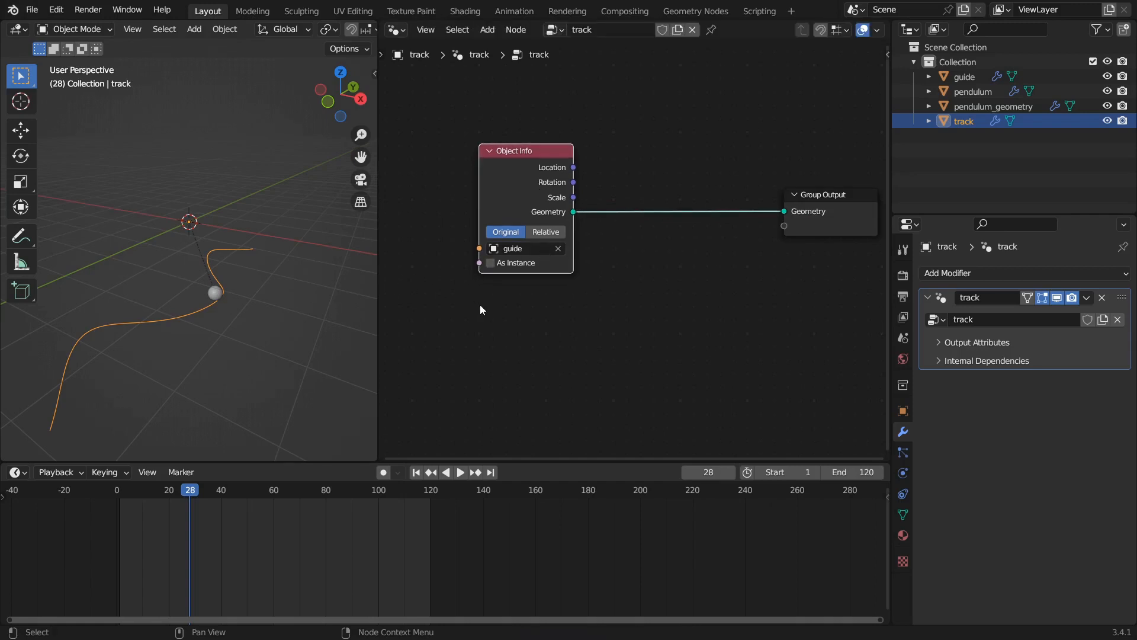
# Step: Insert a Curve to Mesh node on the link between the guide's Object Info node and the Group Output
pyautogui.moveTo(565, 183); pyautogui.dragTo(575, 152, button='middle')
pyautogui.moveTo(557, 162); pyautogui.dragTo(498, 139)
pyautogui.moveTo(639, 248); pyautogui.dragTo(503, 252, button='middle')
pyautogui.moveTo(659, 186); pyautogui.dragTo(532, 174)
pyautogui.moveTo(446, 155); pyautogui.dragTo(540, 168, button='middle')
pyautogui.moveTo(503, 177); pyautogui.dragTo(753, 197)
pyautogui.hotkey('shift', 'a')
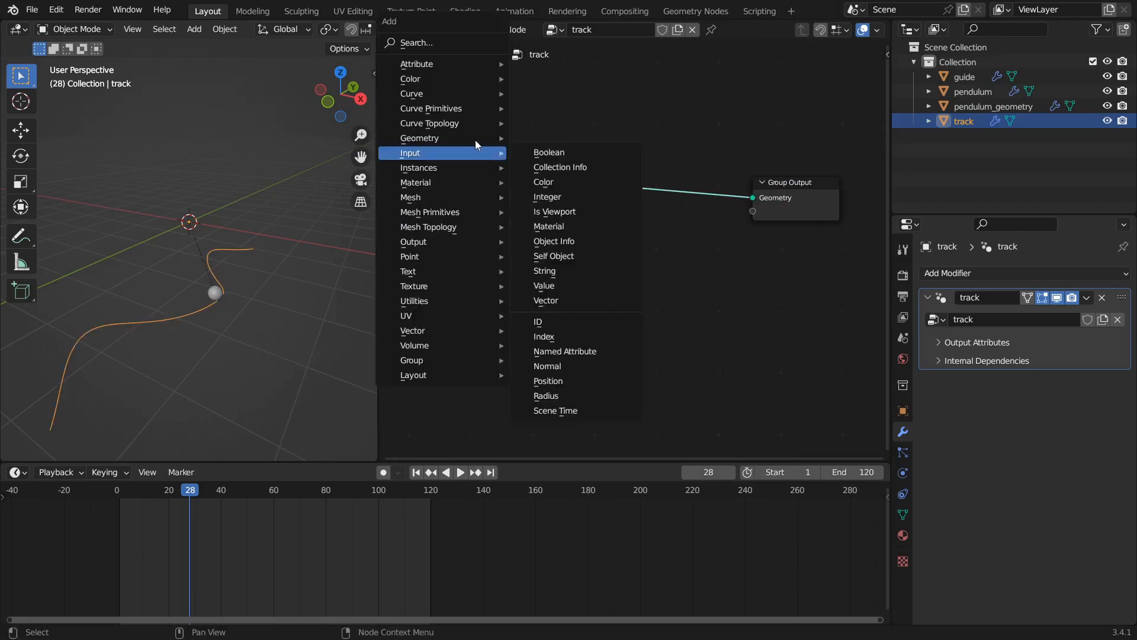
pyautogui.moveTo(438, 94)
pyautogui.click(548, 108)
pyautogui.click(582, 124)
pyautogui.moveTo(532, 189); pyautogui.dragTo(564, 159, button='middle')
# Step: Add a Curve Line node and connect its curve output to the Profile Curve input of Curve to Mesh
pyautogui.hotkey('shift', 'a')
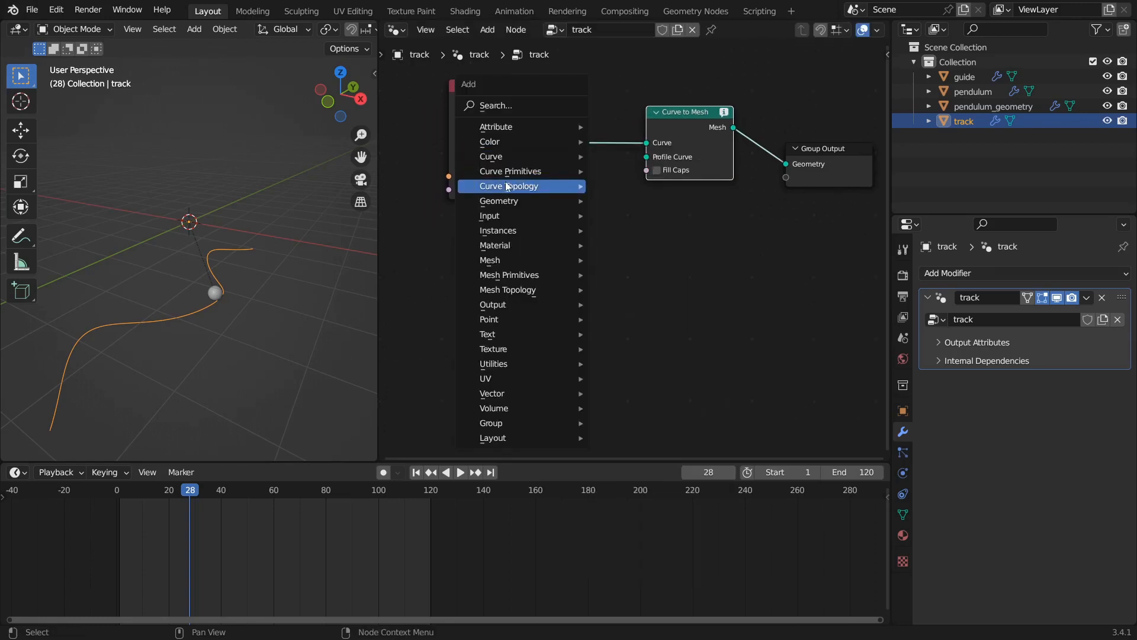
pyautogui.moveTo(527, 171)
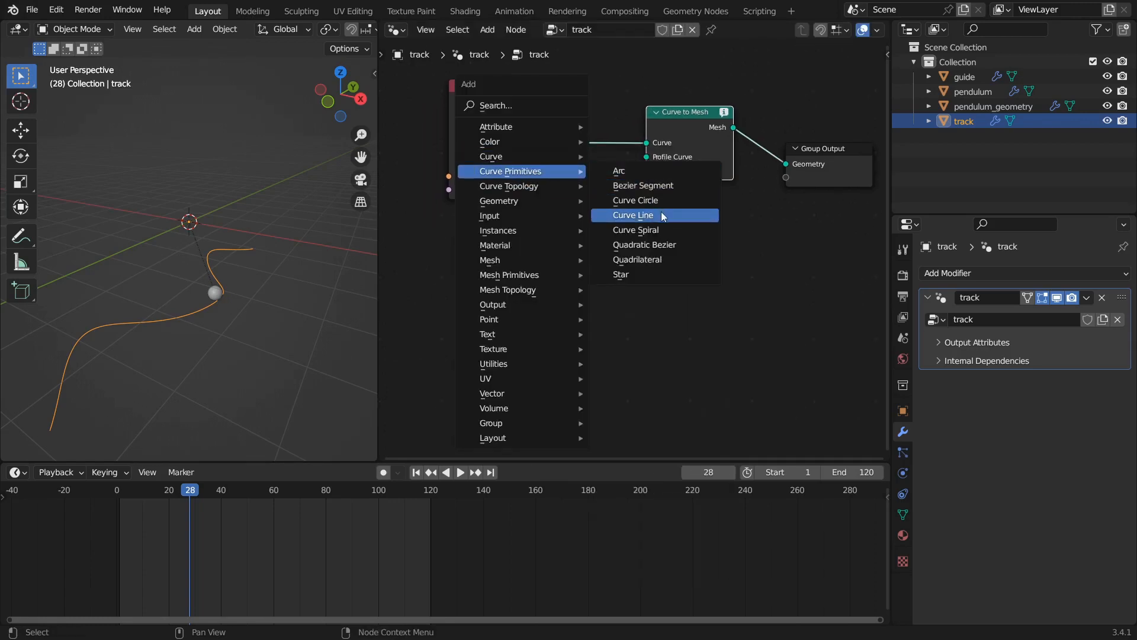
pyautogui.click(662, 215)
pyautogui.click(548, 247)
pyautogui.moveTo(540, 234); pyautogui.dragTo(660, 155)
# Step: Set the Z coordinate of the Curve Line's end point to 0 m
pyautogui.moveTo(656, 210); pyautogui.dragTo(745, 166, button='middle')
pyautogui.scroll(2, 699, 213)
pyautogui.click(563, 325)
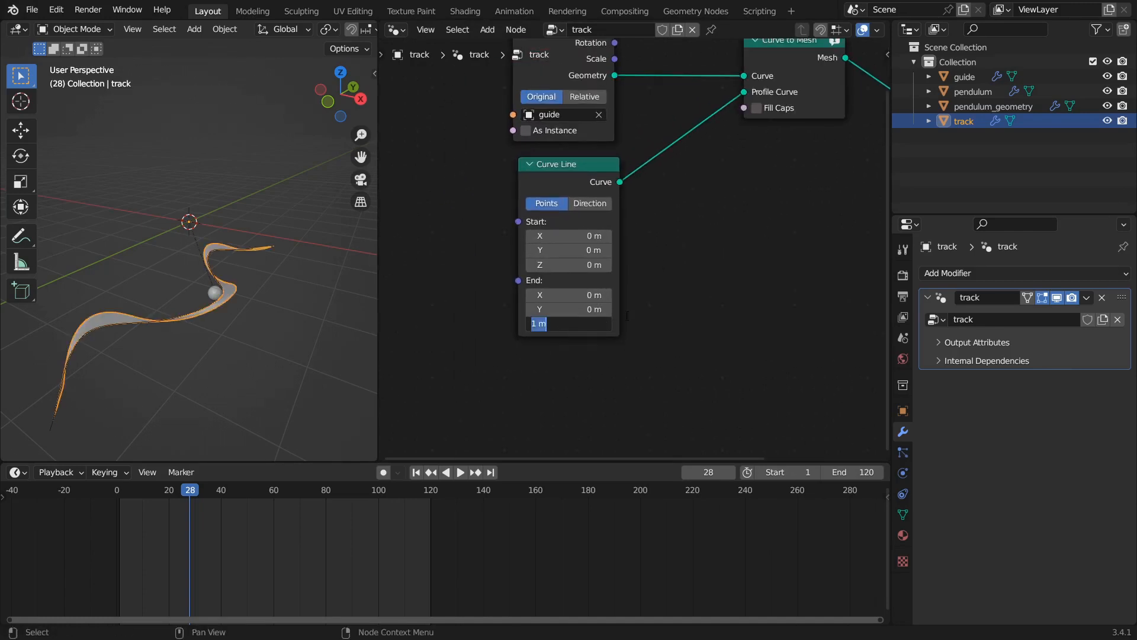
pyautogui.press('Return')
# Step: Set the Curve Line's start X to -0.5 m and its end X to 0.5 m
pyautogui.moveTo(584, 235); pyautogui.dragTo(607, 235)
pyautogui.click(570, 236)
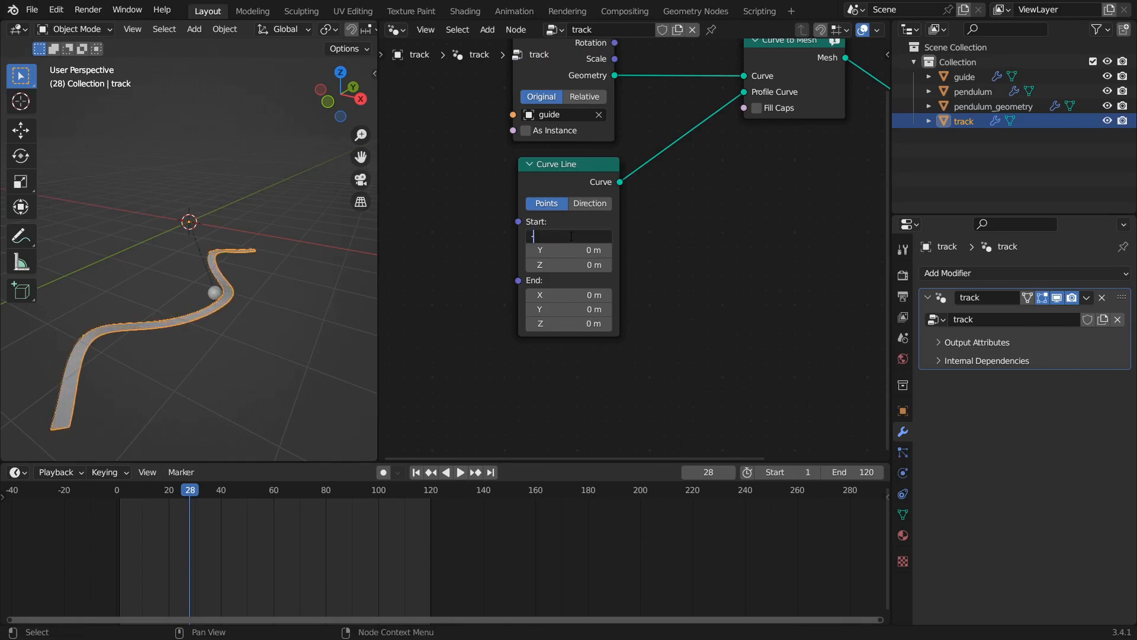
pyautogui.write('-0.5')
pyautogui.press('Return')
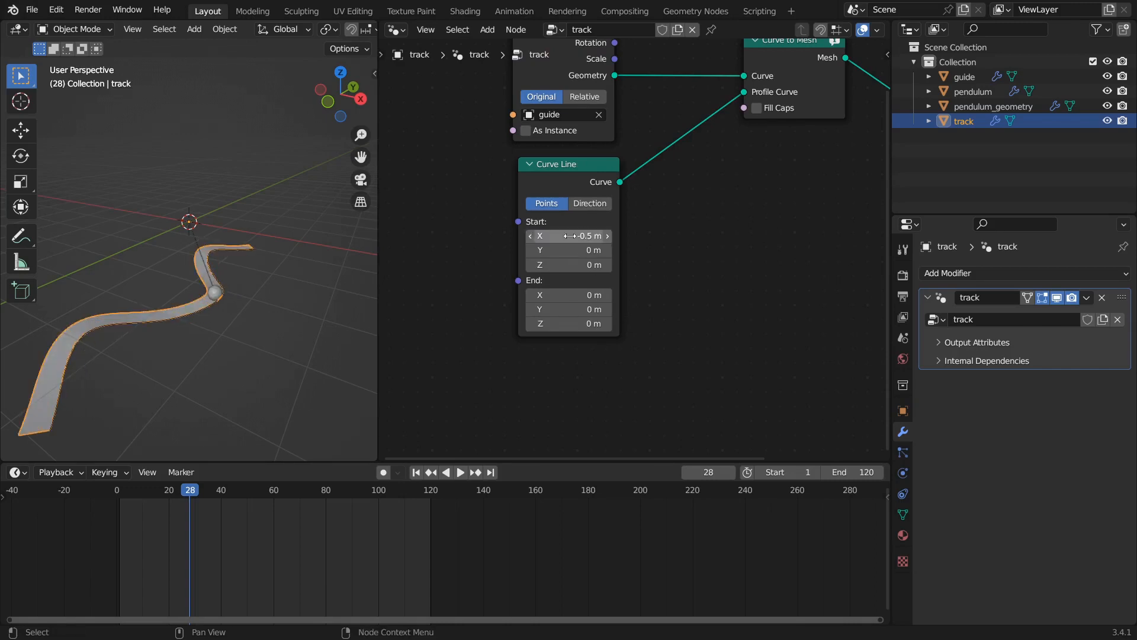
pyautogui.click(580, 295)
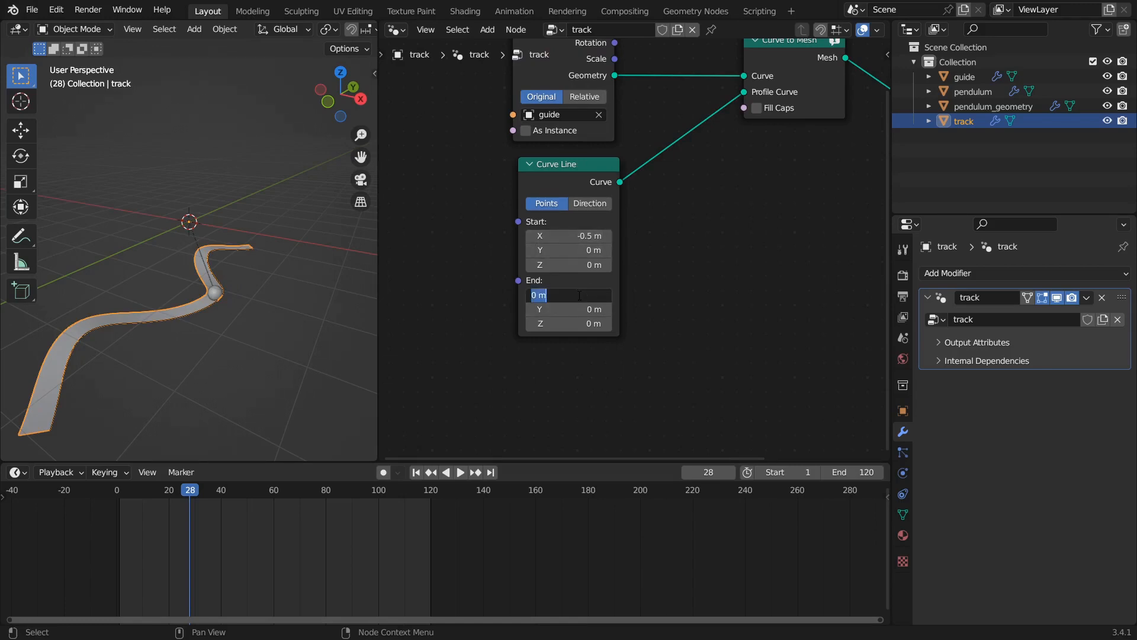
pyautogui.press('Return')
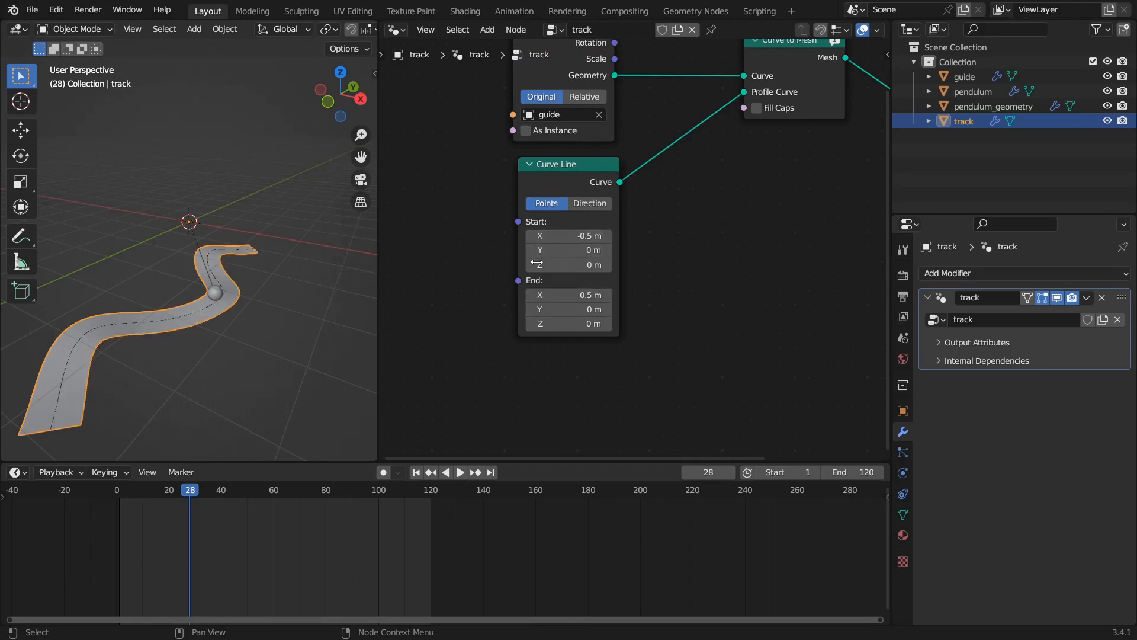
# Step: Narrow the track by setting the Curve Line's end X to 0.25 m and its start X to -0.25 m
pyautogui.scroll(1, 569, 299)
pyautogui.click(568, 302)
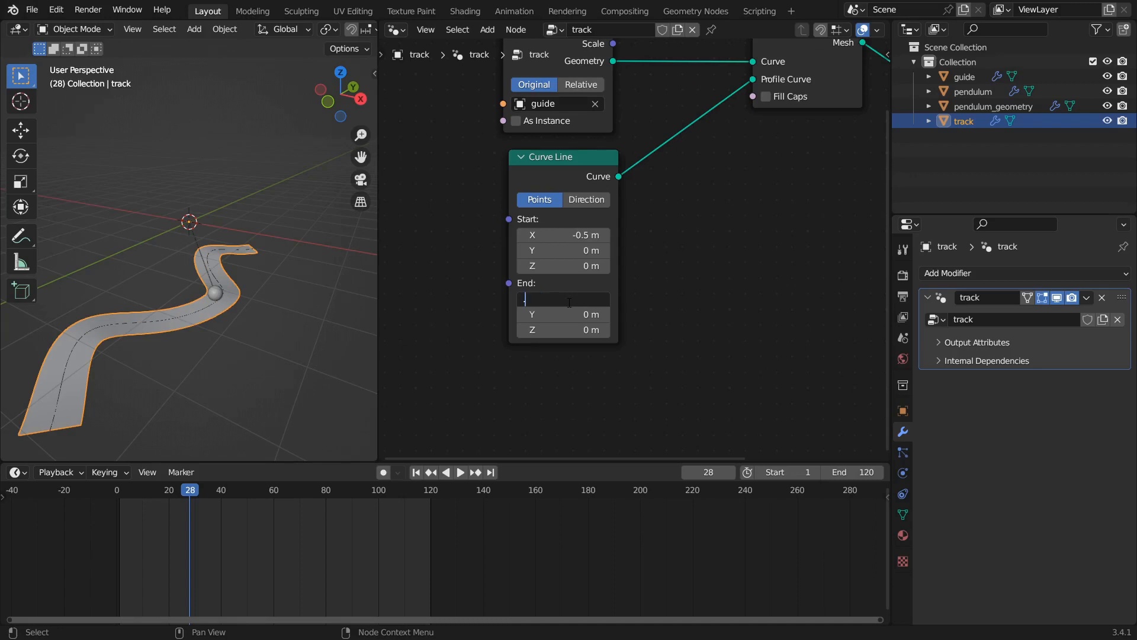
pyautogui.press('Return')
pyautogui.click(573, 235)
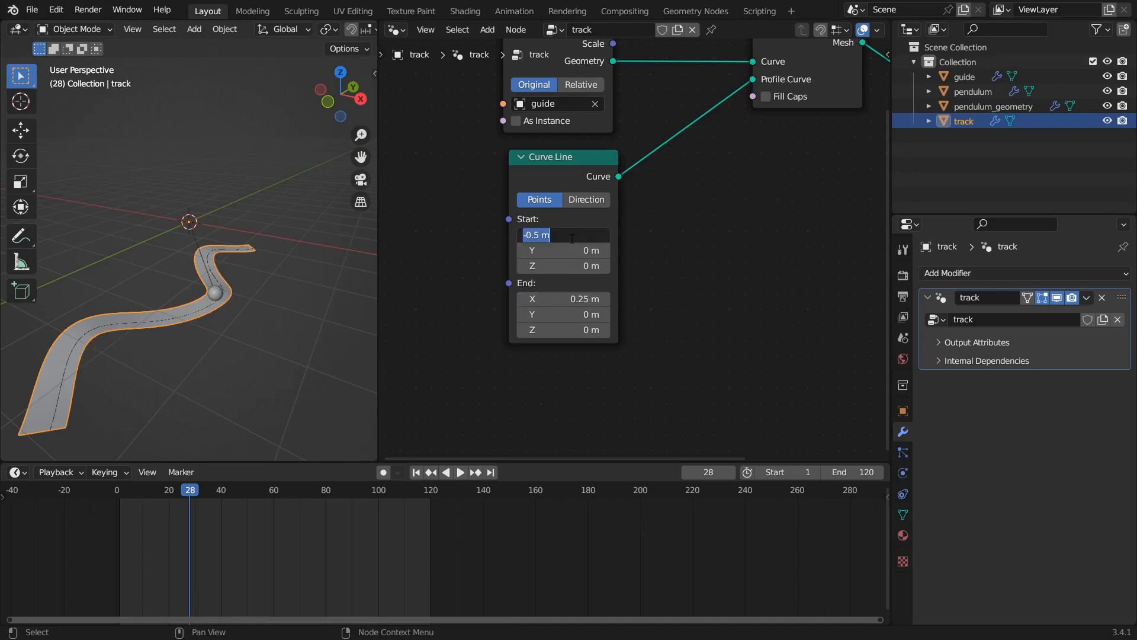
pyautogui.write('-.25')
pyautogui.press('Return')
# Step: Play the animation to check the pendulum moving over the track, stop playback and save the file
pyautogui.moveTo(195, 379); pyautogui.dragTo(104, 379, button='middle')
pyautogui.press('space')
pyautogui.click(235, 319)
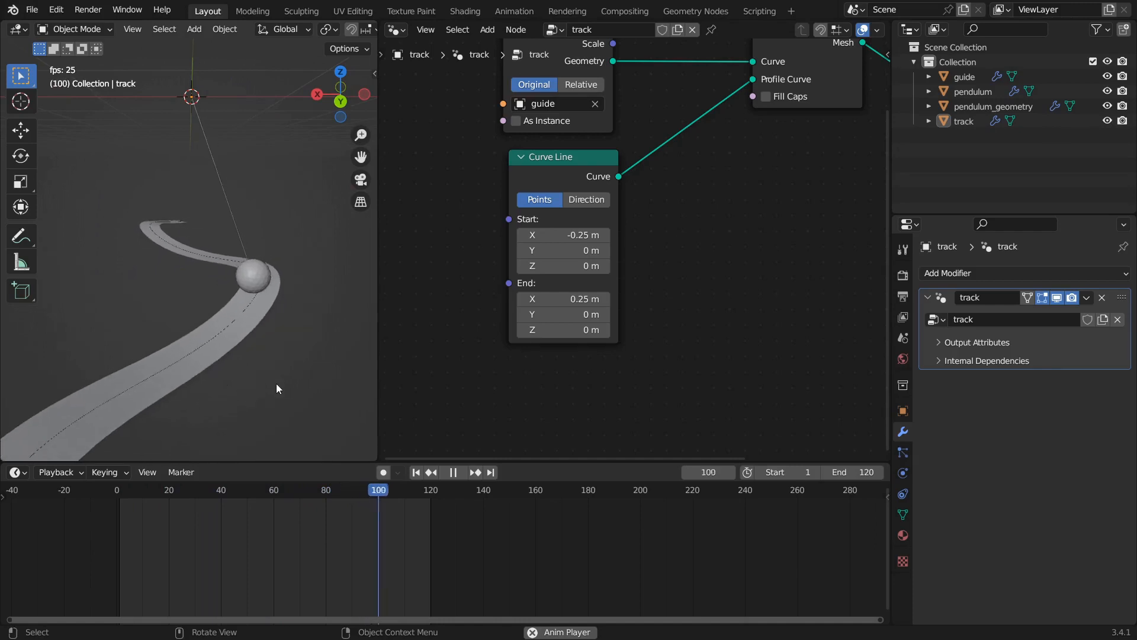
pyautogui.press('space')
pyautogui.hotkey('ctrl', 's')
# Step: Select the track in the scene and add a Solidify modifier to it
pyautogui.moveTo(201, 363); pyautogui.dragTo(231, 245, button='middle')
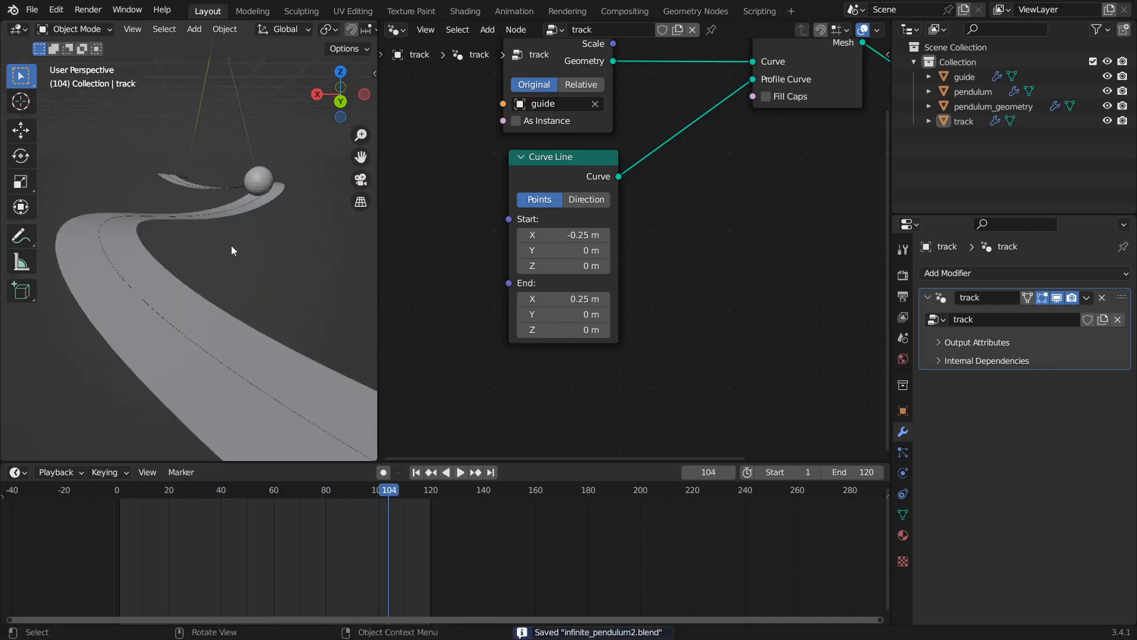
pyautogui.click(162, 270)
pyautogui.moveTo(187, 315); pyautogui.dragTo(236, 245, button='middle')
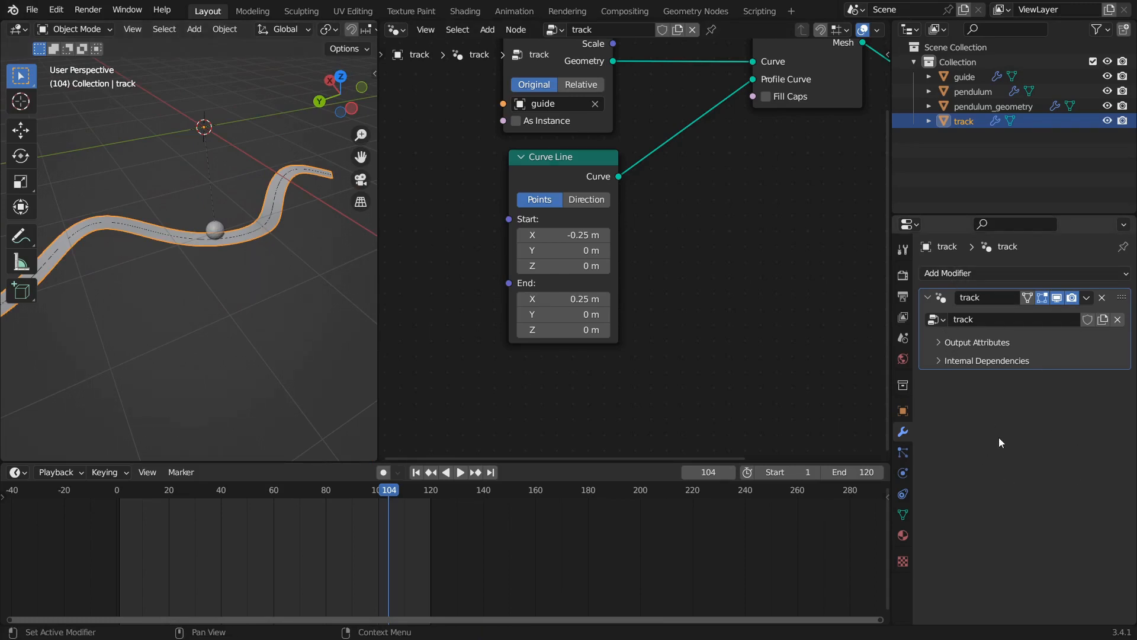
pyautogui.click(968, 273)
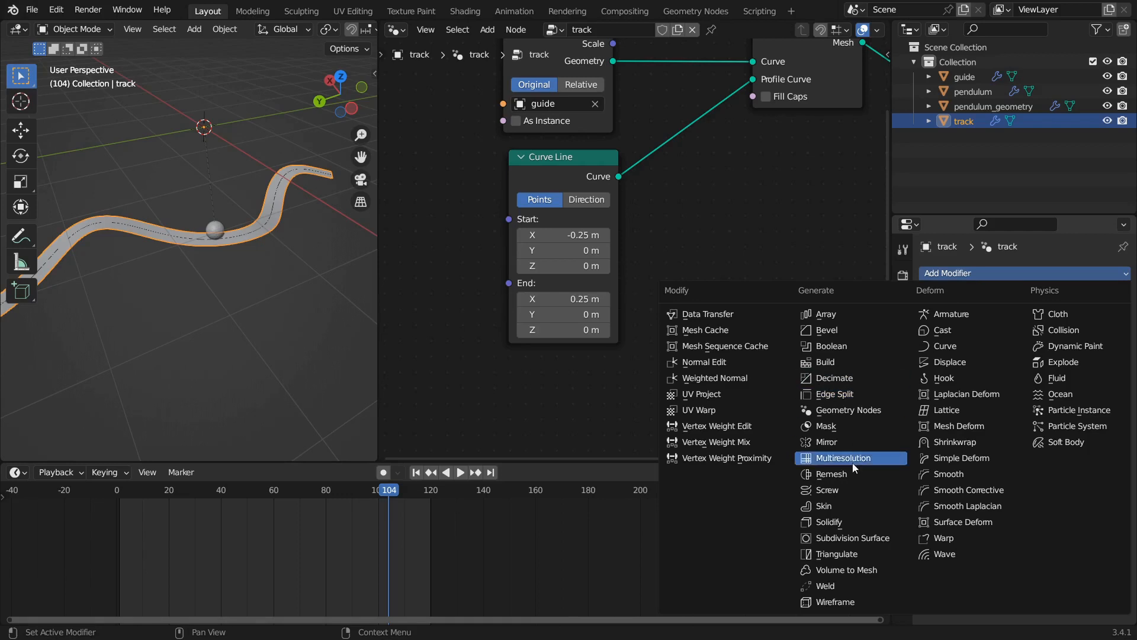
pyautogui.click(849, 521)
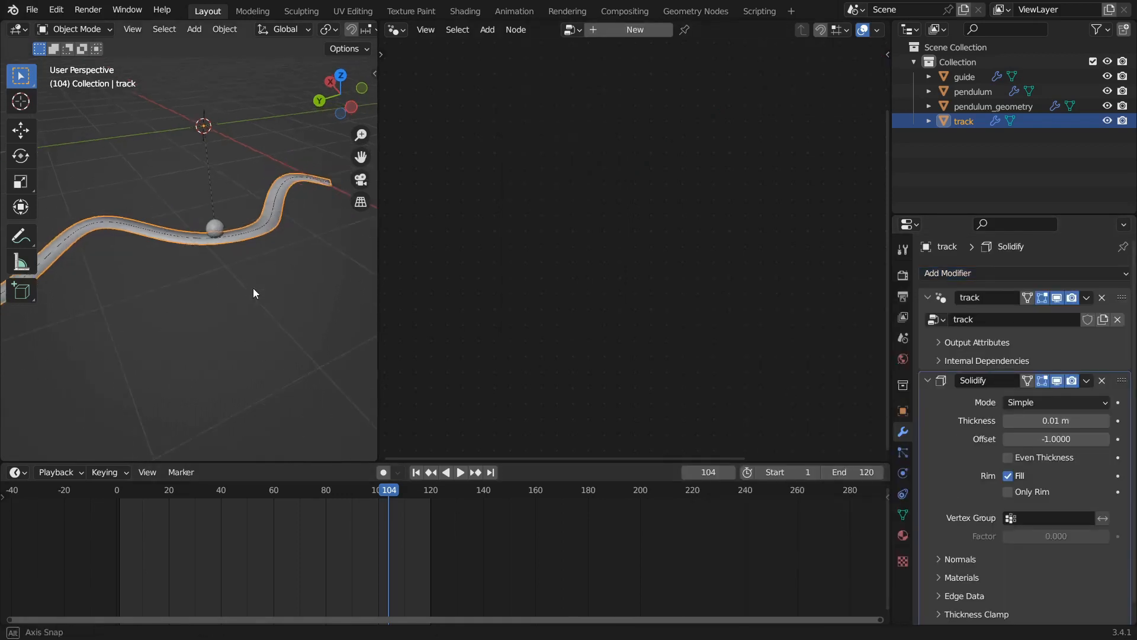
# Step: Set the Solidify thickness of the track to 0.1 m
pyautogui.moveTo(236, 296); pyautogui.dragTo(571, 345, button='middle')
pyautogui.moveTo(1057, 421)
pyautogui.mouseDown()
pyautogui.moveTo(1096, 420)
pyautogui.moveTo(1069, 421)
pyautogui.mouseUp()
pyautogui.click(1035, 420)
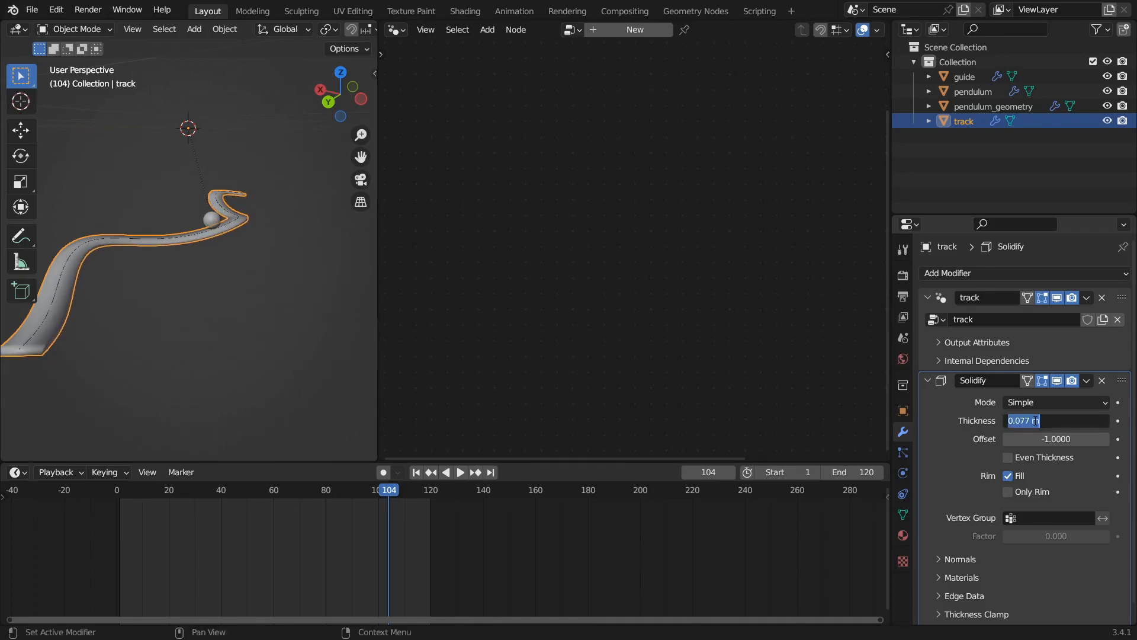
pyautogui.write('.1')
pyautogui.press('Return')
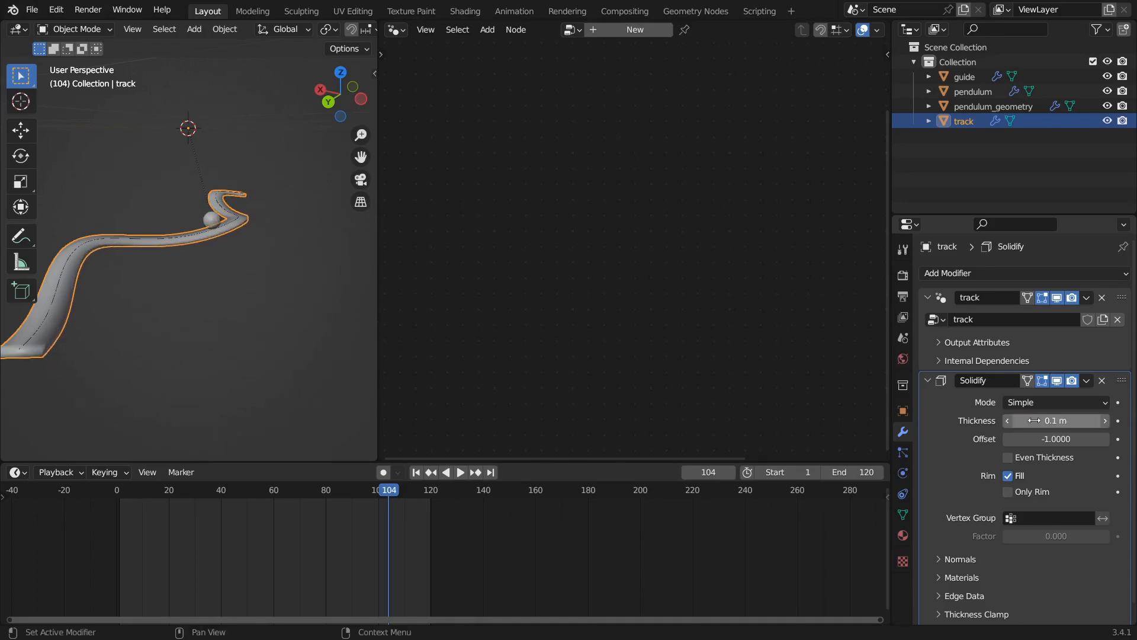
# Step: Play the animation and examine the thickened track and the pendulum ball from close and from afar
pyautogui.moveTo(212, 351); pyautogui.dragTo(211, 301, button='middle')
pyautogui.press('space')
pyautogui.scroll(4, 269, 251)
pyautogui.click(267, 260)
pyautogui.click(227, 286)
pyautogui.press('space')
pyautogui.scroll(3, 188, 291)
pyautogui.scroll(-3, 211, 301)
pyautogui.moveTo(229, 262)
pyautogui.mouseDown(button='middle')
pyautogui.moveTo(229, 278)
pyautogui.moveTo(224, 268)
pyautogui.mouseUp(button='middle')
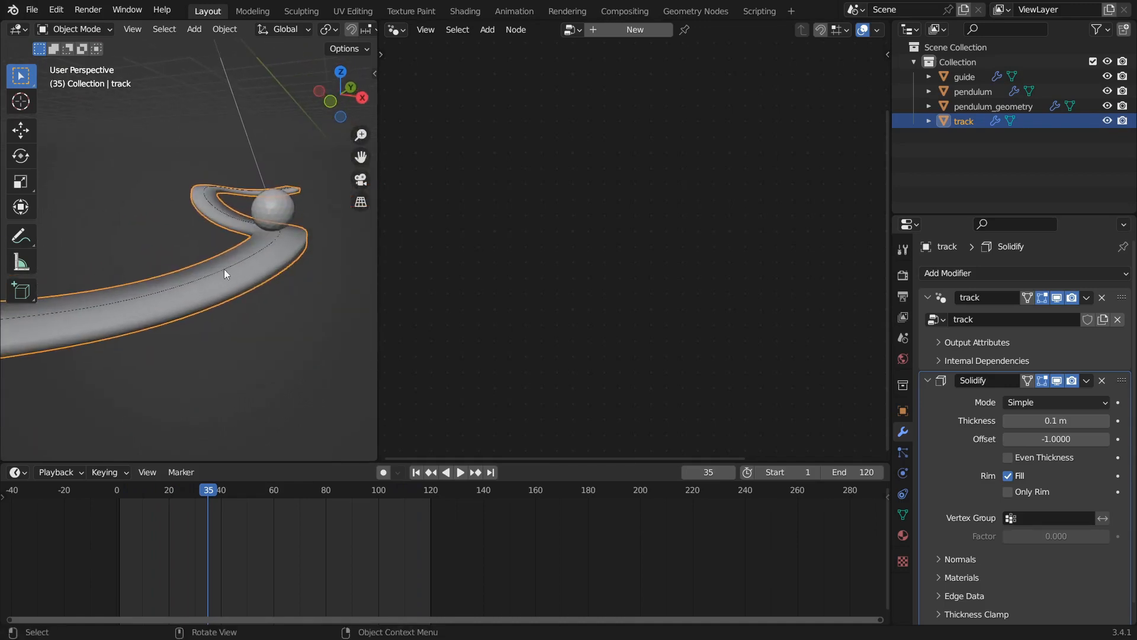
pyautogui.scroll(-2, 212, 293)
pyautogui.moveTo(199, 296); pyautogui.dragTo(229, 289, button='middle')
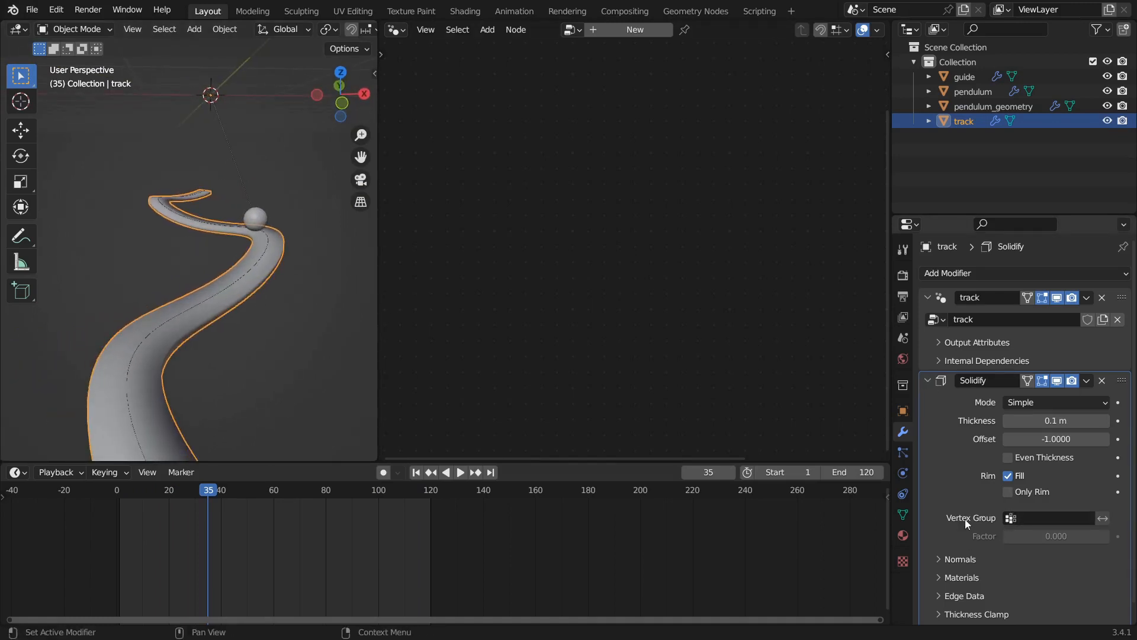
pyautogui.scroll(-1, 947, 571)
pyautogui.click(960, 540)
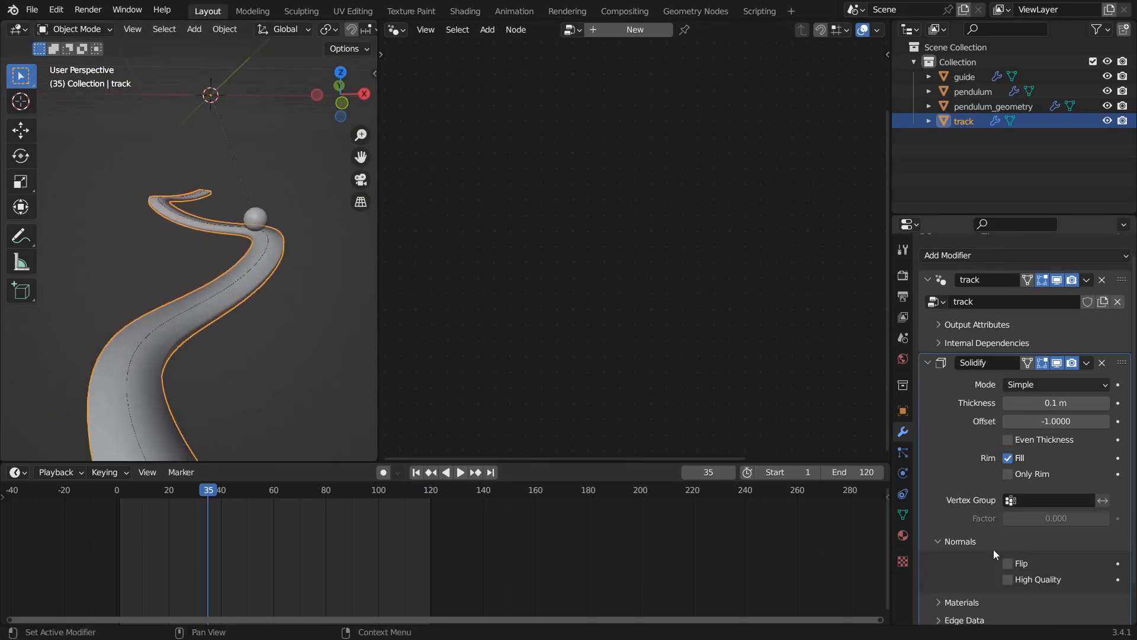
pyautogui.click(955, 541)
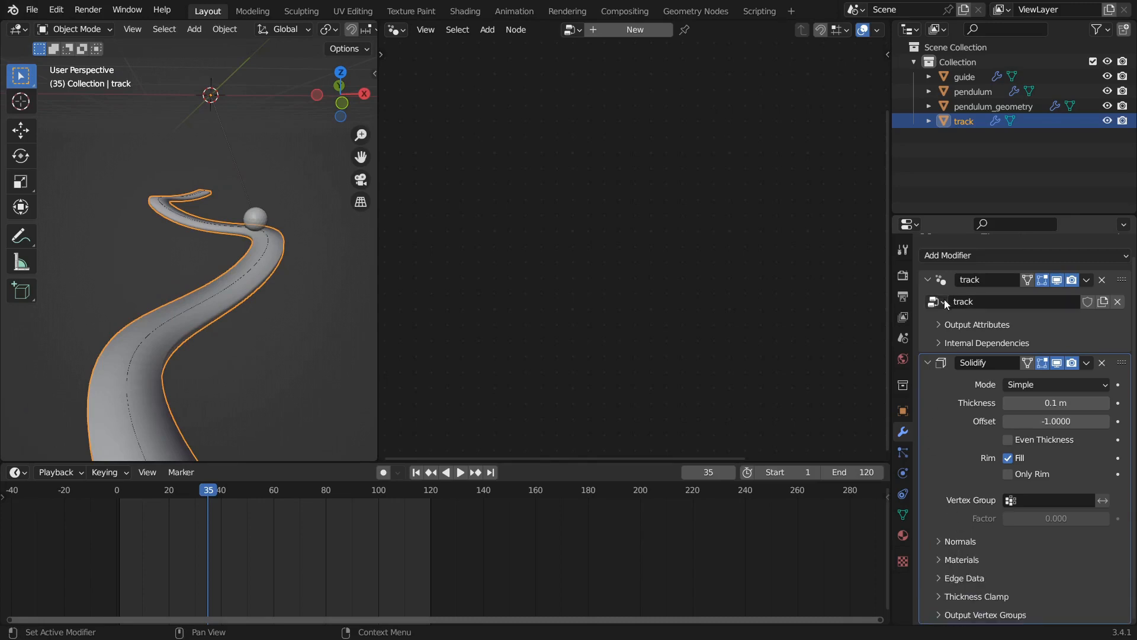
# Step: Collapse the Solidify settings and add a Bevel modifier to the track
pyautogui.click(928, 362)
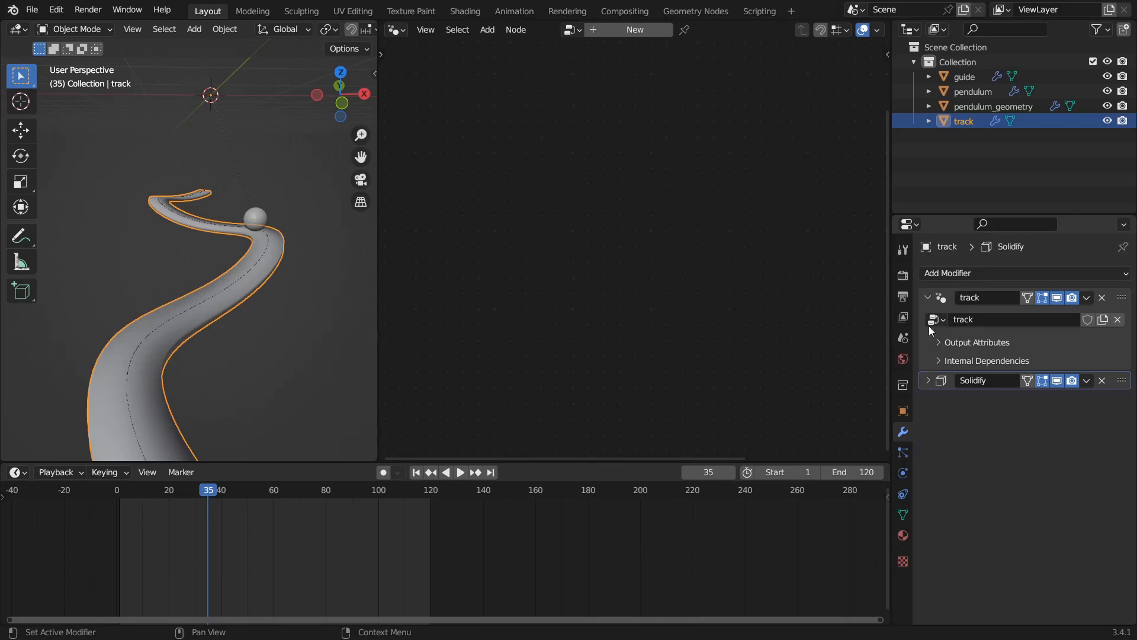
pyautogui.click(944, 275)
pyautogui.click(867, 329)
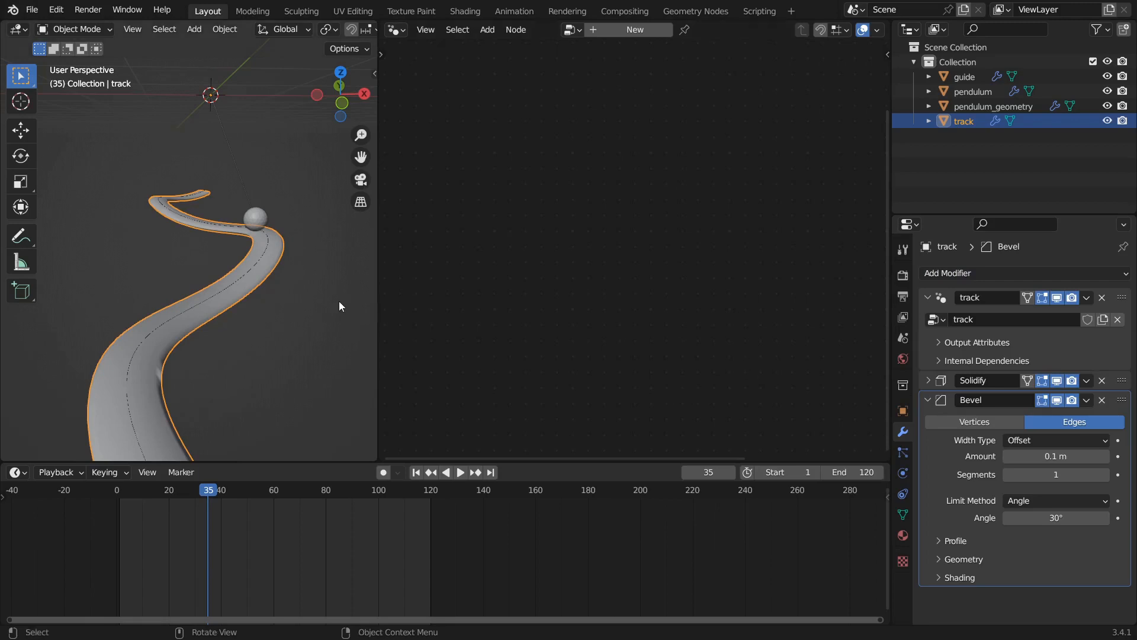
# Step: Set the bevel amount on the track to 0.005 m
pyautogui.moveTo(148, 231); pyautogui.dragTo(186, 257, button='middle')
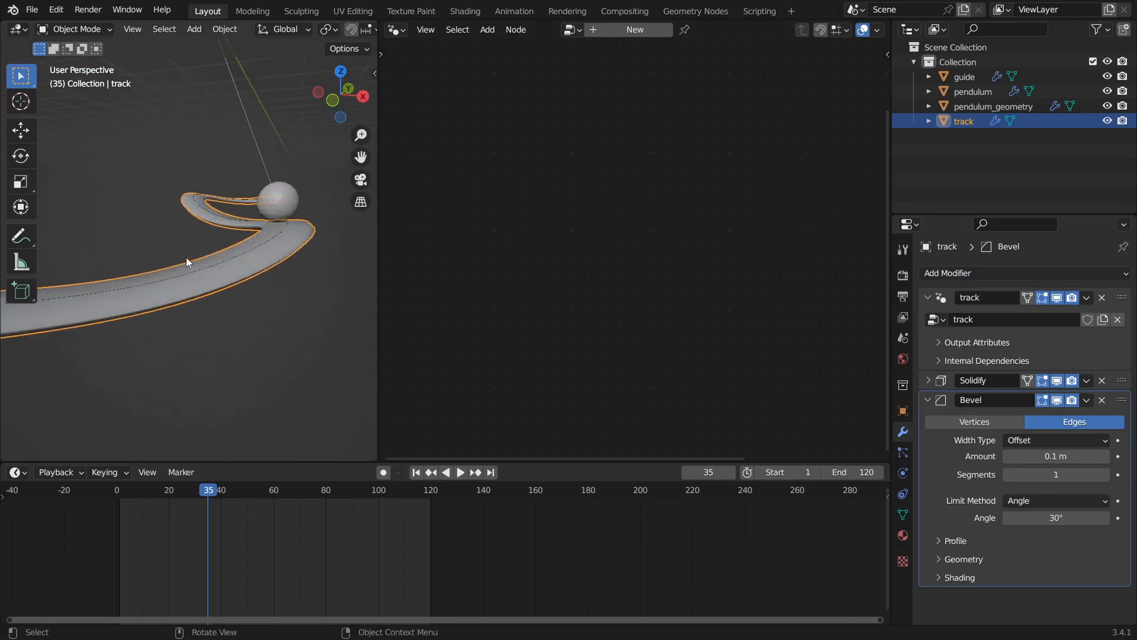
pyautogui.scroll(2, 186, 257)
pyautogui.moveTo(1056, 457); pyautogui.dragTo(1042, 457)
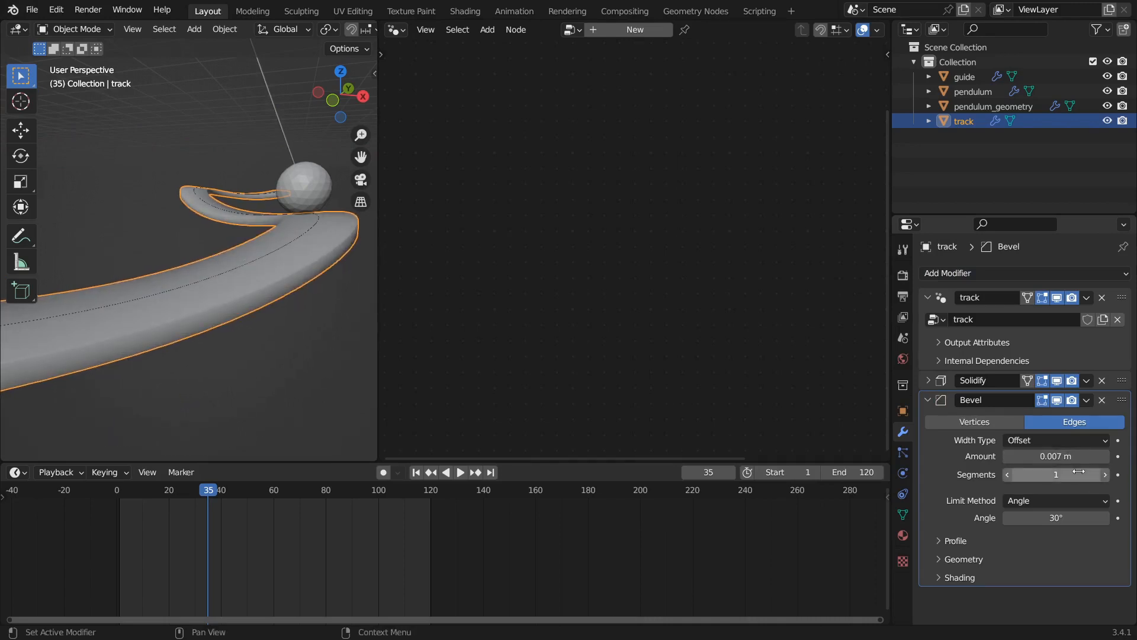
pyautogui.click(1036, 457)
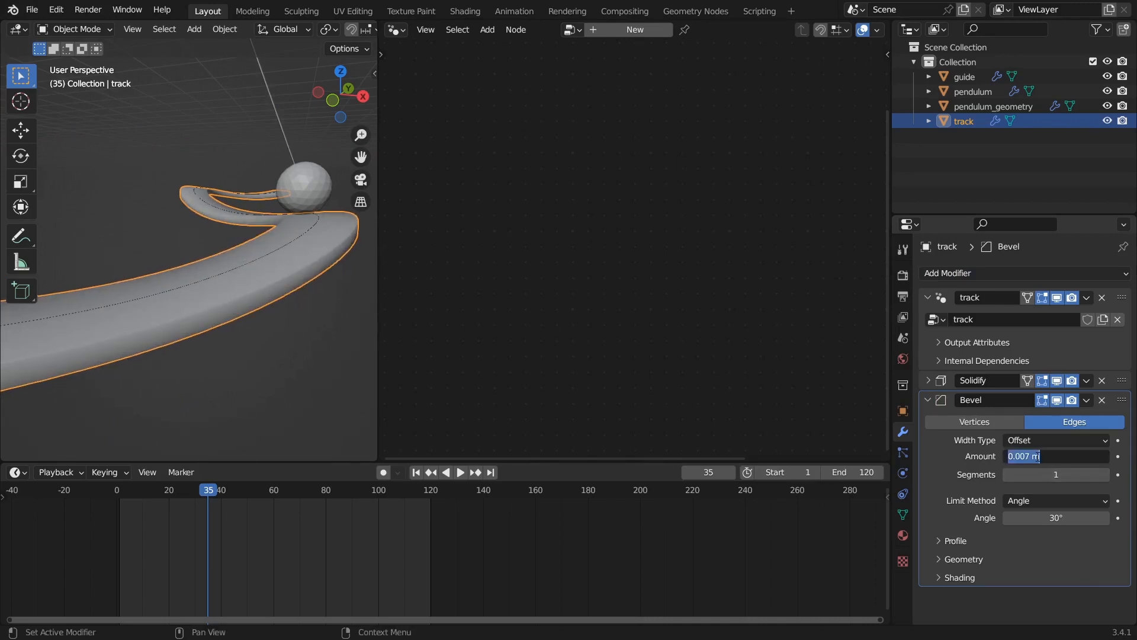
pyautogui.write('.005')
pyautogui.press('Return')
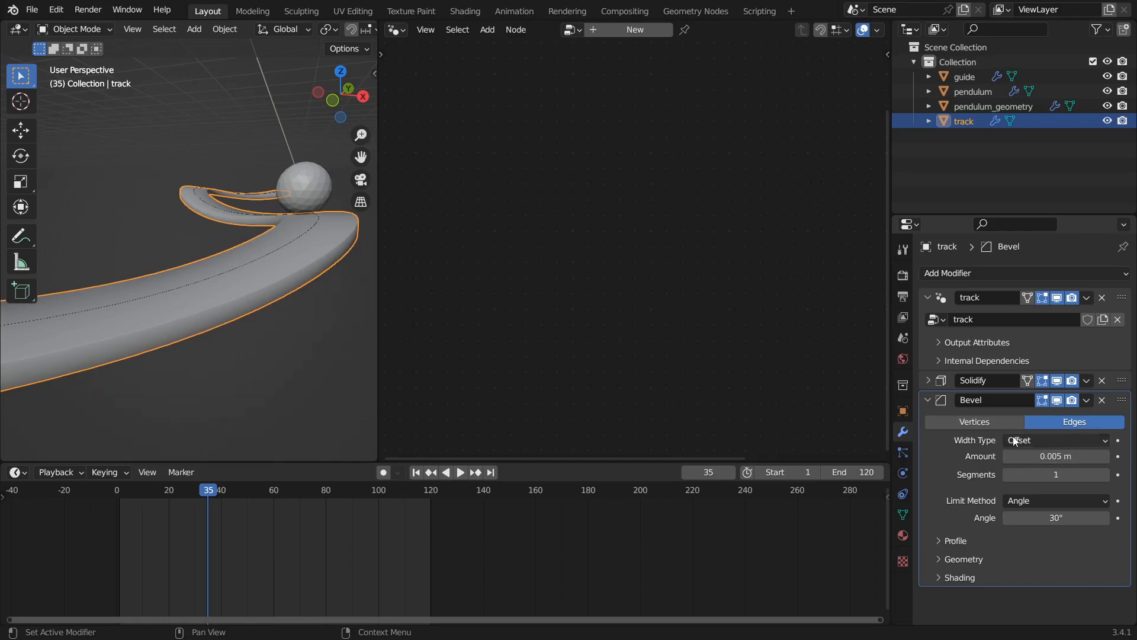
# Step: Set the number of bevel segments on the track to 8
pyautogui.click(1103, 477)
pyautogui.click(1103, 477)
pyautogui.click(1103, 477)
pyautogui.click(1102, 476)
pyautogui.click(1056, 475)
pyautogui.write('8')
pyautogui.press('Return')
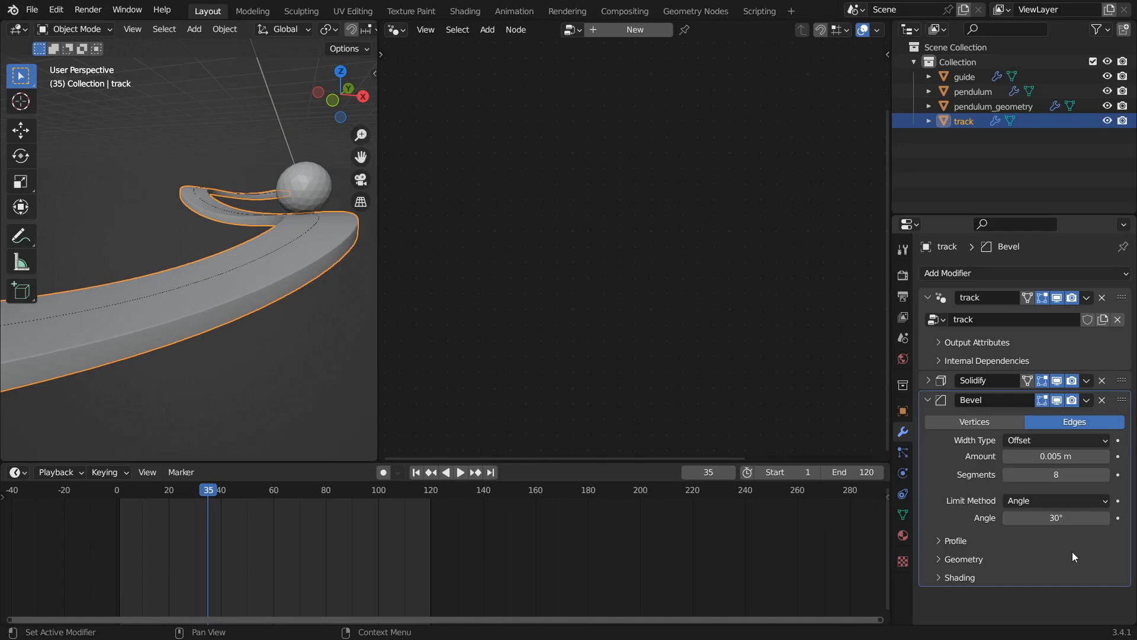
# Step: Play the animation while examining the bevelled track in perspective and orthographic views, stop it and select the track
pyautogui.moveTo(47, 254); pyautogui.dragTo(267, 304, button='middle')
pyautogui.press('space')
pyautogui.click(256, 308)
pyautogui.scroll(3, 222, 301)
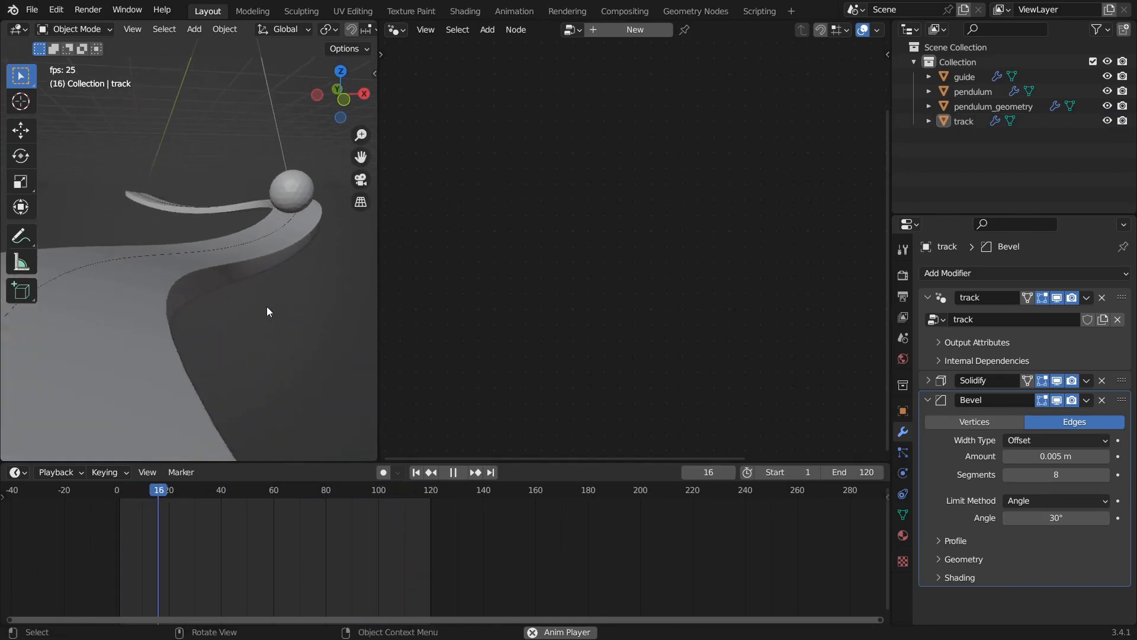
pyautogui.press('space')
pyautogui.moveTo(248, 308)
pyautogui.mouseDown(button='middle')
pyautogui.moveTo(218, 293)
pyautogui.moveTo(240, 305)
pyautogui.moveTo(245, 328)
pyautogui.mouseUp(button='middle')
pyautogui.press('space')
pyautogui.scroll(-2, 245, 328)
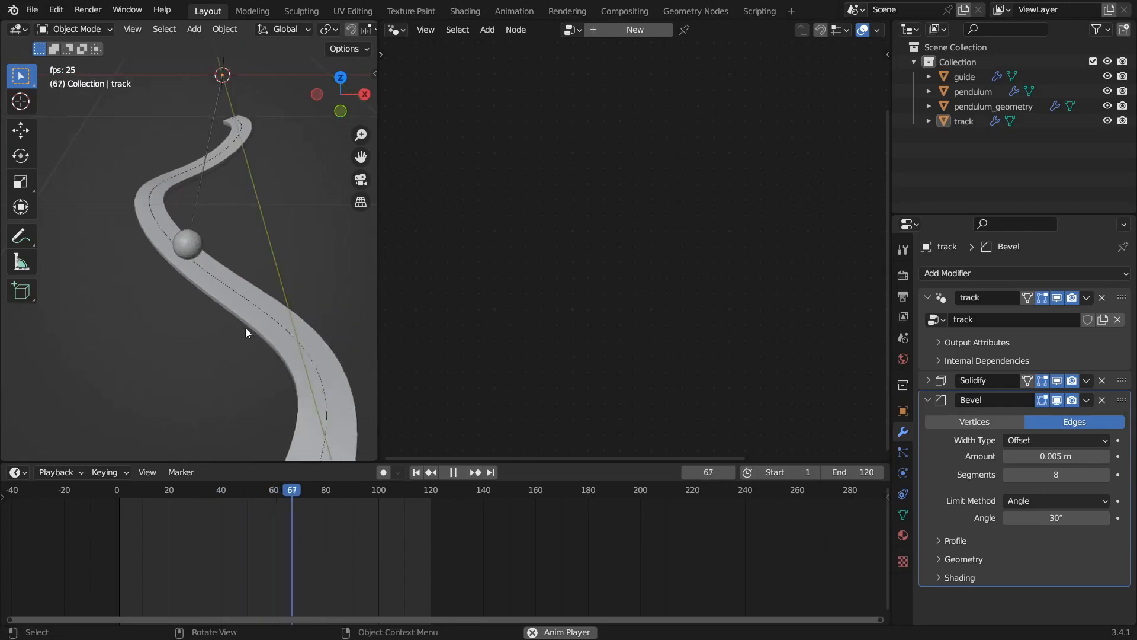
pyautogui.press('KP_5')
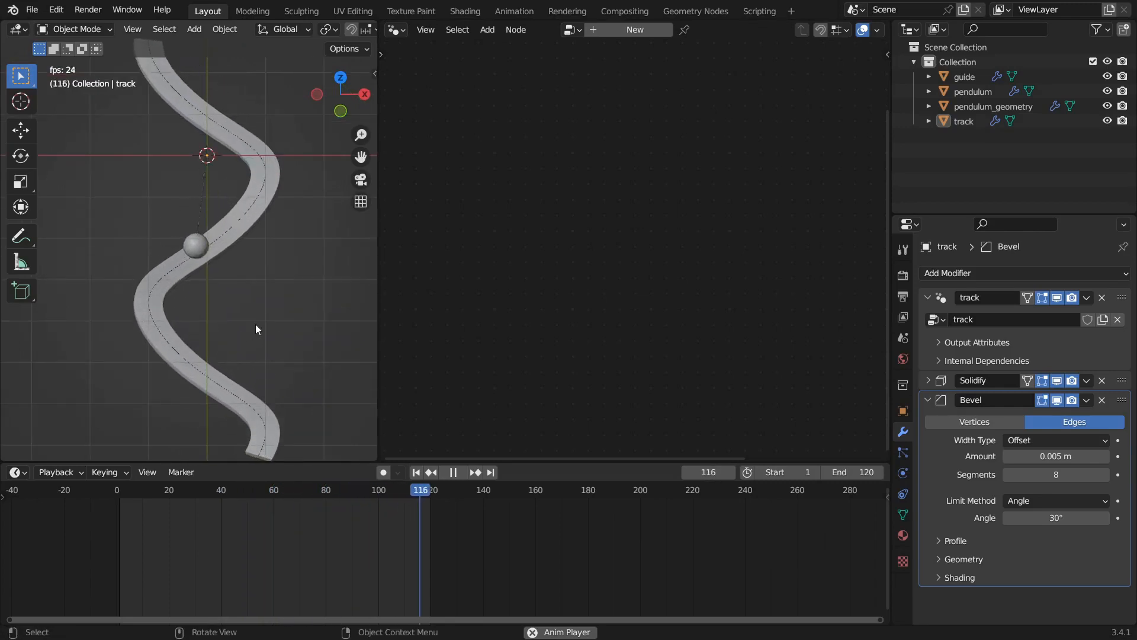
pyautogui.scroll(1, 252, 326)
pyautogui.moveTo(252, 325); pyautogui.dragTo(270, 282, button='middle')
pyautogui.scroll(3, 270, 283)
pyautogui.scroll(-2, 270, 283)
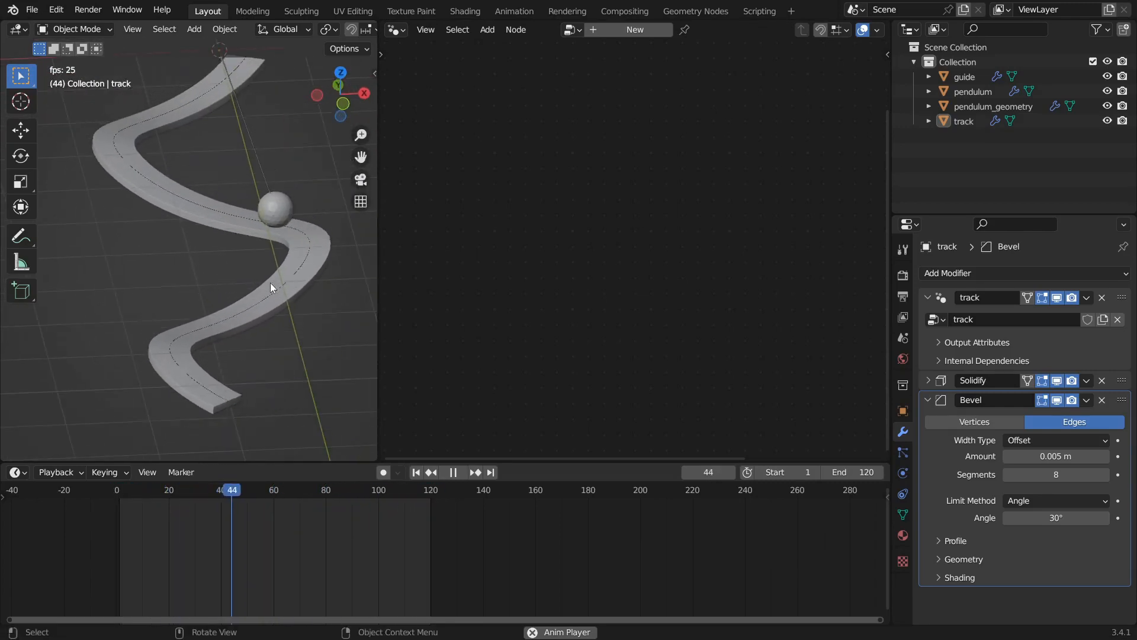
pyautogui.press('KP_5')
pyautogui.moveTo(290, 273); pyautogui.dragTo(272, 287, button='middle')
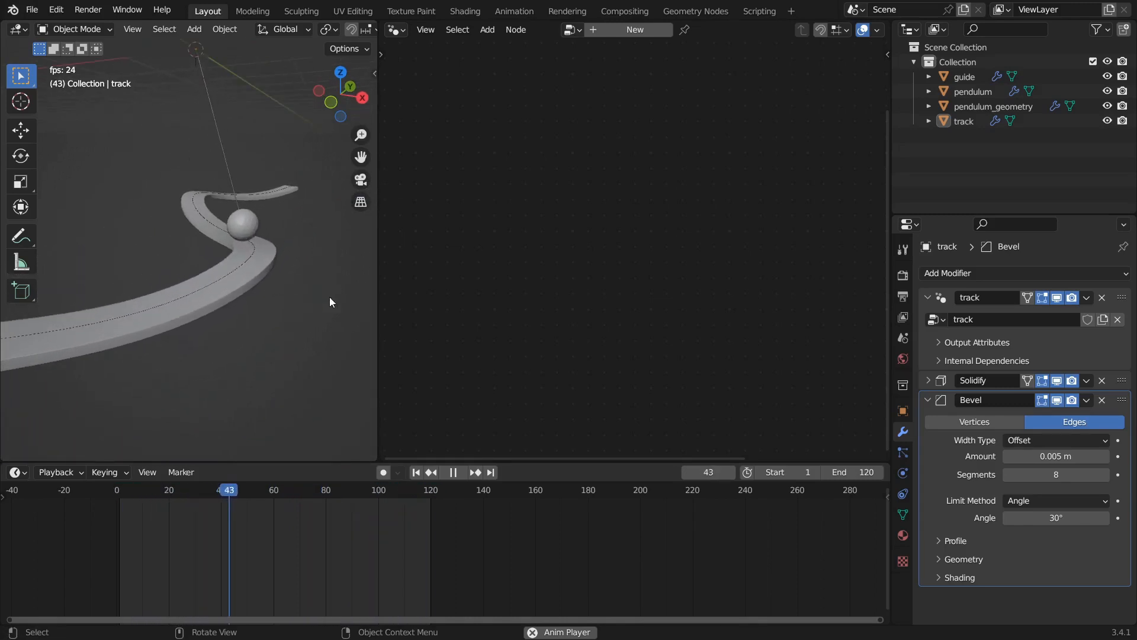
pyautogui.press('space')
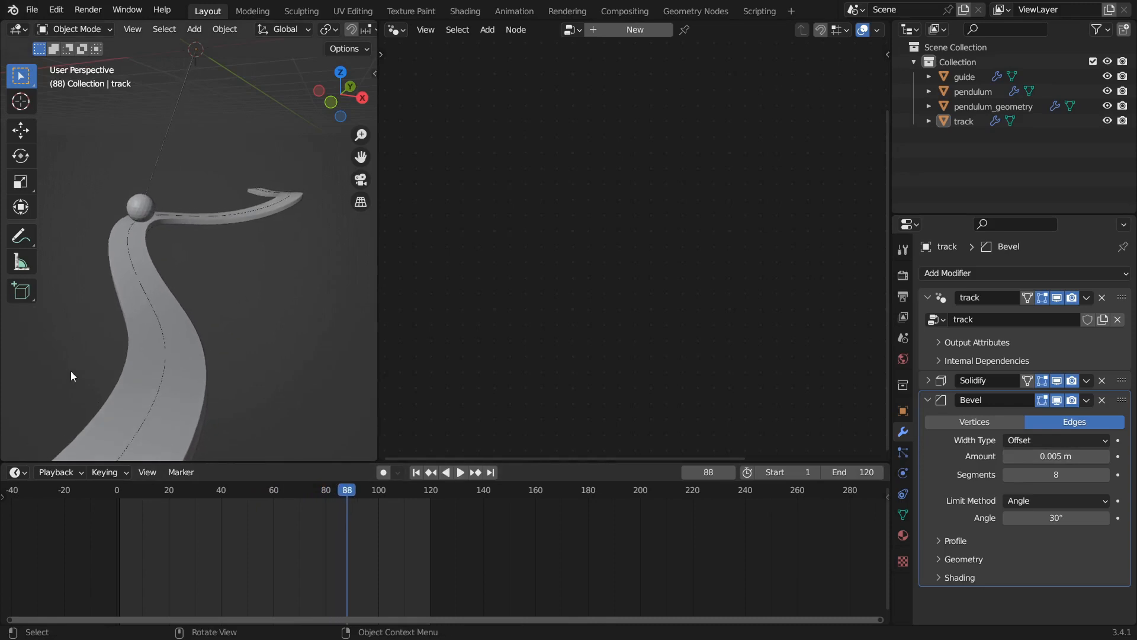
pyautogui.click(72, 371)
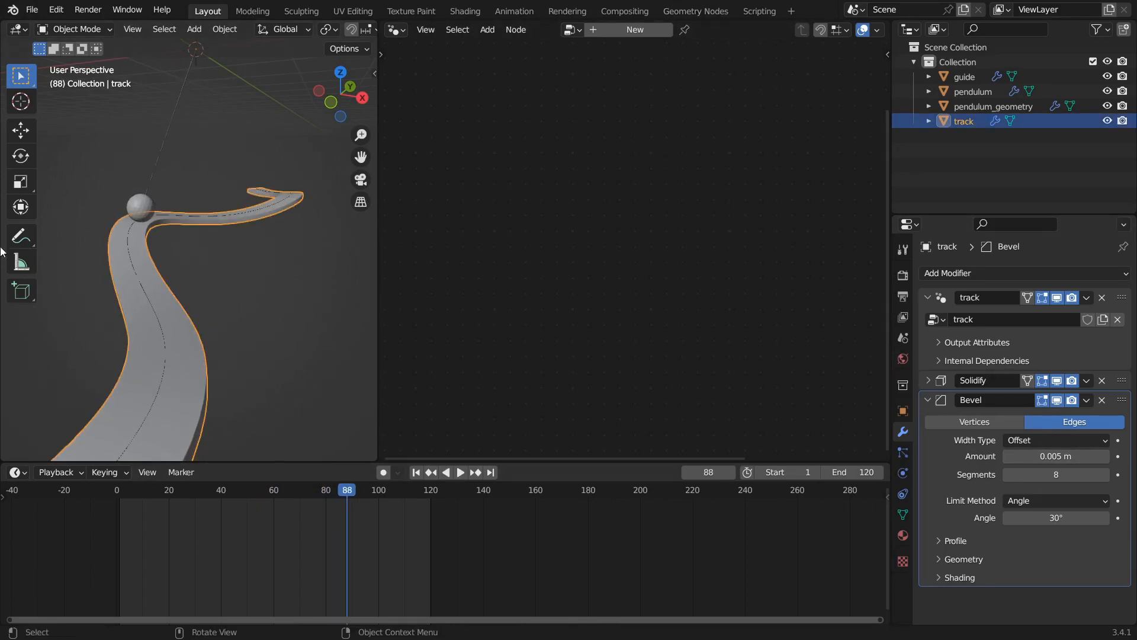
# Step: Insert a Set Material node between Curve to Mesh and Group Output in the track's geometry nodes
pyautogui.click(1116, 305)
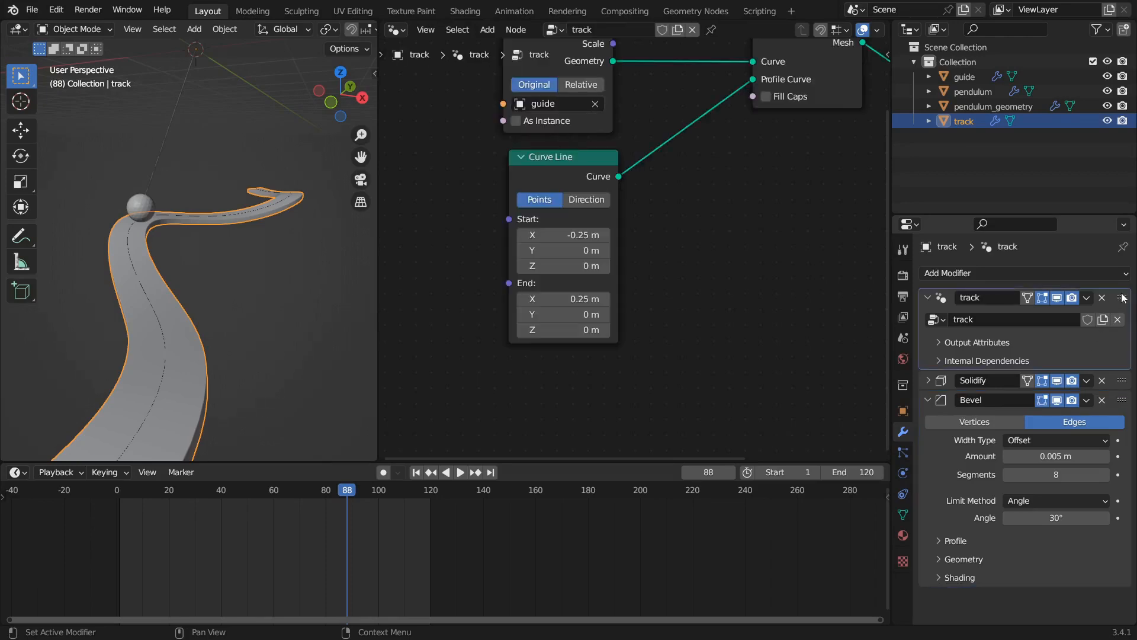
pyautogui.moveTo(695, 204)
pyautogui.mouseDown(button='middle')
pyautogui.moveTo(648, 279)
pyautogui.moveTo(702, 224)
pyautogui.mouseUp(button='middle')
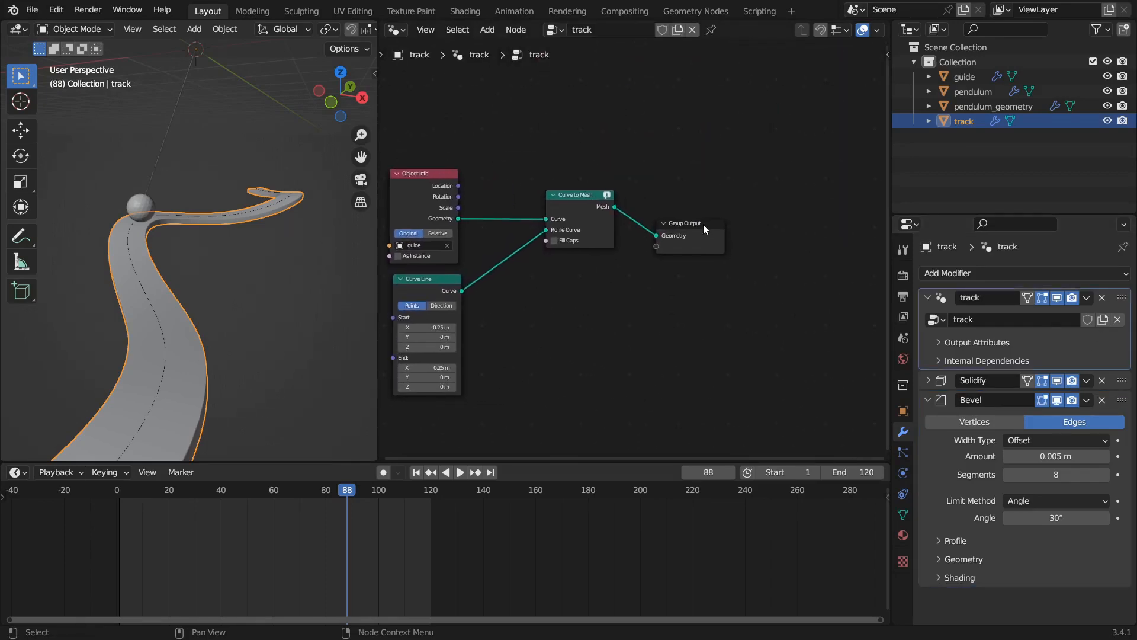
pyautogui.moveTo(685, 229); pyautogui.dragTo(769, 208)
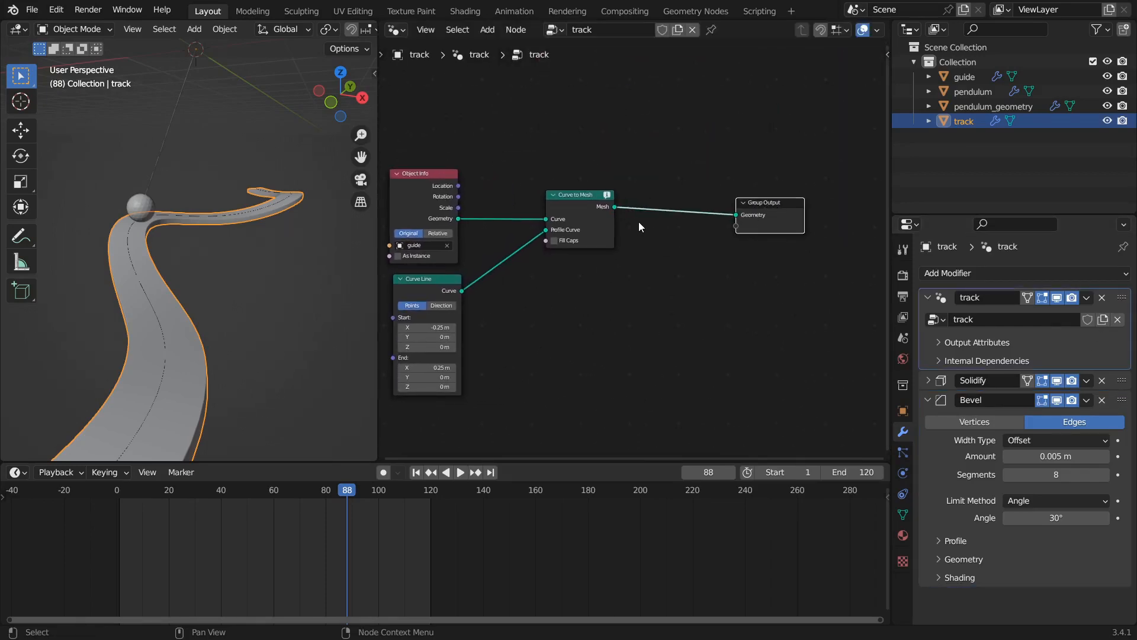
pyautogui.scroll(1, 639, 231)
pyautogui.hotkey('shift', 'a')
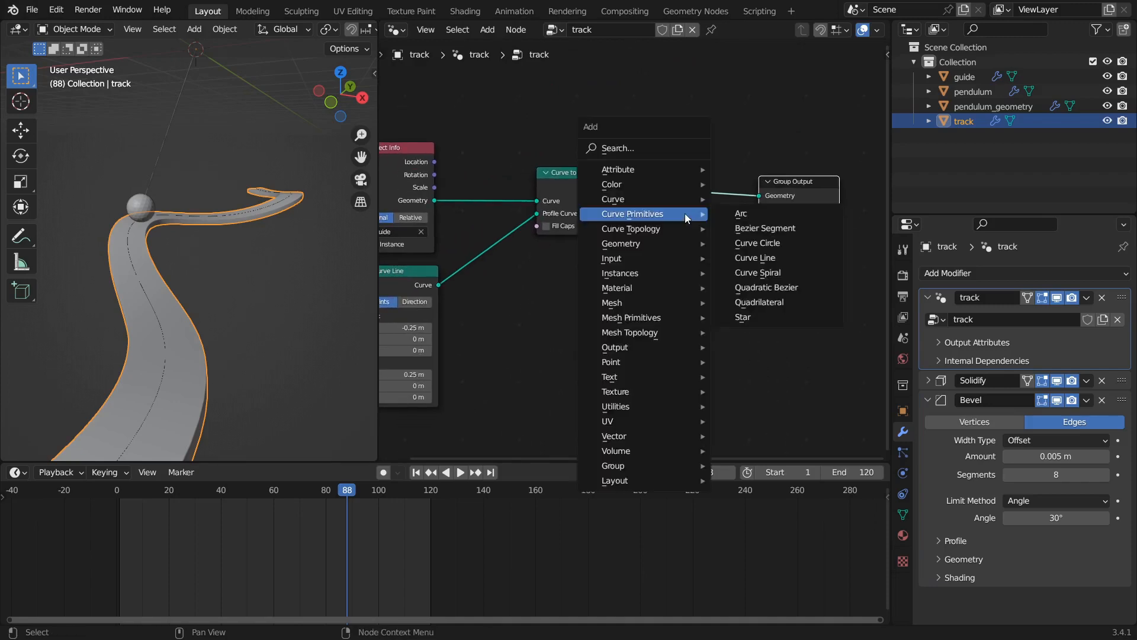
pyautogui.moveTo(642, 291)
pyautogui.click(757, 345)
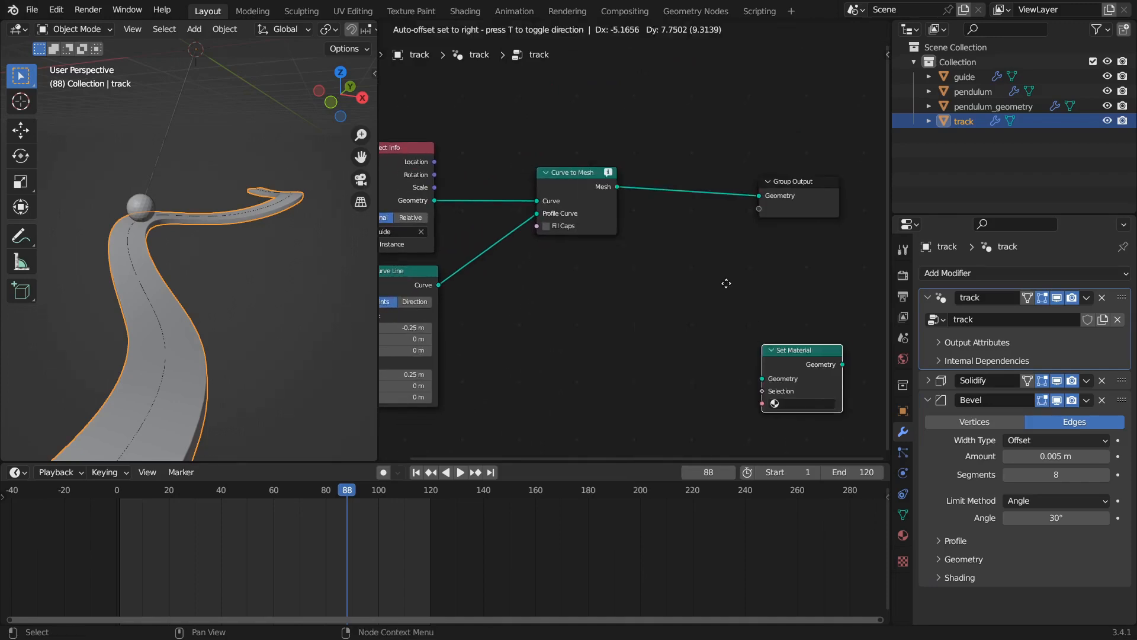
pyautogui.click(667, 176)
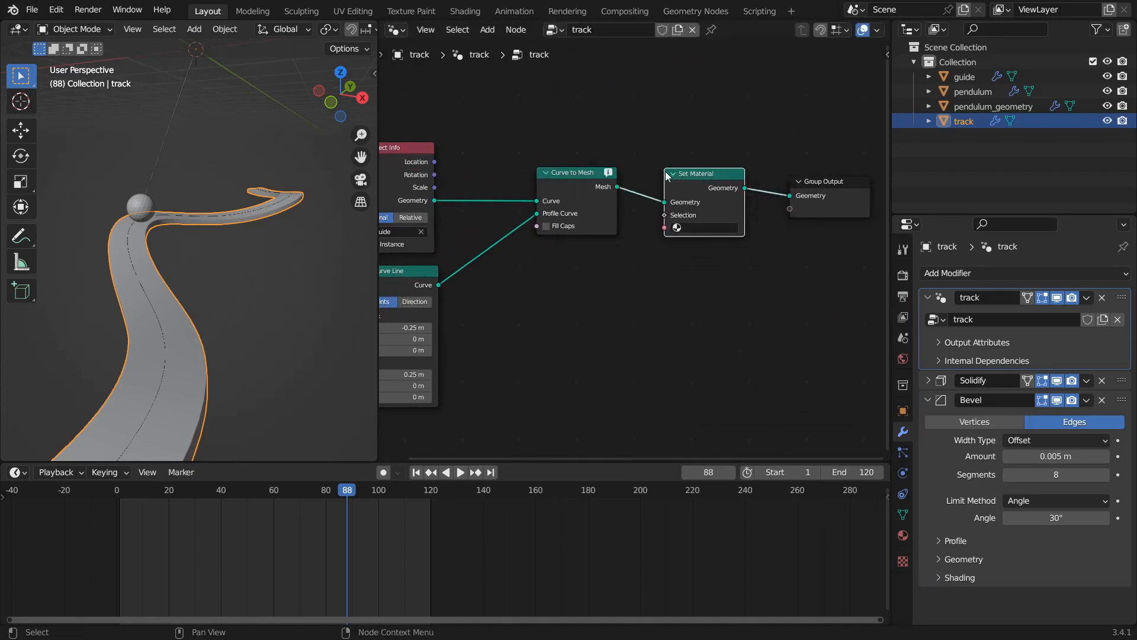
# Step: Create a new material for the track and name it metal
pyautogui.click(903, 535)
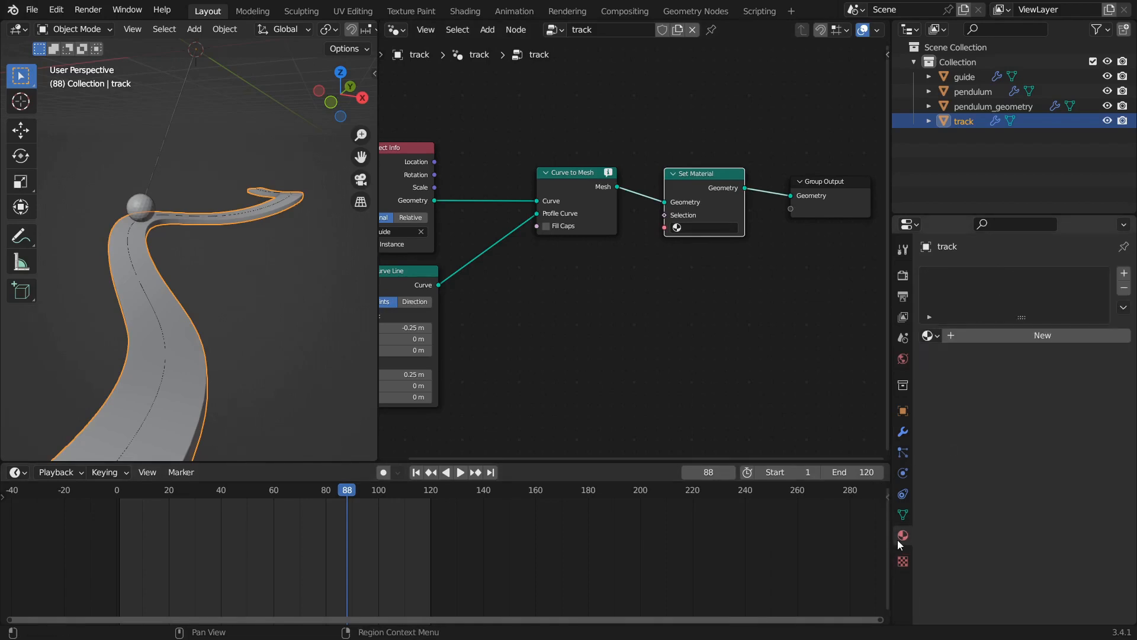
pyautogui.click(1007, 332)
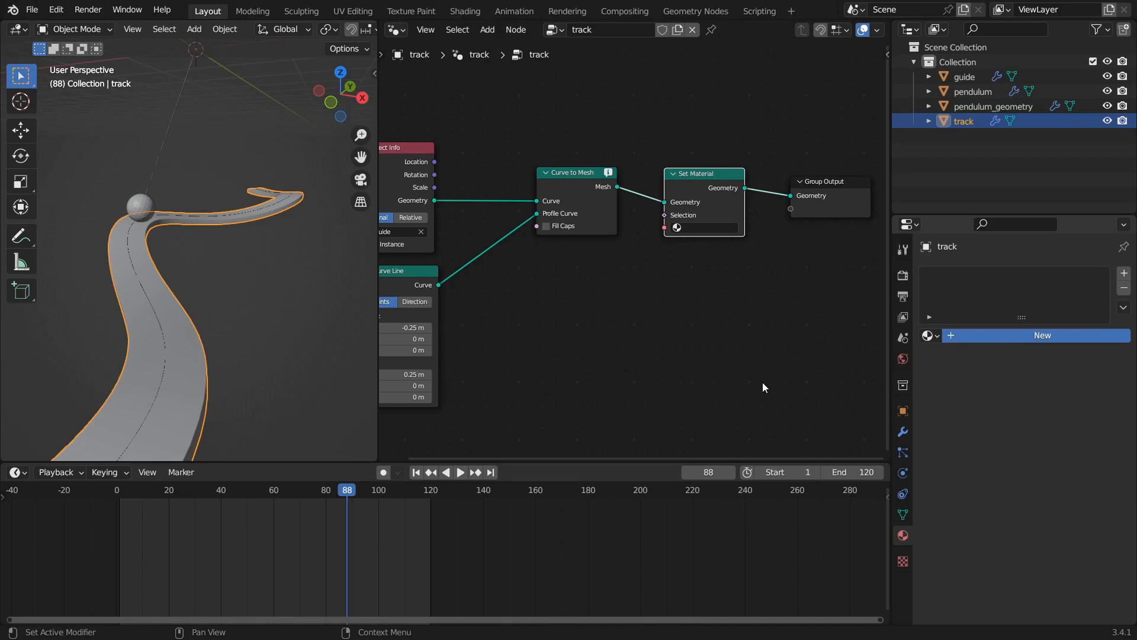
pyautogui.click(997, 333)
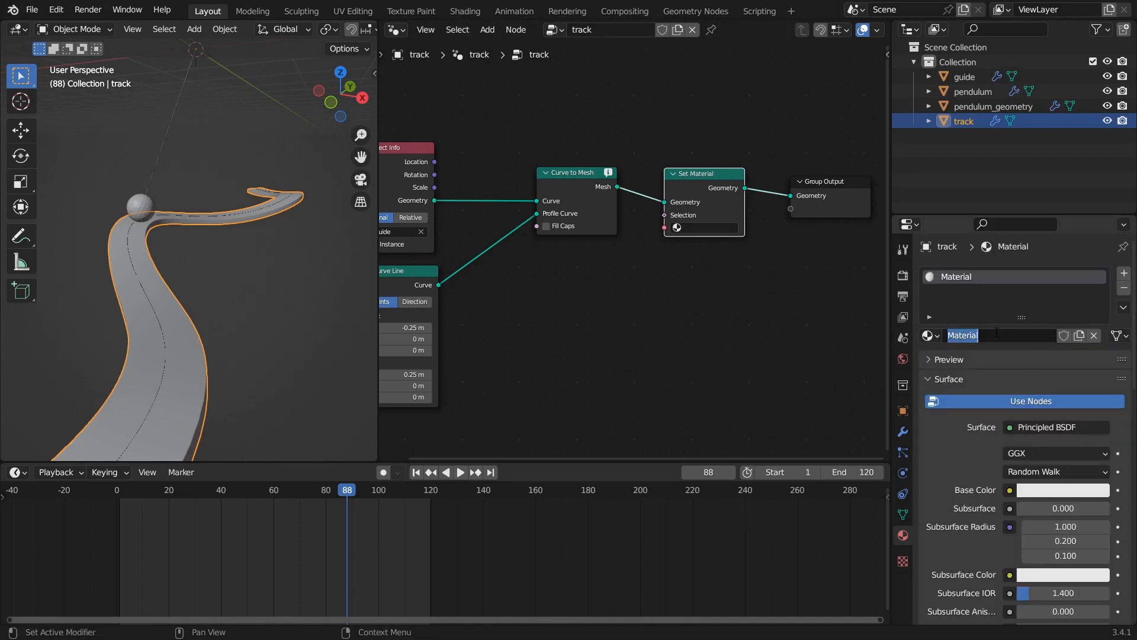
pyautogui.write('t')
pyautogui.press('Return')
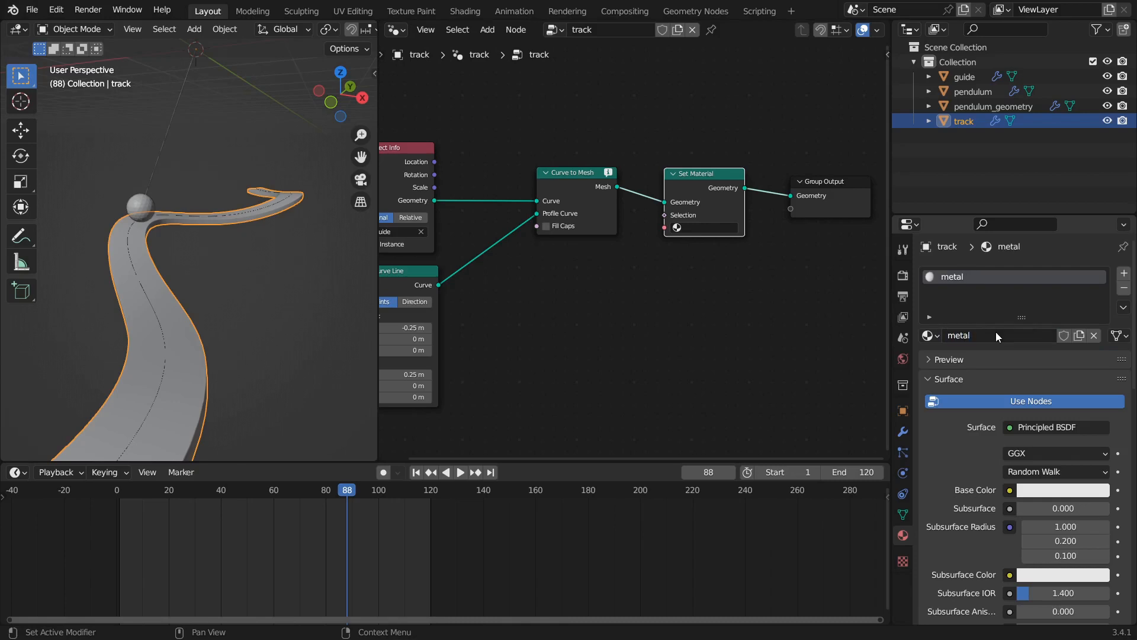
# Step: Assign the metal material in the Set Material node and save the file
pyautogui.click(691, 228)
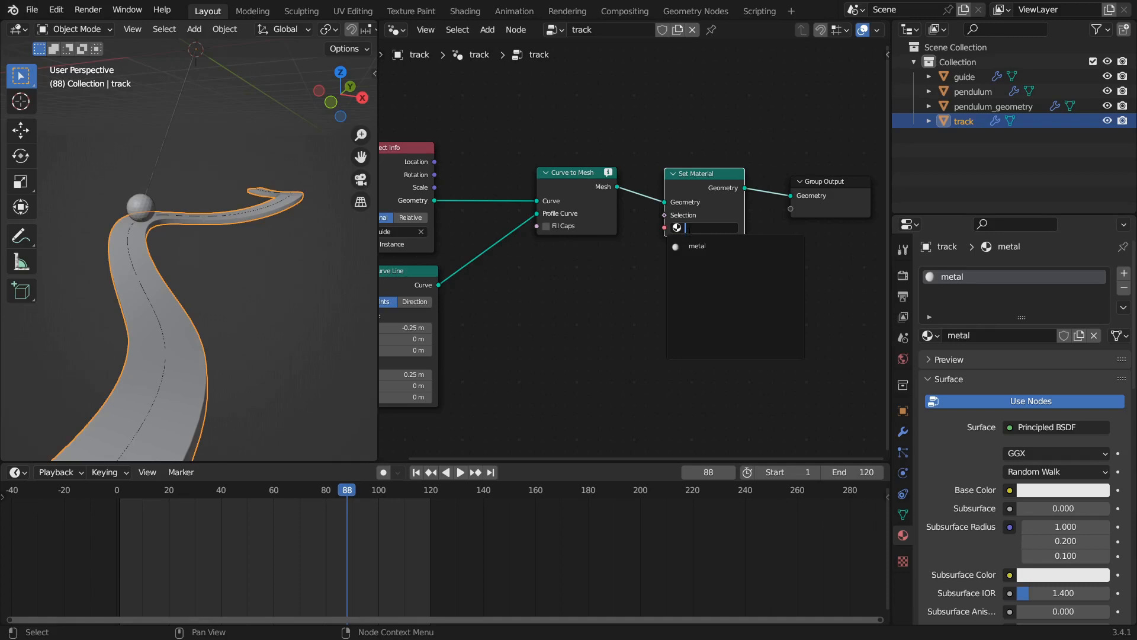
pyautogui.click(697, 246)
pyautogui.moveTo(702, 173); pyautogui.dragTo(697, 175)
pyautogui.hotkey('ctrl', 's')
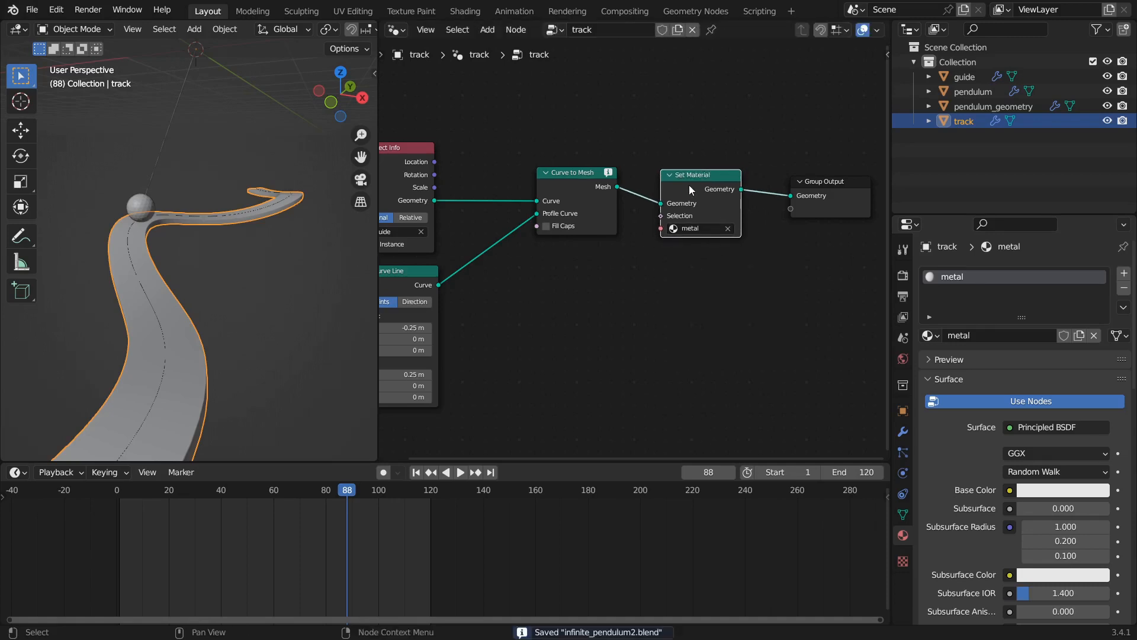
# Step: Change the geometry node editor to the Shader Editor to show the nodes of the metal material
pyautogui.press('Home')
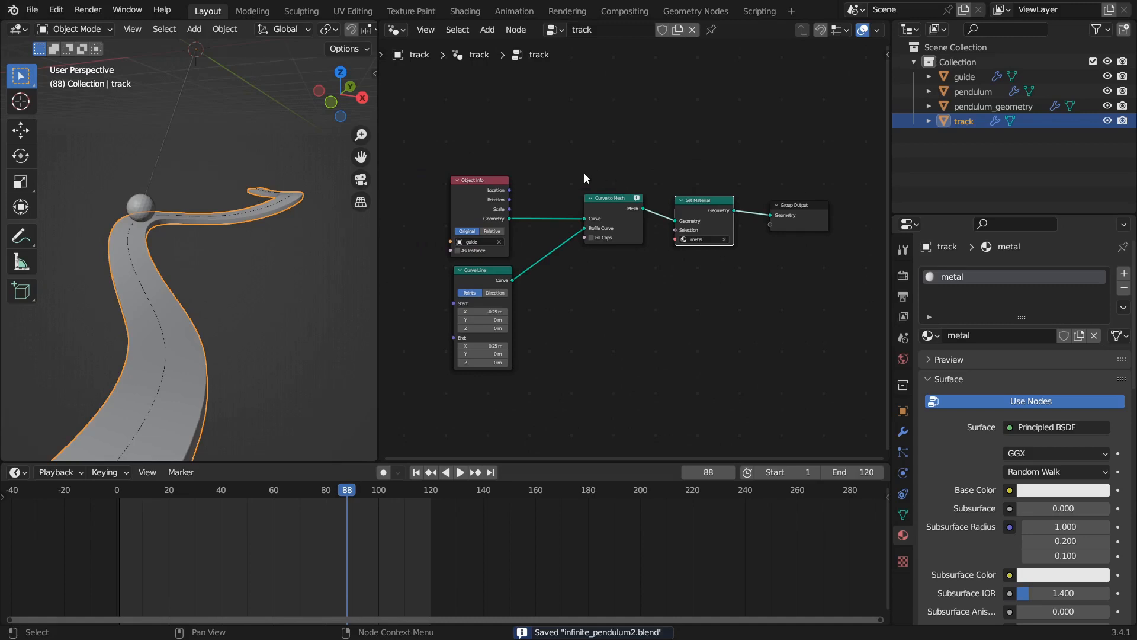
pyautogui.click(397, 29)
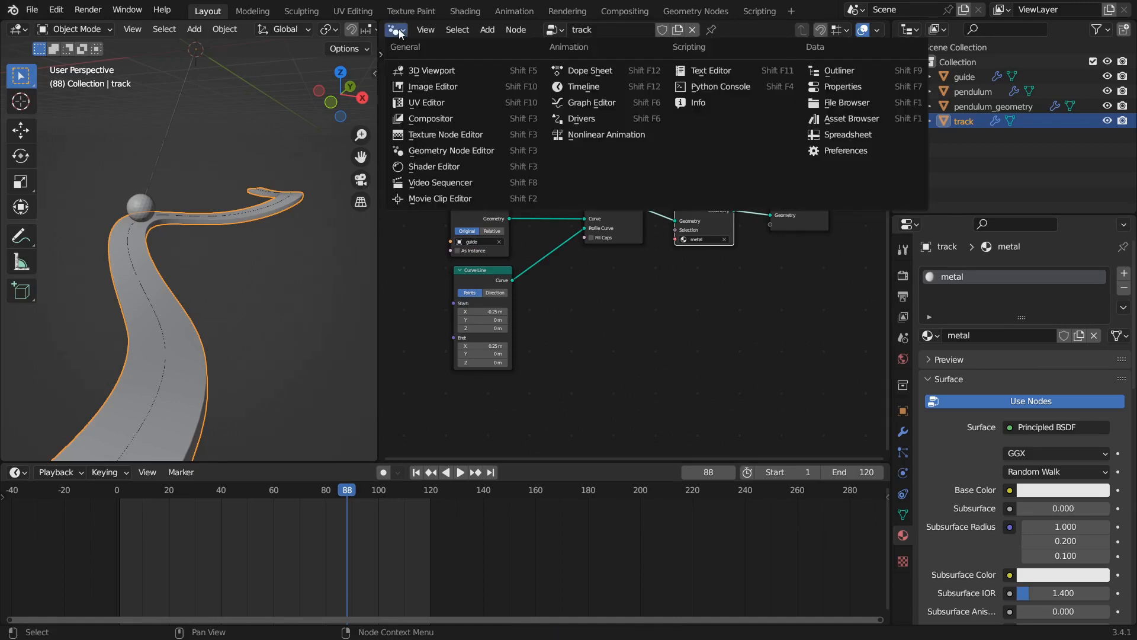
pyautogui.click(435, 166)
pyautogui.moveTo(510, 150); pyautogui.dragTo(471, 140, button='middle')
pyautogui.click(732, 193)
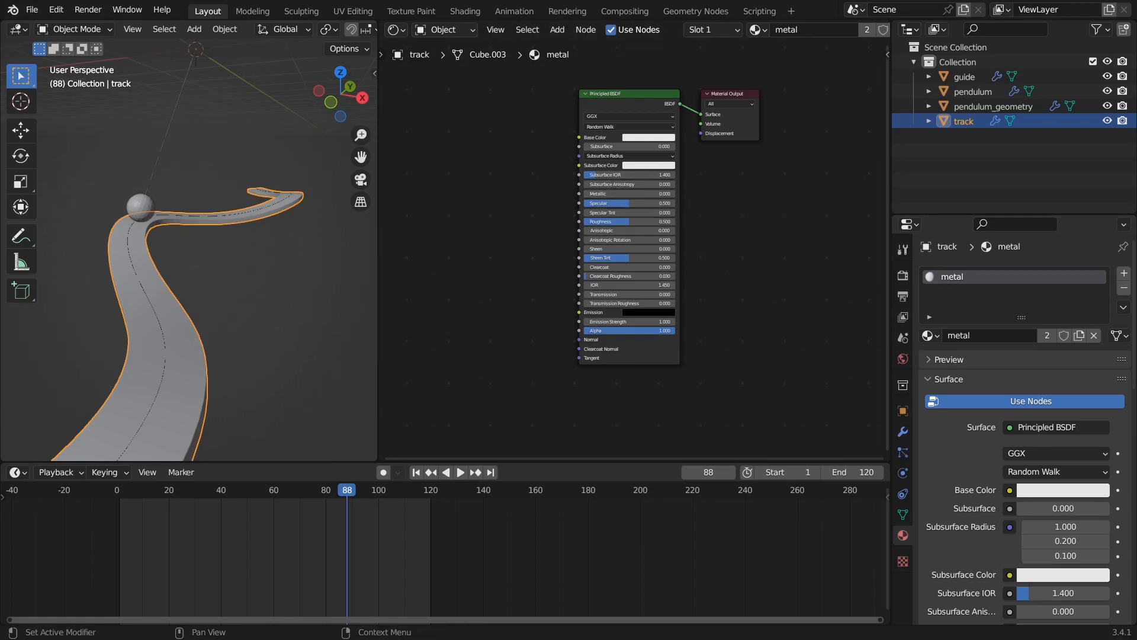
# Step: Set the render engine to Cycles with GPU Compute as the device
pyautogui.click(902, 276)
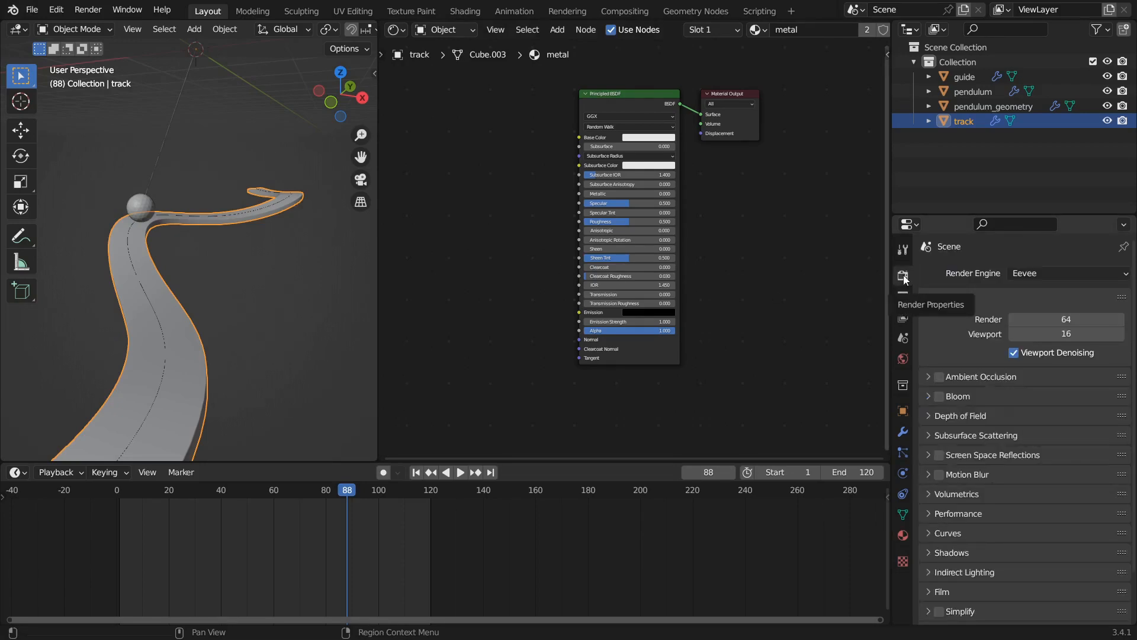
pyautogui.click(1041, 273)
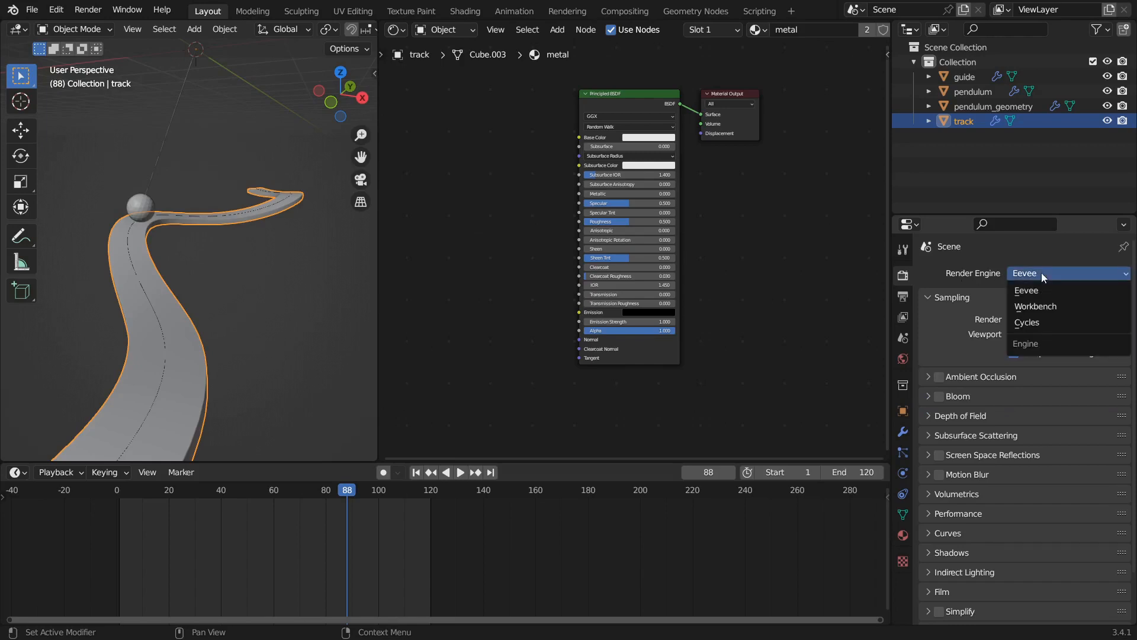
pyautogui.click(1035, 322)
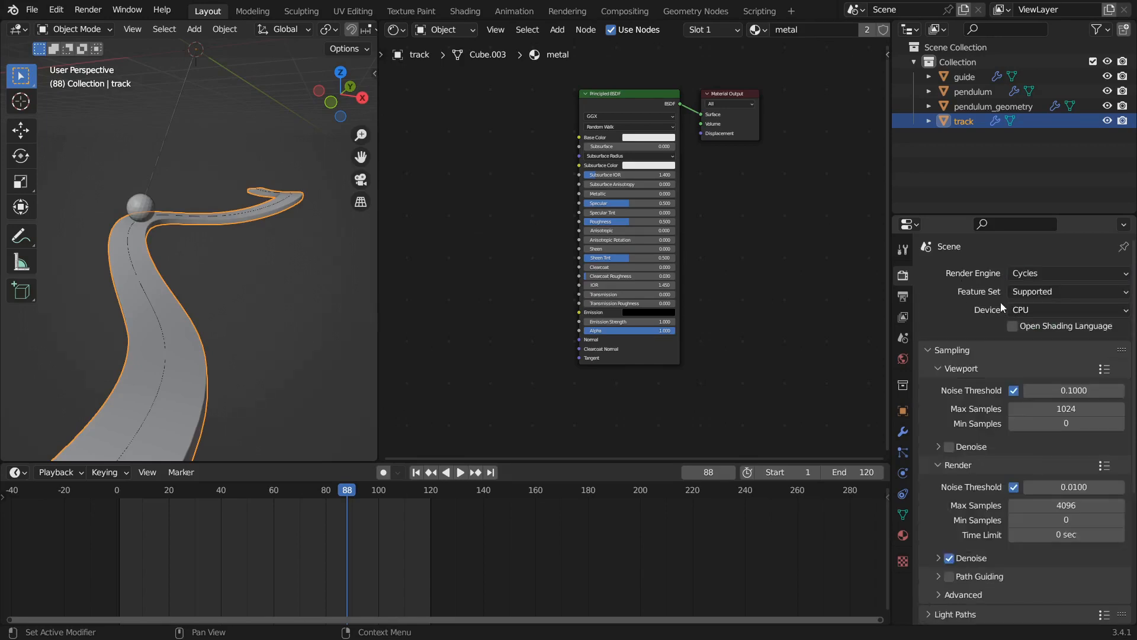
pyautogui.click(1046, 310)
pyautogui.click(1018, 344)
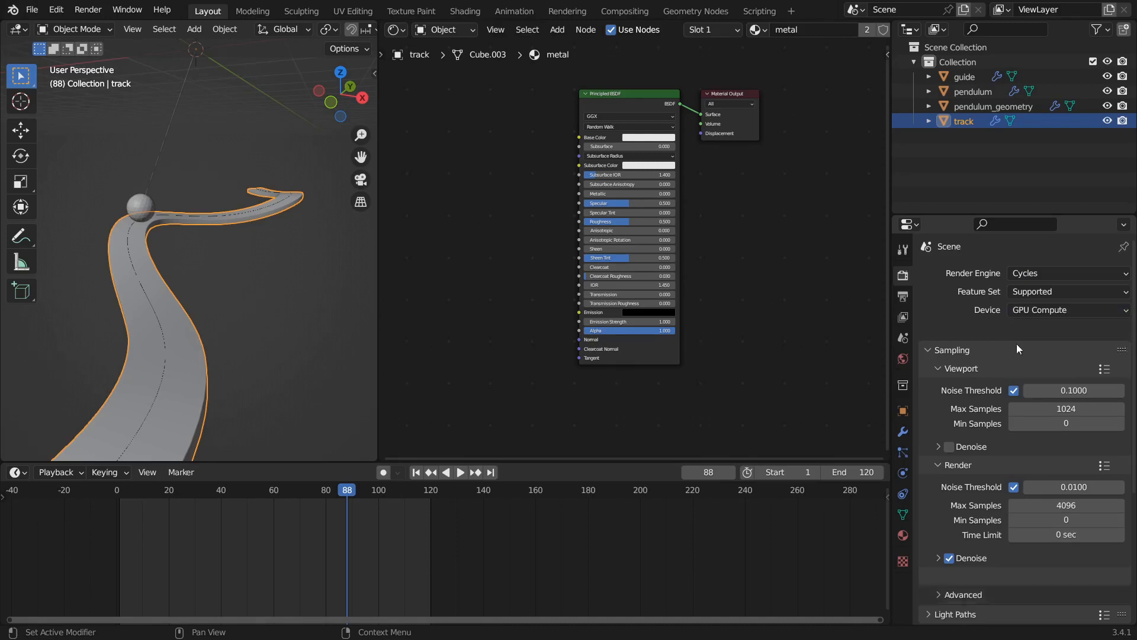
# Step: Switch the 3D viewport to rendered shading and widen it against the Shader Editor
pyautogui.moveTo(156, 239)
pyautogui.mouseDown(button='middle')
pyautogui.moveTo(201, 247)
pyautogui.moveTo(204, 283)
pyautogui.moveTo(199, 229)
pyautogui.mouseUp(button='middle')
pyautogui.press('z')
pyautogui.click(198, 201)
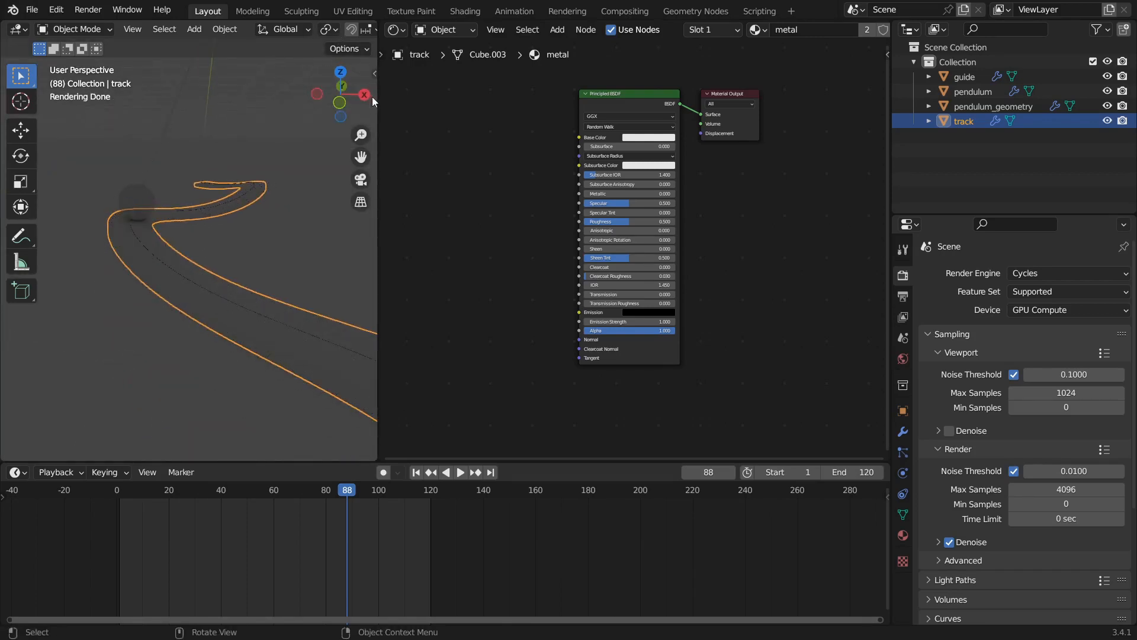
pyautogui.moveTo(379, 100); pyautogui.dragTo(452, 101)
# Step: Hide the viewport overlays and add a Sun light to the scene
pyautogui.scroll(-6, 357, 30)
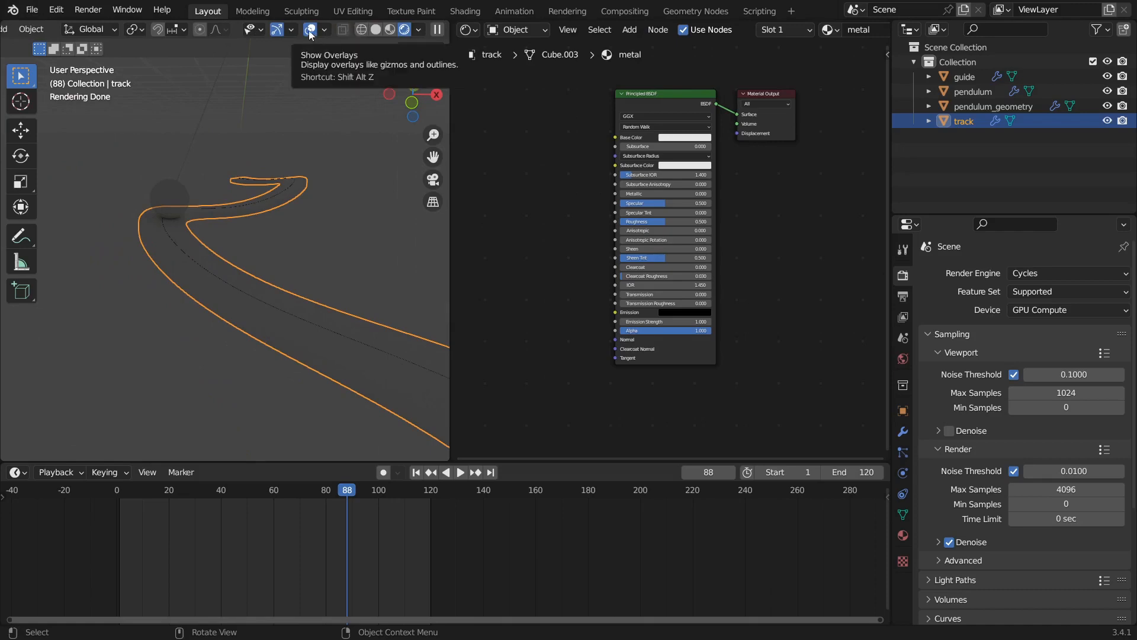
pyautogui.click(309, 30)
pyautogui.moveTo(257, 249); pyautogui.dragTo(223, 236, button='middle')
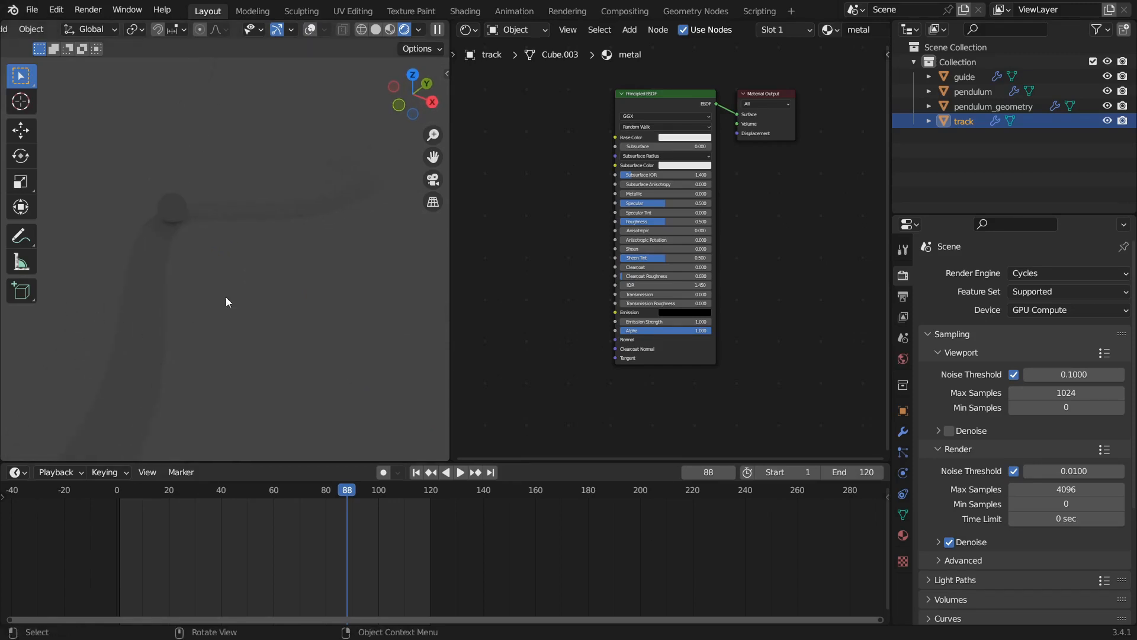
pyautogui.moveTo(284, 234); pyautogui.dragTo(237, 270, button='middle')
pyautogui.hotkey('shift', 'a')
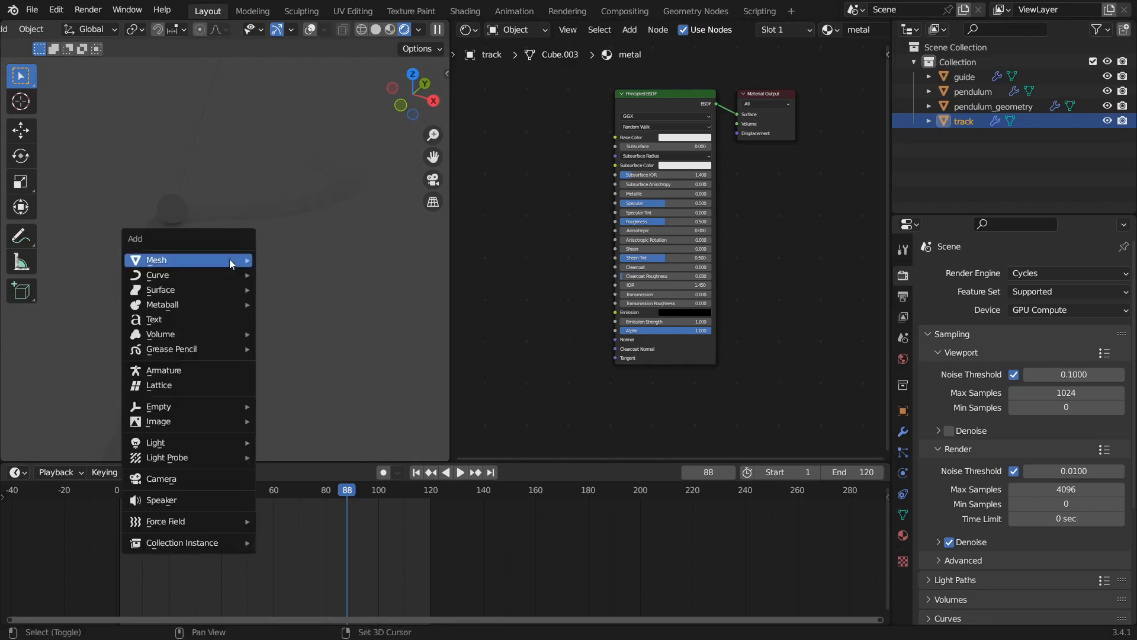
pyautogui.moveTo(229, 260)
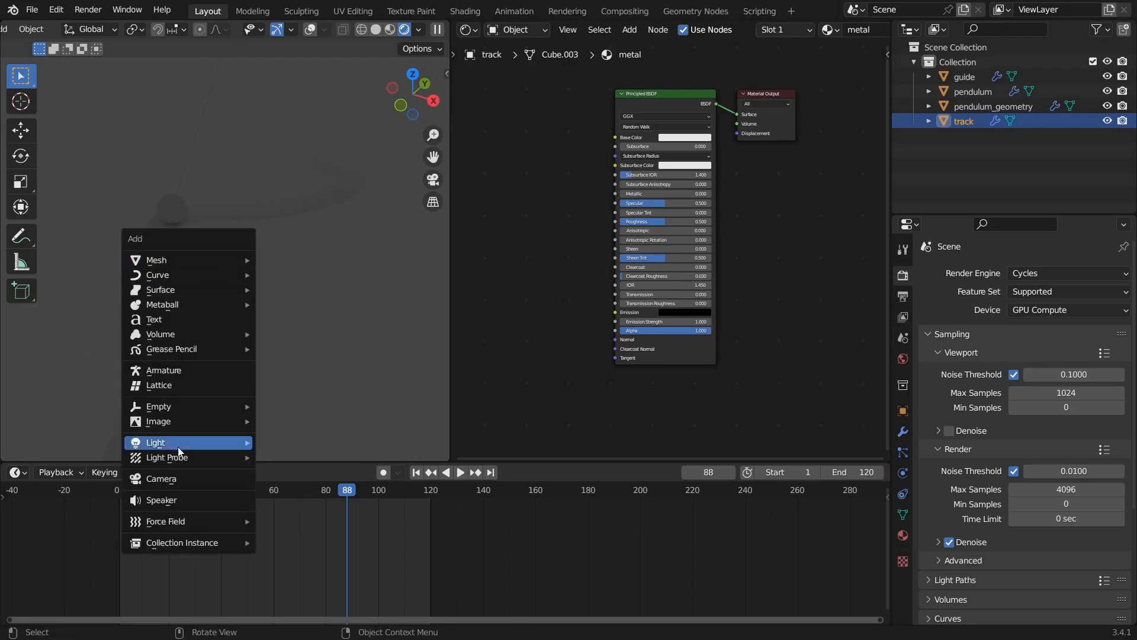
pyautogui.moveTo(166, 442)
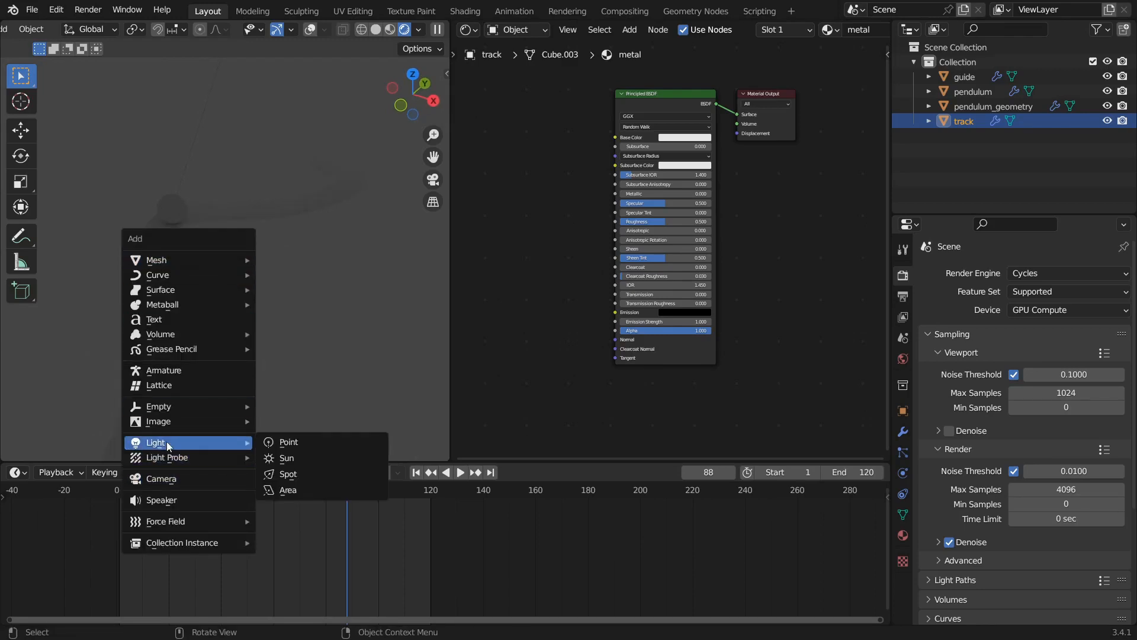
pyautogui.click(311, 457)
pyautogui.moveTo(235, 247); pyautogui.dragTo(279, 285, button='middle')
pyautogui.scroll(-2, 381, 256)
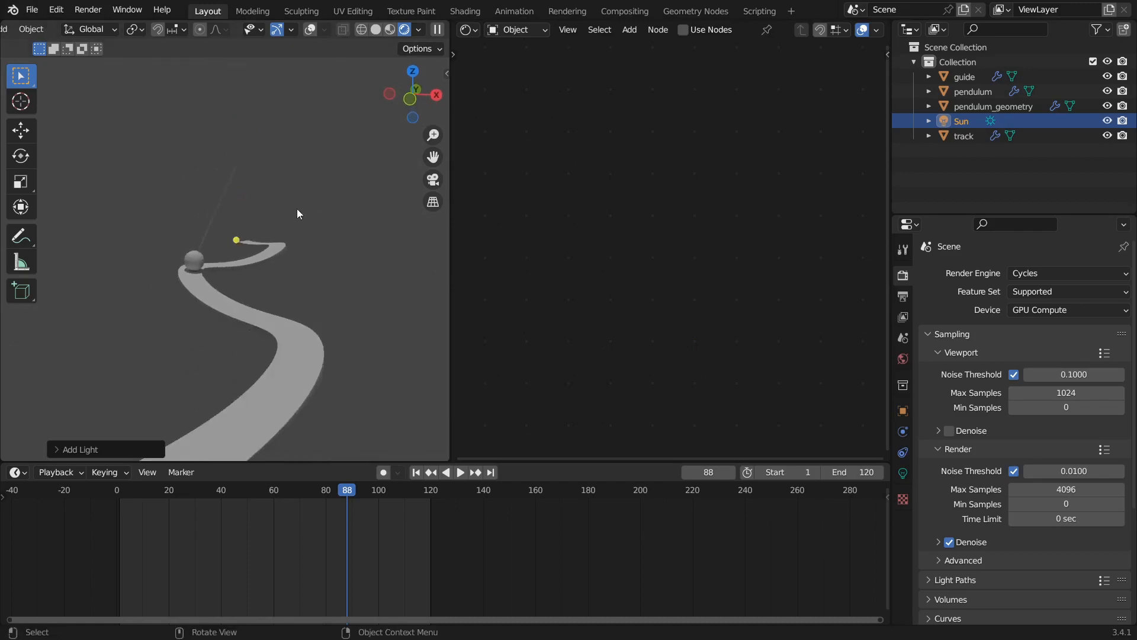
# Step: Show the viewport overlays again and rotate the sun in front view so its beam slants towards positive X
pyautogui.click(309, 31)
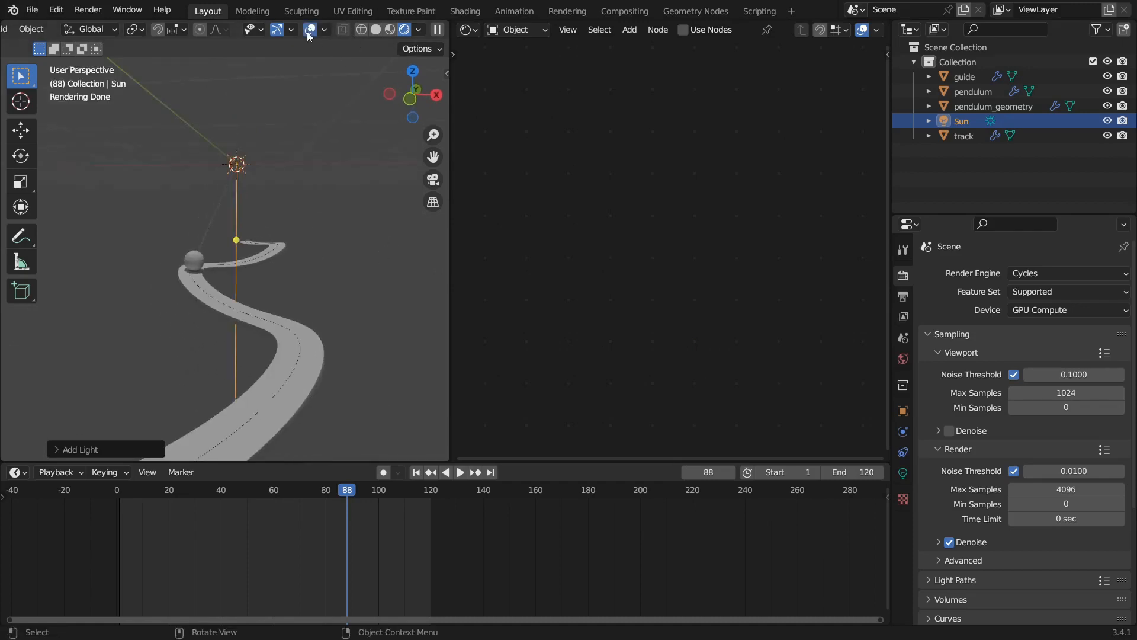
pyautogui.press('KP_1')
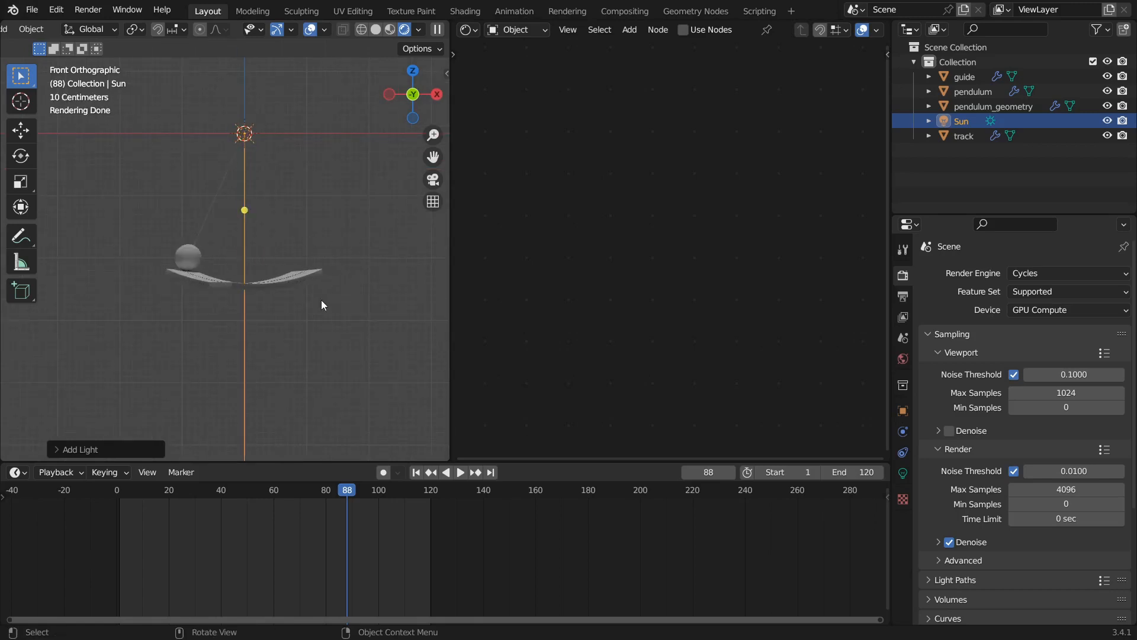
pyautogui.moveTo(318, 282); pyautogui.dragTo(264, 292, button='middle')
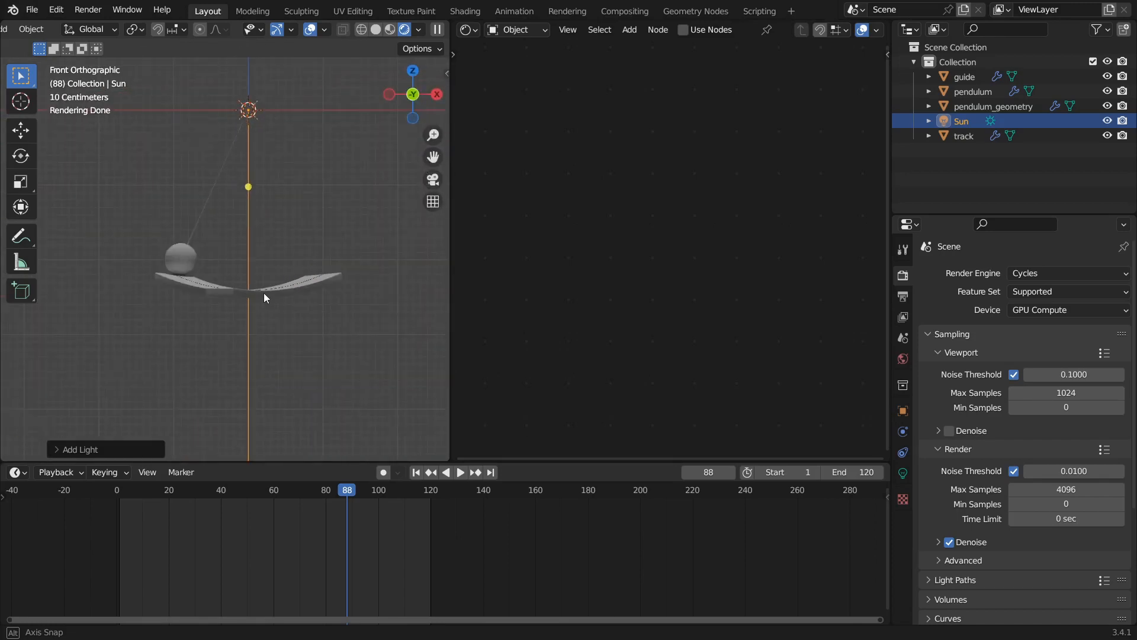
pyautogui.scroll(2, 264, 292)
pyautogui.keyDown('shift'); pyautogui.moveTo(259, 239); pyautogui.dragTo(298, 299, button='middle'); pyautogui.keyUp('shift')
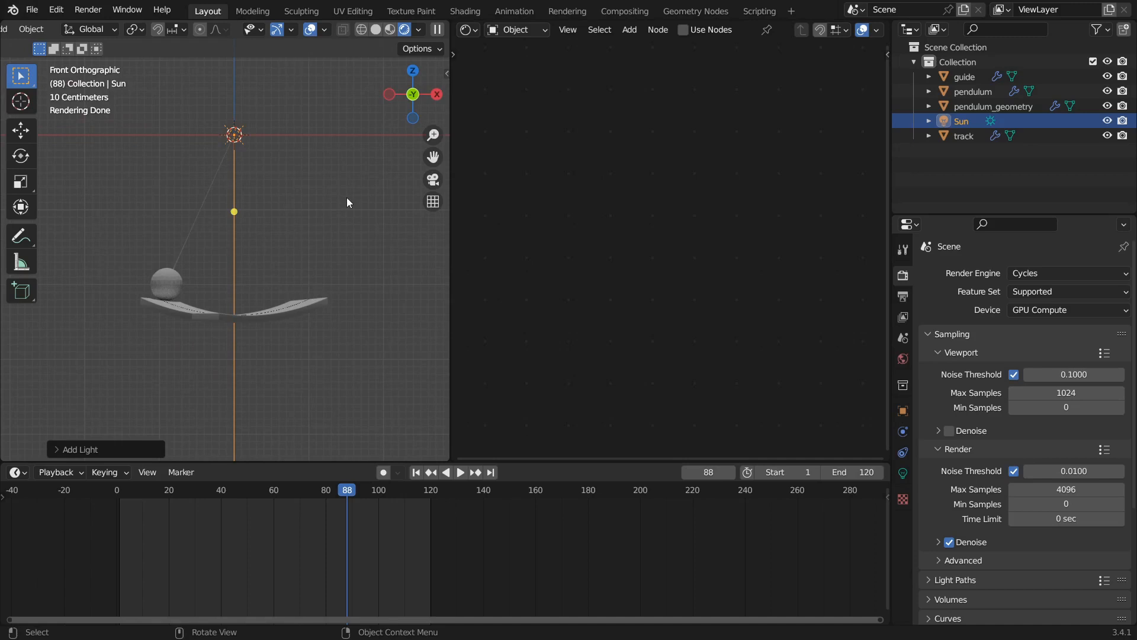
pyautogui.press('r')
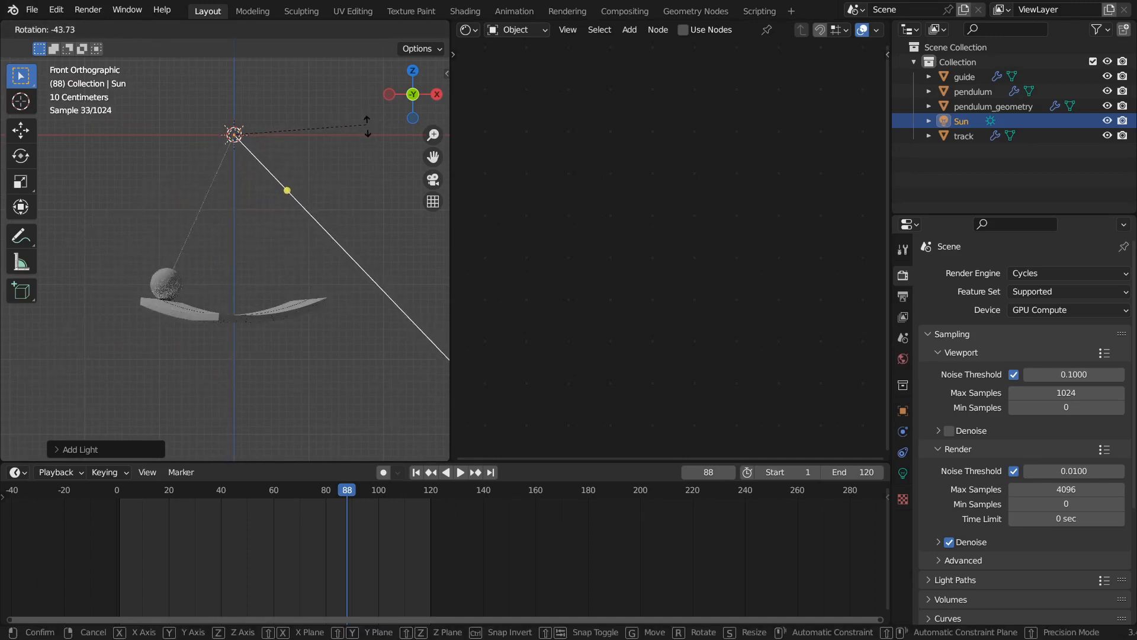
pyautogui.click(368, 147)
# Step: Rotate the sun in top view so its beam runs diagonally between positive X and negative Y
pyautogui.moveTo(278, 223); pyautogui.dragTo(407, 317, button='middle')
pyautogui.press('r')
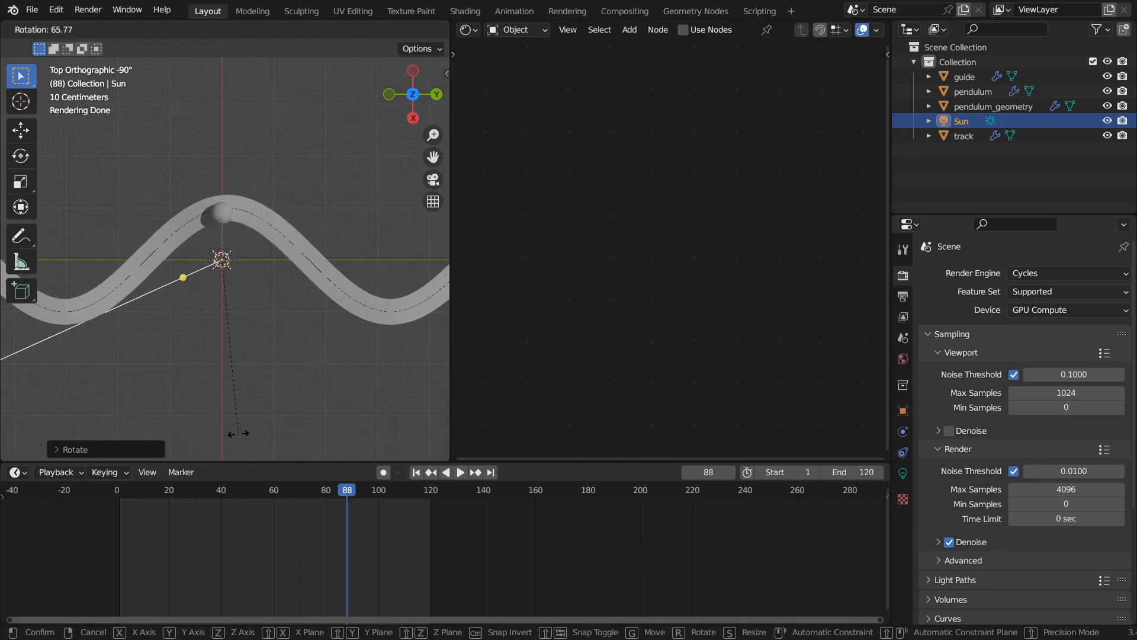
pyautogui.click(274, 393)
pyautogui.moveTo(274, 393); pyautogui.dragTo(277, 300, button='middle')
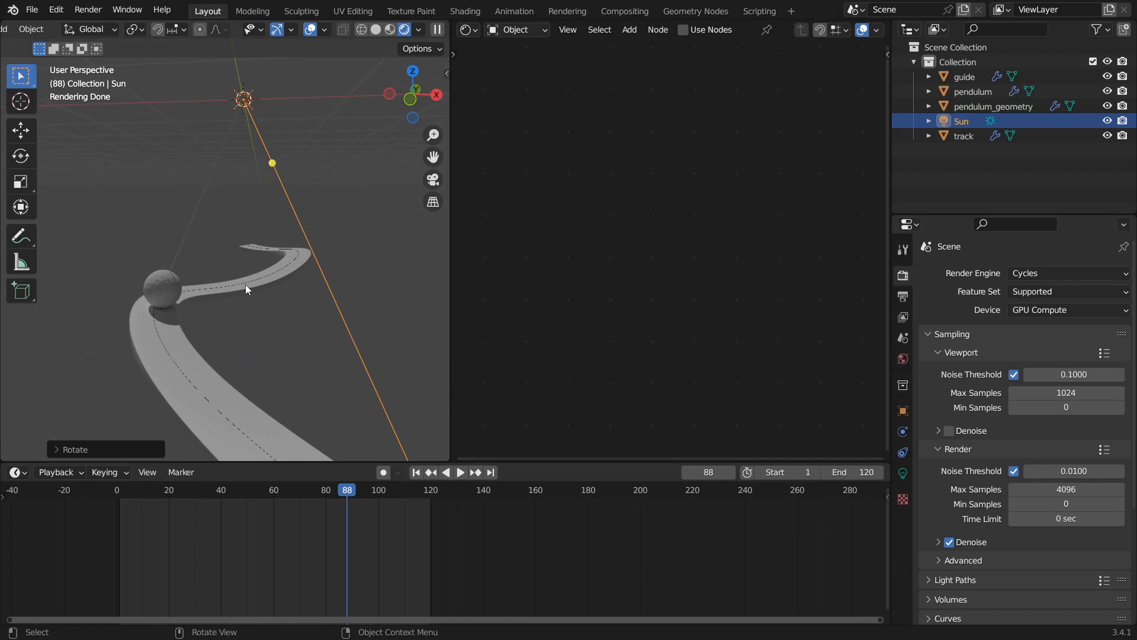
# Step: Set the world background colour to black and hide the viewport overlays
pyautogui.click(903, 359)
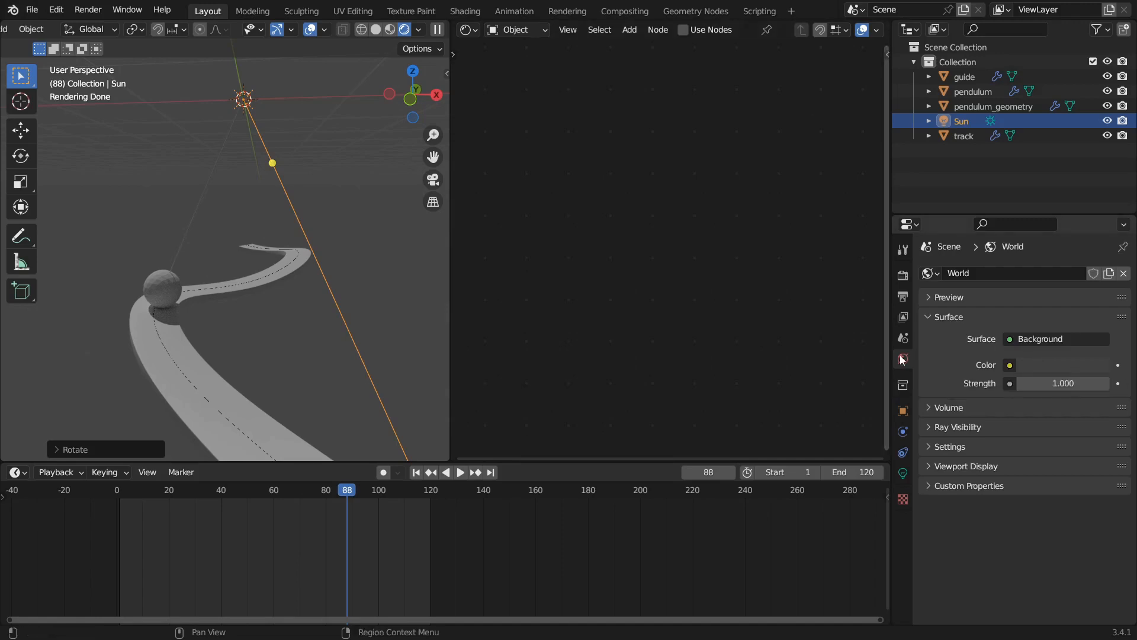
pyautogui.click(1050, 367)
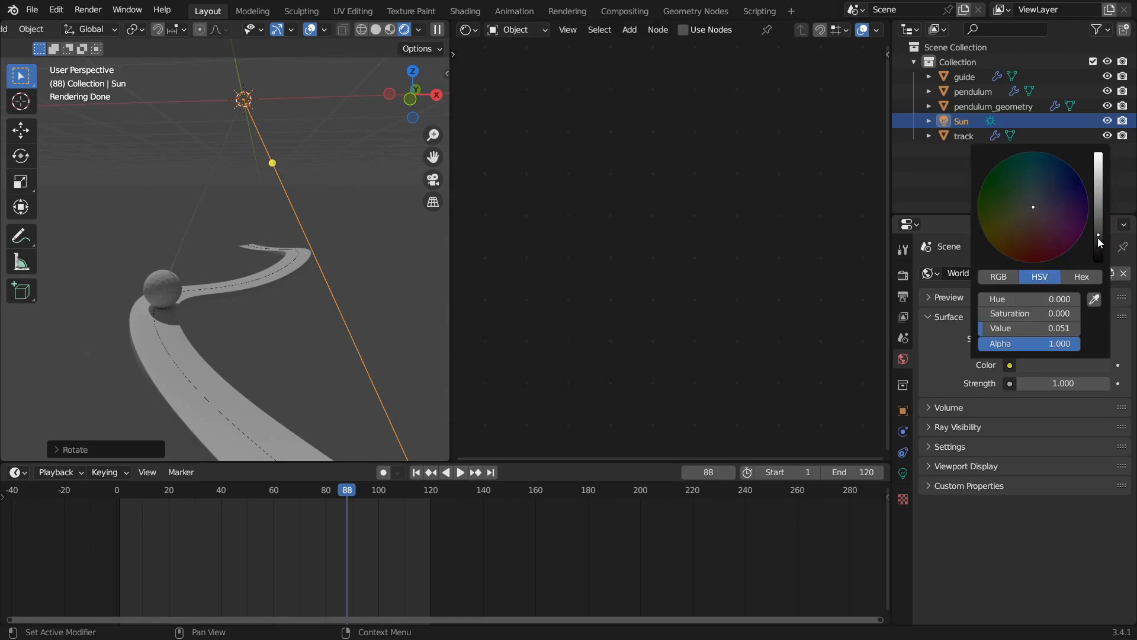
pyautogui.moveTo(1099, 242); pyautogui.dragTo(1098, 261)
pyautogui.moveTo(138, 292); pyautogui.dragTo(268, 319, button='middle')
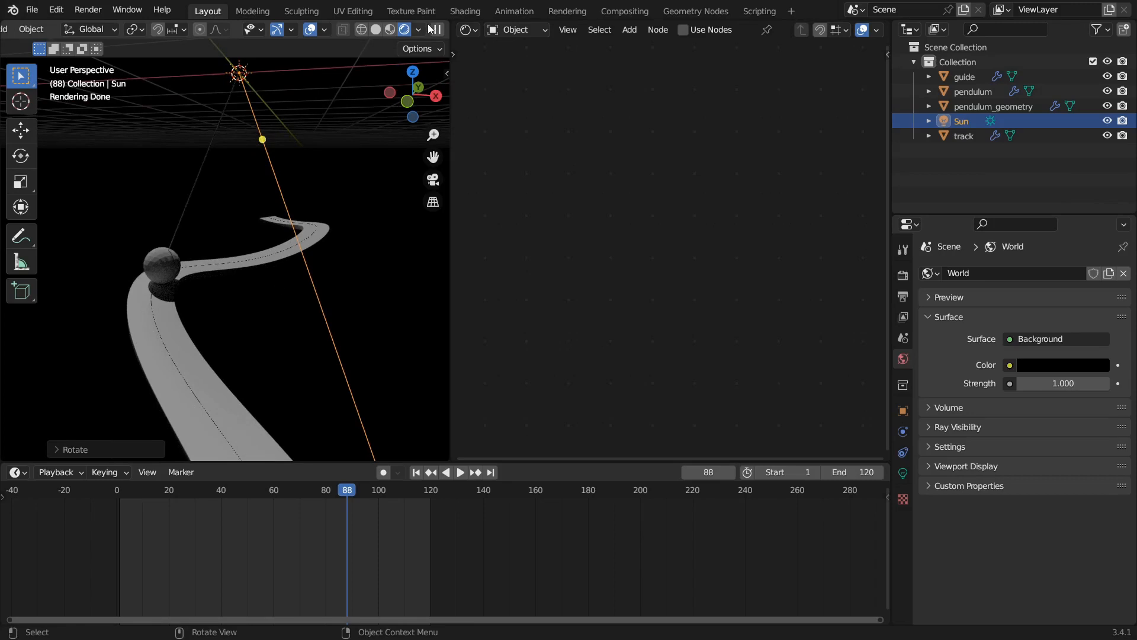
pyautogui.click(307, 30)
# Step: Set the Metallic value of the track's metal material to 1.000
pyautogui.click(170, 323)
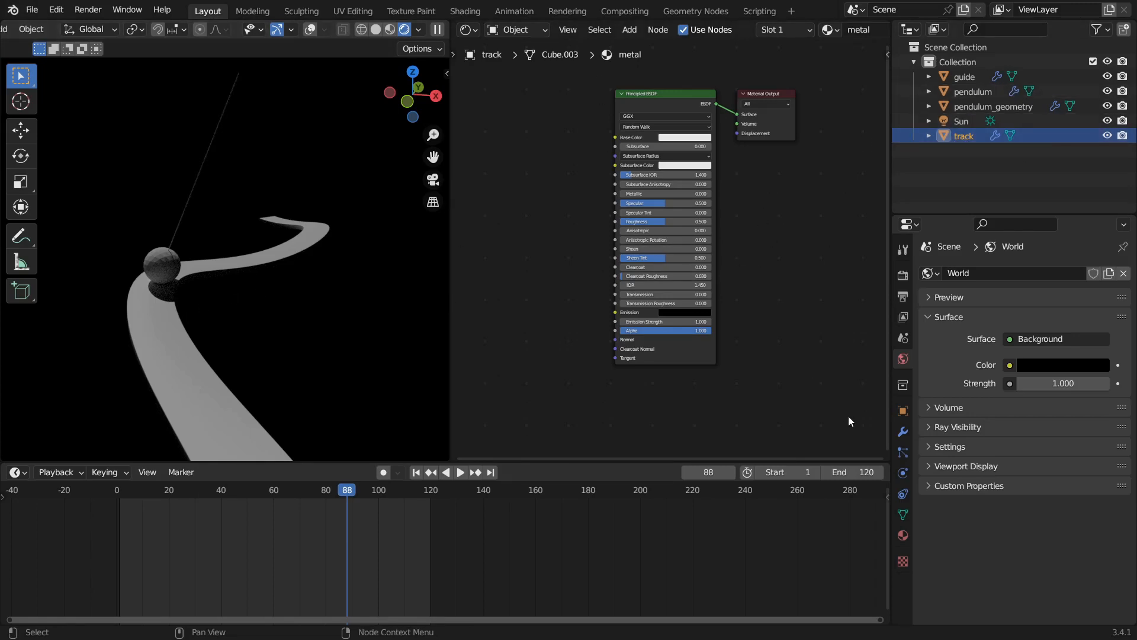
pyautogui.scroll(2, 736, 204)
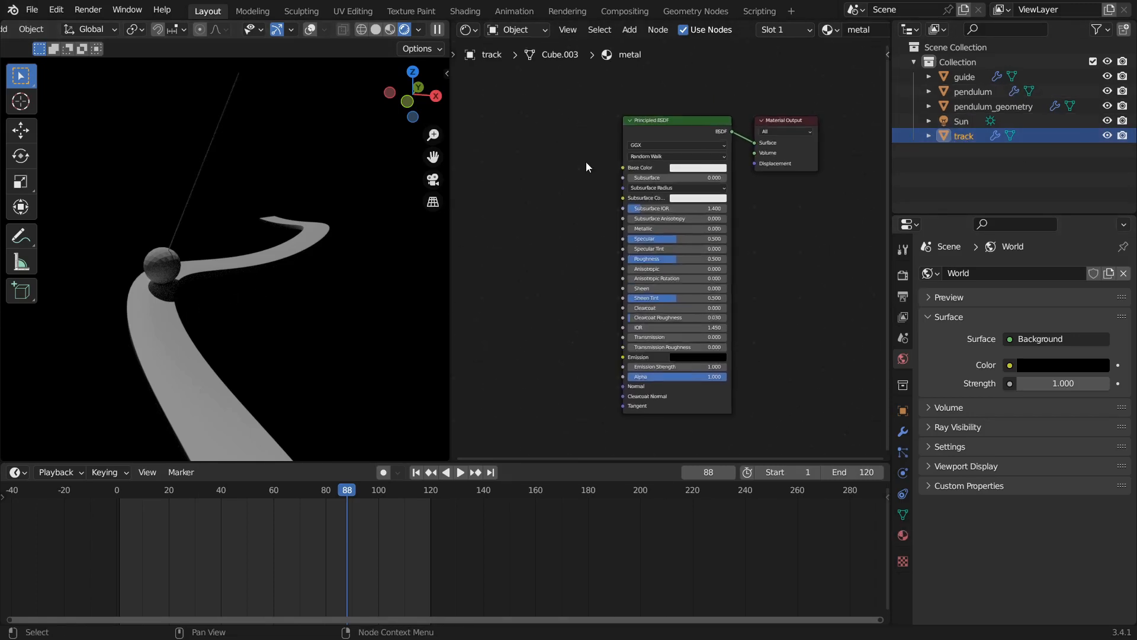
pyautogui.scroll(2, 585, 161)
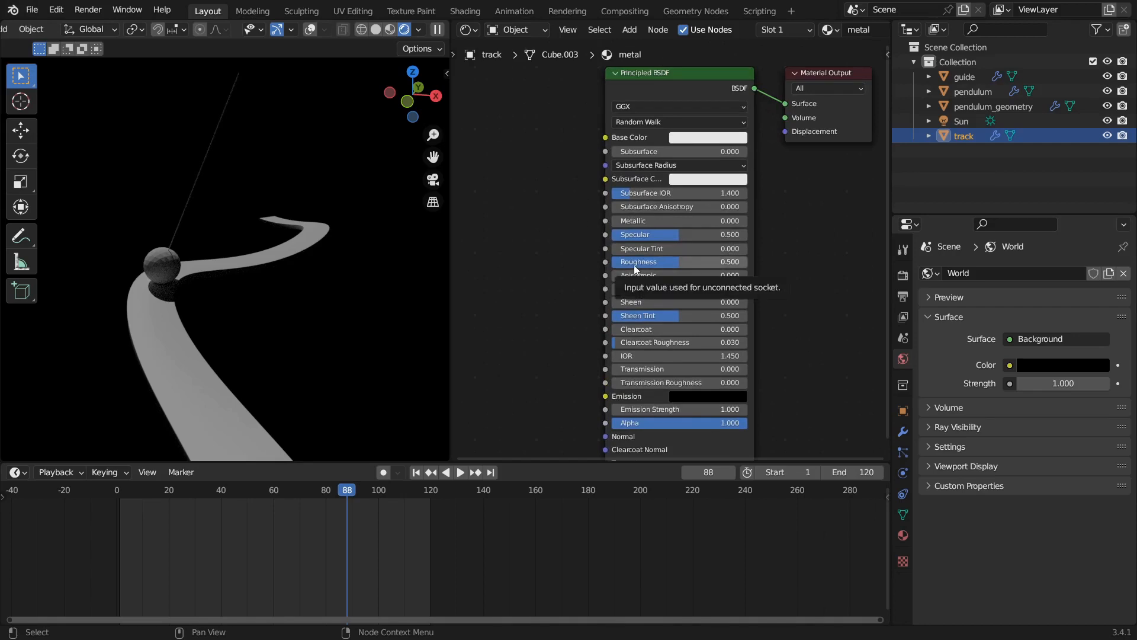
pyautogui.moveTo(635, 222); pyautogui.dragTo(748, 221)
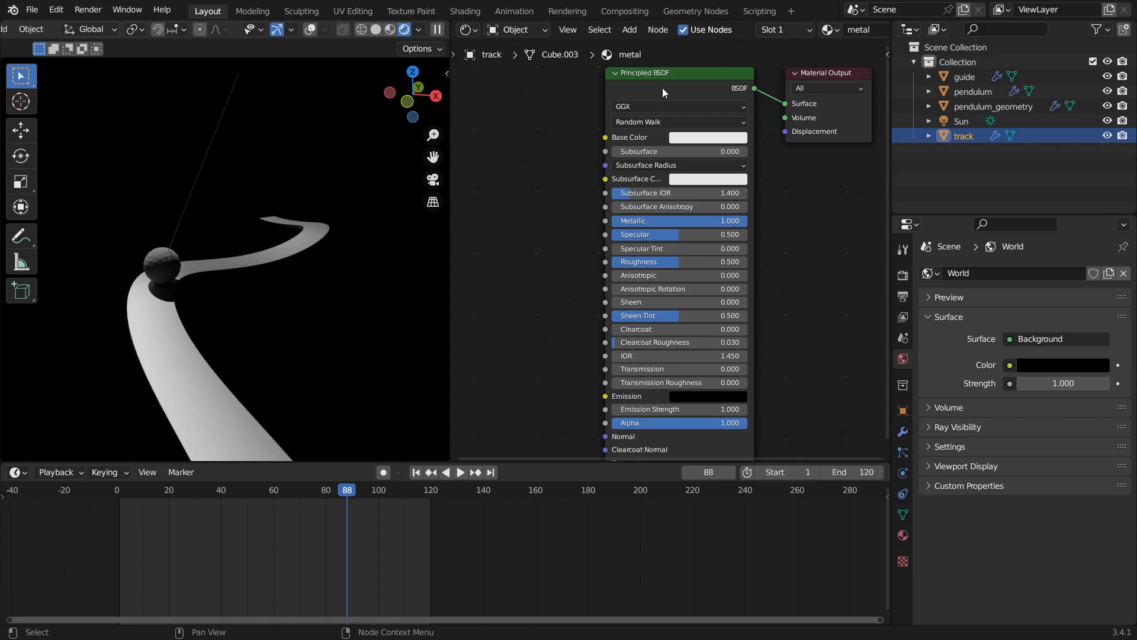
pyautogui.moveTo(768, 289); pyautogui.dragTo(762, 274, button='middle')
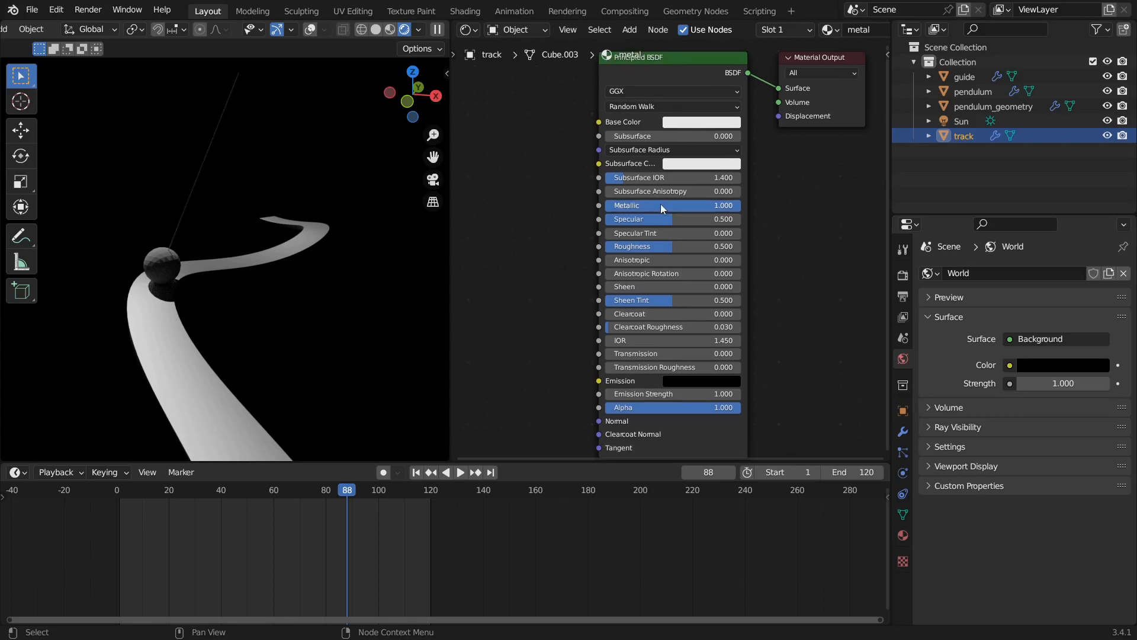
# Step: Set the Roughness of the track's metal material to 0.15
pyautogui.moveTo(658, 245); pyautogui.dragTo(629, 244)
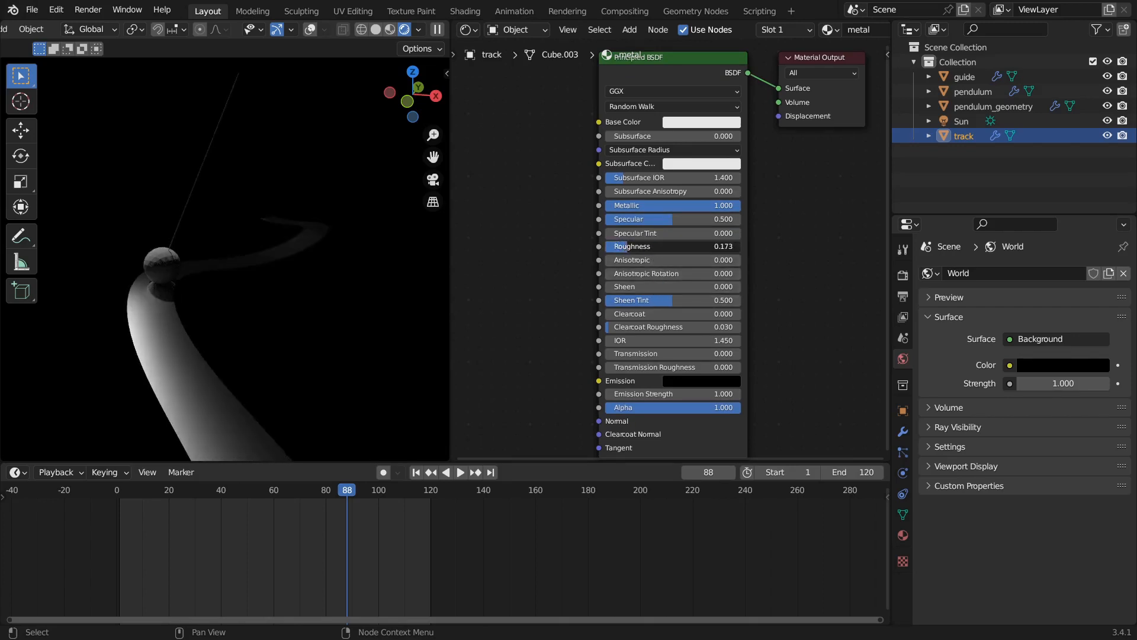
pyautogui.click(668, 247)
pyautogui.press('BackSpace')
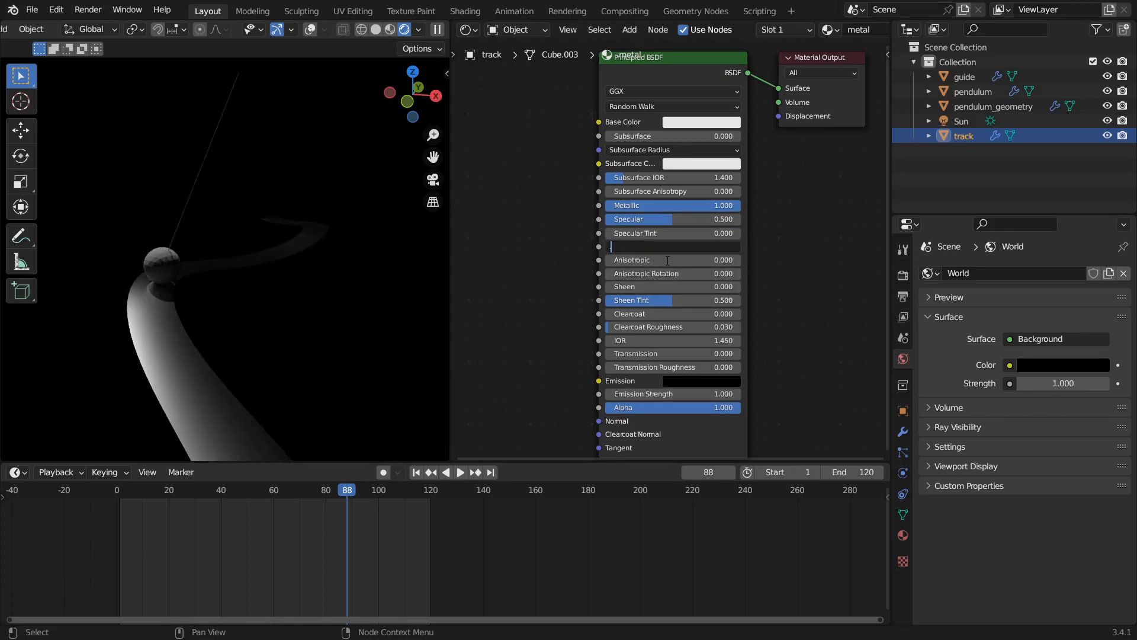
pyautogui.write('0.15')
pyautogui.press('Return')
pyautogui.moveTo(98, 258); pyautogui.dragTo(208, 311, button='middle')
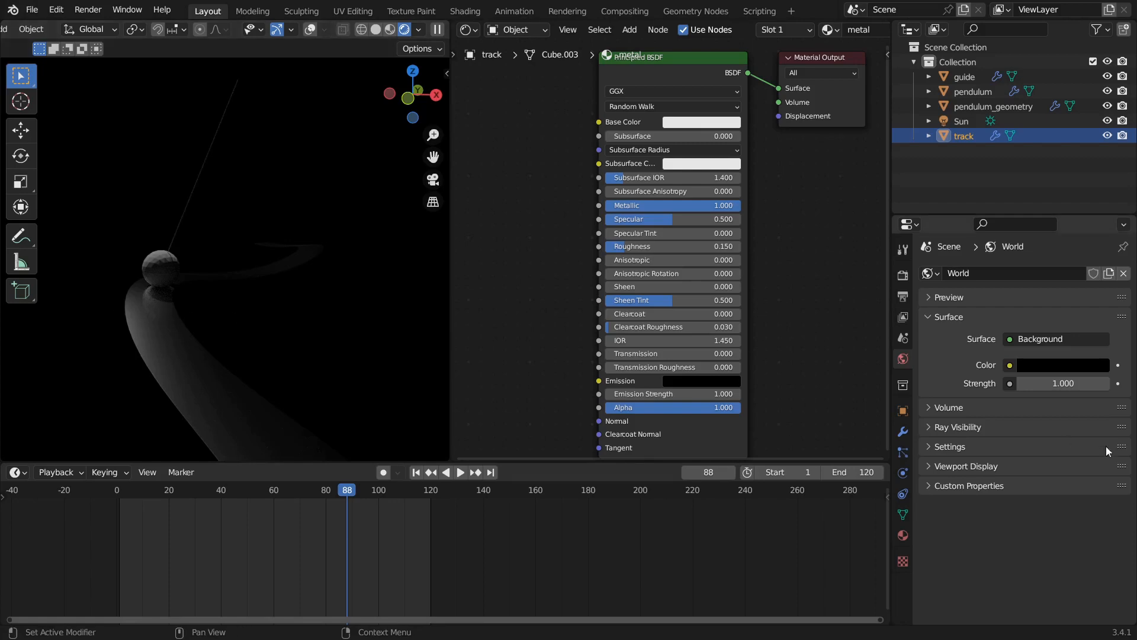
# Step: Enable Harden Normals in the shading options of the track's Bevel modifier
pyautogui.click(903, 431)
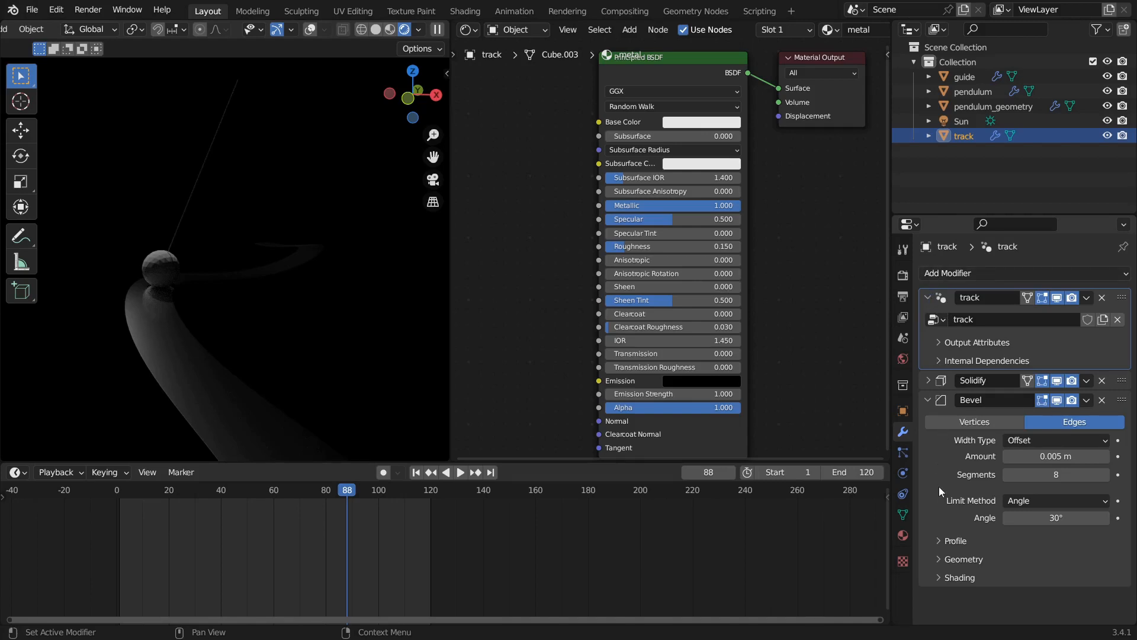
pyautogui.click(950, 559)
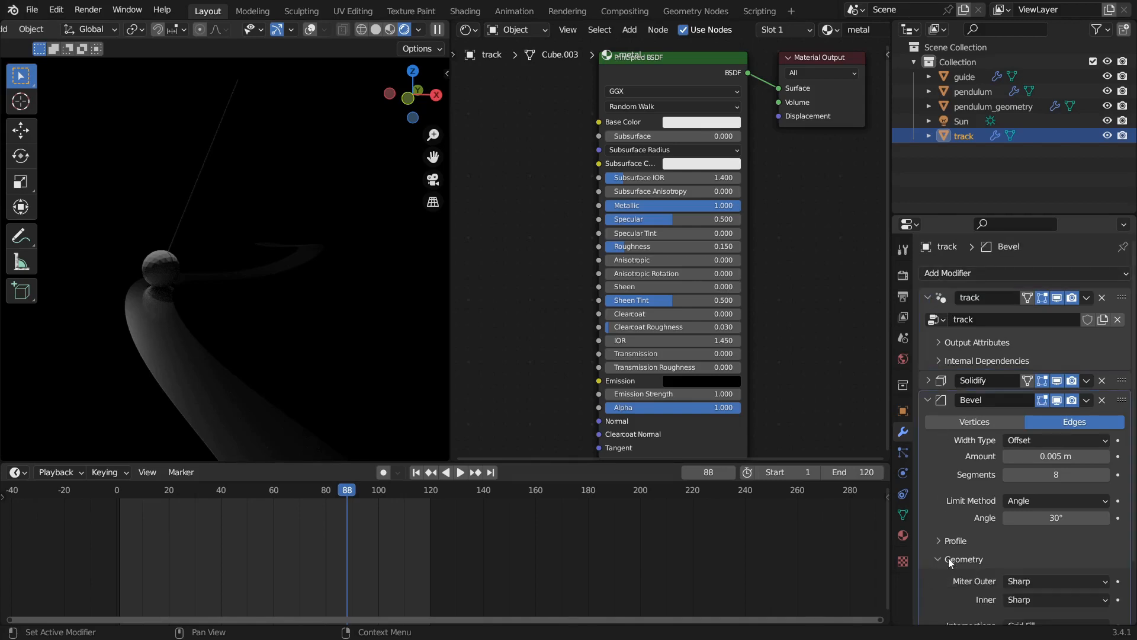
pyautogui.scroll(-3, 947, 558)
pyautogui.click(947, 465)
pyautogui.click(946, 576)
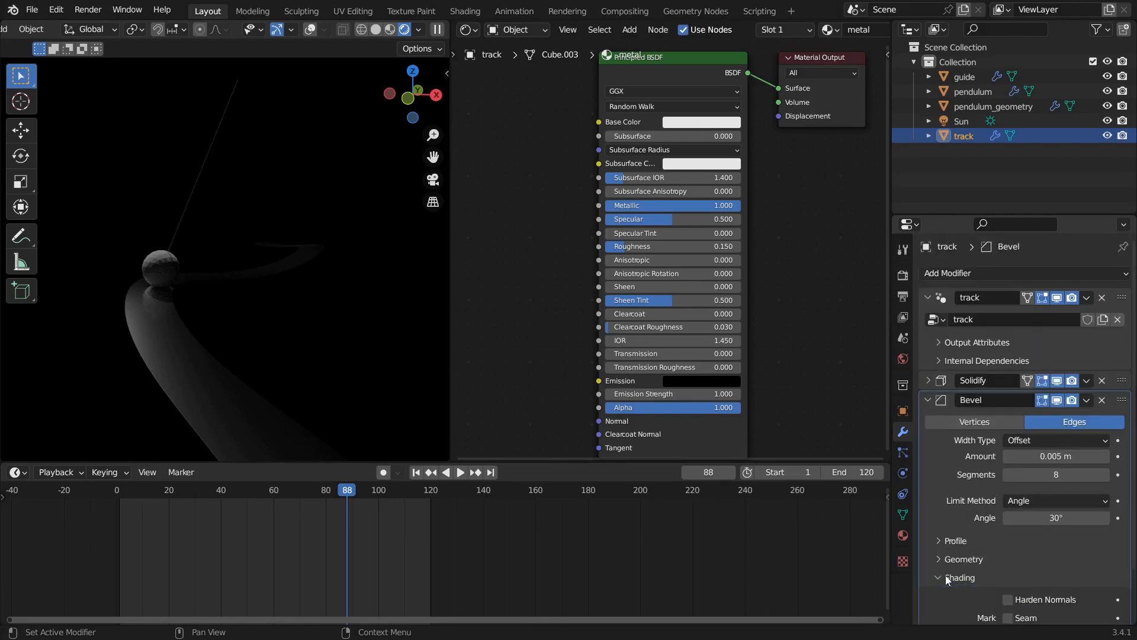
pyautogui.scroll(-3, 948, 542)
pyautogui.click(1009, 540)
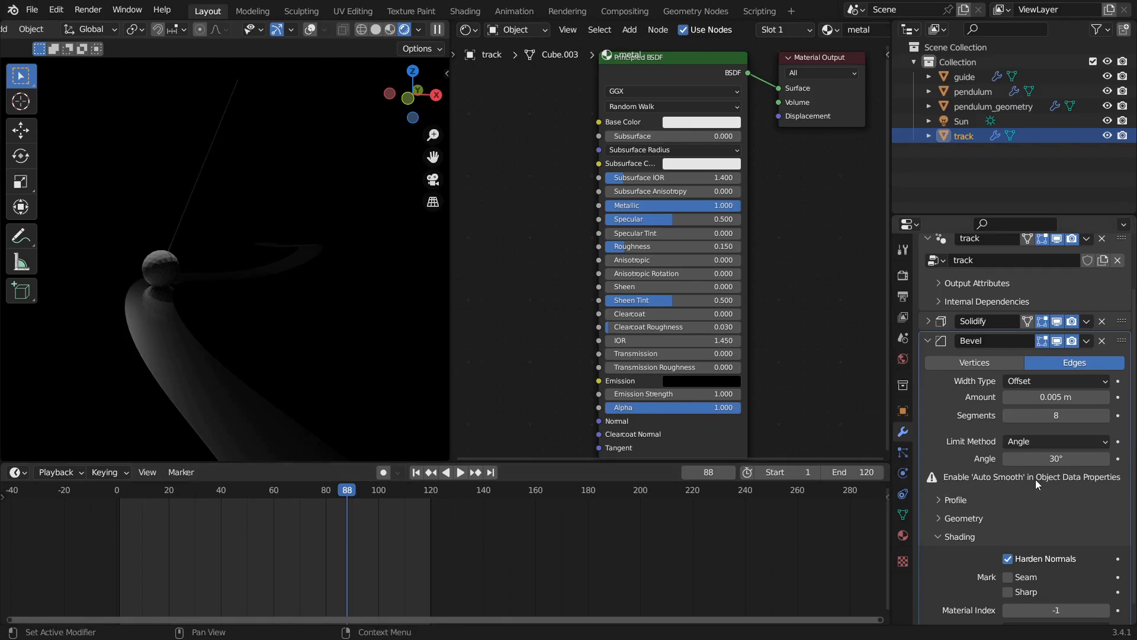
# Step: Enable Auto Smooth for the normals of the track's mesh data
pyautogui.click(903, 514)
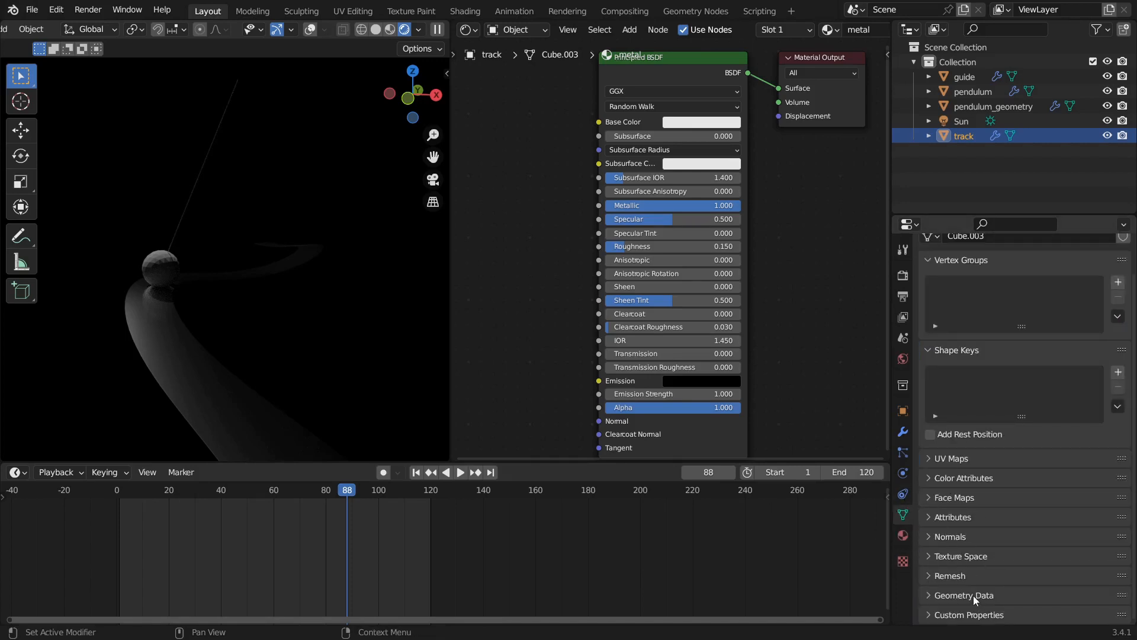
pyautogui.click(954, 527)
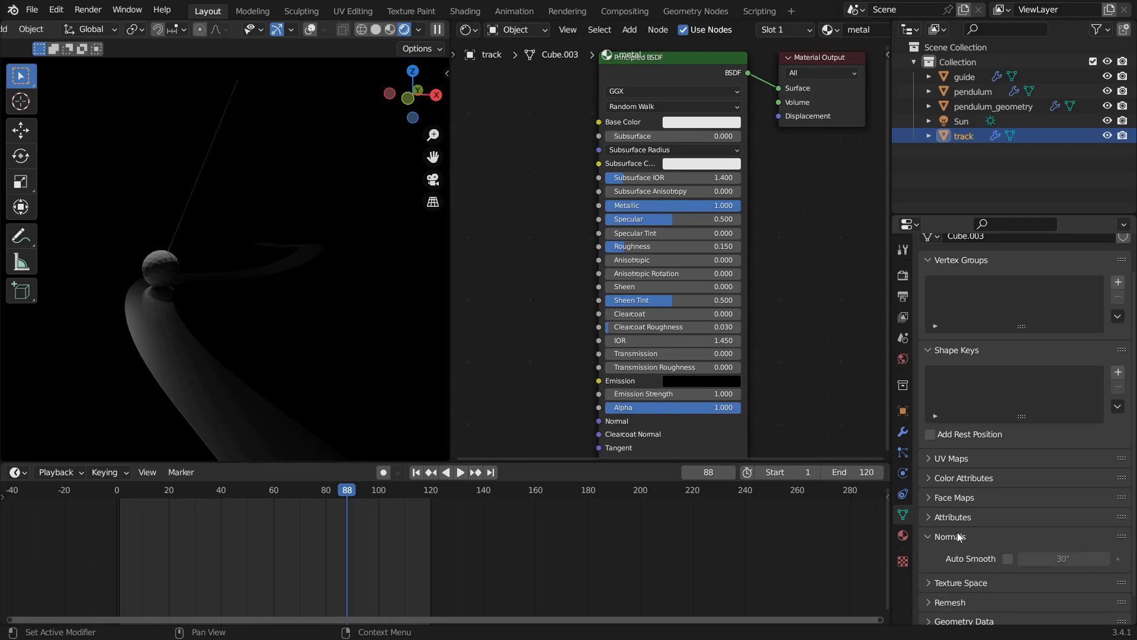
pyautogui.scroll(-1, 957, 532)
pyautogui.click(1008, 532)
# Step: Compare the track's bevelled edges in solid shading with the Bevel modifier's Harden Normals off and on
pyautogui.press('z')
pyautogui.click(400, 343)
pyautogui.click(902, 435)
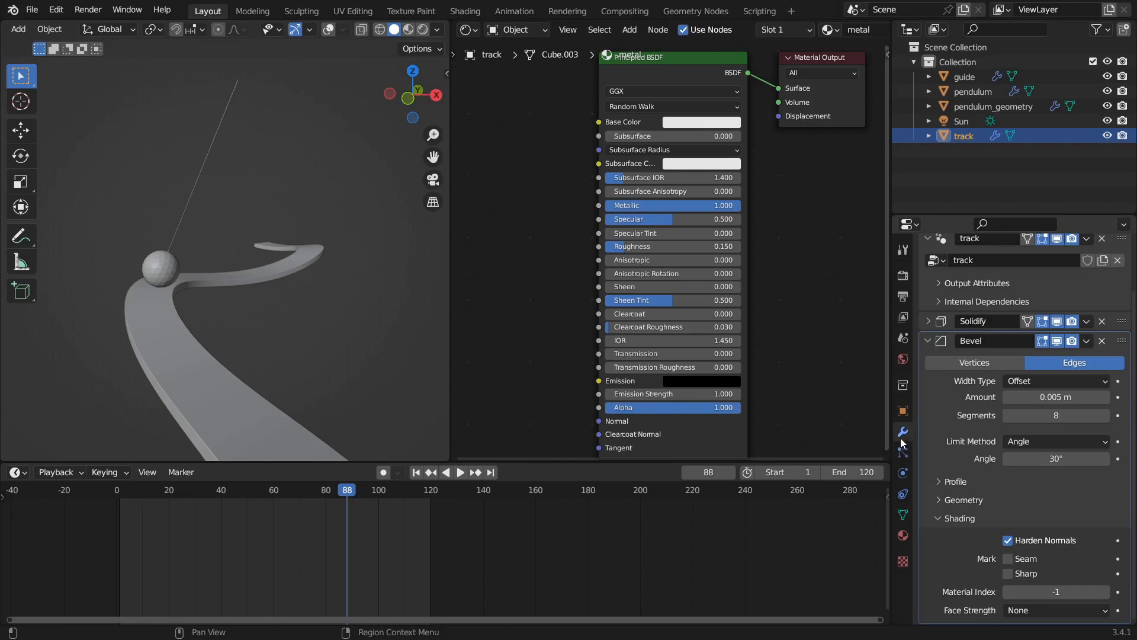
pyautogui.moveTo(312, 351); pyautogui.dragTo(293, 351, button='middle')
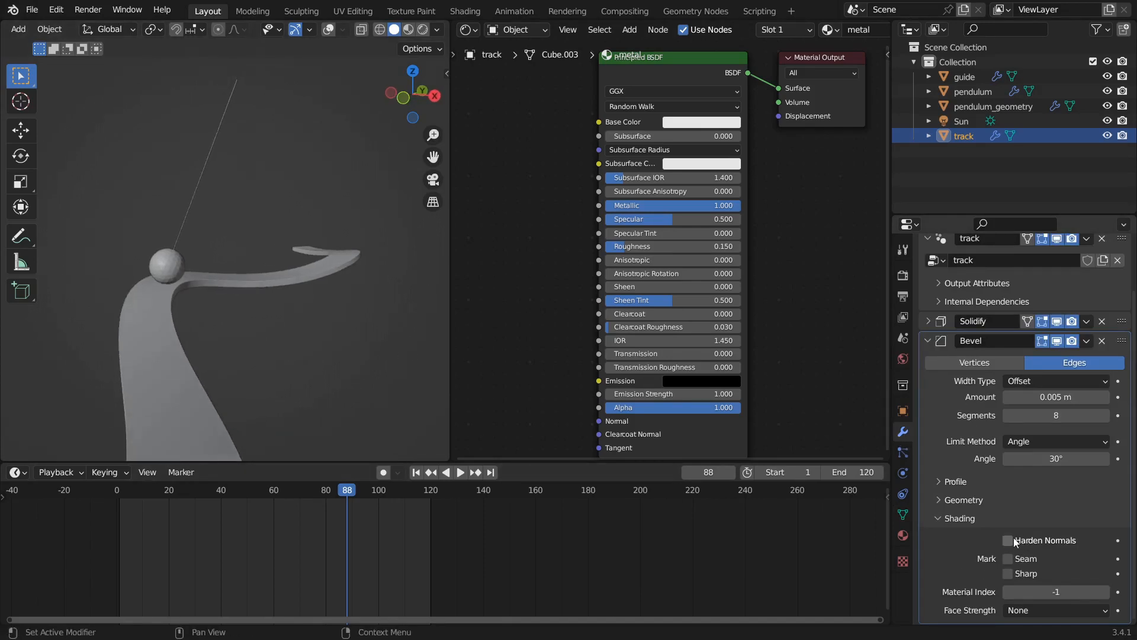
pyautogui.click(1008, 540)
pyautogui.moveTo(163, 313); pyautogui.dragTo(329, 315, button='middle')
pyautogui.scroll(2, 311, 293)
pyautogui.scroll(2, 296, 297)
pyautogui.scroll(2, 330, 320)
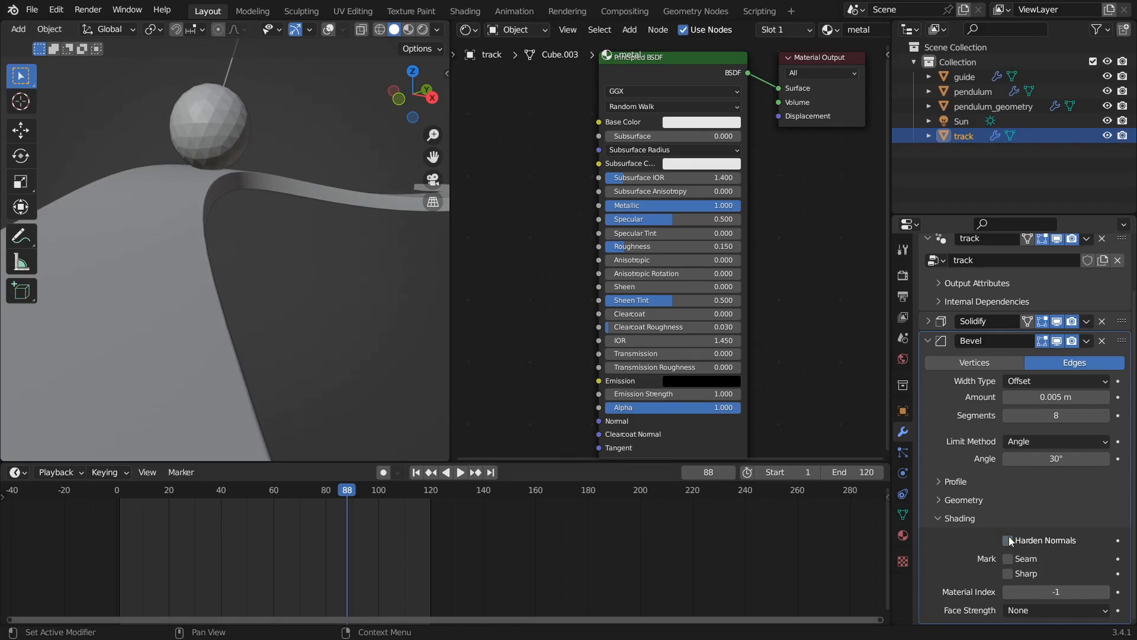
# Step: Switch back to rendered shading and compare the track with Harden Normals off and on, leaving it enabled
pyautogui.press('z')
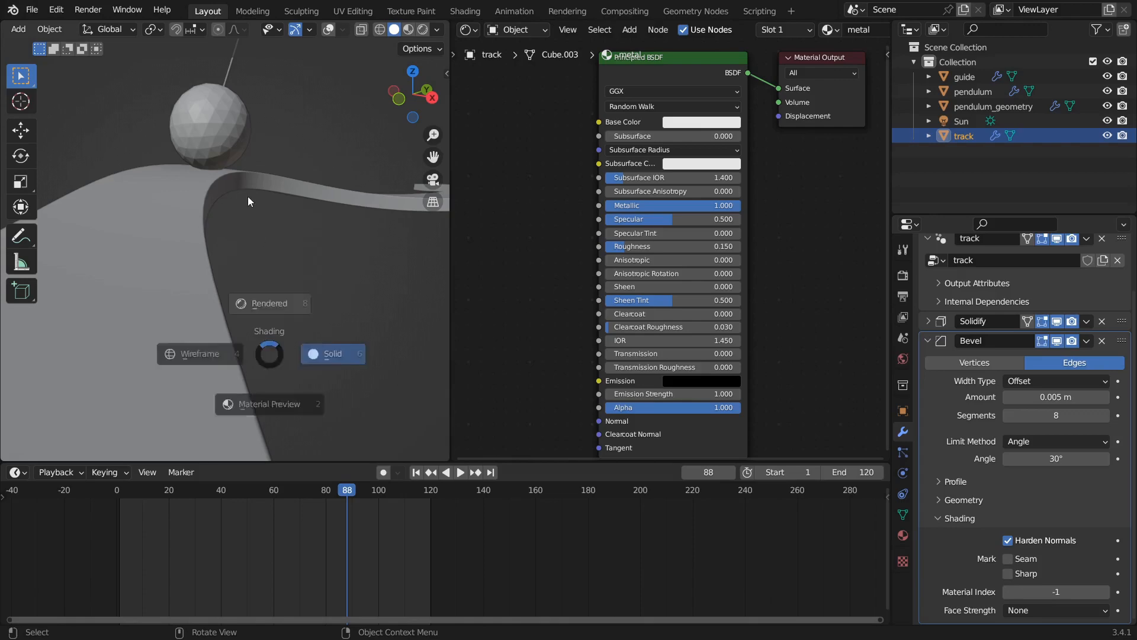
pyautogui.click(248, 196)
pyautogui.scroll(-4, 280, 239)
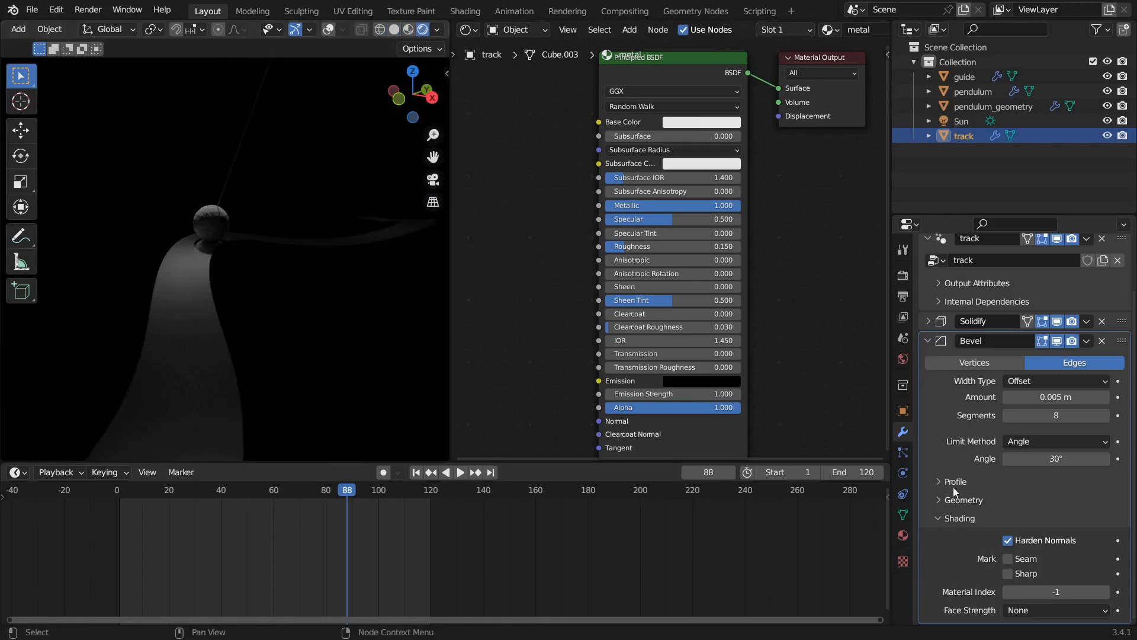
pyautogui.click(1008, 540)
pyautogui.click(1007, 540)
# Step: Play the animation briefly in the rendered view from another angle and stop it at frame 101
pyautogui.moveTo(124, 309); pyautogui.dragTo(195, 338, button='middle')
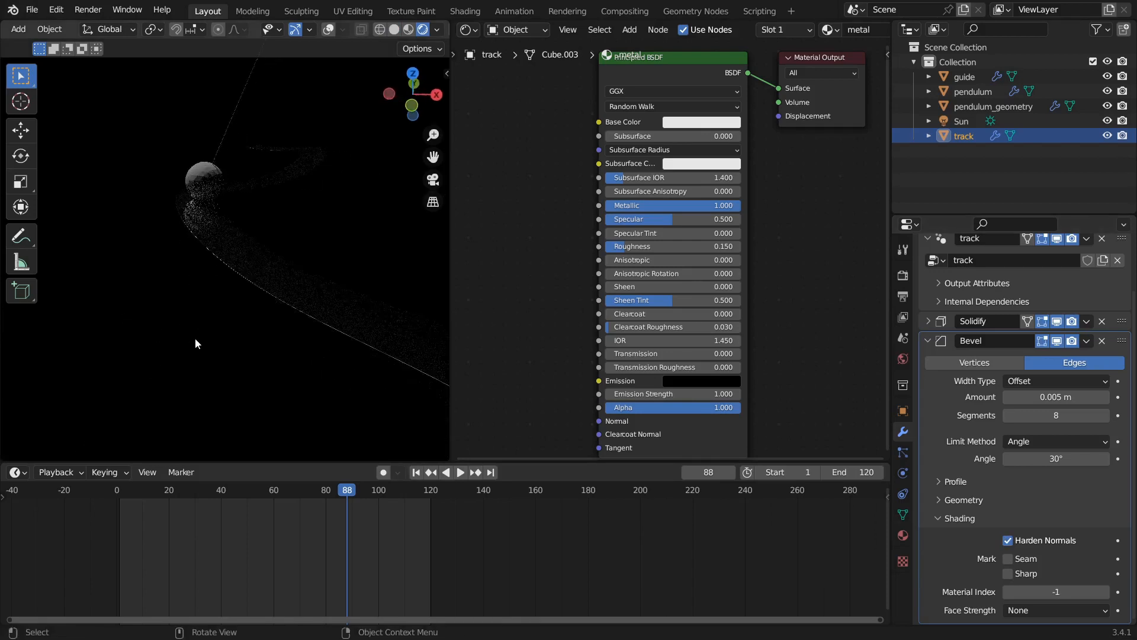
pyautogui.press('space')
pyautogui.press('space')
pyautogui.scroll(-3, 331, 301)
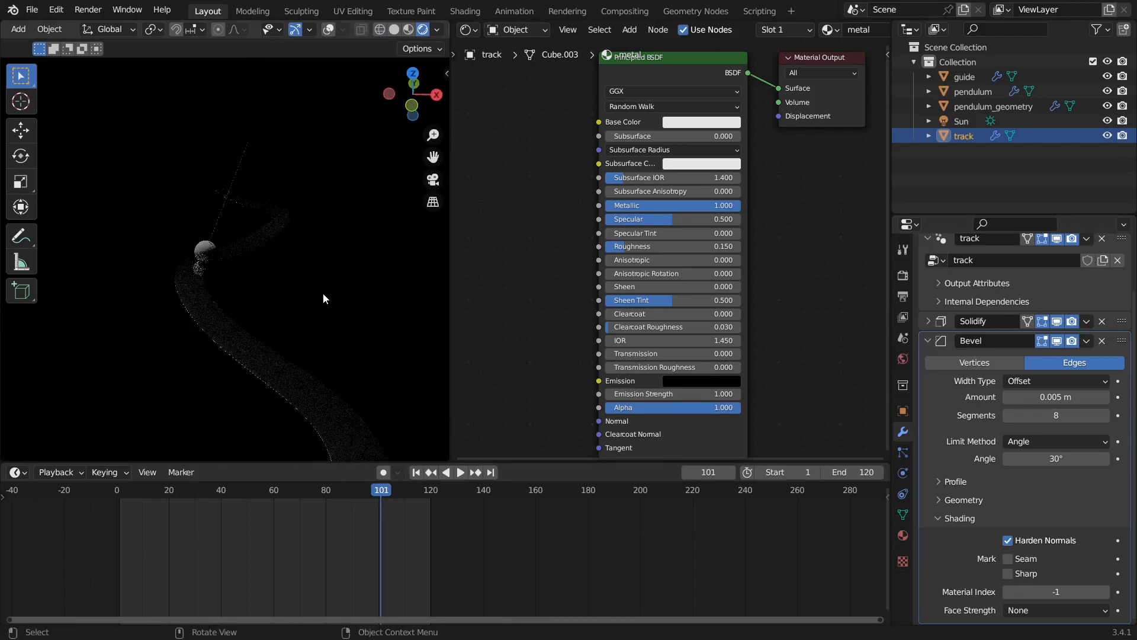
pyautogui.scroll(2, 280, 279)
# Step: Select the pendulum_geometry object and show its node tree in the Geometry Node Editor instead of the Shader Editor
pyautogui.click(198, 252)
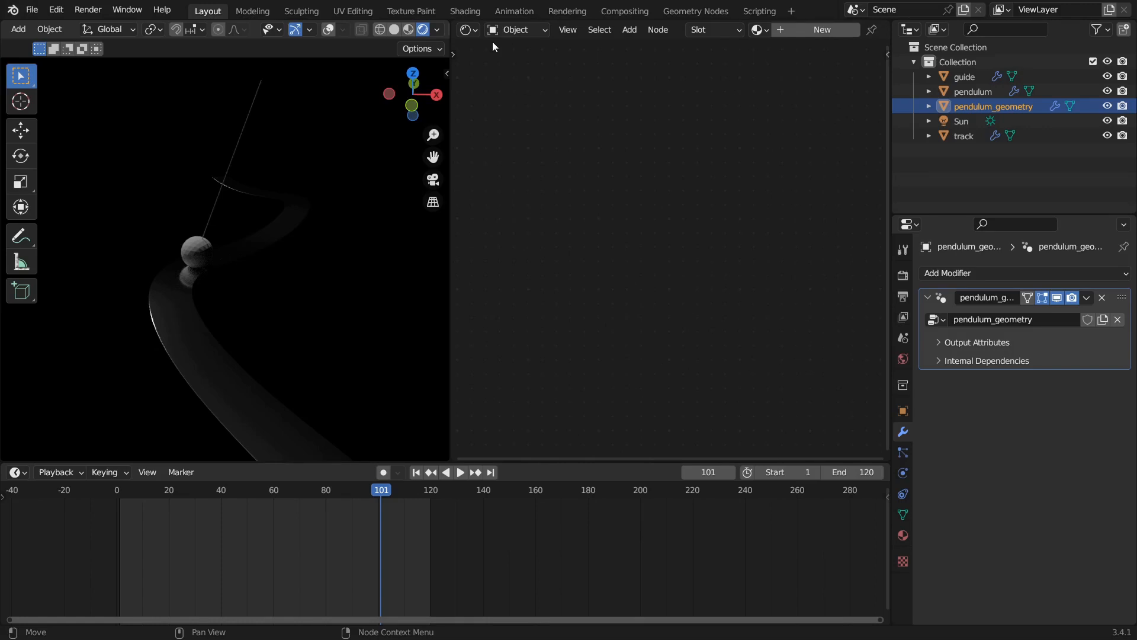
pyautogui.click(468, 30)
pyautogui.click(499, 151)
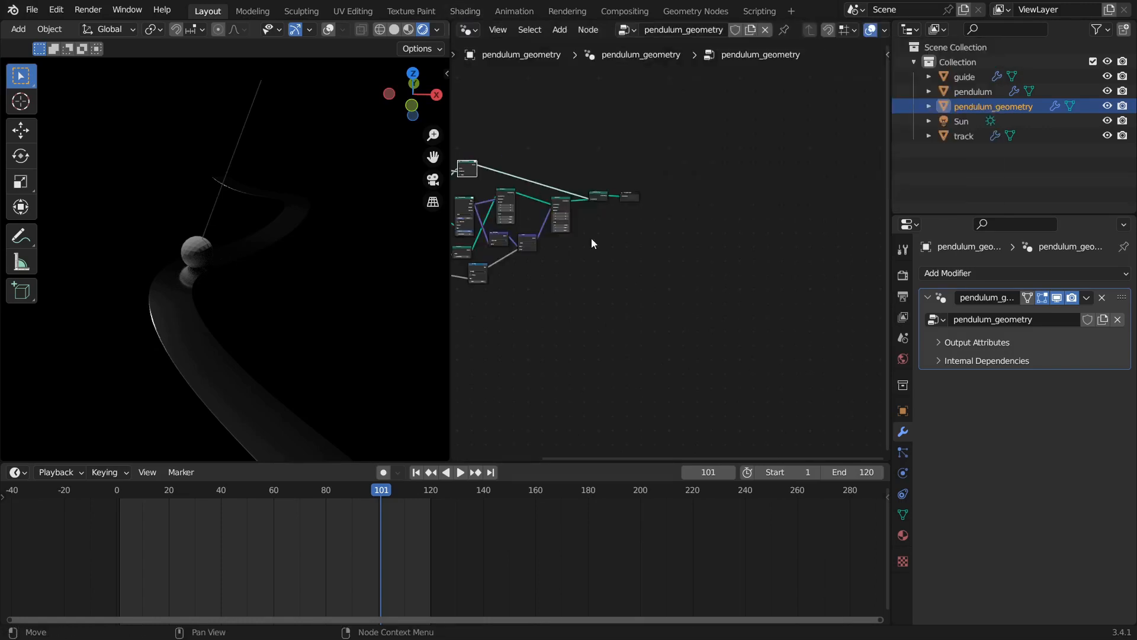
pyautogui.moveTo(619, 270); pyautogui.dragTo(750, 286, button='middle')
pyautogui.scroll(3, 812, 307)
pyautogui.moveTo(742, 227); pyautogui.dragTo(608, 285, button='middle')
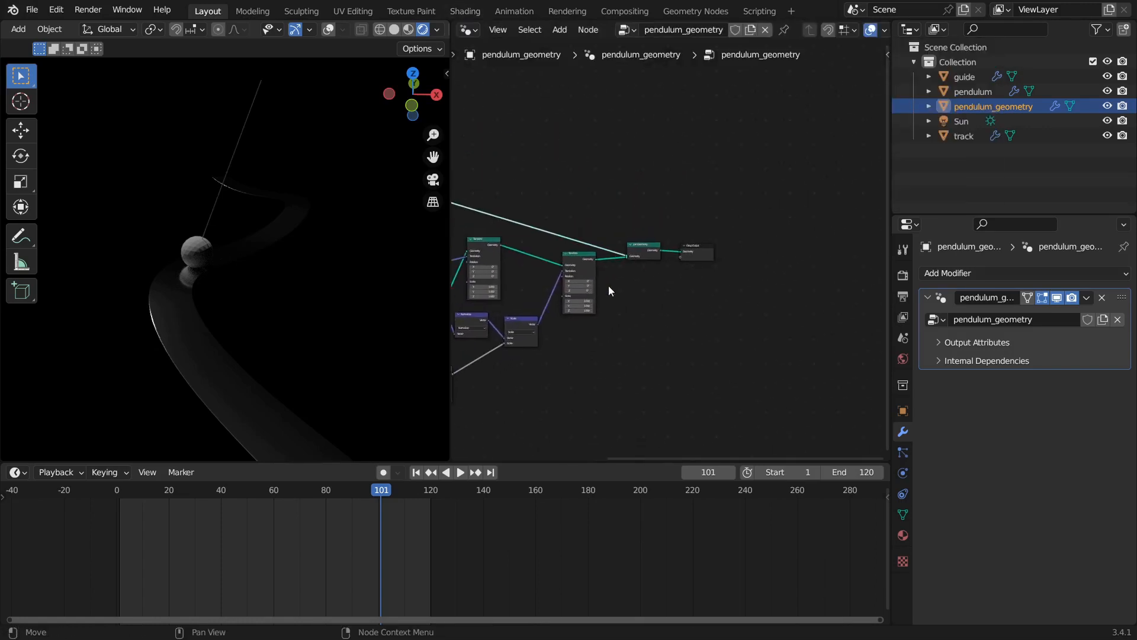
pyautogui.scroll(5, 672, 255)
# Step: Space out the Group Output node and the final Transform node to make room for more nodes
pyautogui.moveTo(696, 251); pyautogui.dragTo(738, 243)
pyautogui.scroll(5, 675, 242)
pyautogui.hotkey('shift', 'a')
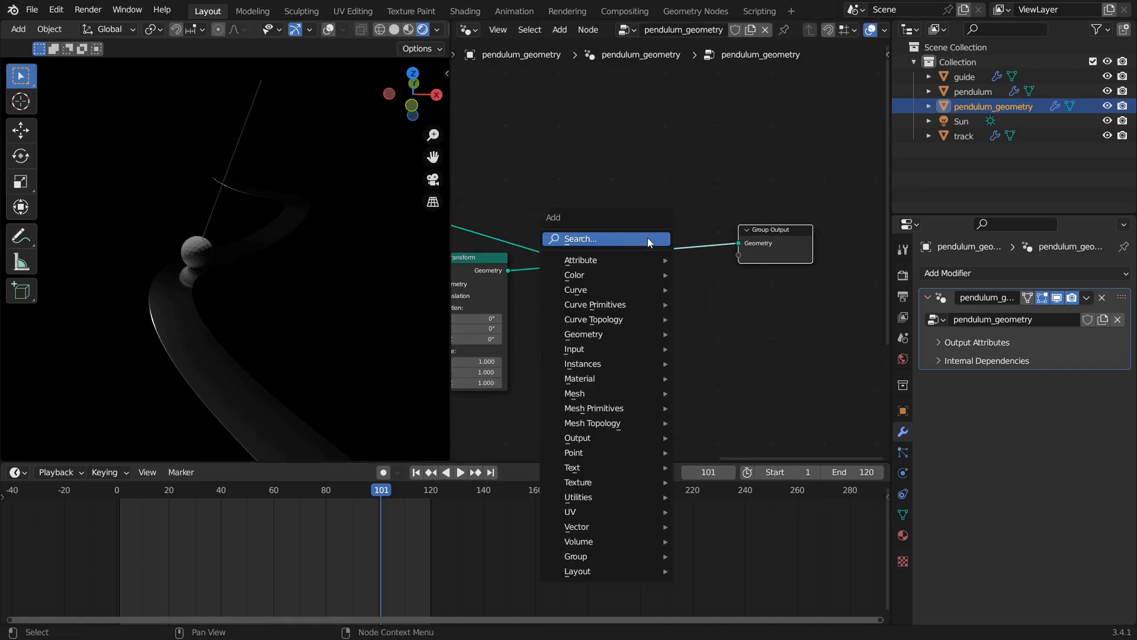
pyautogui.moveTo(506, 200); pyautogui.dragTo(678, 197, button='middle')
pyautogui.moveTo(638, 256); pyautogui.dragTo(633, 292)
pyautogui.scroll(-4, 633, 293)
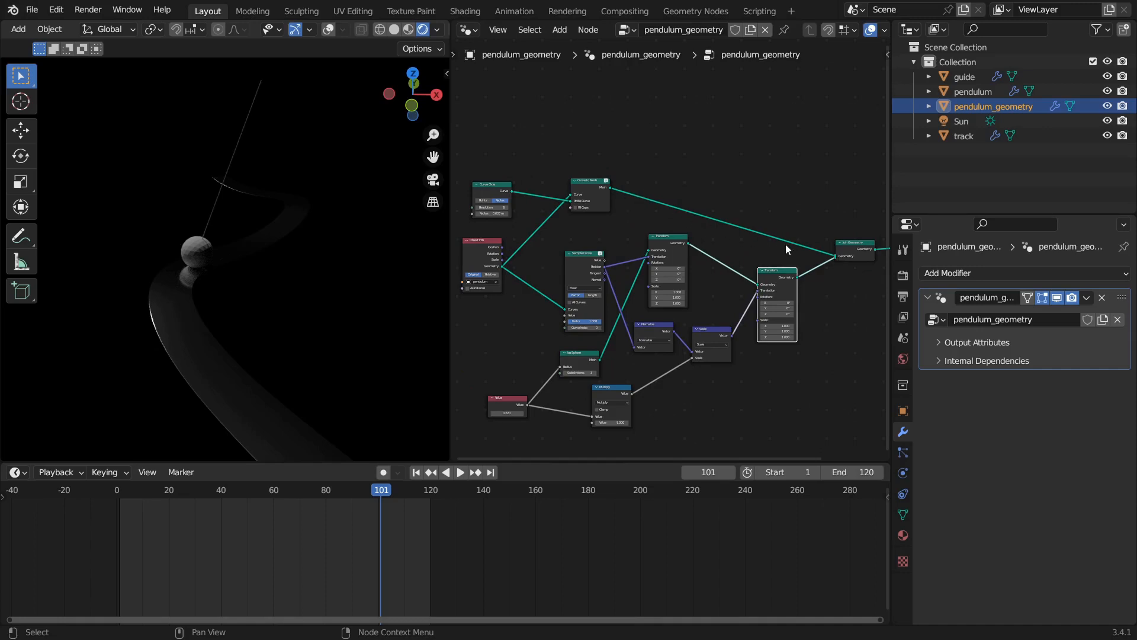
pyautogui.scroll(2, 844, 259)
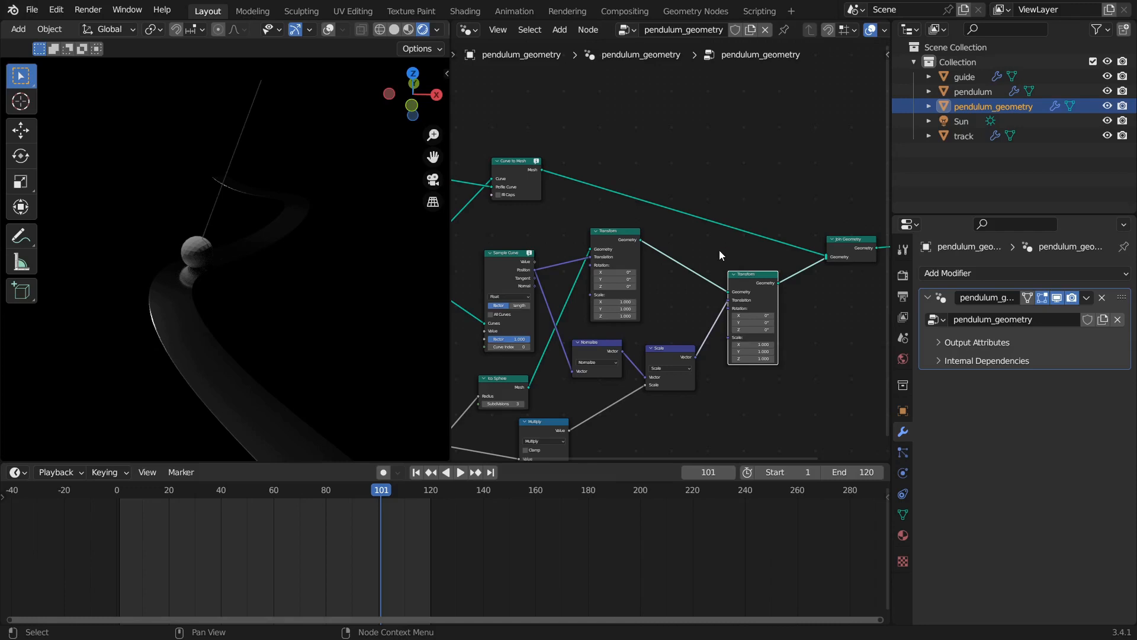
# Step: Insert a Set Material node after Curve to Mesh and a duplicate of it between the final Transform and Join Geometry
pyautogui.hotkey('shift', 'a')
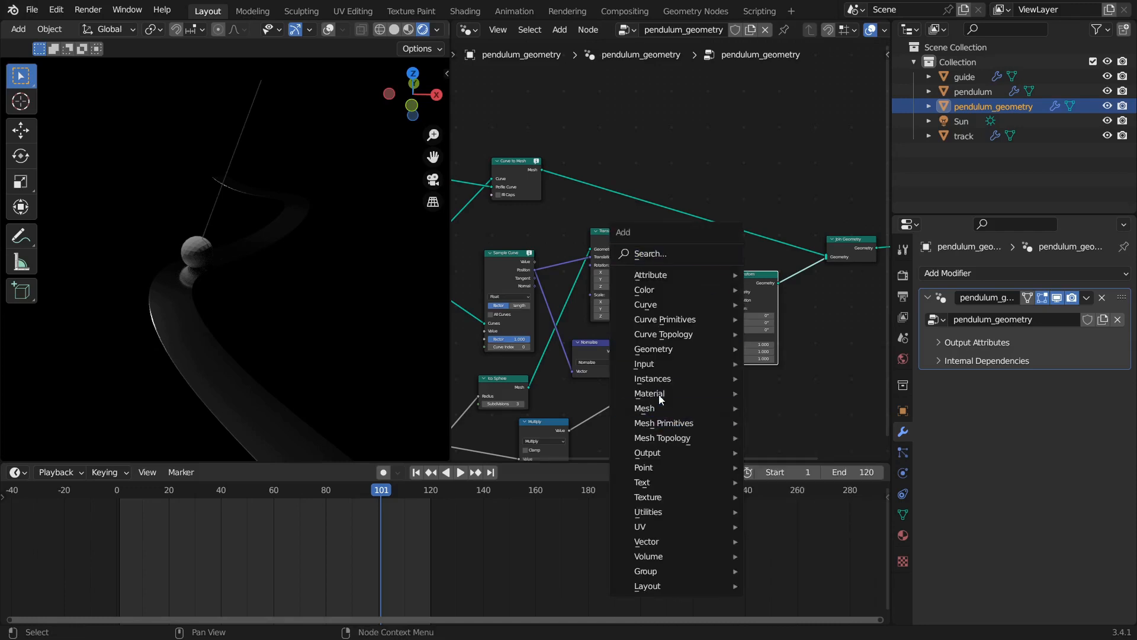
pyautogui.moveTo(661, 395)
pyautogui.click(785, 449)
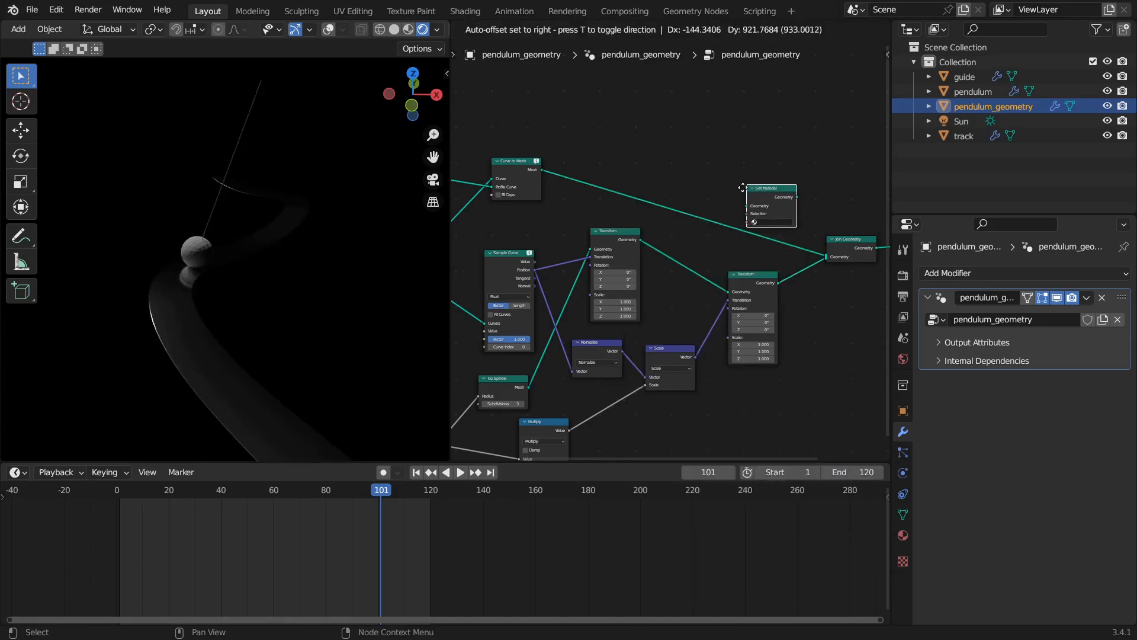
pyautogui.click(710, 210)
pyautogui.hotkey('shift', 'd')
pyautogui.click(819, 279)
pyautogui.scroll(3, 811, 217)
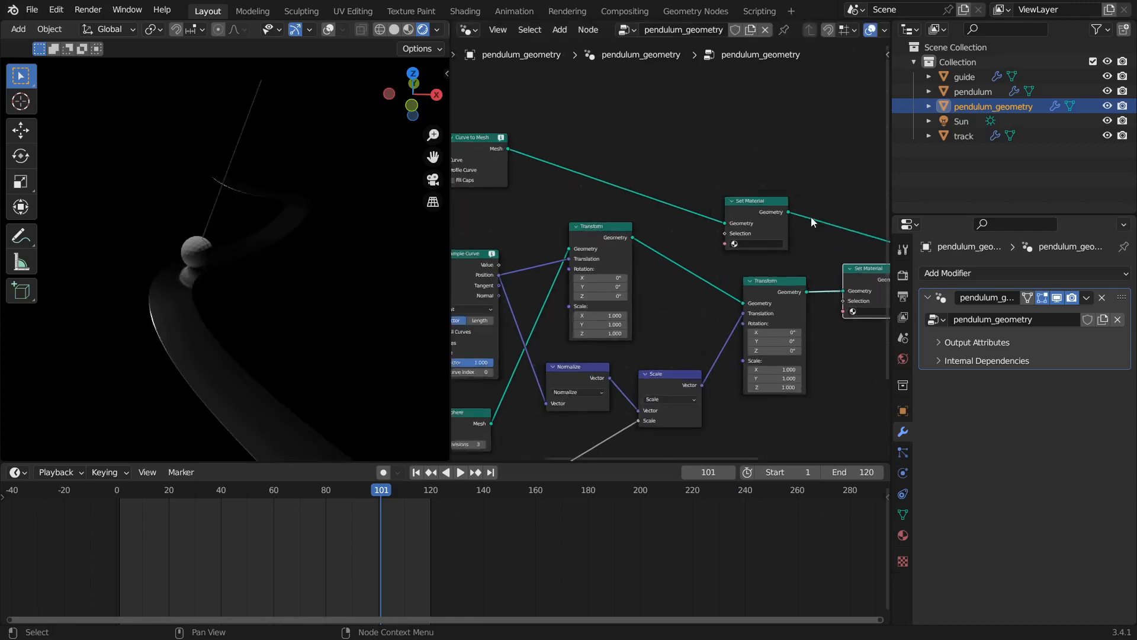
# Step: Assign the metal material in the Set Material node that follows Curve to Mesh
pyautogui.scroll(4, 811, 217)
pyautogui.click(586, 226)
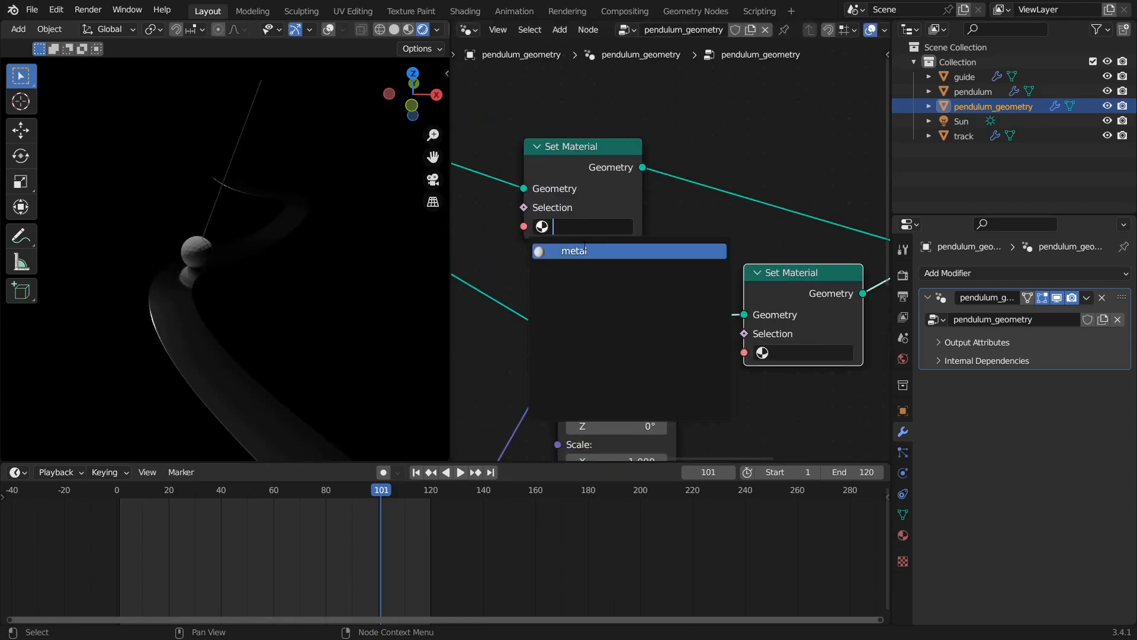
pyautogui.click(585, 250)
pyautogui.moveTo(244, 202)
pyautogui.mouseDown(button='middle')
pyautogui.moveTo(307, 200)
pyautogui.moveTo(287, 289)
pyautogui.moveTo(241, 257)
pyautogui.moveTo(229, 228)
pyautogui.moveTo(246, 218)
pyautogui.mouseUp(button='middle')
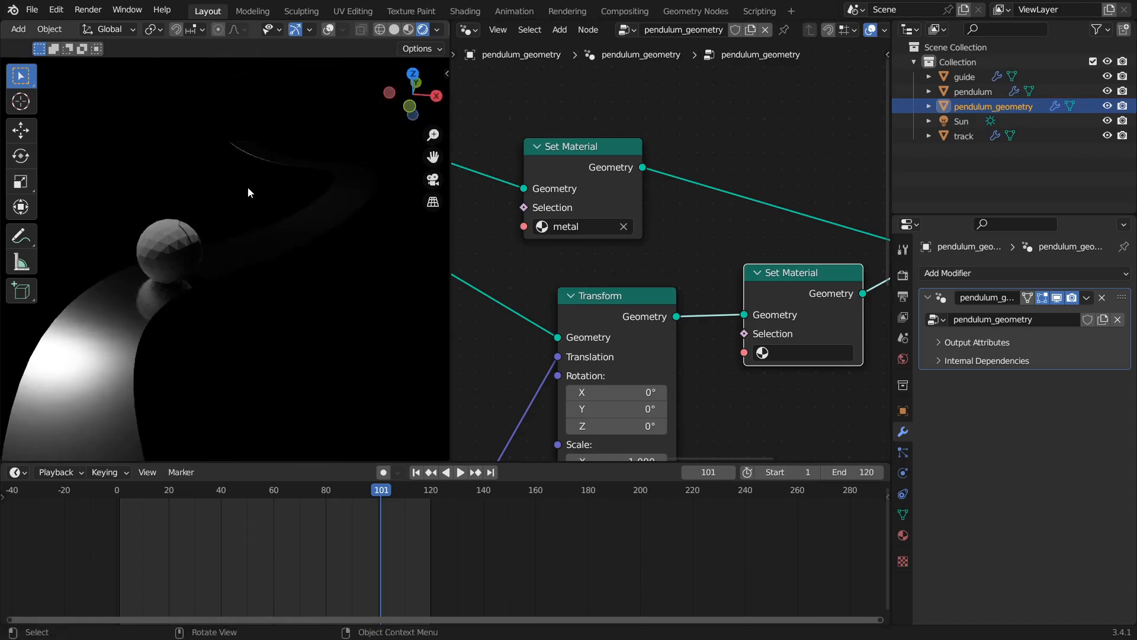
# Step: Create a new material named glass on the pendulum_geometry object
pyautogui.scroll(-3, 755, 413)
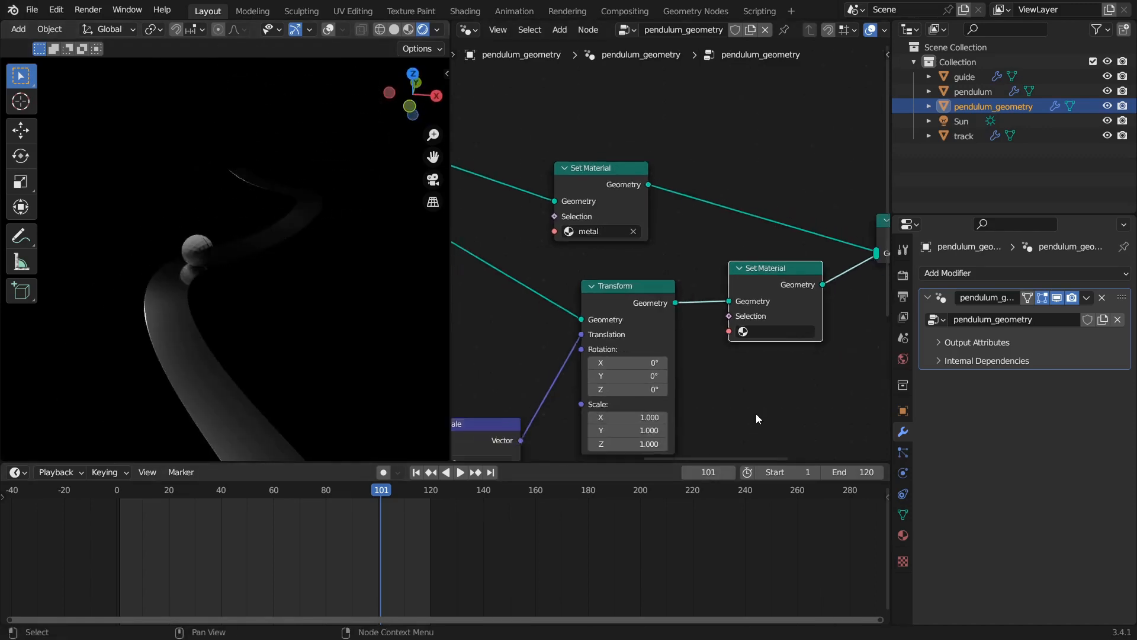
pyautogui.click(903, 536)
pyautogui.click(998, 337)
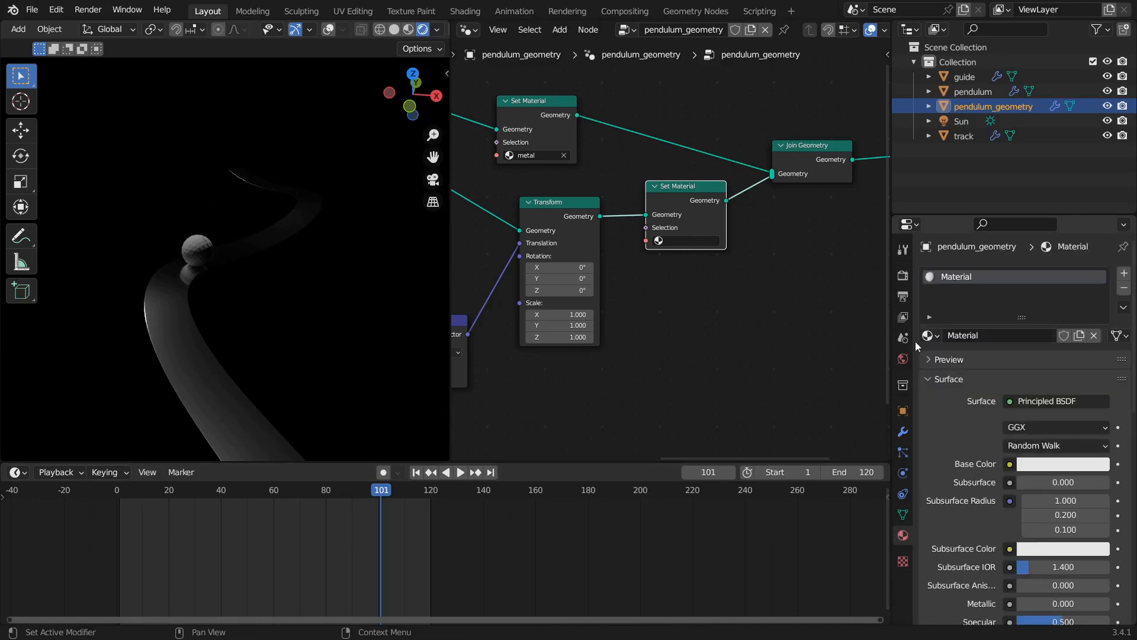
pyautogui.click(982, 337)
pyautogui.write('weigh')
pyautogui.press('BackSpace')
pyautogui.press('BackSpace')
pyautogui.write('glass')
pyautogui.press('Return')
# Step: Assign the glass material in the Set Material node after the final Transform and space out the nodes around it
pyautogui.click(685, 241)
pyautogui.click(690, 260)
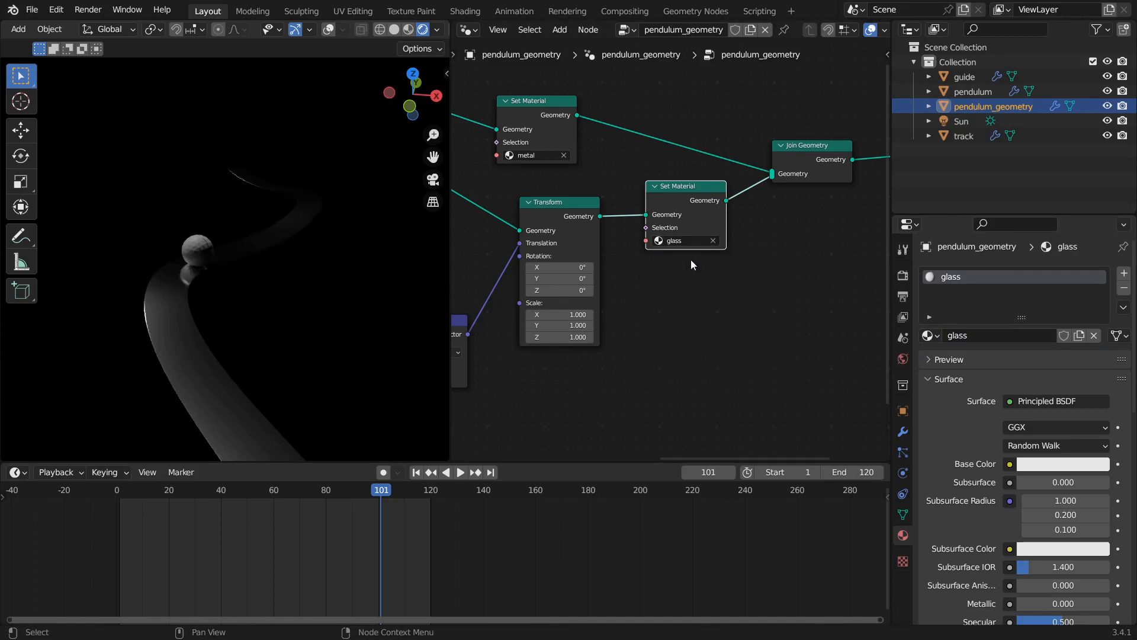
pyautogui.scroll(-3, 741, 274)
pyautogui.moveTo(802, 190); pyautogui.dragTo(883, 177)
pyautogui.moveTo(713, 188); pyautogui.dragTo(779, 180)
pyautogui.moveTo(615, 217); pyautogui.dragTo(656, 216)
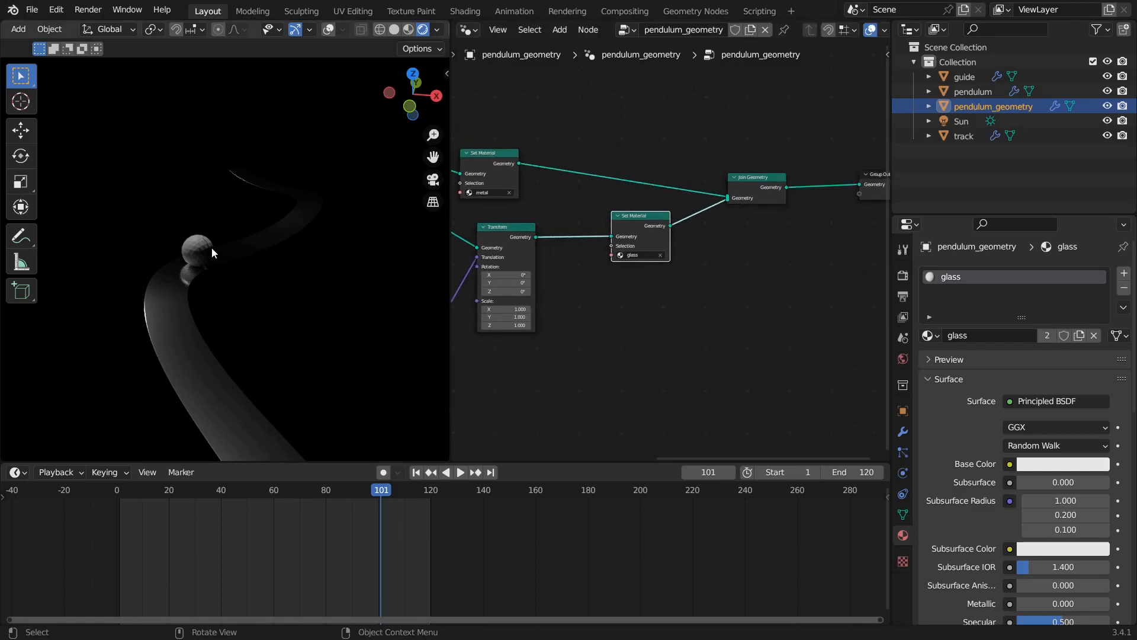
# Step: Set the subdivisions of the pendulum ball's Ico Sphere node to 4
pyautogui.scroll(6, 211, 247)
pyautogui.keyDown('shift'); pyautogui.moveTo(248, 254); pyautogui.dragTo(294, 256, button='middle'); pyautogui.keyUp('shift')
pyautogui.moveTo(157, 259); pyautogui.dragTo(194, 265, button='middle')
pyautogui.moveTo(524, 308); pyautogui.dragTo(868, 249, button='middle')
pyautogui.scroll(-2, 713, 254)
pyautogui.moveTo(522, 376); pyautogui.dragTo(652, 293, button='middle')
pyautogui.scroll(2, 672, 266)
pyautogui.moveTo(724, 249); pyautogui.dragTo(657, 283, button='middle')
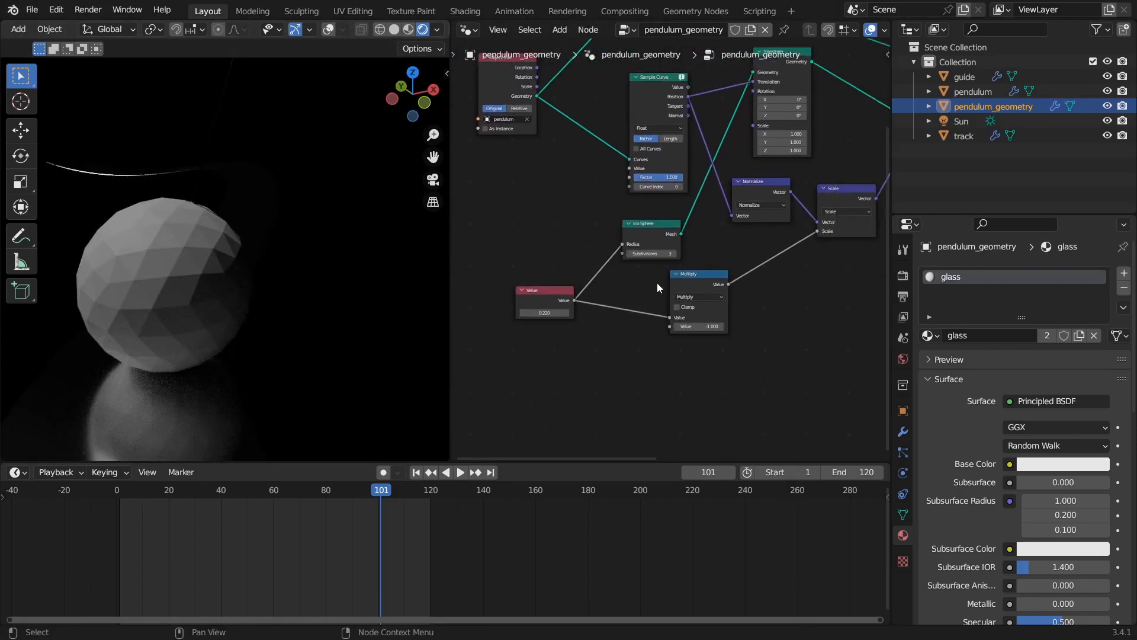
pyautogui.scroll(2, 656, 288)
pyautogui.click(676, 253)
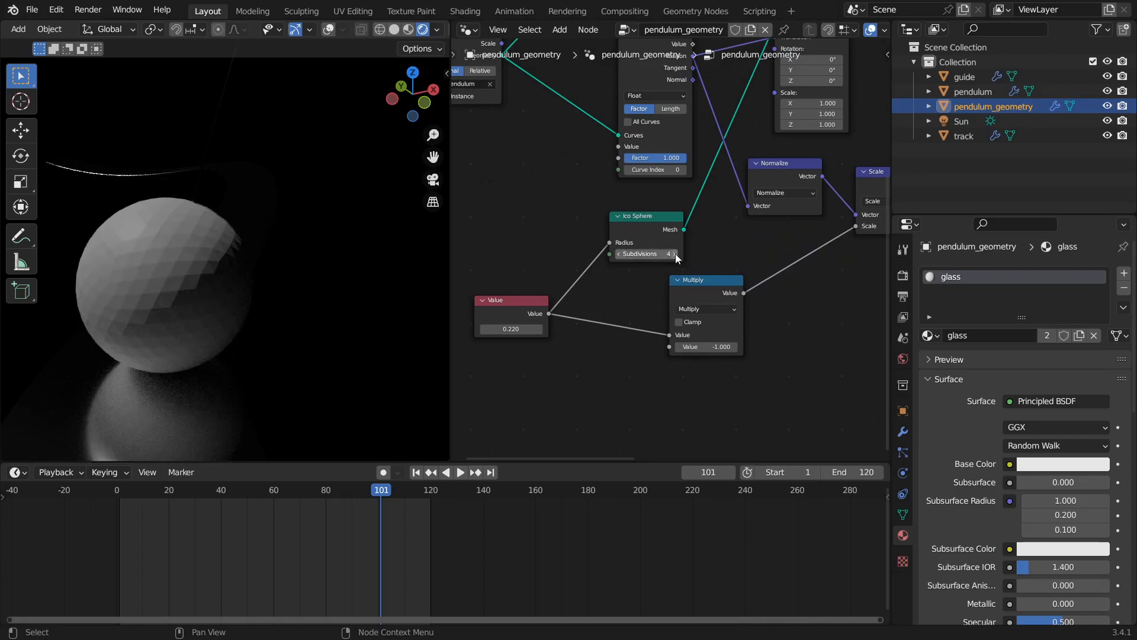
# Step: Insert a Set Shade Smooth node between the final Transform and the glass Set Material node
pyautogui.scroll(-5, 677, 257)
pyautogui.moveTo(793, 259); pyautogui.dragTo(588, 308, button='middle')
pyautogui.moveTo(790, 177); pyautogui.dragTo(708, 240, button='middle')
pyautogui.scroll(1, 680, 222)
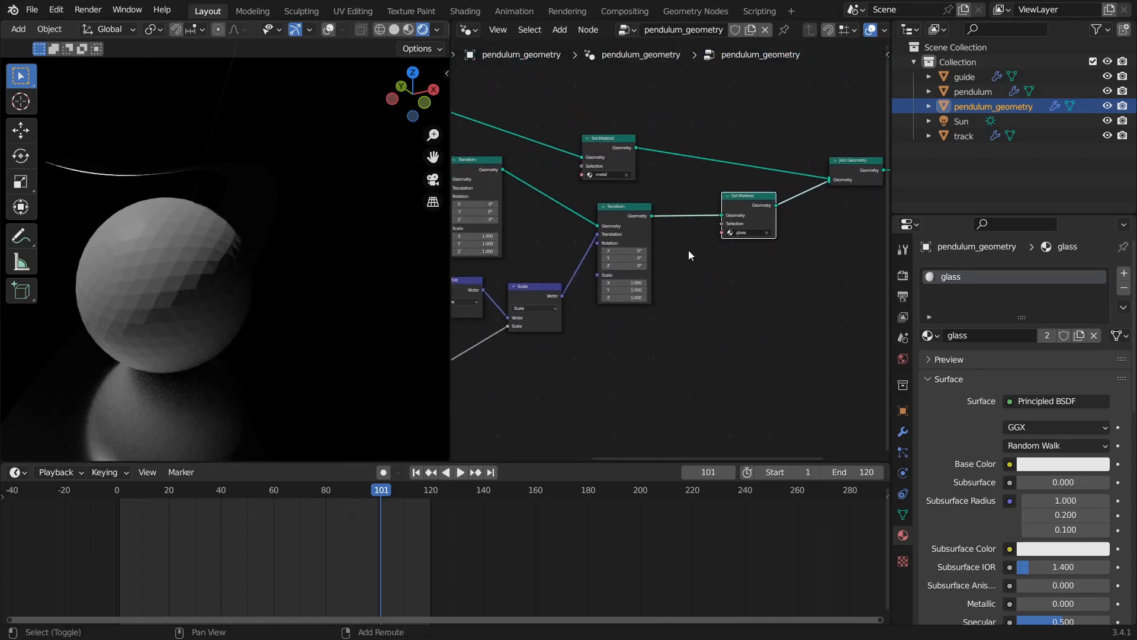
pyautogui.hotkey('shift', 'a')
pyautogui.click(632, 108)
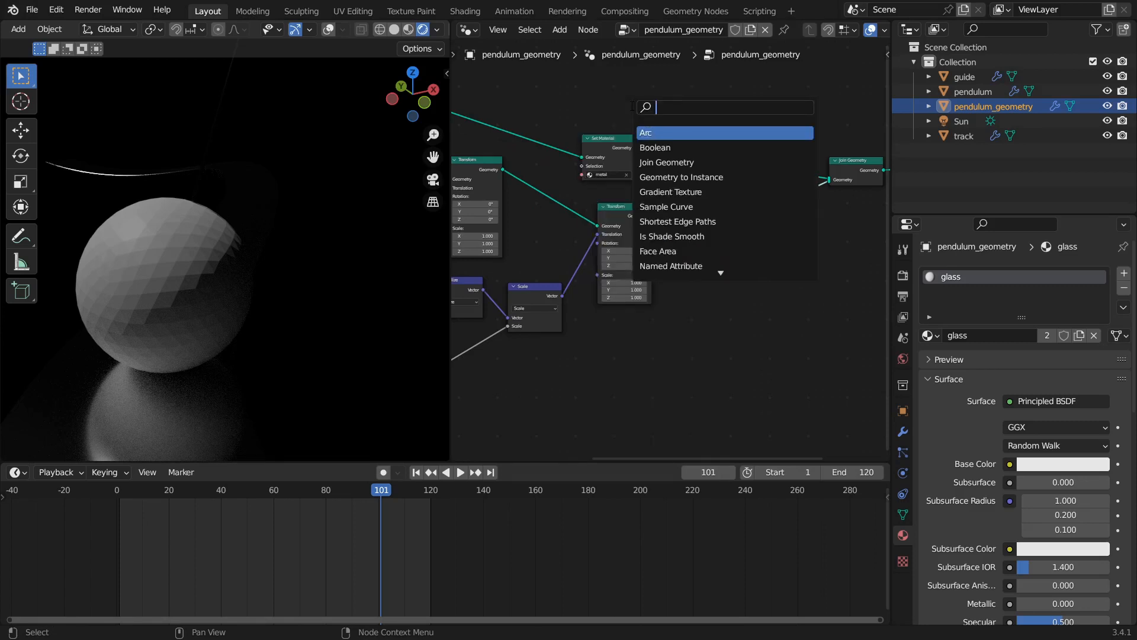
pyautogui.write('smooth')
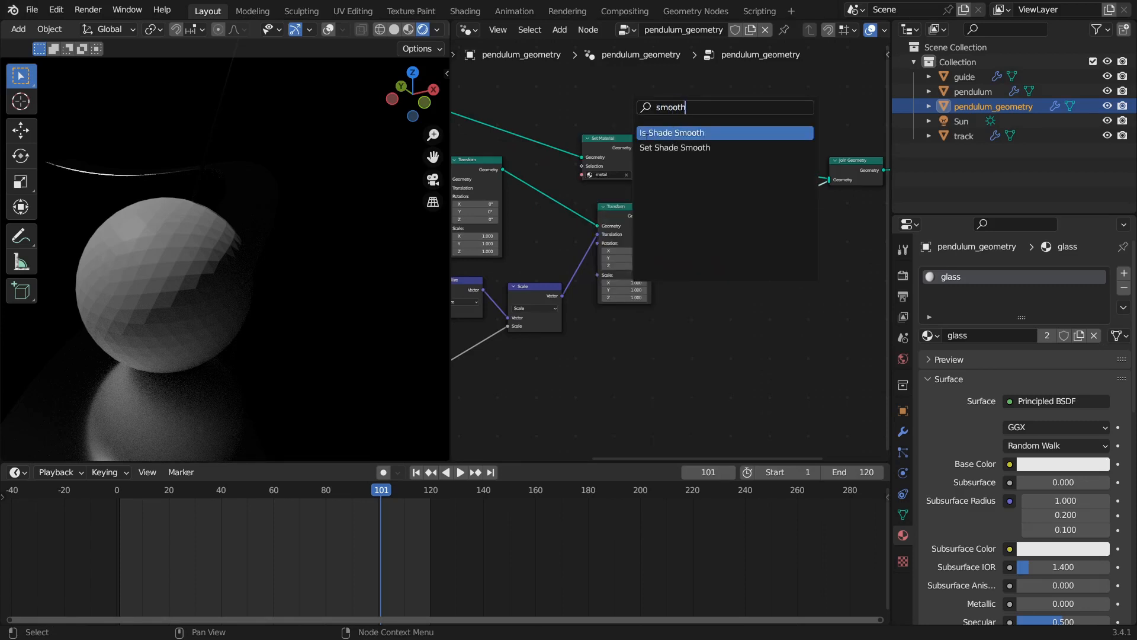
pyautogui.click(647, 147)
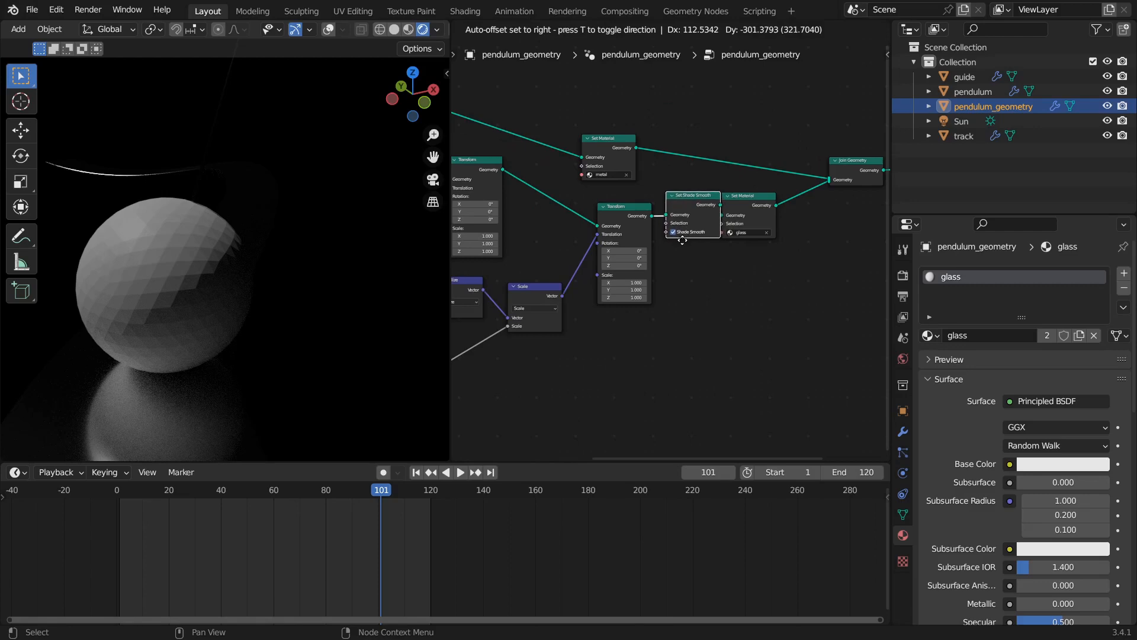
pyautogui.click(698, 239)
pyautogui.moveTo(173, 223); pyautogui.dragTo(258, 244, button='middle')
pyautogui.scroll(-10, 259, 244)
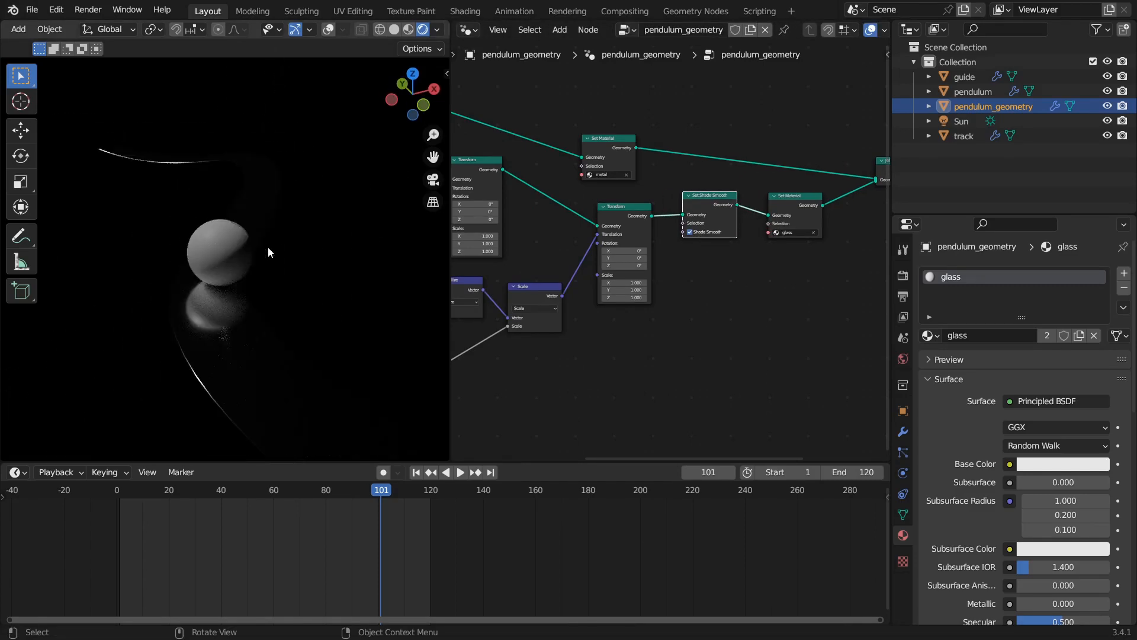
# Step: Show the glass material in the Shader Editor and delete its Principled BSDF node
pyautogui.click(467, 33)
pyautogui.click(507, 167)
pyautogui.press('Home')
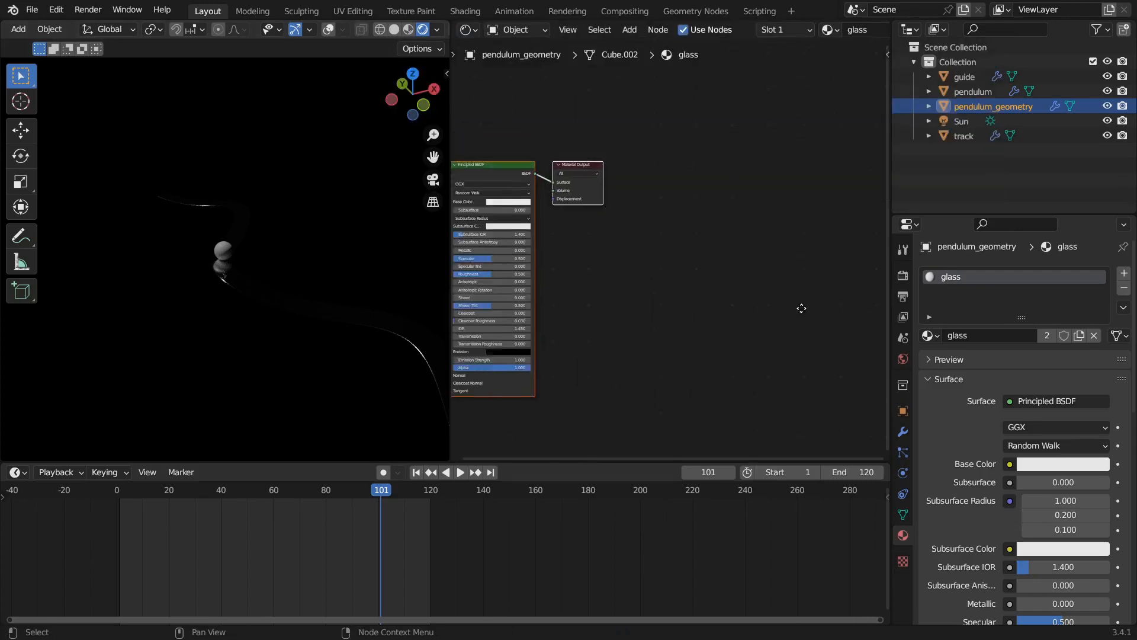
pyautogui.moveTo(680, 183); pyautogui.dragTo(656, 123, button='middle')
pyautogui.scroll(-2, 655, 123)
pyautogui.press('x')
pyautogui.scroll(2, 645, 211)
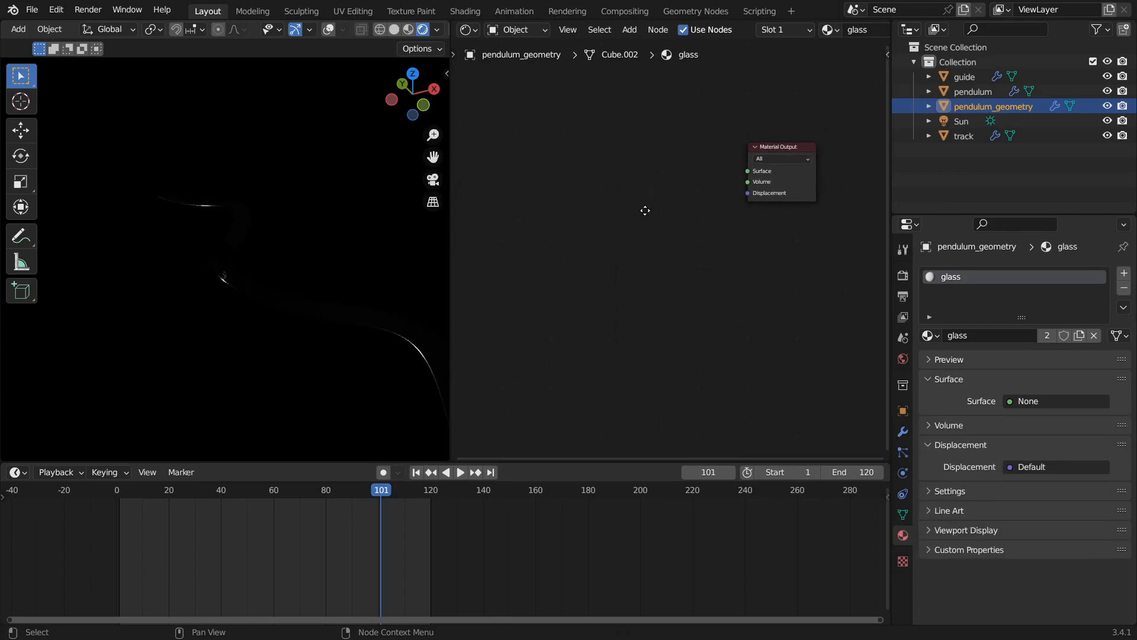
# Step: Add a Glass BSDF node and connect it to the Material Output's Surface input
pyautogui.hotkey('shift', 'a')
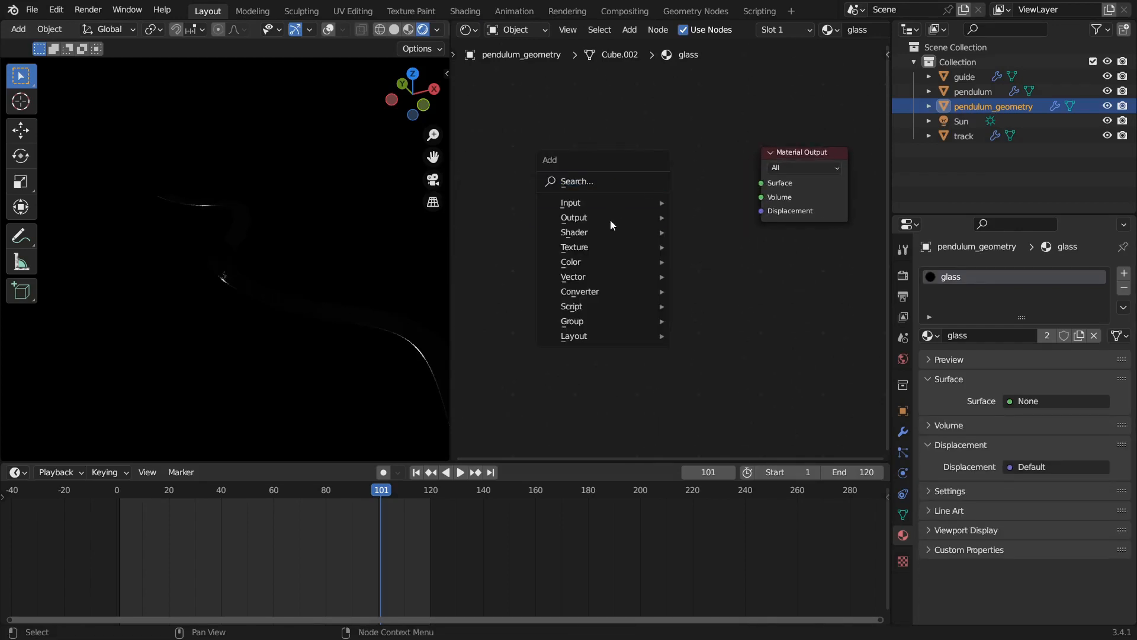
pyautogui.moveTo(604, 232)
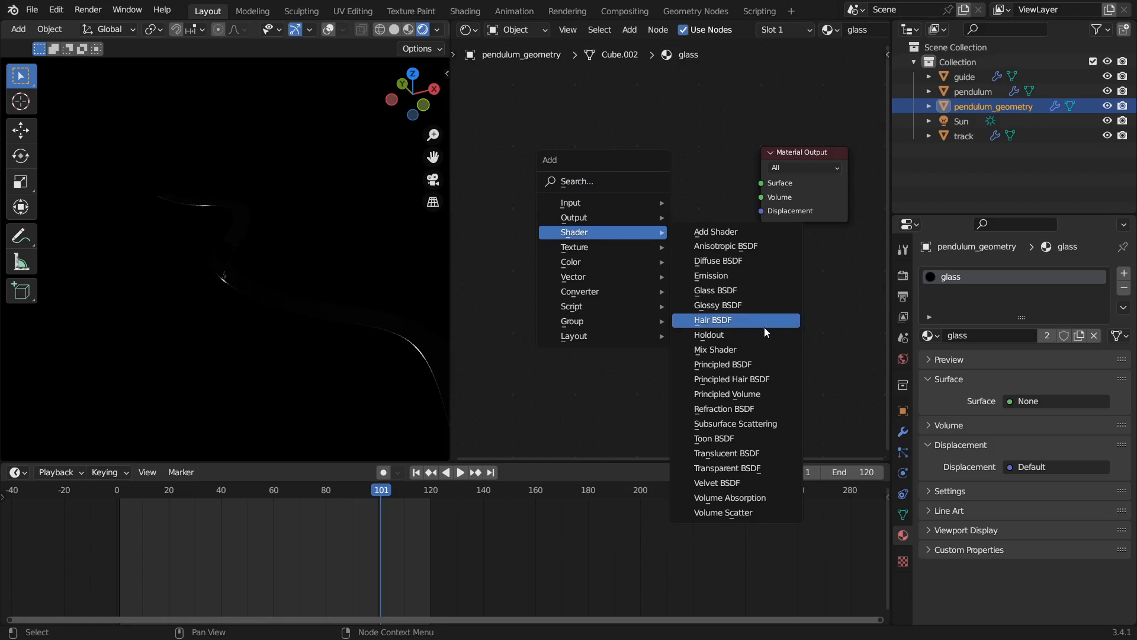
pyautogui.click(743, 293)
pyautogui.click(577, 143)
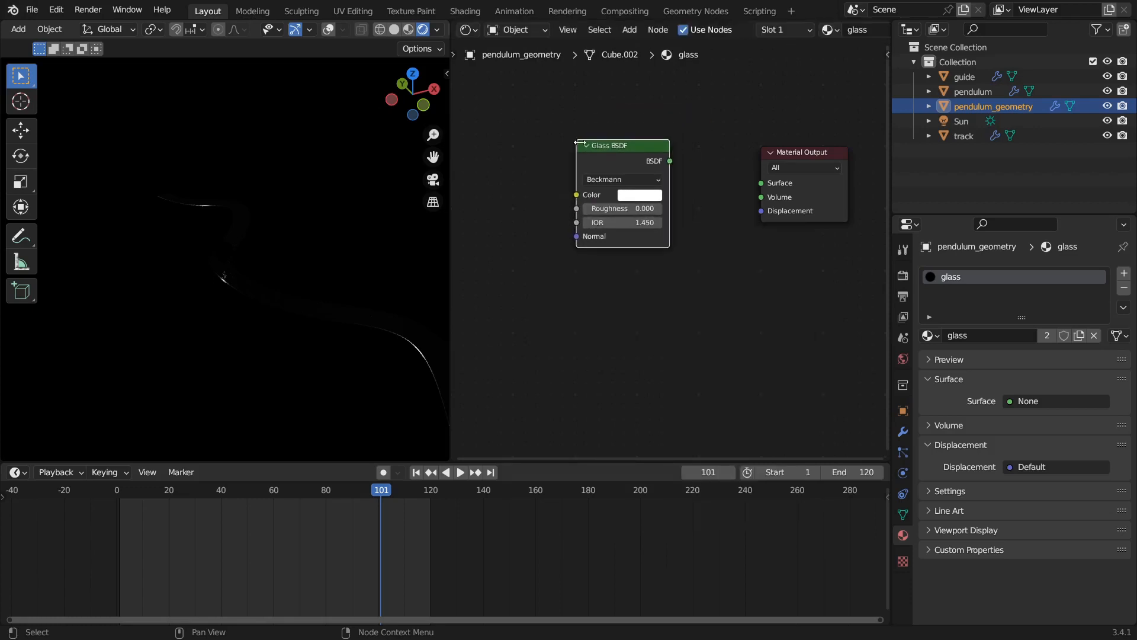
pyautogui.moveTo(669, 163); pyautogui.dragTo(761, 183)
pyautogui.moveTo(286, 228); pyautogui.dragTo(350, 330, button='middle')
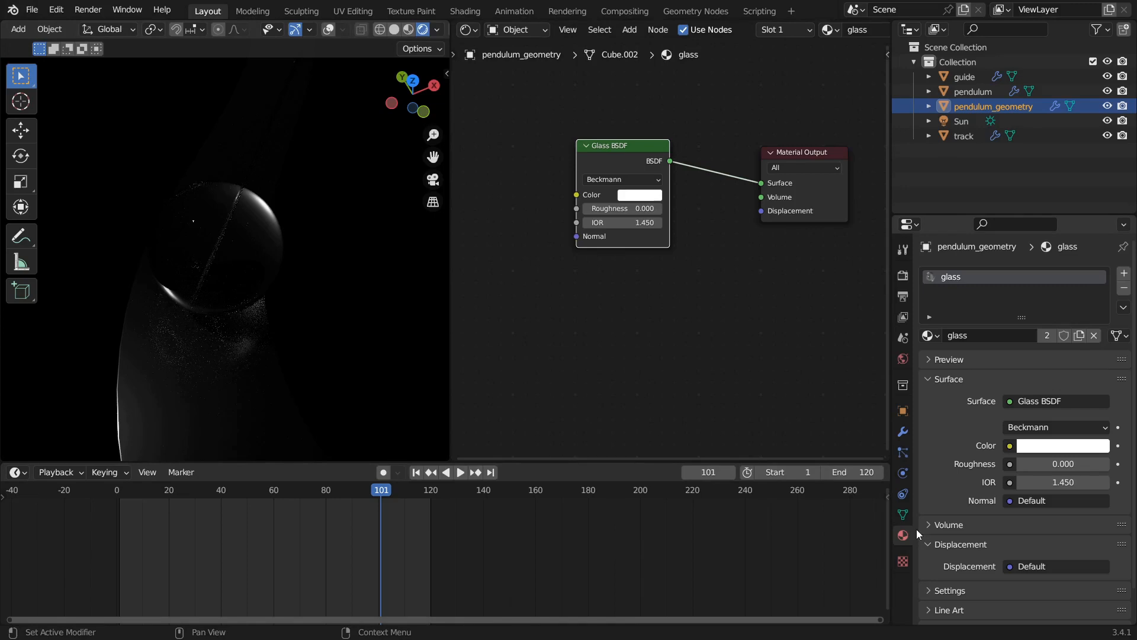
# Step: Show the World shader nodes and world properties, and move the Background node away from the World Output
pyautogui.click(519, 34)
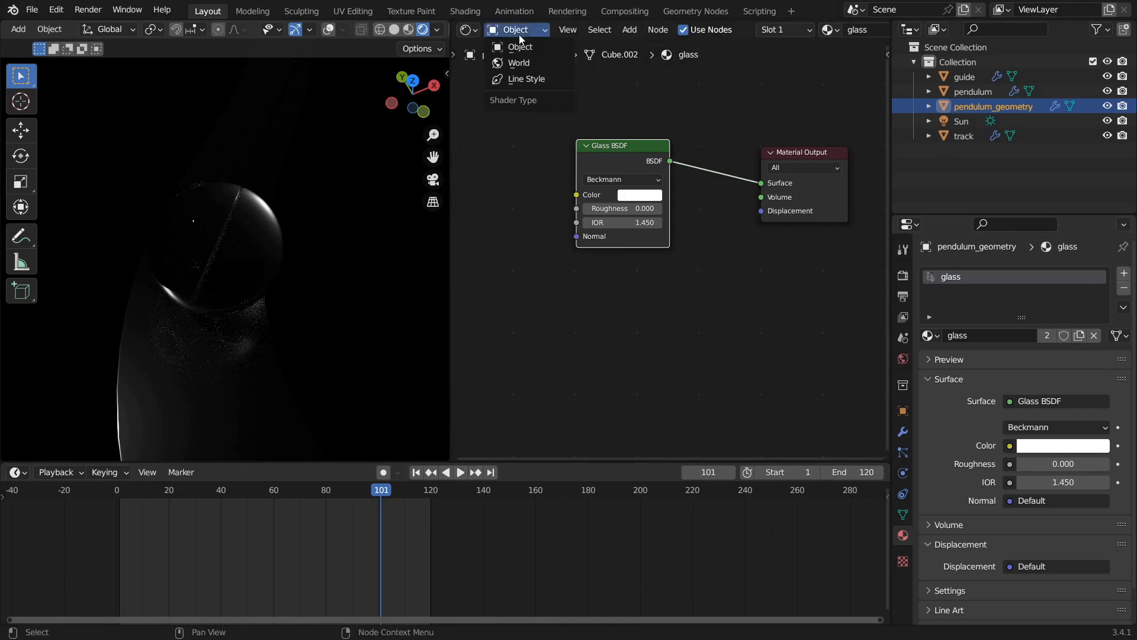
pyautogui.click(519, 66)
pyautogui.moveTo(627, 234); pyautogui.dragTo(642, 268, button='middle')
pyautogui.click(642, 267)
pyautogui.click(904, 359)
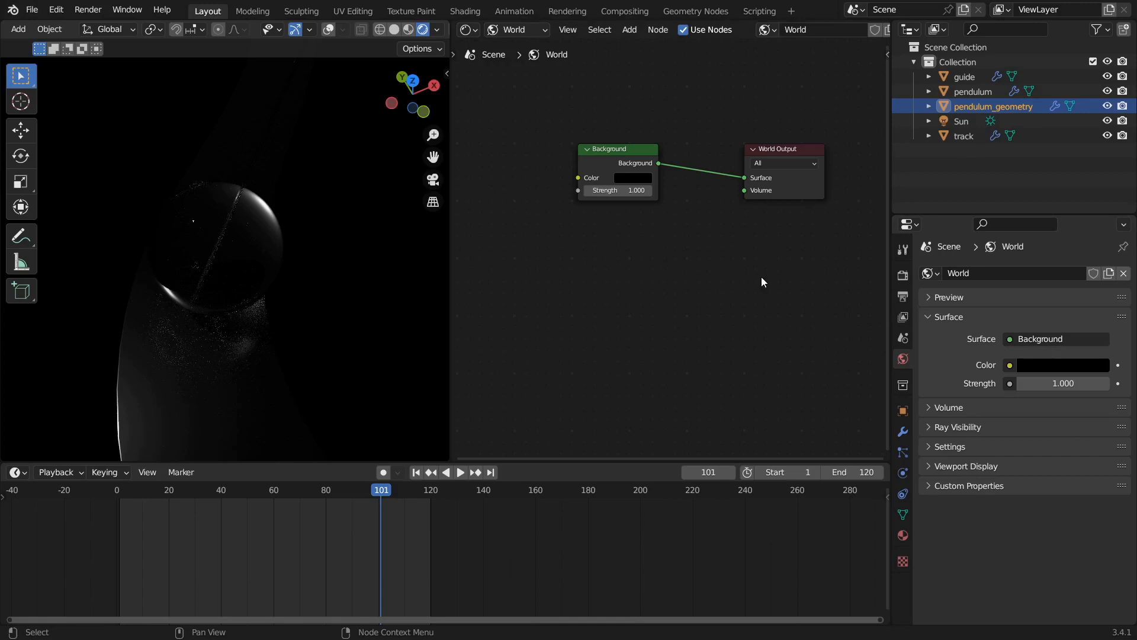
pyautogui.moveTo(593, 157); pyautogui.dragTo(559, 170)
pyautogui.moveTo(624, 212); pyautogui.dragTo(689, 188, button='middle')
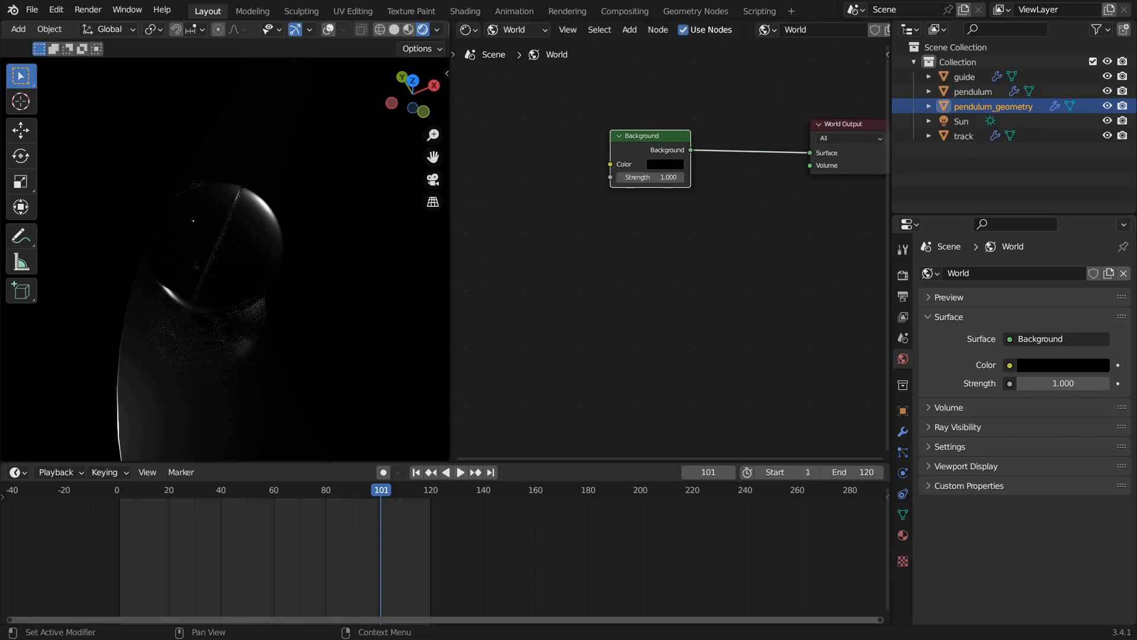
# Step: Check the glass ball and track from several angles and save the file
pyautogui.moveTo(289, 261); pyautogui.dragTo(137, 243, button='middle')
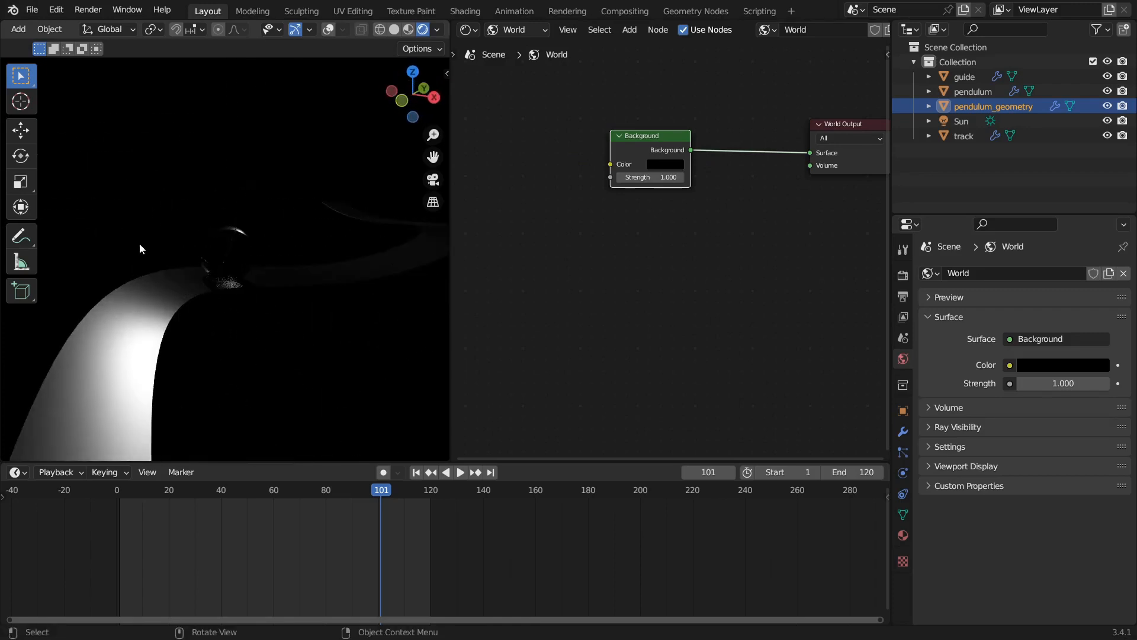
pyautogui.scroll(-2, 200, 219)
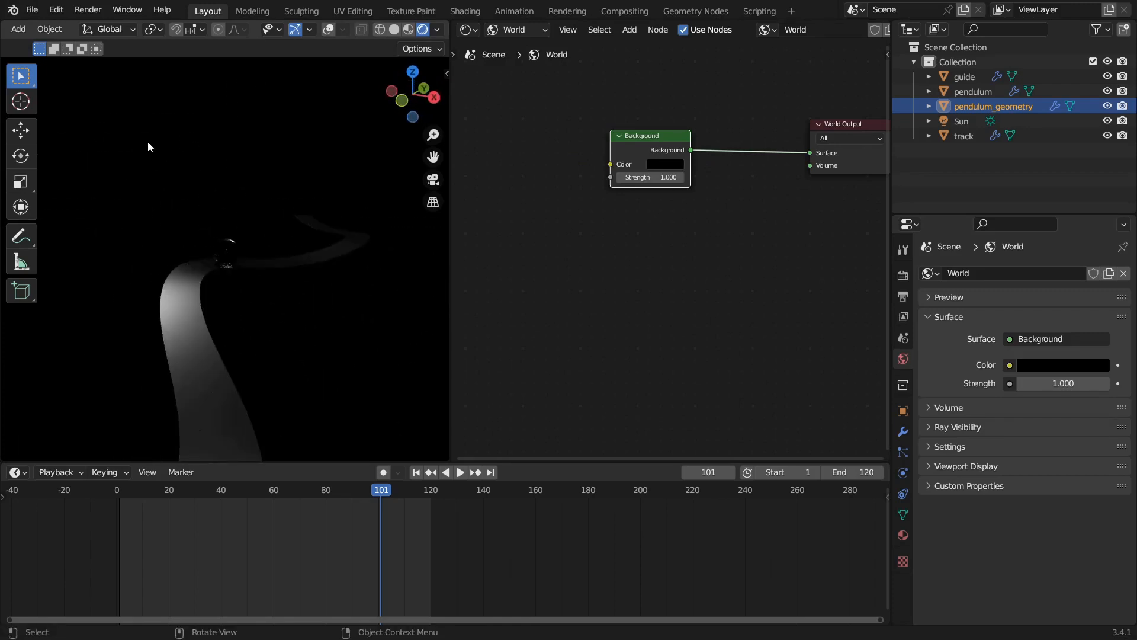
pyautogui.scroll(-1, 148, 147)
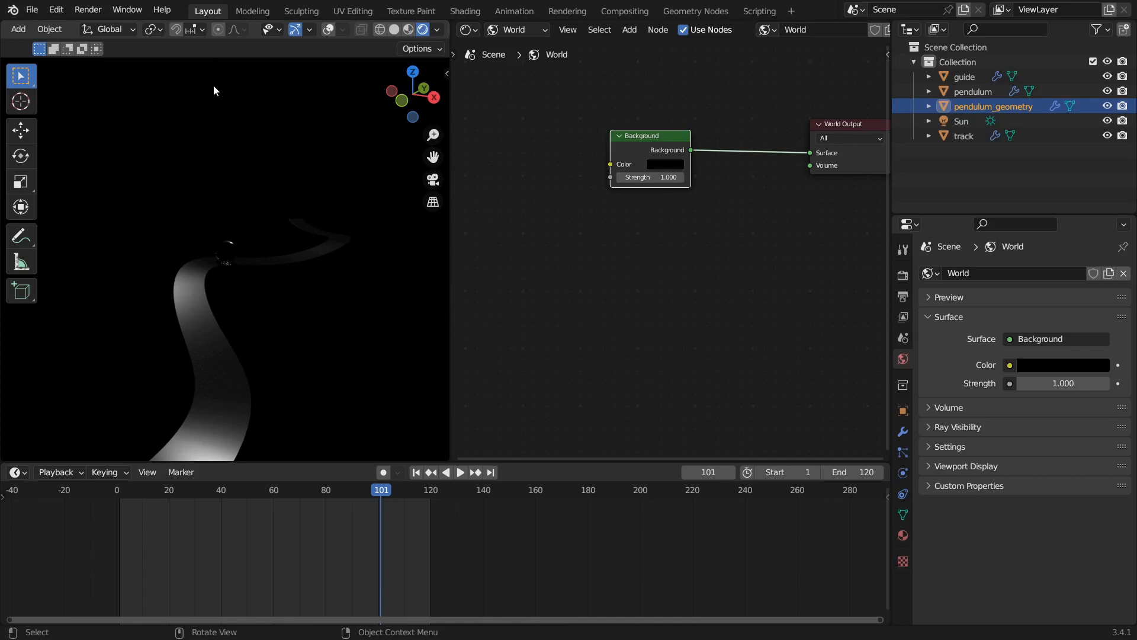
pyautogui.moveTo(214, 90); pyautogui.dragTo(264, 87, button='middle')
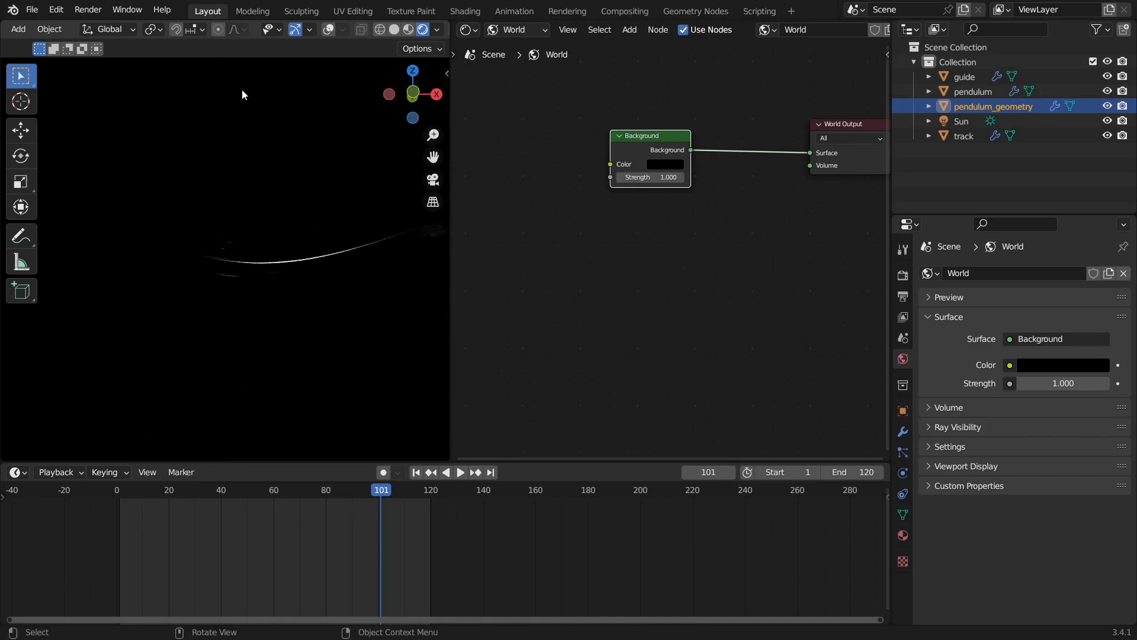
pyautogui.moveTo(225, 188); pyautogui.dragTo(268, 81, button='middle')
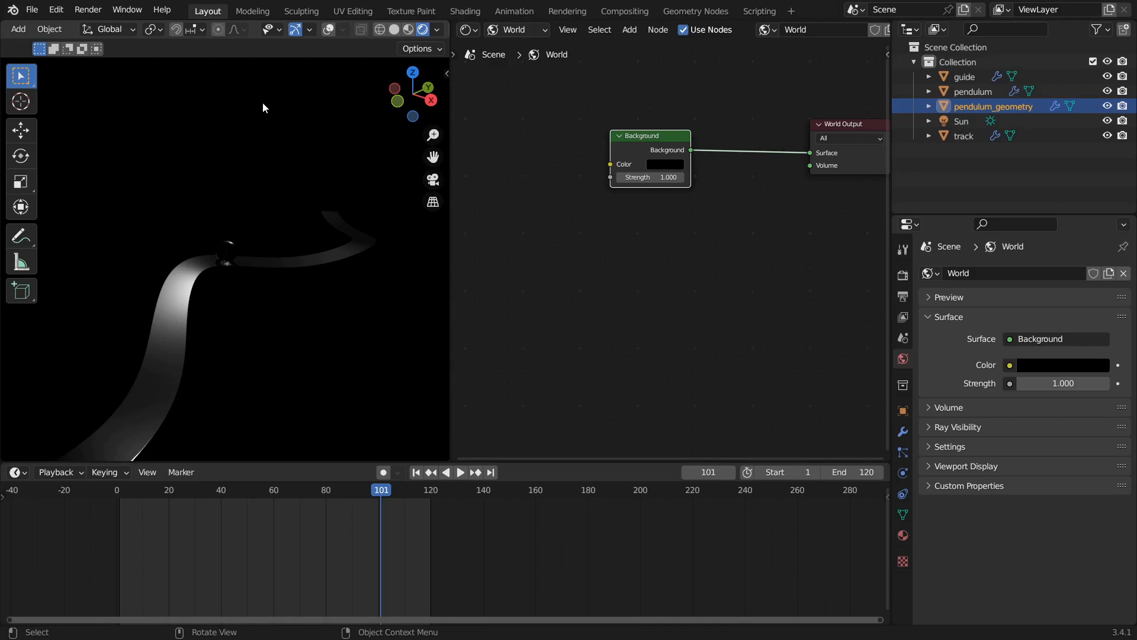
pyautogui.scroll(2, 558, 205)
pyautogui.hotkey('ctrl', 's')
# Step: Add a Geometry input node to the world shader, well ahead of the Background node
pyautogui.moveTo(558, 206); pyautogui.dragTo(681, 193, button='middle')
pyautogui.scroll(1, 627, 212)
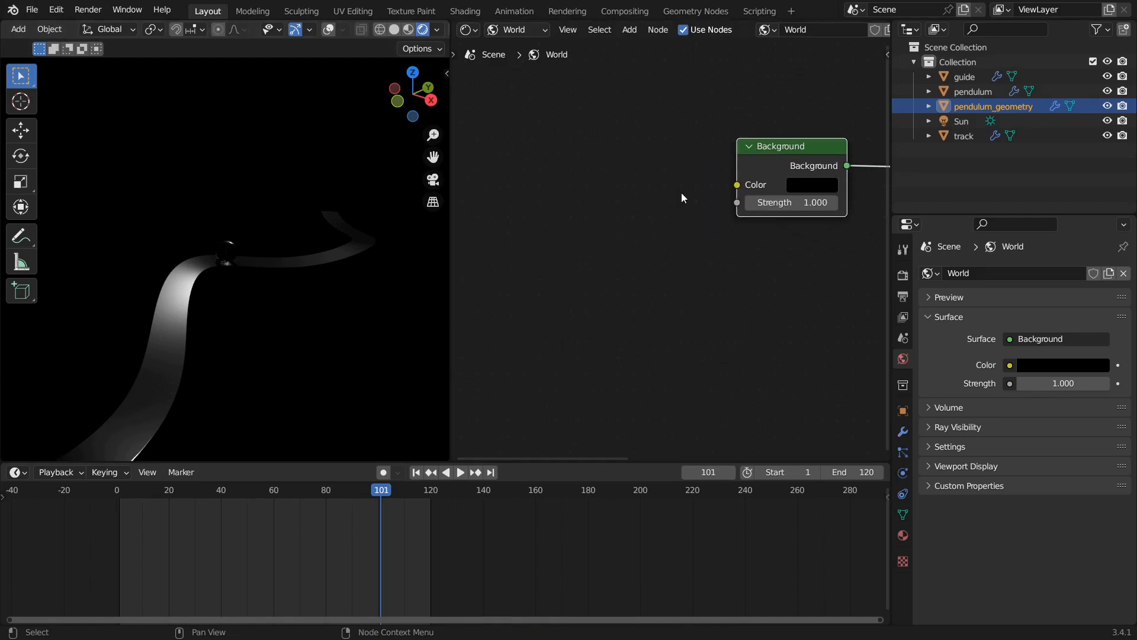
pyautogui.scroll(-2, 684, 222)
pyautogui.moveTo(569, 199)
pyautogui.mouseDown(button='middle')
pyautogui.moveTo(539, 197)
pyautogui.moveTo(585, 186)
pyautogui.mouseUp(button='middle')
pyautogui.hotkey('shift', 'a')
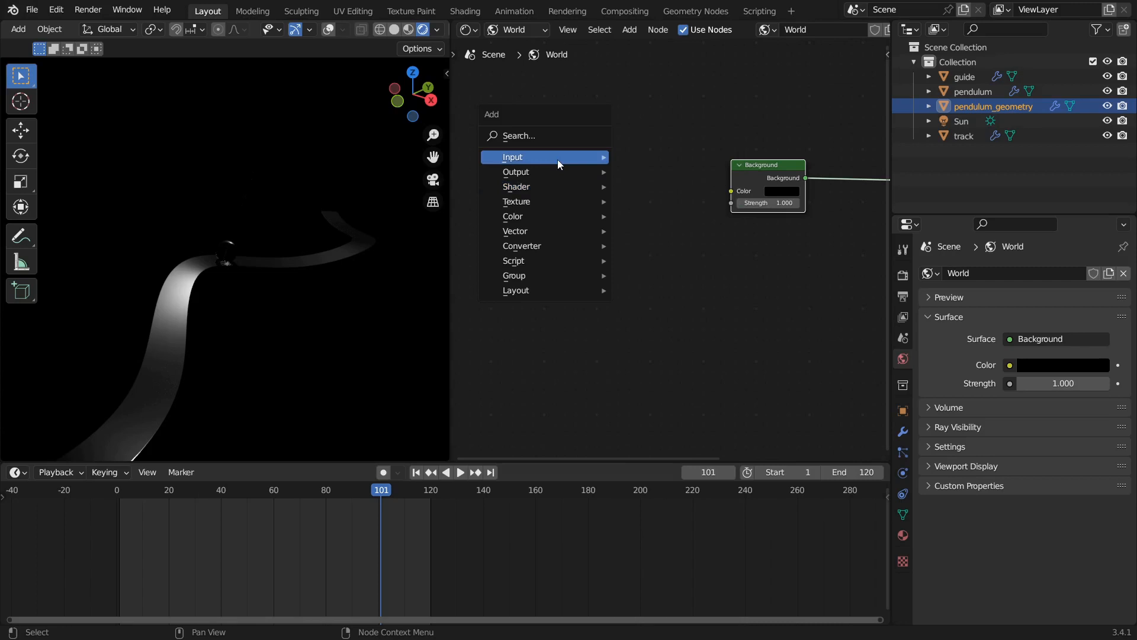
pyautogui.moveTo(557, 159)
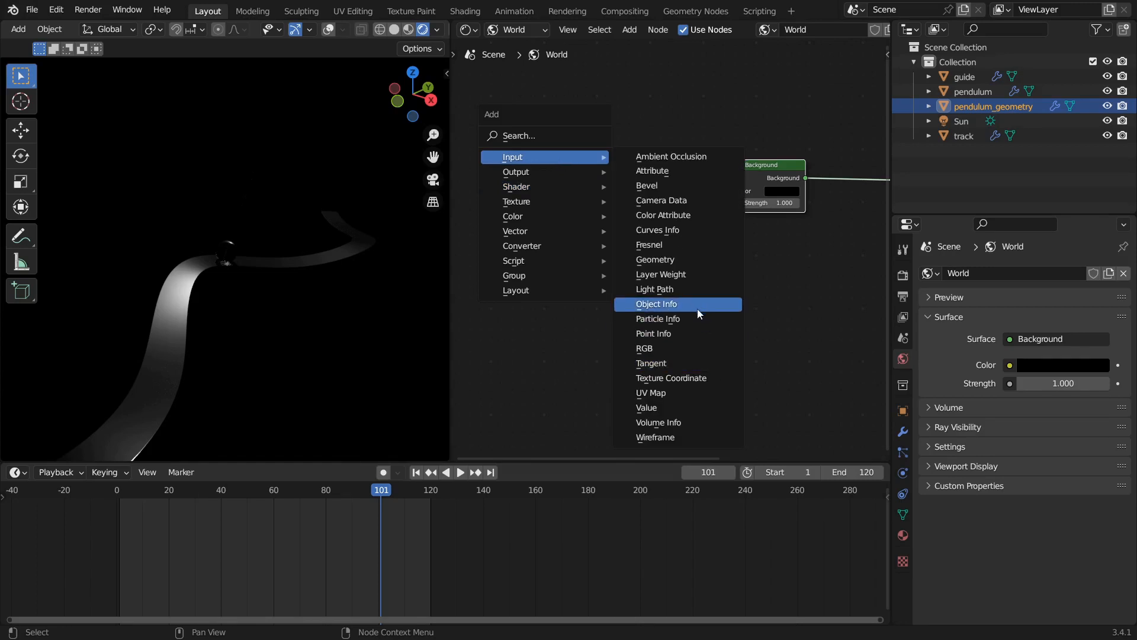
pyautogui.click(680, 258)
pyautogui.click(529, 145)
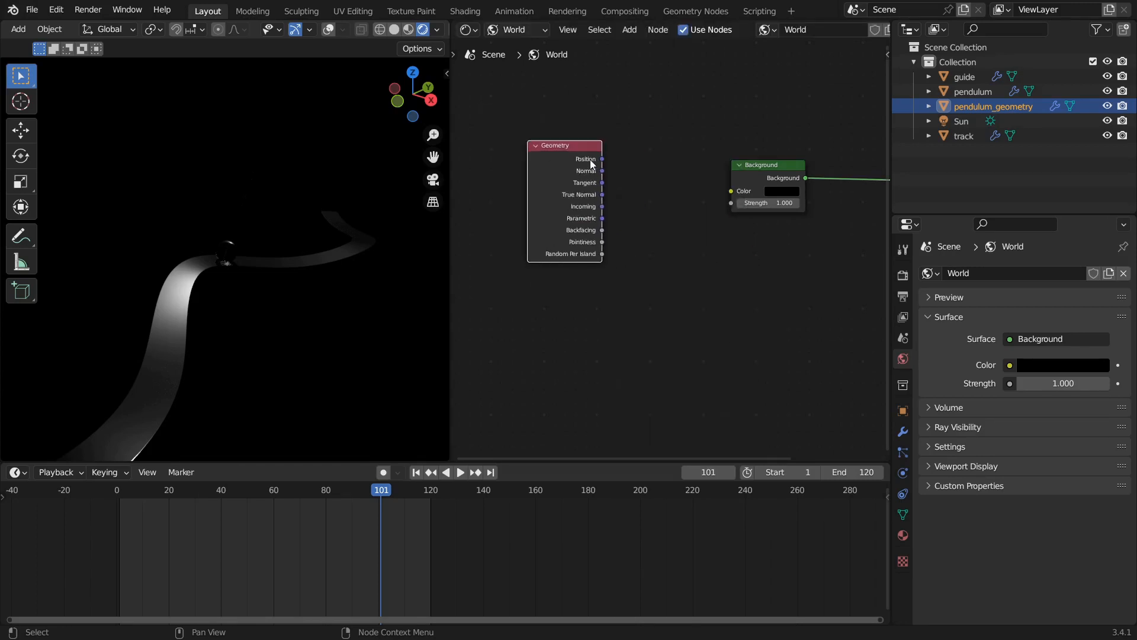
pyautogui.moveTo(587, 166); pyautogui.dragTo(532, 188)
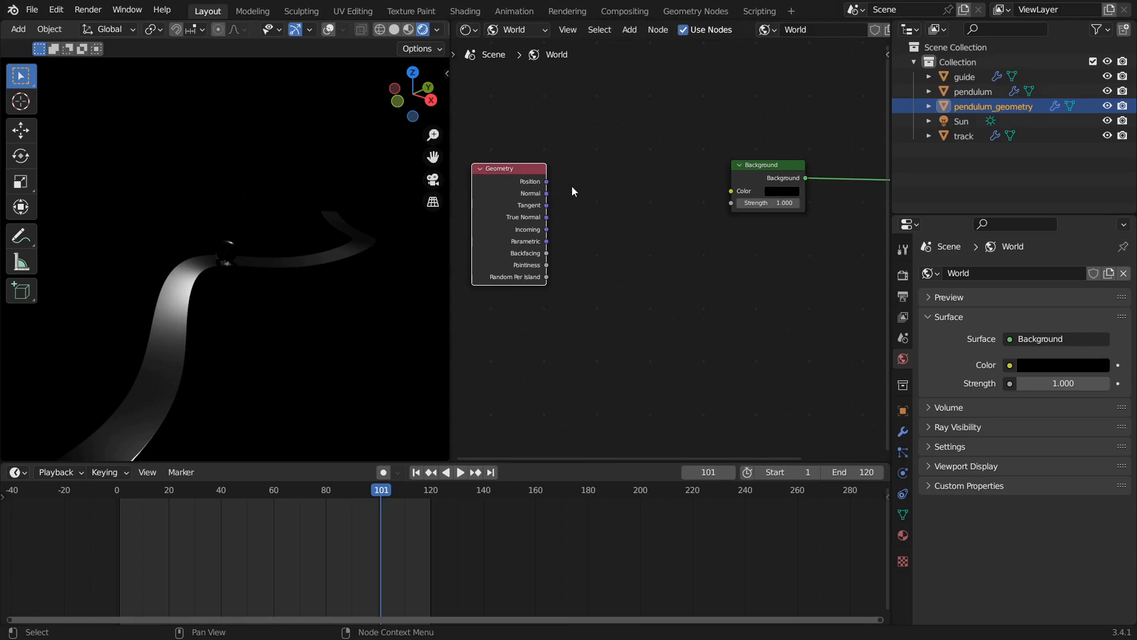
# Step: Add a Separate XYZ node and feed the Geometry node's Position output into its Vector input
pyautogui.hotkey('shift', 'a')
pyautogui.moveTo(537, 324)
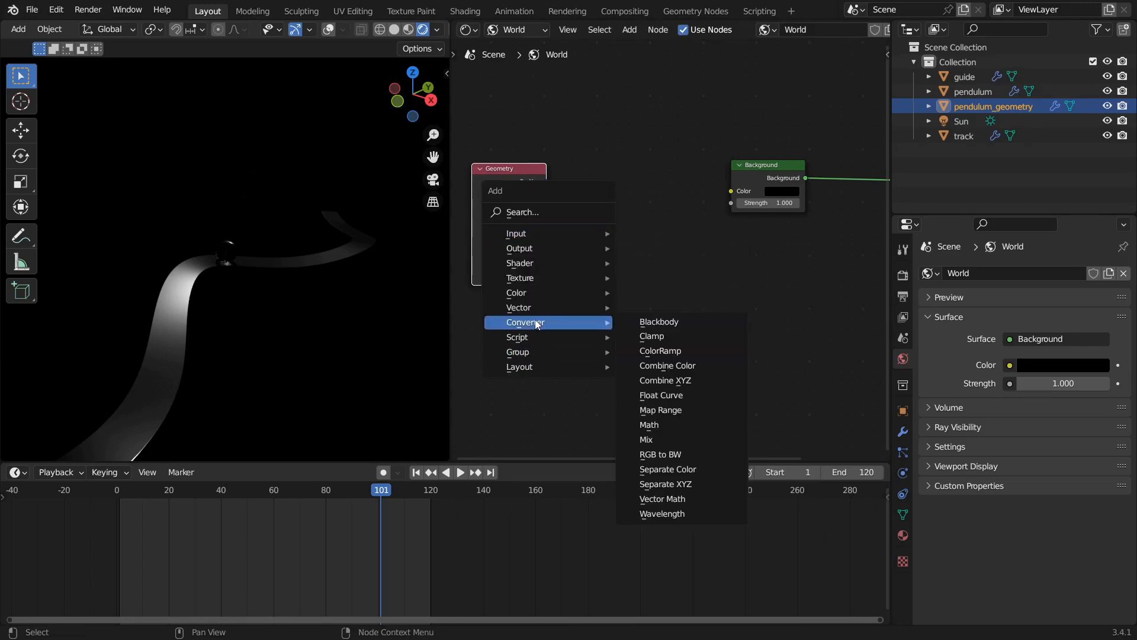
pyautogui.click(694, 485)
pyautogui.click(581, 169)
pyautogui.moveTo(526, 171); pyautogui.dragTo(568, 213)
pyautogui.moveTo(629, 208); pyautogui.dragTo(589, 214, button='middle')
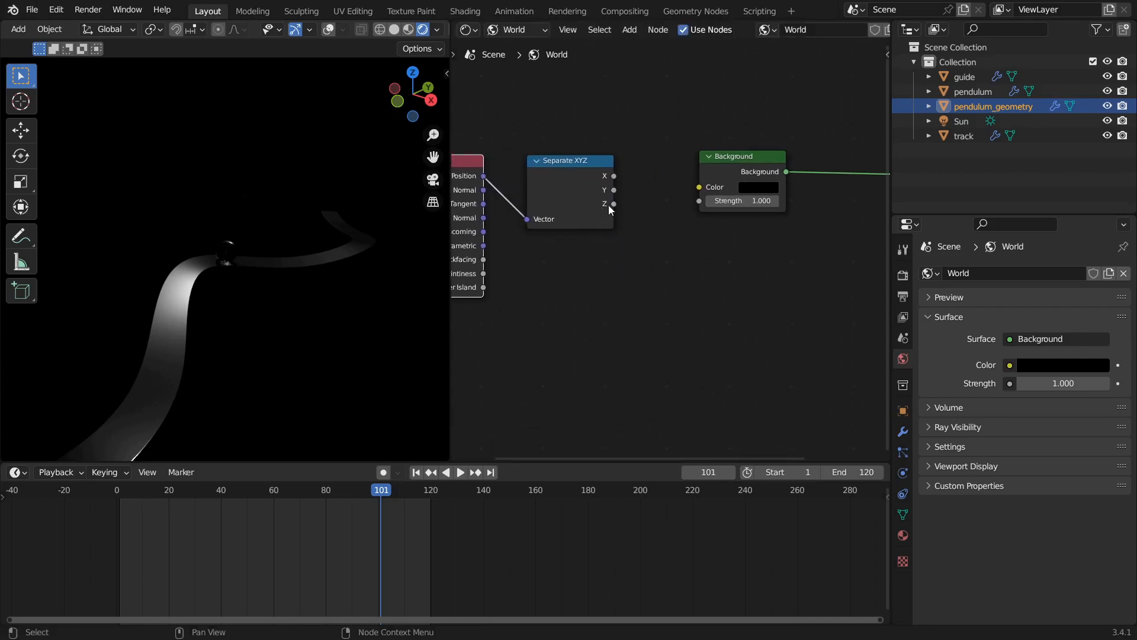
# Step: Connect the Separate XYZ node's Z output to the Background node's Color and inspect the resulting lighting
pyautogui.moveTo(615, 203); pyautogui.dragTo(697, 189)
pyautogui.moveTo(250, 249); pyautogui.dragTo(431, 218, button='middle')
pyautogui.moveTo(746, 172); pyautogui.dragTo(723, 181)
pyautogui.moveTo(297, 283); pyautogui.dragTo(261, 304, button='middle')
pyautogui.scroll(4, 186, 315)
pyautogui.moveTo(311, 230); pyautogui.dragTo(318, 227, button='middle')
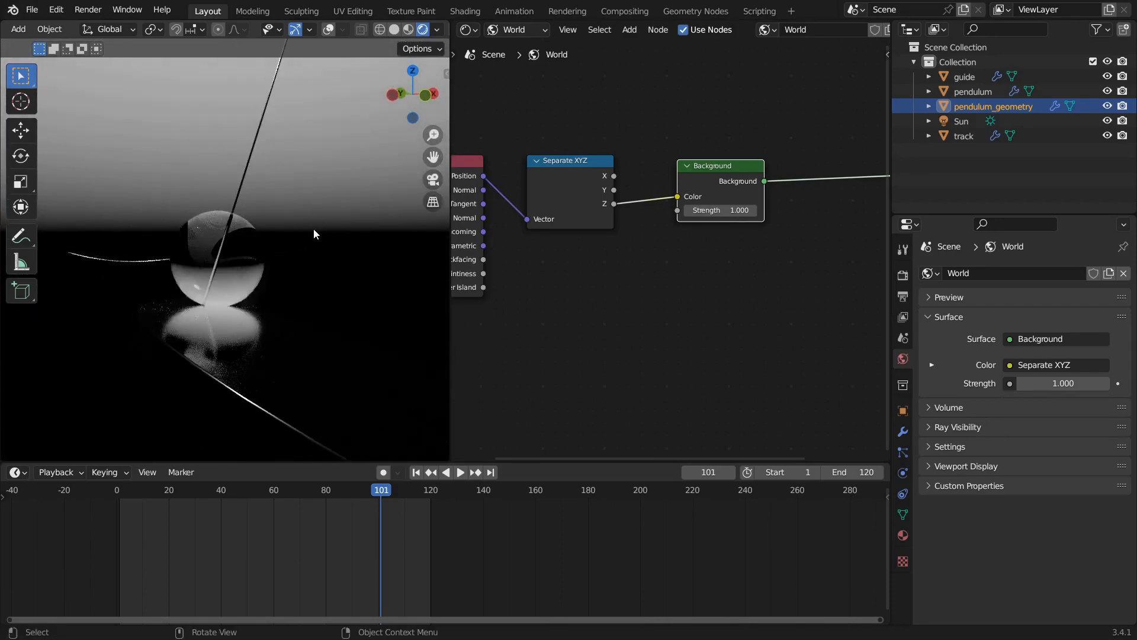
pyautogui.moveTo(380, 244); pyautogui.dragTo(228, 296, button='middle')
pyautogui.scroll(-4, 268, 326)
pyautogui.scroll(4, 193, 312)
# Step: Insert a Math node set to Add with value 0.500 between Separate XYZ and Background
pyautogui.moveTo(717, 179); pyautogui.dragTo(755, 176)
pyautogui.hotkey('shift', 'a')
pyautogui.moveTo(662, 199)
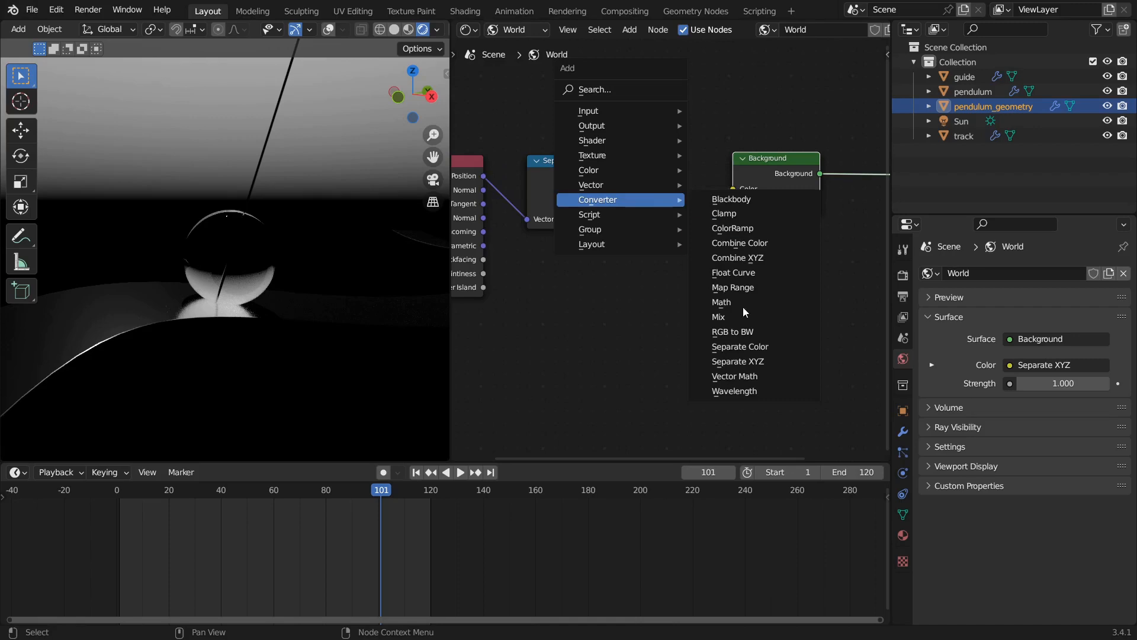
pyautogui.click(734, 303)
pyautogui.click(671, 204)
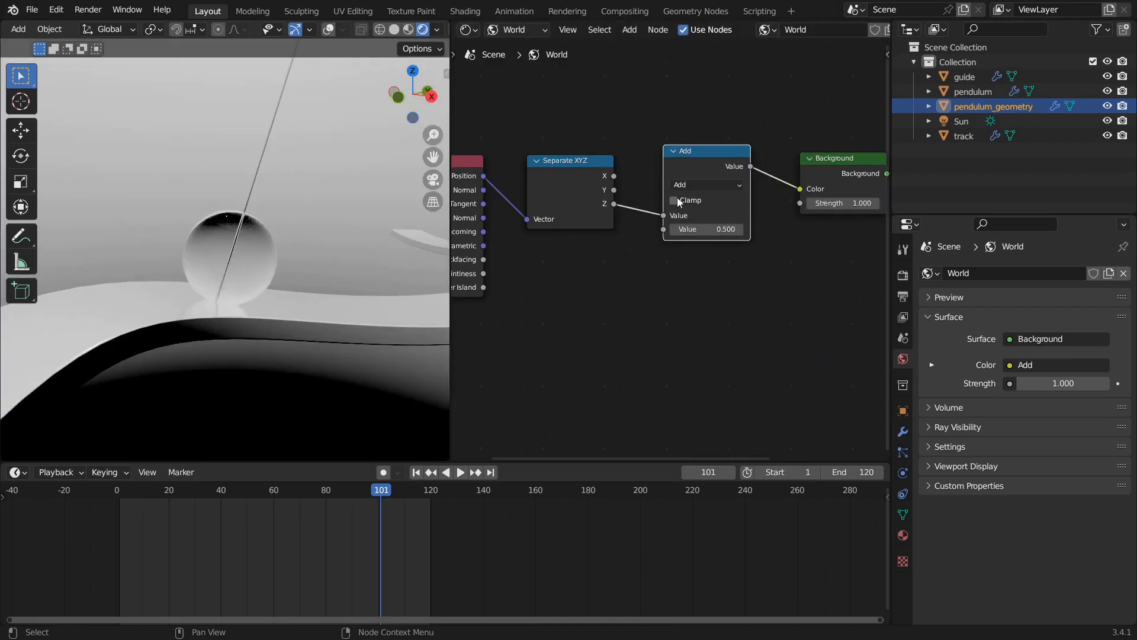
# Step: Enable Clamp on the world shader's Add node and inspect the gradient lighting around the ball and track
pyautogui.click(675, 201)
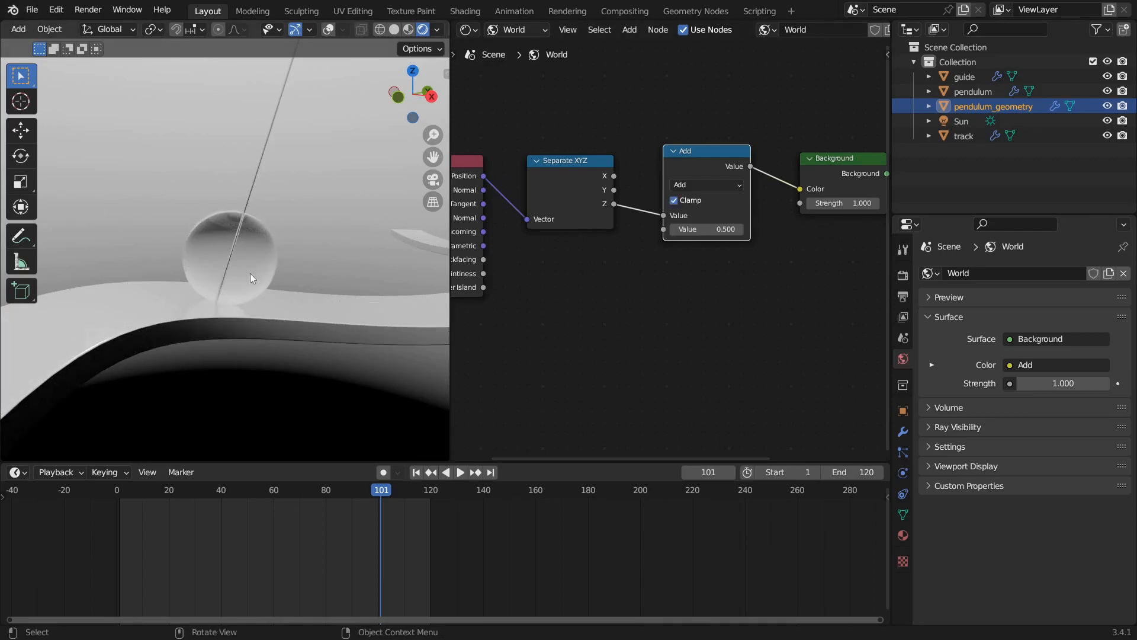
pyautogui.moveTo(250, 273); pyautogui.dragTo(261, 314, button='middle')
pyautogui.scroll(-6, 264, 332)
pyautogui.moveTo(297, 359)
pyautogui.mouseDown(button='middle')
pyautogui.moveTo(247, 381)
pyautogui.moveTo(240, 333)
pyautogui.moveTo(255, 378)
pyautogui.moveTo(287, 340)
pyautogui.mouseUp(button='middle')
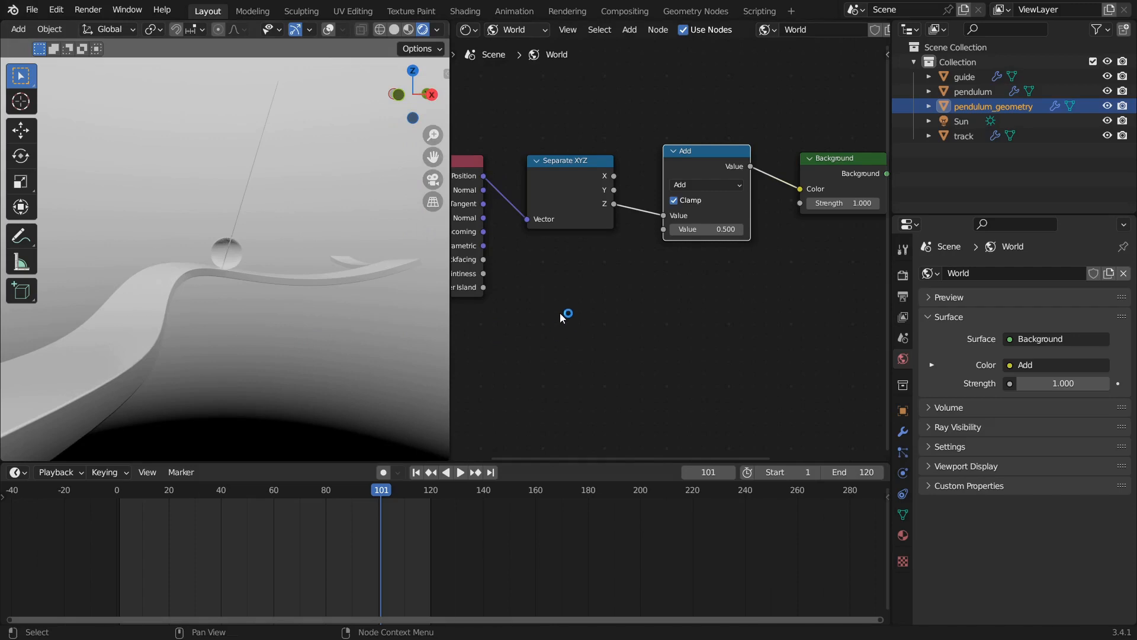
pyautogui.moveTo(313, 300); pyautogui.dragTo(278, 300, button='middle')
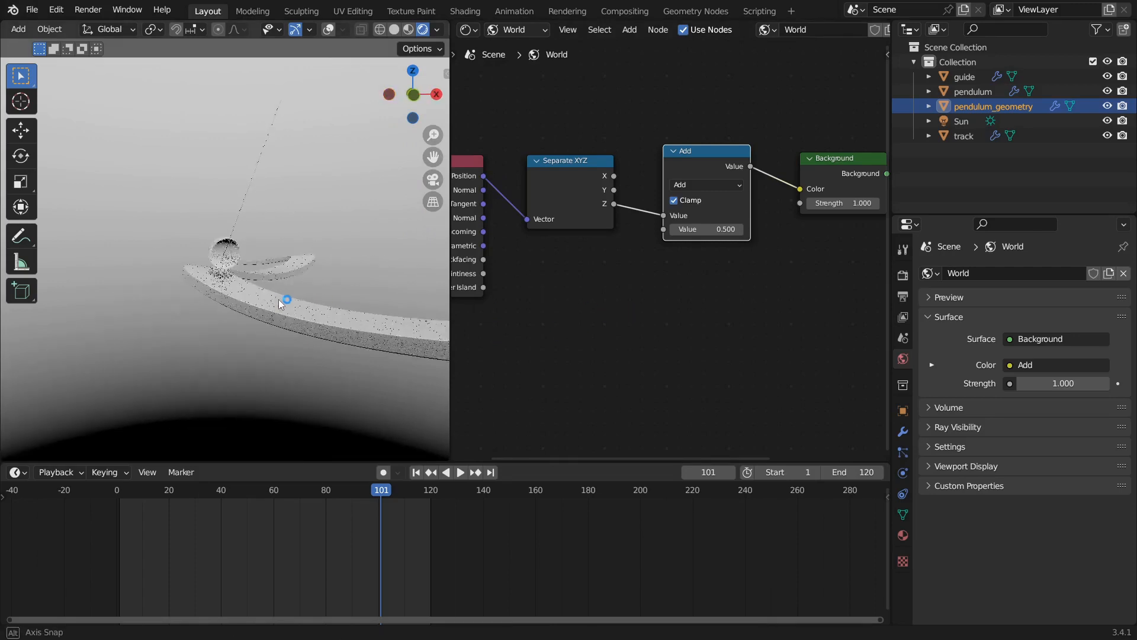
pyautogui.scroll(2, 279, 301)
# Step: Lower the Add node's second value to -0.4 to darken the world gradient
pyautogui.keyDown('shift'); pyautogui.moveTo(714, 230); pyautogui.dragTo(646, 230); pyautogui.keyUp('shift')
pyautogui.moveTo(314, 132); pyautogui.dragTo(260, 141, button='middle')
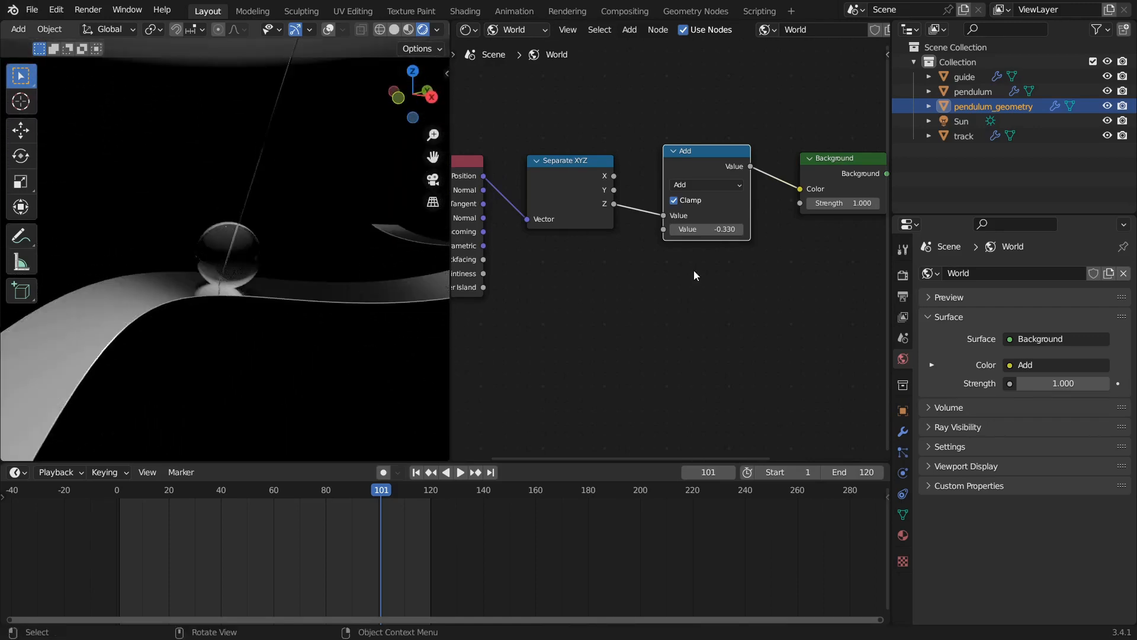
pyautogui.moveTo(723, 231); pyautogui.dragTo(729, 231)
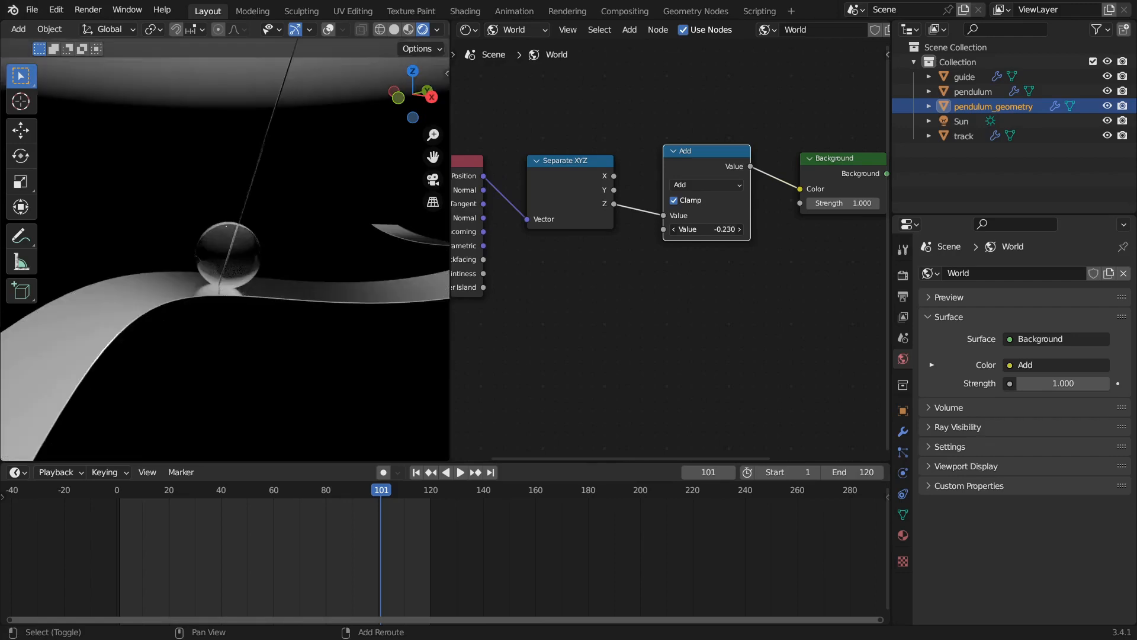
pyautogui.keyDown('shift'); pyautogui.moveTo(718, 230); pyautogui.dragTo(714, 231); pyautogui.keyUp('shift')
pyautogui.click(713, 231)
pyautogui.write('-0.4')
pyautogui.press('Return')
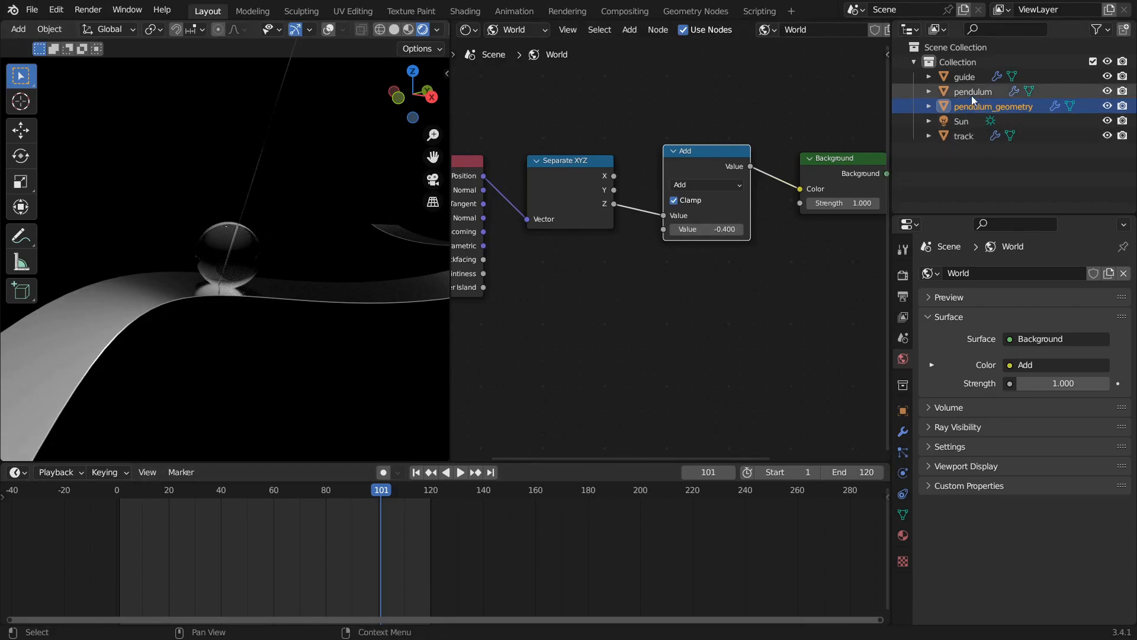
# Step: Switch the shader editor from World to Object to display the glass material of pendulum_geometry
pyautogui.scroll(-3, 634, 132)
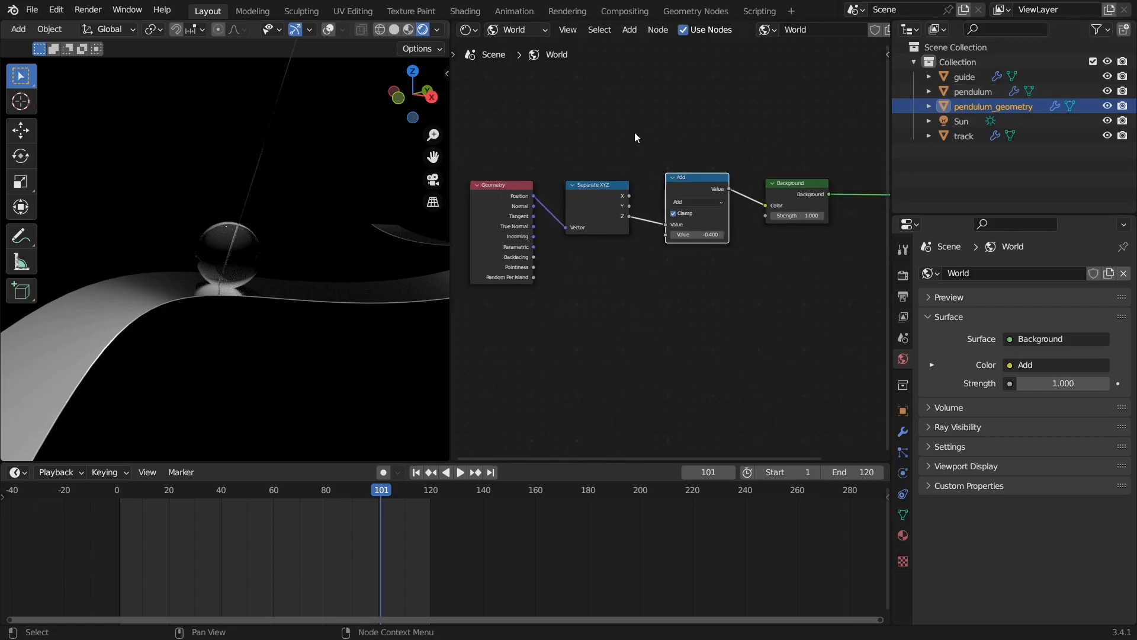
pyautogui.click(476, 34)
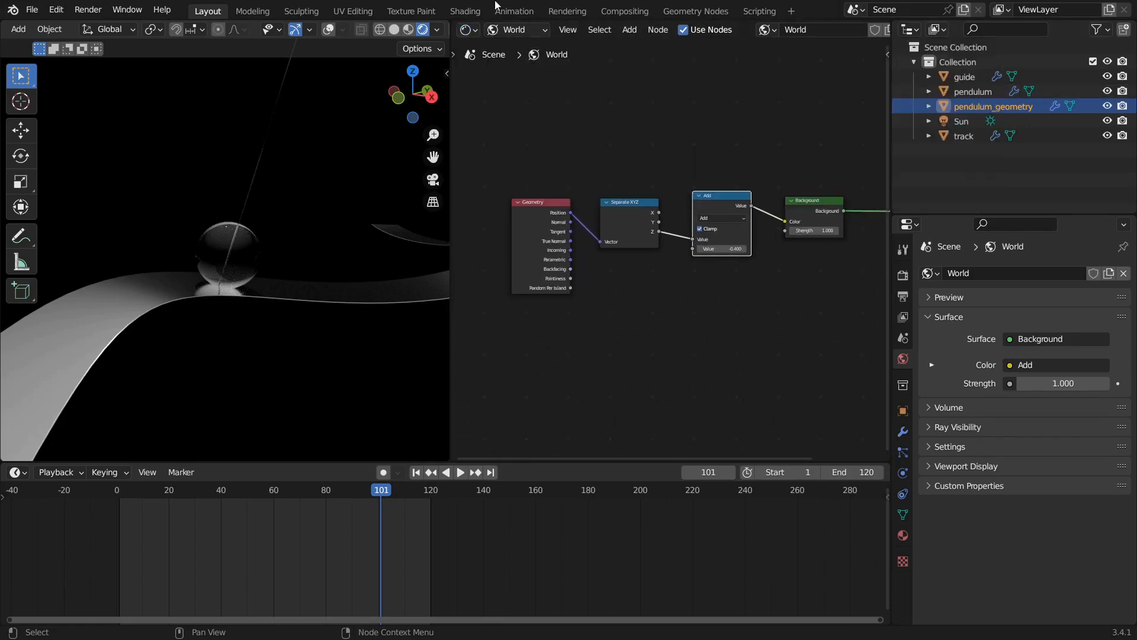
pyautogui.click(510, 31)
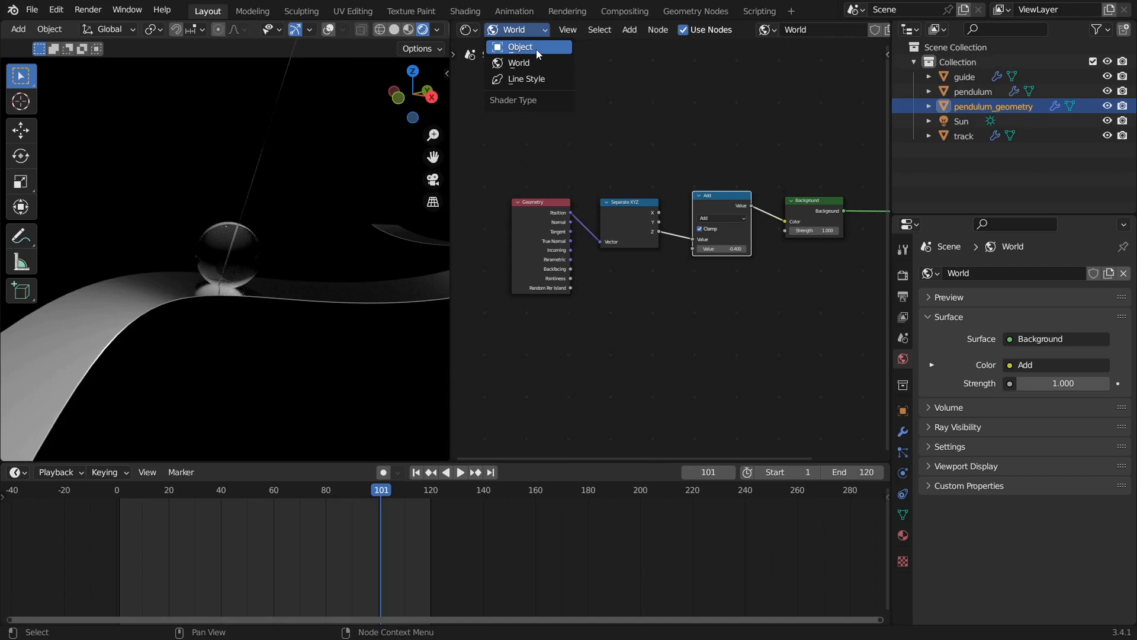
pyautogui.click(535, 48)
pyautogui.moveTo(734, 264); pyautogui.dragTo(561, 293, button='middle')
pyautogui.scroll(3, 561, 293)
pyautogui.moveTo(579, 173); pyautogui.dragTo(591, 173)
pyautogui.scroll(1, 737, 212)
pyautogui.moveTo(575, 212)
pyautogui.mouseDown(button='middle')
pyautogui.moveTo(736, 212)
pyautogui.moveTo(592, 216)
pyautogui.mouseUp(button='middle')
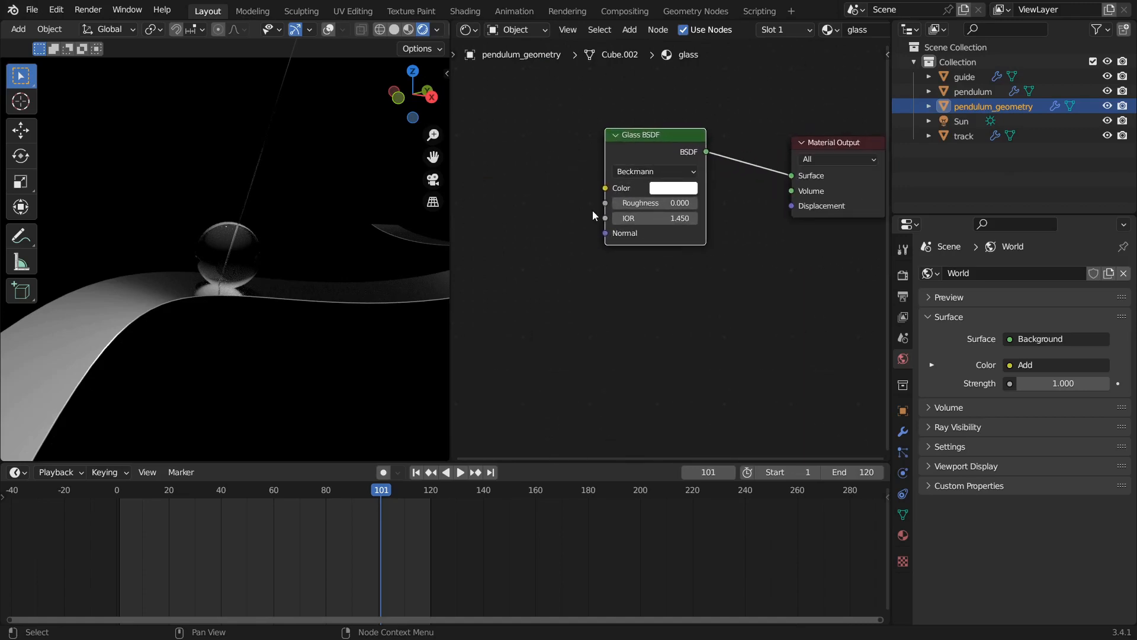
pyautogui.scroll(1, 592, 216)
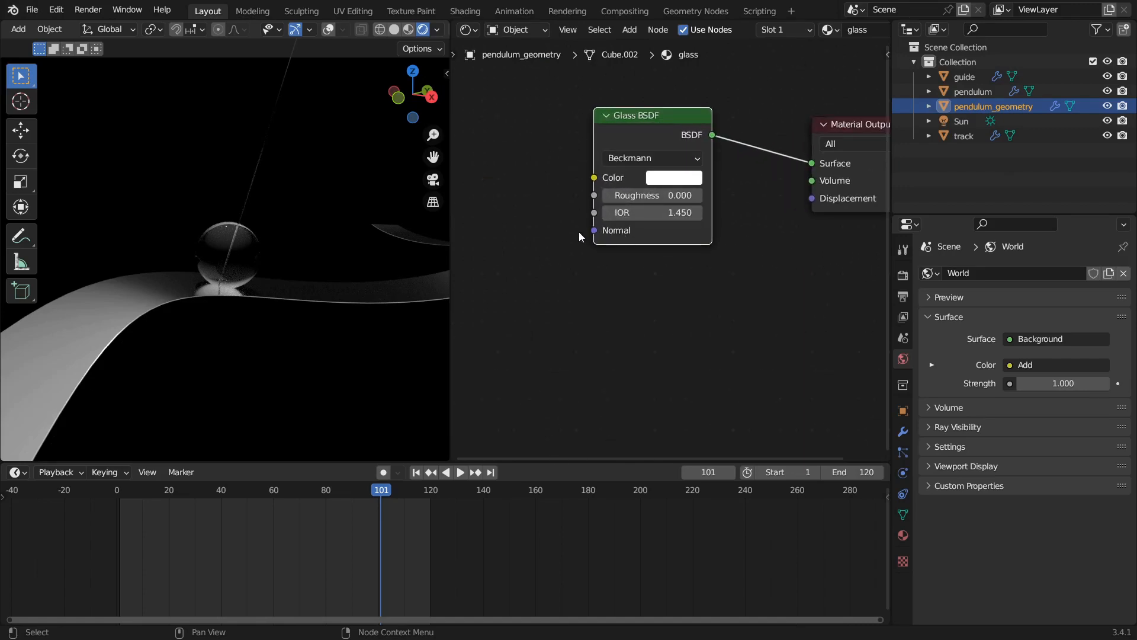
pyautogui.moveTo(579, 231); pyautogui.dragTo(641, 253, button='middle')
# Step: Duplicate the Glass BSDF node twice and stack the three nodes vertically beside the Material Output
pyautogui.moveTo(692, 155); pyautogui.dragTo(668, 108)
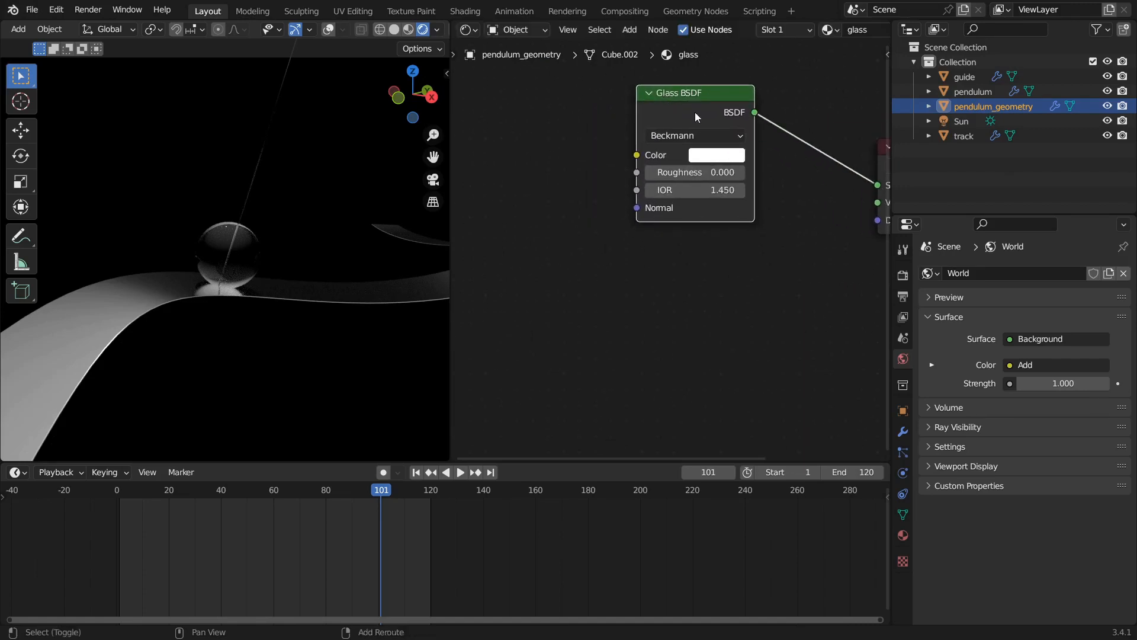
pyautogui.hotkey('shift', 'd')
pyautogui.click(698, 260)
pyautogui.moveTo(690, 236); pyautogui.dragTo(678, 205, button='middle')
pyautogui.scroll(-1, 678, 205)
pyautogui.hotkey('shift', 'd')
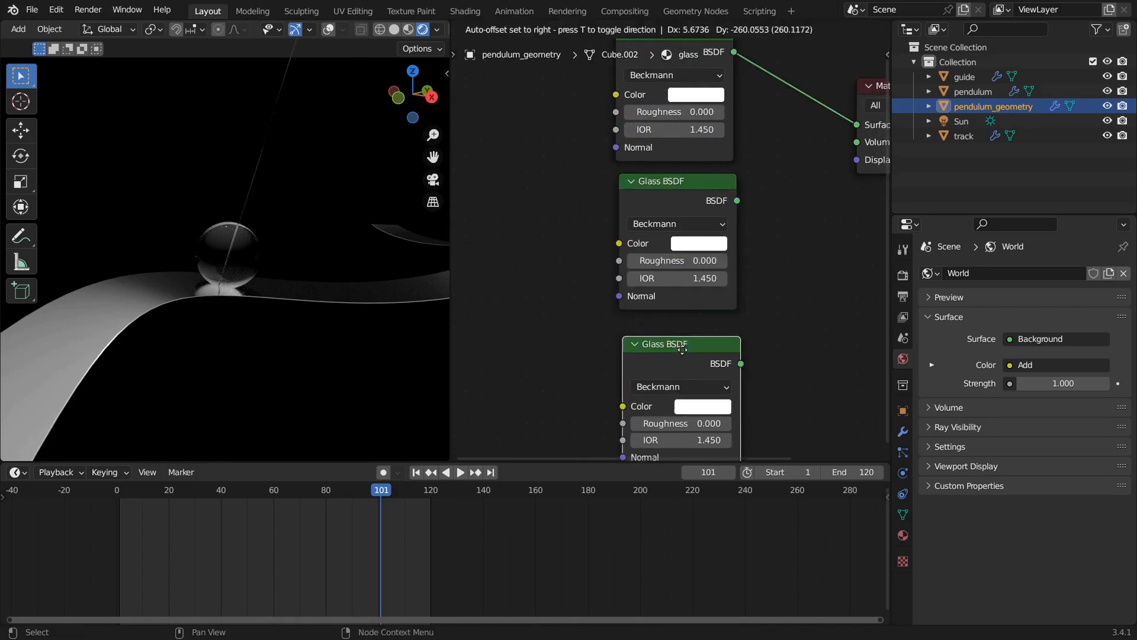
pyautogui.click(681, 332)
pyautogui.scroll(-1, 751, 244)
pyautogui.moveTo(751, 244); pyautogui.dragTo(639, 244, button='middle')
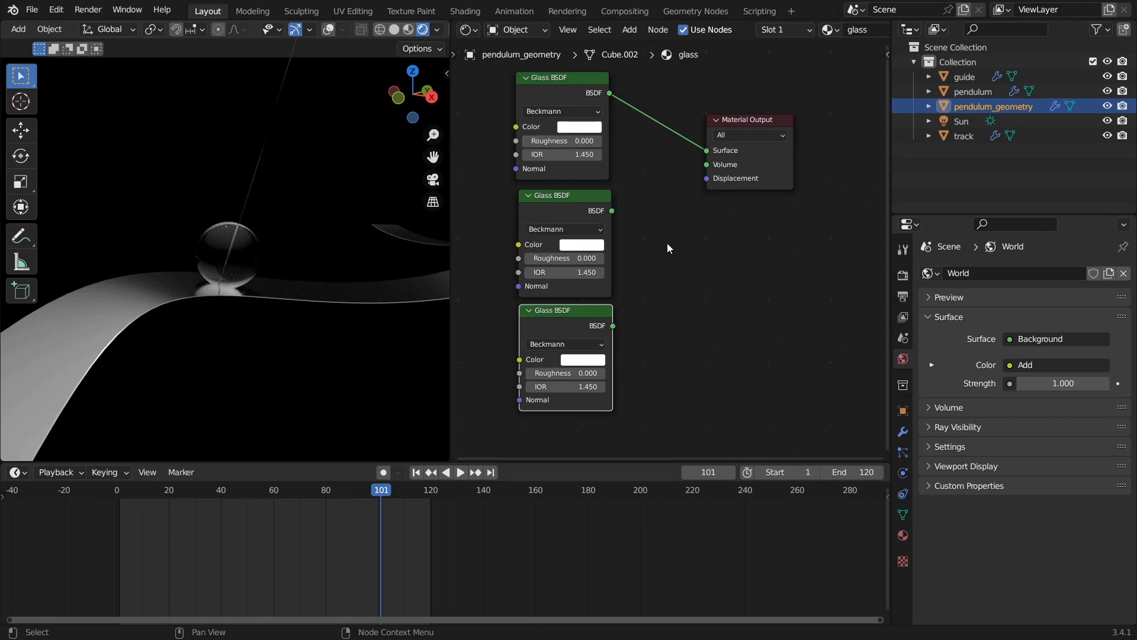
pyautogui.moveTo(583, 296); pyautogui.dragTo(628, 212, button='middle')
pyautogui.moveTo(721, 191); pyautogui.dragTo(725, 280, button='middle')
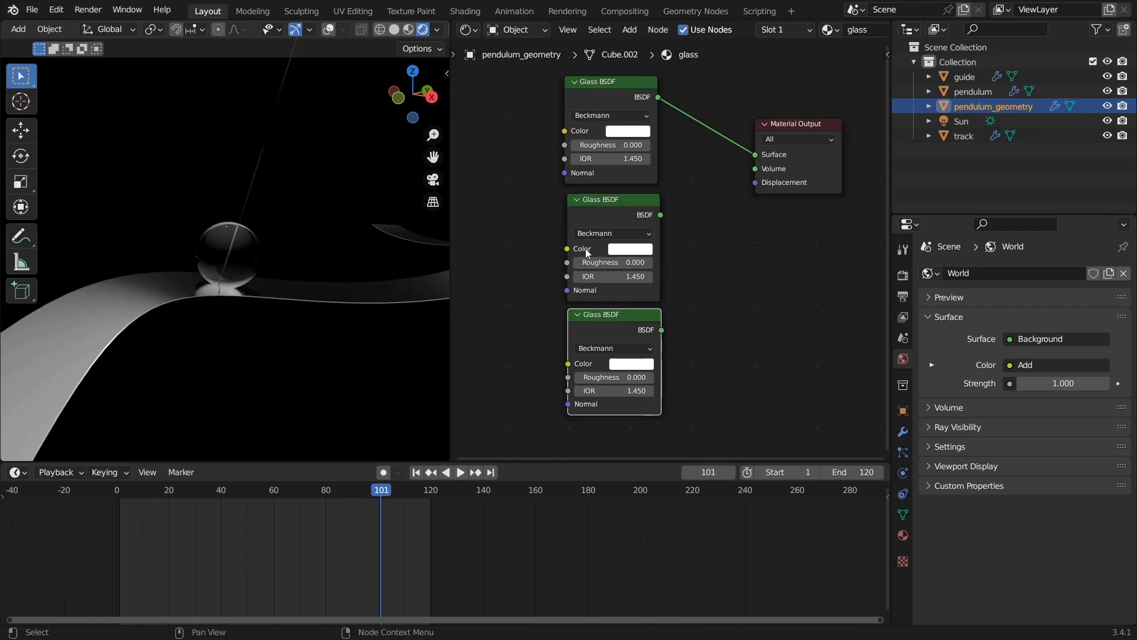
# Step: Set the upper Glass BSDF's color to pure red by reducing green and blue to 0
pyautogui.click(628, 131)
pyautogui.click(629, 249)
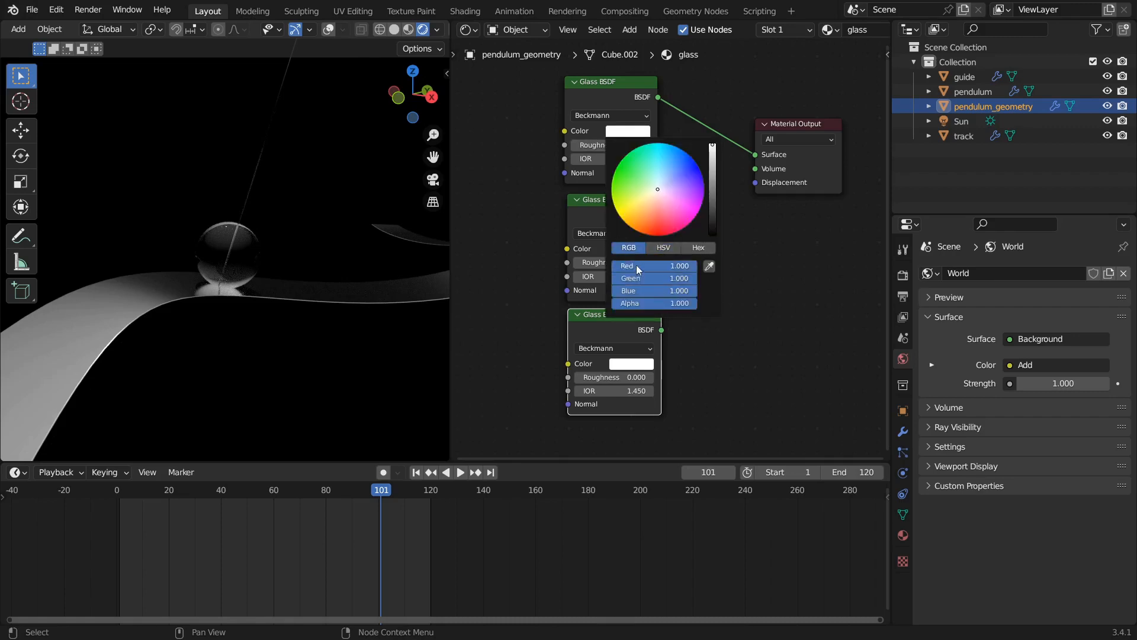
pyautogui.moveTo(658, 279); pyautogui.dragTo(614, 279)
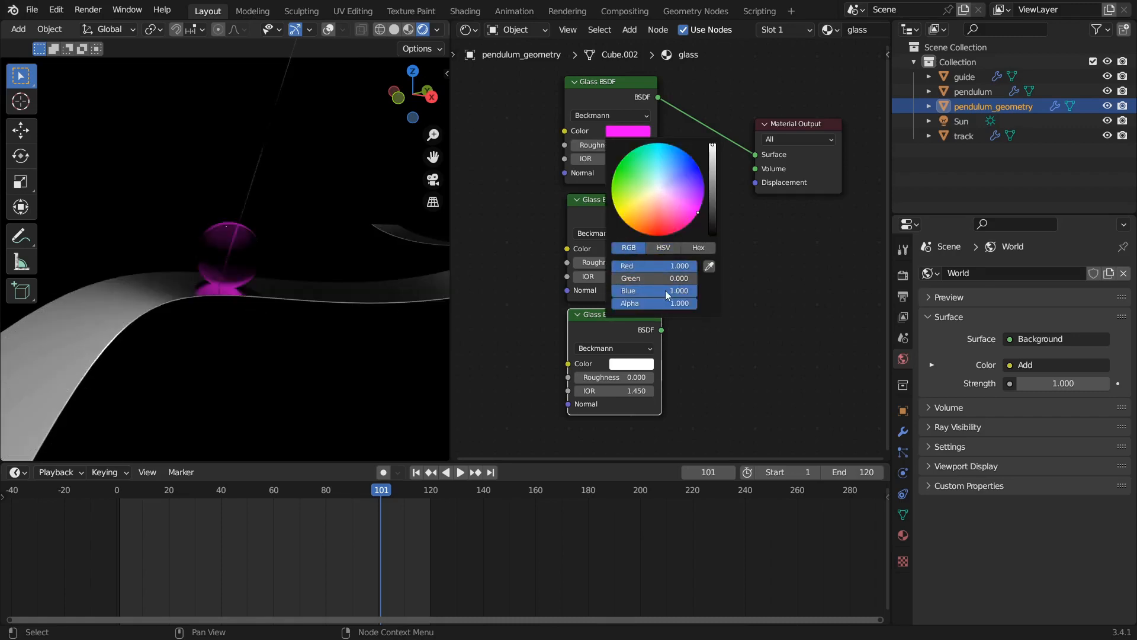
pyautogui.moveTo(686, 296); pyautogui.dragTo(616, 291)
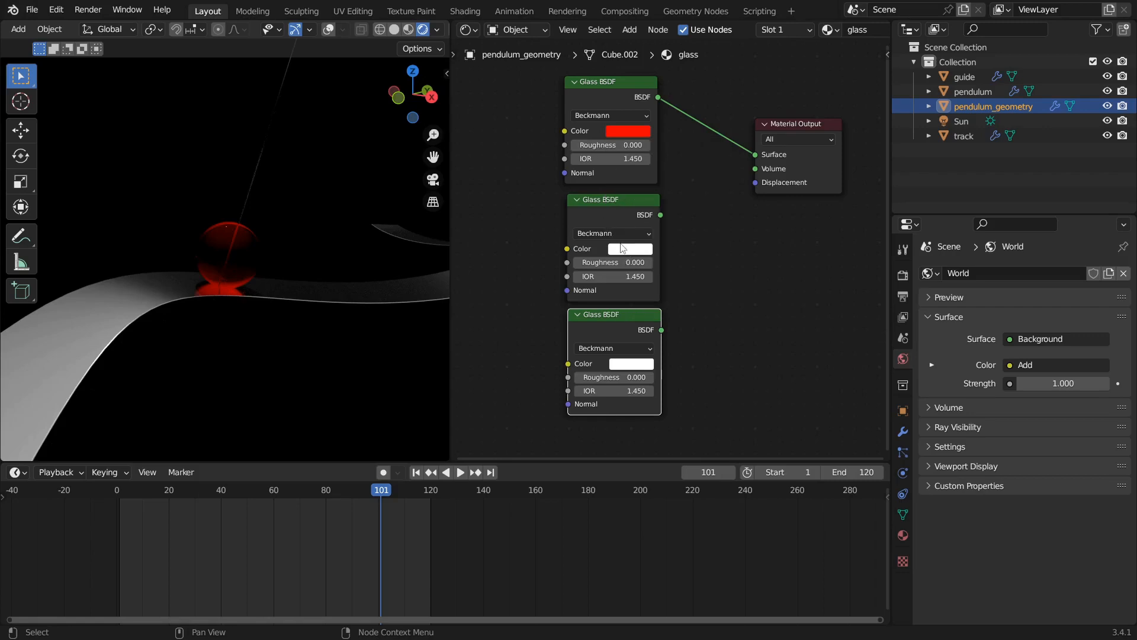
# Step: Set the middle Glass BSDF's color to green and the lower one's color to blue
pyautogui.click(622, 247)
pyautogui.moveTo(686, 218); pyautogui.dragTo(600, 218)
pyautogui.moveTo(672, 193); pyautogui.dragTo(589, 193)
pyautogui.scroll(-4, 764, 389)
pyautogui.click(632, 278)
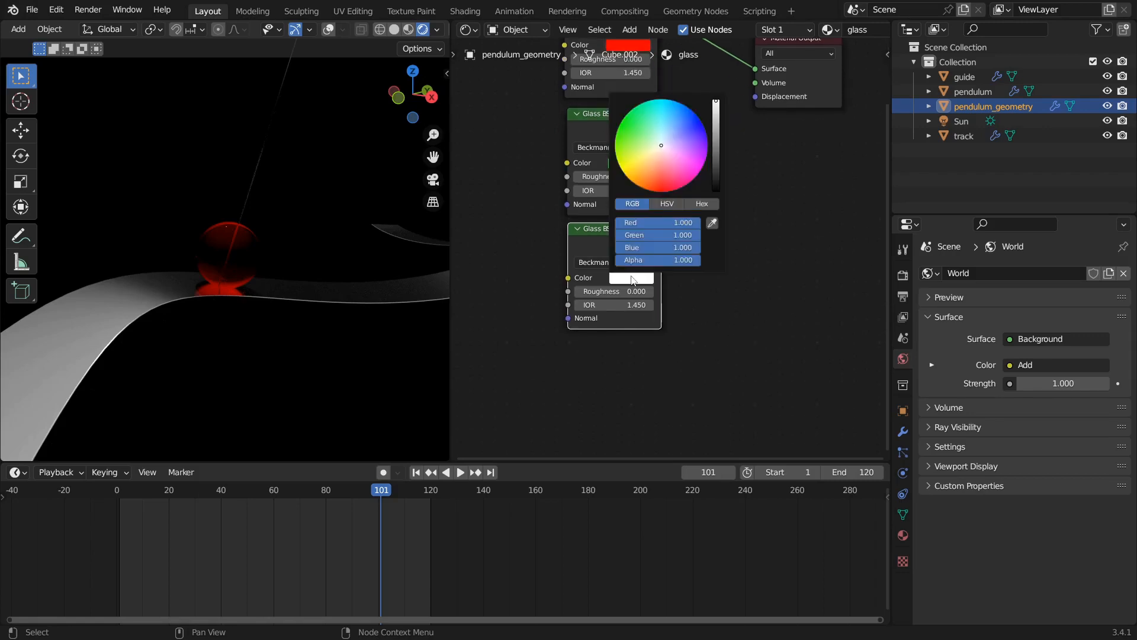
pyautogui.moveTo(684, 225); pyautogui.dragTo(610, 236)
# Step: Insert an Add Shader node between the red Glass BSDF and Material Output, and connect the green Glass BSDF to its second input
pyautogui.moveTo(788, 228); pyautogui.dragTo(605, 354, button='middle')
pyautogui.scroll(-1, 606, 354)
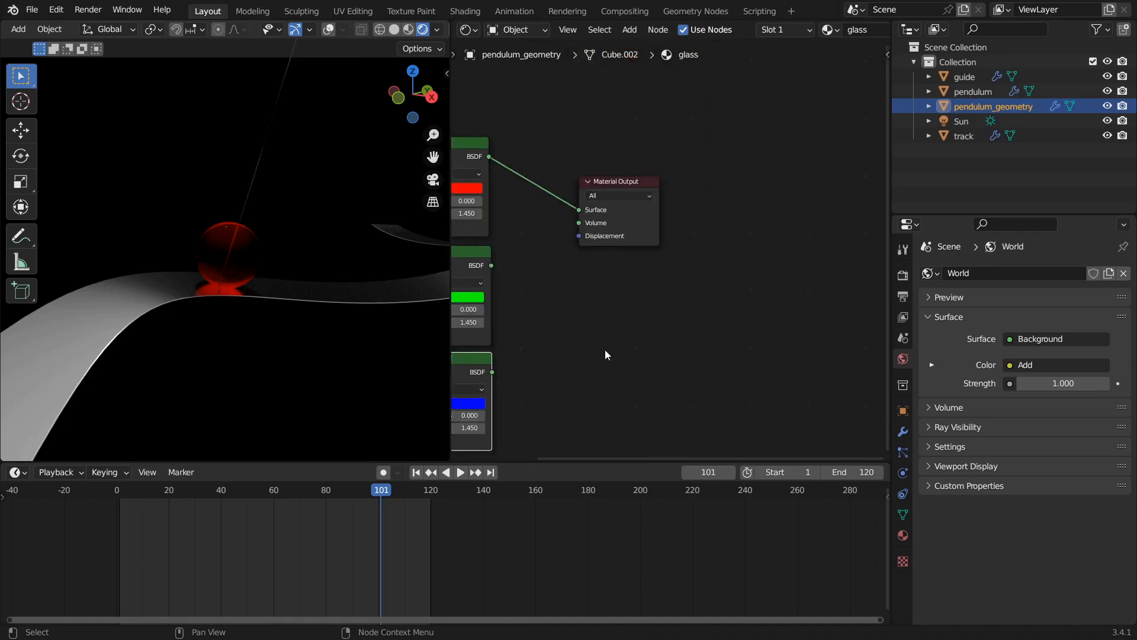
pyautogui.moveTo(611, 188); pyautogui.dragTo(679, 217)
pyautogui.hotkey('shift', 'a')
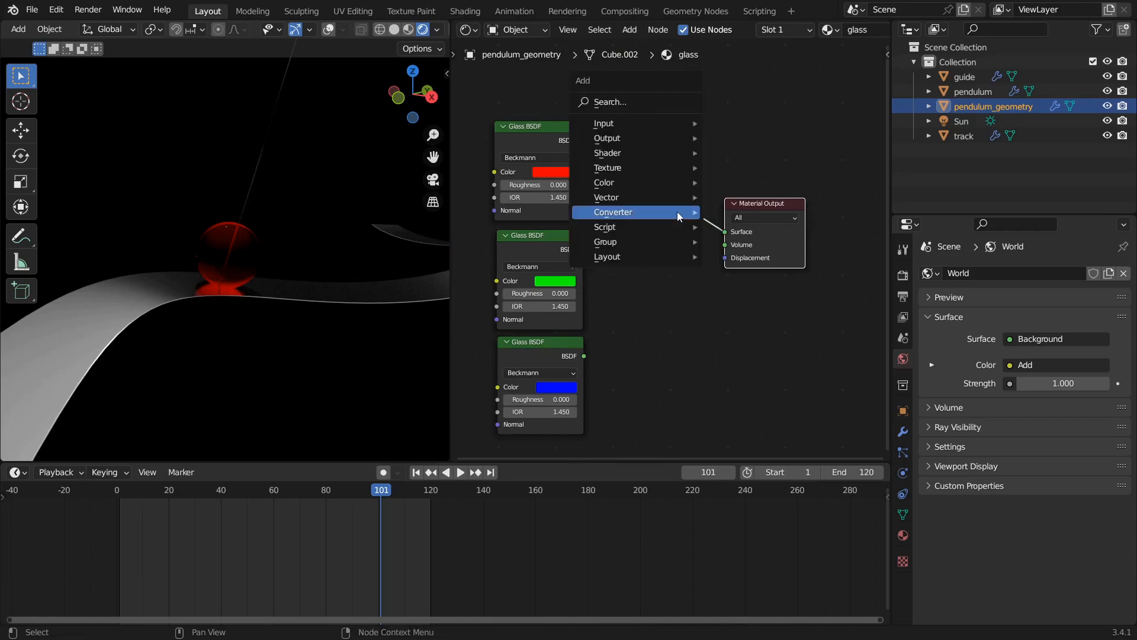
pyautogui.moveTo(612, 155)
pyautogui.click(748, 152)
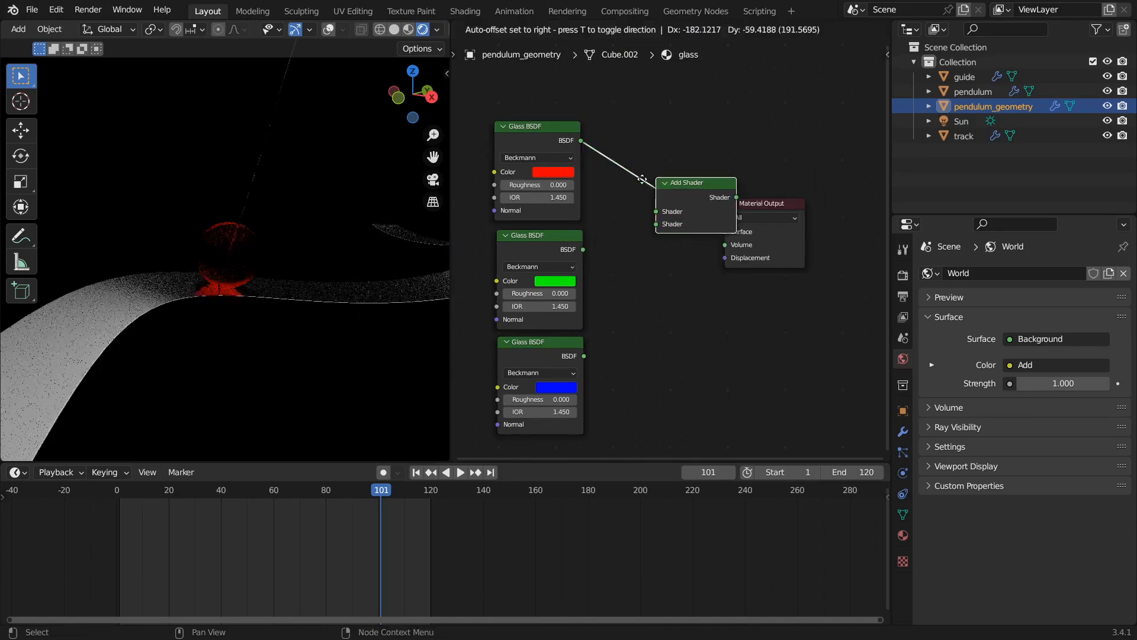
pyautogui.click(653, 218)
pyautogui.moveTo(582, 251); pyautogui.dragTo(678, 212)
pyautogui.moveTo(592, 174); pyautogui.dragTo(625, 178, button='middle')
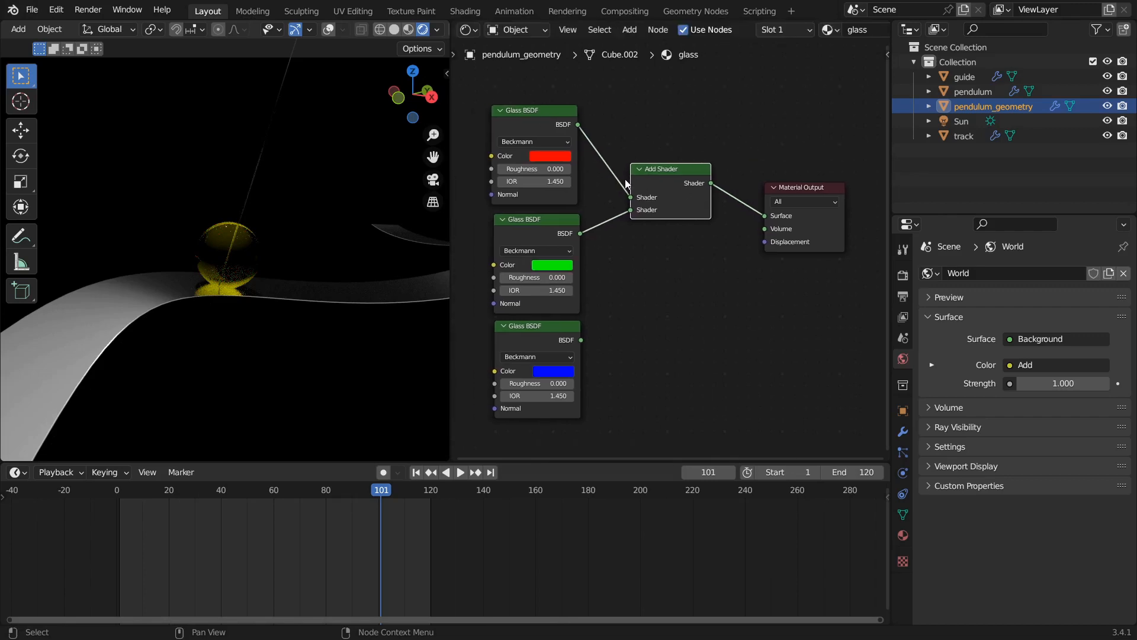
# Step: Duplicate the Add Shader before the Material Output and connect the blue Glass BSDF to the copy's second Shader input
pyautogui.moveTo(616, 280); pyautogui.dragTo(539, 260, button='middle')
pyautogui.hotkey('shift', 'd')
pyautogui.click(692, 208)
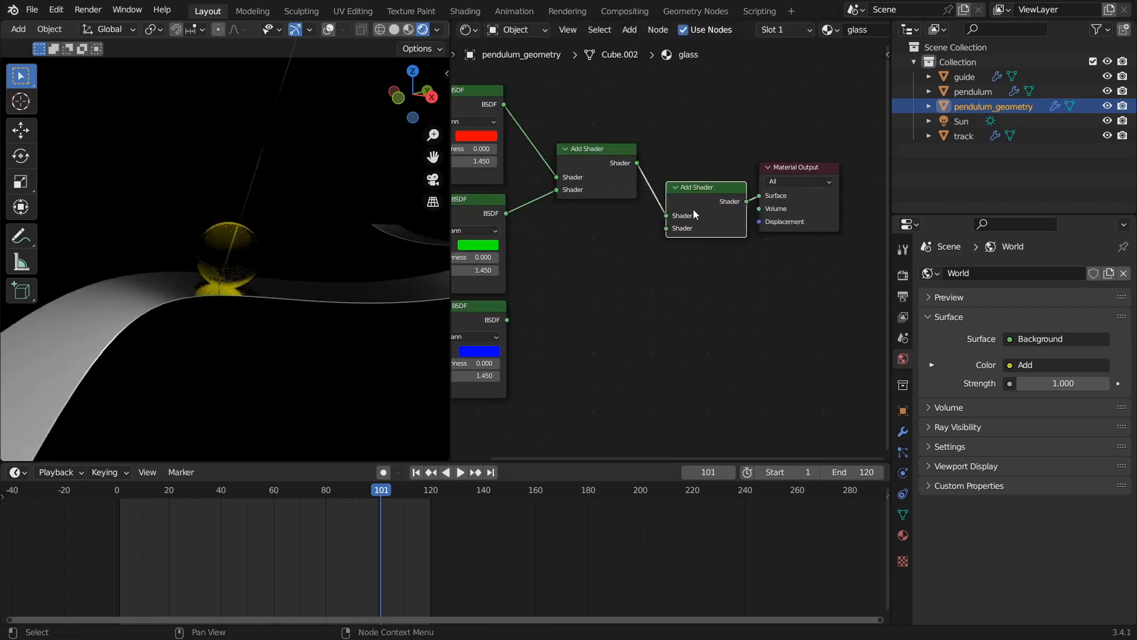
pyautogui.moveTo(507, 323); pyautogui.dragTo(683, 228)
pyautogui.scroll(4, 238, 266)
pyautogui.moveTo(238, 266); pyautogui.dragTo(328, 280, button='middle')
pyautogui.scroll(-2, 327, 262)
# Step: In the Cycles viewport sampling settings, disable Noise Threshold and set Samples to 0
pyautogui.click(903, 275)
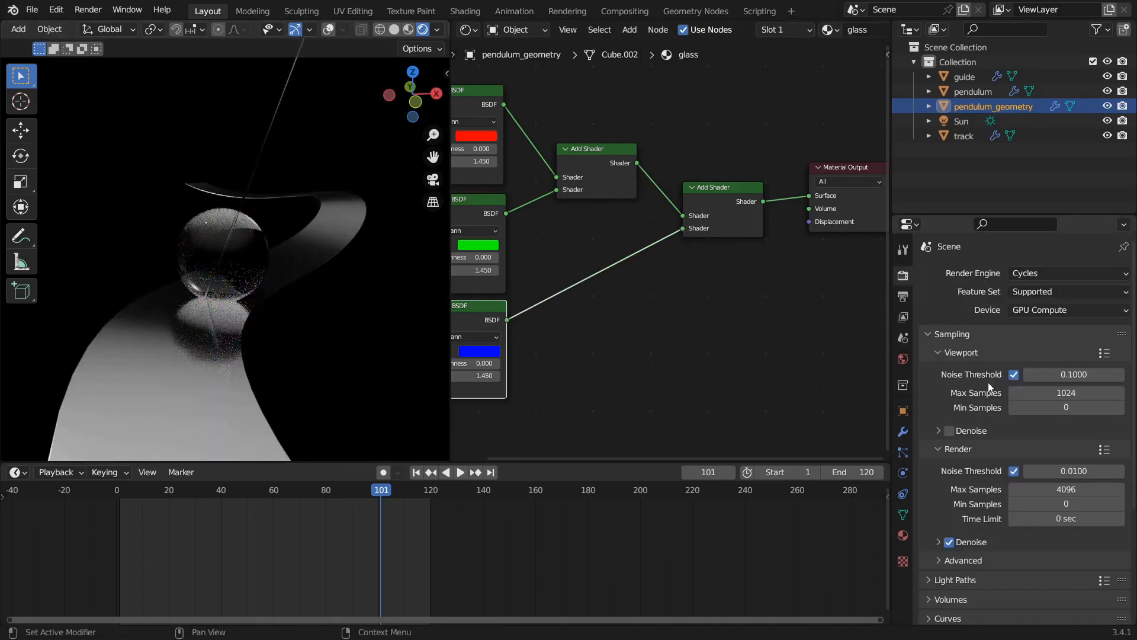
pyautogui.moveTo(282, 301); pyautogui.dragTo(241, 272, button='middle')
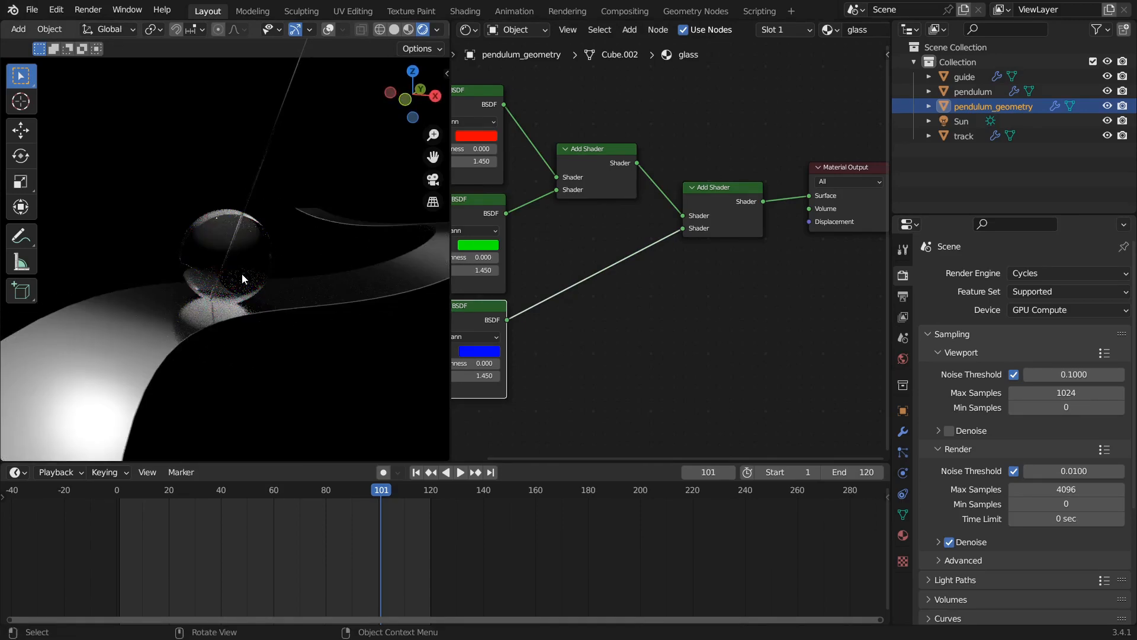
pyautogui.moveTo(241, 275); pyautogui.dragTo(207, 307, button='middle')
pyautogui.scroll(5, 229, 292)
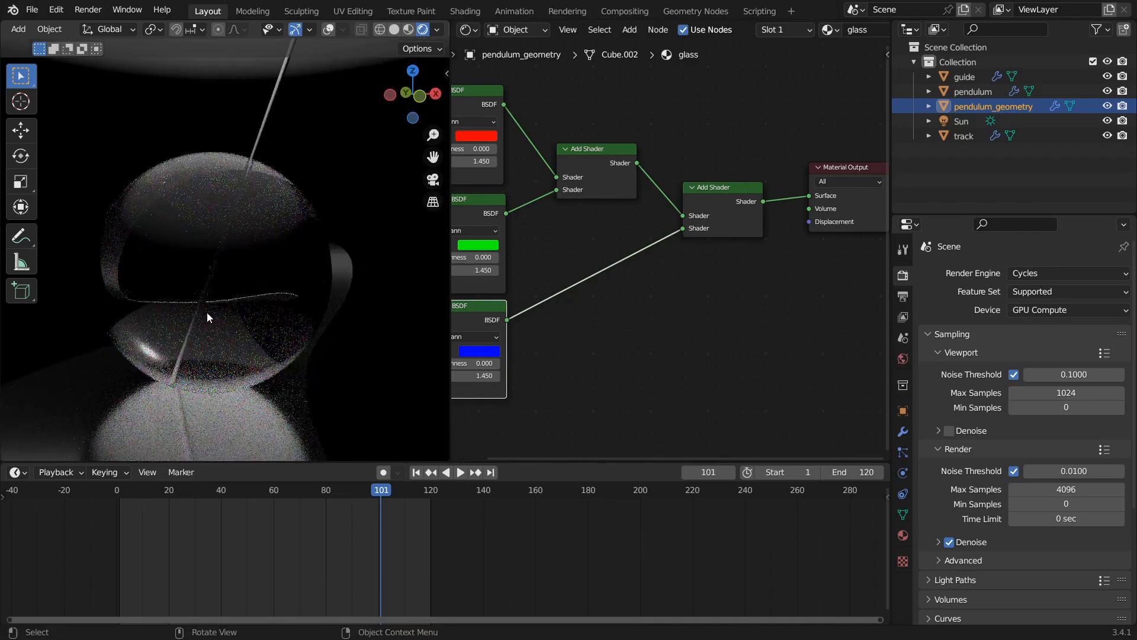
pyautogui.moveTo(263, 272); pyautogui.dragTo(222, 279, button='middle')
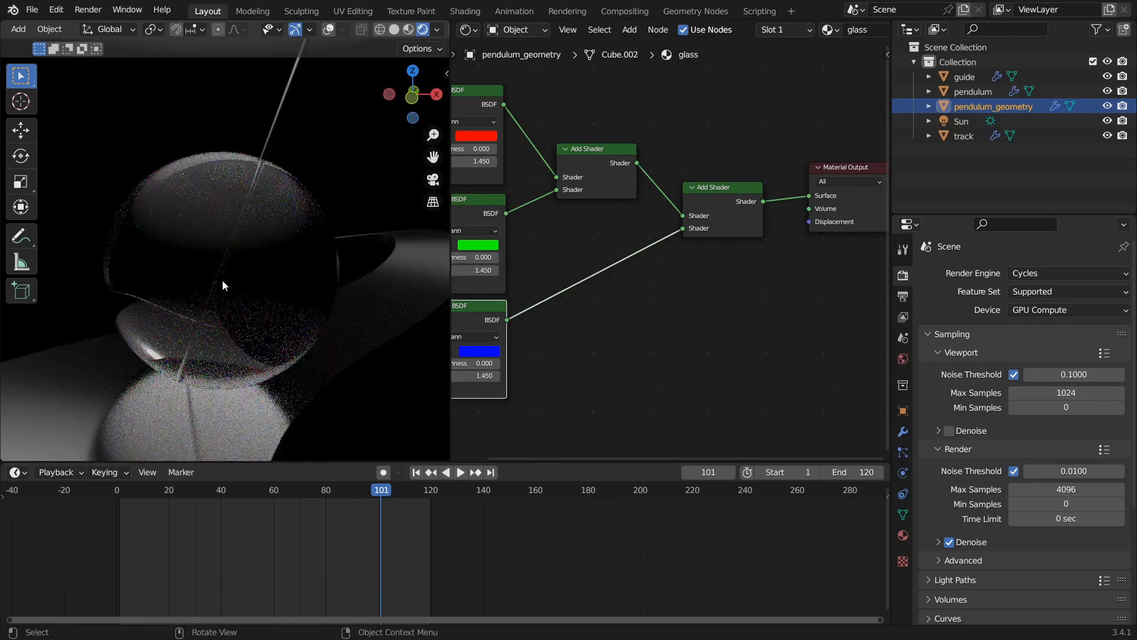
pyautogui.scroll(-3, 222, 279)
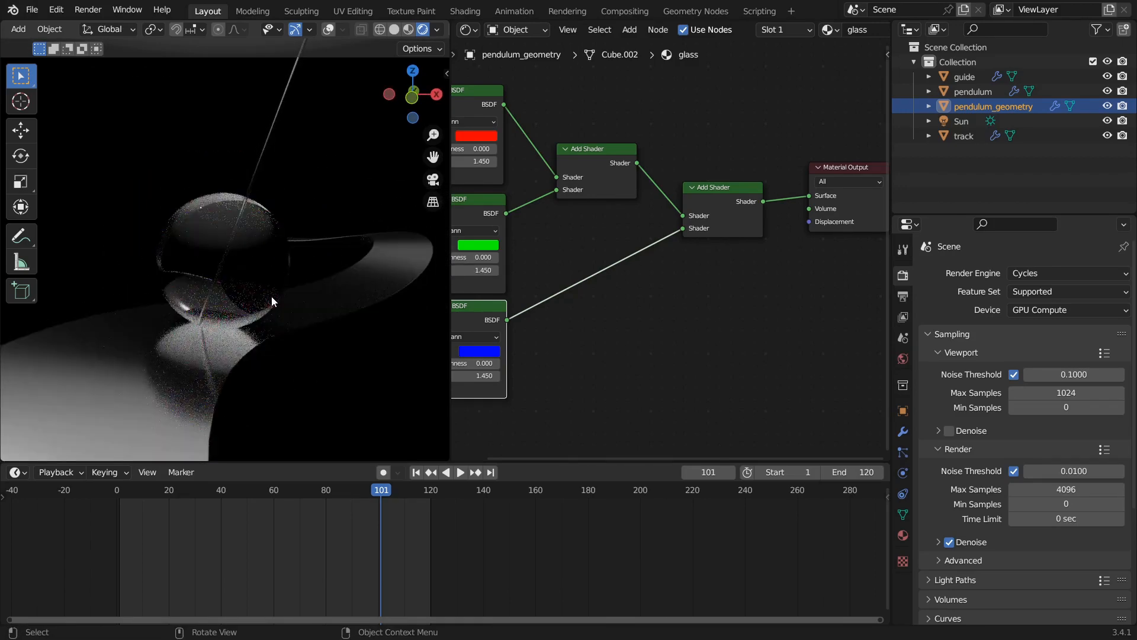
pyautogui.click(1014, 374)
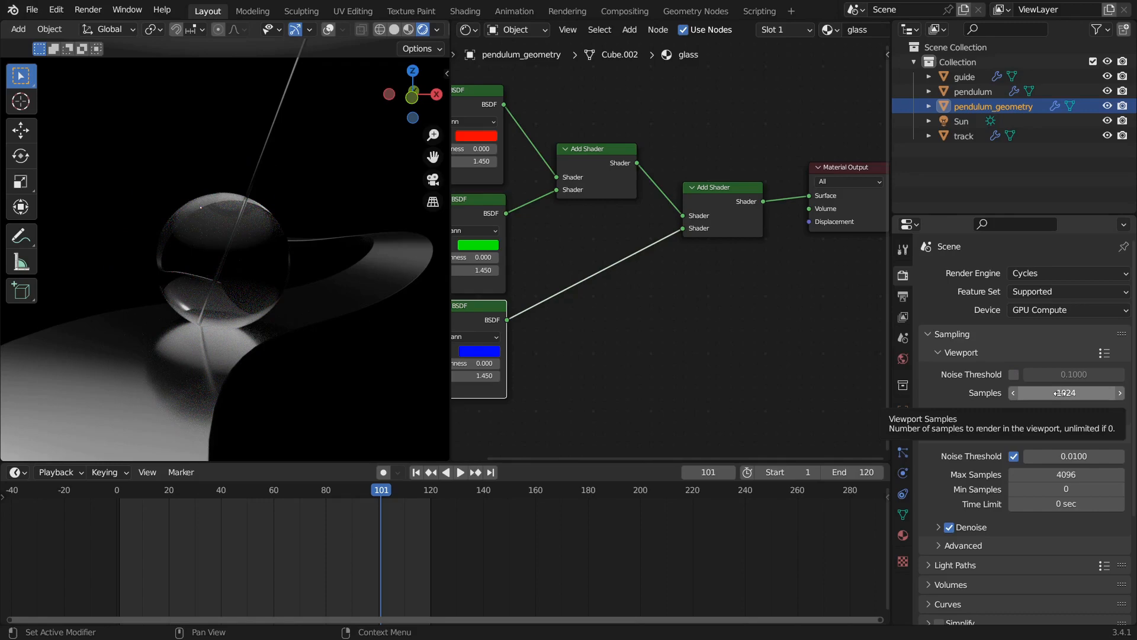
pyautogui.click(1060, 393)
pyautogui.write('0')
pyautogui.press('Return')
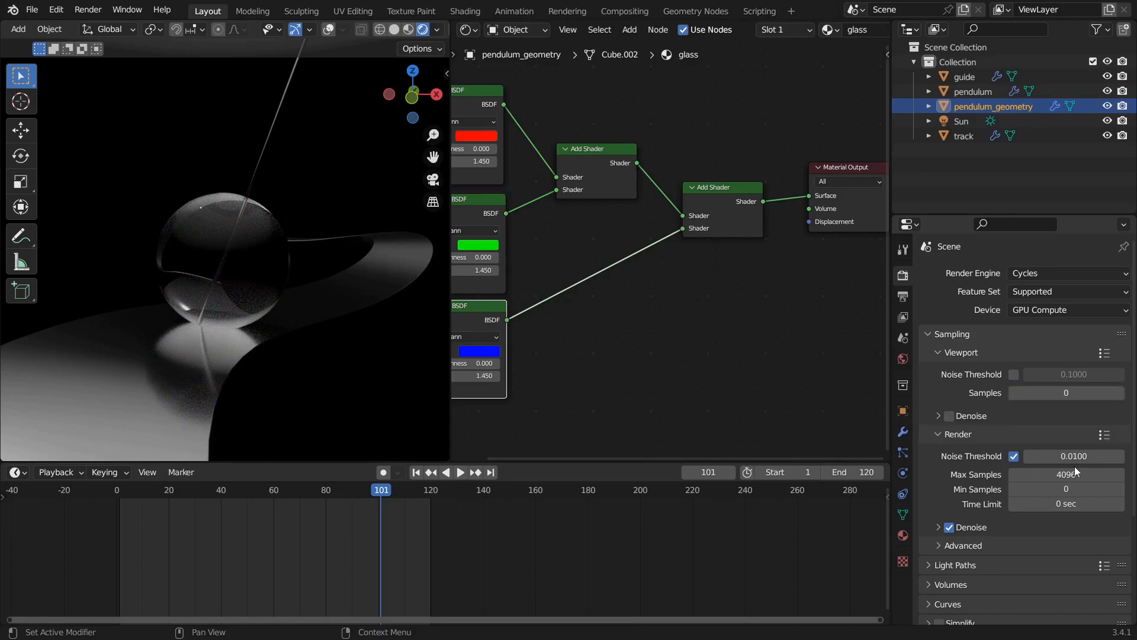
# Step: Inspect the rendered glass ball up close and review the settings of the three Glass BSDF nodes
pyautogui.moveTo(252, 311)
pyautogui.mouseDown(button='middle')
pyautogui.moveTo(318, 318)
pyautogui.moveTo(240, 330)
pyautogui.moveTo(245, 297)
pyautogui.mouseUp(button='middle')
pyautogui.scroll(3, 240, 330)
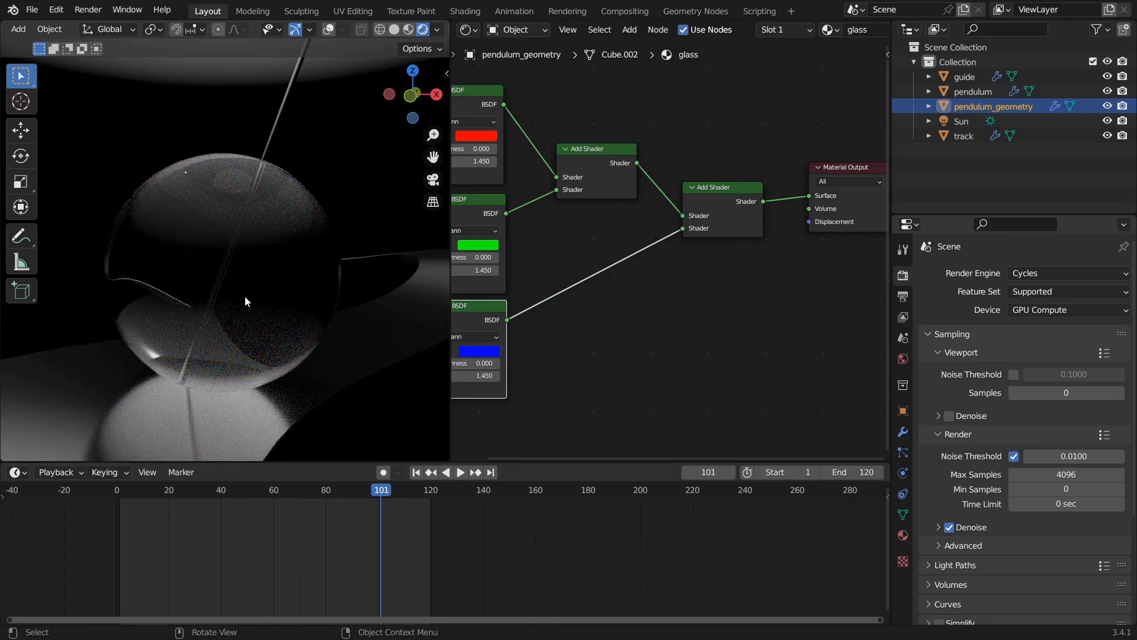
pyautogui.scroll(-5, 245, 298)
pyautogui.moveTo(636, 263); pyautogui.dragTo(739, 250, button='middle')
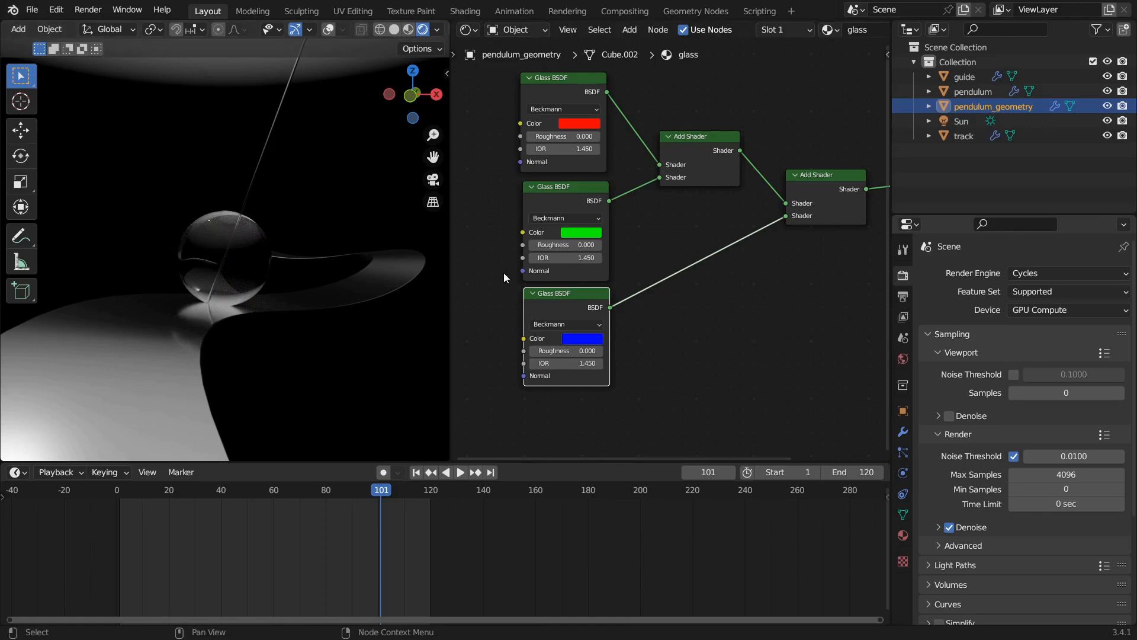
pyautogui.moveTo(503, 272); pyautogui.dragTo(639, 272, button='middle')
pyautogui.scroll(1, 640, 270)
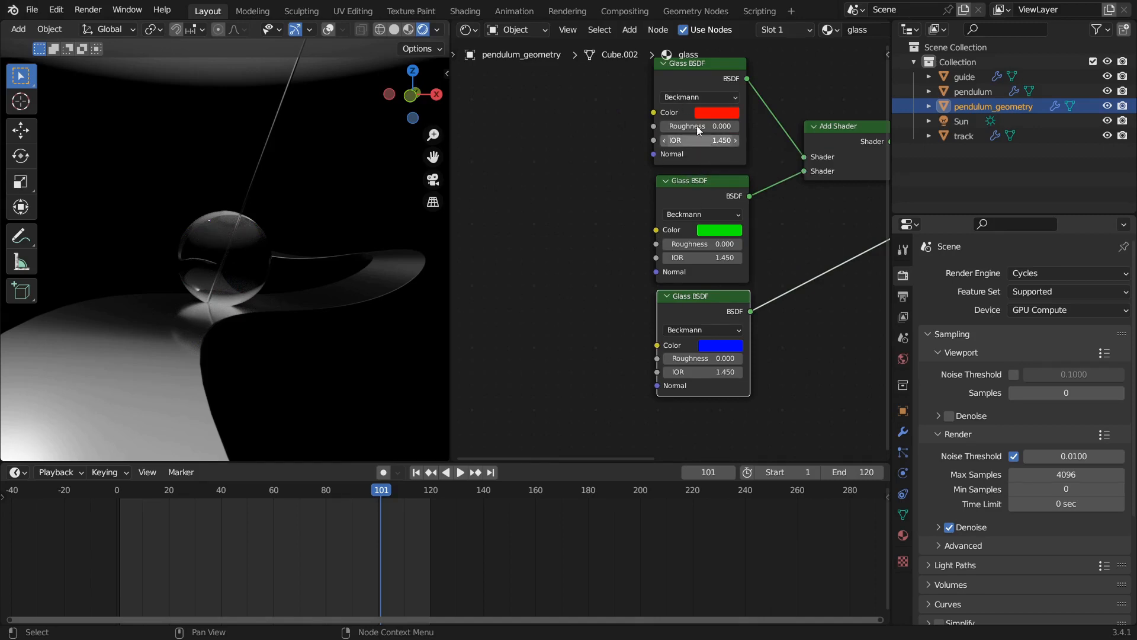
pyautogui.moveTo(614, 241); pyautogui.dragTo(649, 261, button='middle')
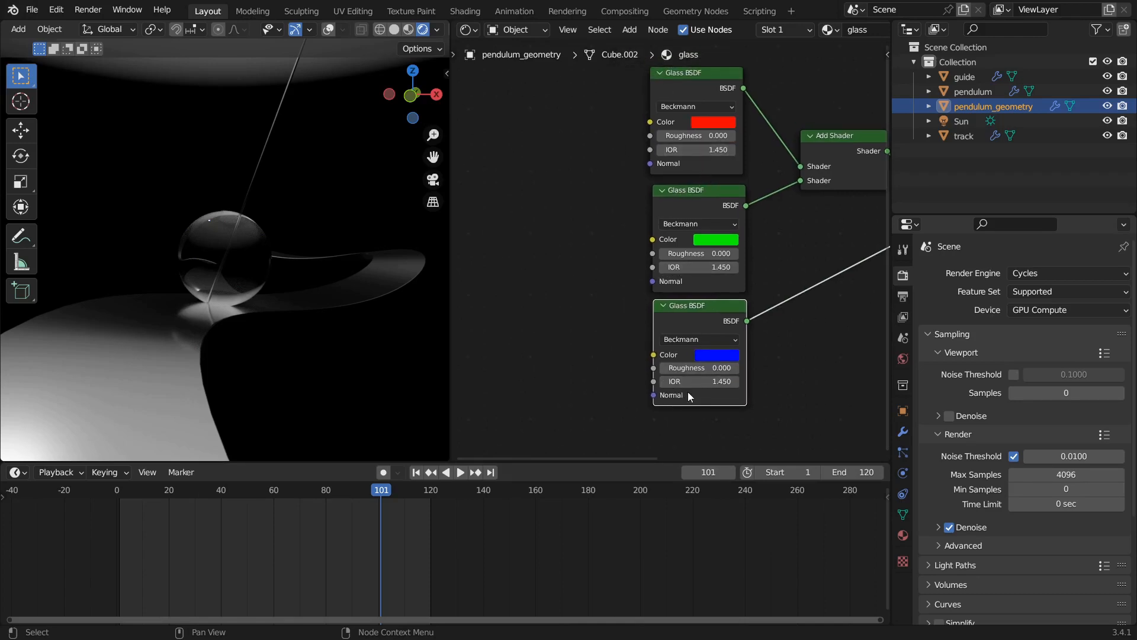
# Step: Set the red Glass BSDF's IOR to 1.48 and the blue one's to 1.38, and inspect the ball up close
pyautogui.moveTo(718, 149); pyautogui.dragTo(729, 149)
pyautogui.moveTo(707, 382); pyautogui.dragTo(696, 382)
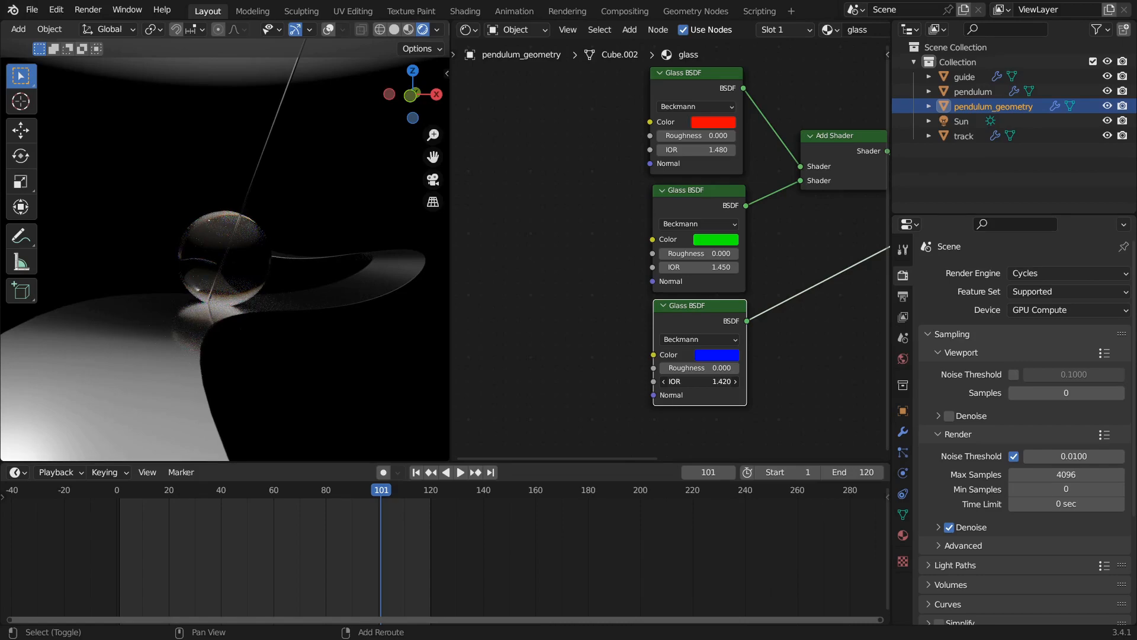
pyautogui.moveTo(265, 290); pyautogui.dragTo(311, 236, button='middle')
pyautogui.scroll(4, 258, 251)
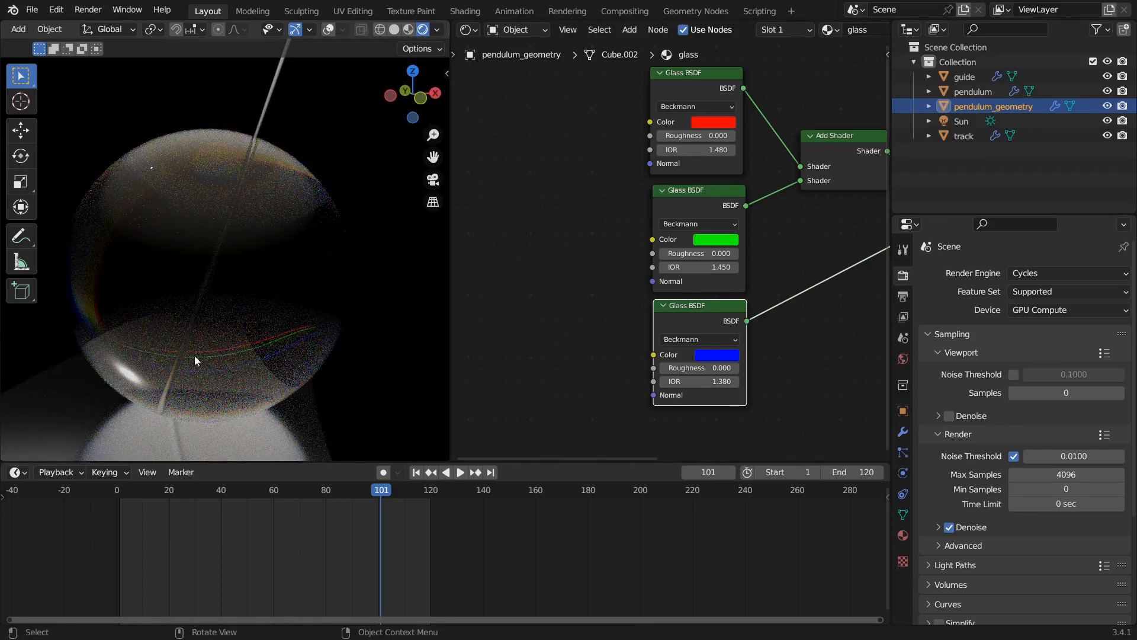
pyautogui.scroll(-3, 223, 329)
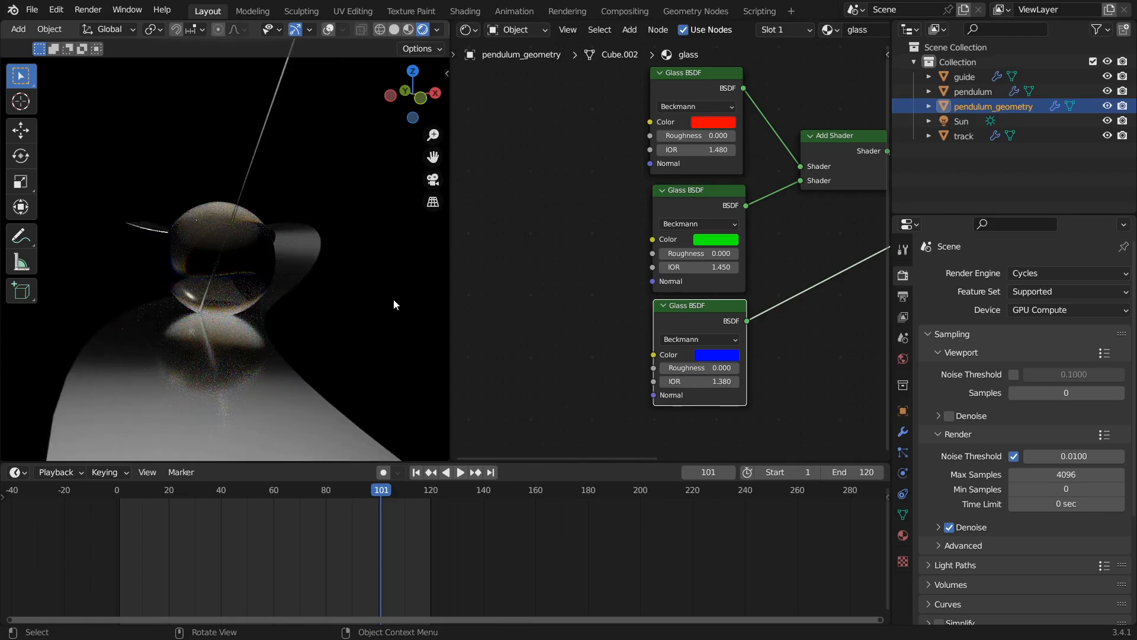
pyautogui.moveTo(307, 272); pyautogui.dragTo(523, 292, button='middle')
# Step: Add a Math node set to Add beside the three Glass BSDF nodes
pyautogui.moveTo(582, 248); pyautogui.dragTo(644, 236, button='middle')
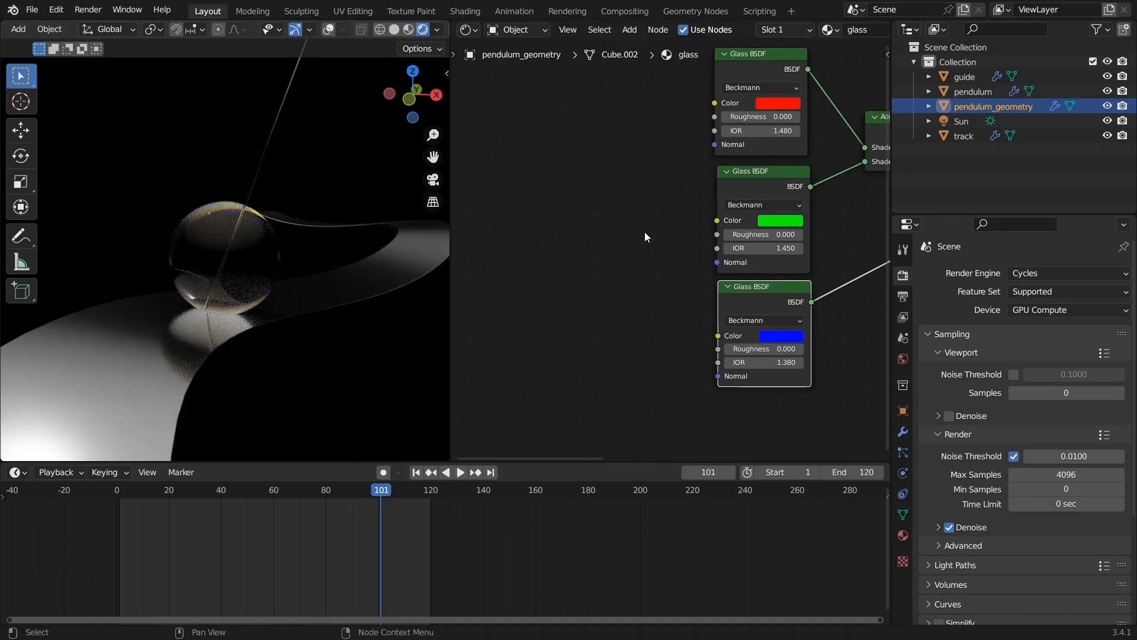
pyautogui.hotkey('shift', 'a')
pyautogui.moveTo(516, 275)
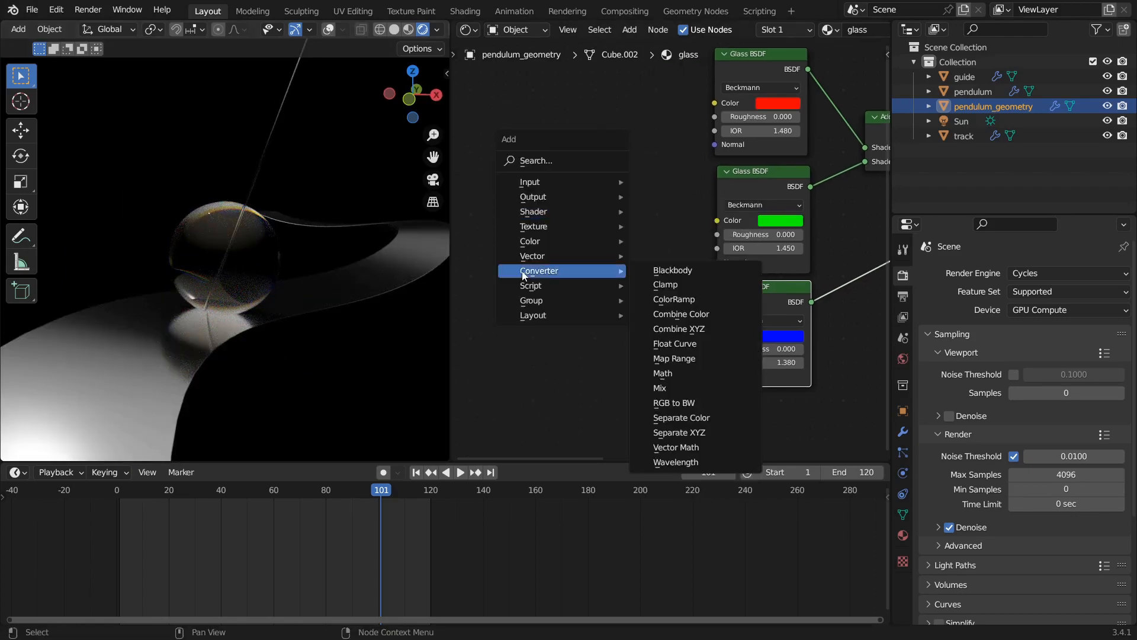
pyautogui.click(717, 375)
pyautogui.click(610, 223)
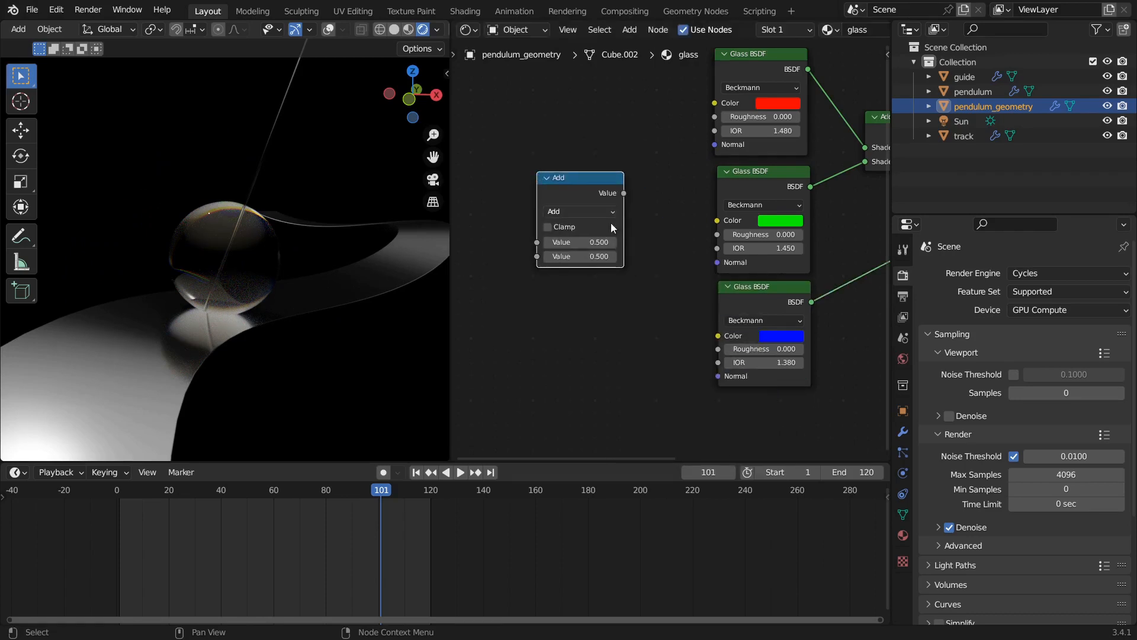
pyautogui.moveTo(605, 191); pyautogui.dragTo(616, 223, button='middle')
pyautogui.moveTo(616, 223); pyautogui.dragTo(614, 195)
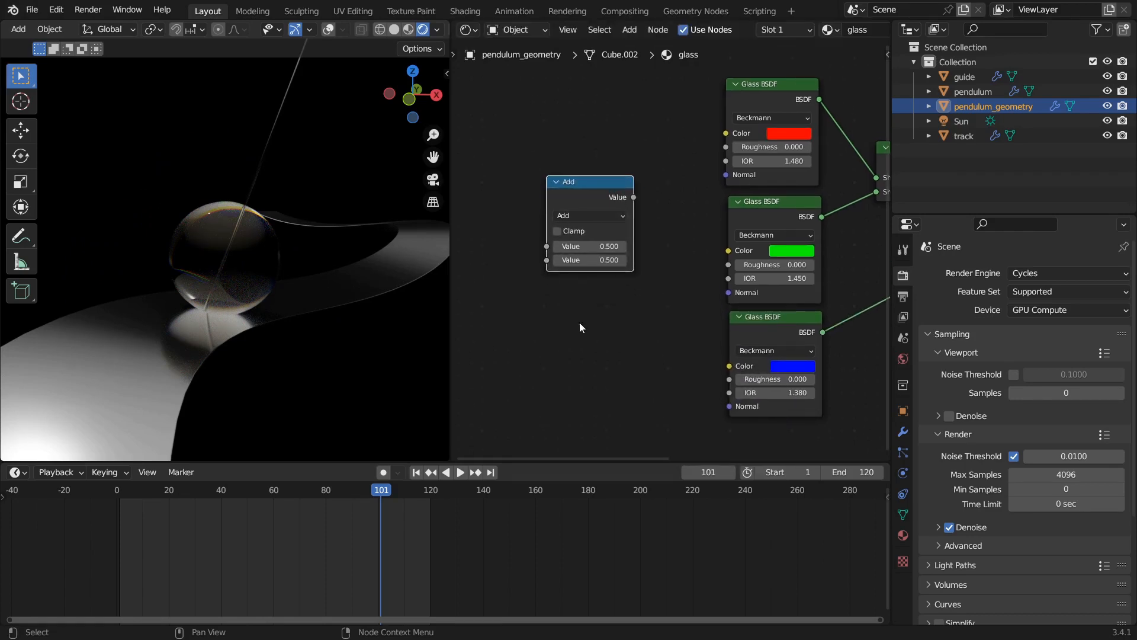
# Step: Add a Value node, connect it to the green Glass BSDF's IOR, and set it to 1.52
pyautogui.moveTo(580, 327); pyautogui.dragTo(592, 264, button='middle')
pyautogui.hotkey('shift', 'a')
pyautogui.moveTo(535, 176)
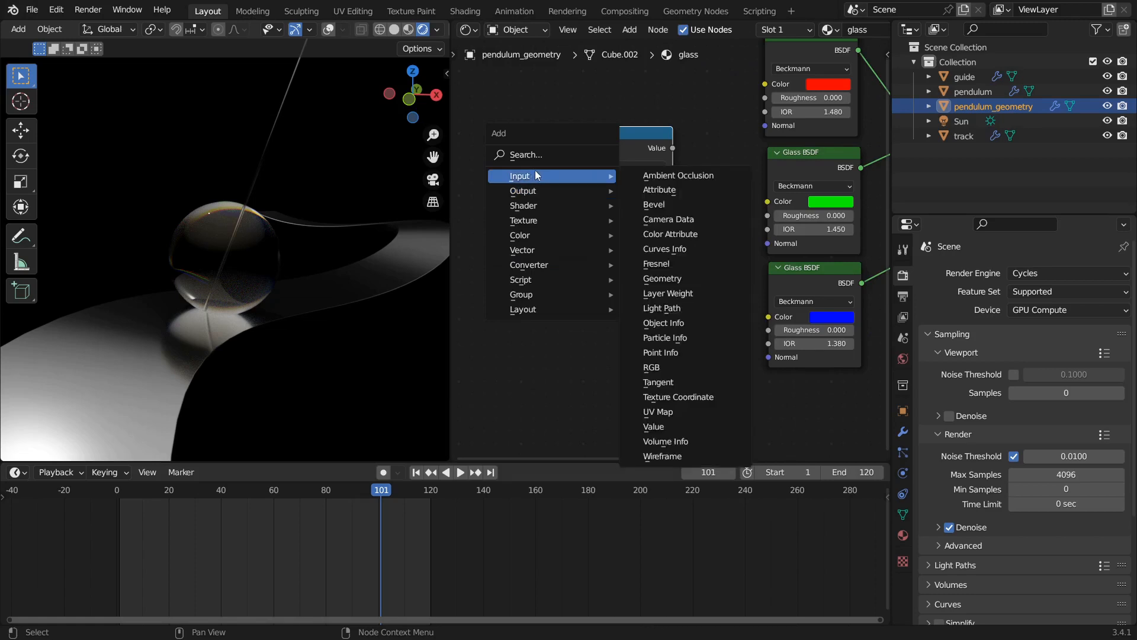
pyautogui.click(679, 426)
pyautogui.click(544, 273)
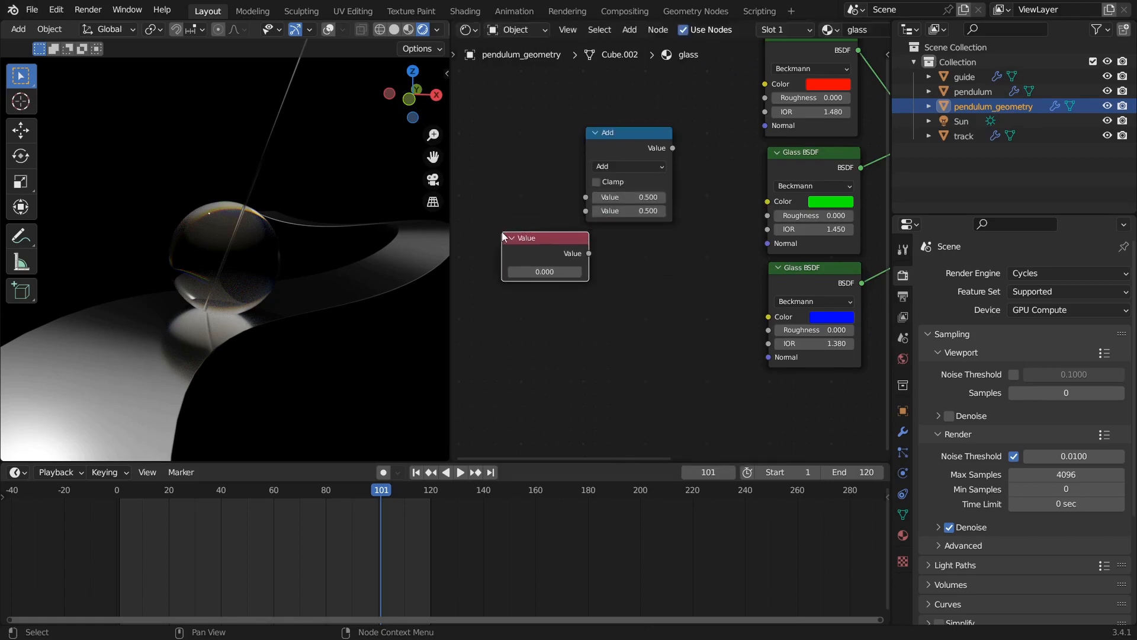
pyautogui.moveTo(589, 253); pyautogui.dragTo(773, 229)
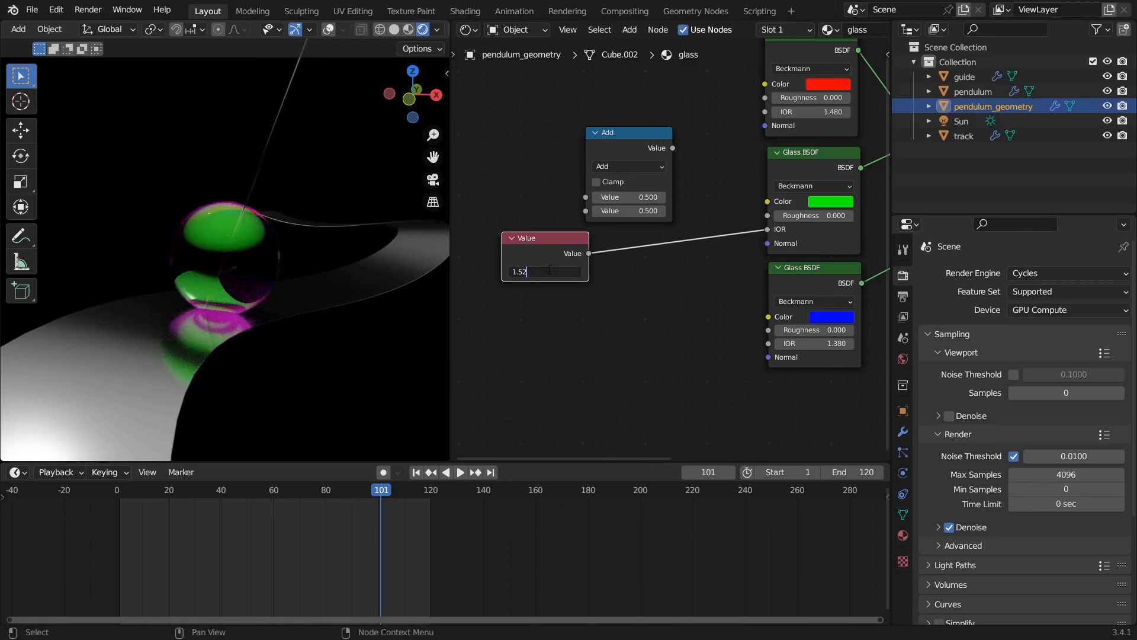
pyautogui.press('Return')
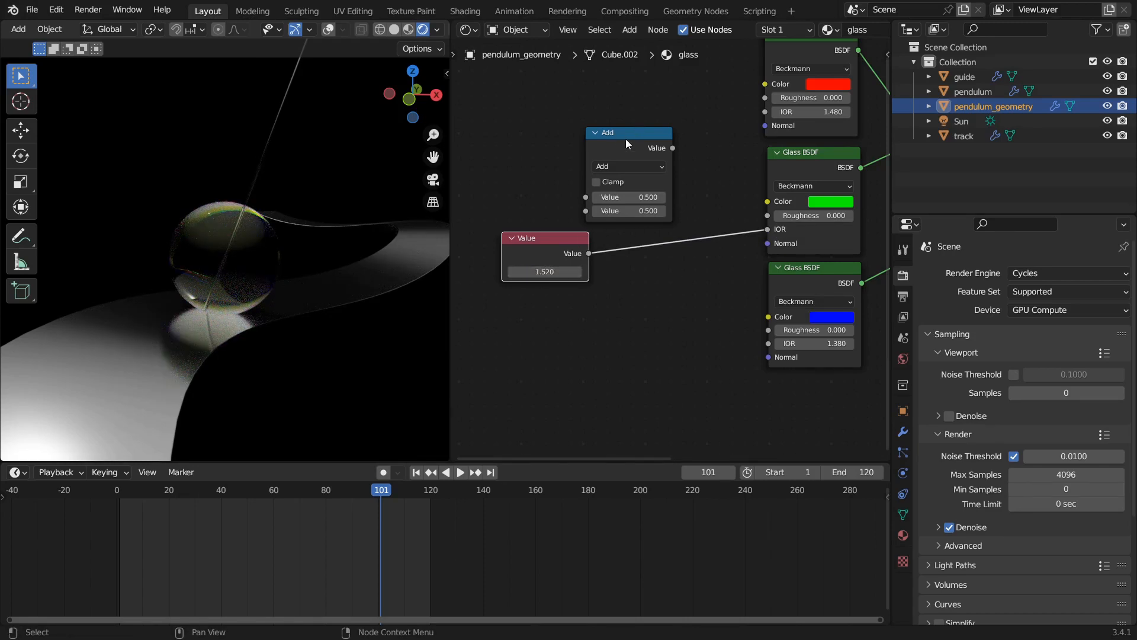
# Step: Feed the Value node through the Add node, with a second value of 0.05, into the red Glass BSDF's IOR
pyautogui.moveTo(614, 148); pyautogui.dragTo(643, 110)
pyautogui.moveTo(587, 252); pyautogui.dragTo(614, 160)
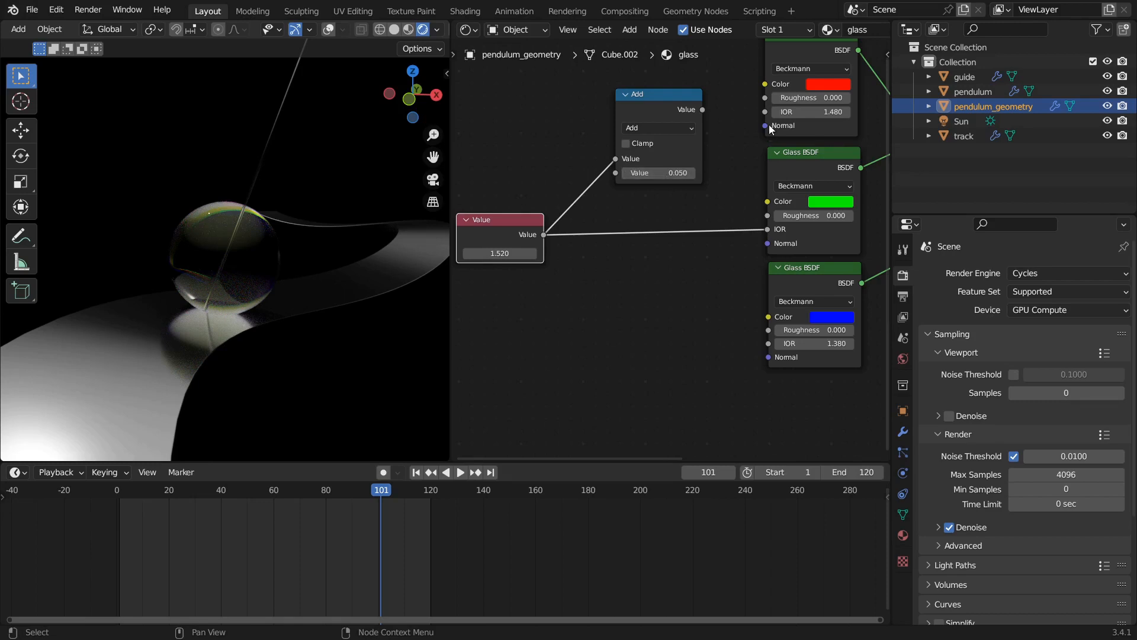
pyautogui.moveTo(709, 110); pyautogui.dragTo(761, 113)
# Step: Duplicate the Add node as a Subtract node and wire it between the Value node and the blue Glass BSDF's IOR
pyautogui.scroll(-2, 701, 140)
pyautogui.hotkey('shift', 'd')
pyautogui.click(646, 263)
pyautogui.click(640, 288)
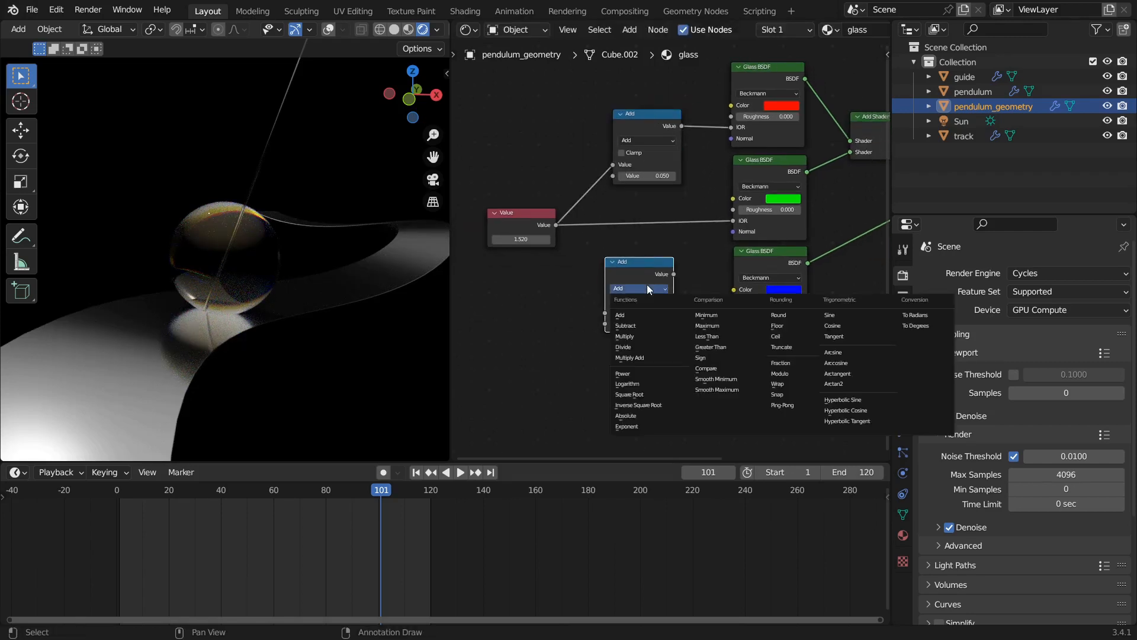
pyautogui.click(636, 326)
pyautogui.moveTo(556, 225); pyautogui.dragTo(605, 312)
pyautogui.moveTo(674, 274); pyautogui.dragTo(734, 312)
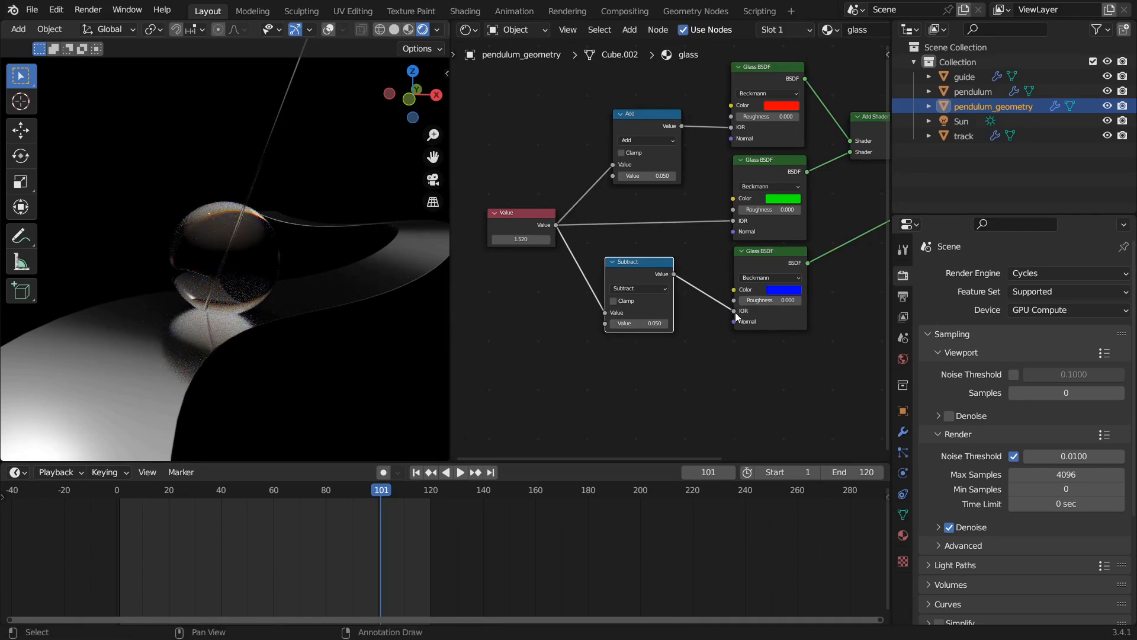
# Step: Duplicate the Value node and connect the copy to the second inputs of the Add and Subtract nodes
pyautogui.moveTo(644, 254); pyautogui.dragTo(701, 215, button='middle')
pyautogui.moveTo(563, 176); pyautogui.dragTo(559, 160)
pyautogui.hotkey('shift', 'd')
pyautogui.click(559, 249)
pyautogui.moveTo(609, 259); pyautogui.dragTo(640, 184)
pyautogui.moveTo(671, 138); pyautogui.dragTo(670, 137)
pyautogui.moveTo(609, 259); pyautogui.dragTo(662, 286)
pyautogui.scroll(1, 655, 303)
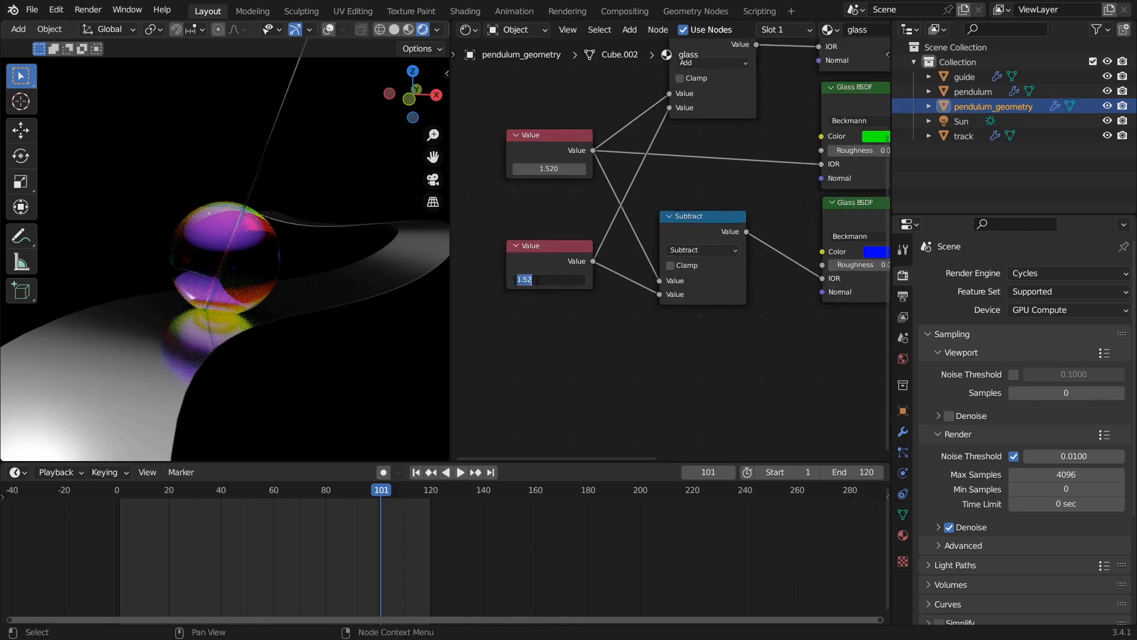
# Step: Try several offsets in the duplicated Value node, including 0.1, and settle on 0.025
pyautogui.click(537, 280)
pyautogui.write('.1')
pyautogui.press('Return')
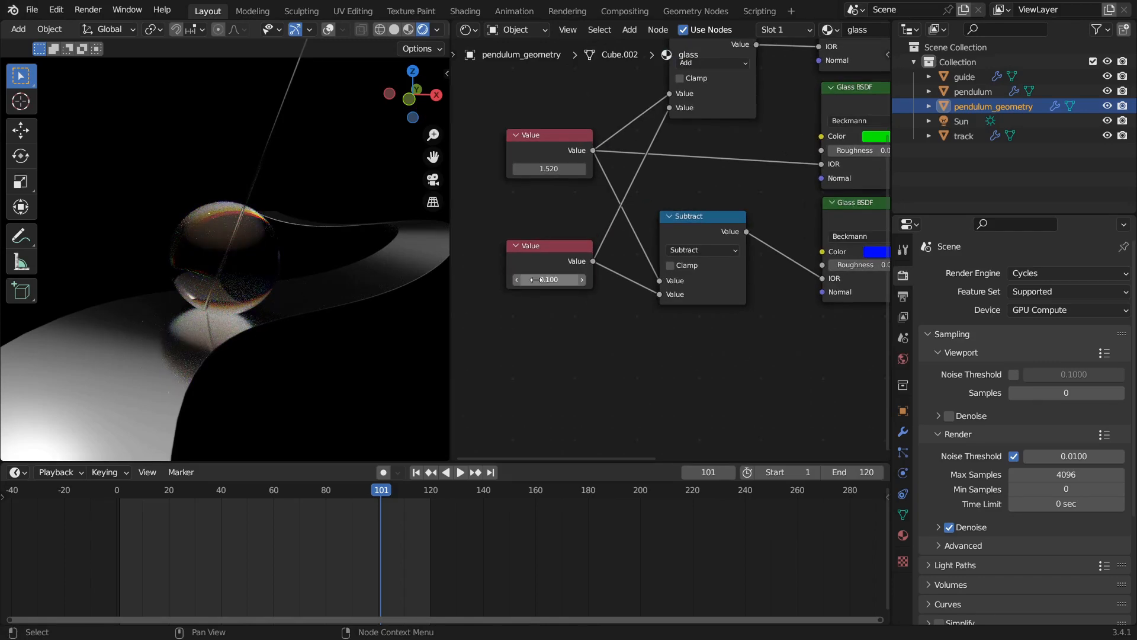
pyautogui.moveTo(536, 280)
pyautogui.mouseDown()
pyautogui.moveTo(569, 280)
pyautogui.moveTo(545, 280)
pyautogui.mouseUp()
pyautogui.click(545, 280)
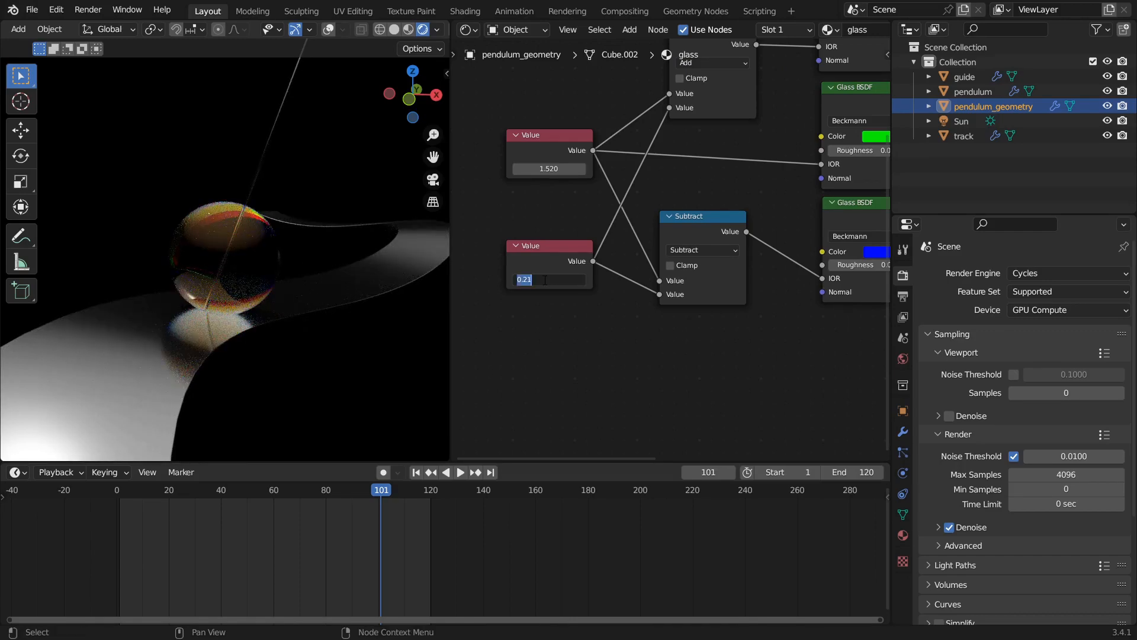
pyautogui.write('0')
pyautogui.press('Return')
pyautogui.write('5')
pyautogui.press('Return')
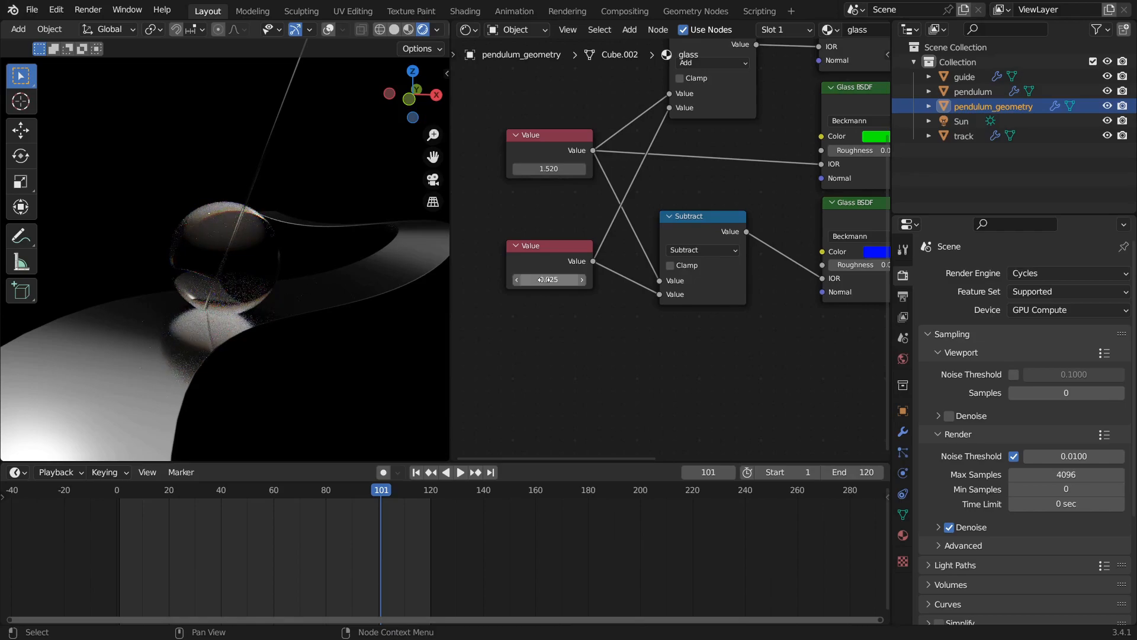
# Step: Play the animation in the rendered viewport and save the file
pyautogui.moveTo(102, 222); pyautogui.dragTo(211, 285, button='middle')
pyautogui.scroll(-7, 197, 258)
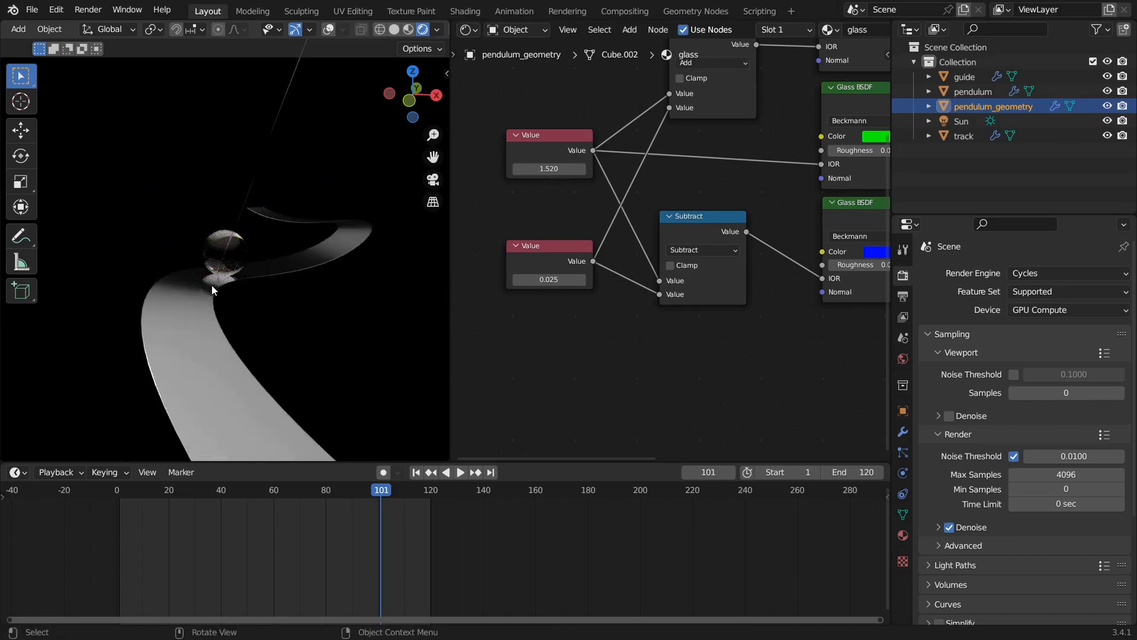
pyautogui.press('space')
pyautogui.hotkey('ctrl', 's')
pyautogui.press('space')
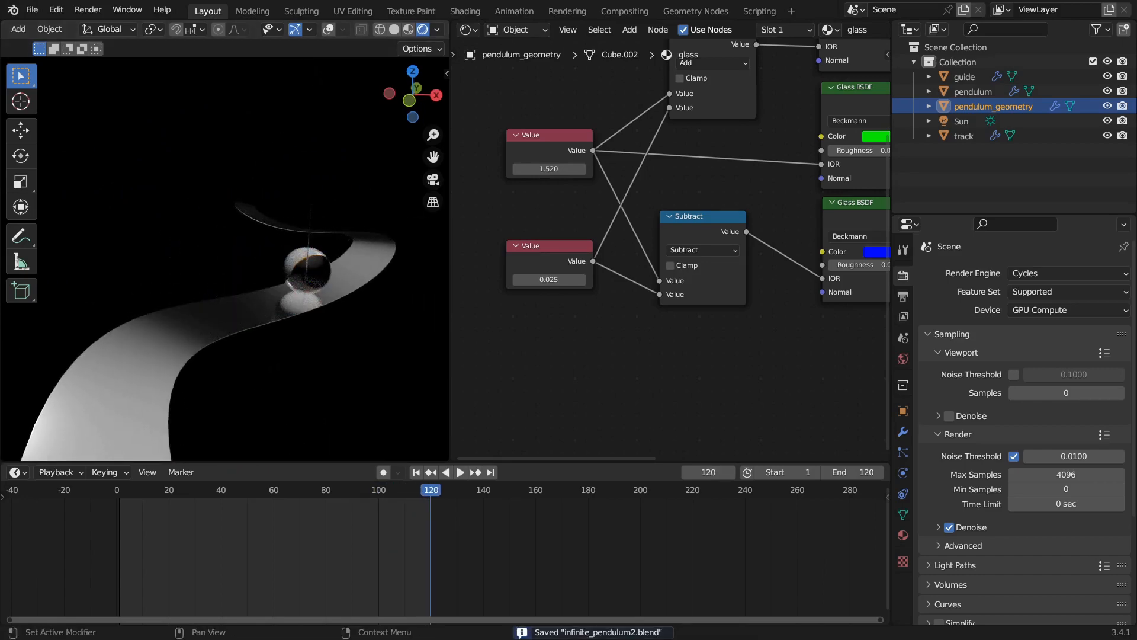
# Step: Switch the 3D viewport to Solid shading and save the file again
pyautogui.moveTo(312, 299)
pyautogui.mouseDown(button='middle')
pyautogui.moveTo(307, 336)
pyautogui.moveTo(164, 290)
pyautogui.moveTo(173, 310)
pyautogui.moveTo(243, 310)
pyautogui.moveTo(249, 252)
pyautogui.moveTo(250, 292)
pyautogui.moveTo(327, 311)
pyautogui.mouseUp(button='middle')
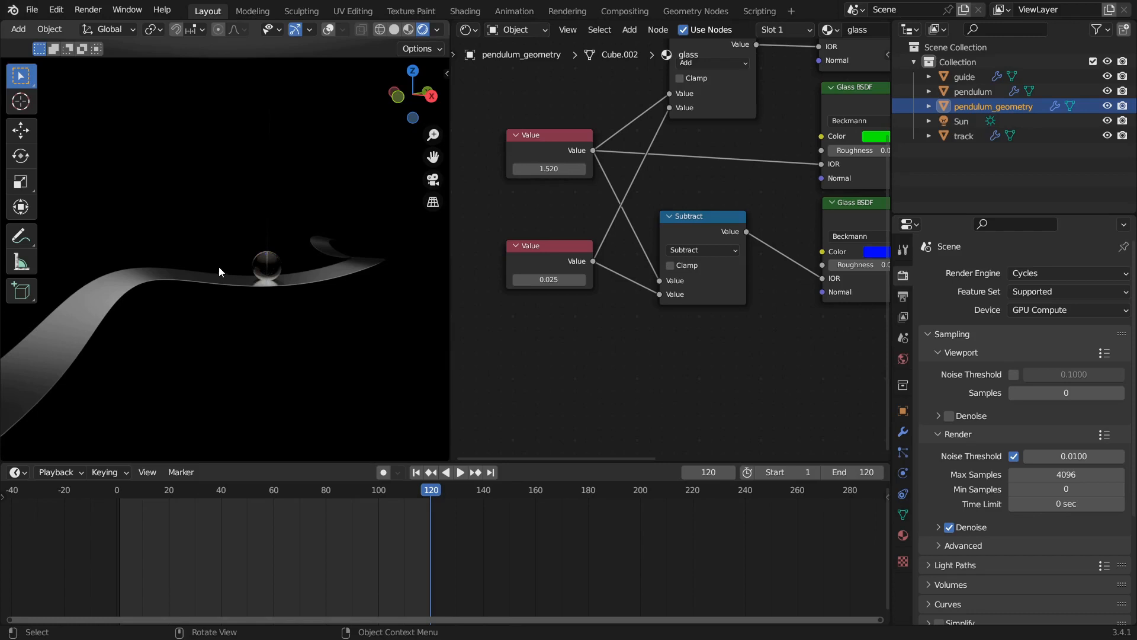
pyautogui.moveTo(251, 273); pyautogui.dragTo(278, 286, button='middle')
pyautogui.press('z')
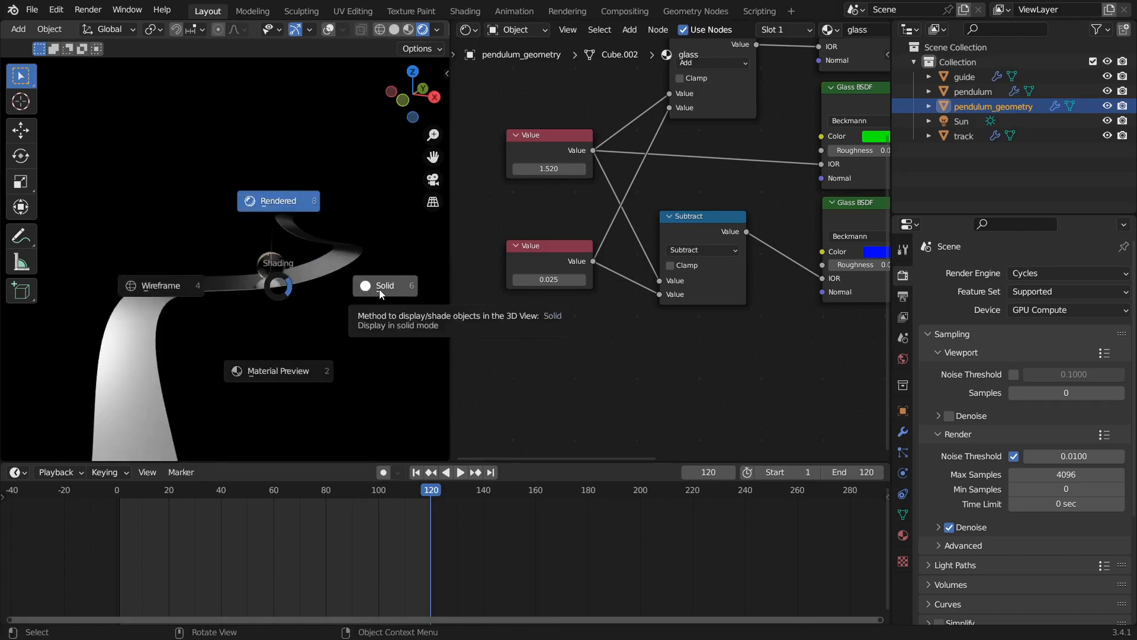
pyautogui.click(374, 289)
pyautogui.moveTo(357, 291); pyautogui.dragTo(270, 306, button='middle')
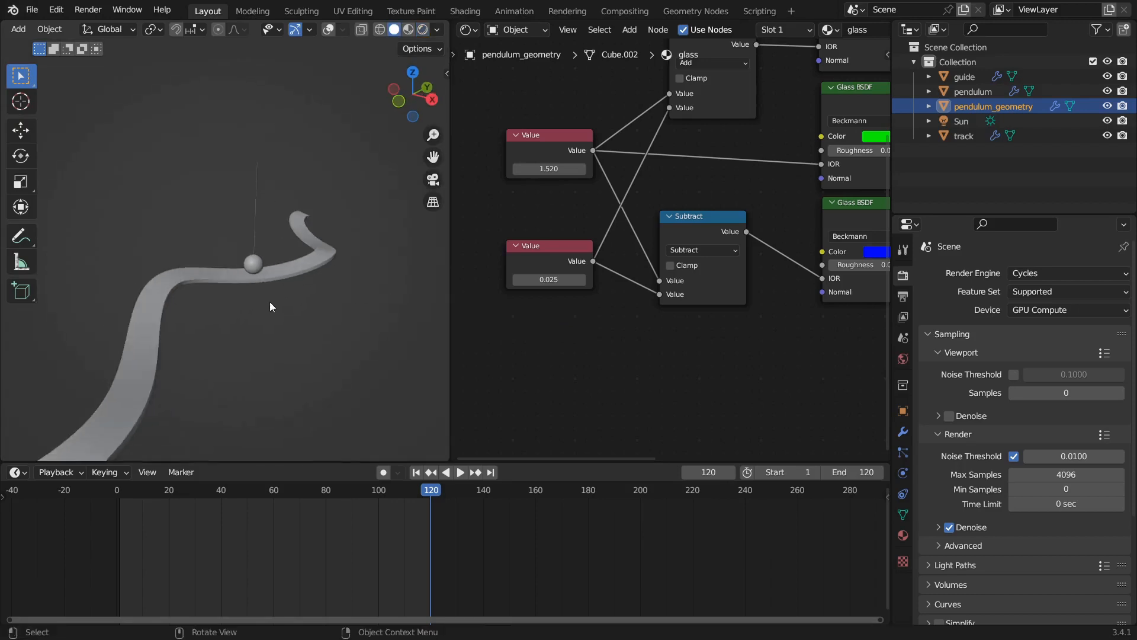
pyautogui.hotkey('ctrl', 's')
# Step: Add a camera to the scene and turn on the viewport overlays
pyautogui.hotkey('shift', 'a')
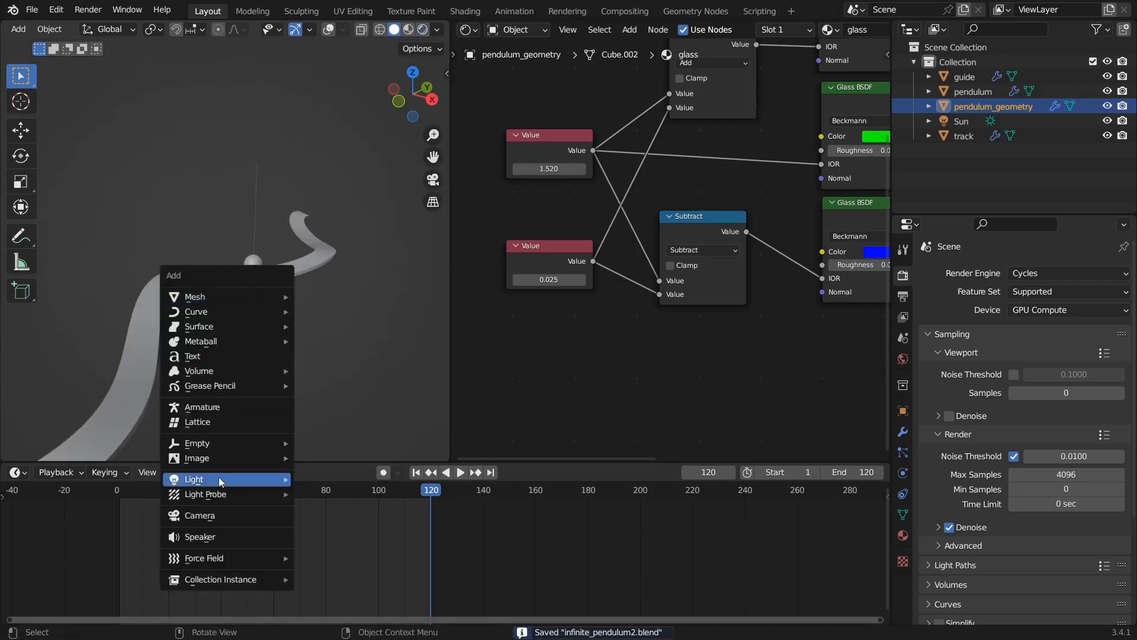
pyautogui.click(215, 516)
pyautogui.moveTo(313, 236); pyautogui.dragTo(338, 231, button='middle')
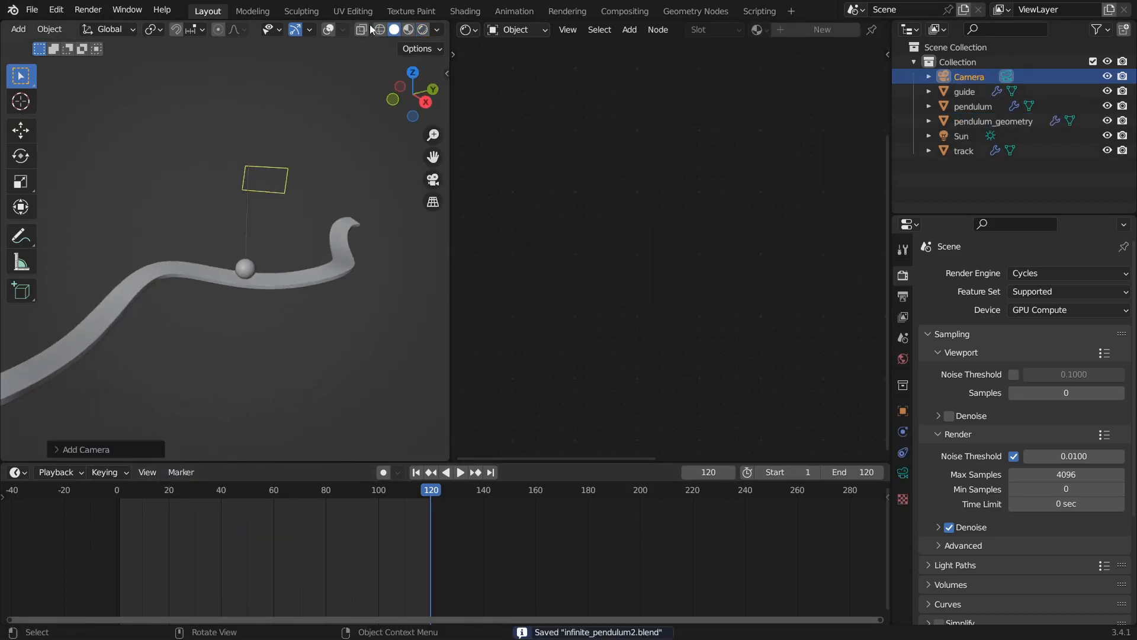
pyautogui.click(326, 32)
pyautogui.keyDown('alt'); pyautogui.moveTo(353, 232); pyautogui.dragTo(261, 314, button='middle'); pyautogui.keyUp('alt')
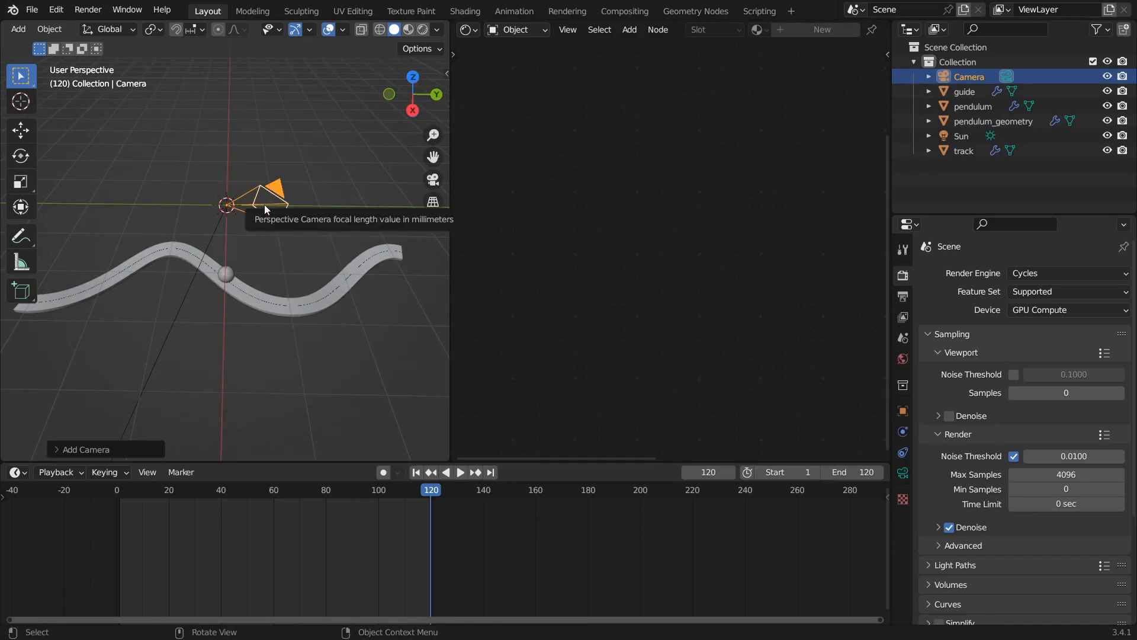
# Step: Clear the camera's rotation and, in right orthographic view, move it about -4.19 m in Y and 0.62 m in Z
pyautogui.hotkey('alt', 'r')
pyautogui.moveTo(266, 207); pyautogui.dragTo(296, 195, button='middle')
pyautogui.keyDown('shift'); pyautogui.moveTo(268, 235); pyautogui.dragTo(317, 235, button='middle'); pyautogui.keyUp('shift')
pyautogui.press('g')
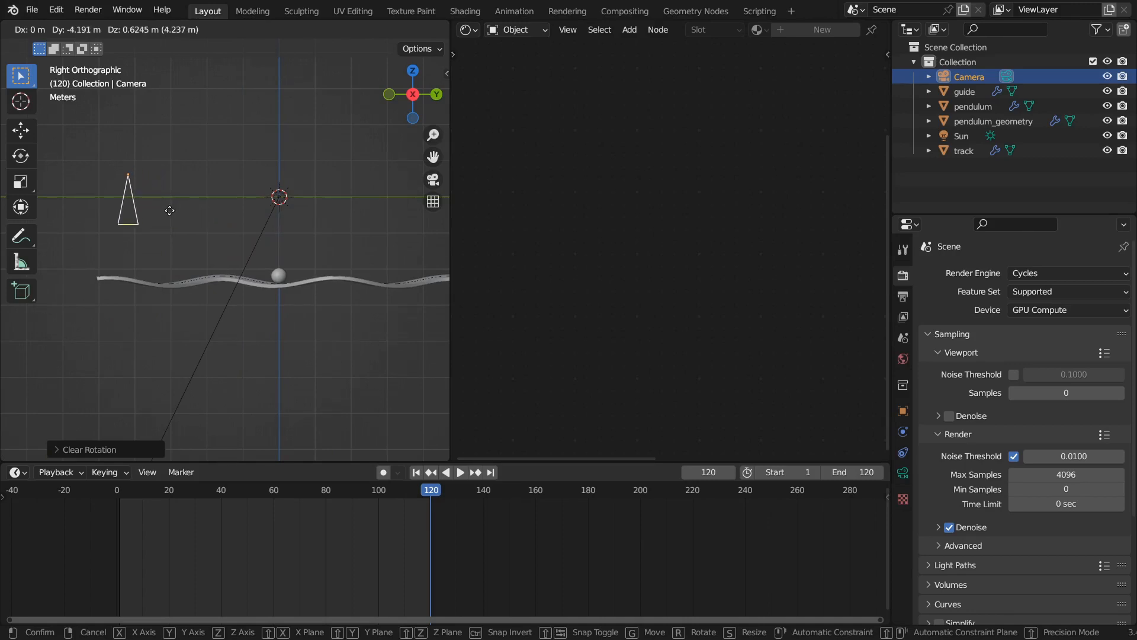
pyautogui.click(169, 211)
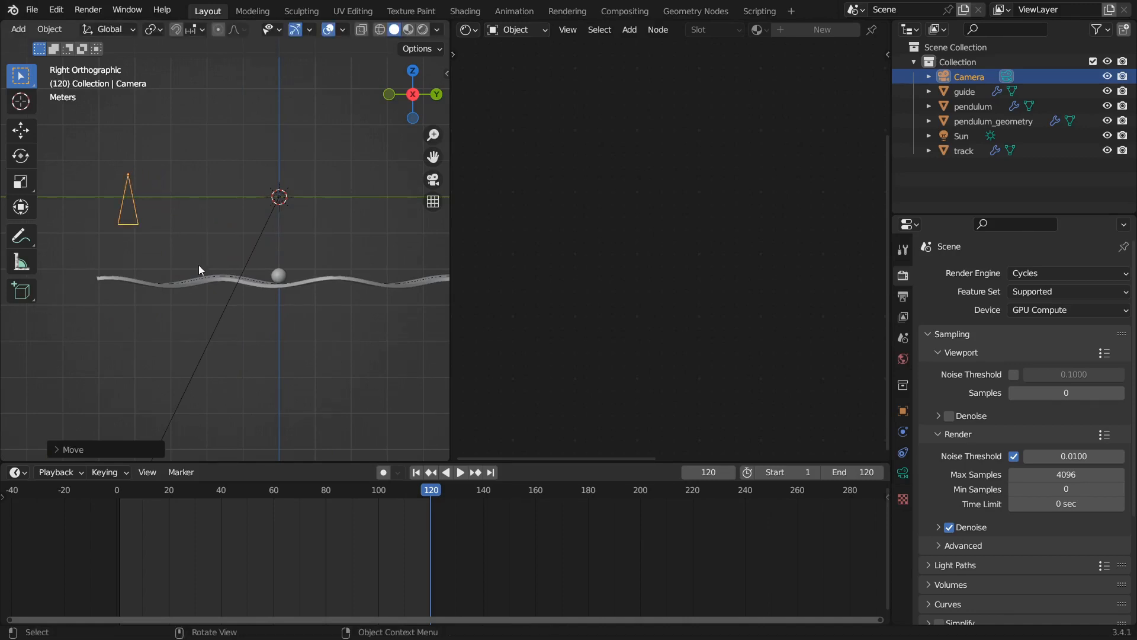
# Step: Rotate the camera about -55° toward the ball and play the animation through the camera view
pyautogui.press('r')
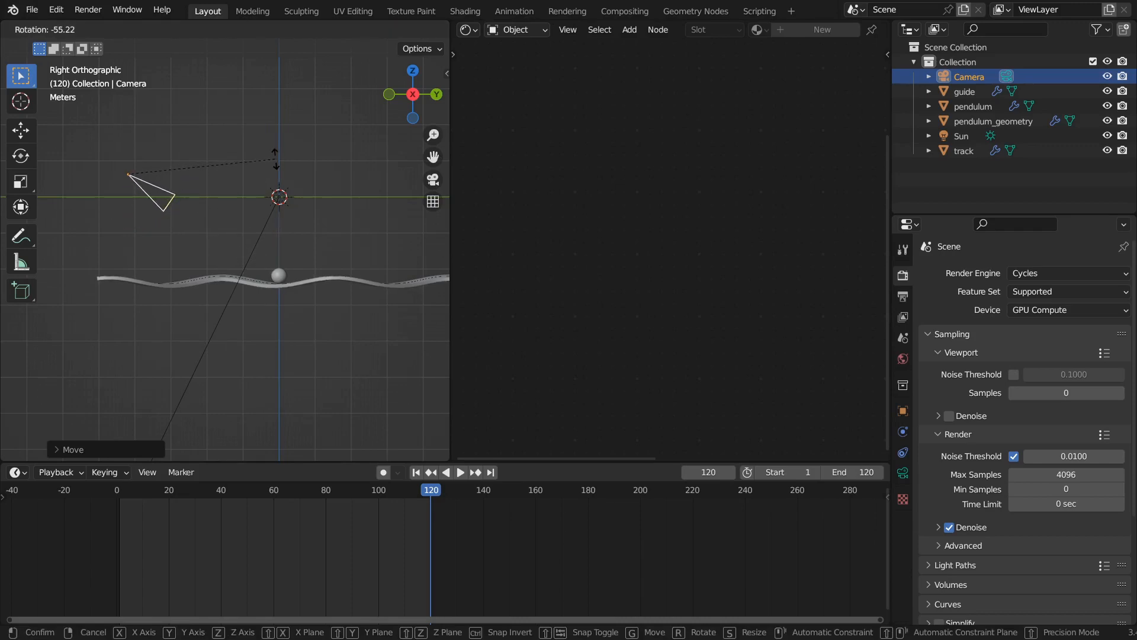
pyautogui.click(275, 159)
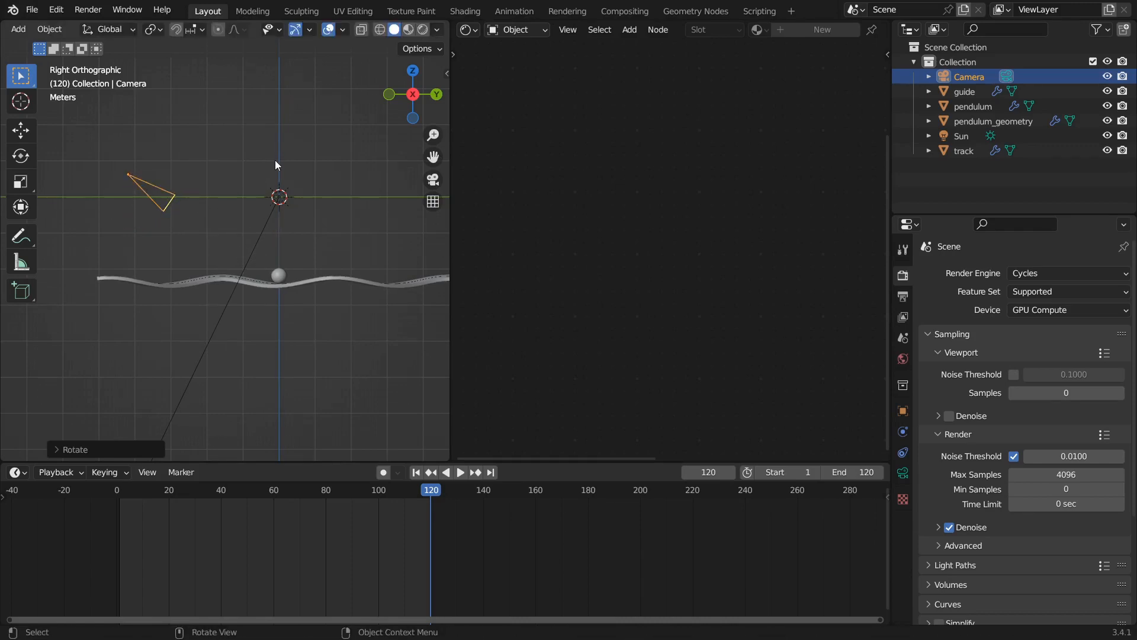
pyautogui.press('KP_0')
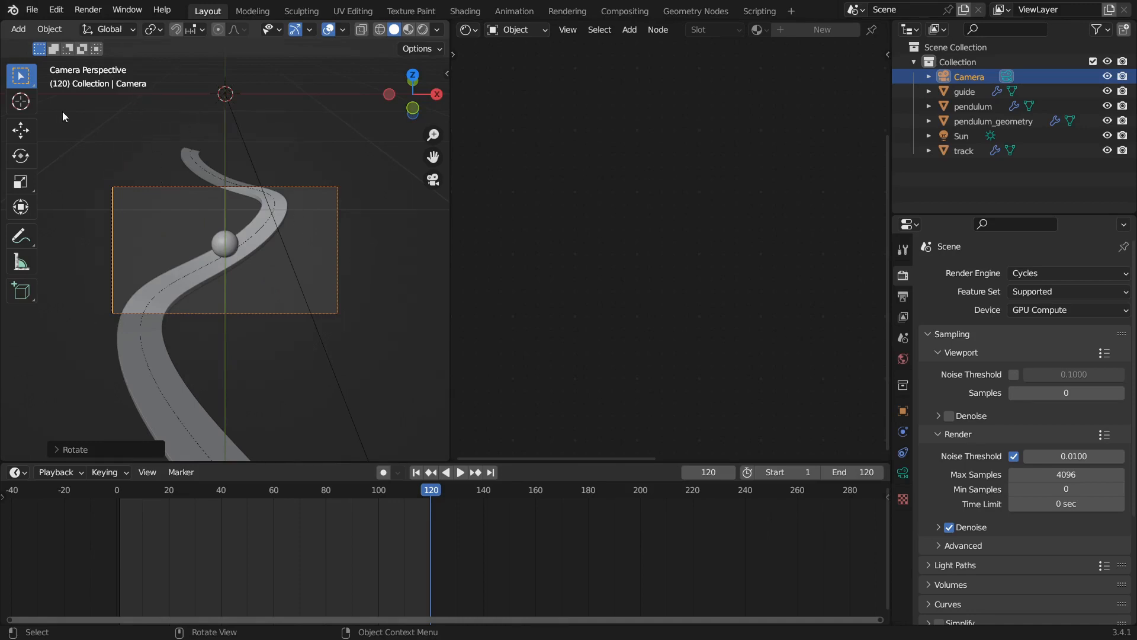
pyautogui.scroll(3, 26, 50)
pyautogui.scroll(8, 26, 30)
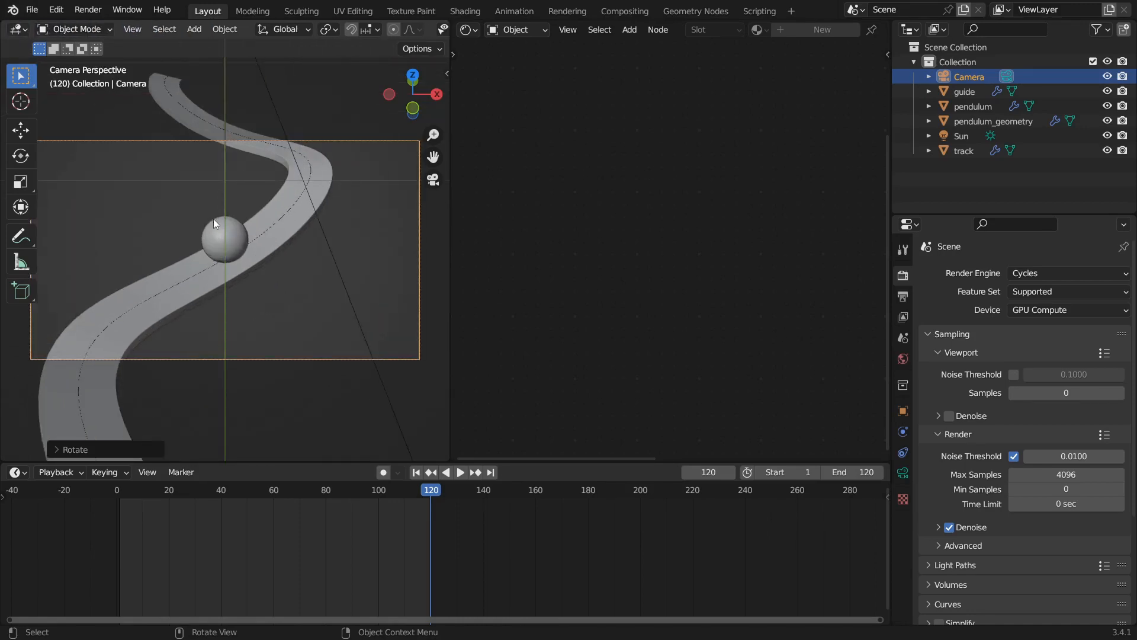
pyautogui.scroll(-2, 262, 283)
pyautogui.press('space')
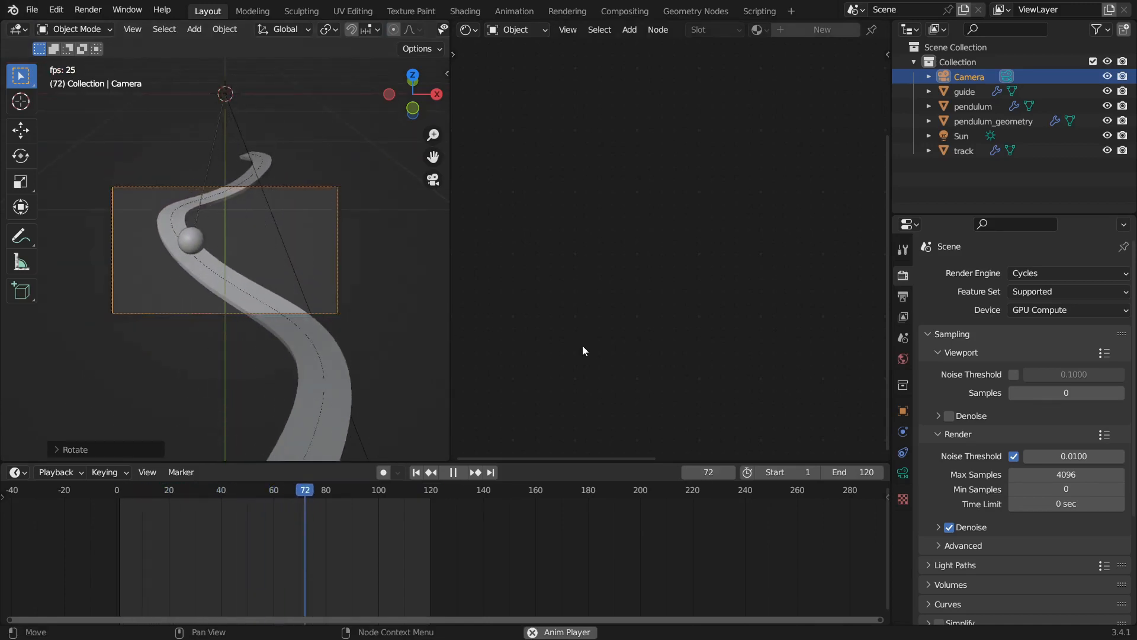
# Step: Set the camera's lens type to Orthographic
pyautogui.click(903, 473)
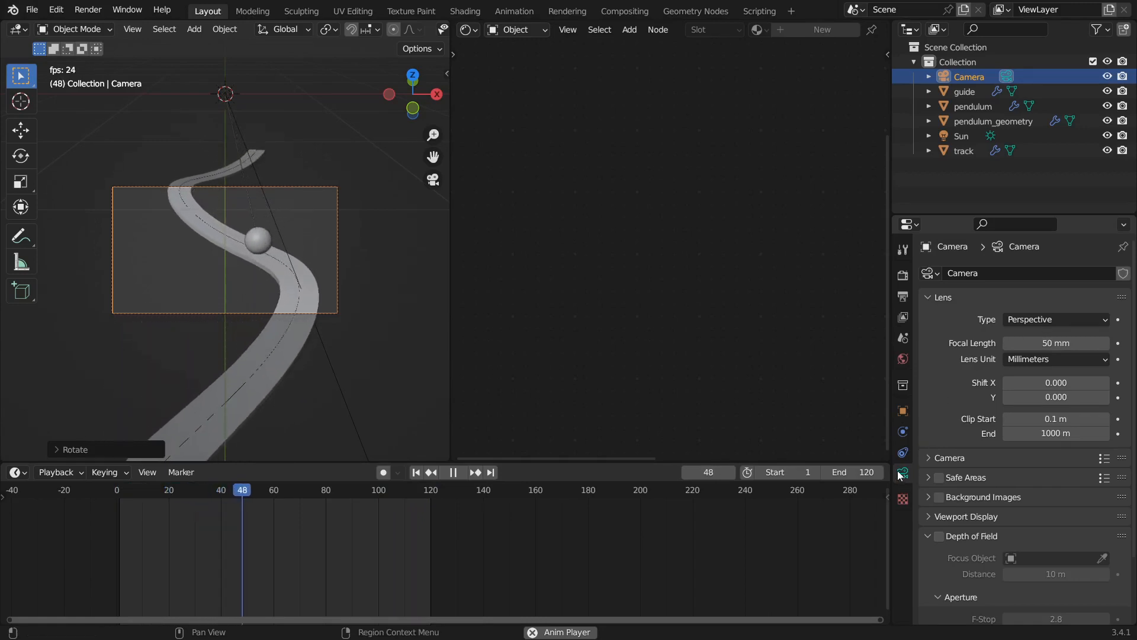
pyautogui.click(1038, 319)
pyautogui.click(1035, 352)
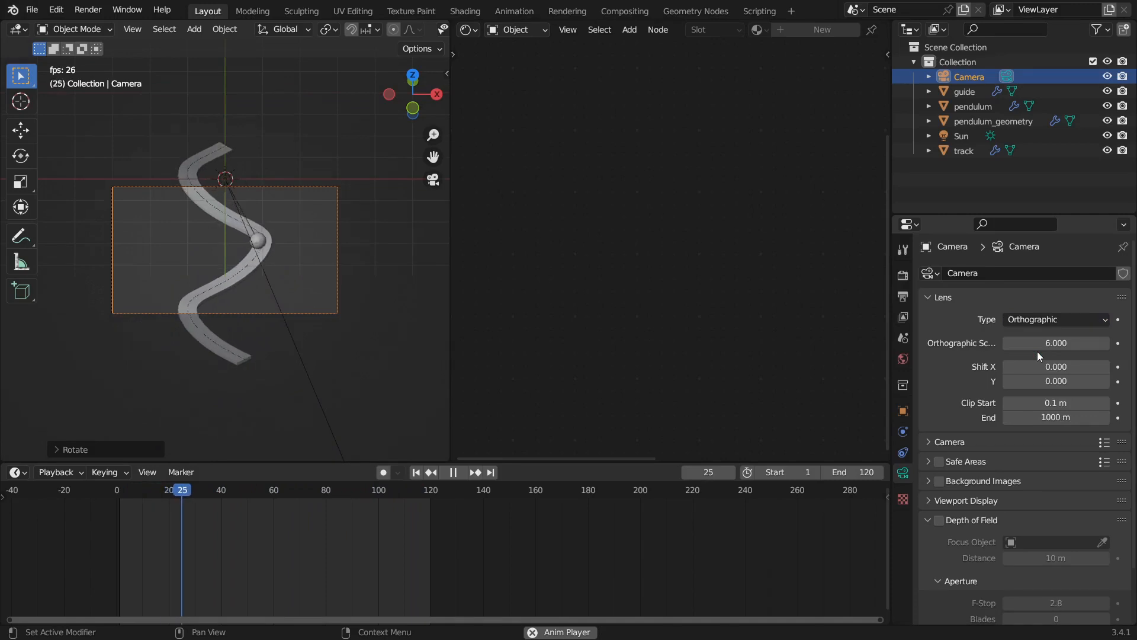
# Step: Set the render output resolution to a square 1920 × 1920 px
pyautogui.scroll(3, 269, 311)
pyautogui.scroll(2, 269, 310)
pyautogui.scroll(-2, 269, 310)
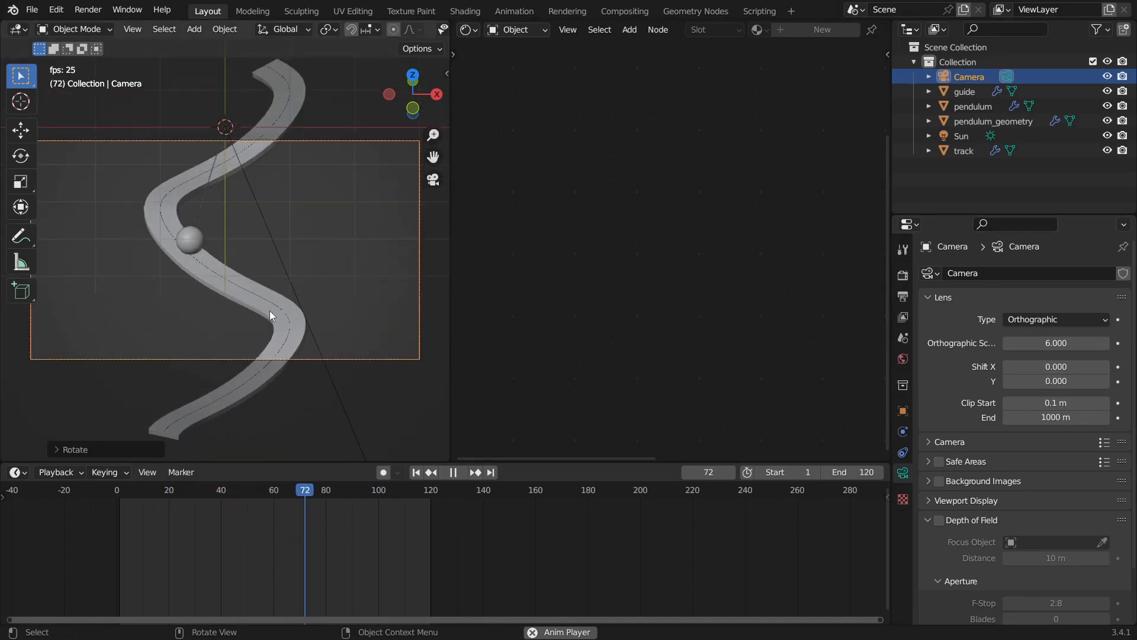
pyautogui.click(902, 276)
pyautogui.click(903, 295)
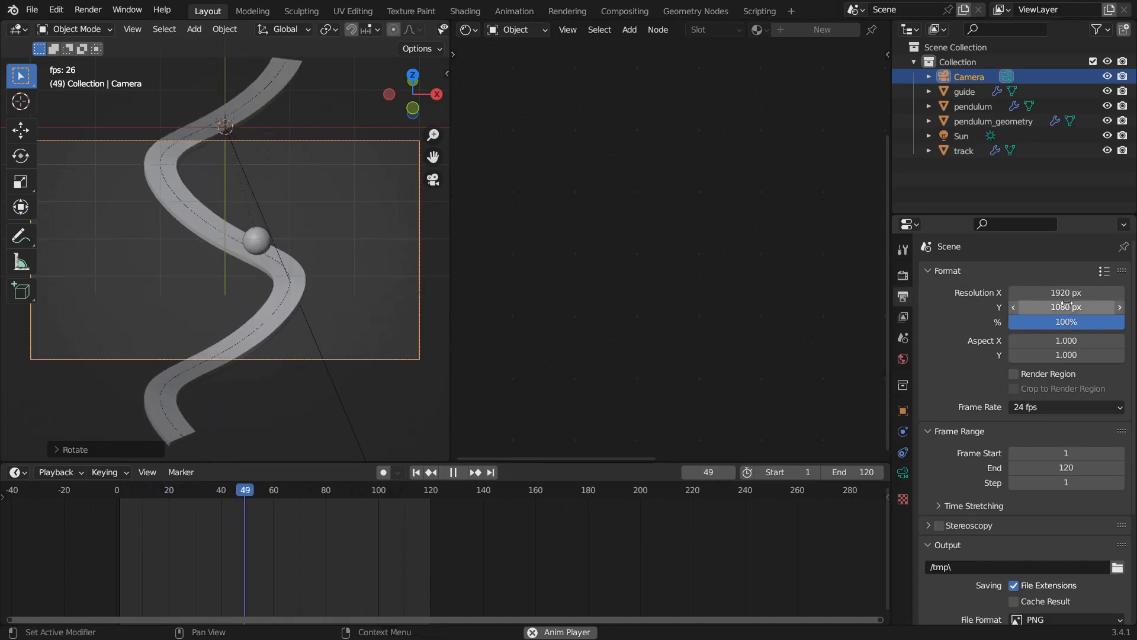
pyautogui.moveTo(1060, 292); pyautogui.dragTo(1060, 307)
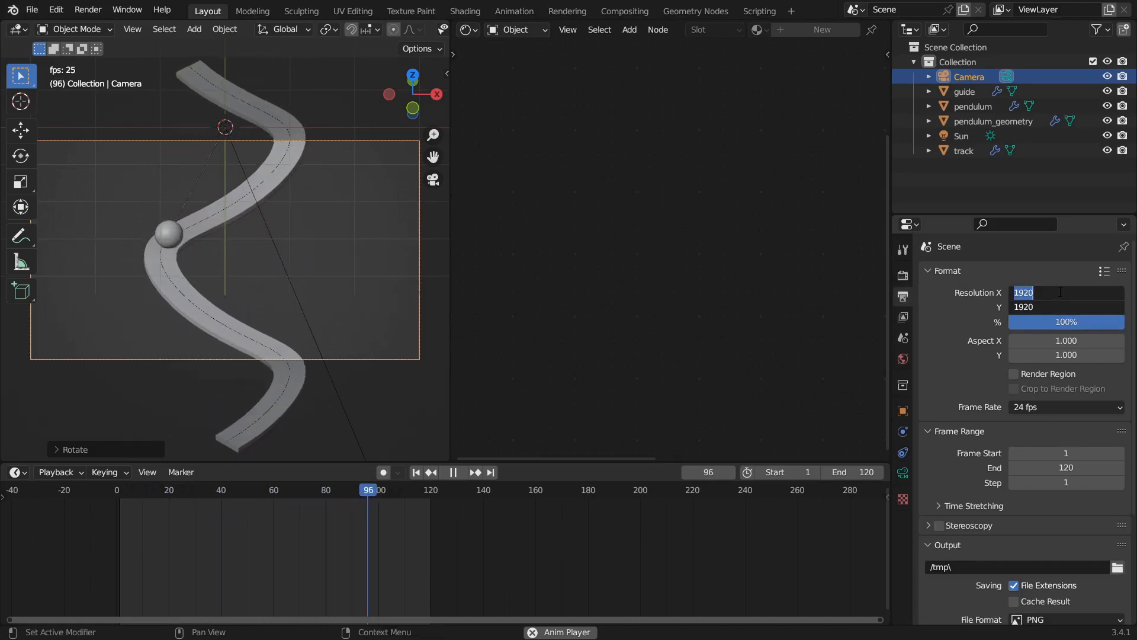
pyautogui.write('1920')
pyautogui.press('Return')
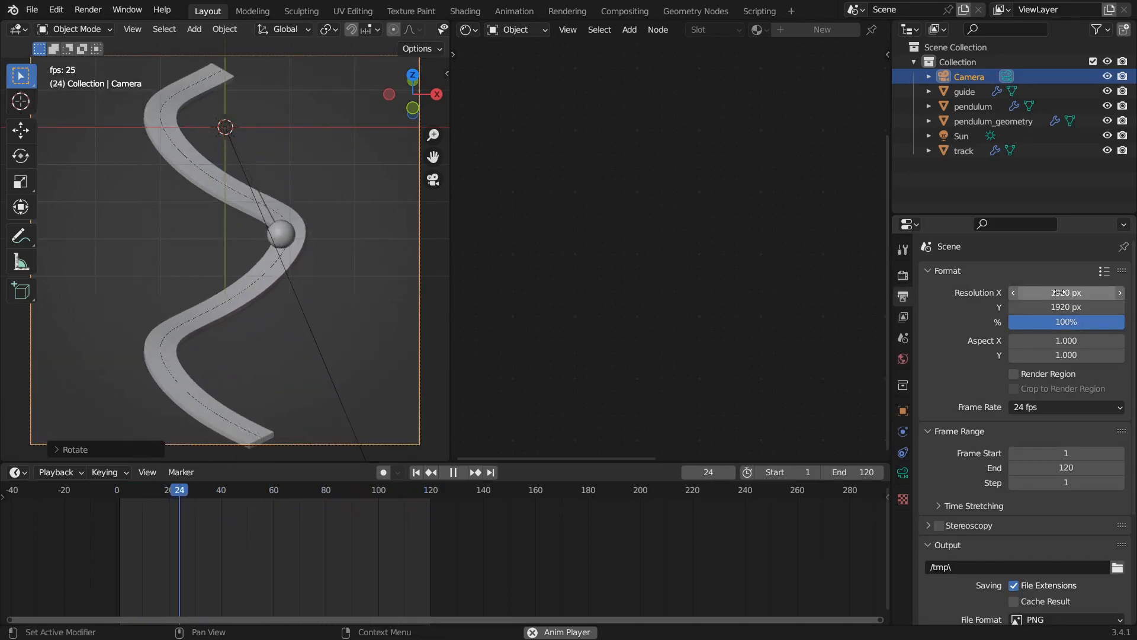
pyautogui.click(903, 472)
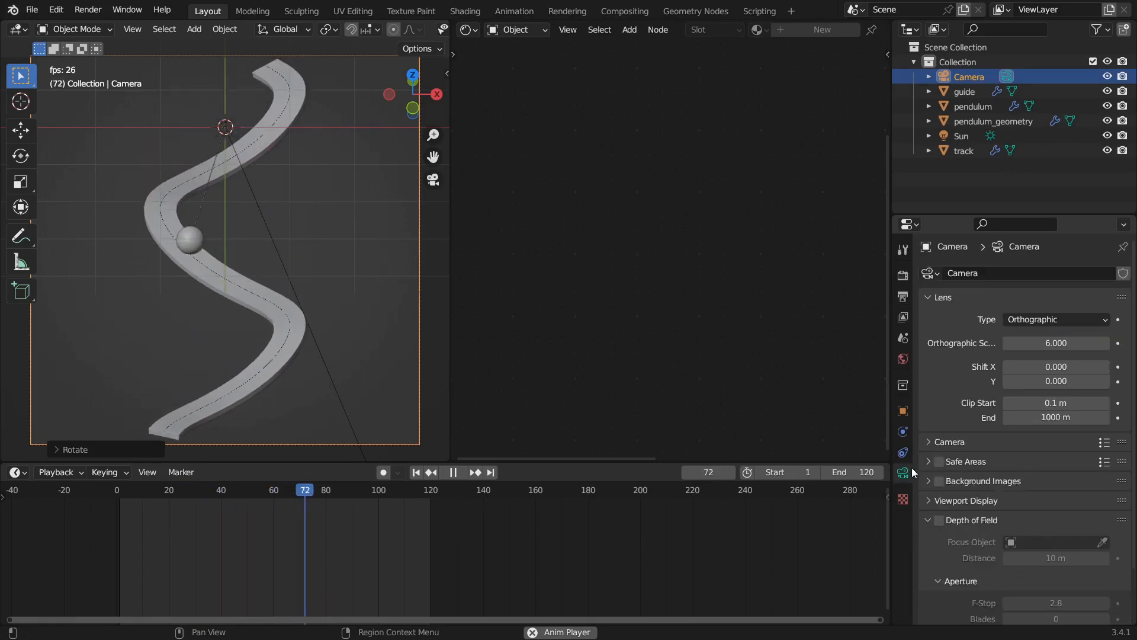
pyautogui.click(903, 296)
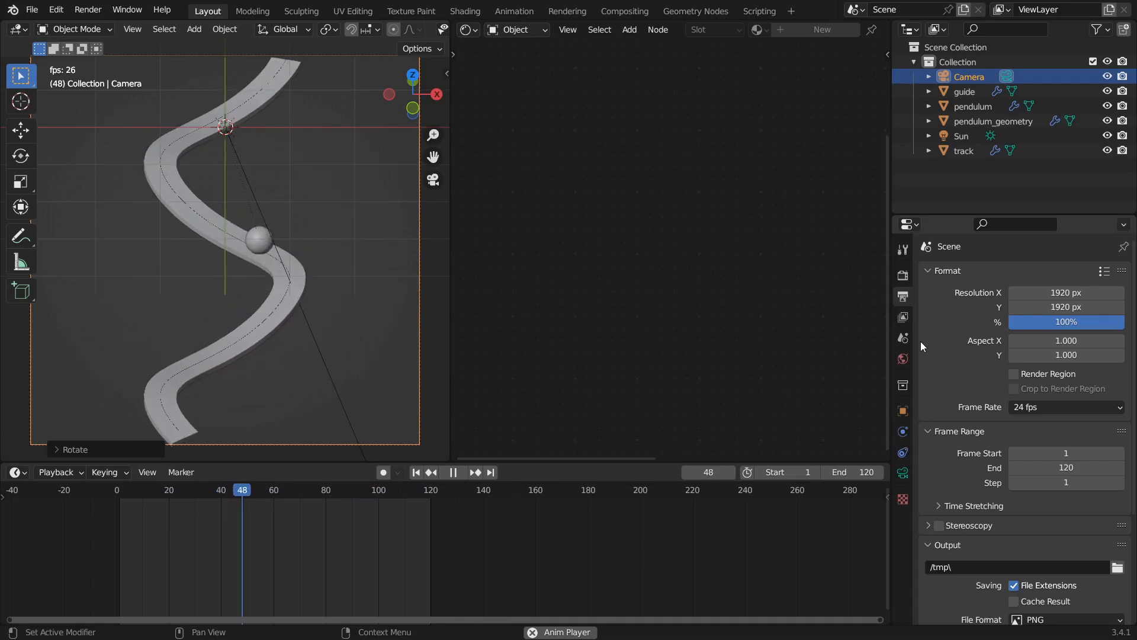
pyautogui.click(1043, 292)
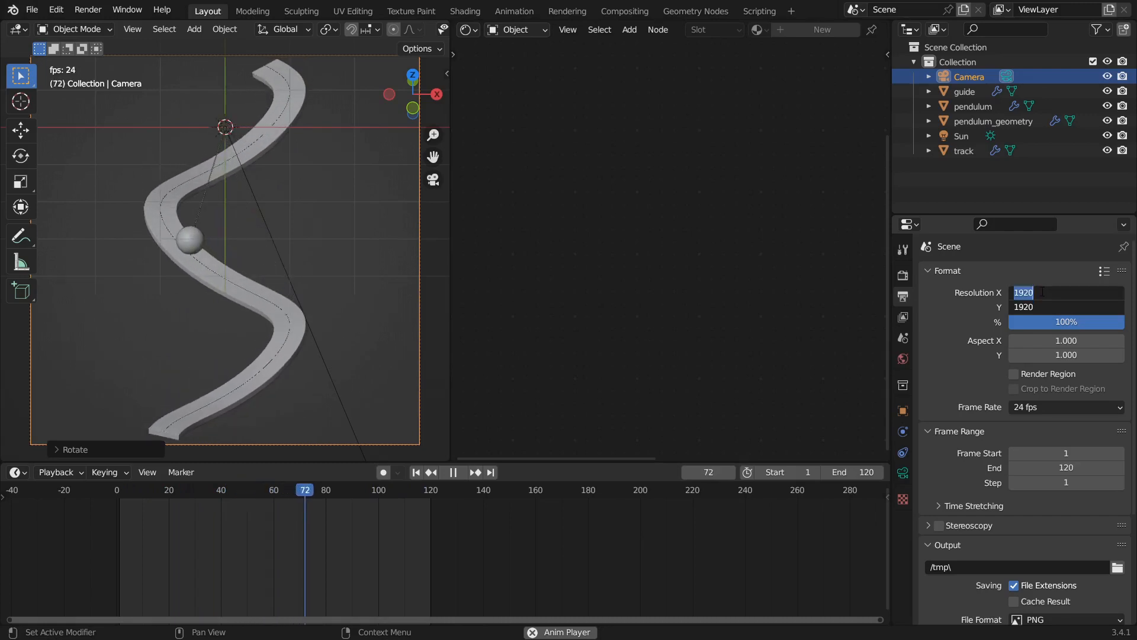
pyautogui.write('1920')
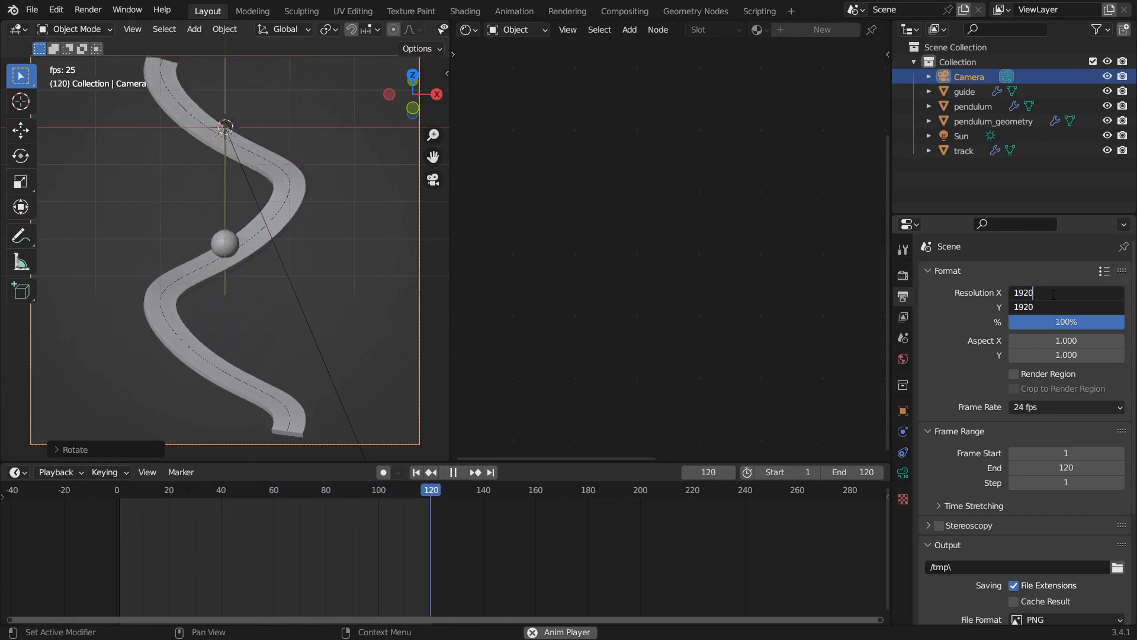
pyautogui.press('Return')
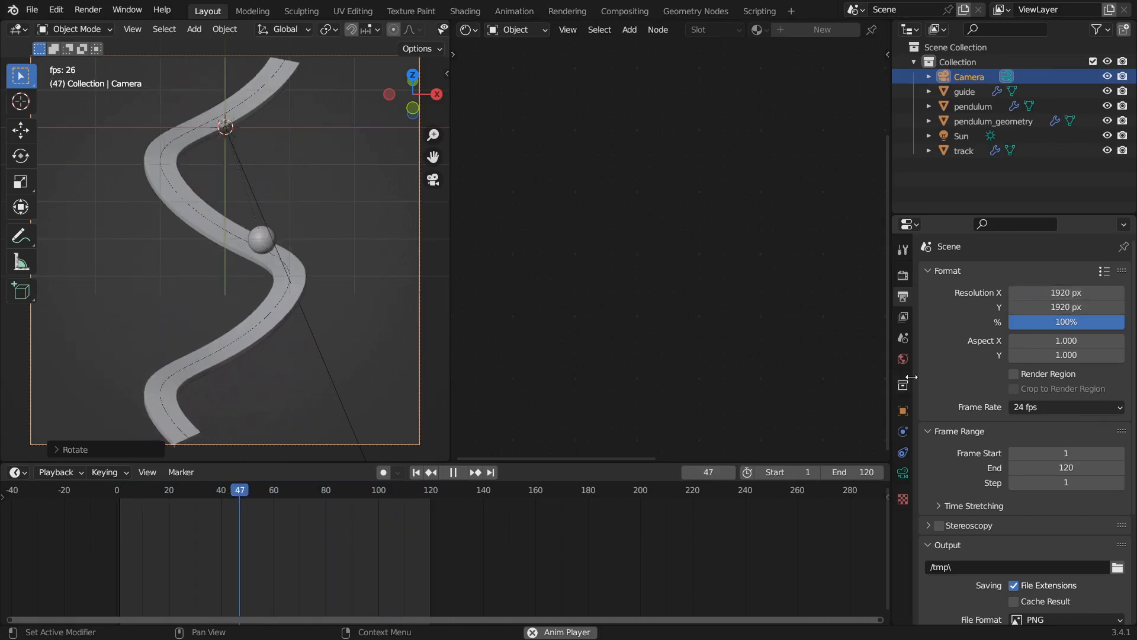
# Step: Reduce the camera's orthographic scale to 2.940 to frame the ball more tightly, and save the file with playback stopped
pyautogui.click(903, 473)
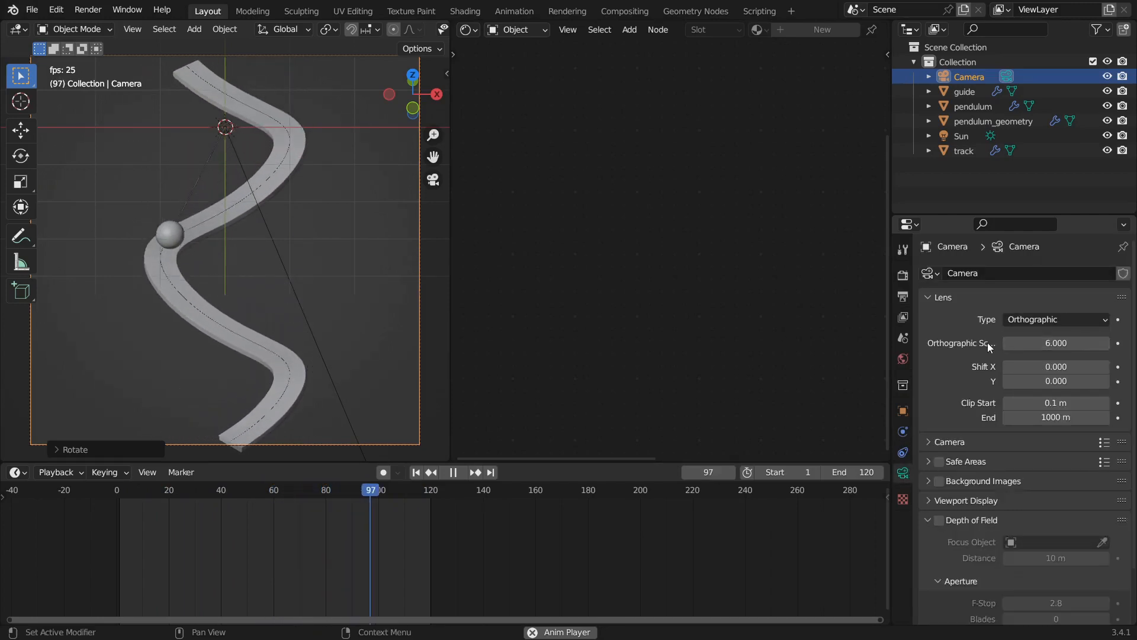
pyautogui.moveTo(1045, 345); pyautogui.dragTo(980, 344)
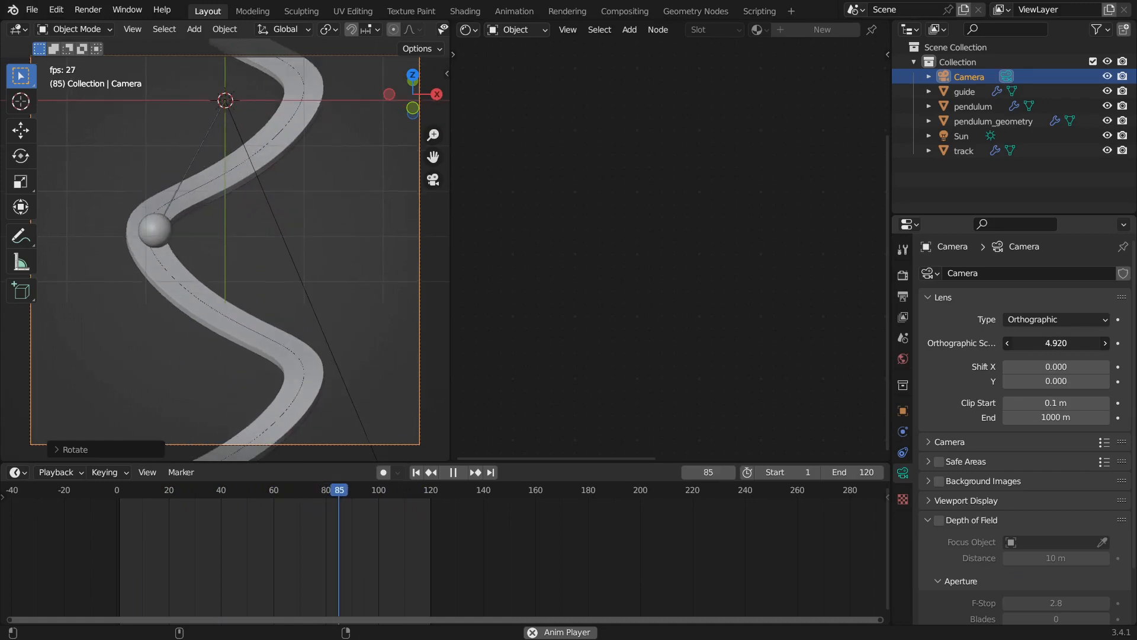
pyautogui.scroll(-4, 275, 283)
pyautogui.scroll(3, 275, 284)
pyautogui.scroll(-2, 275, 283)
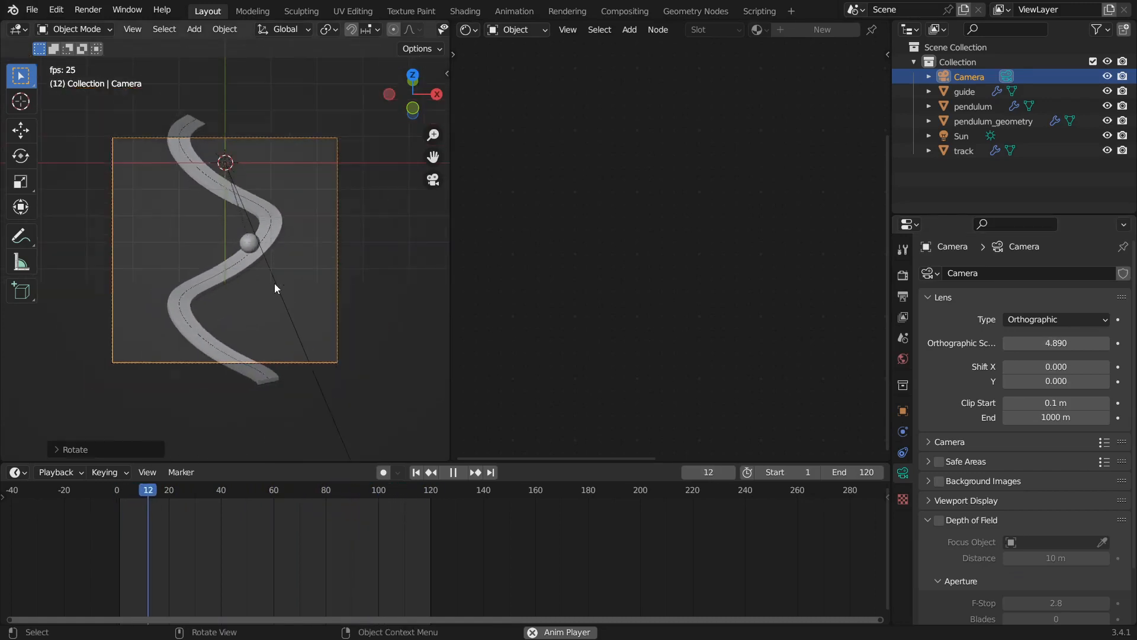
pyautogui.moveTo(1048, 343); pyautogui.dragTo(931, 343)
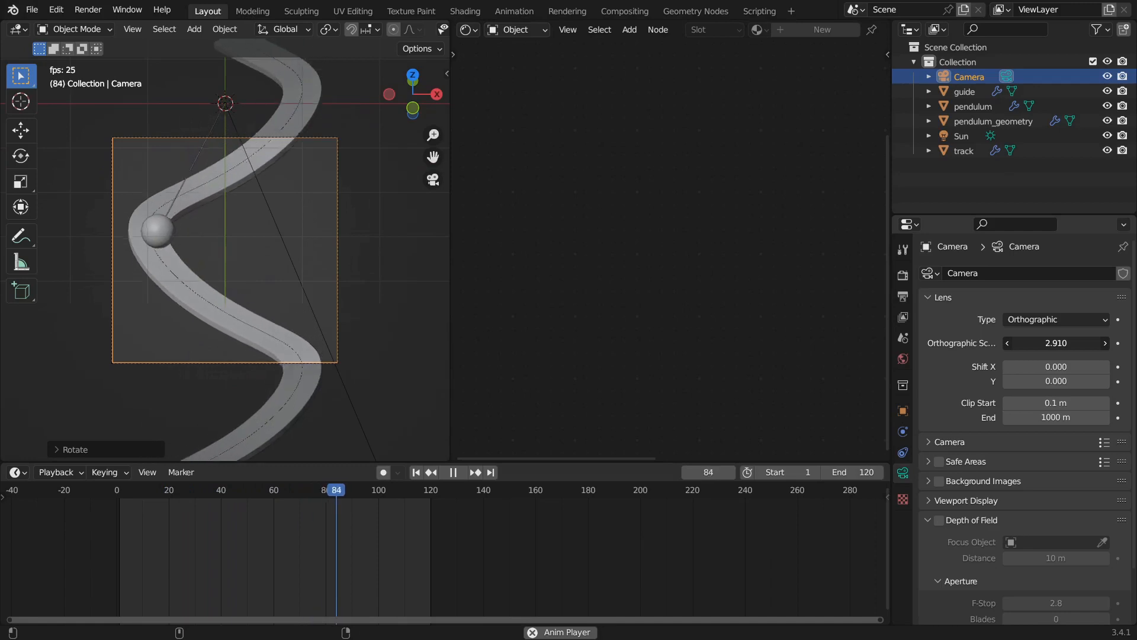
pyautogui.moveTo(1056, 343); pyautogui.dragTo(1058, 343)
pyautogui.press('space')
pyautogui.hotkey('ctrl', 's')
# Step: Switch the camera view to rendered shading with overlays hidden, and briefly play the animation up to frame 30
pyautogui.press('z')
pyautogui.click(306, 221)
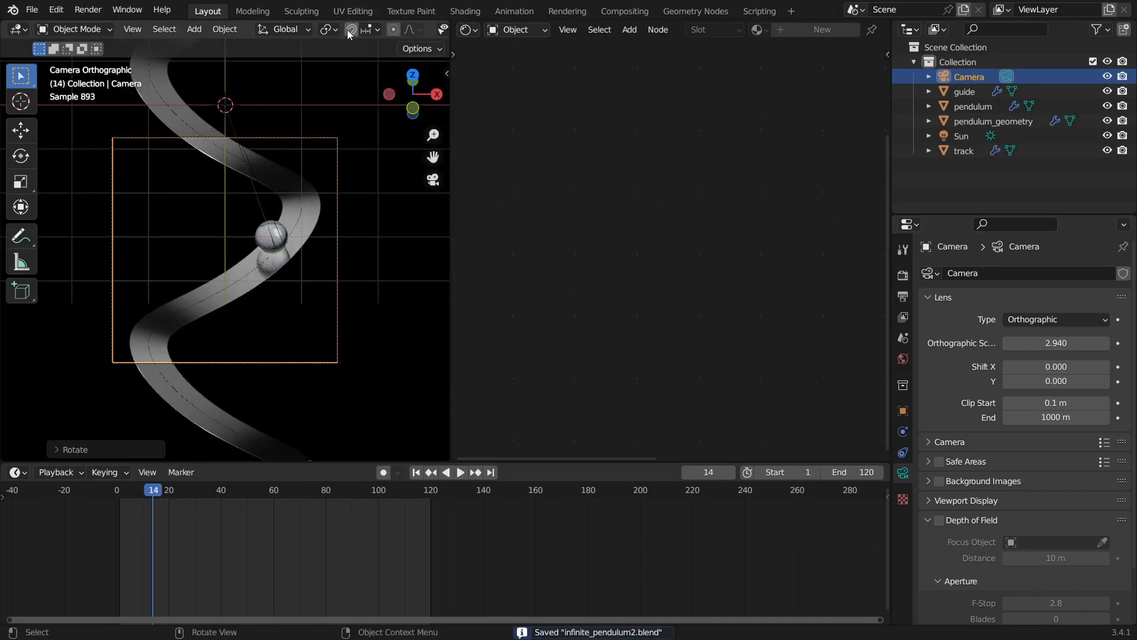
pyautogui.scroll(-6, 320, 33)
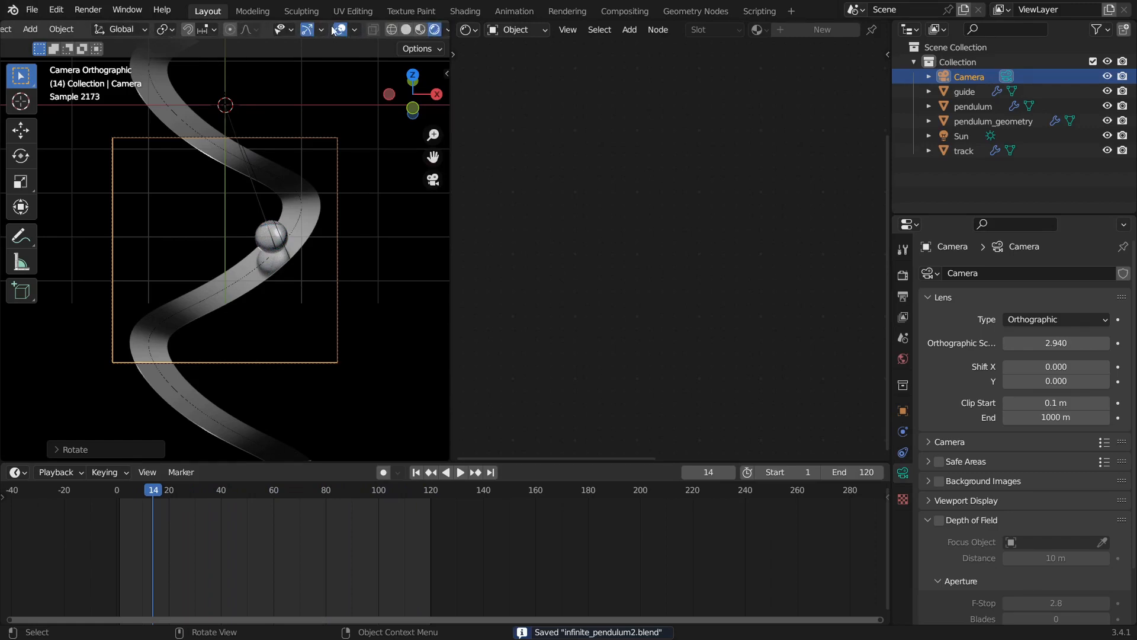
pyautogui.click(340, 30)
pyautogui.press('space')
pyautogui.press('space')
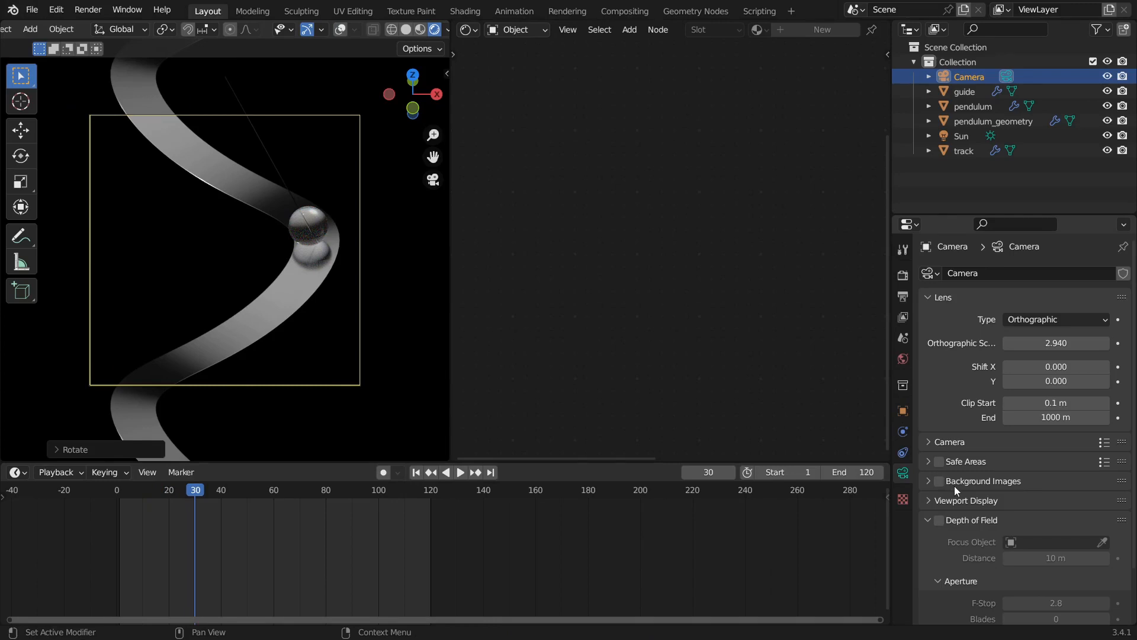
# Step: Enable Render Region in the scene's output format settings
pyautogui.scroll(-3, 966, 491)
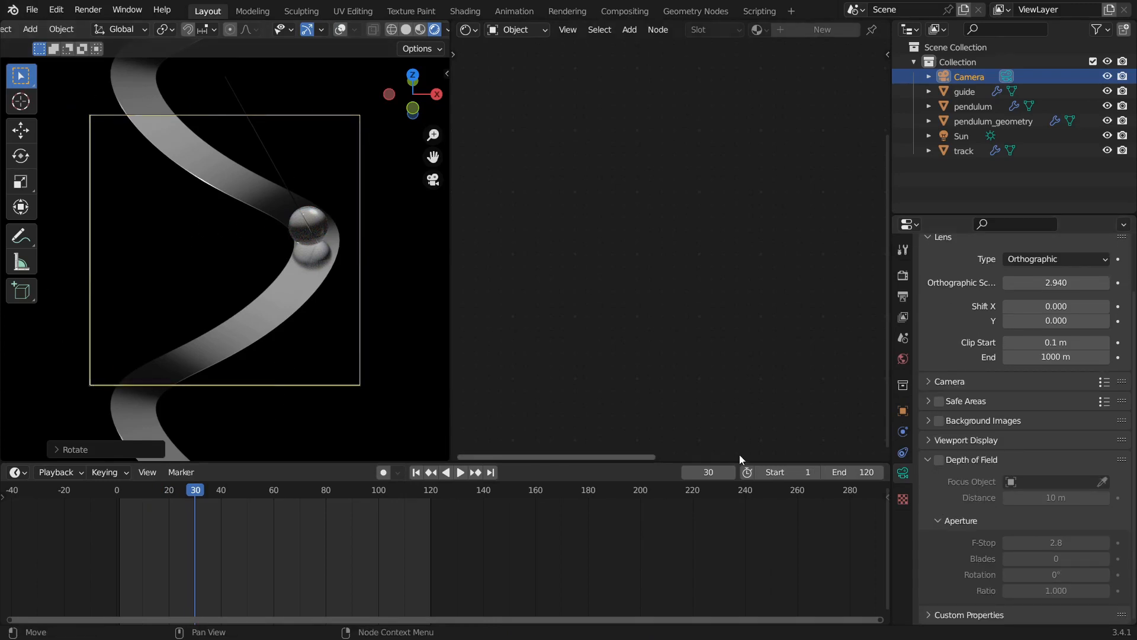
pyautogui.click(904, 297)
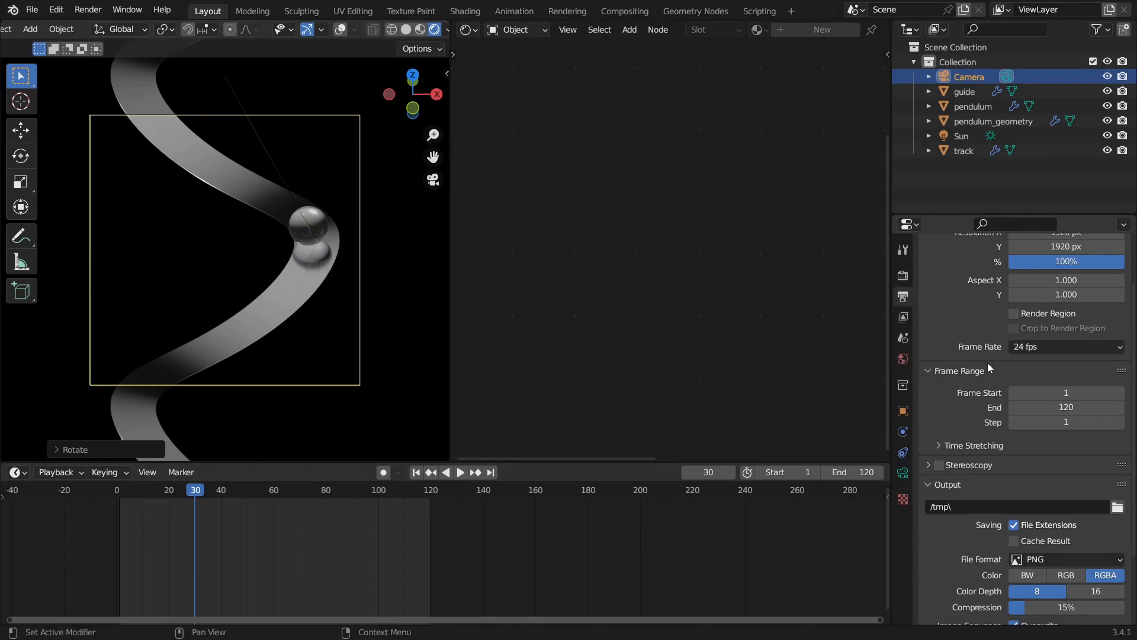
pyautogui.scroll(3, 987, 364)
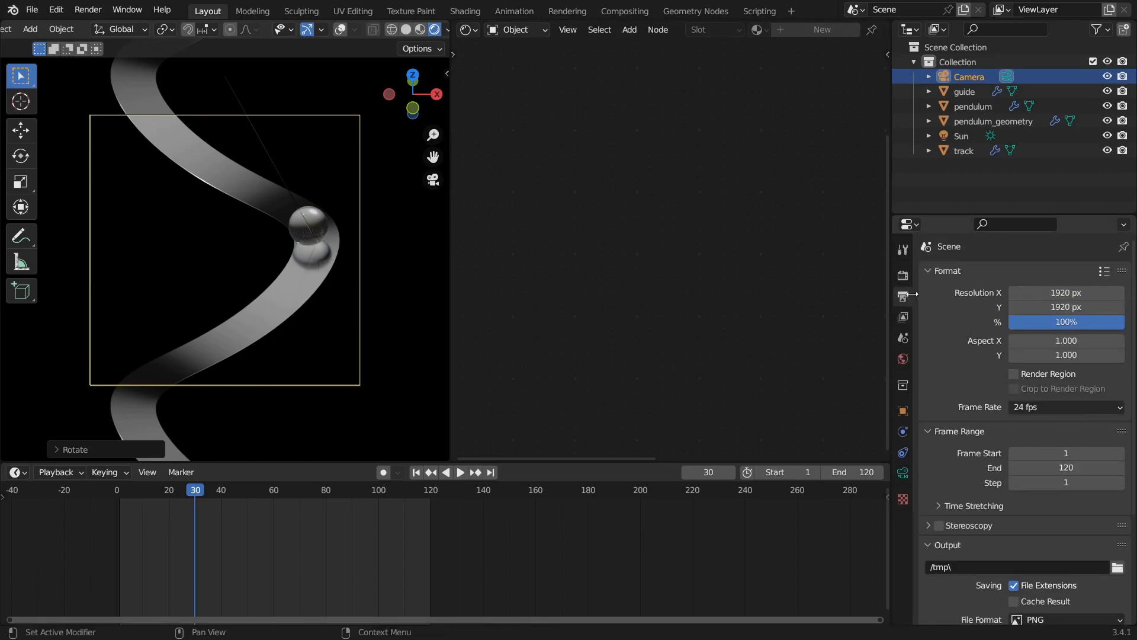
pyautogui.click(1014, 373)
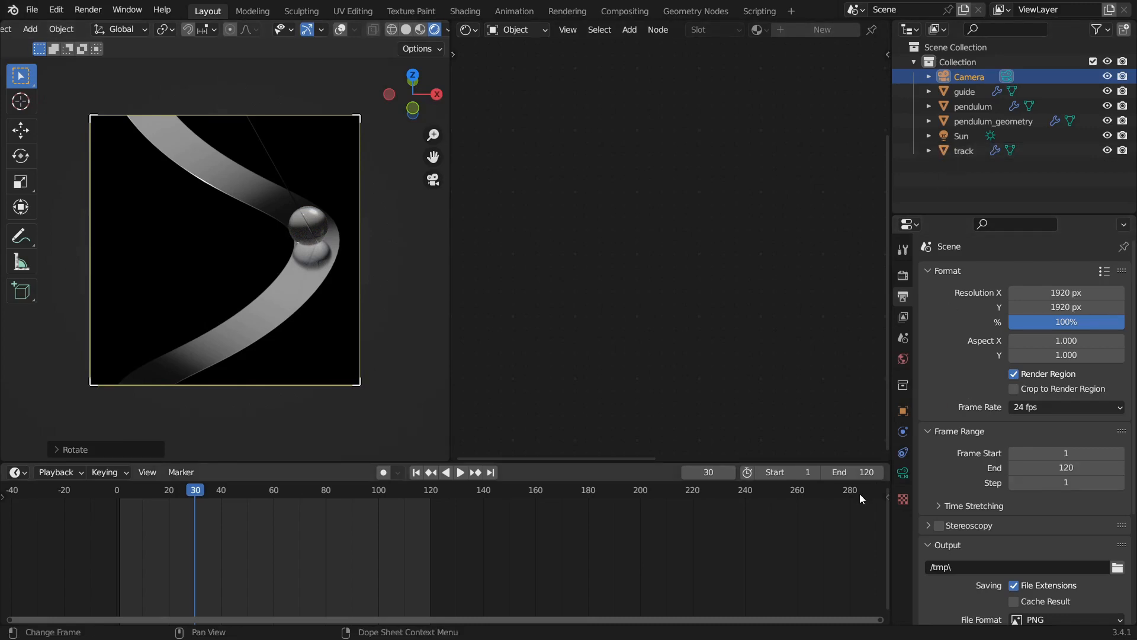
# Step: Set the camera's passepartout opacity to 1.000 in its viewport display settings
pyautogui.click(902, 473)
pyautogui.scroll(-3, 1004, 520)
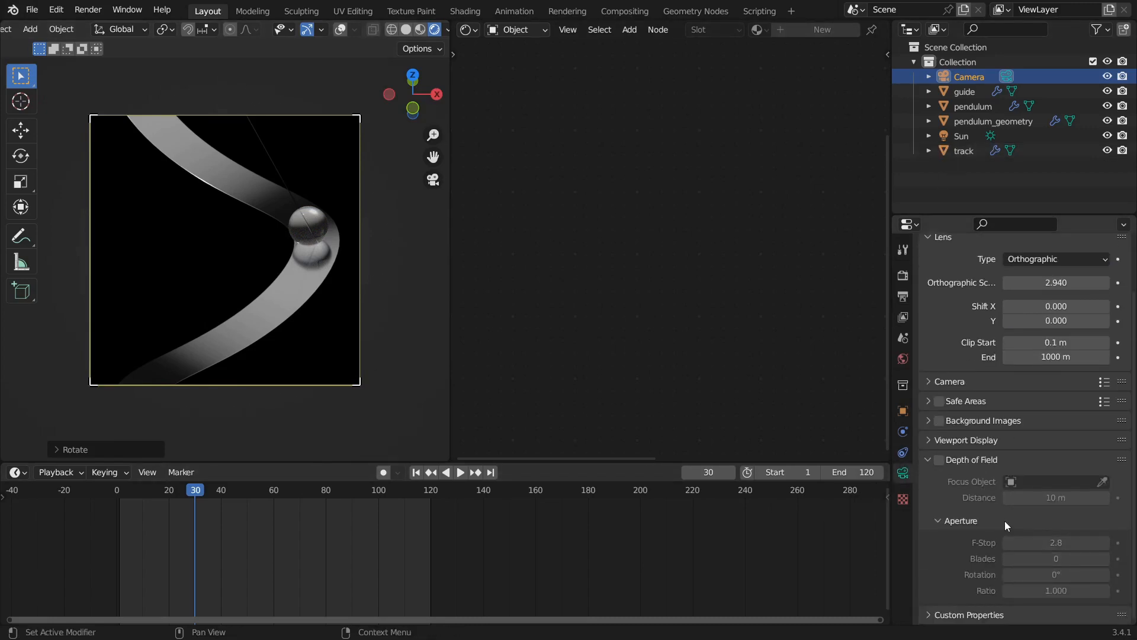
pyautogui.click(953, 440)
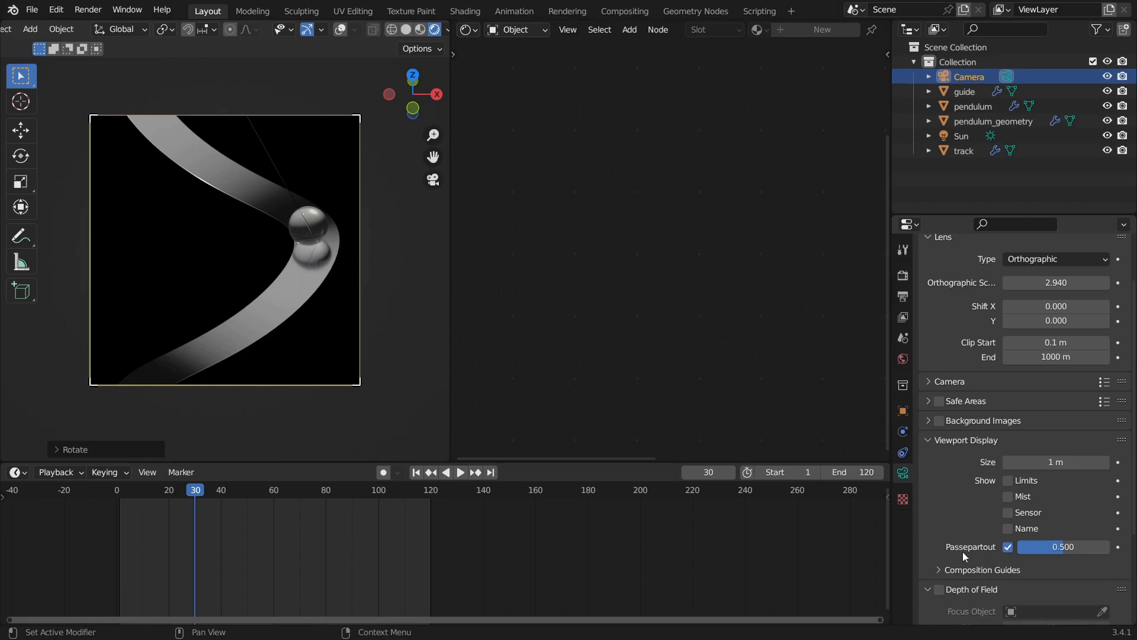
pyautogui.scroll(-4, 971, 553)
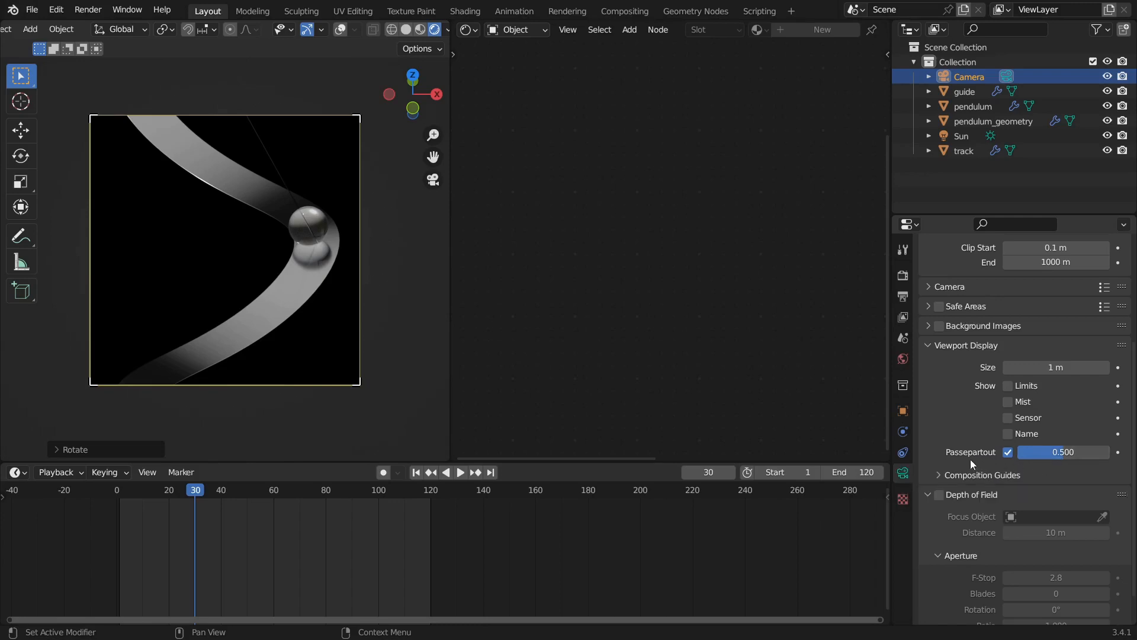
pyautogui.moveTo(1054, 455); pyautogui.dragTo(1110, 455)
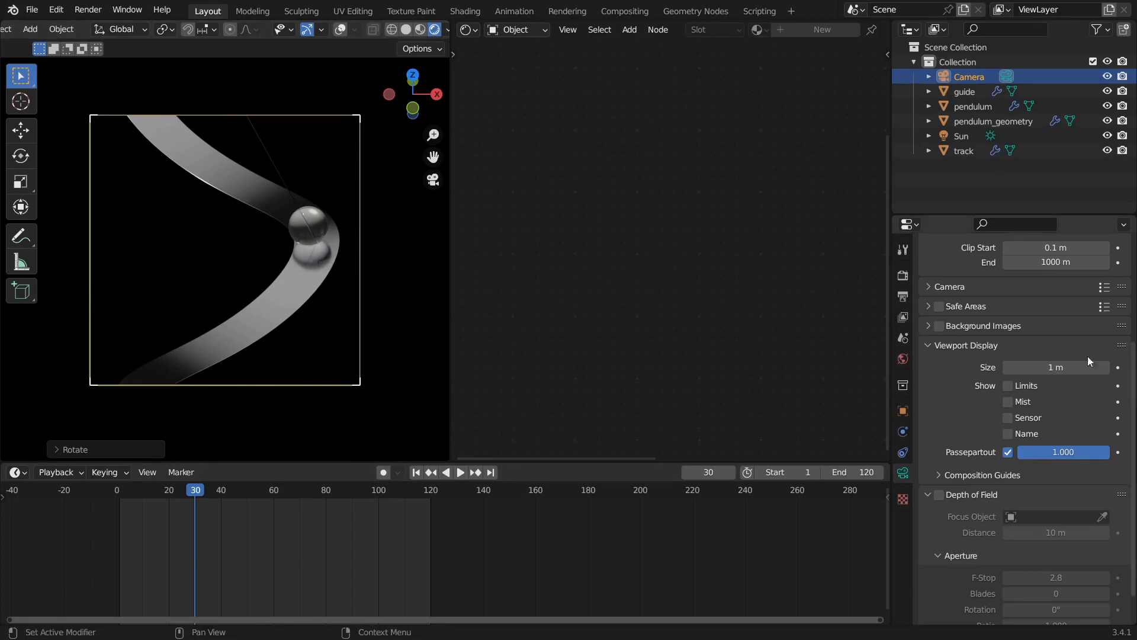
# Step: Set the viewport samples and the render max samples to 512, and disable the render noise threshold
pyautogui.click(901, 280)
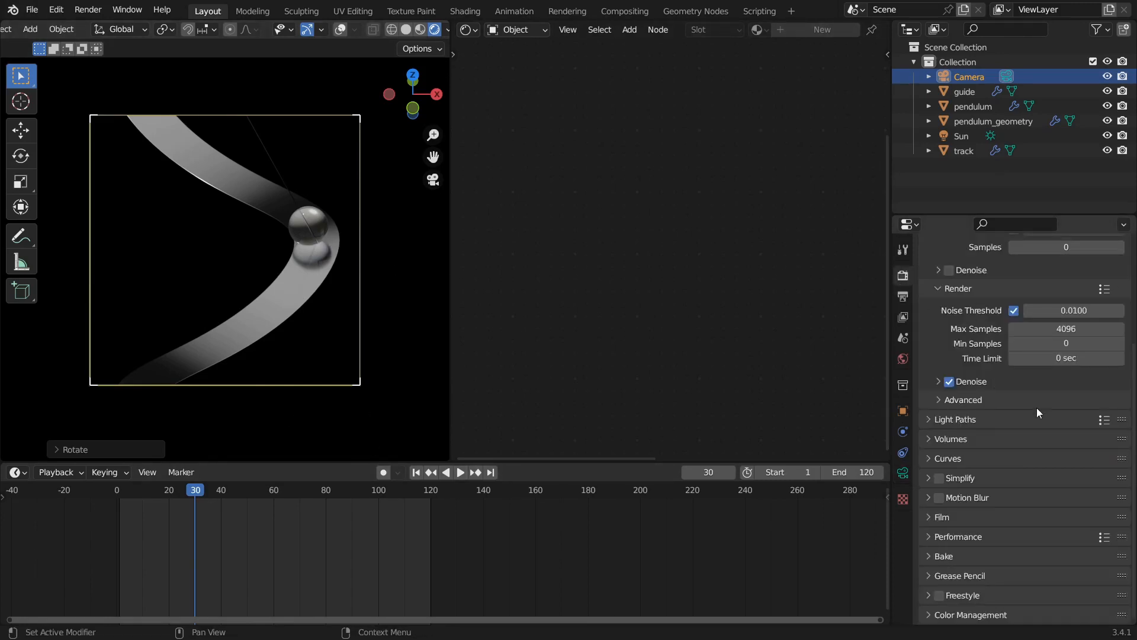
pyautogui.scroll(5, 1037, 409)
pyautogui.click(1047, 393)
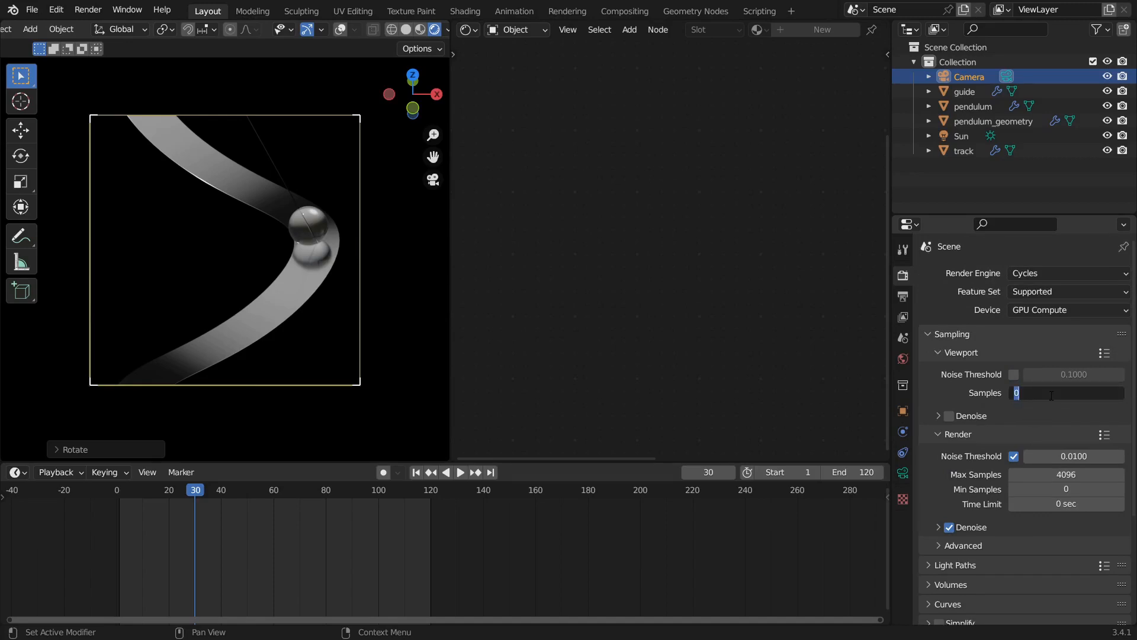
pyautogui.write('512')
pyautogui.press('Return')
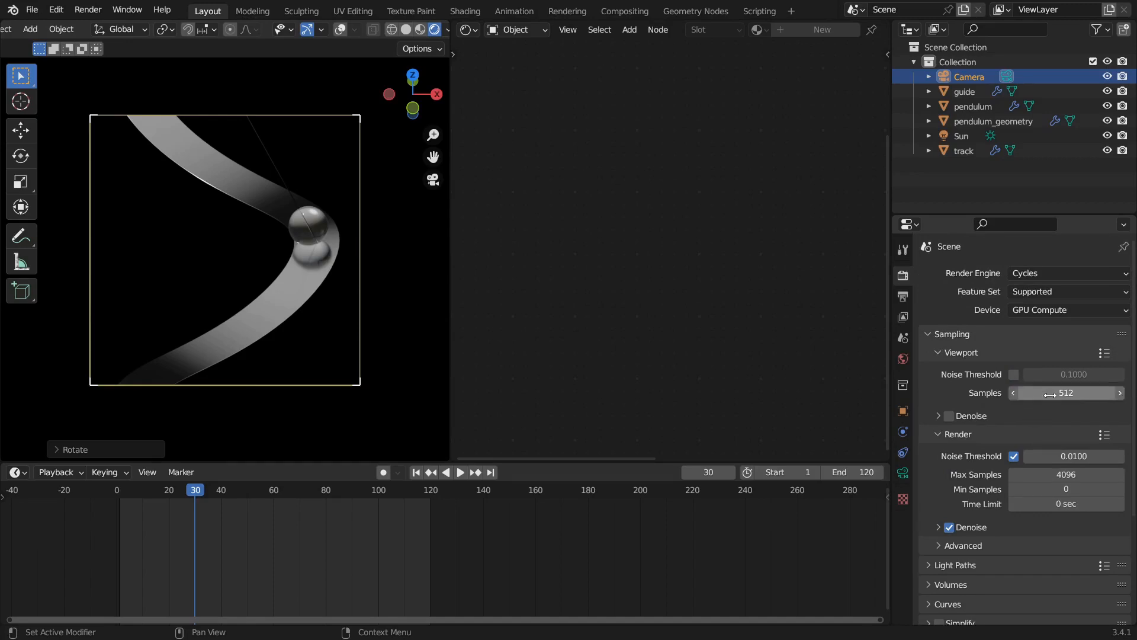
pyautogui.click(1030, 477)
pyautogui.write('512')
pyautogui.press('Return')
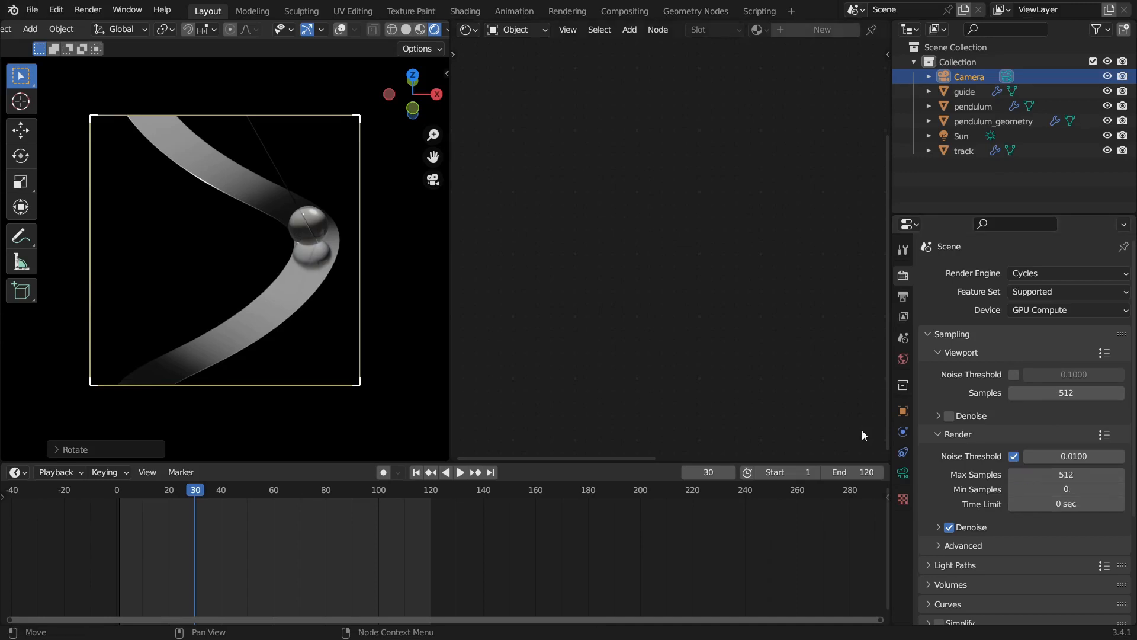
pyautogui.click(1014, 457)
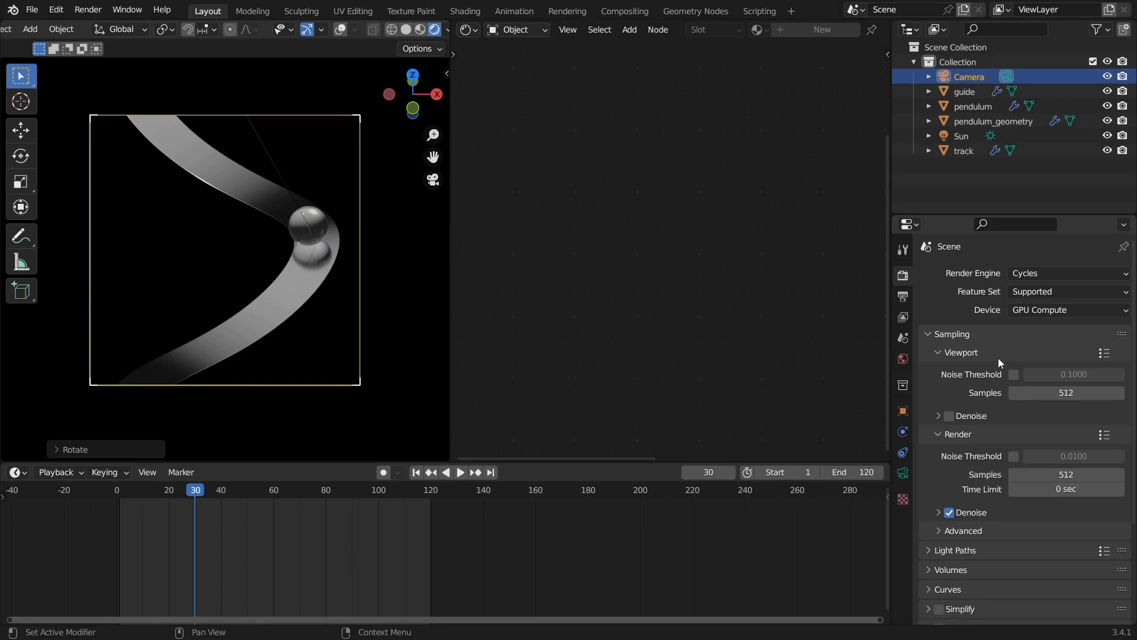
# Step: Enable viewport denoising with the OptiX denoiser and the Albedo and Normal passes
pyautogui.click(964, 415)
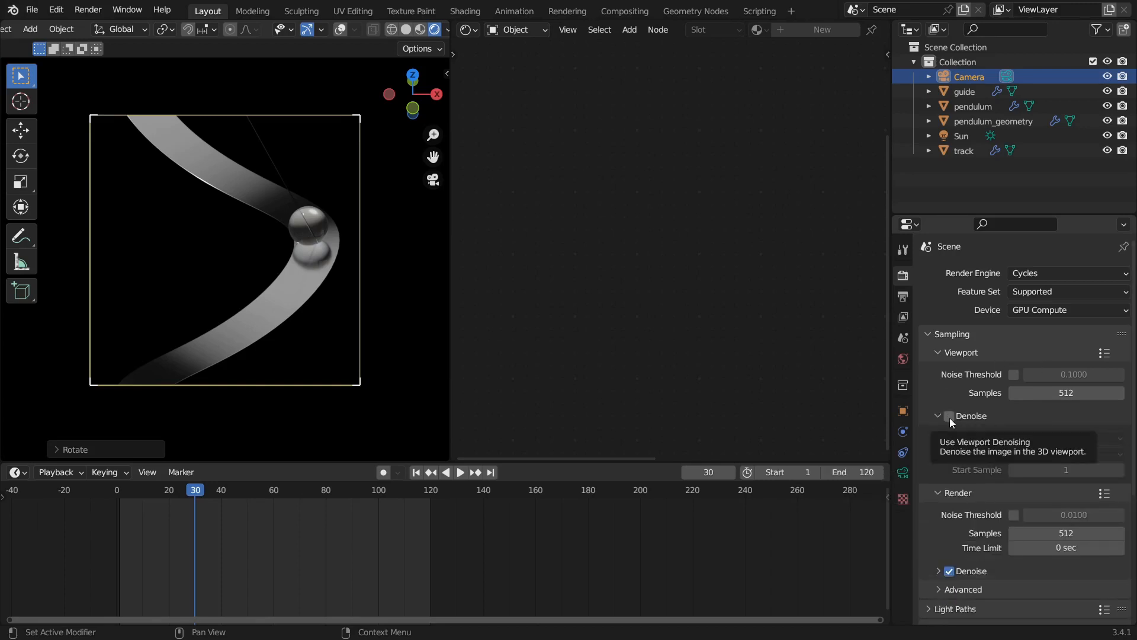
pyautogui.click(949, 415)
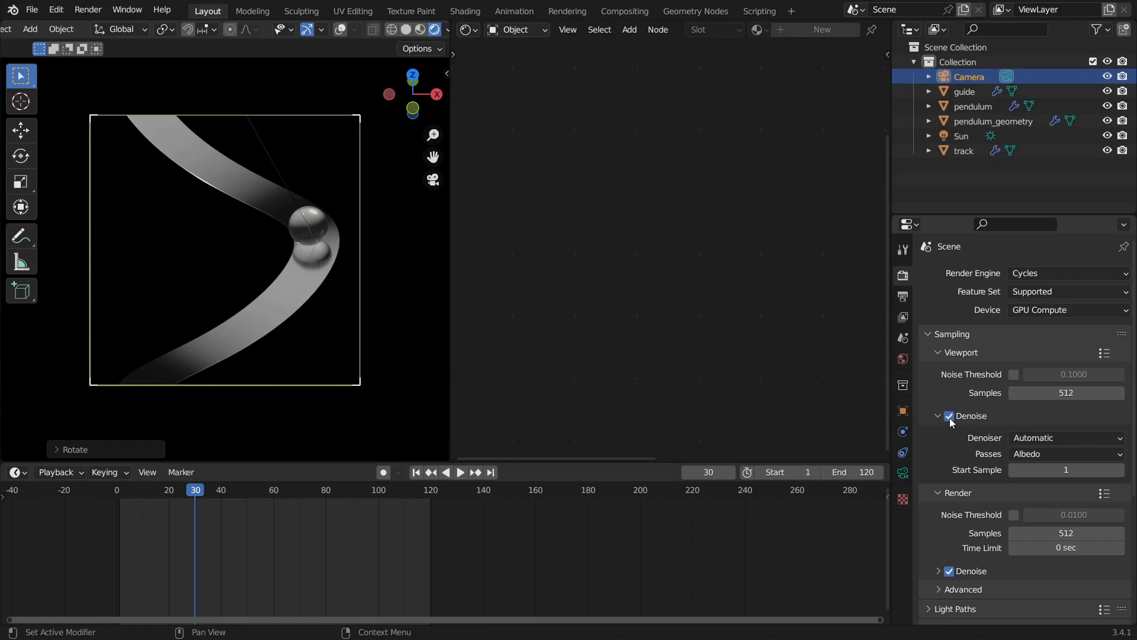
pyautogui.click(1052, 440)
pyautogui.click(1035, 472)
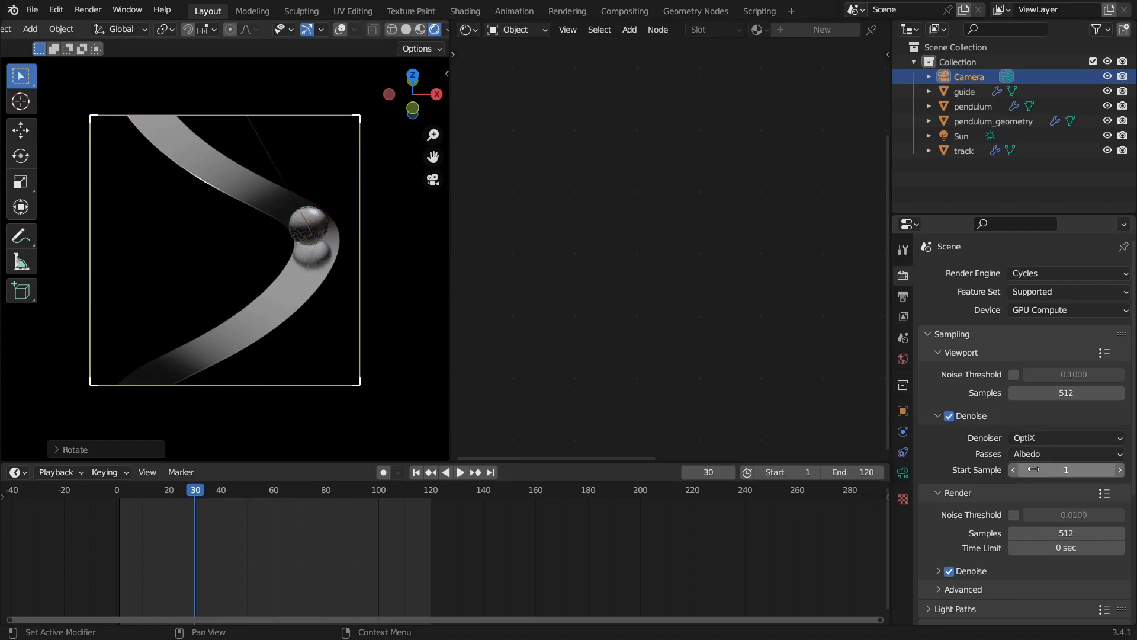
pyautogui.click(1036, 454)
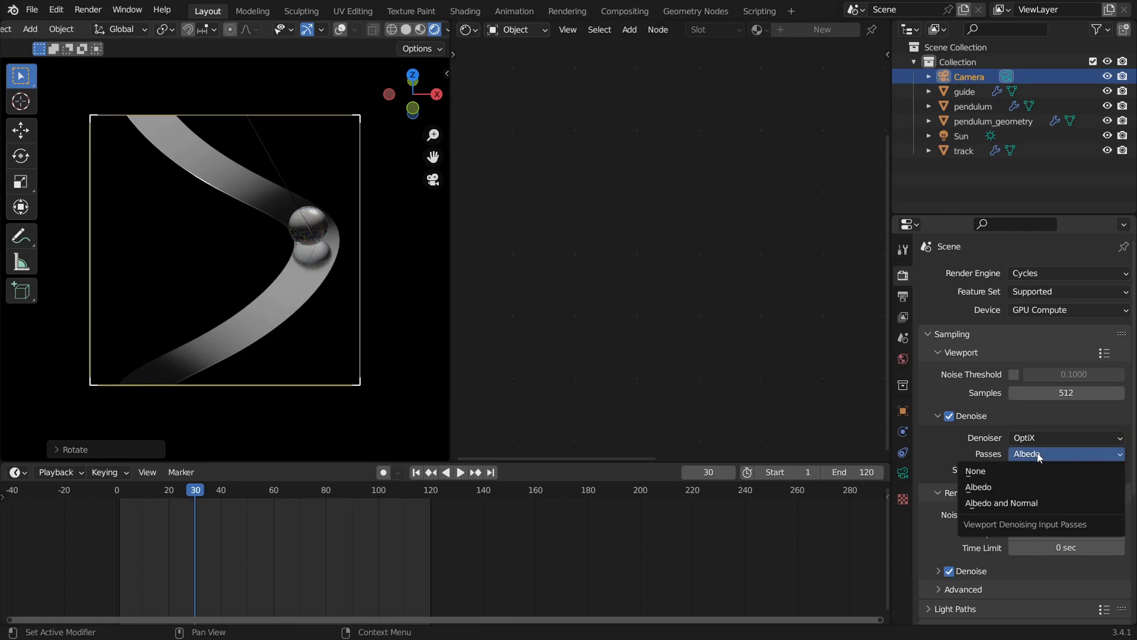
pyautogui.click(1040, 502)
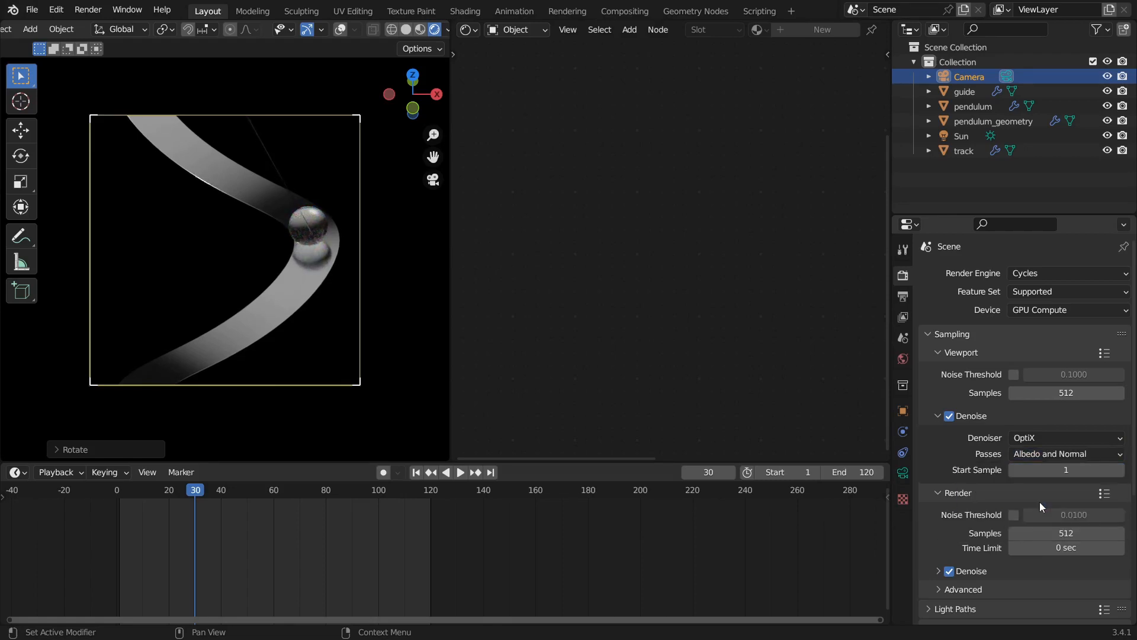
# Step: Disable viewport denoising in the sampling settings
pyautogui.scroll(-3, 975, 521)
pyautogui.click(974, 503)
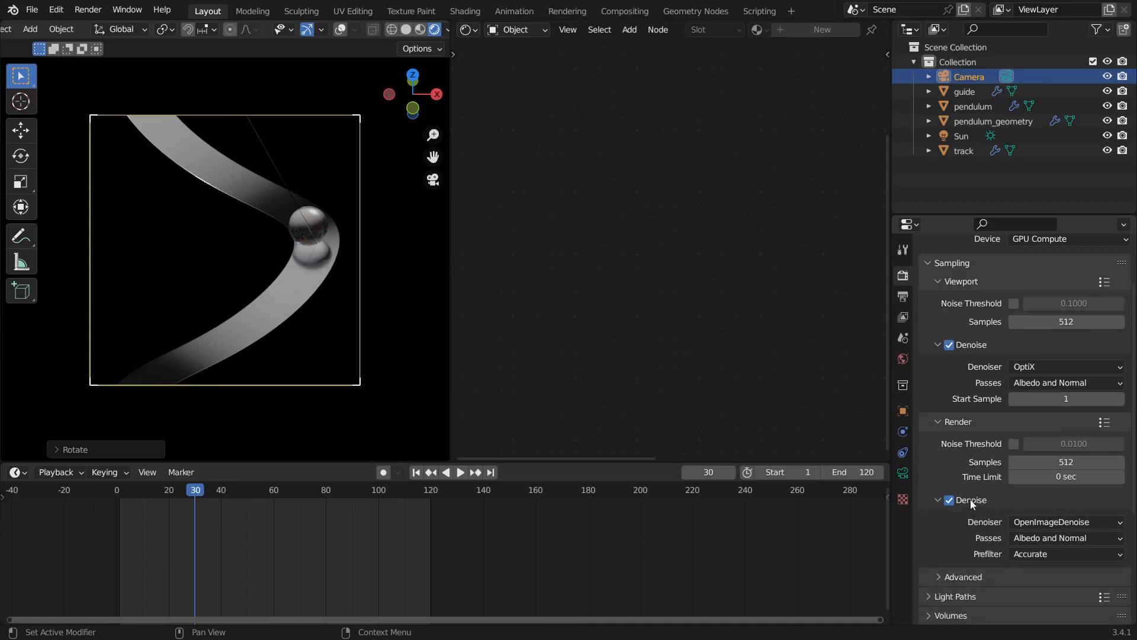
pyautogui.click(971, 504)
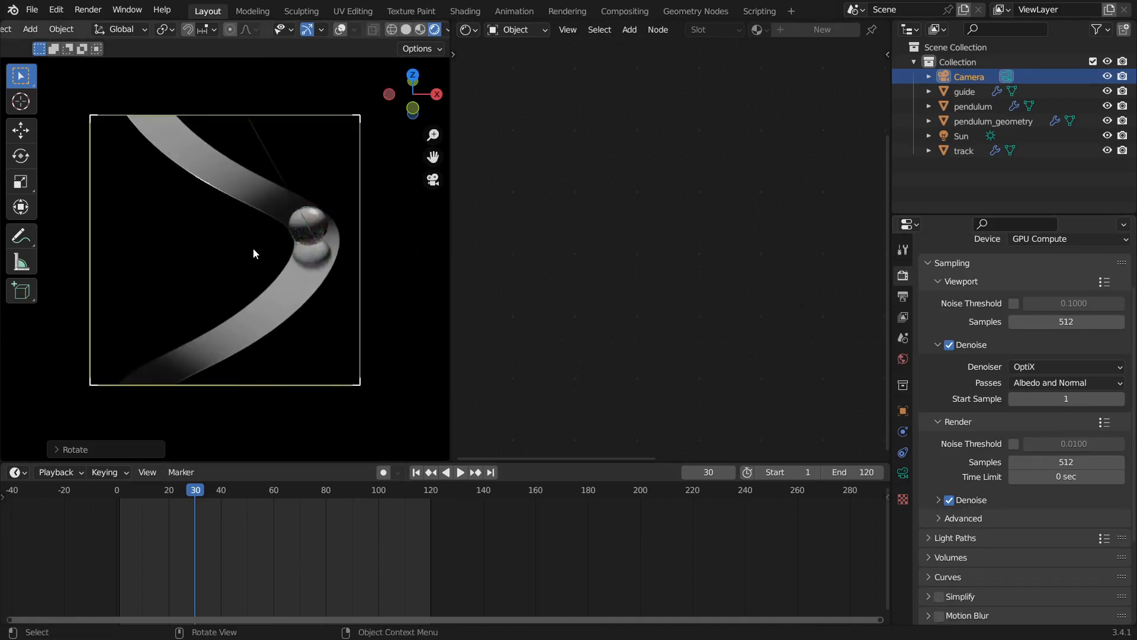
pyautogui.click(950, 344)
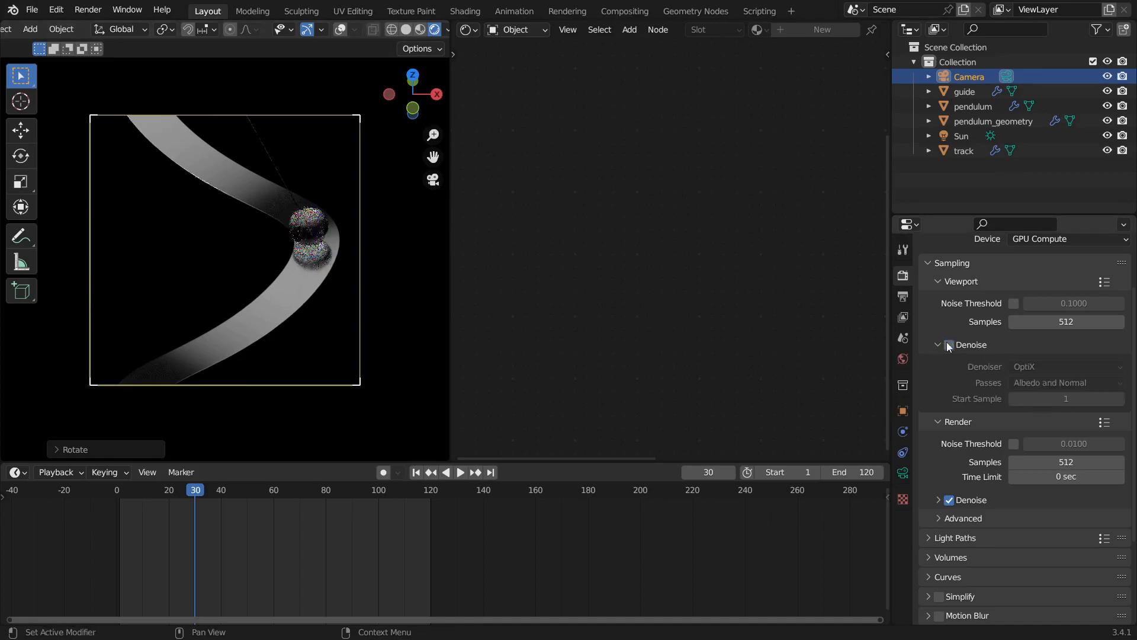
# Step: Examine the undenoised glass ball up close and play part of the animation to check the pendulum against the track
pyautogui.keyDown('shift'); pyautogui.moveTo(330, 249); pyautogui.dragTo(269, 329, button='middle'); pyautogui.keyUp('shift')
pyautogui.scroll(7, 270, 320)
pyautogui.keyDown('shift'); pyautogui.moveTo(253, 195); pyautogui.dragTo(288, 356, button='middle'); pyautogui.keyUp('shift')
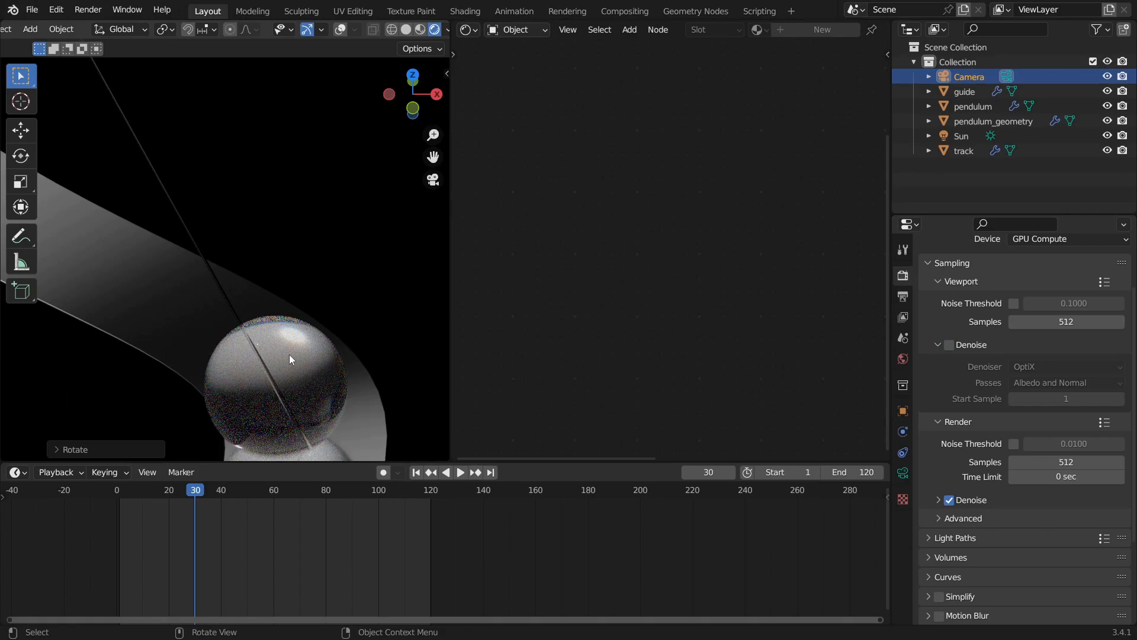
pyautogui.scroll(-7, 289, 356)
pyautogui.press('space')
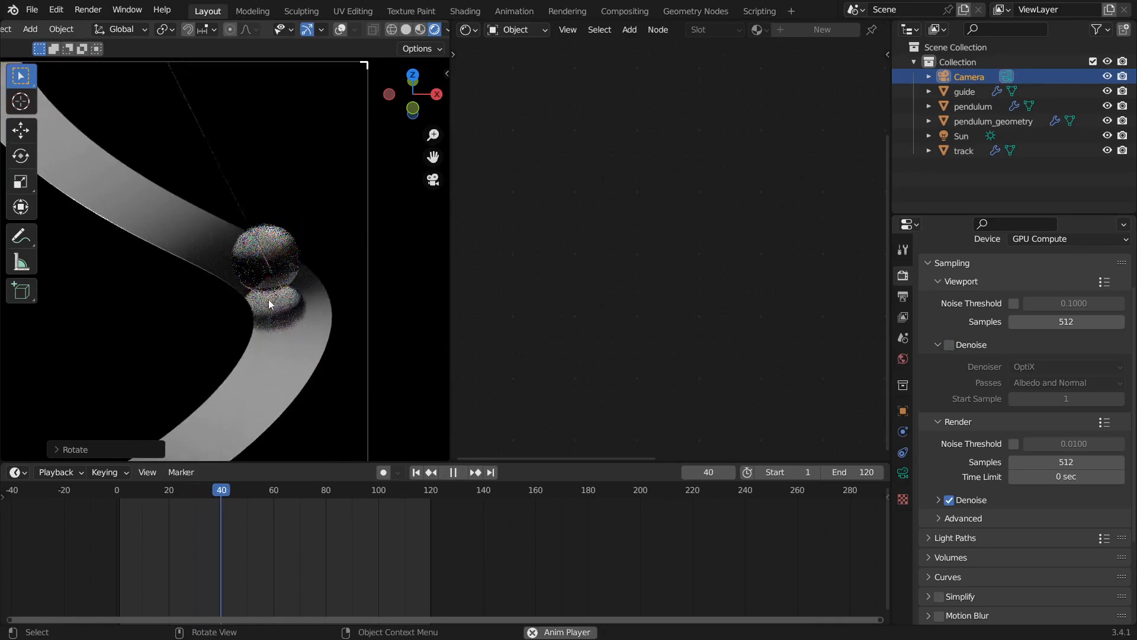
pyautogui.press('space')
pyautogui.scroll(-5, 265, 303)
pyautogui.keyDown('shift'); pyautogui.moveTo(263, 308); pyautogui.dragTo(286, 273, button='middle'); pyautogui.keyUp('shift')
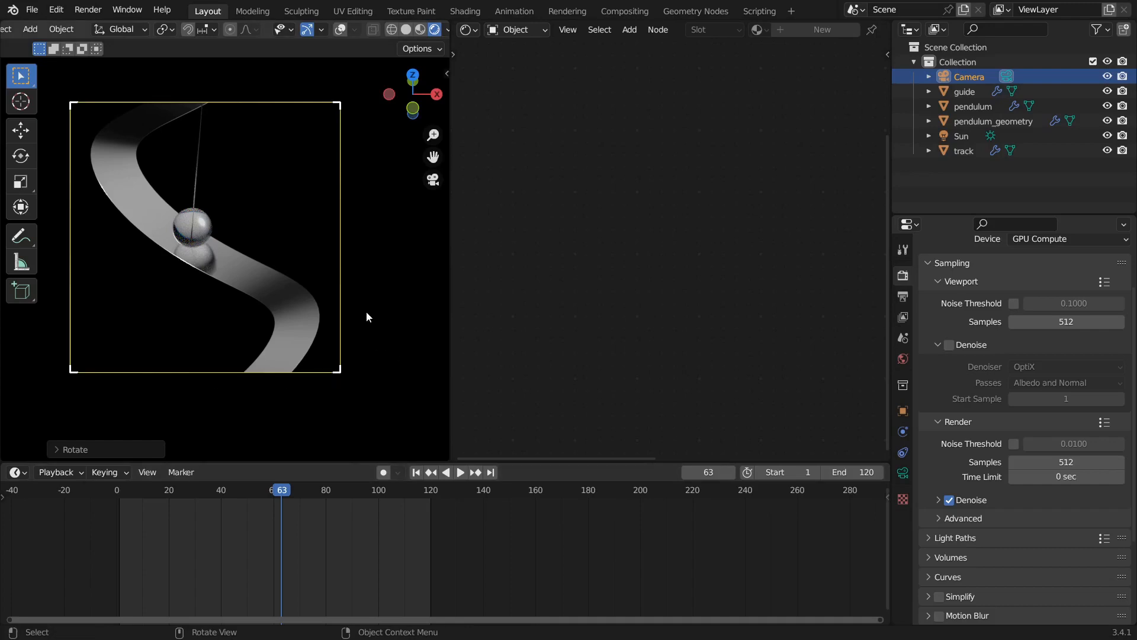
pyautogui.keyDown('shift'); pyautogui.moveTo(368, 317); pyautogui.dragTo(445, 341, button='middle'); pyautogui.keyUp('shift')
pyautogui.scroll(2, 409, 332)
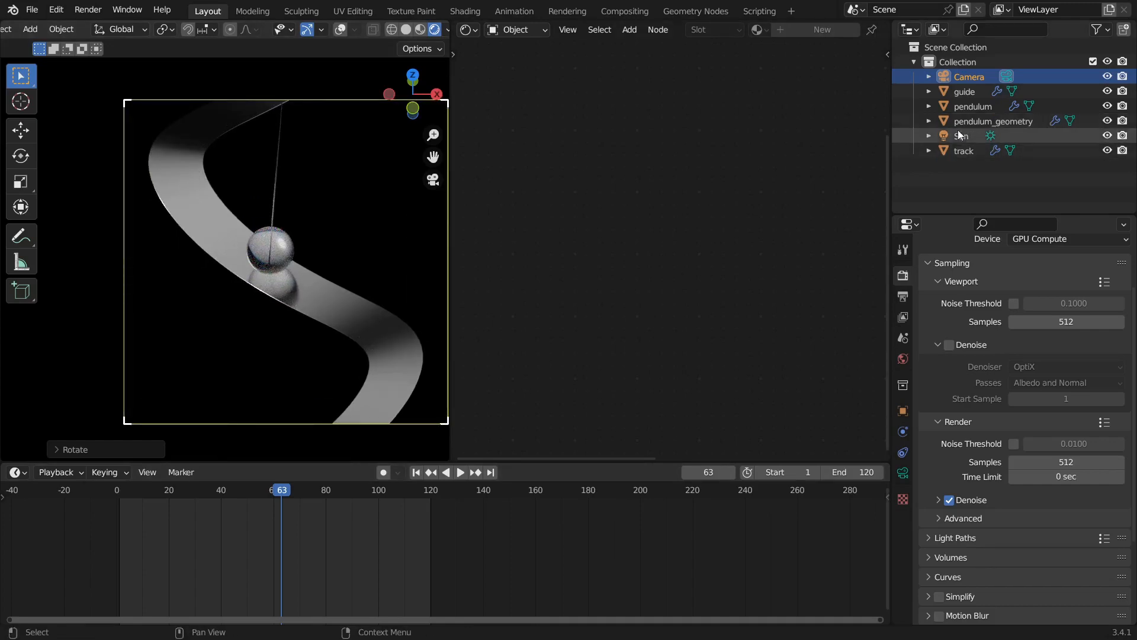
# Step: Select the Sun light and turn the shader editor area into a second 3D viewport in right orthographic view
pyautogui.click(961, 136)
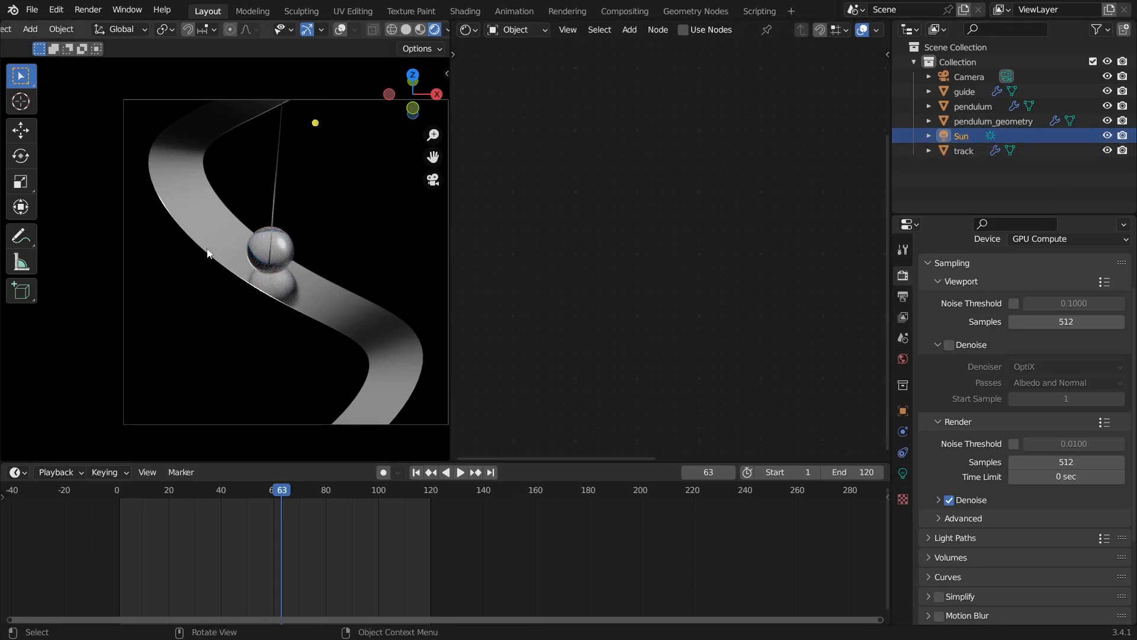
pyautogui.keyDown('shift'); pyautogui.moveTo(339, 243); pyautogui.dragTo(265, 230, button='middle'); pyautogui.keyUp('shift')
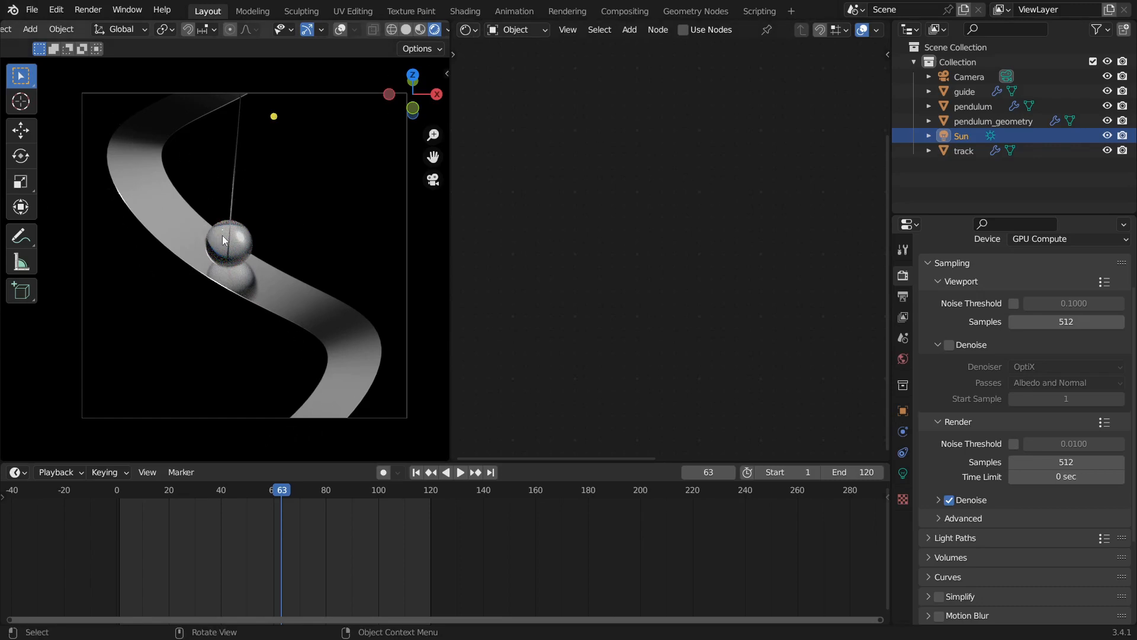
pyautogui.keyDown('ctrl'); pyautogui.scroll(1, 271, 276); pyautogui.keyUp('ctrl')
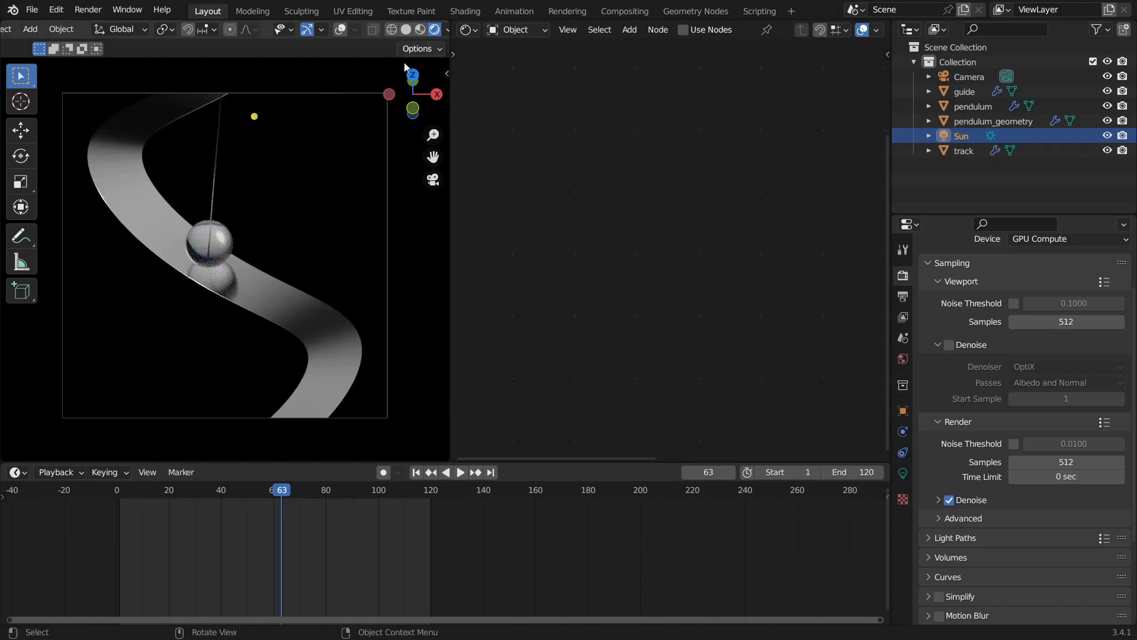
pyautogui.click(468, 29)
pyautogui.click(502, 66)
pyautogui.moveTo(672, 285); pyautogui.dragTo(694, 275, button='middle')
pyautogui.press('KP_3')
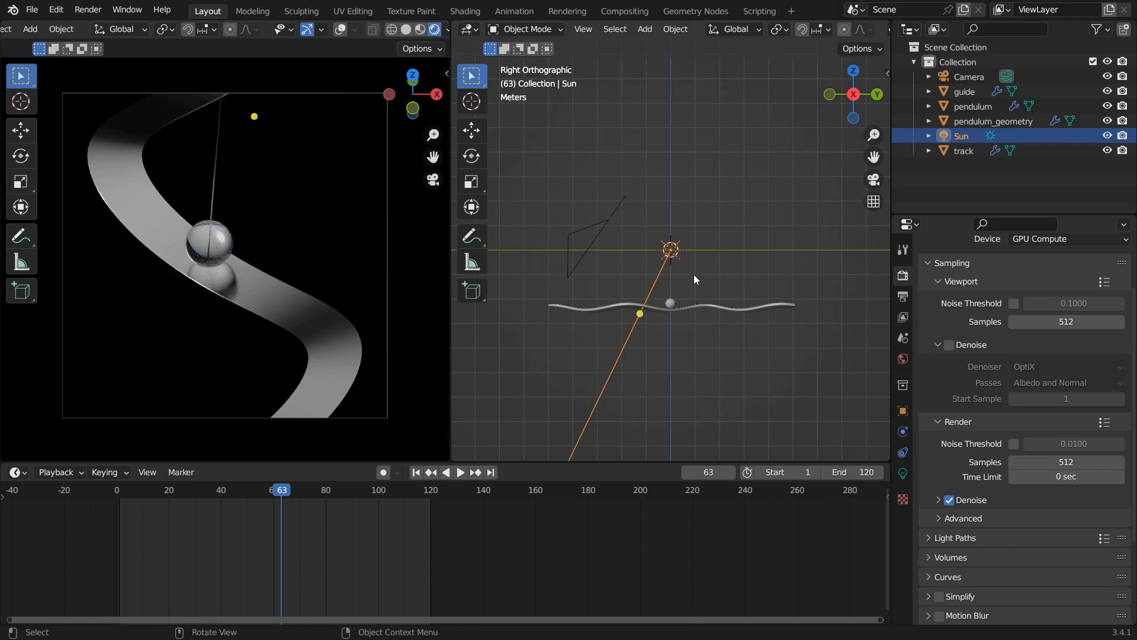
# Step: Duplicate the Sun light in place and rotate the copy about 124° in the right view so it points upward
pyautogui.hotkey('shift', 'd')
pyautogui.press('Escape')
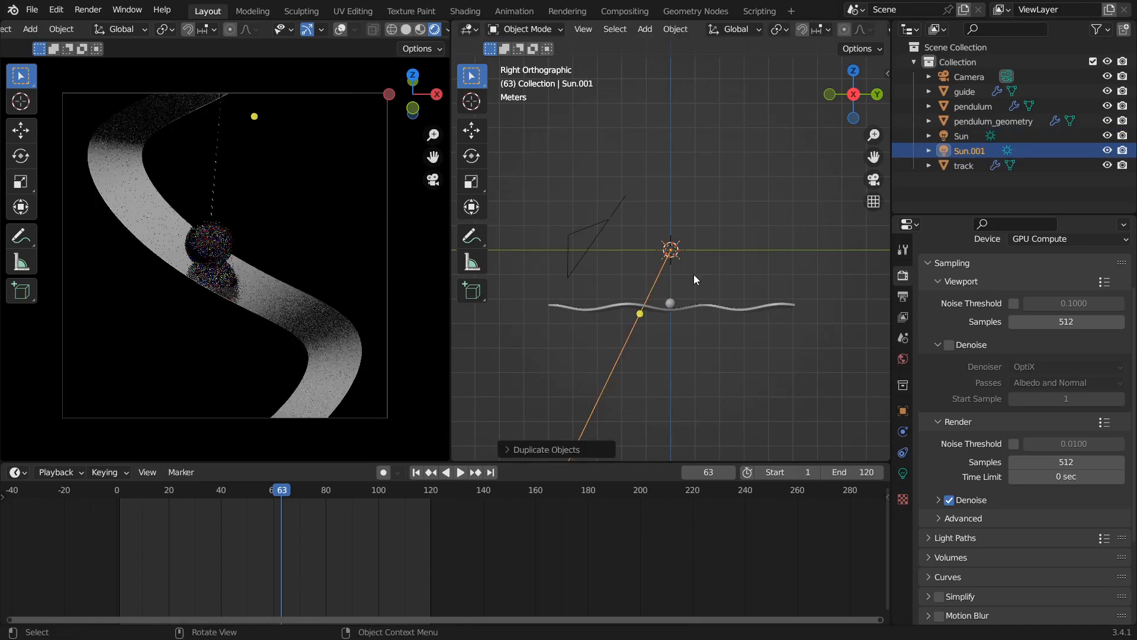
pyautogui.press('r')
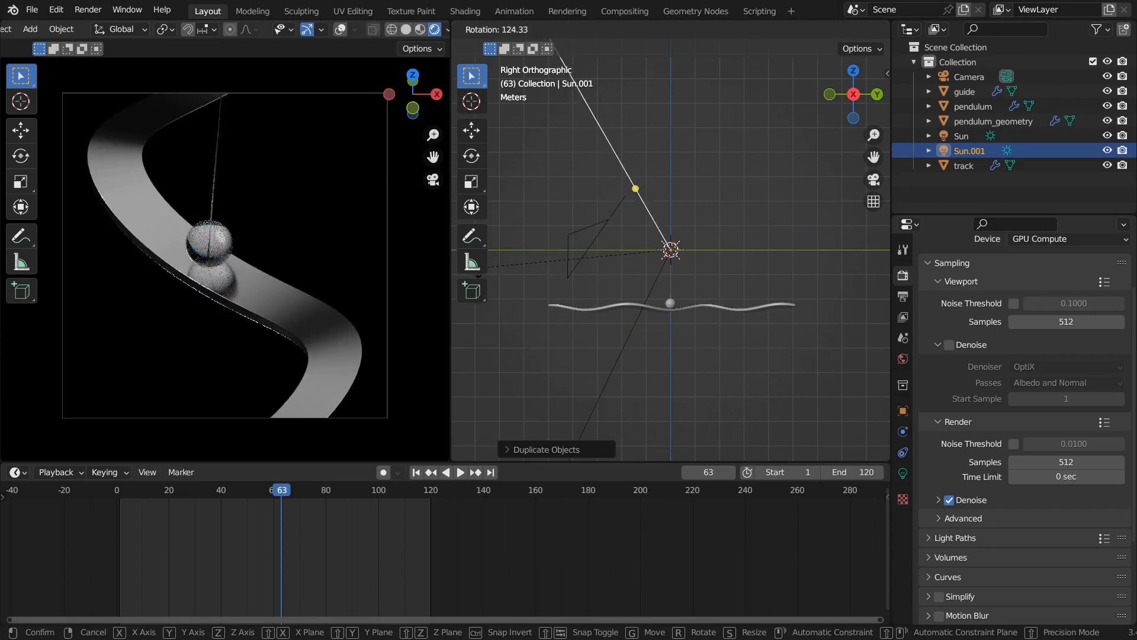
pyautogui.click(481, 271)
pyautogui.moveTo(604, 280); pyautogui.dragTo(793, 288, button='middle')
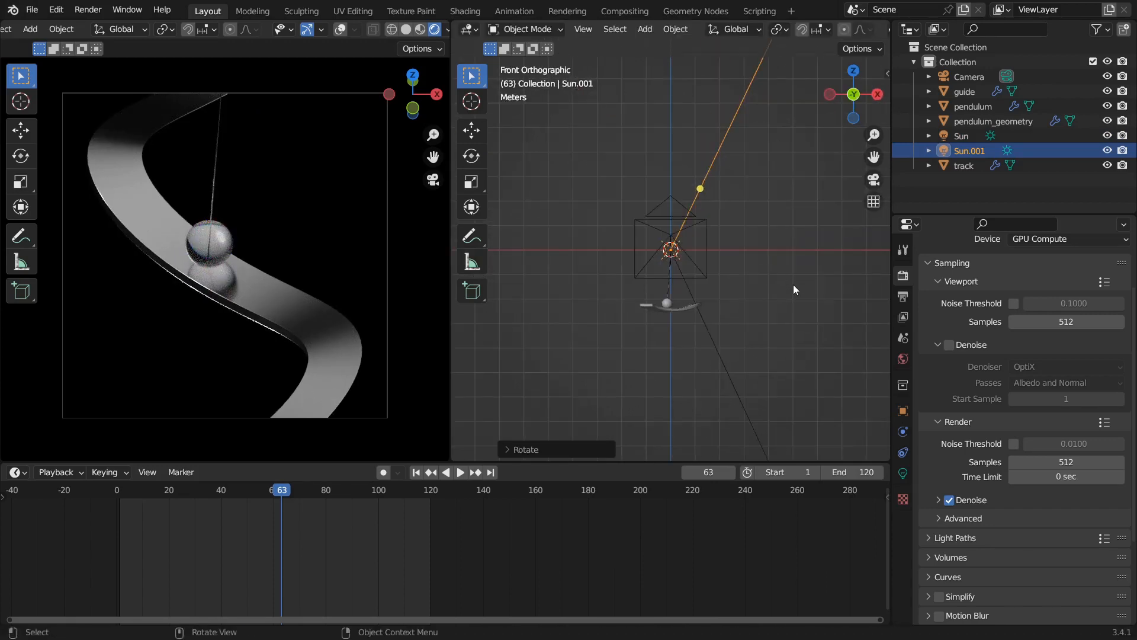
pyautogui.press('r')
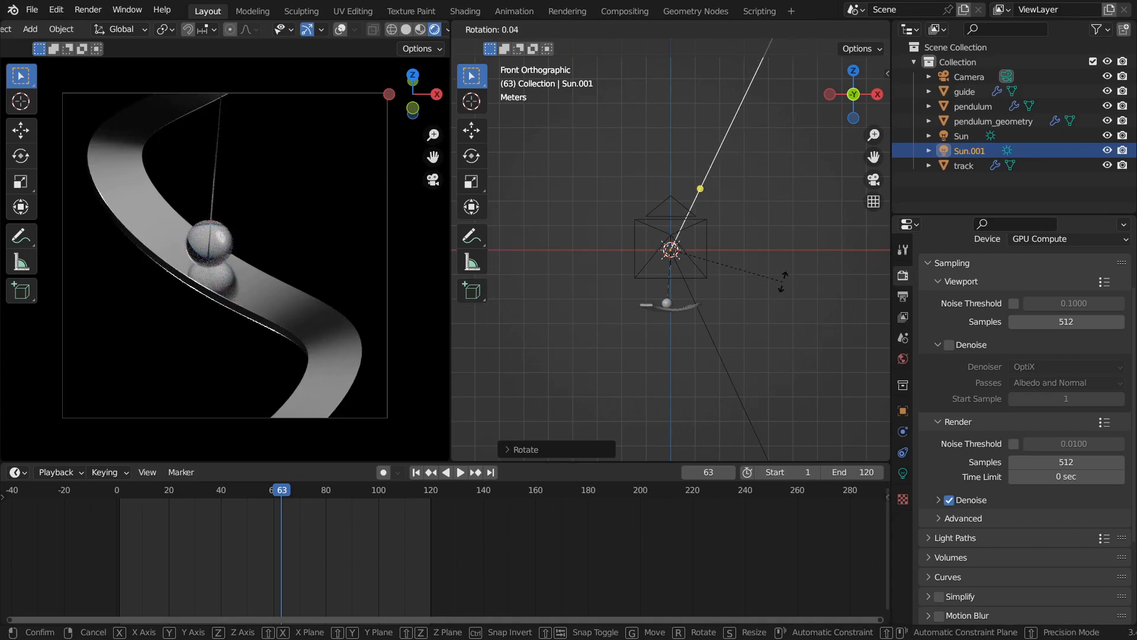
pyautogui.click(777, 290)
# Step: Set the duplicated Sun light's strength to 0.1
pyautogui.scroll(5, 279, 352)
pyautogui.keyDown('shift'); pyautogui.moveTo(272, 369); pyautogui.dragTo(300, 253, button='middle'); pyautogui.keyUp('shift')
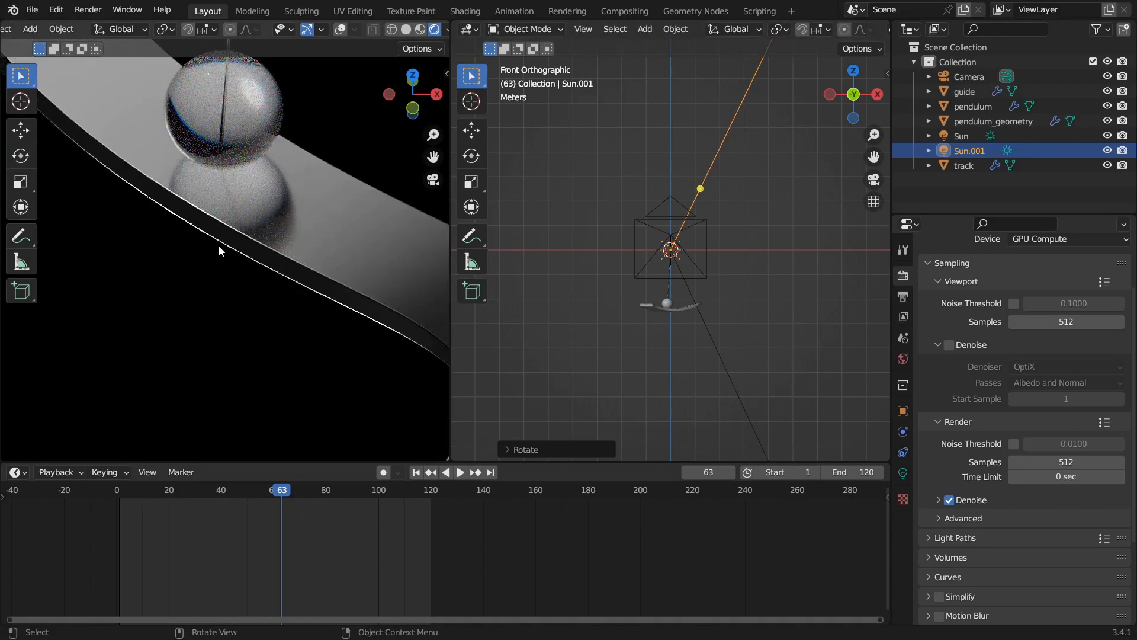
pyautogui.keyDown('shift'); pyautogui.moveTo(793, 289); pyautogui.dragTo(745, 350, button='middle'); pyautogui.keyUp('shift')
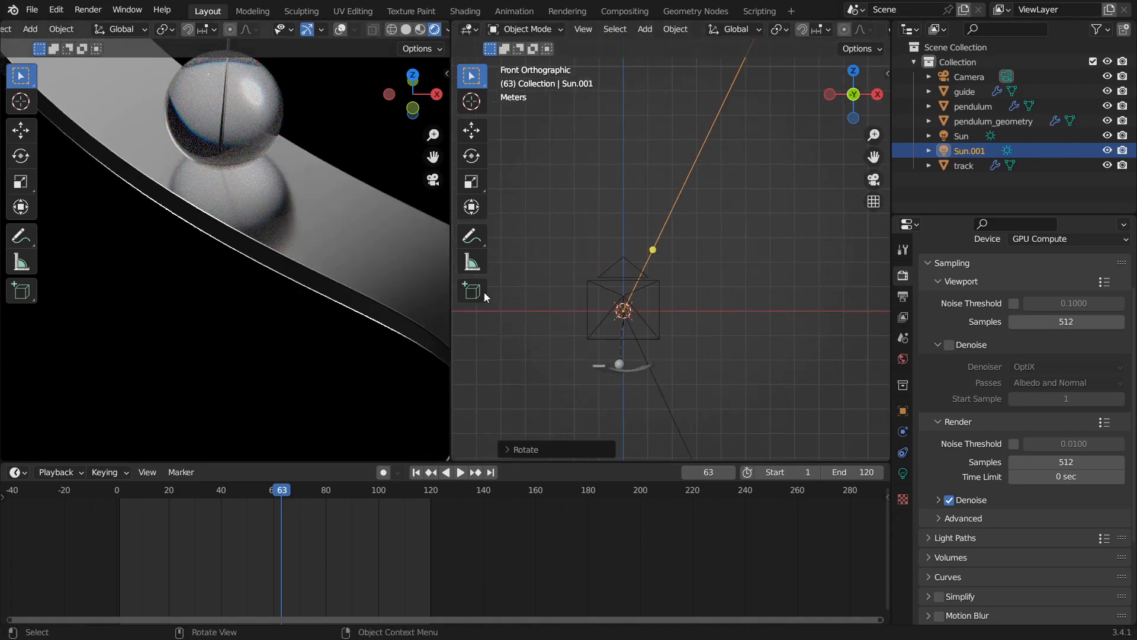
pyautogui.click(903, 473)
pyautogui.click(1045, 374)
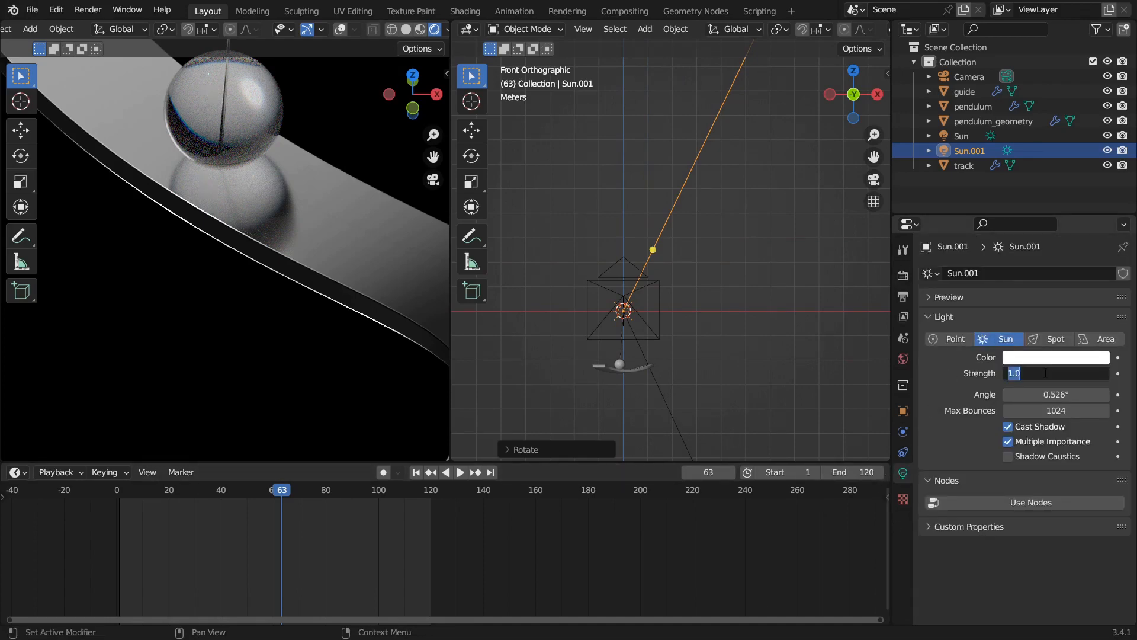
pyautogui.write('.1')
pyautogui.press('Return')
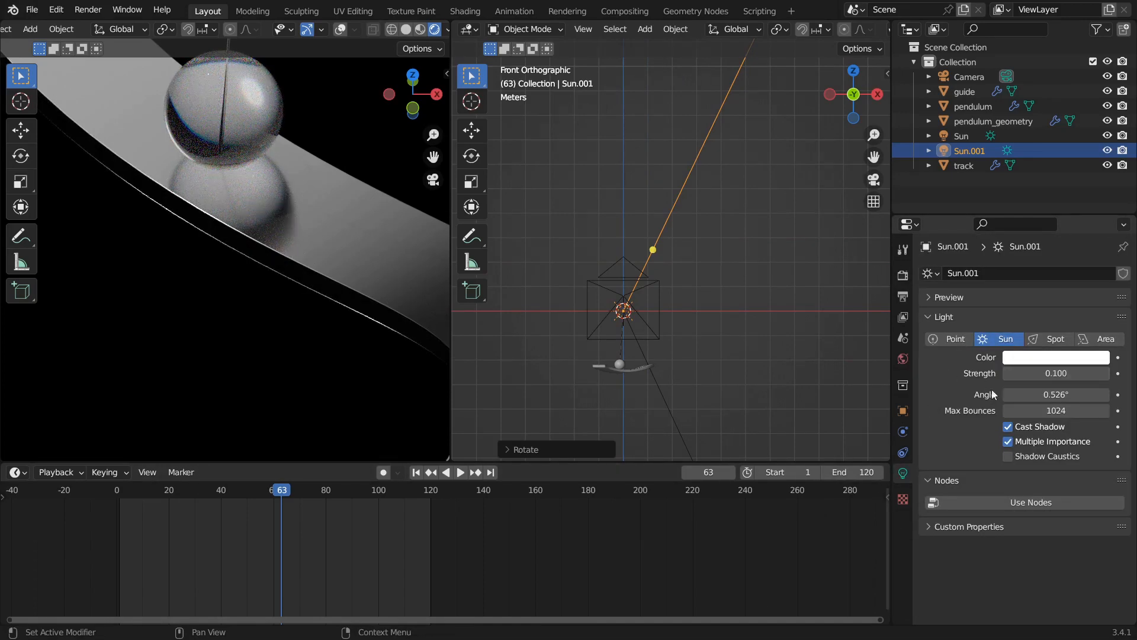
# Step: Fine-tune the rotation of the 0.1-strength Sun light in the front and right orthographic views
pyautogui.scroll(-3, 608, 326)
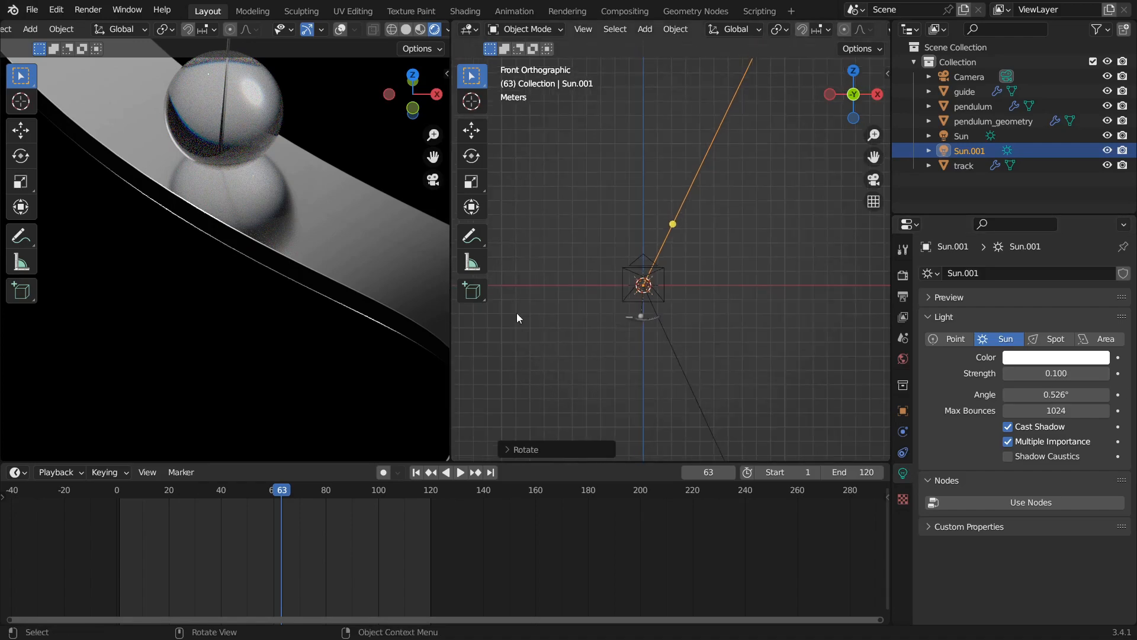
pyautogui.press('KP_0')
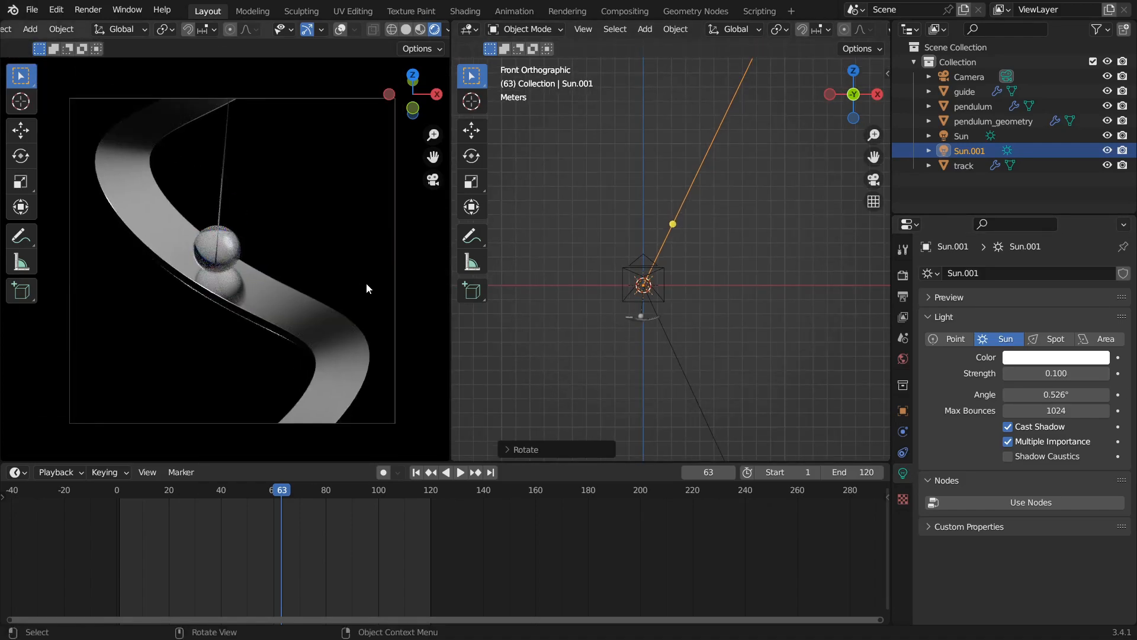
pyautogui.press('r')
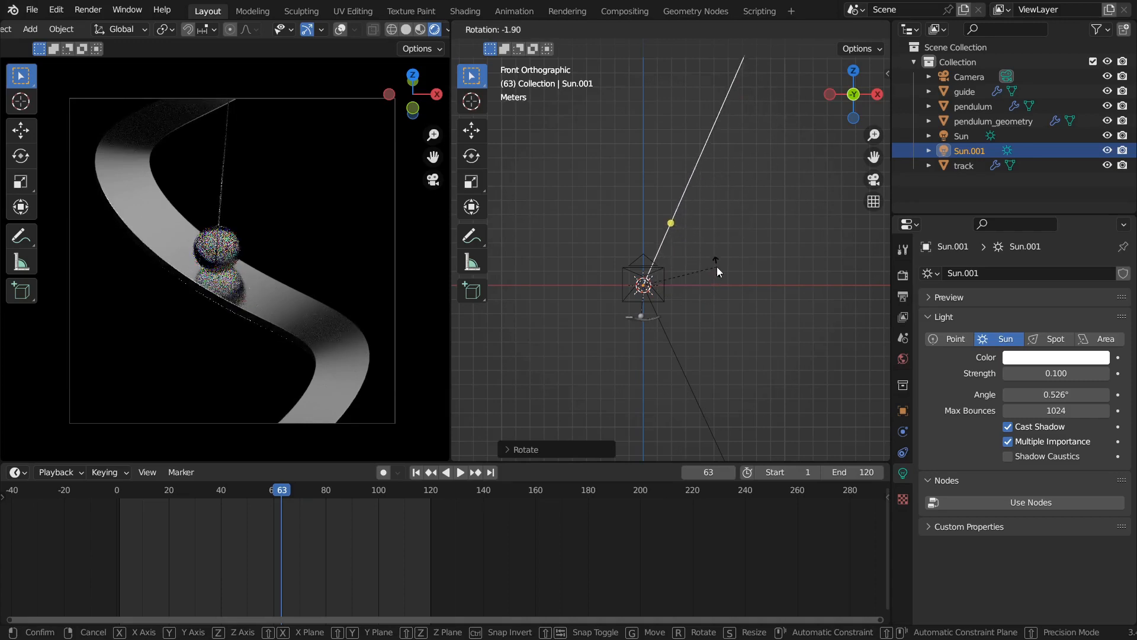
pyautogui.click(717, 267)
pyautogui.moveTo(717, 267); pyautogui.dragTo(570, 321, button='middle')
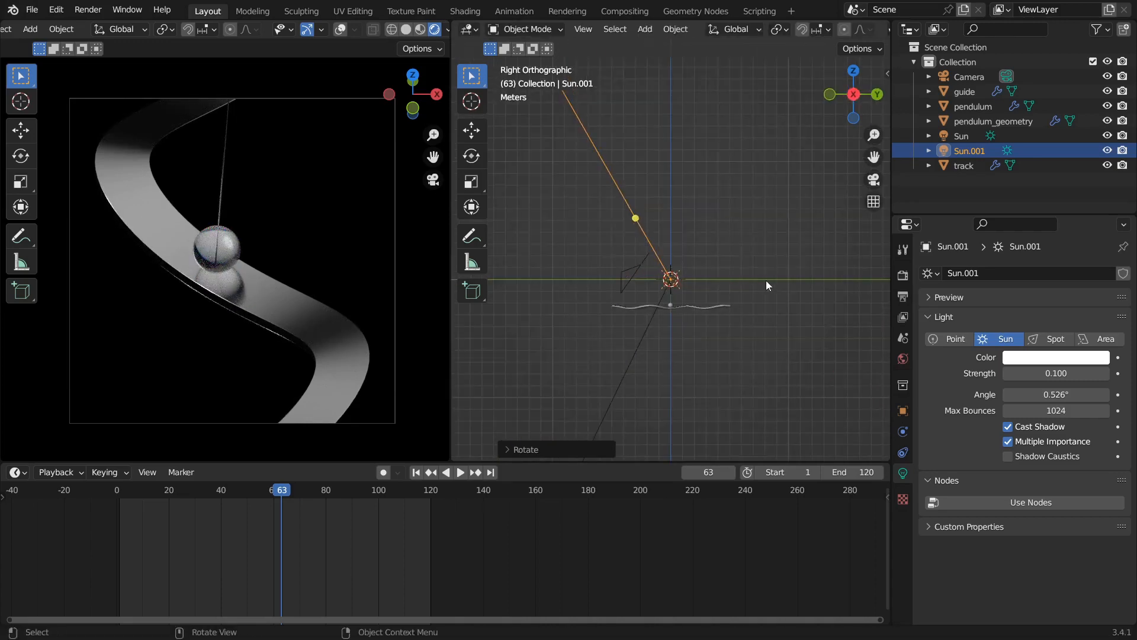
pyautogui.press('r')
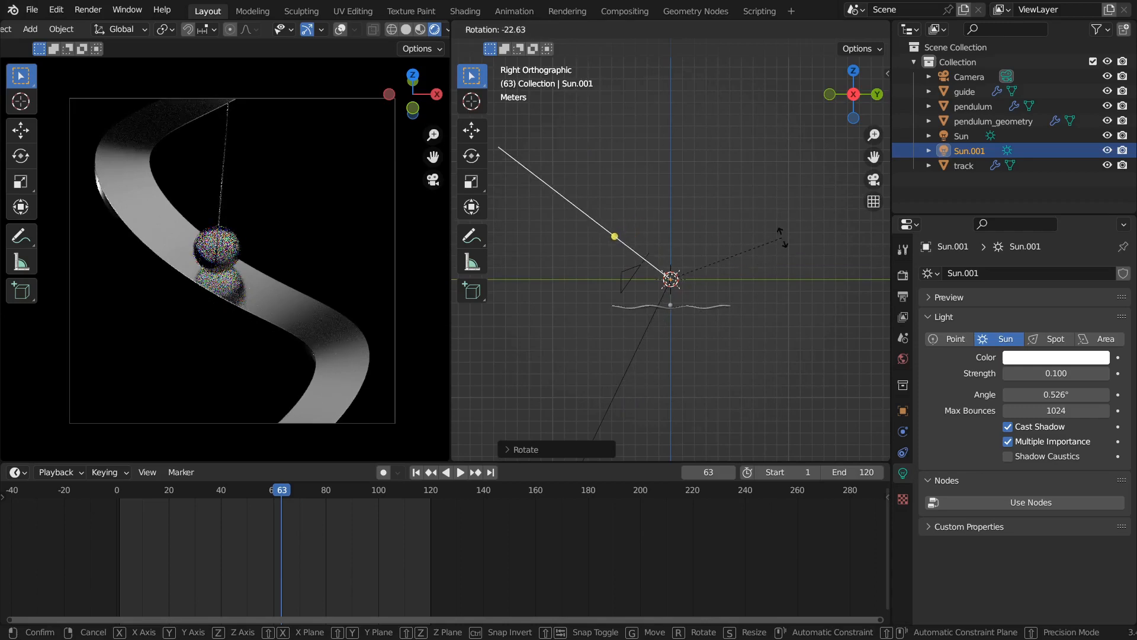
pyautogui.click(774, 284)
pyautogui.moveTo(564, 332); pyautogui.dragTo(748, 321, button='middle')
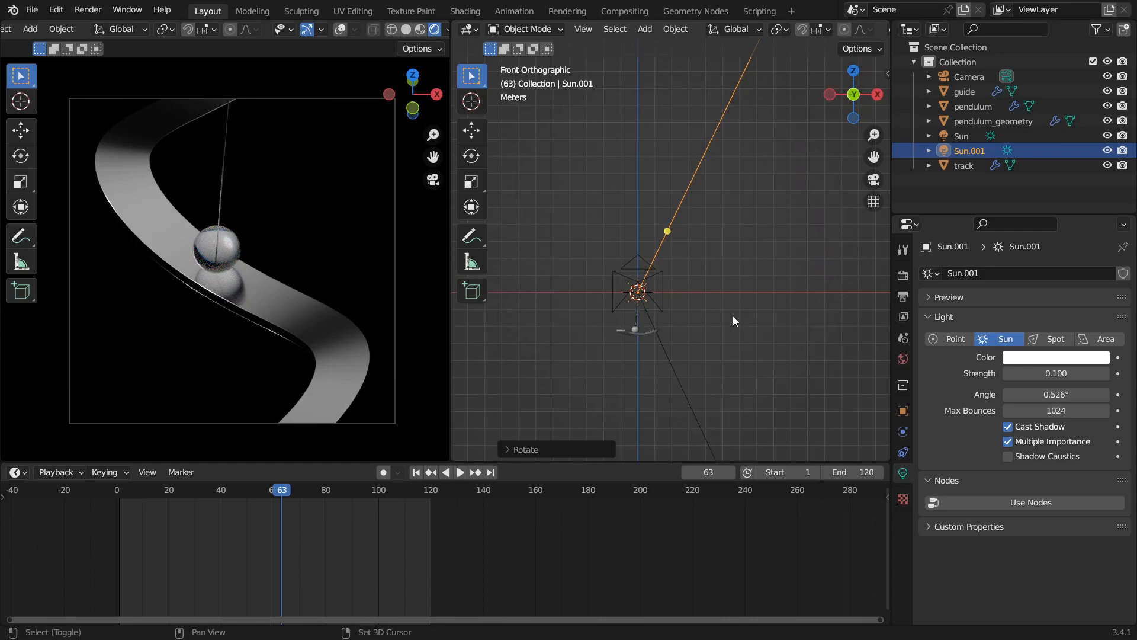
# Step: Duplicate the 0.1-strength Sun light in place, rotate the copy in front view to mirror its direction, and play the animation to check the lighting
pyautogui.hotkey('shift', 'd')
pyautogui.press('Escape')
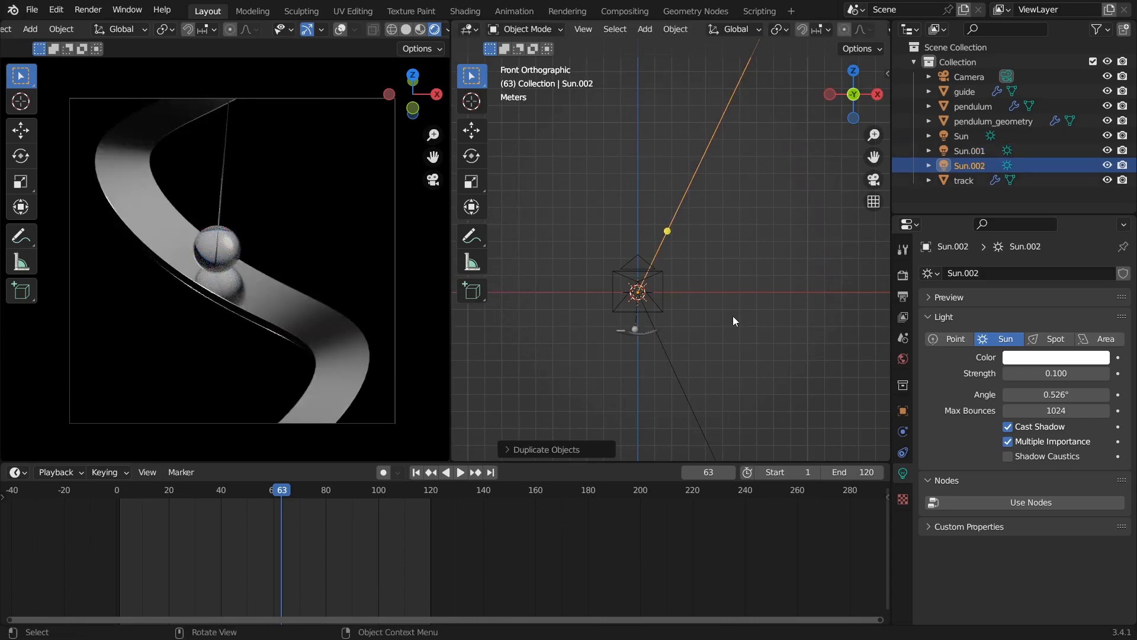
pyautogui.press('r')
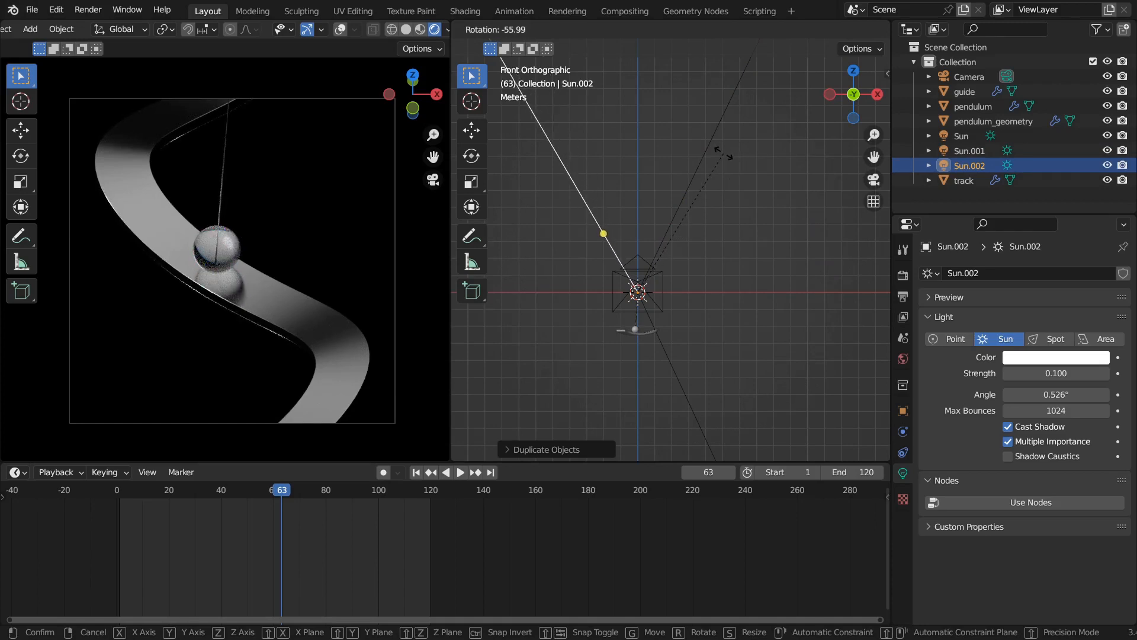
pyautogui.click(735, 162)
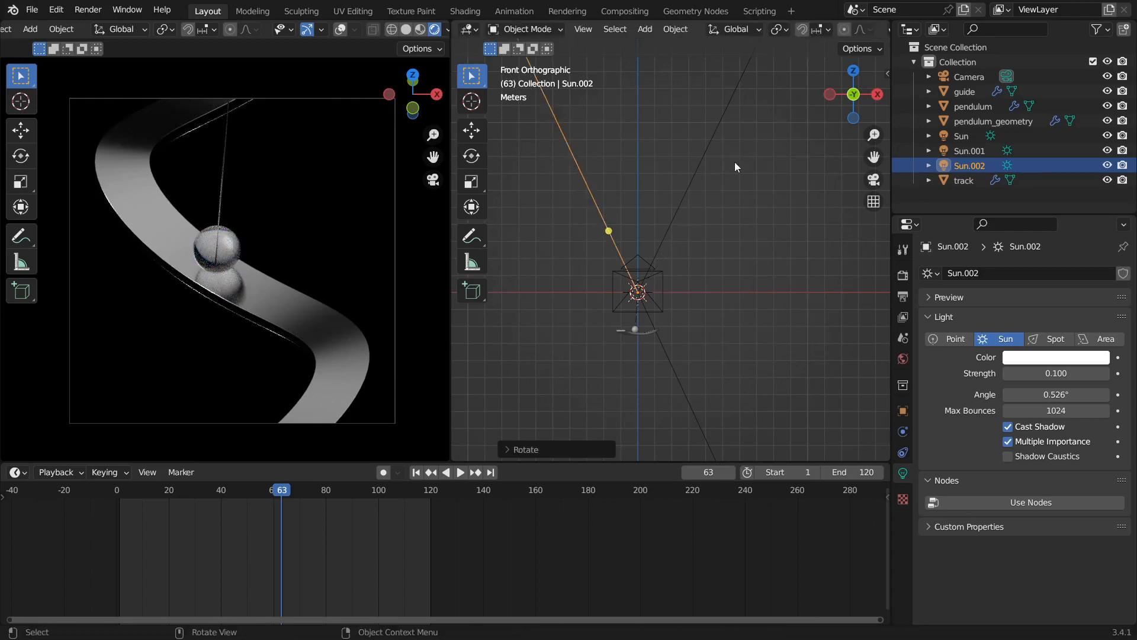
pyautogui.scroll(2, 699, 335)
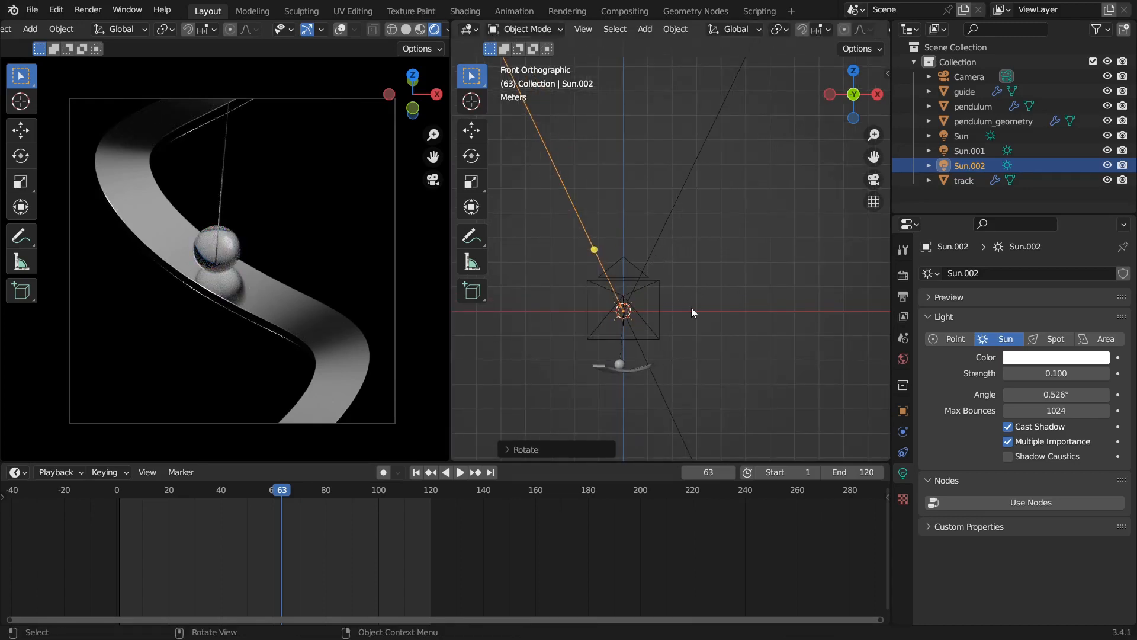
pyautogui.moveTo(687, 317); pyautogui.dragTo(642, 321, button='middle')
pyautogui.press('space')
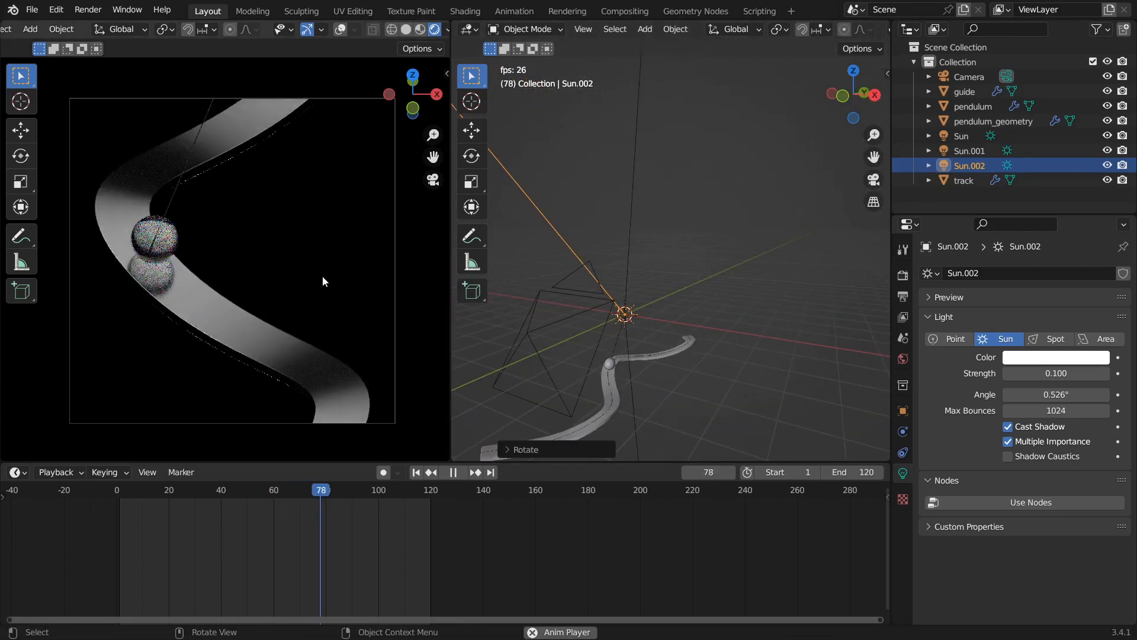
pyautogui.scroll(-2, 322, 276)
pyautogui.press('space')
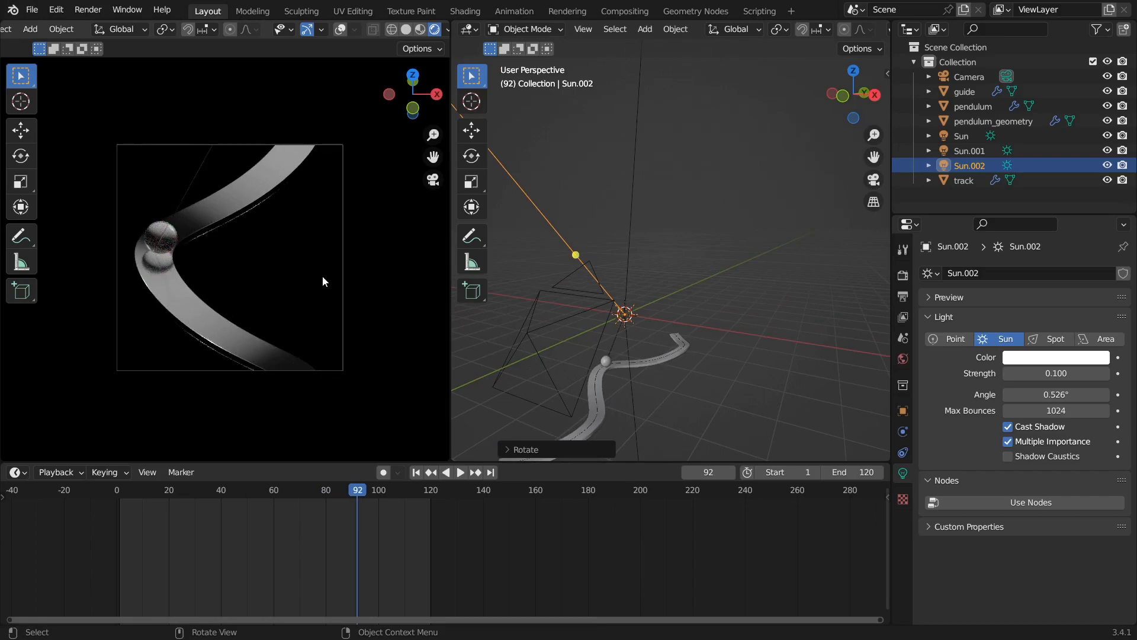
pyautogui.moveTo(735, 279); pyautogui.dragTo(598, 263, button='middle')
pyautogui.click(649, 372)
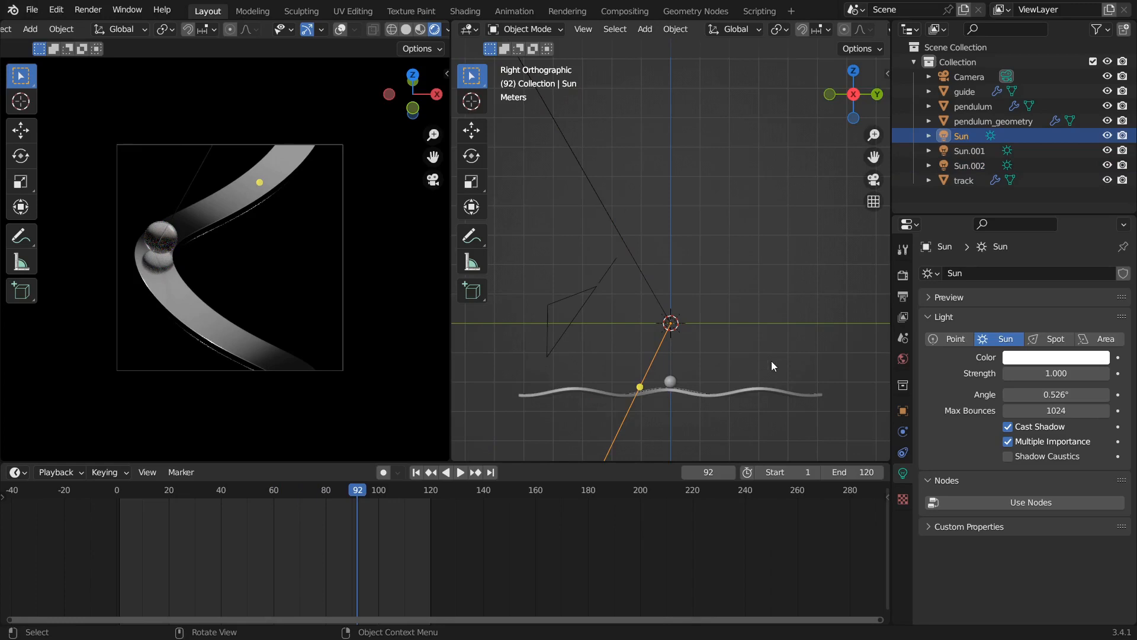
pyautogui.hotkey('shift', 'd')
pyautogui.press('Escape')
pyautogui.press('r')
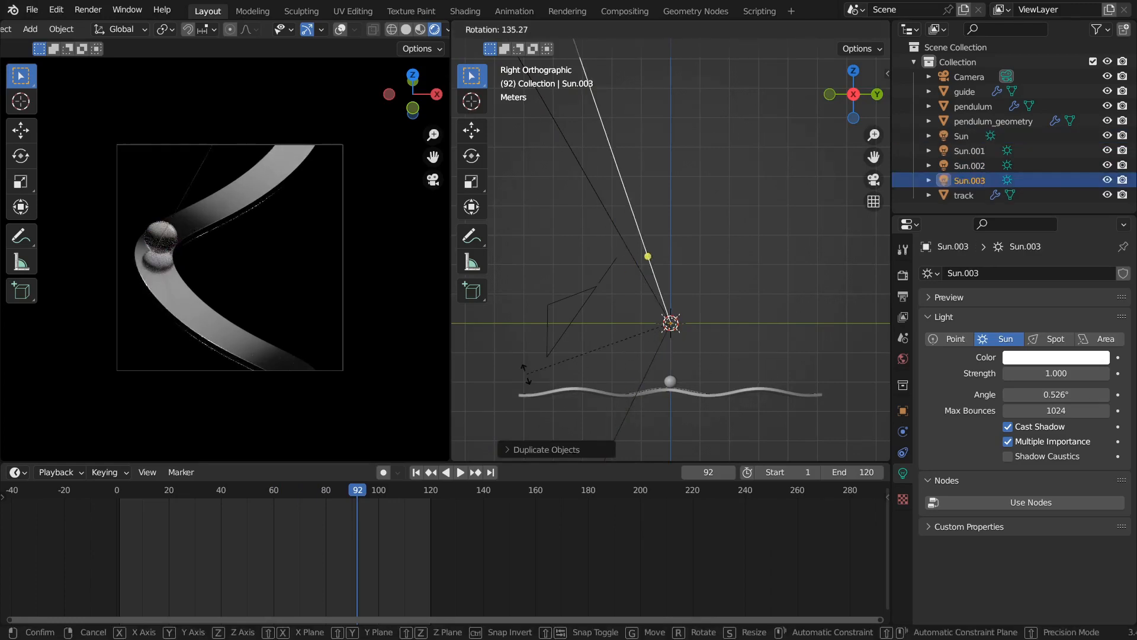
pyautogui.press('Escape')
pyautogui.press('Delete')
# Step: Select both 0.1-strength Sun lights and widen the active light's angle to 36.4° while inspecting the glass ball's reflections
pyautogui.moveTo(713, 277); pyautogui.dragTo(674, 268, button='middle')
pyautogui.click(674, 278)
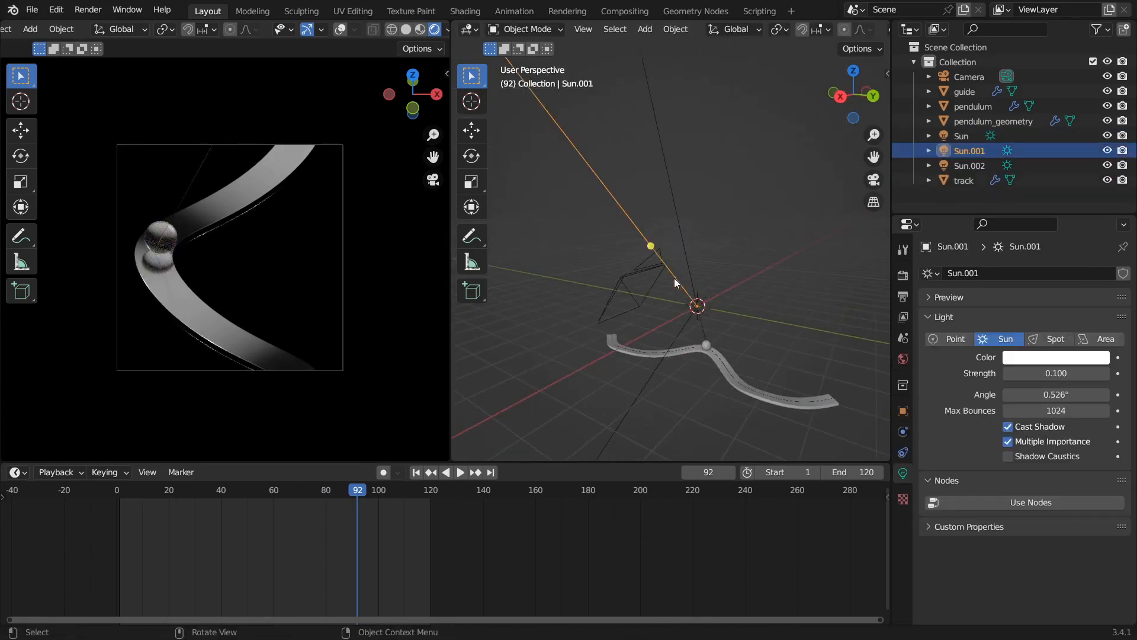
pyautogui.keyDown('shift'); pyautogui.click(695, 265); pyautogui.keyUp('shift')
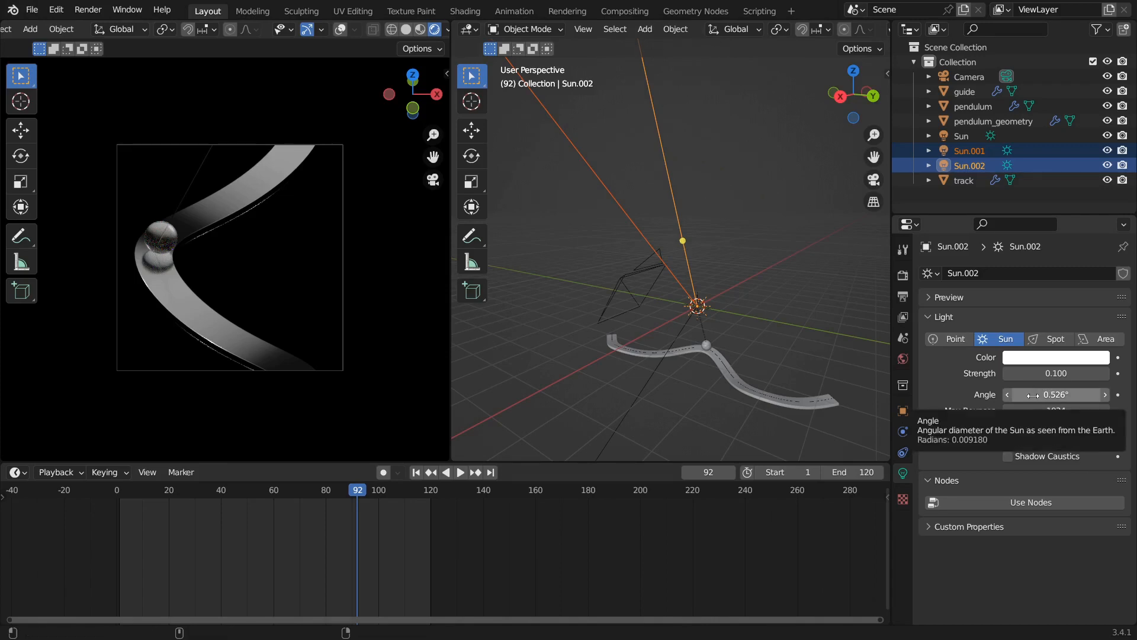
pyautogui.moveTo(1056, 395)
pyautogui.mouseDown()
pyautogui.moveTo(1108, 394)
pyautogui.moveTo(1086, 394)
pyautogui.mouseUp()
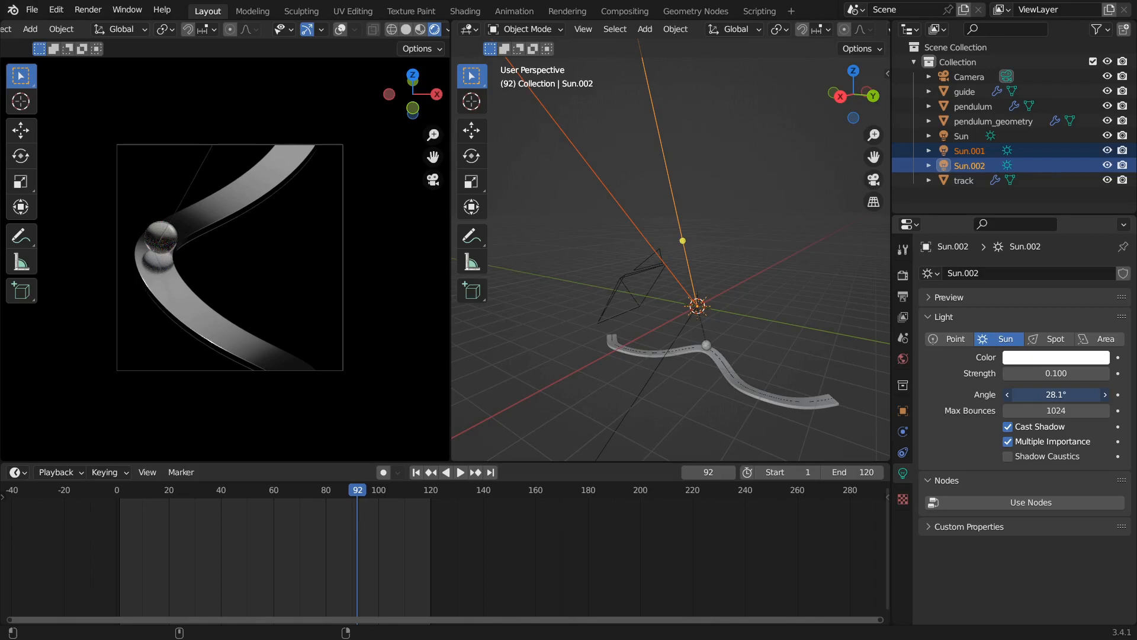
pyautogui.moveTo(1089, 394); pyautogui.dragTo(1088, 395)
pyautogui.scroll(6, 244, 285)
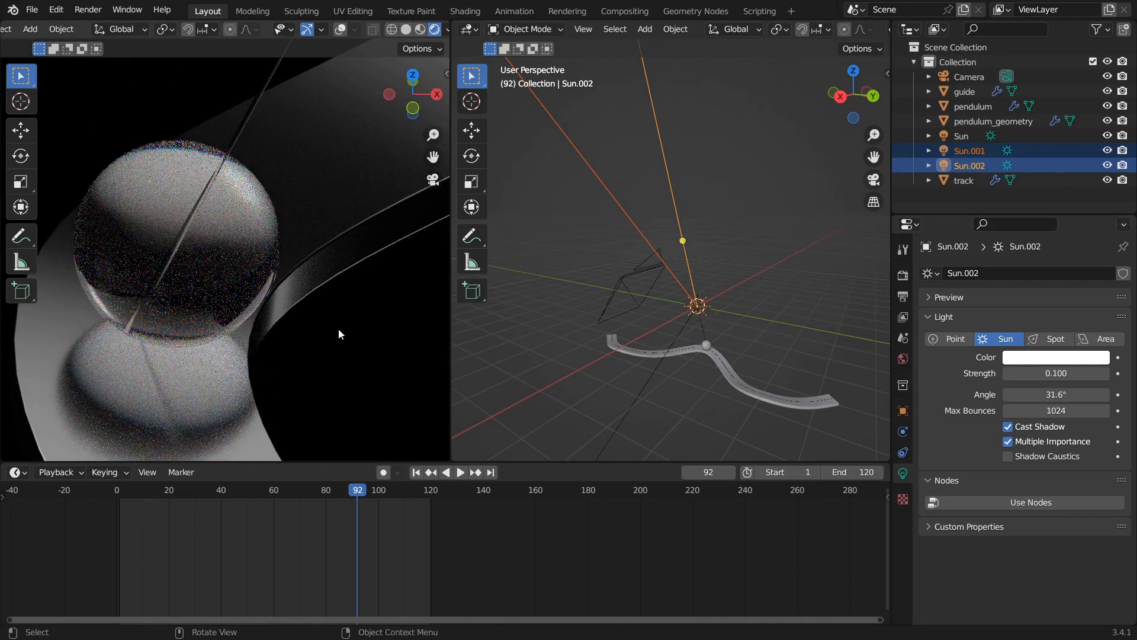
pyautogui.keyDown('shift'); pyautogui.moveTo(339, 334); pyautogui.dragTo(279, 314, button='middle'); pyautogui.keyUp('shift')
pyautogui.moveTo(1056, 395)
pyautogui.mouseDown()
pyautogui.moveTo(1028, 394)
pyautogui.moveTo(1069, 395)
pyautogui.mouseUp()
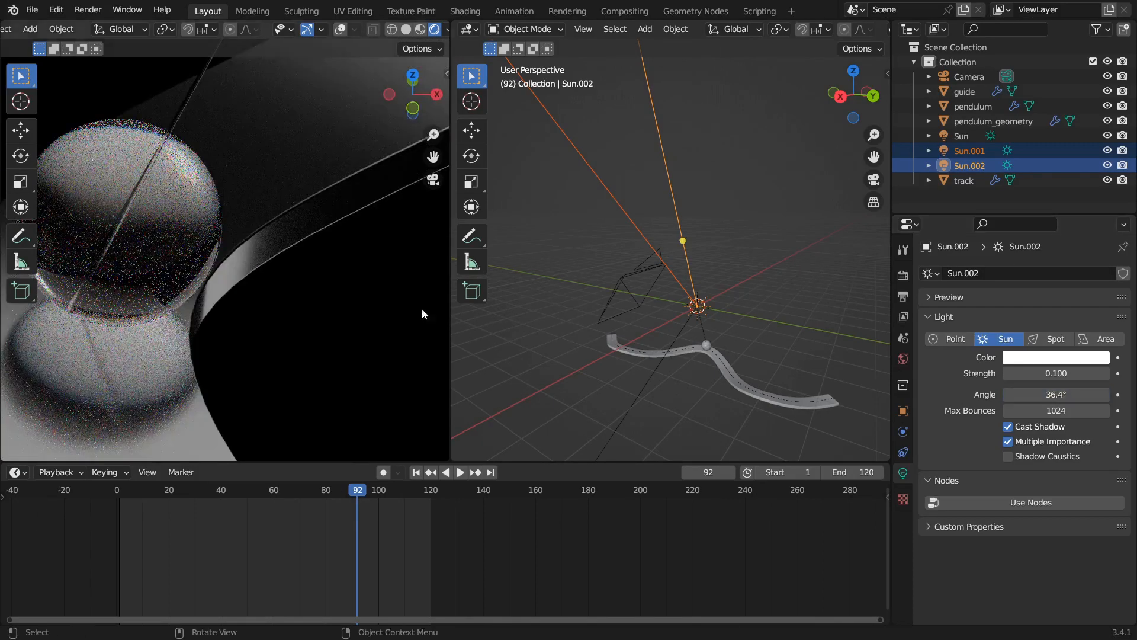
# Step: Increase the active Sun light's angle to 41.5° and play the animation through the camera to check the softer lighting
pyautogui.press('KP_0')
pyautogui.press('space')
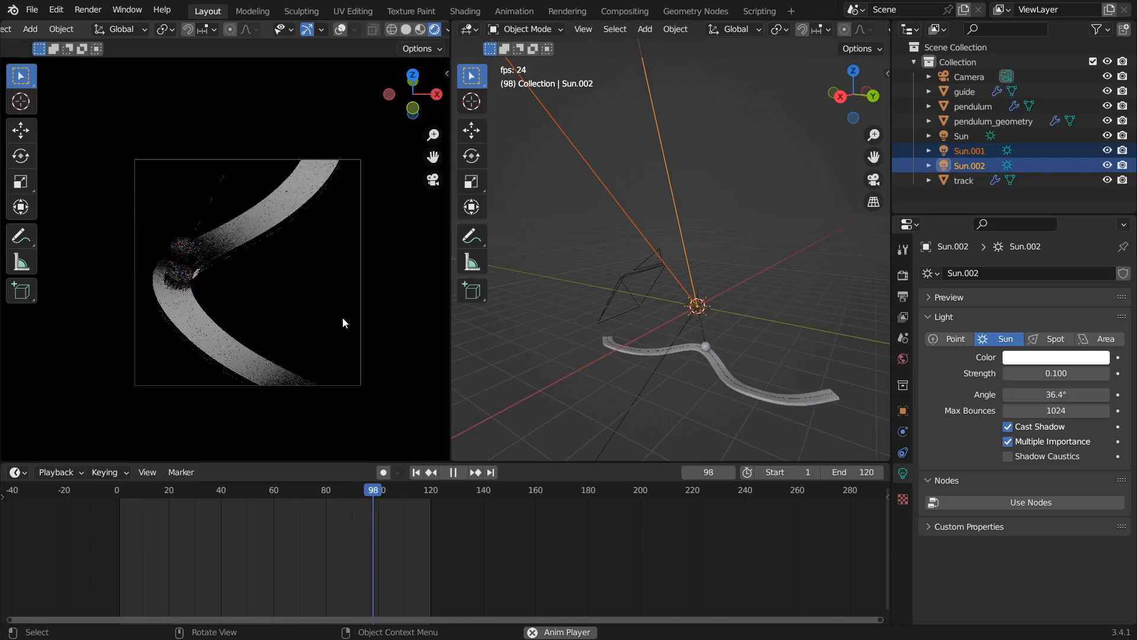
pyautogui.press('space')
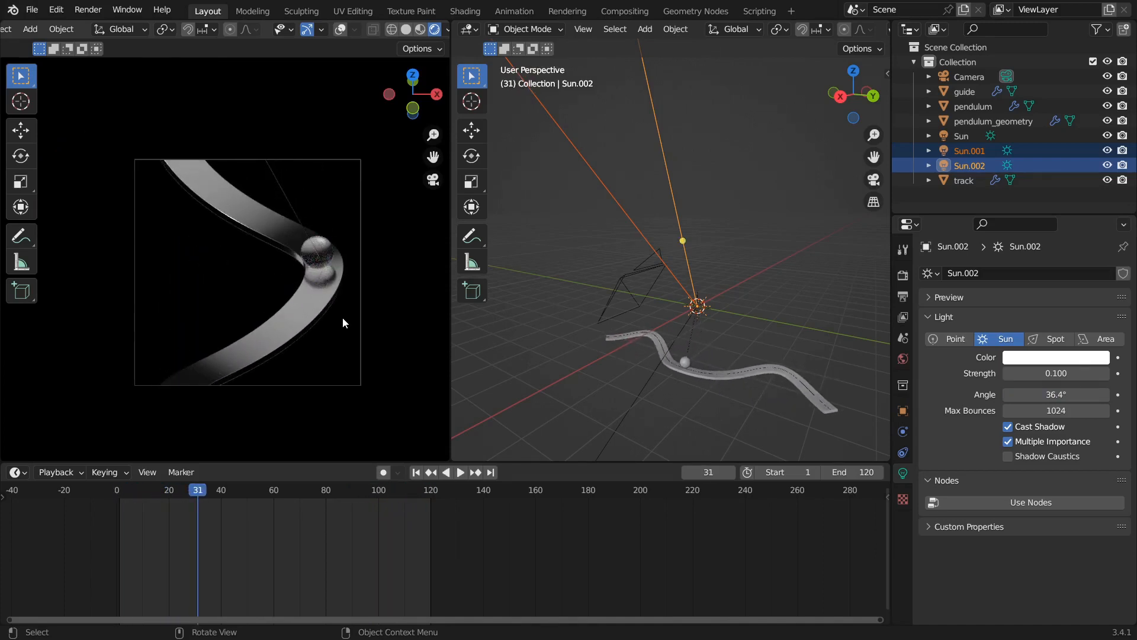
pyautogui.press('space')
pyautogui.press('space')
pyautogui.moveTo(1048, 389)
pyautogui.mouseDown()
pyautogui.moveTo(1087, 389)
pyautogui.moveTo(1065, 389)
pyautogui.mouseUp()
pyautogui.press('space')
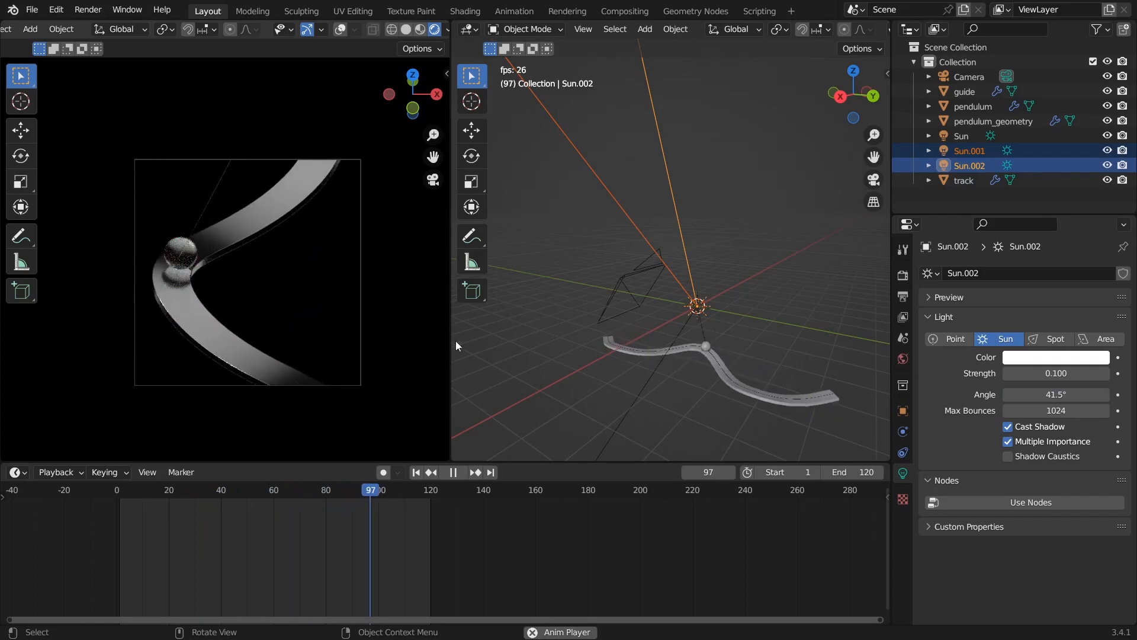
pyautogui.press('space')
pyautogui.press('KP_3')
pyautogui.press('r')
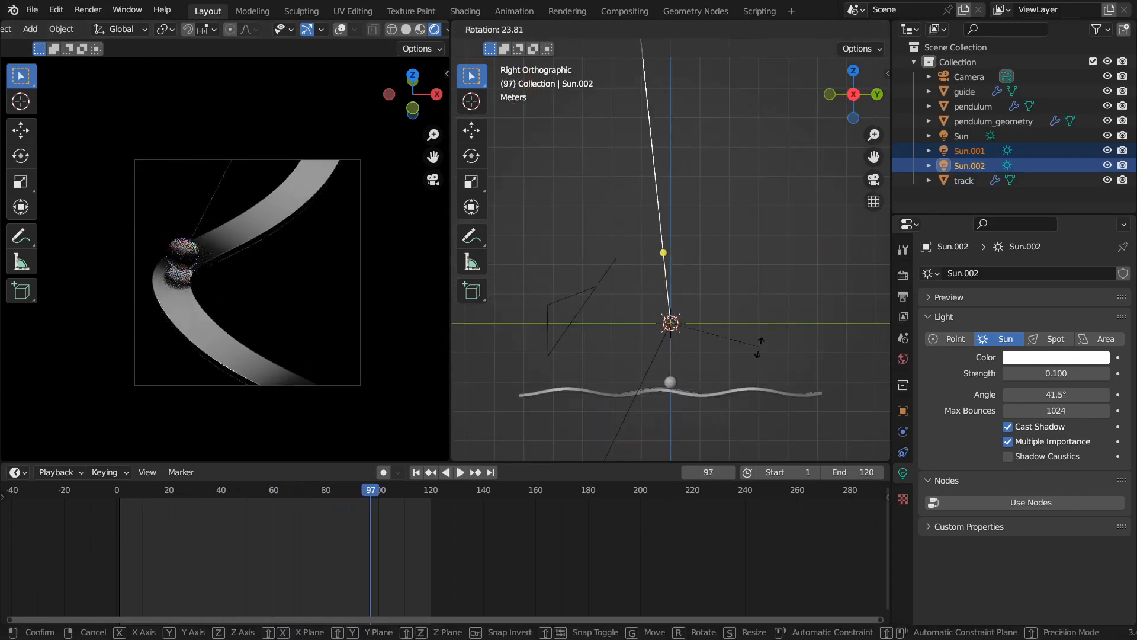
pyautogui.rightClick(766, 300)
pyautogui.keyDown('shift'); pyautogui.click(671, 322); pyautogui.keyUp('shift')
# Step: Rotate the camera about -7.7° in the right view and move it about 0.7 m down and slightly away from the track
pyautogui.click(564, 332)
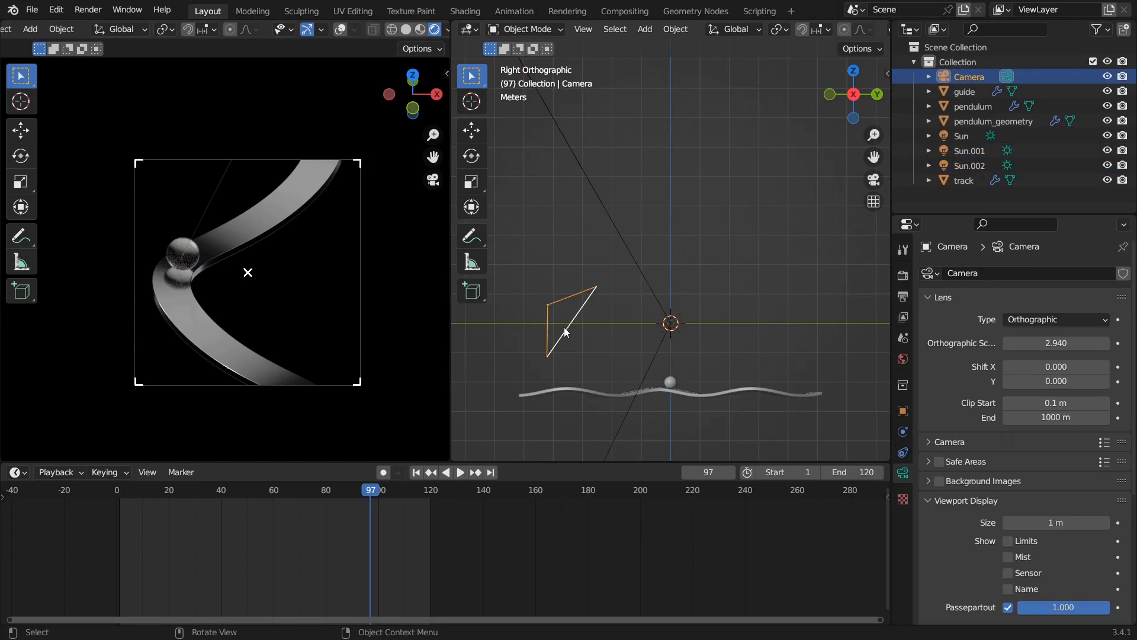
pyautogui.press('r')
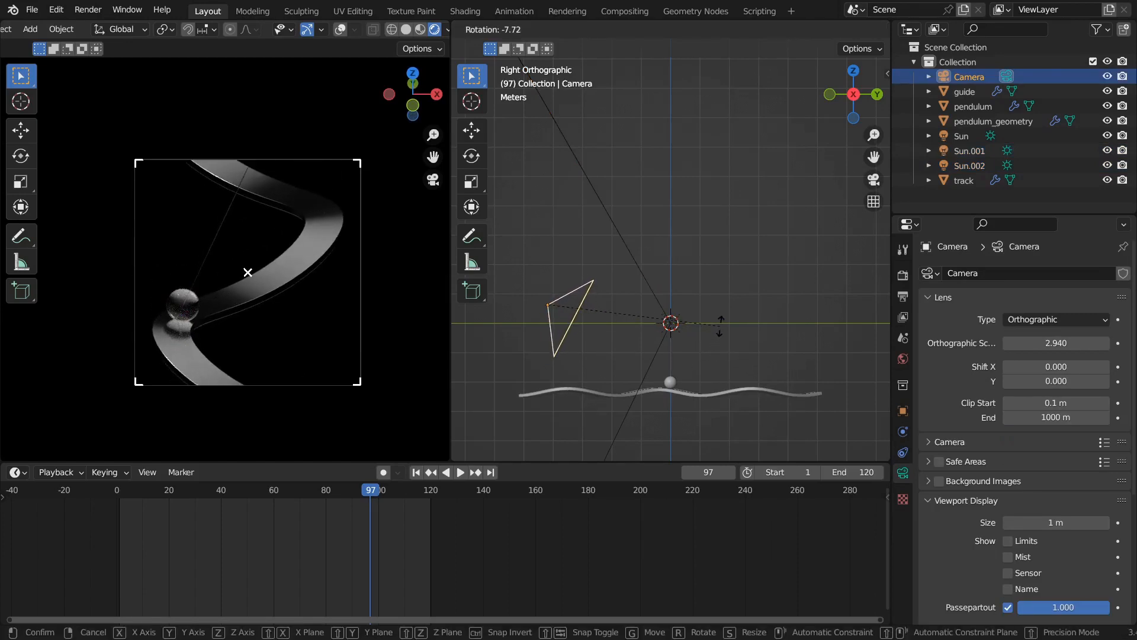
pyautogui.click(721, 326)
pyautogui.press('g')
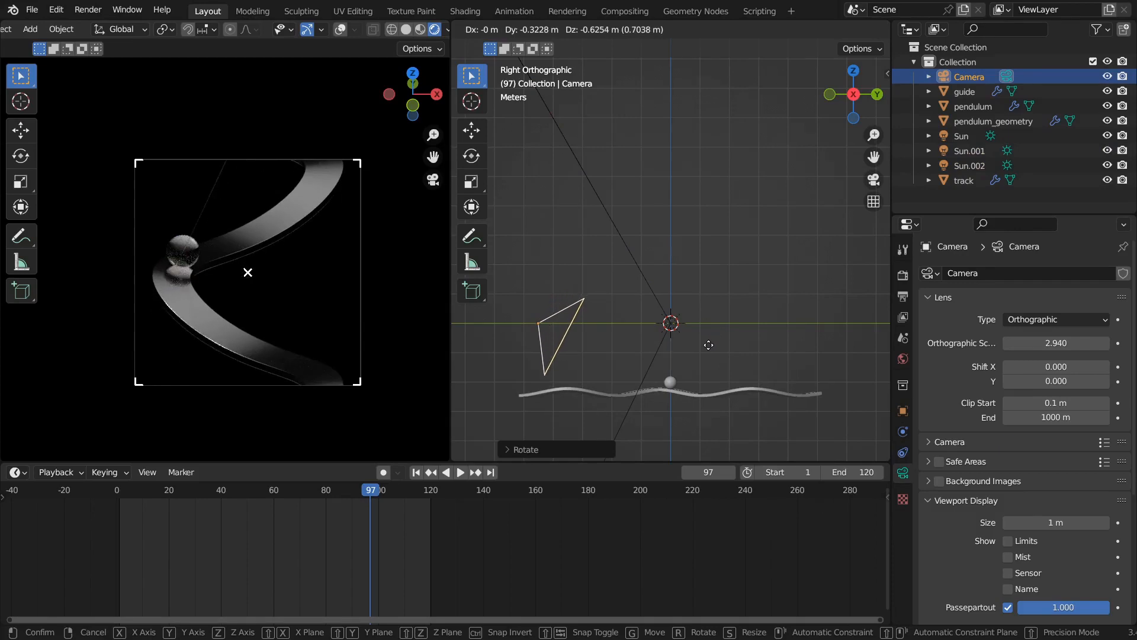
pyautogui.click(715, 352)
# Step: Rotate the camera a few degrees further in the same direction and nudge its position to center the ball, checking with playback
pyautogui.press('r')
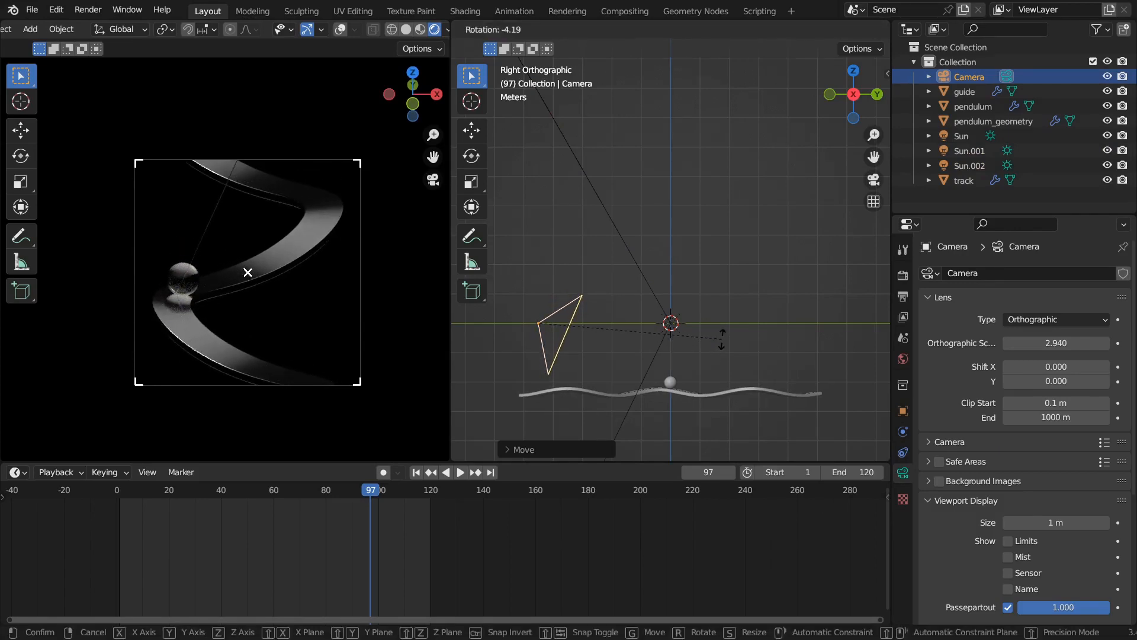
pyautogui.click(724, 344)
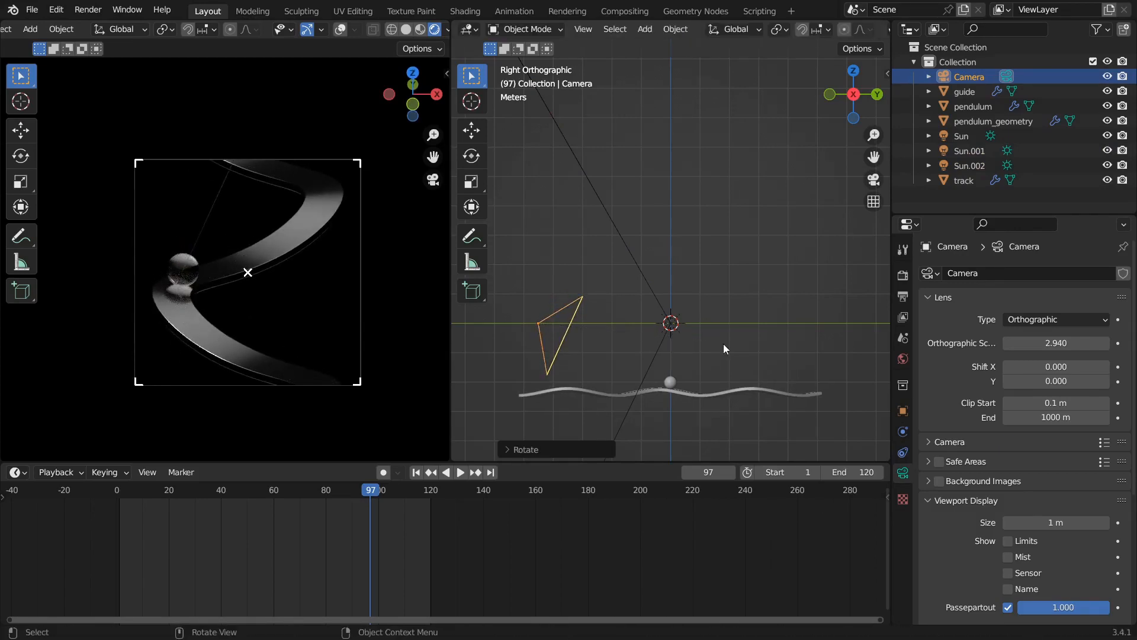
pyautogui.press('g')
pyautogui.click(723, 340)
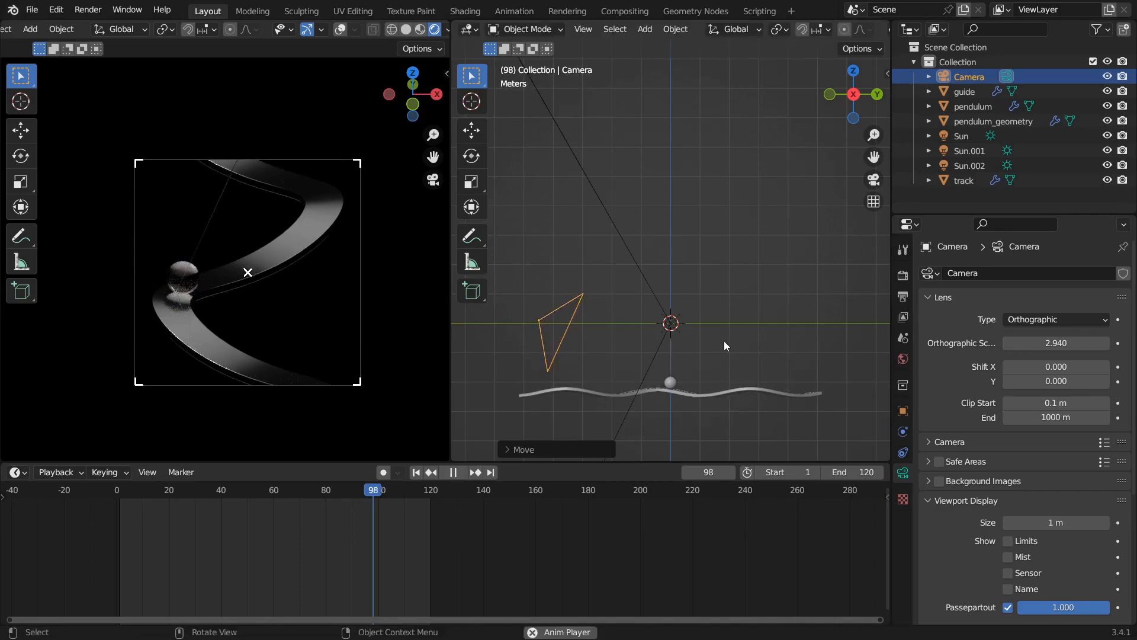
pyautogui.press('g')
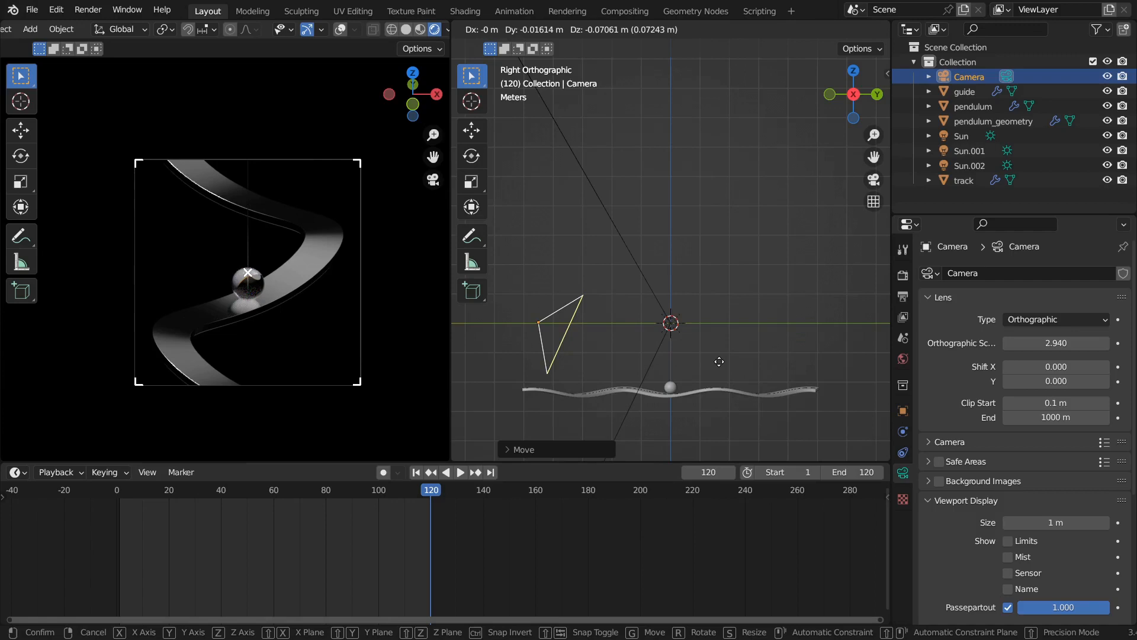
pyautogui.click(719, 361)
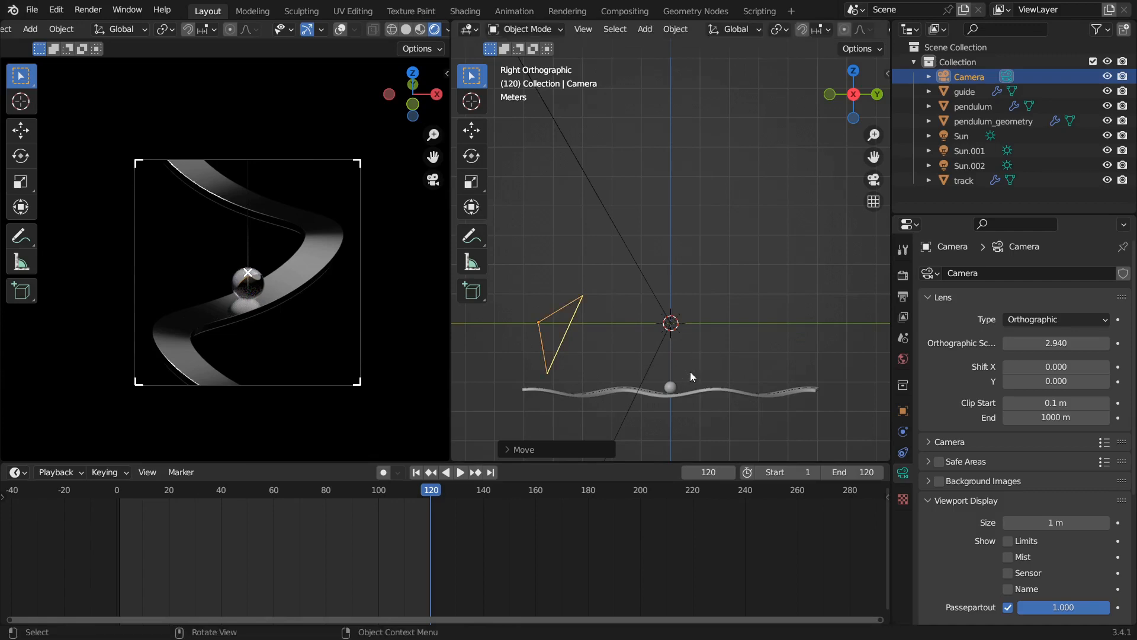
pyautogui.press('g')
pyautogui.press('Escape')
pyautogui.moveTo(567, 343); pyautogui.dragTo(660, 364, button='middle')
pyautogui.scroll(4, 667, 341)
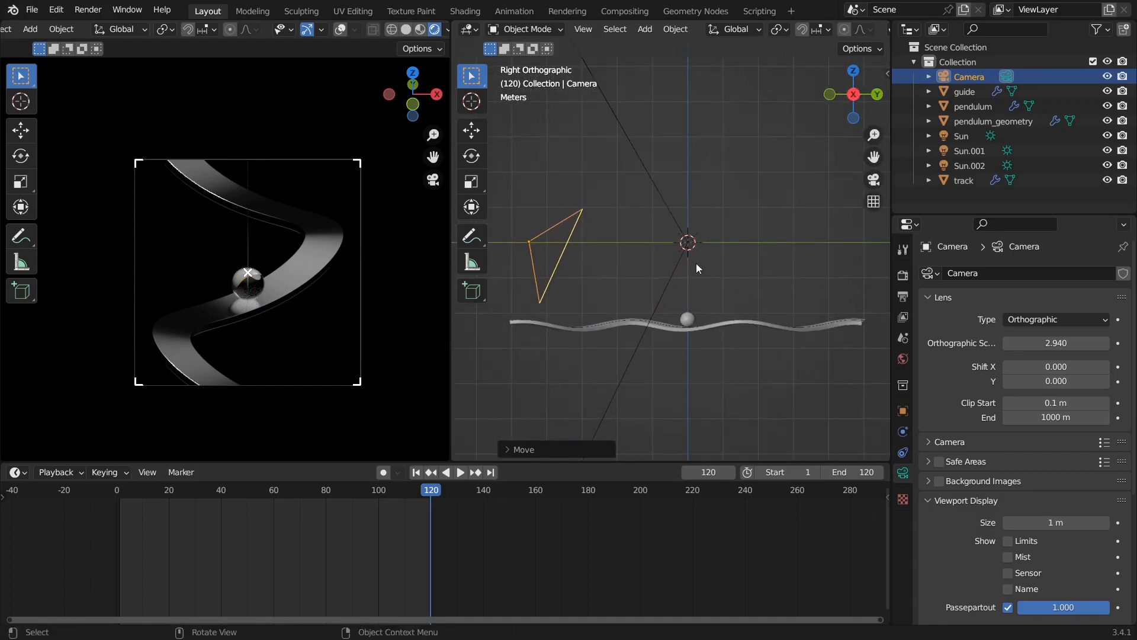
pyautogui.click(854, 95)
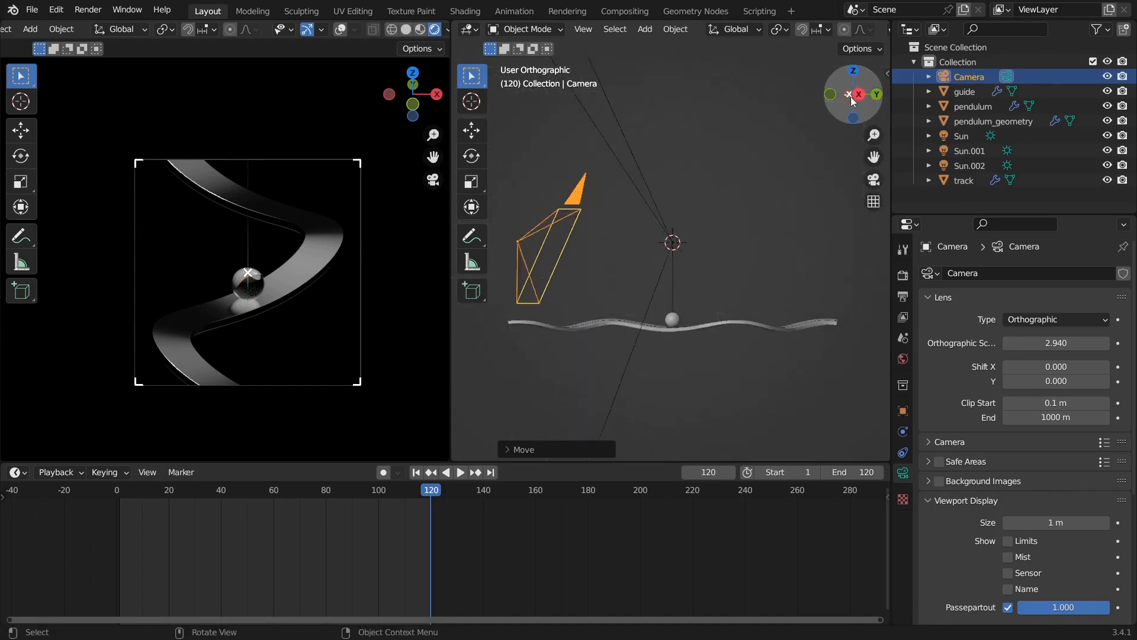
pyautogui.click(831, 95)
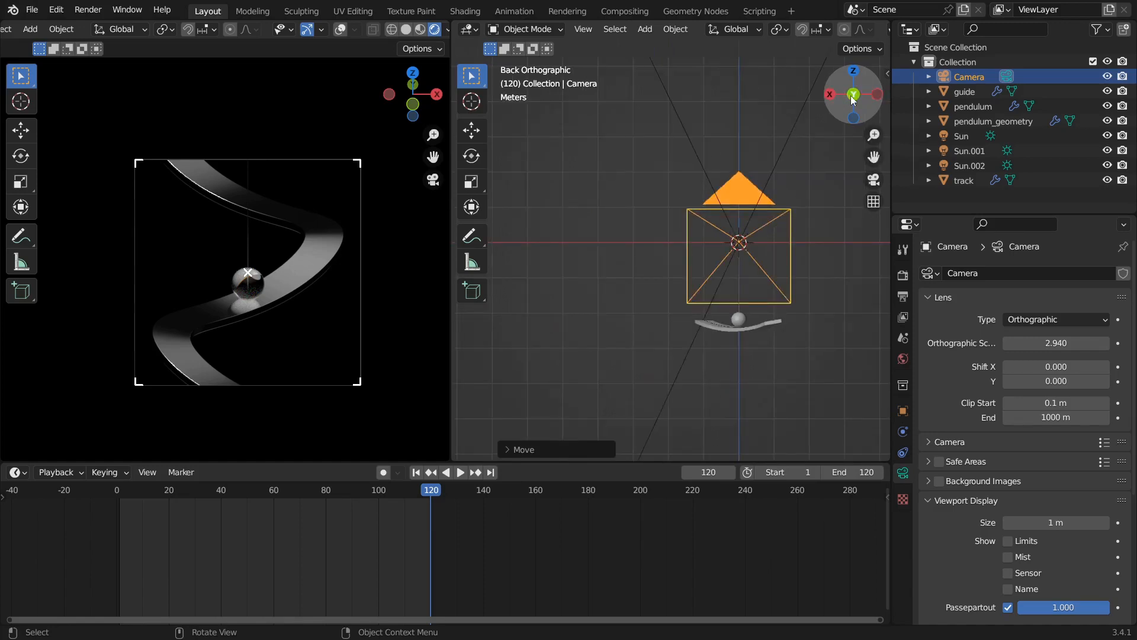
pyautogui.click(853, 96)
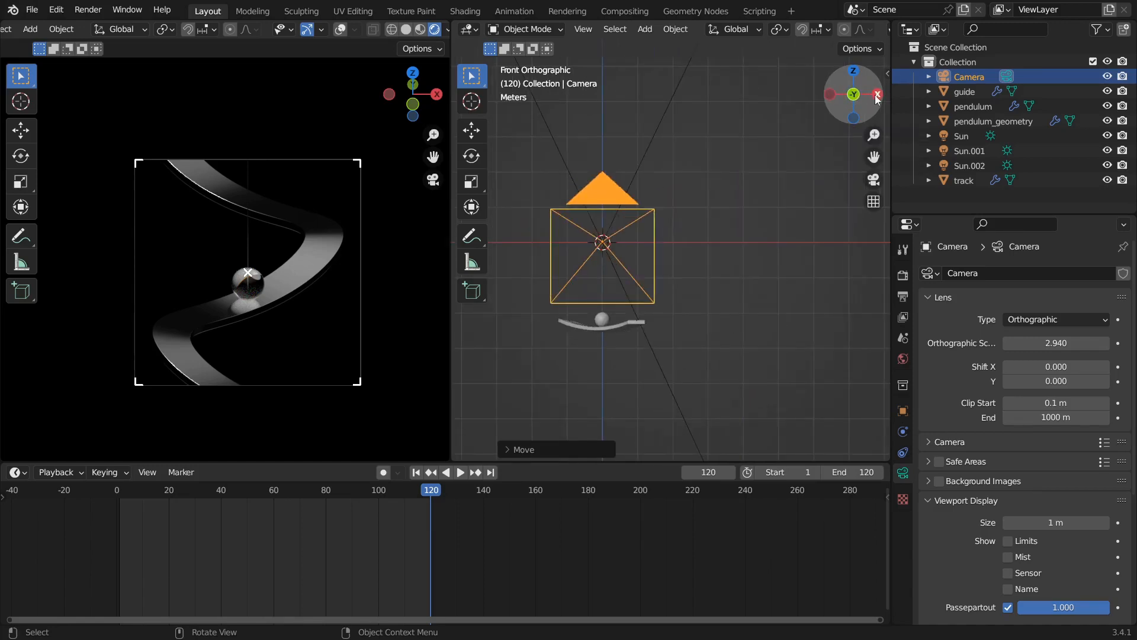
# Step: View the scene from the right side, play the animation to check the pendulum's motion, and stop it
pyautogui.click(877, 94)
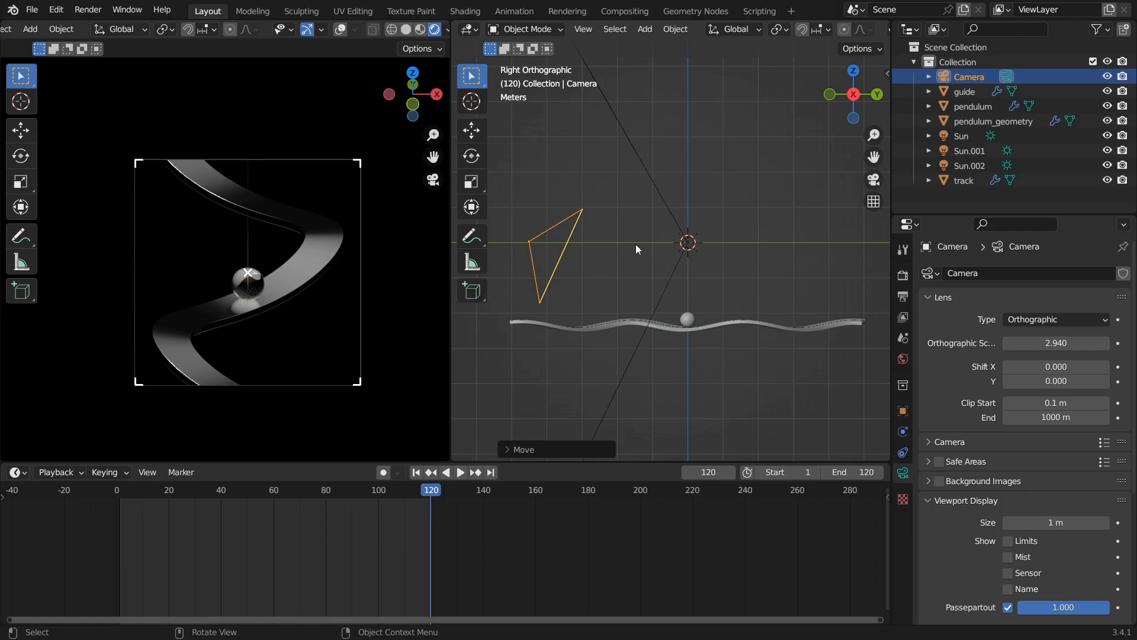
pyautogui.press('space')
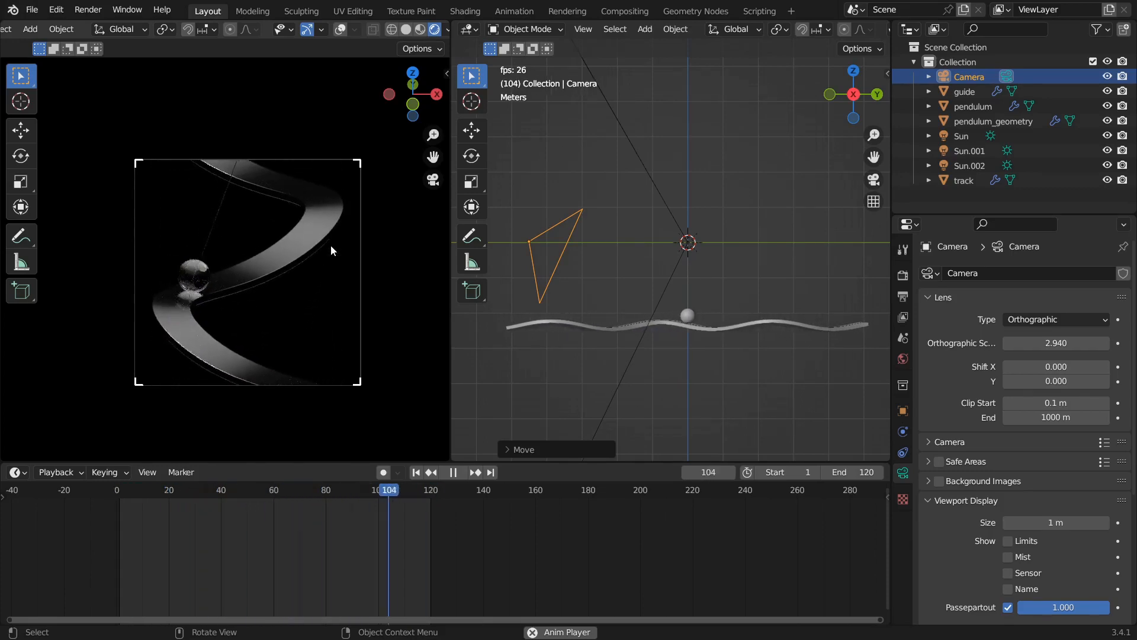
pyautogui.press('space')
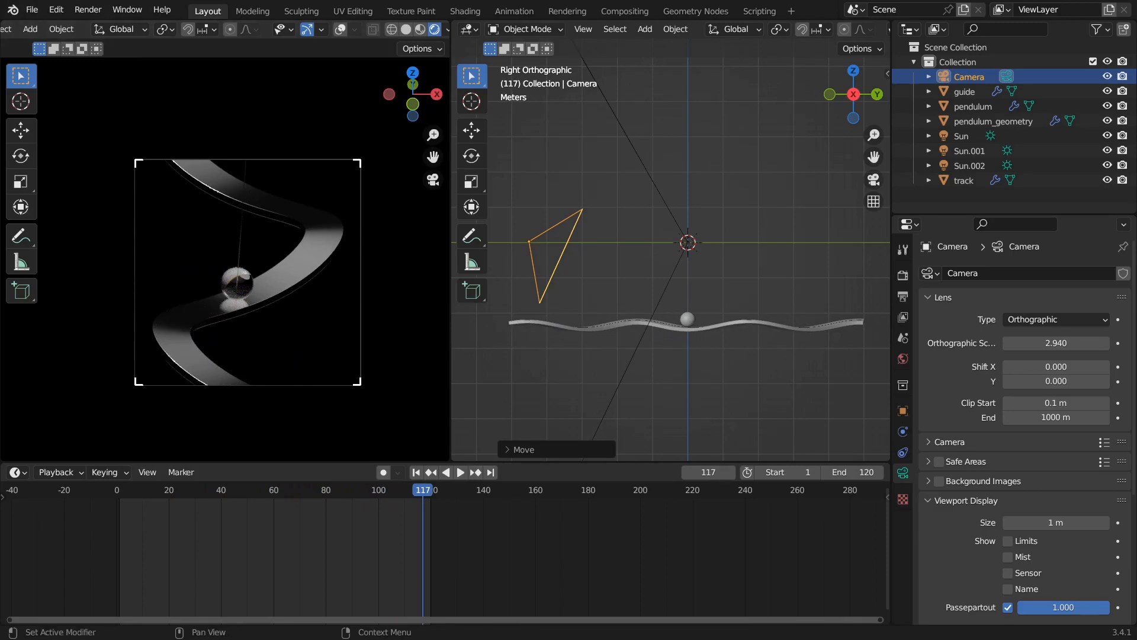
# Step: Select the pendulum_geometry object and open its node tree in a Geometry Node Editor in place of the second viewport
pyautogui.click(697, 324)
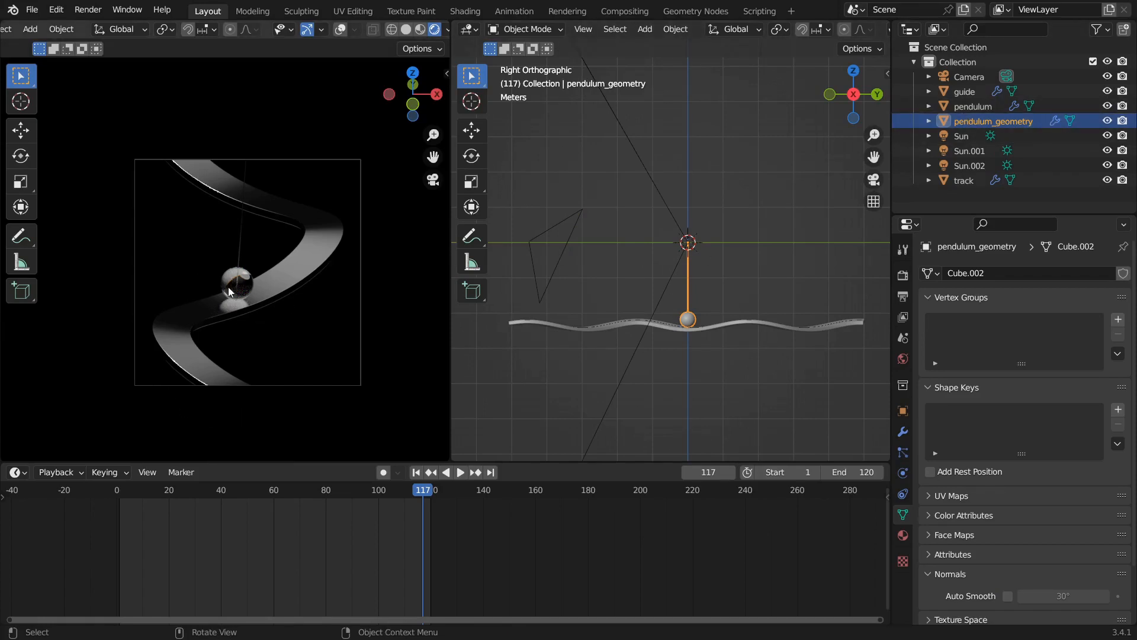
pyautogui.scroll(2, 699, 262)
pyautogui.moveTo(699, 262); pyautogui.dragTo(747, 283, button='middle')
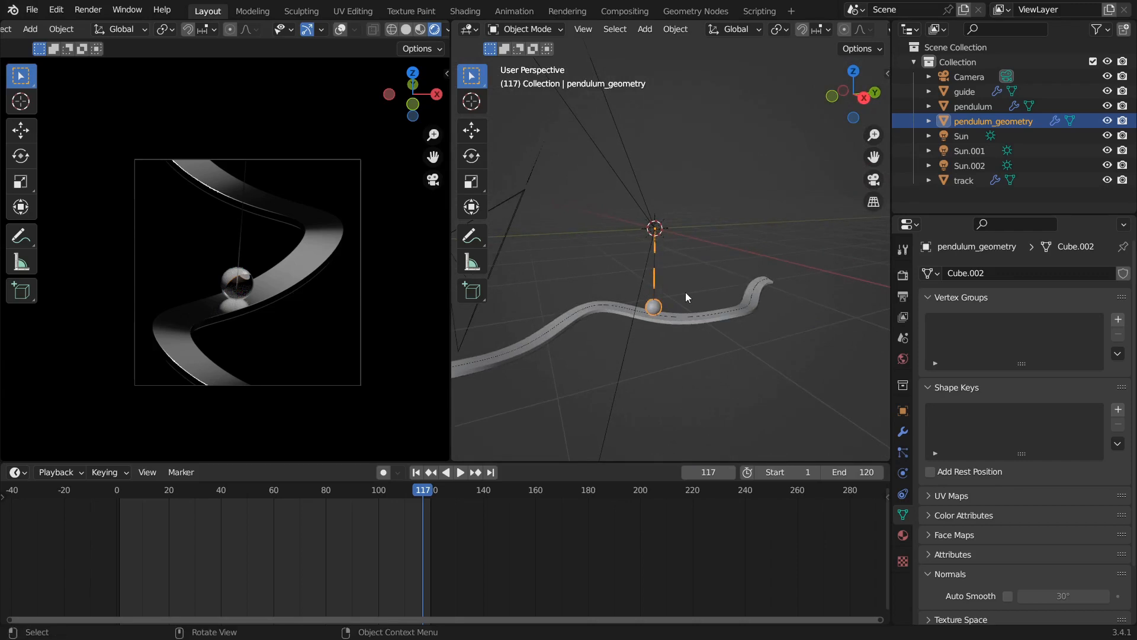
pyautogui.click(969, 112)
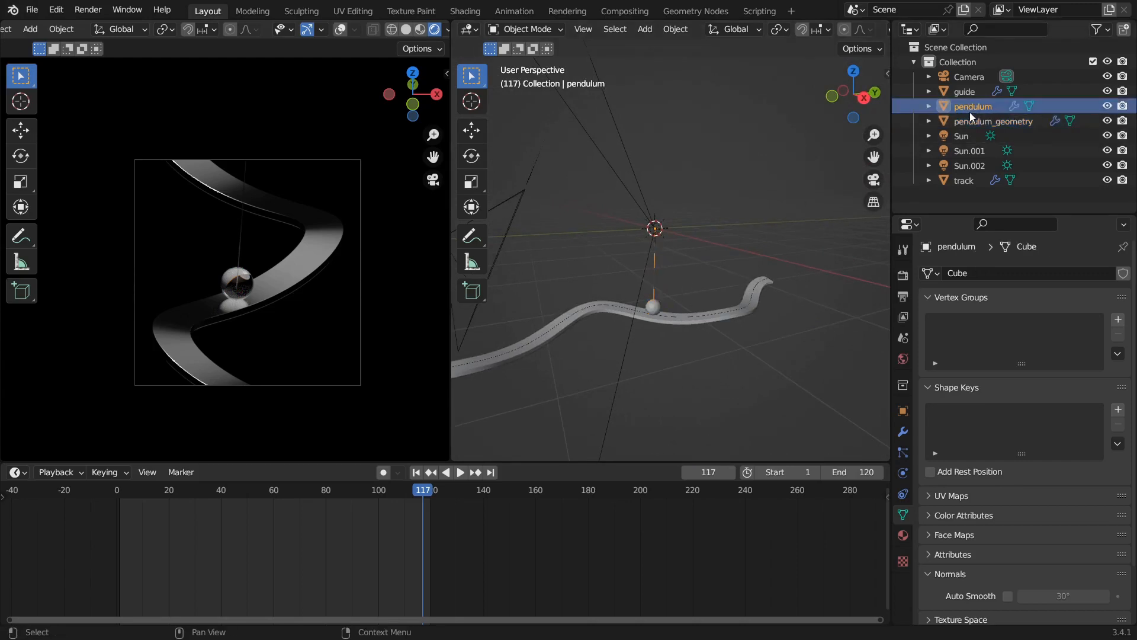
pyautogui.click(968, 117)
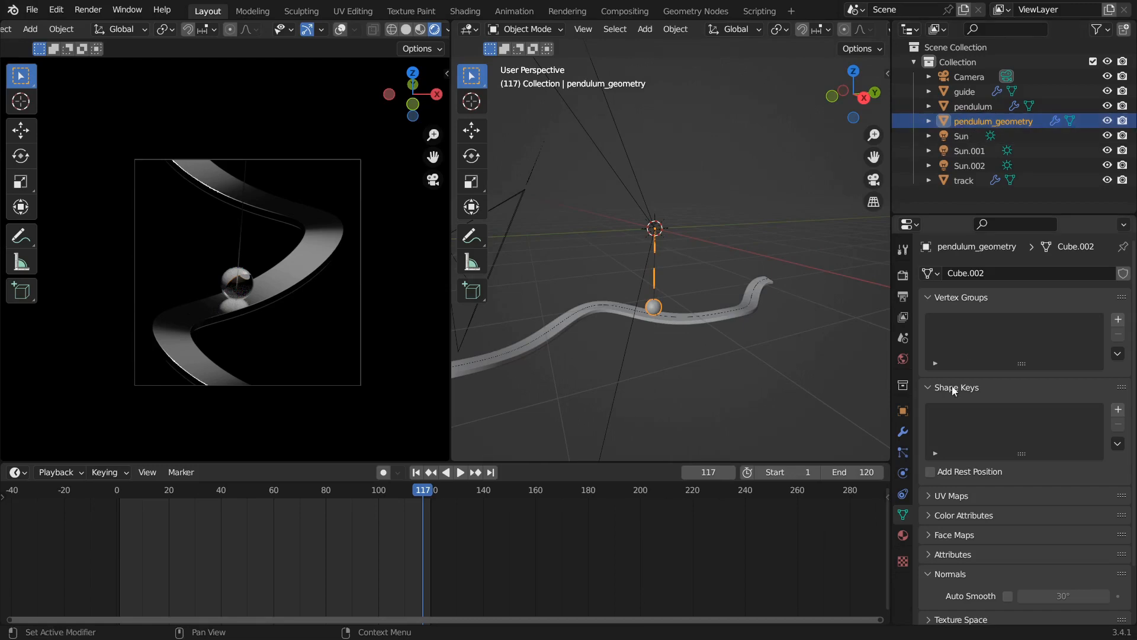
pyautogui.click(900, 433)
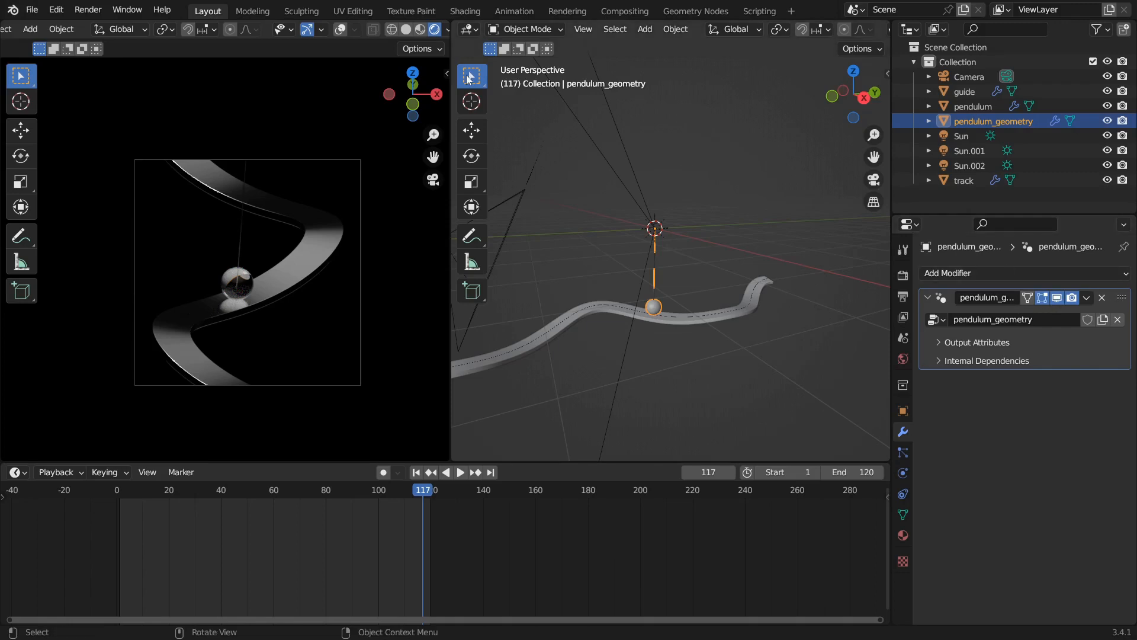
pyautogui.click(471, 30)
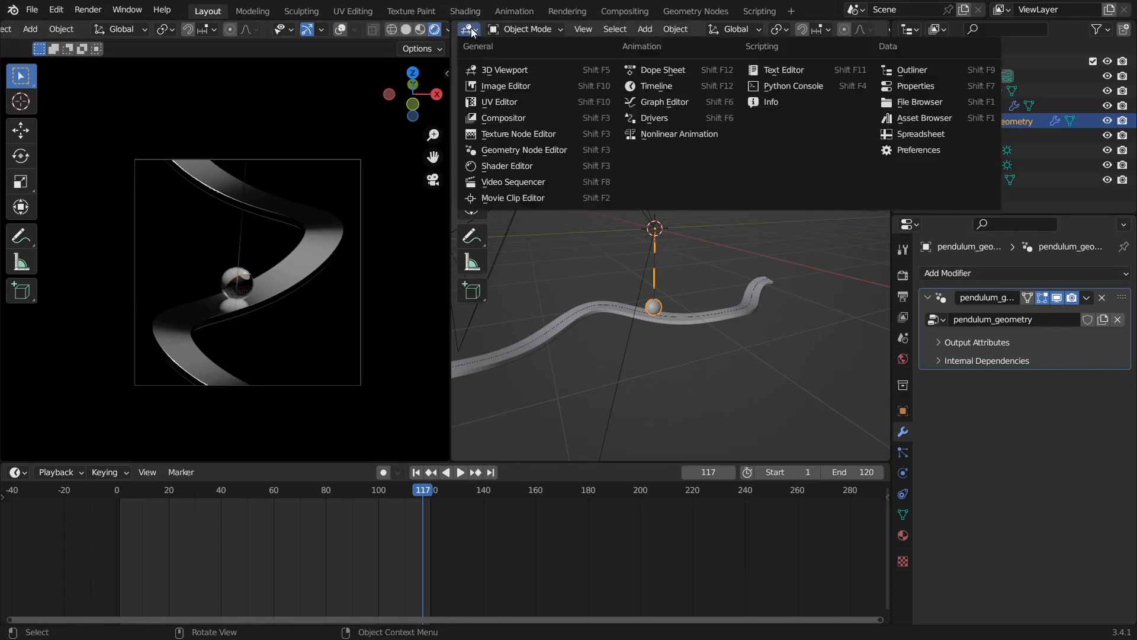
pyautogui.click(540, 154)
# Step: Examine the pendulum_geometry node tree, from the curve and Ico Sphere nodes through to the transform and material nodes
pyautogui.scroll(-2, 694, 209)
pyautogui.scroll(4, 629, 298)
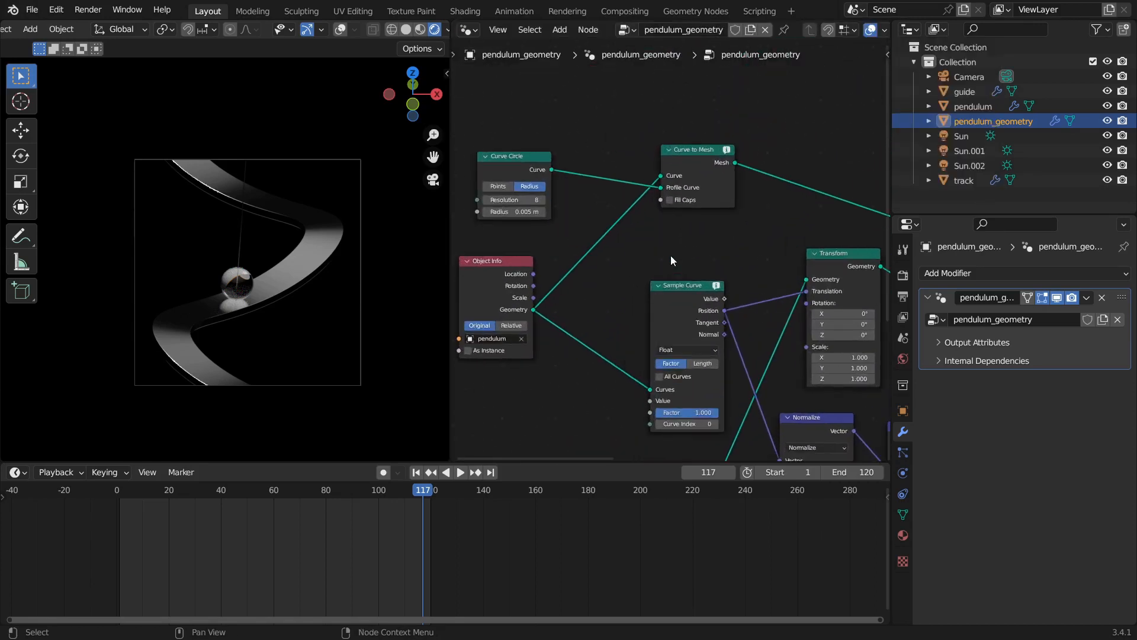
pyautogui.moveTo(685, 248); pyautogui.dragTo(592, 223, button='middle')
pyautogui.scroll(-5, 656, 240)
pyautogui.moveTo(678, 238); pyautogui.dragTo(734, 244, button='middle')
pyautogui.scroll(1, 560, 219)
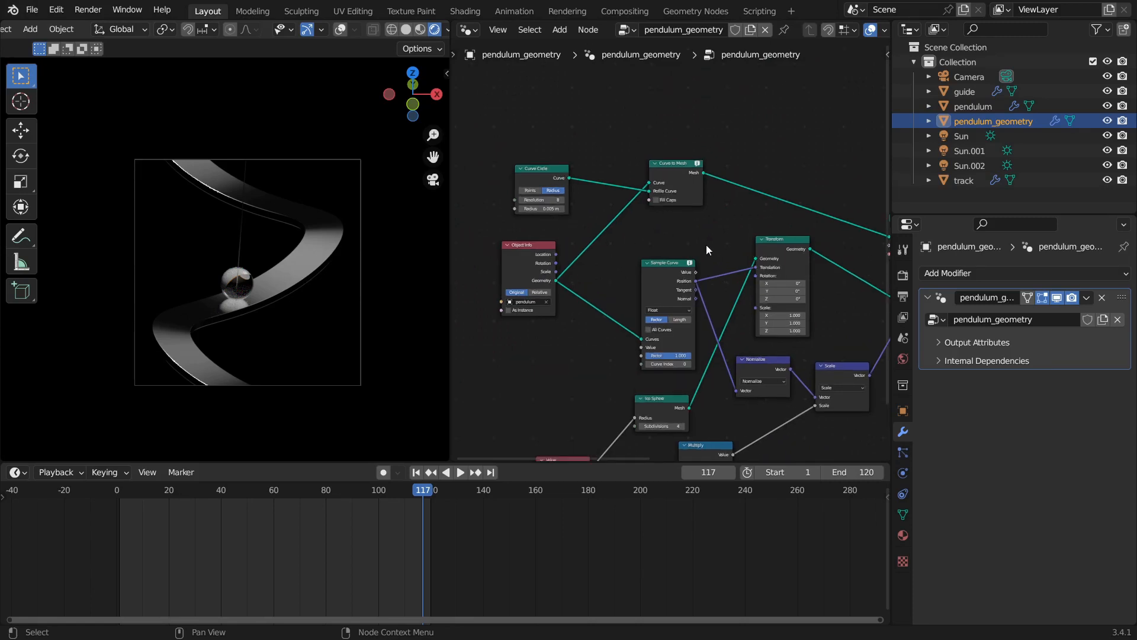
pyautogui.scroll(-1, 614, 255)
pyautogui.moveTo(613, 255); pyautogui.dragTo(471, 223, button='middle')
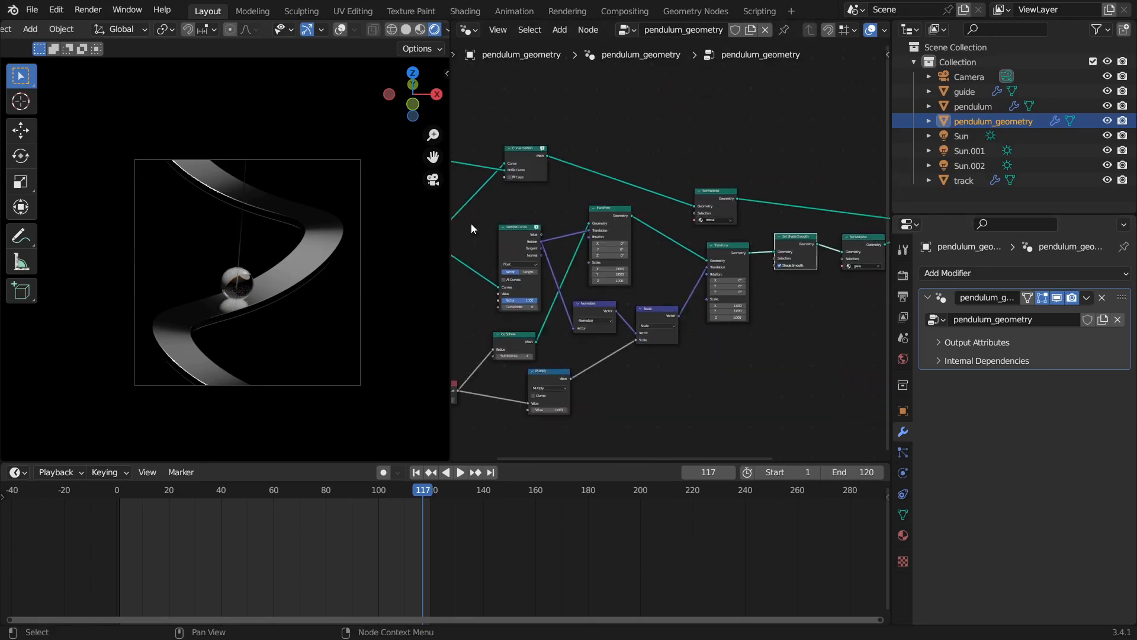
pyautogui.scroll(-1, 663, 261)
pyautogui.moveTo(664, 262); pyautogui.dragTo(775, 218, button='middle')
pyautogui.scroll(1, 614, 308)
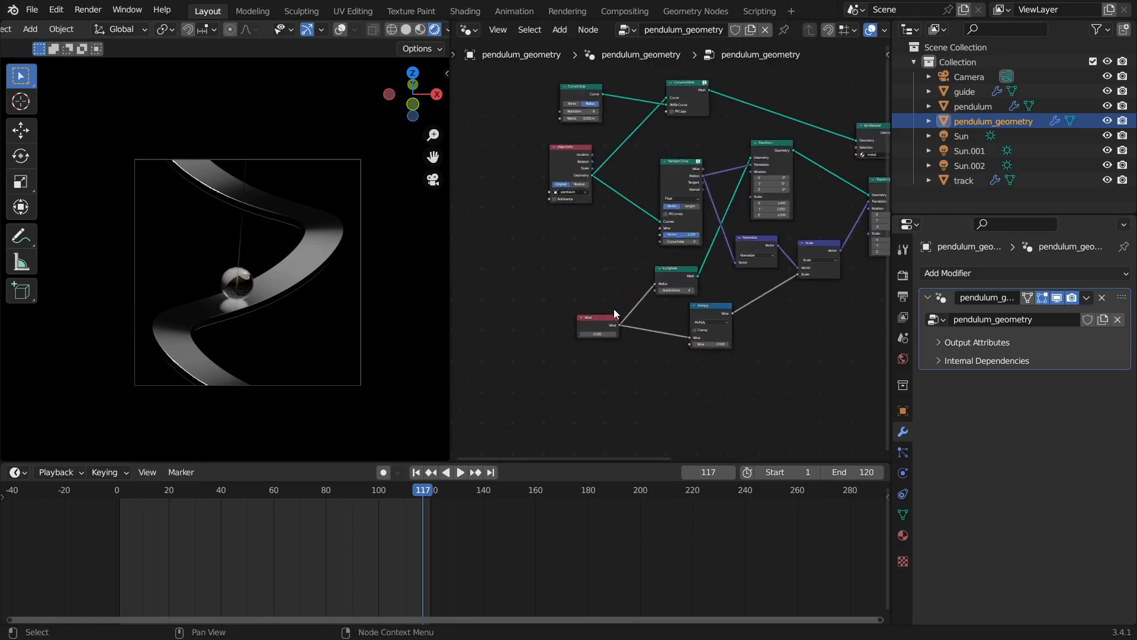
# Step: Disconnect the Ico Sphere's mesh from the Transform node's Geometry input and move the Ico Sphere node out of the way
pyautogui.scroll(1, 674, 292)
pyautogui.moveTo(674, 291); pyautogui.dragTo(671, 276)
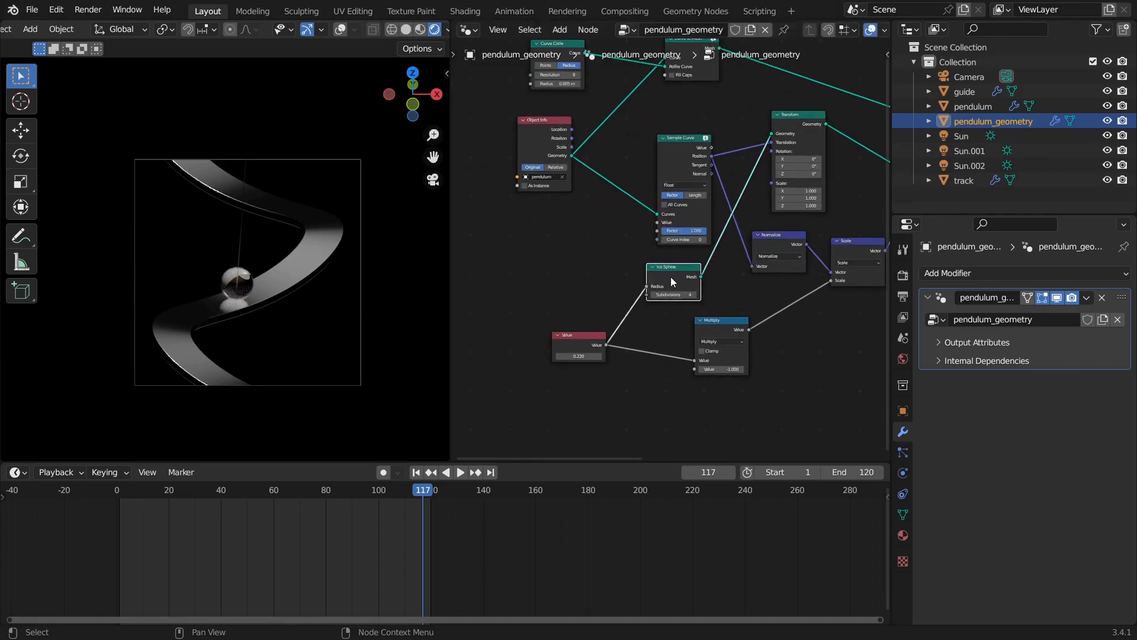
pyautogui.moveTo(770, 133); pyautogui.dragTo(727, 159)
pyautogui.moveTo(662, 269); pyautogui.dragTo(644, 301)
# Step: Duplicate the pendulum Object Info node, place the copy above the Value node, and clear the copy's object
pyautogui.hotkey('shift', 'a')
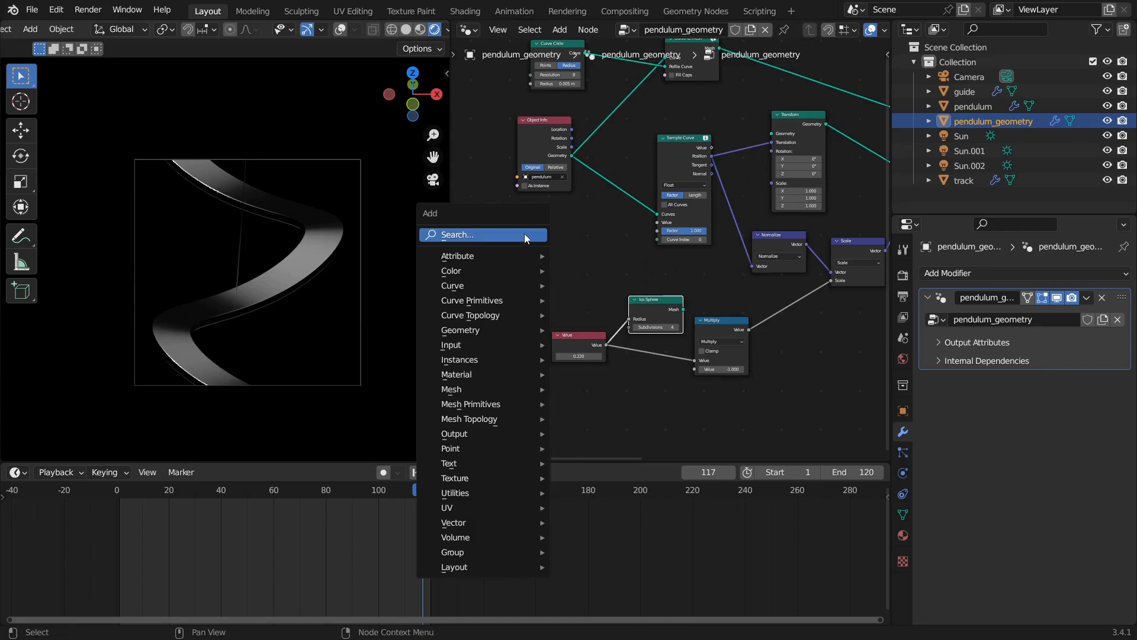
pyautogui.click(532, 119)
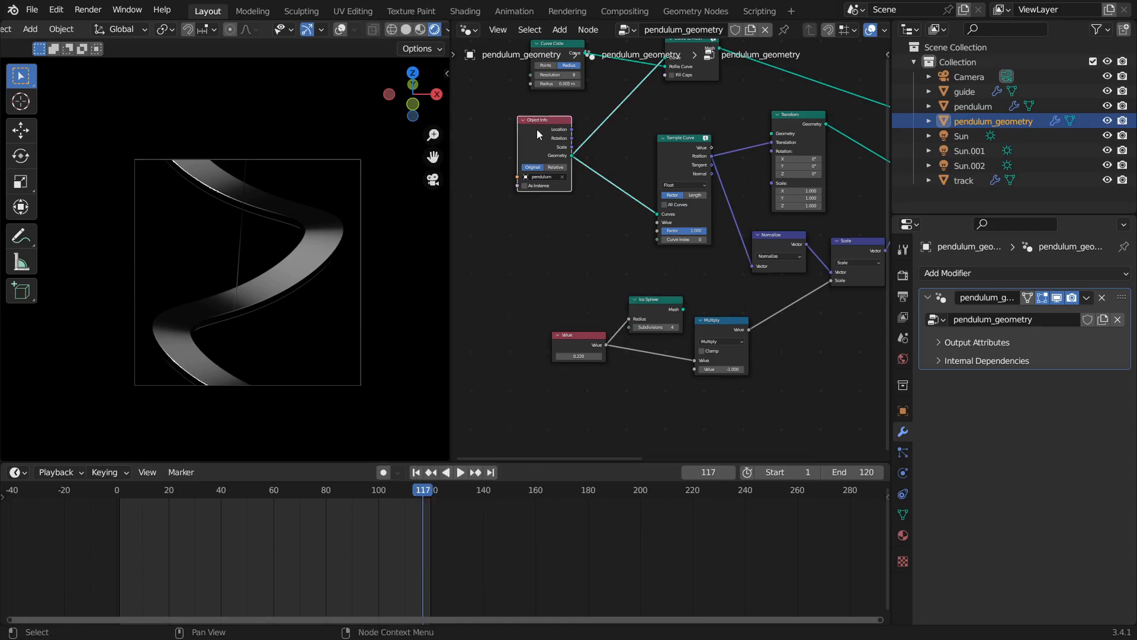
pyautogui.hotkey('shift', 'd')
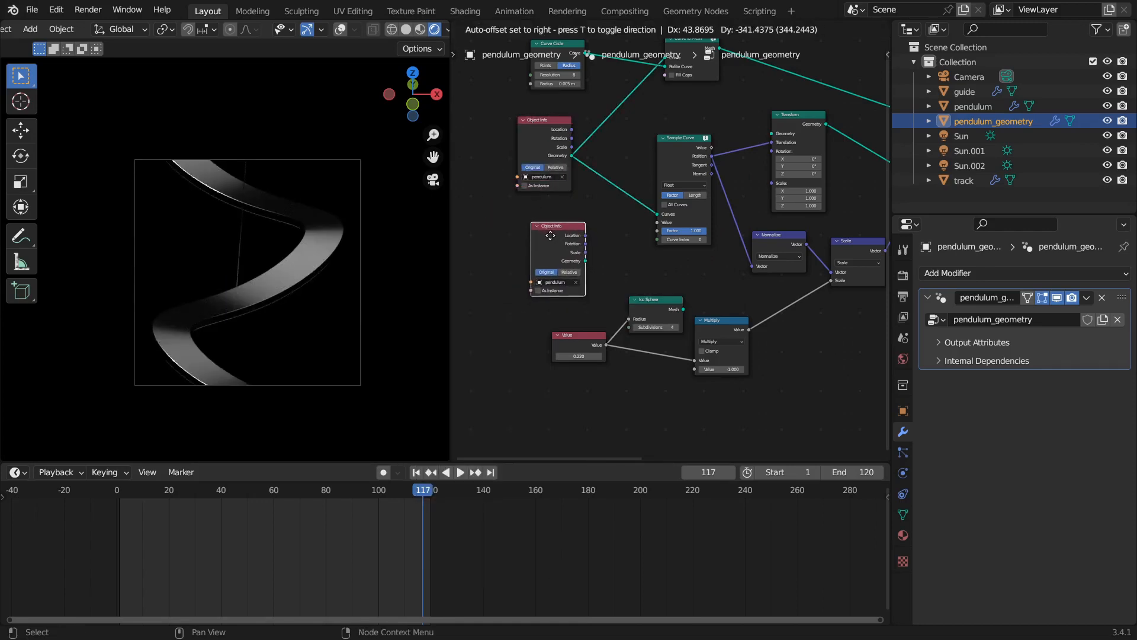
pyautogui.click(536, 234)
pyautogui.scroll(2, 610, 259)
pyautogui.moveTo(610, 259); pyautogui.dragTo(606, 250, button='middle')
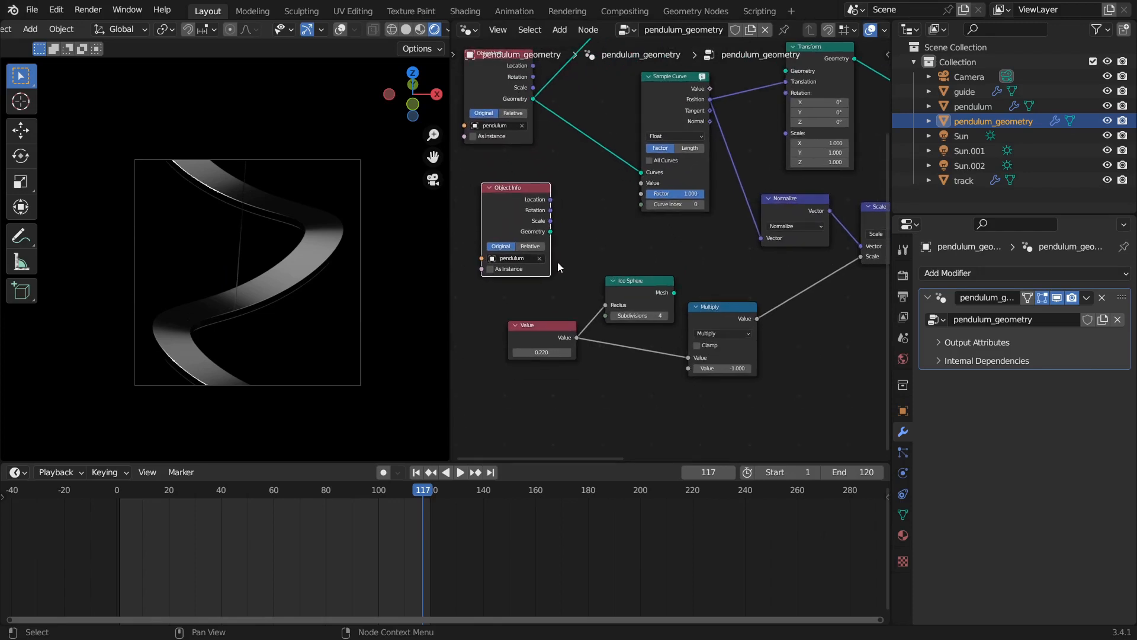
pyautogui.click(539, 257)
# Step: Switch the node editor back to a 3D Viewport, add a cube mesh, and rename it weight
pyautogui.click(470, 30)
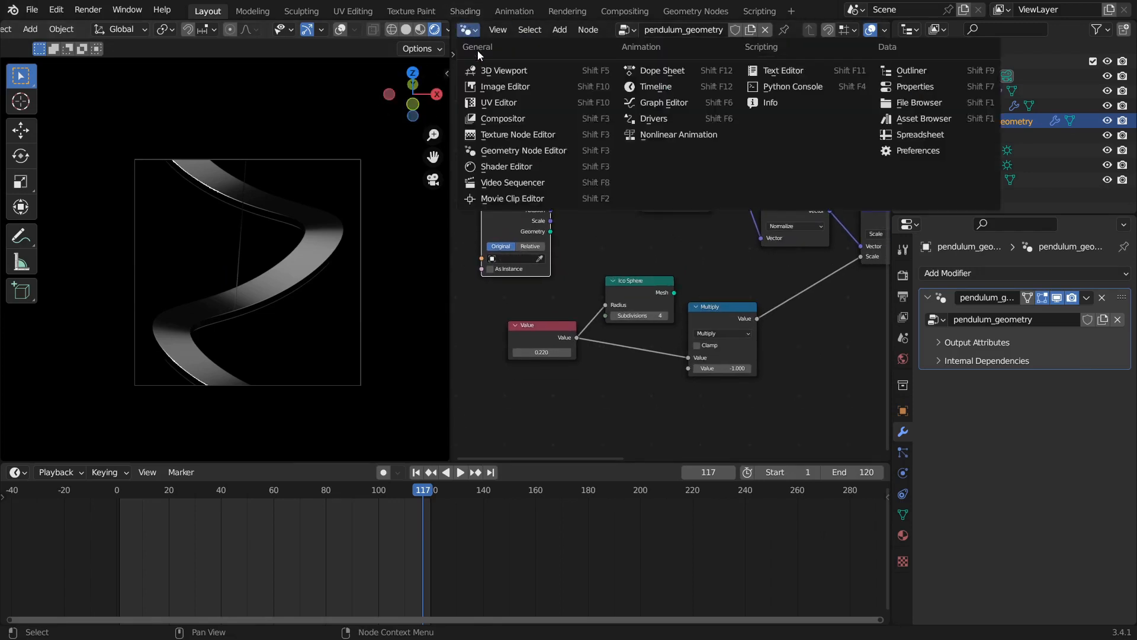
pyautogui.click(509, 70)
pyautogui.hotkey('shift', 'a')
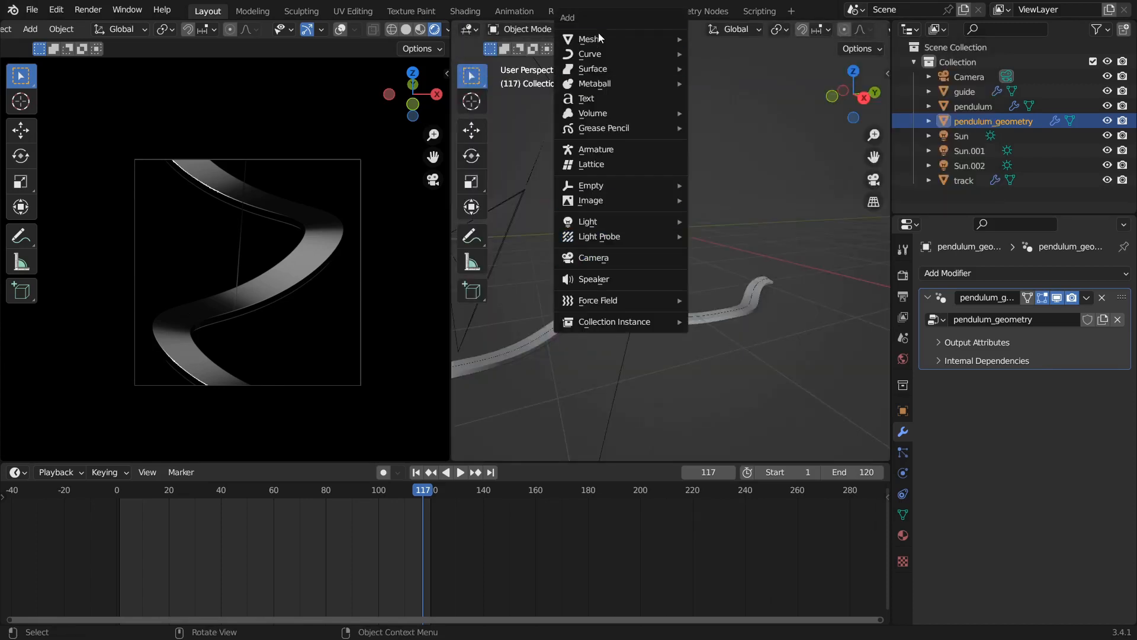
pyautogui.moveTo(592, 39)
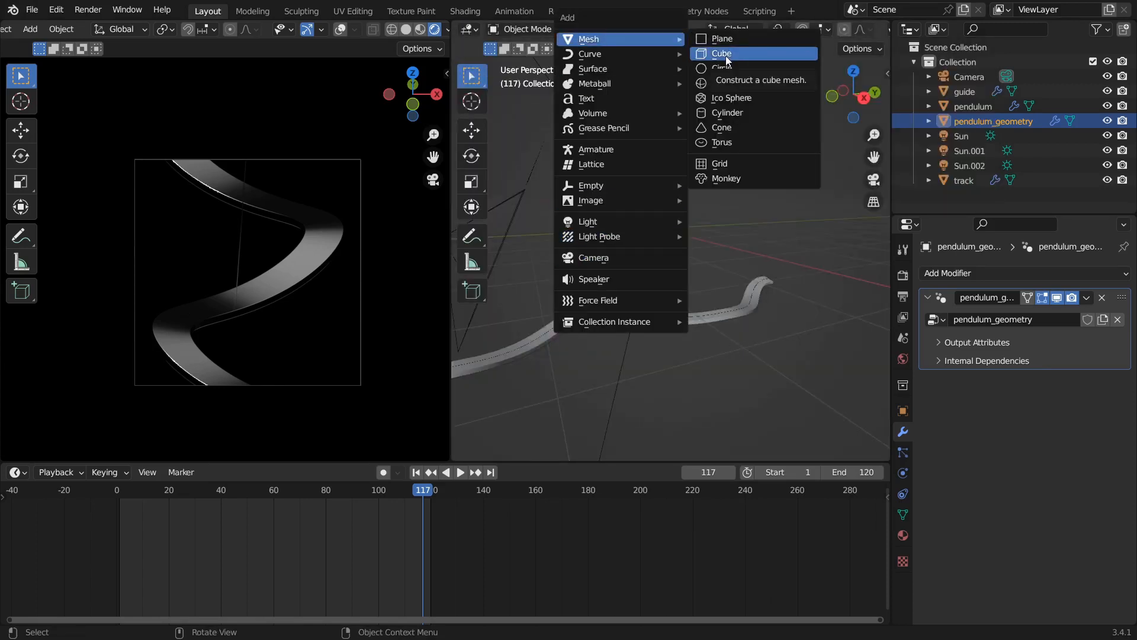
pyautogui.click(722, 53)
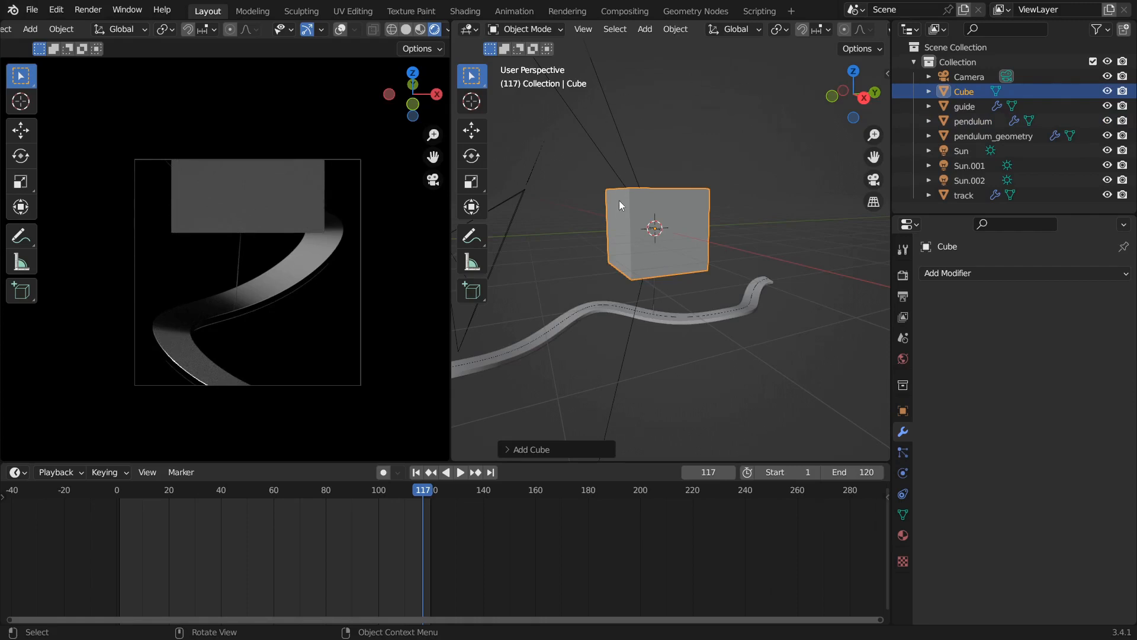
pyautogui.doubleClick(962, 91)
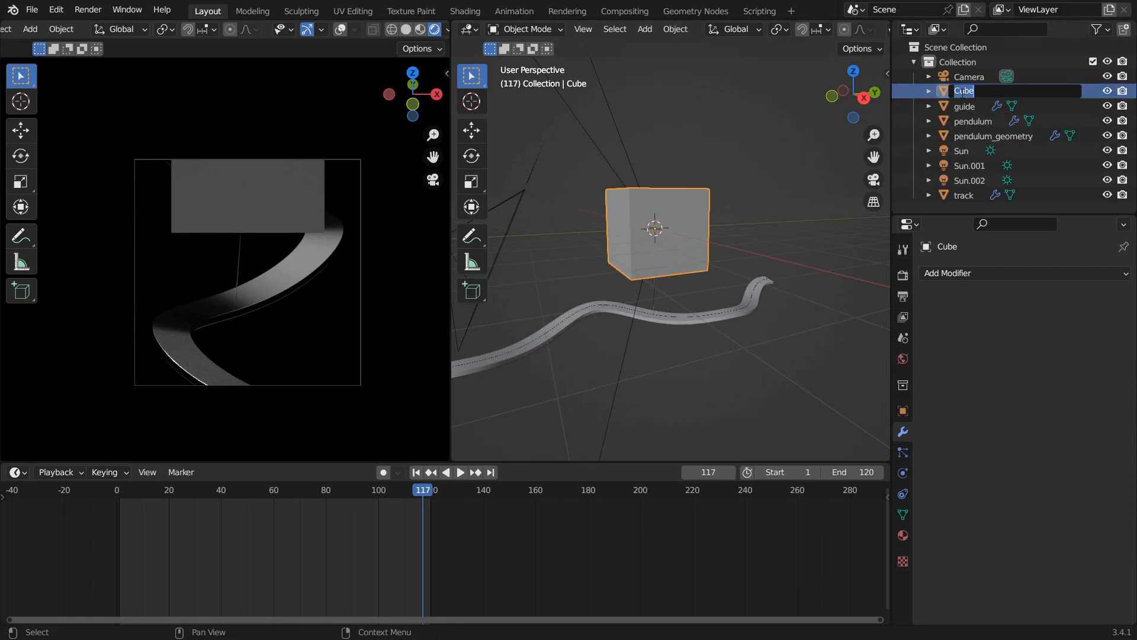
pyautogui.press('Return')
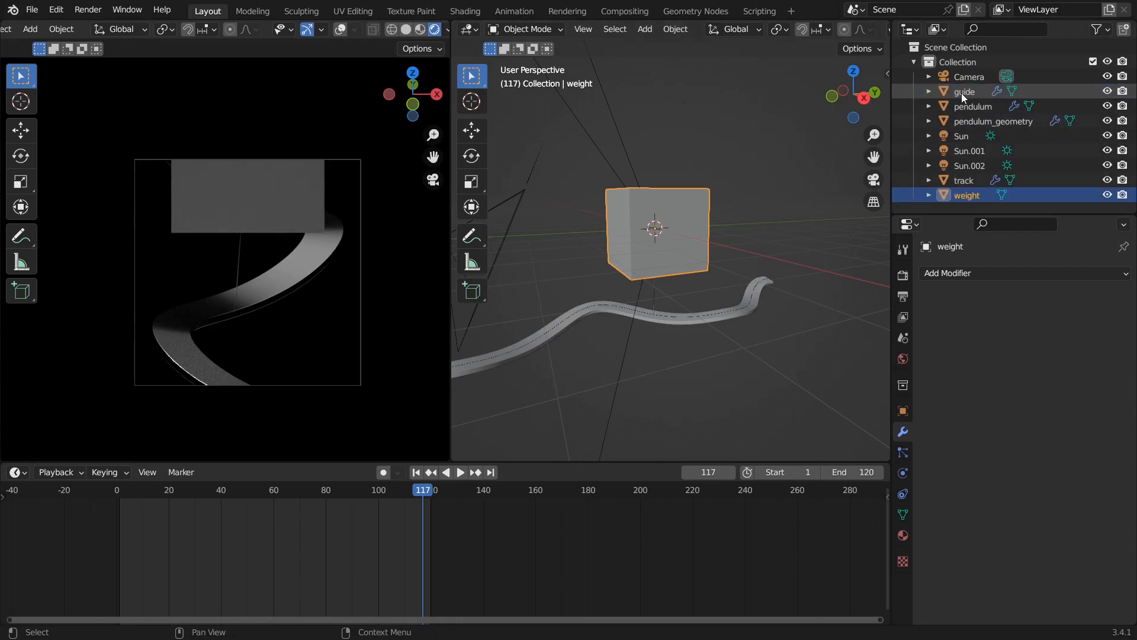
# Step: In the pendulum_geometry node tree, set the duplicated Object Info node to weight and connect its Geometry to the first Transform node
pyautogui.click(470, 30)
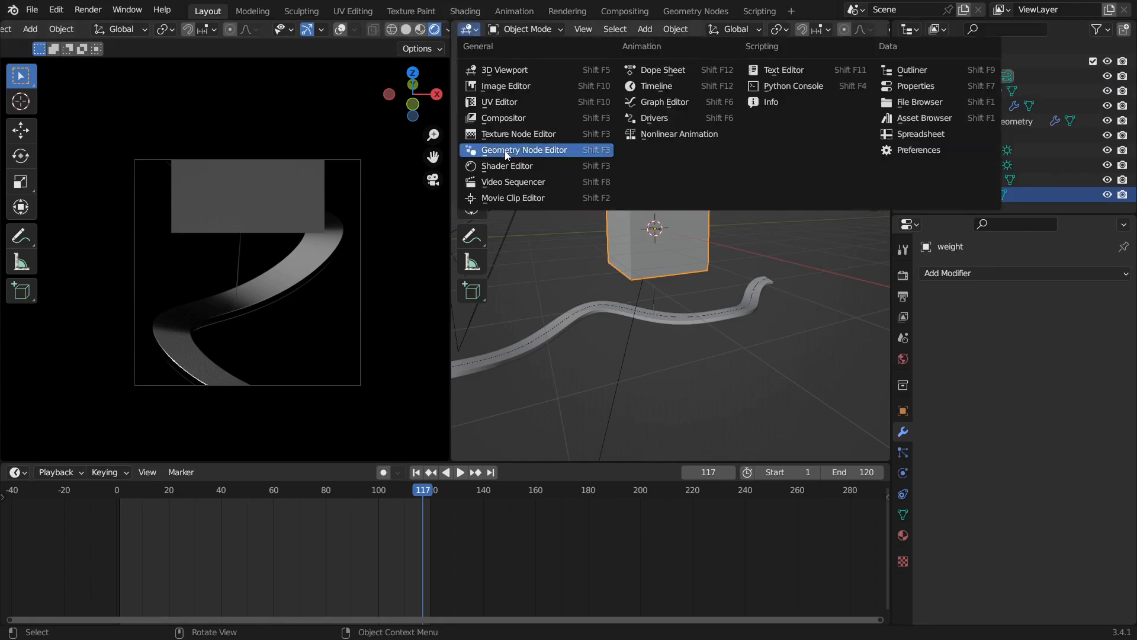
pyautogui.click(527, 149)
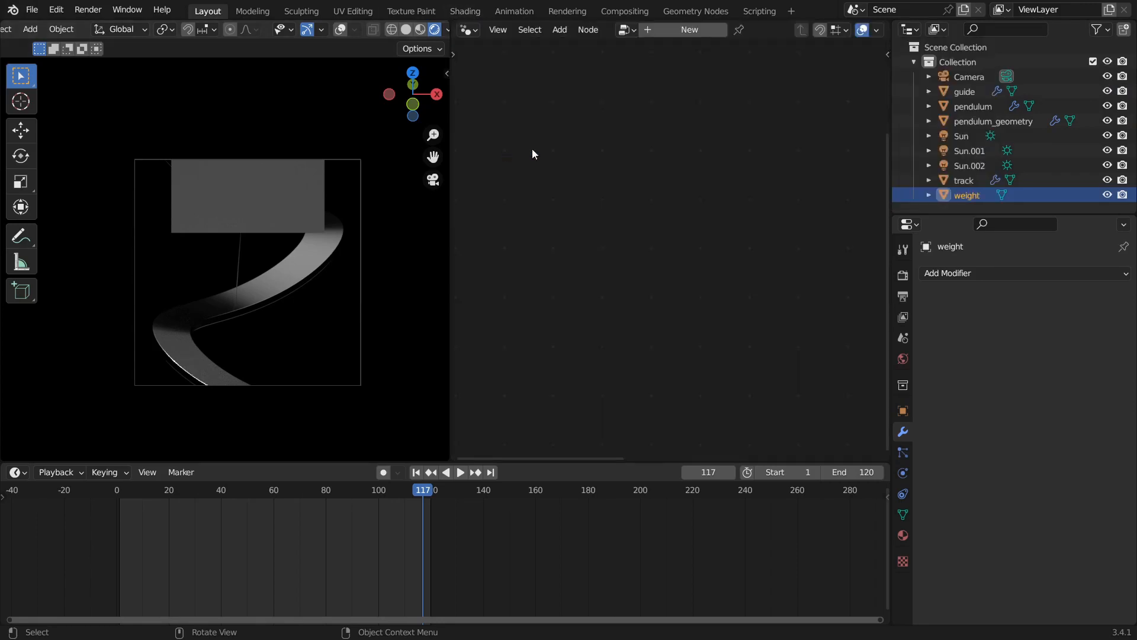
pyautogui.click(989, 122)
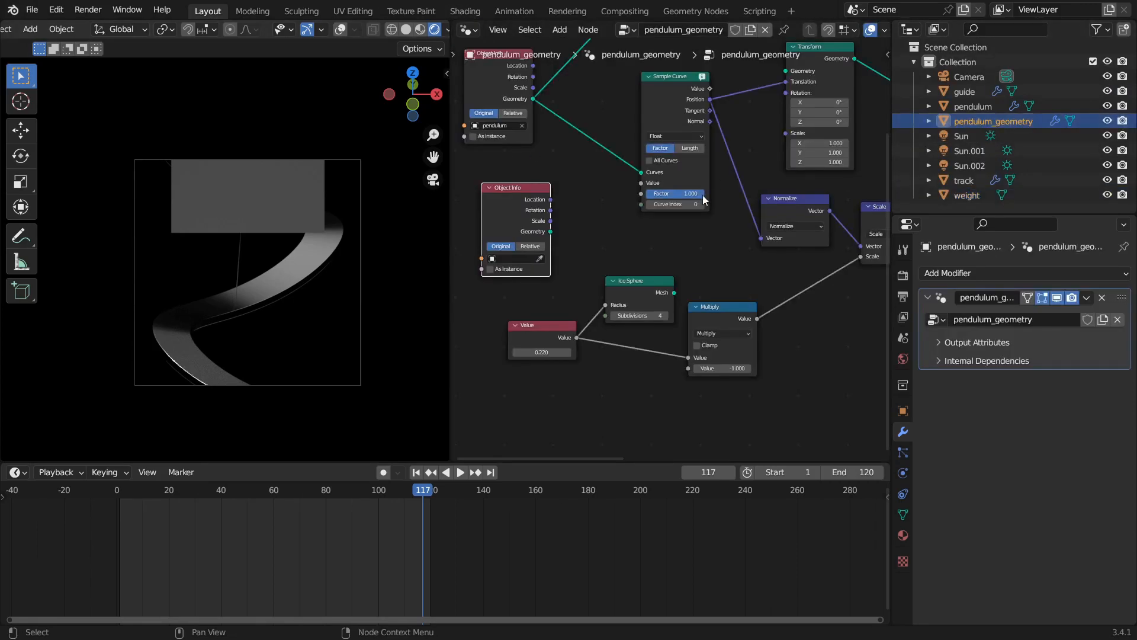
pyautogui.click(512, 259)
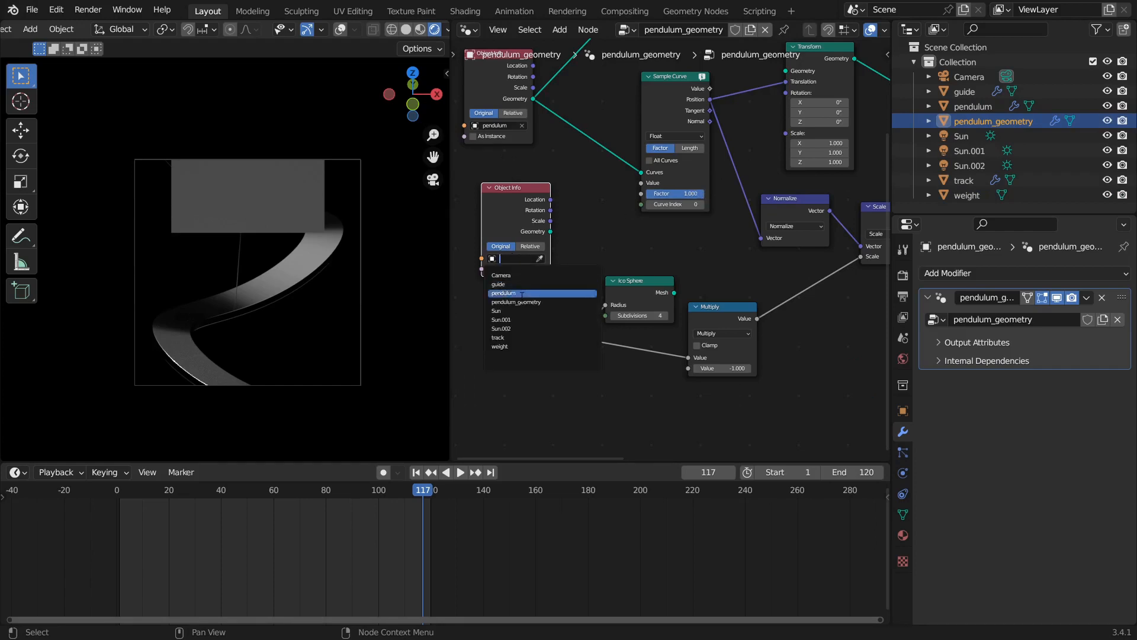
pyautogui.click(515, 346)
pyautogui.moveTo(528, 201); pyautogui.dragTo(785, 128)
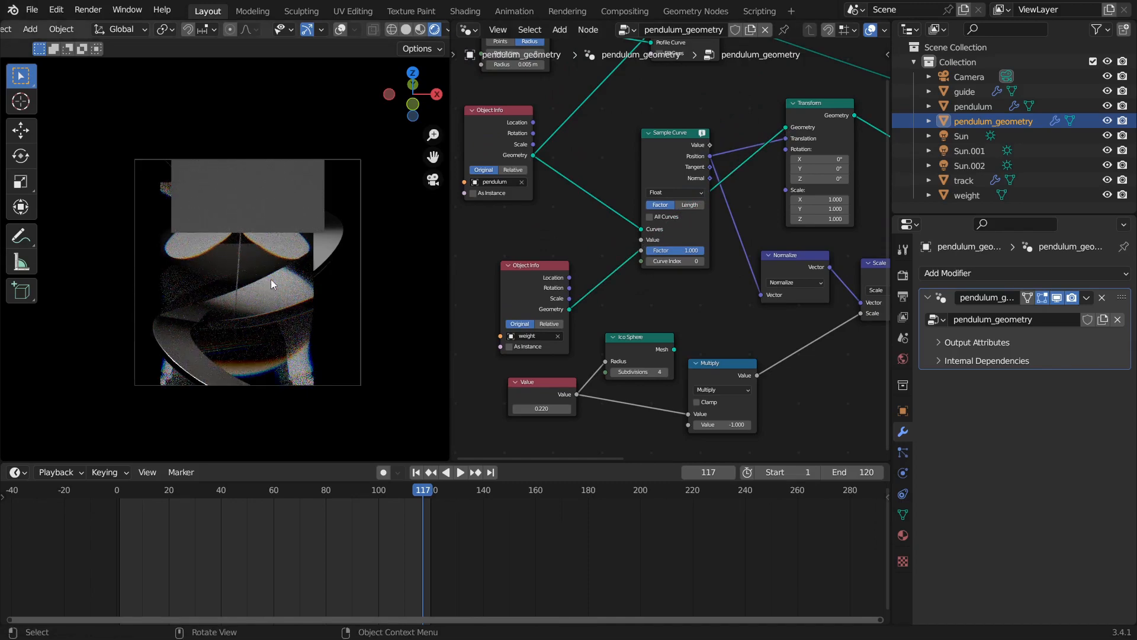
# Step: Select the weight cube in the rendered viewport and turn on the viewport overlays
pyautogui.moveTo(192, 308); pyautogui.dragTo(316, 275, button='middle')
pyautogui.click(198, 194)
pyautogui.keyDown('shift'); pyautogui.moveTo(198, 195); pyautogui.dragTo(291, 195, button='middle'); pyautogui.keyUp('shift')
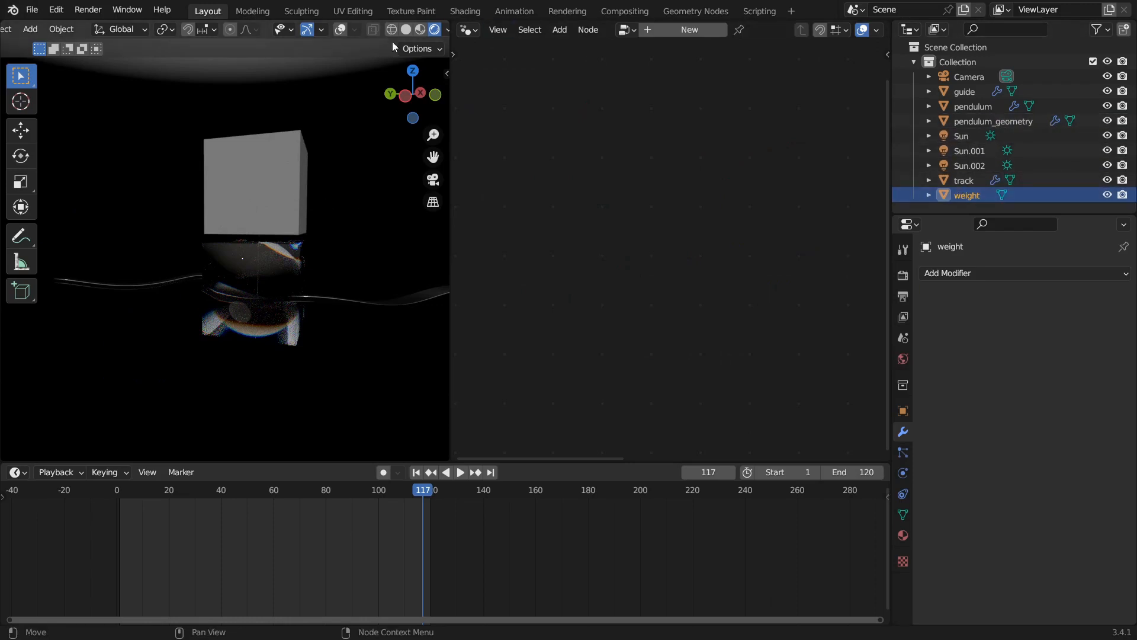
pyautogui.click(342, 30)
pyautogui.moveTo(314, 177); pyautogui.dragTo(272, 226, button='middle')
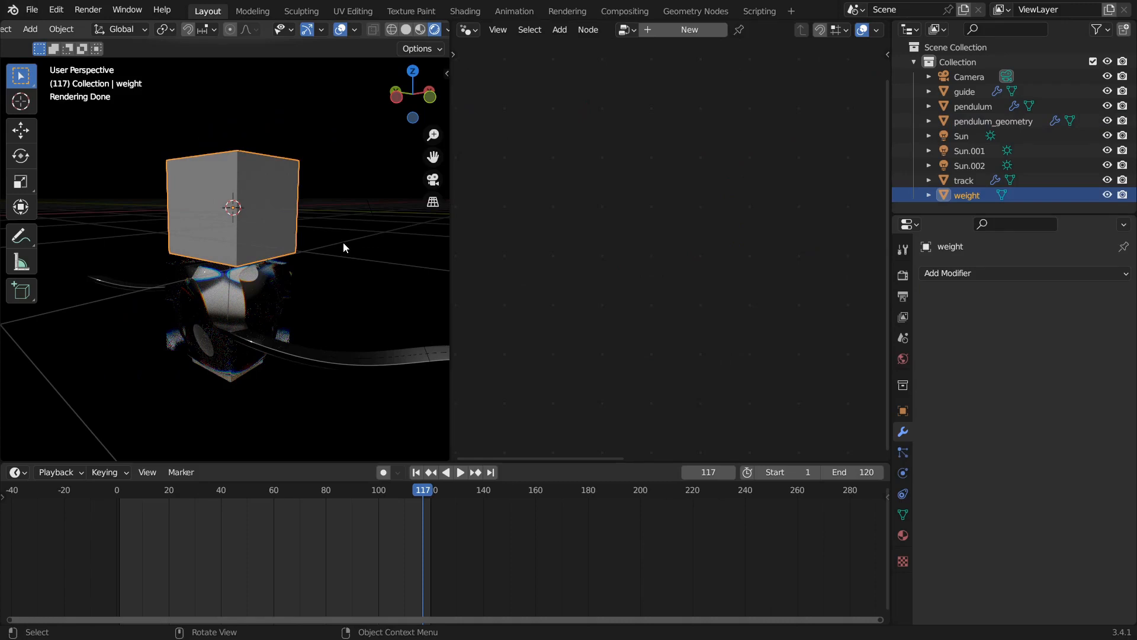
# Step: Scale the weight cube's mesh uniformly by 0.22 in Edit Mode and return to Object Mode
pyautogui.press('Tab')
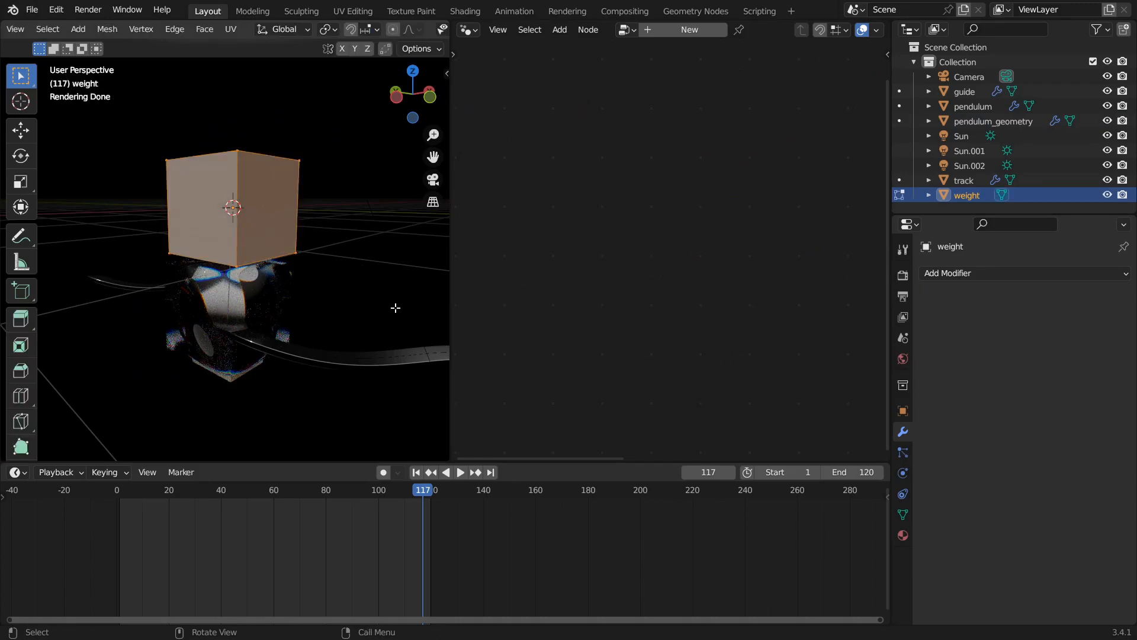
pyautogui.press('s')
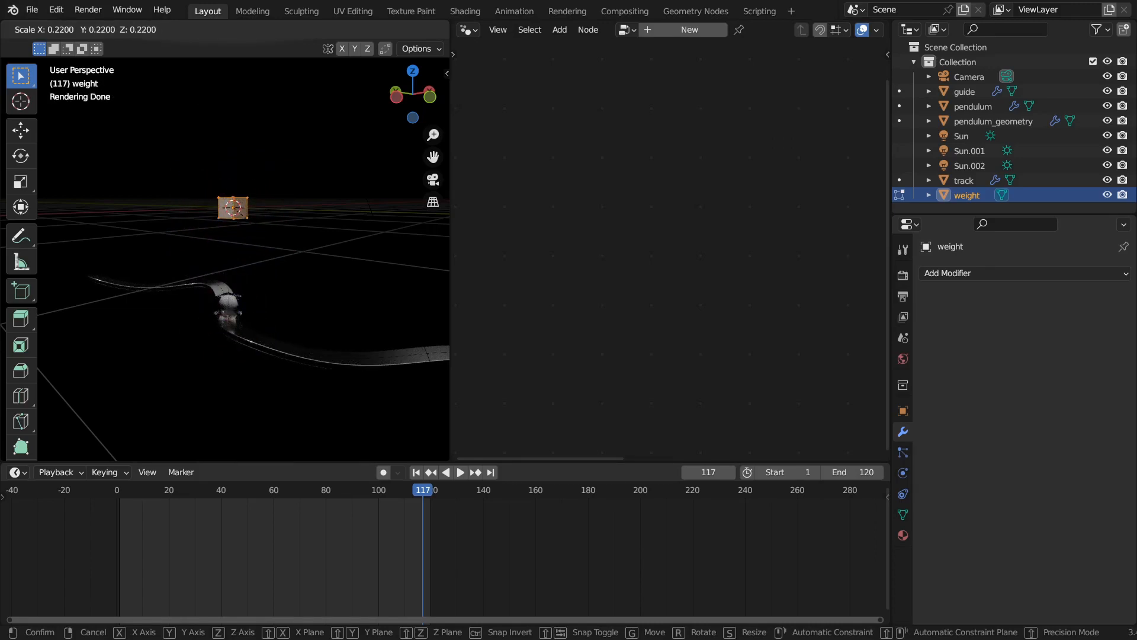
pyautogui.click(264, 234)
pyautogui.moveTo(264, 234); pyautogui.dragTo(355, 244, button='middle')
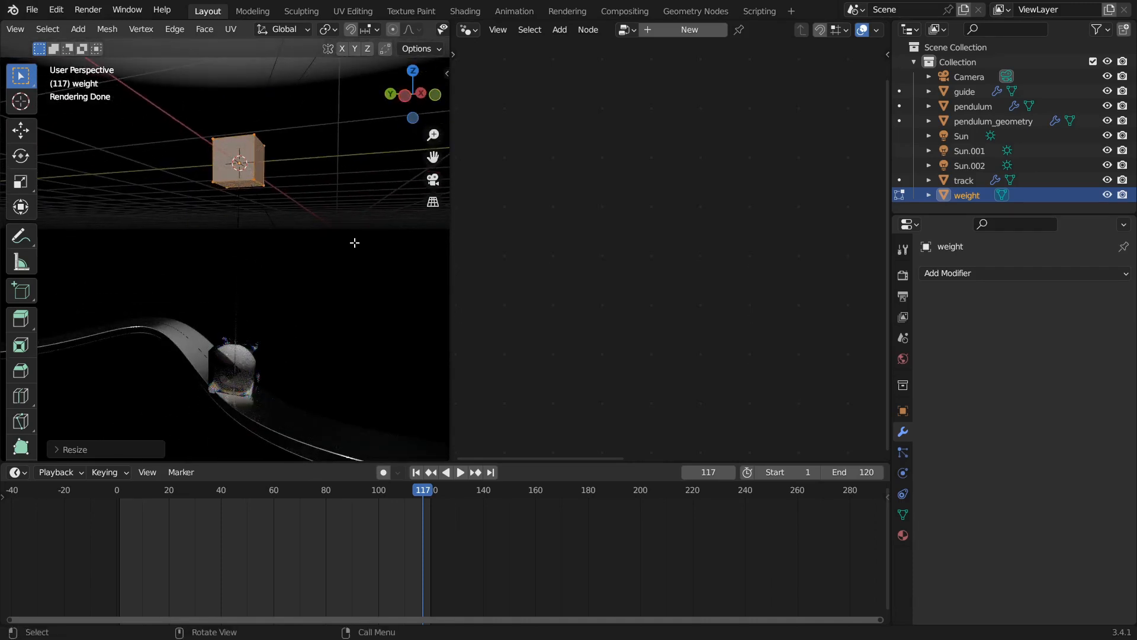
pyautogui.press('Tab')
# Step: In the pendulum_geometry node tree, connect the first Transform node's Geometry directly to Set Shade Smooth, bypassing the second Transform
pyautogui.click(273, 422)
pyautogui.click(229, 363)
pyautogui.scroll(-3, 702, 289)
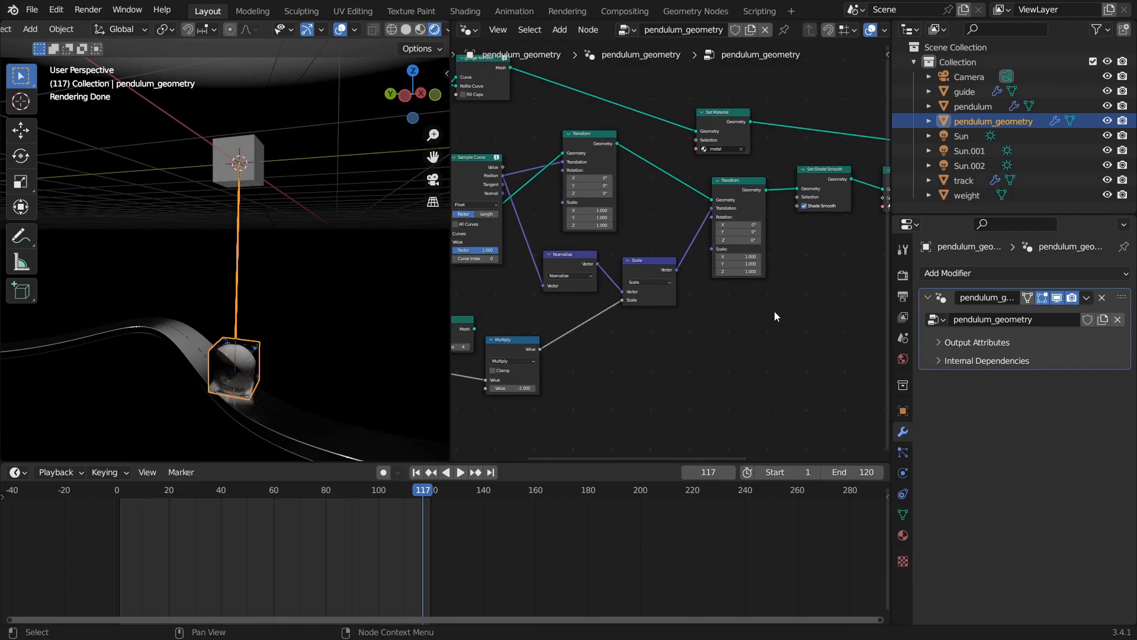
pyautogui.moveTo(606, 284); pyautogui.dragTo(546, 282, button='middle')
pyautogui.scroll(-3, 597, 229)
pyautogui.scroll(2, 705, 283)
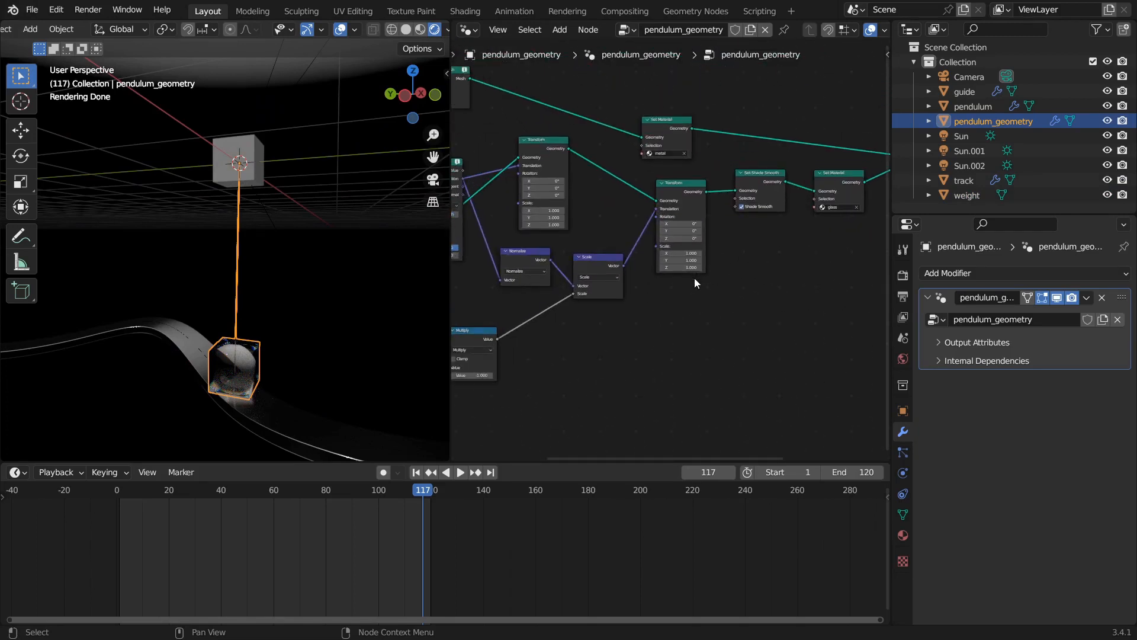
pyautogui.scroll(1, 681, 294)
pyautogui.moveTo(561, 260); pyautogui.dragTo(649, 198, button='middle')
pyautogui.moveTo(682, 197)
pyautogui.mouseDown()
pyautogui.moveTo(645, 217)
pyautogui.moveTo(676, 215)
pyautogui.mouseUp()
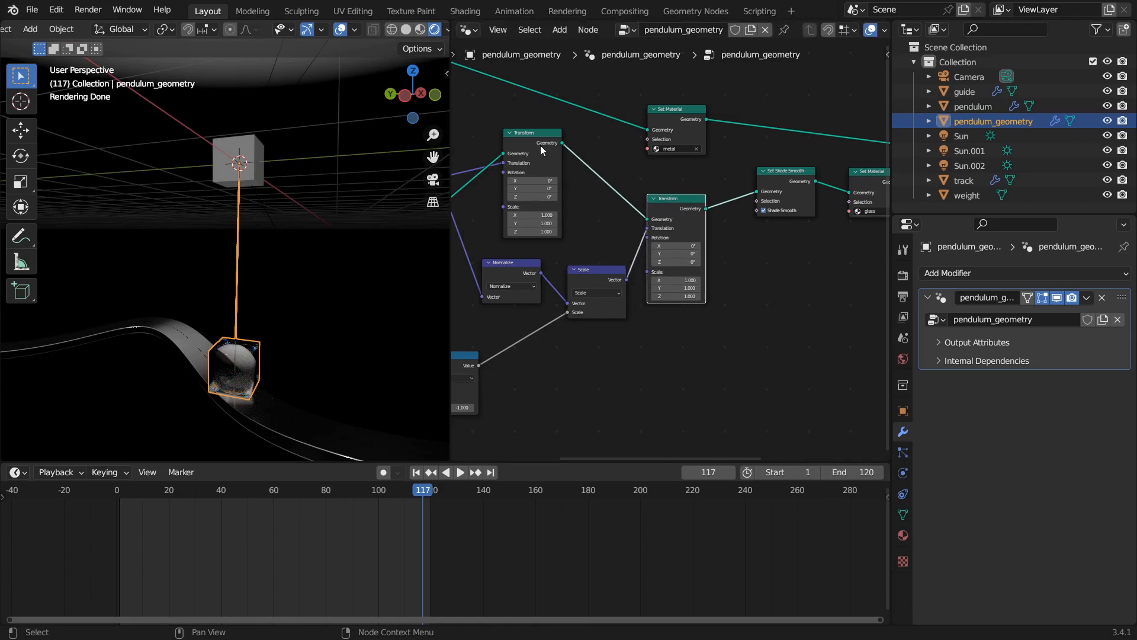
pyautogui.moveTo(561, 143); pyautogui.dragTo(757, 192)
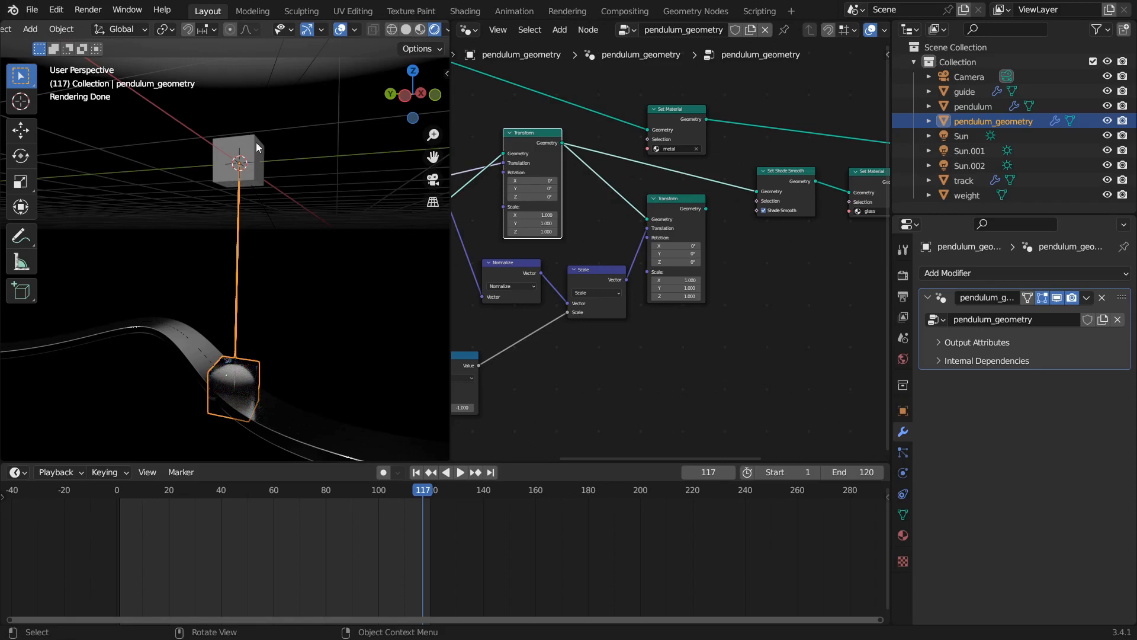
# Step: In the weight object's Edit Mode, delete the whole existing mesh and add a new cube in its place
pyautogui.click(255, 145)
pyautogui.moveTo(272, 177); pyautogui.dragTo(251, 184, button='middle')
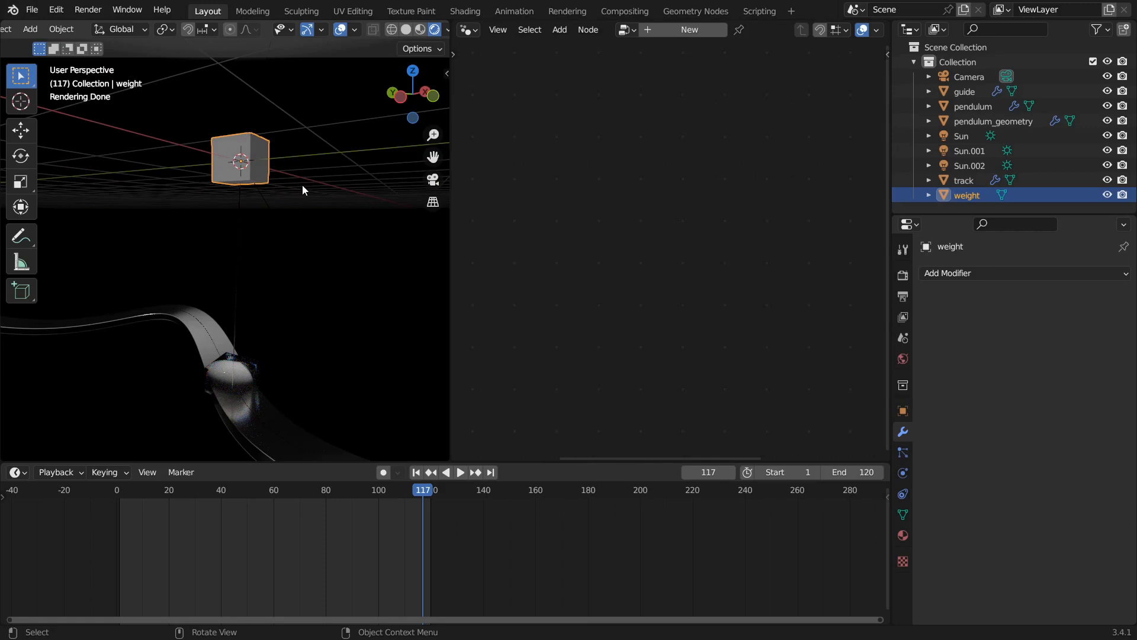
pyautogui.press('Tab')
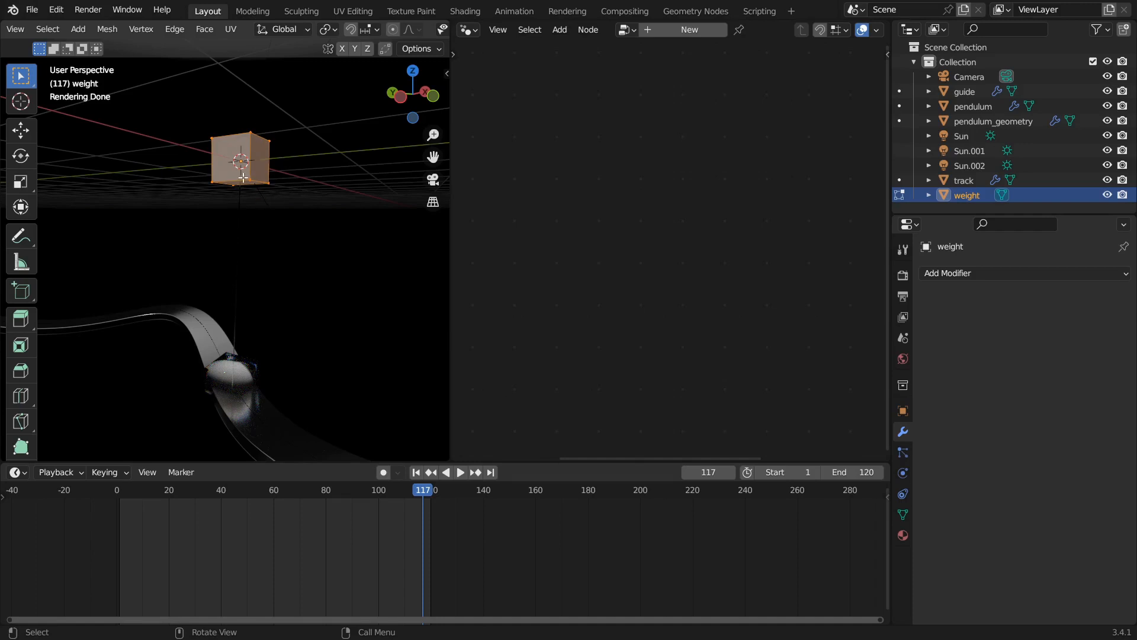
pyautogui.hotkey('alt', 'a')
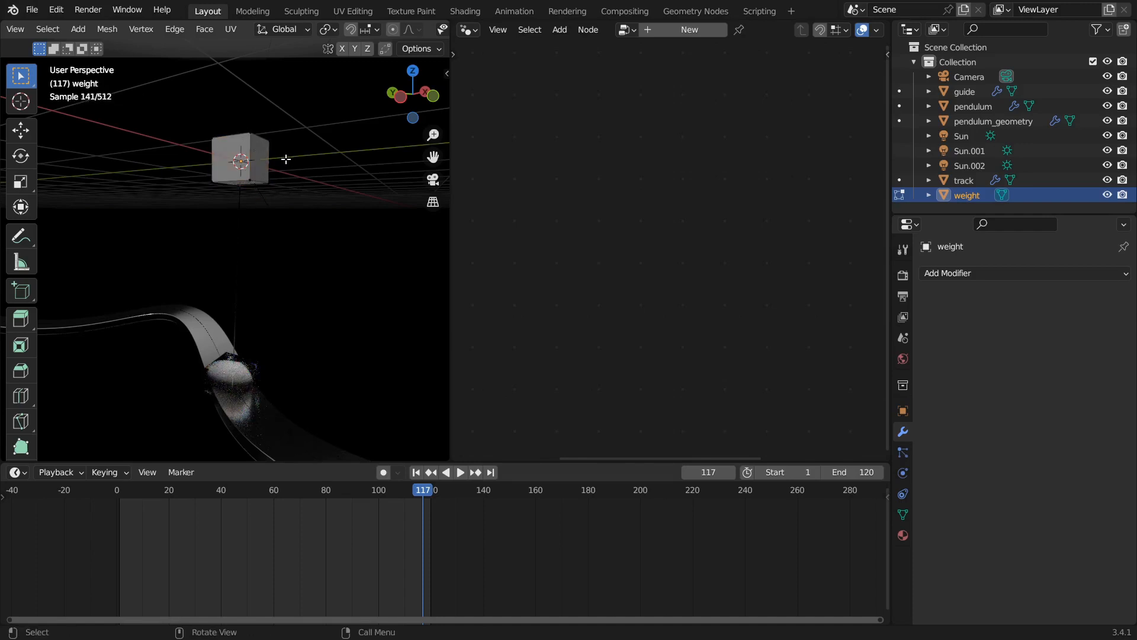
pyautogui.press('a')
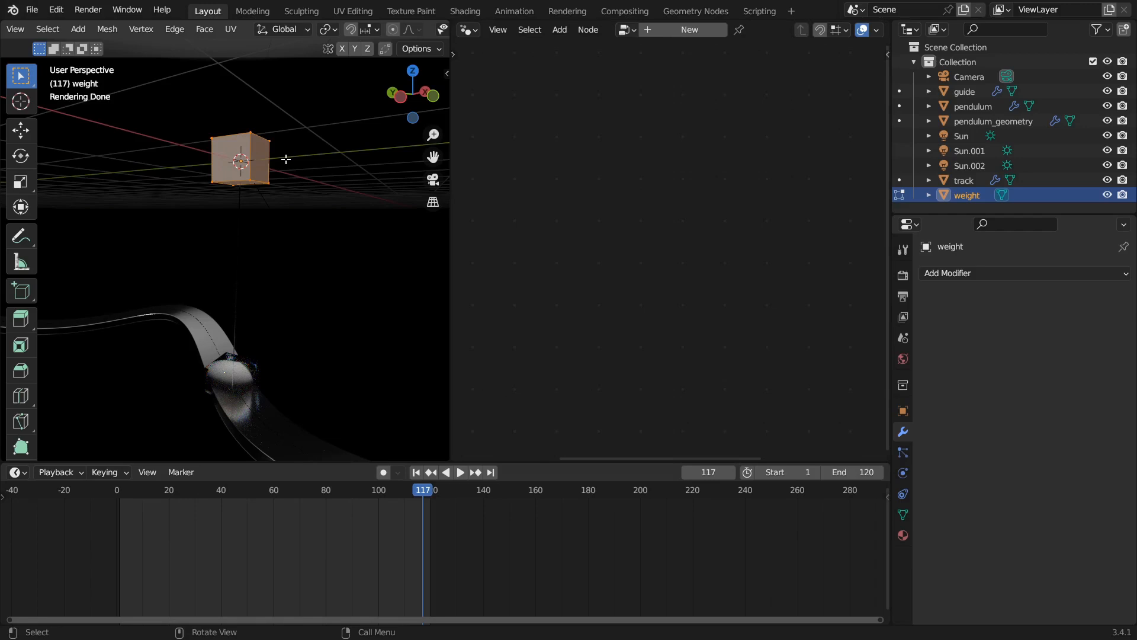
pyautogui.press('x')
pyautogui.click(285, 159)
pyautogui.hotkey('shift', 'a')
pyautogui.click(283, 171)
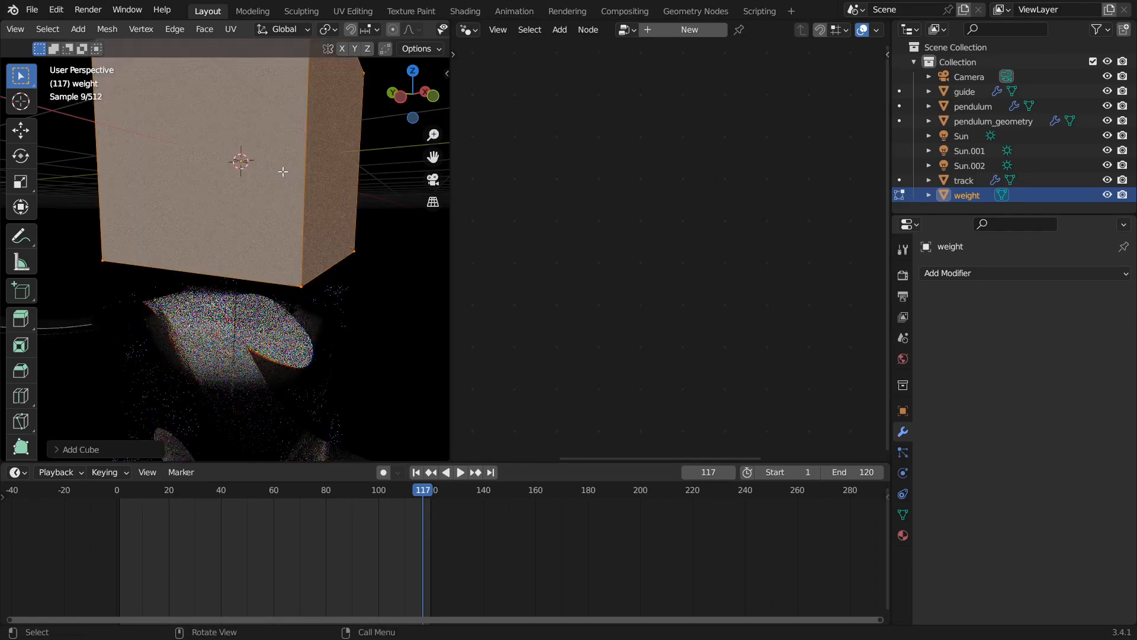
# Step: Move the new cube mesh 1 m up along the global Z axis so its base sits at the object origin
pyautogui.scroll(-5, 283, 172)
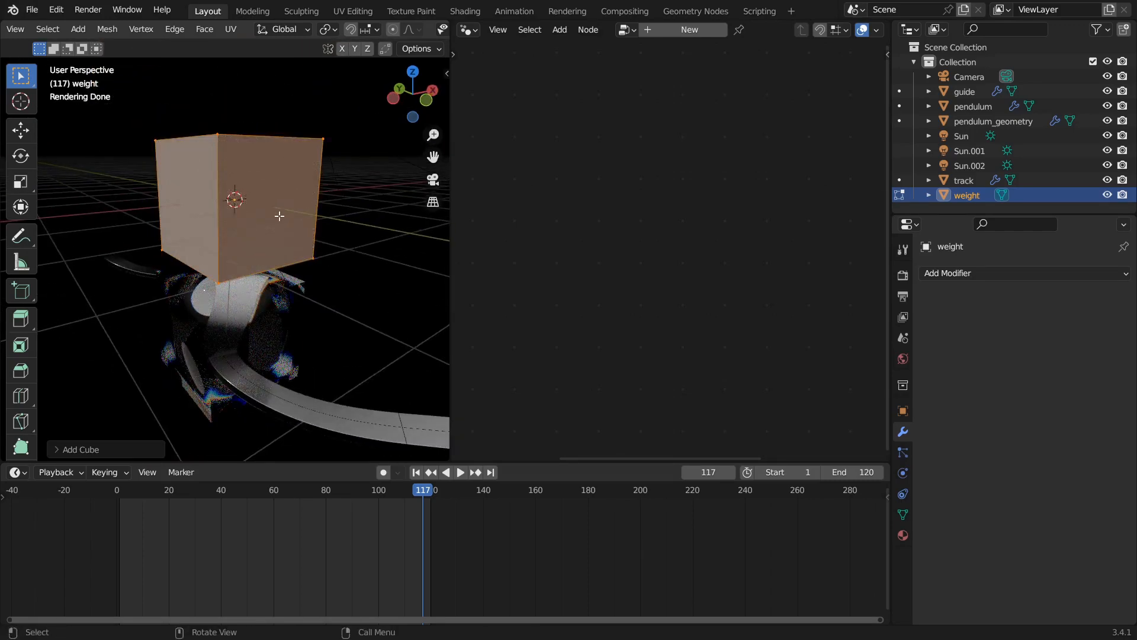
pyautogui.moveTo(279, 218); pyautogui.dragTo(231, 254, button='middle')
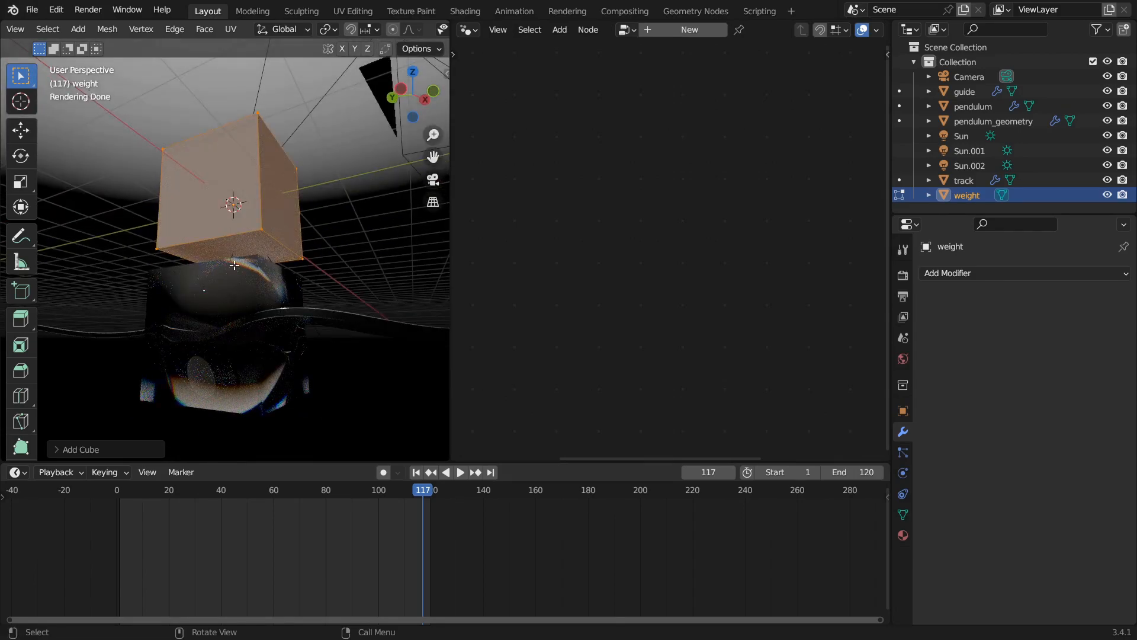
pyautogui.moveTo(330, 216); pyautogui.dragTo(231, 260, button='middle')
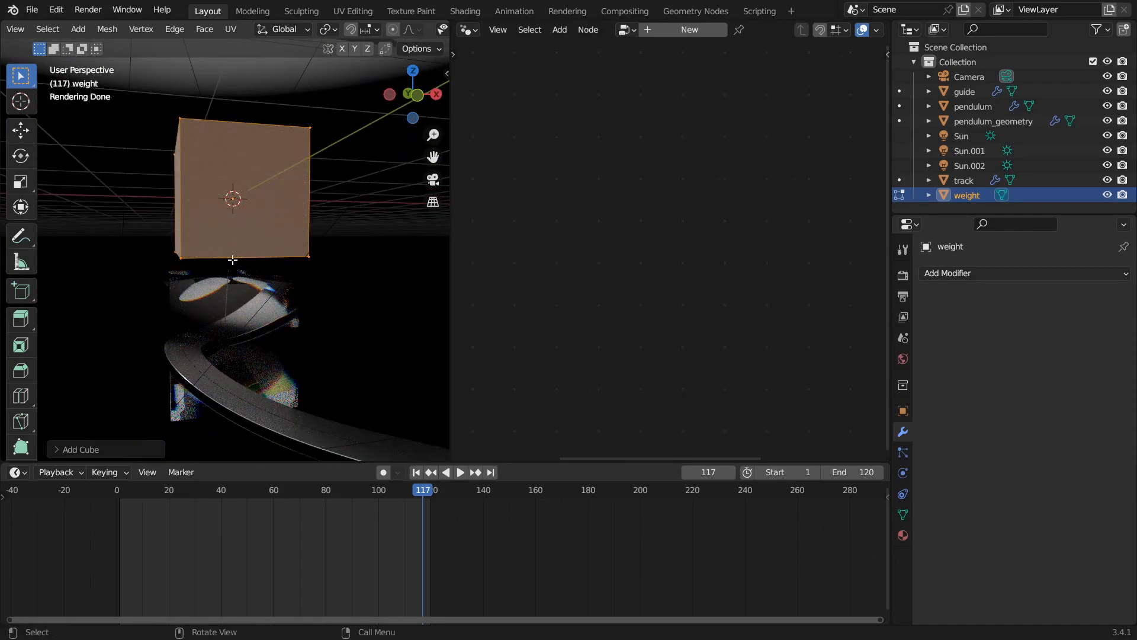
pyautogui.press('g')
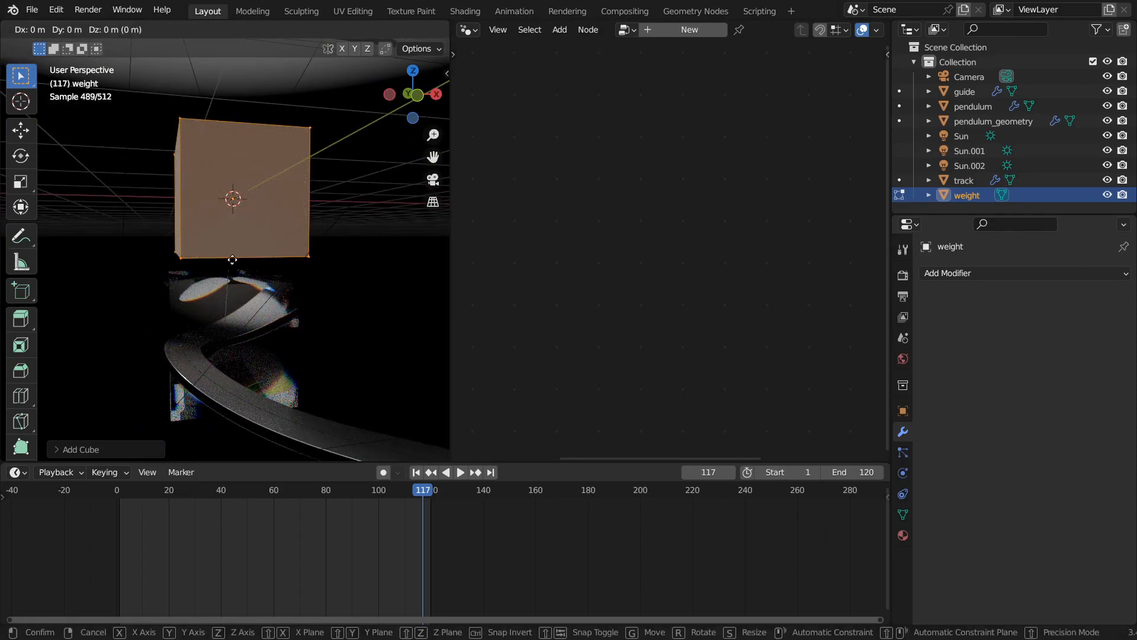
pyautogui.press('z')
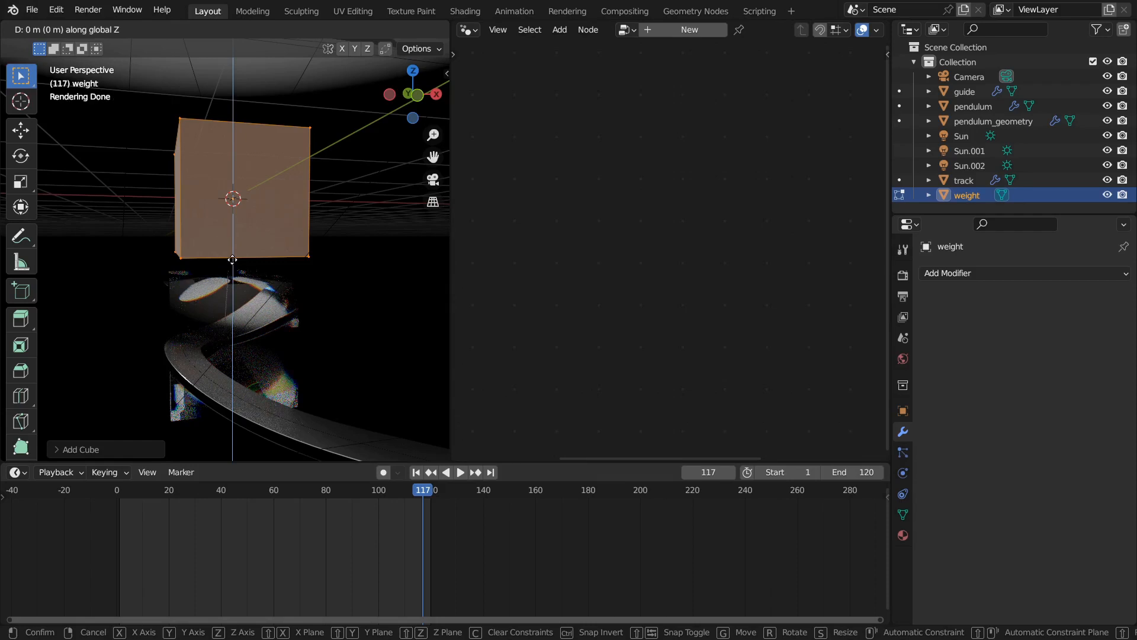
pyautogui.write('1')
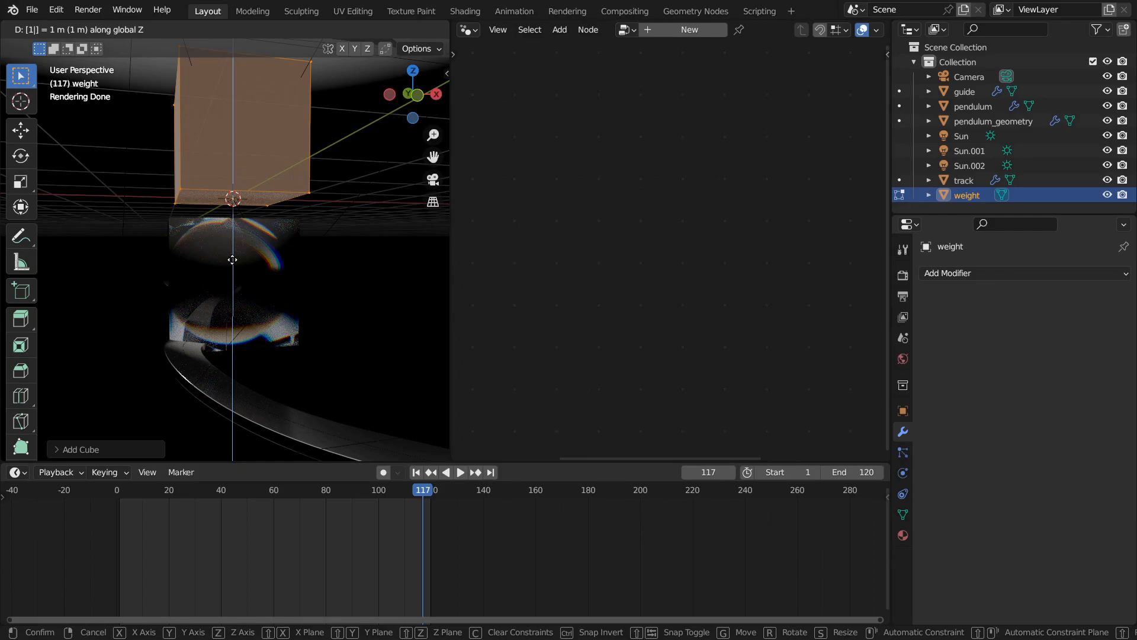
pyautogui.press('Return')
pyautogui.moveTo(232, 259); pyautogui.dragTo(259, 250, button='middle')
pyautogui.scroll(2, 274, 234)
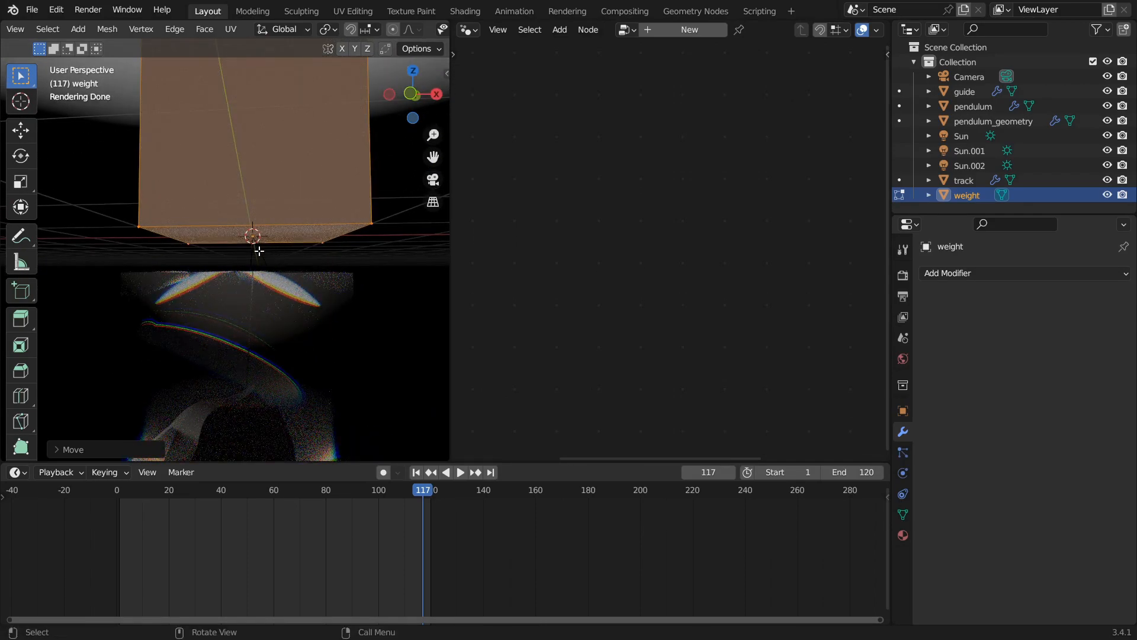
# Step: Set the pivot point to 3D Cursor, scale the cube mesh down uniformly to a small weight, and return to Object Mode
pyautogui.press('.')
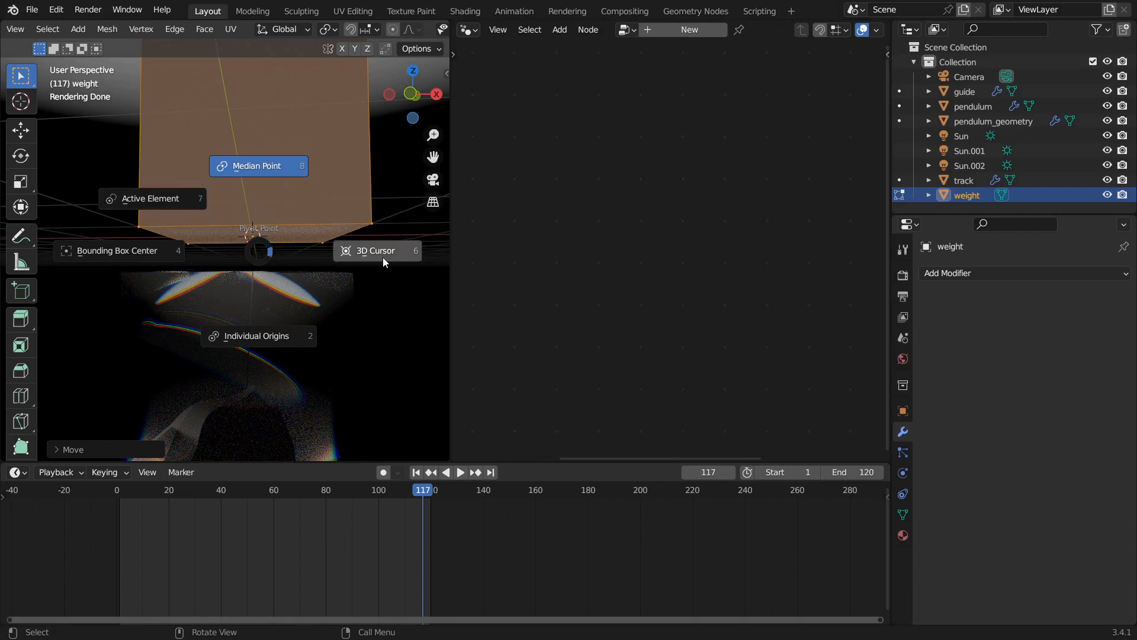
pyautogui.click(292, 253)
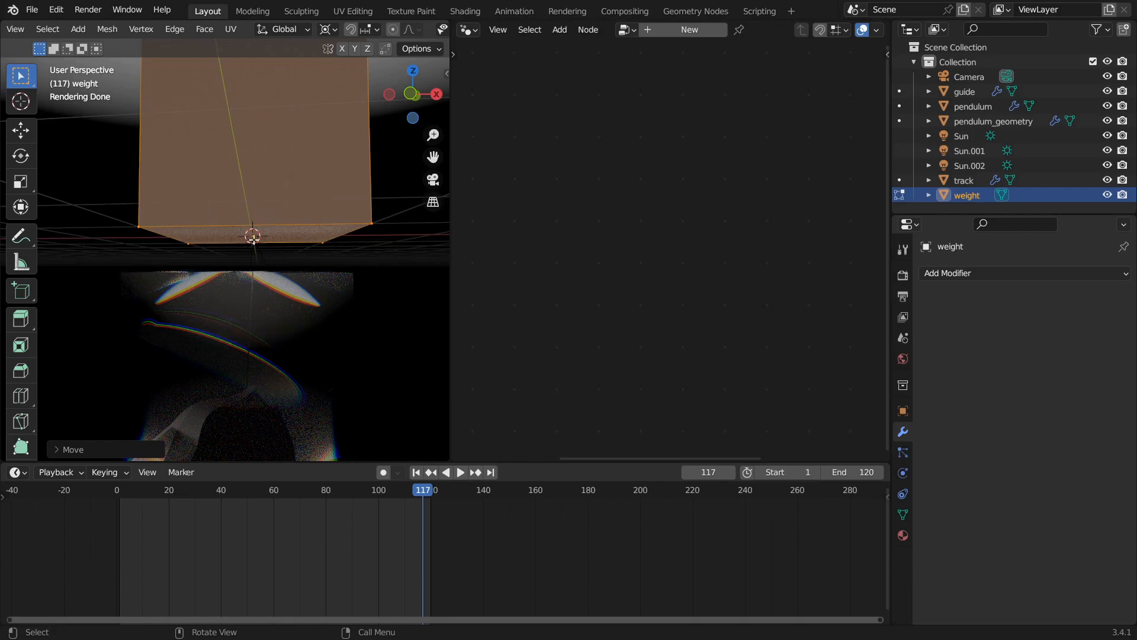
pyautogui.moveTo(279, 249); pyautogui.dragTo(247, 254, button='middle')
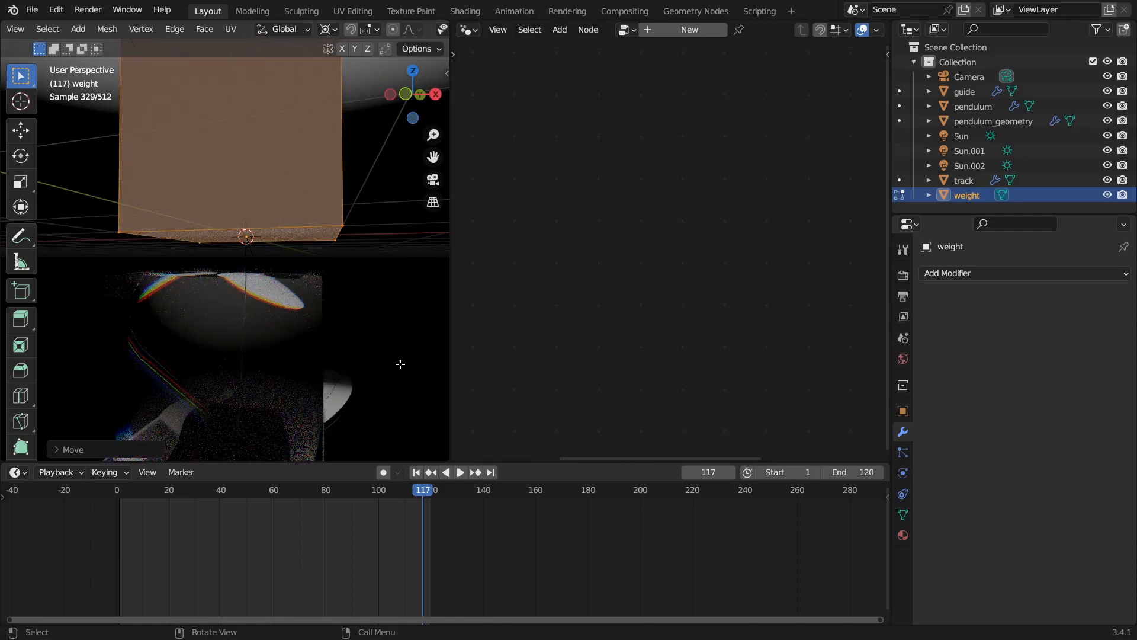
pyautogui.press('s')
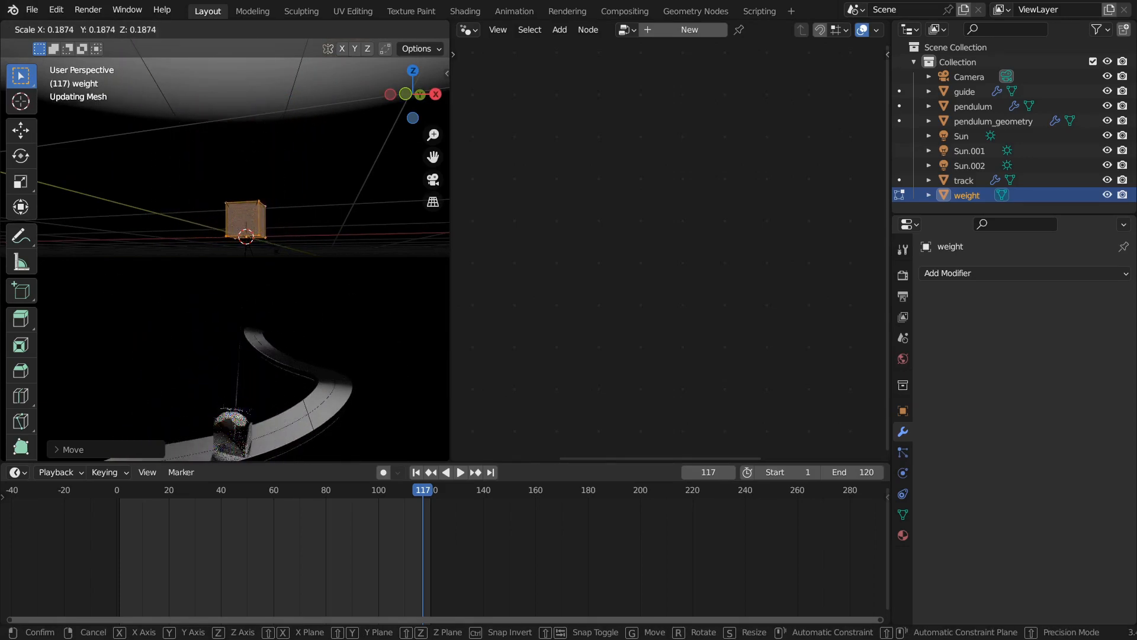
pyautogui.click(272, 270)
pyautogui.moveTo(272, 269)
pyautogui.mouseDown(button='middle')
pyautogui.moveTo(300, 244)
pyautogui.moveTo(314, 259)
pyautogui.moveTo(311, 274)
pyautogui.moveTo(274, 246)
pyautogui.moveTo(285, 147)
pyautogui.moveTo(283, 221)
pyautogui.moveTo(218, 237)
pyautogui.mouseUp(button='middle')
pyautogui.press('Tab')
# Step: Switch the viewport to solid shading and add a Bevel modifier to the weight with amount 0.011 m and 8 segments
pyautogui.press('z')
pyautogui.click(293, 245)
pyautogui.moveTo(293, 246); pyautogui.dragTo(193, 223, button='middle')
pyautogui.click(951, 274)
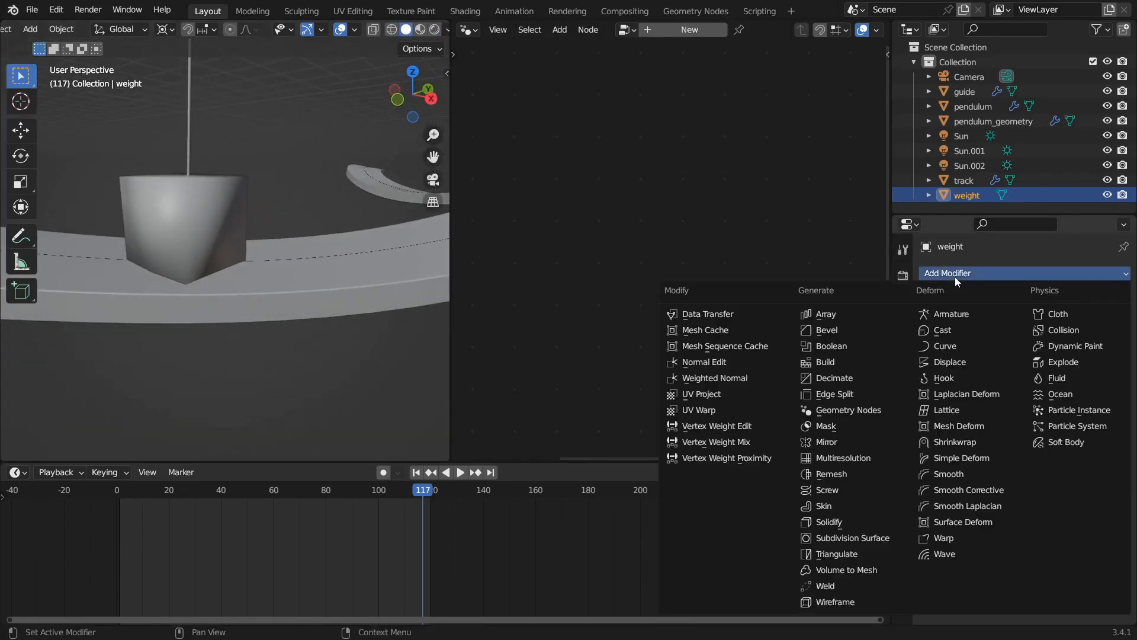
pyautogui.click(827, 330)
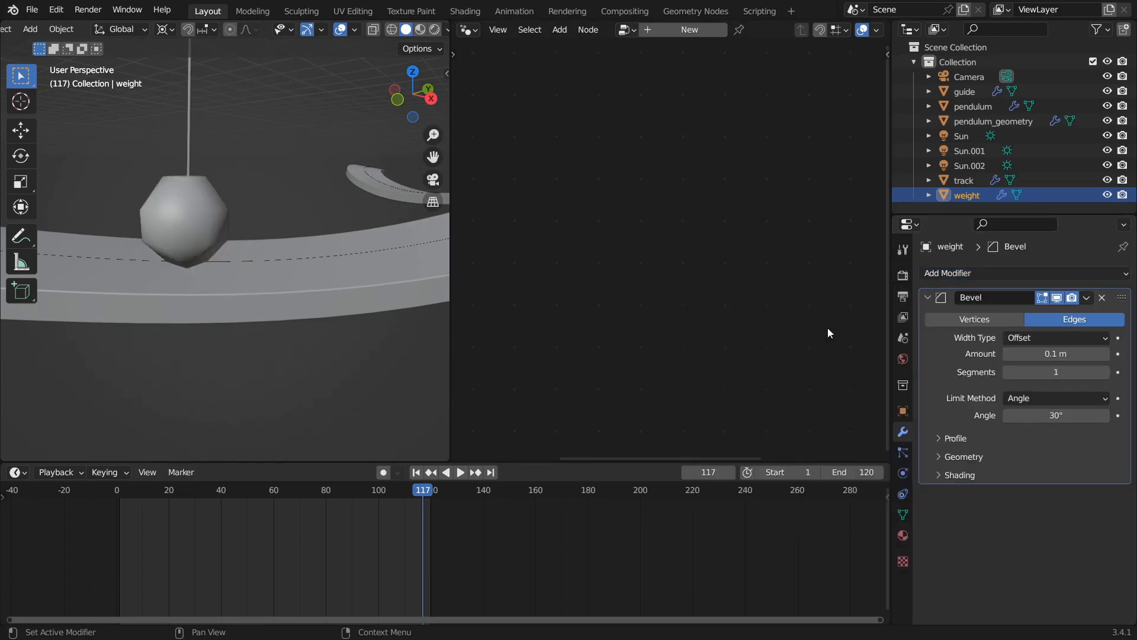
pyautogui.moveTo(1060, 354); pyautogui.dragTo(1020, 354)
pyautogui.click(1107, 372)
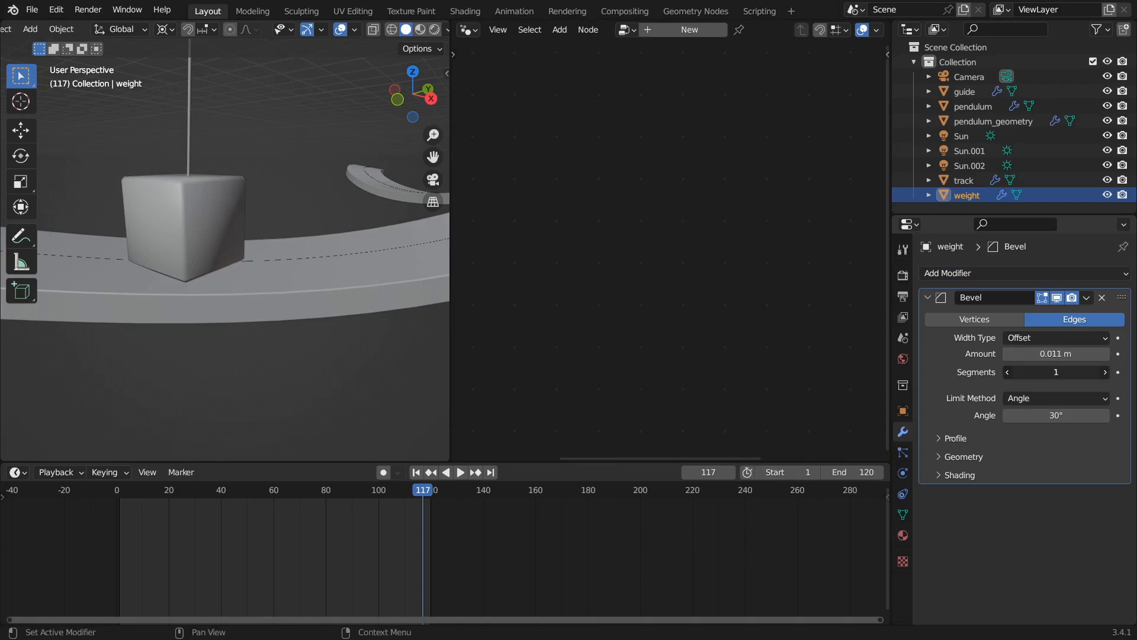
pyautogui.write('8')
pyautogui.press('Return')
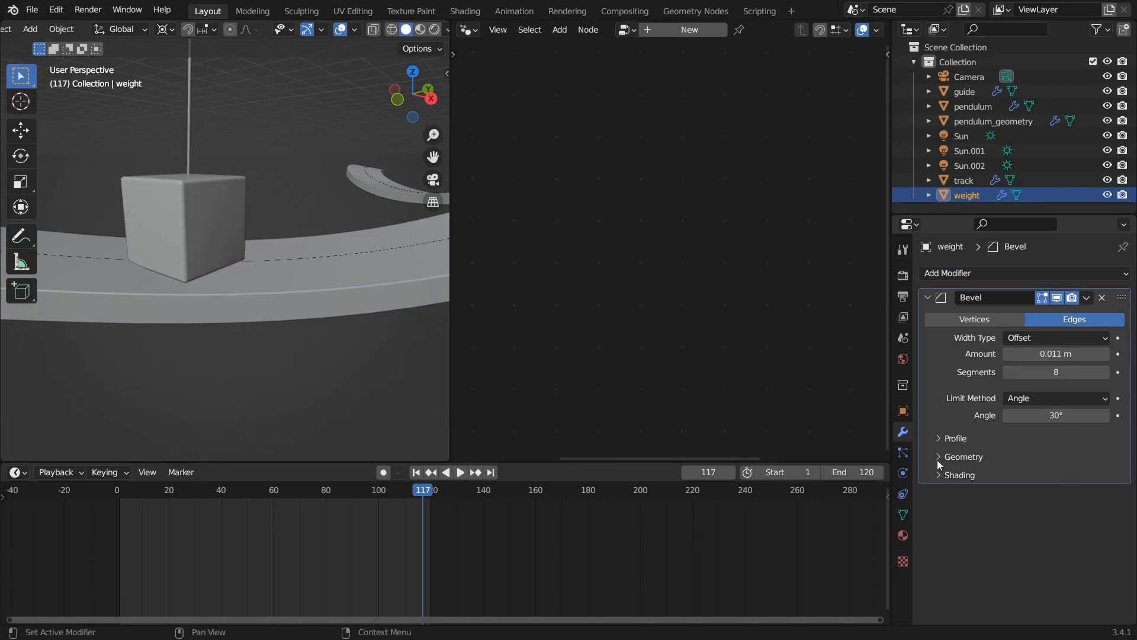
# Step: Enable Auto Smooth at 30° in the weight mesh's normals and turn on Harden Normals in its Bevel modifier
pyautogui.click(903, 514)
pyautogui.scroll(-3, 947, 524)
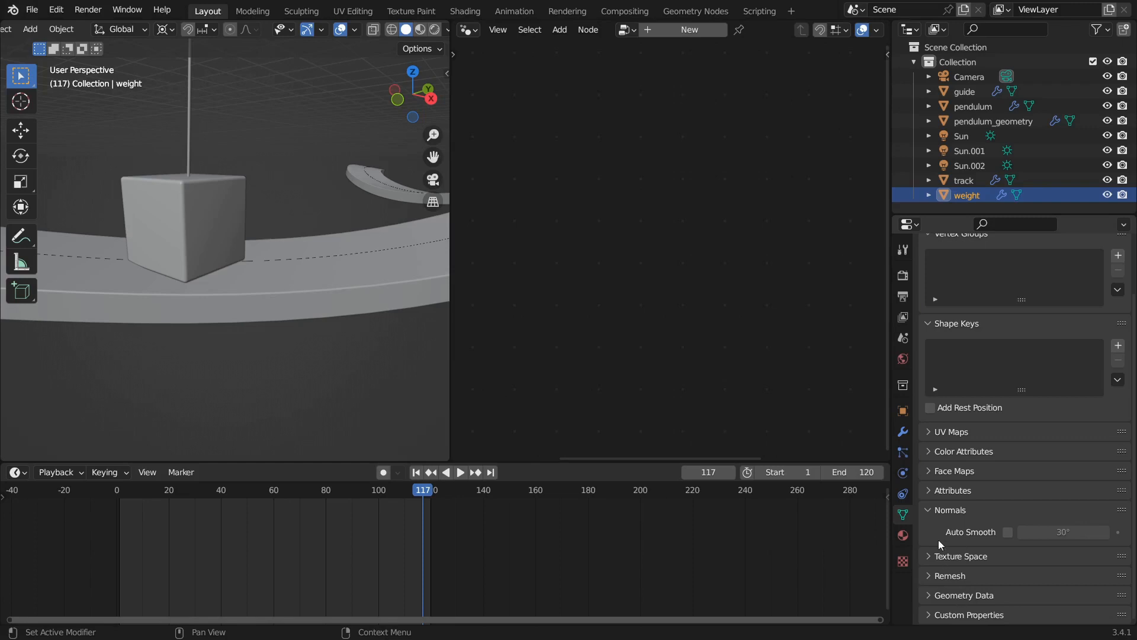
pyautogui.click(1008, 531)
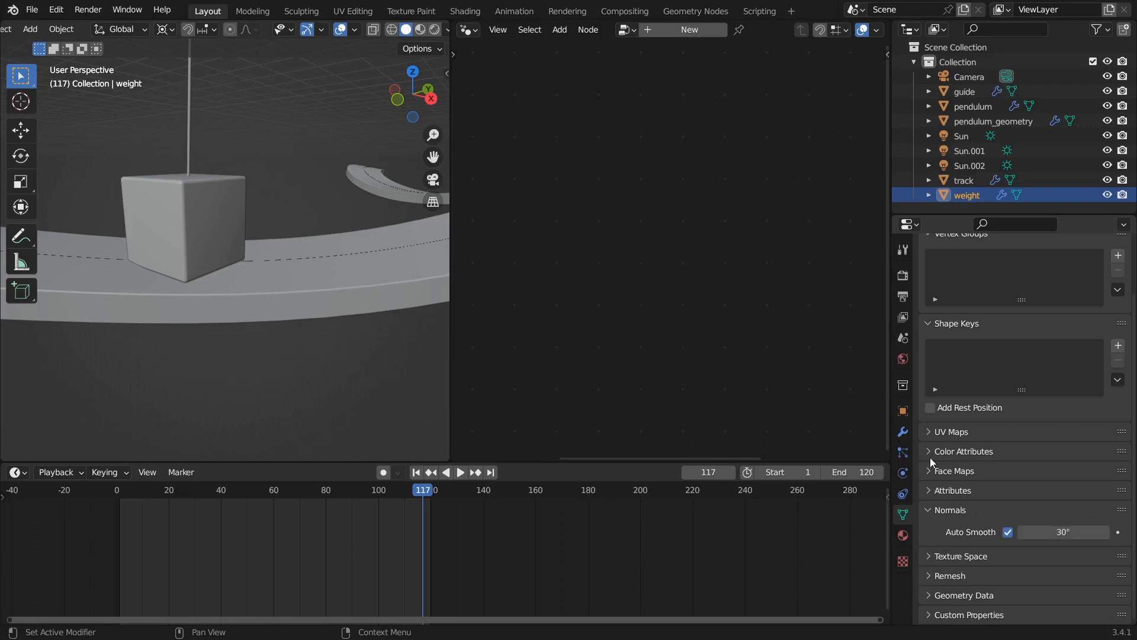
pyautogui.click(903, 431)
pyautogui.click(962, 459)
pyautogui.click(949, 582)
pyautogui.scroll(-3, 977, 583)
pyautogui.click(1007, 540)
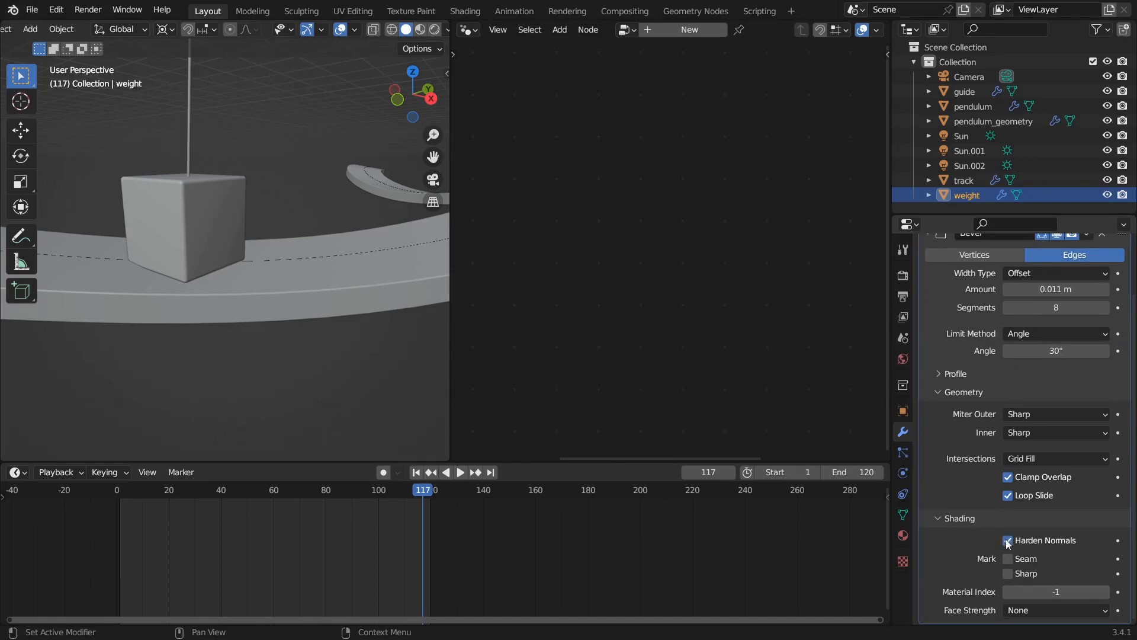
# Step: Play the animation briefly to check how the weight swings along the track, and stop playback
pyautogui.moveTo(236, 160); pyautogui.dragTo(298, 232, button='middle')
pyautogui.scroll(-2, 364, 218)
pyautogui.press('space')
pyautogui.press('space')
# Step: Select the pendulum_geometry object and space out the first Transform and Sample Curve nodes in its node tree
pyautogui.click(376, 220)
pyautogui.moveTo(376, 219); pyautogui.dragTo(327, 227, button='middle')
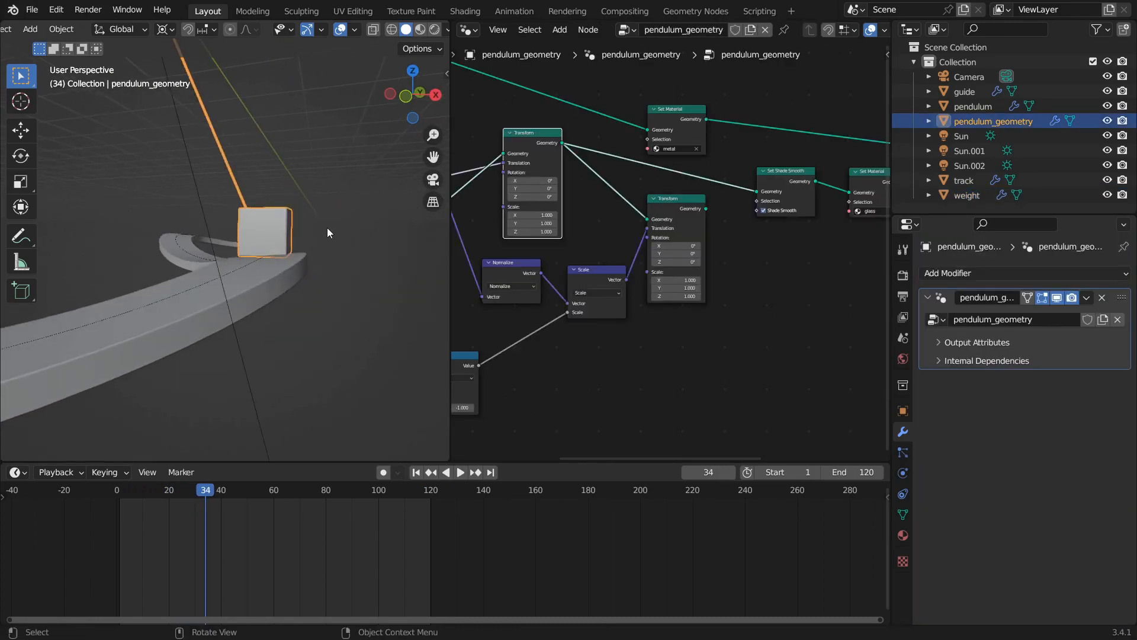
pyautogui.moveTo(608, 221); pyautogui.dragTo(736, 221, button='middle')
pyautogui.scroll(1, 661, 241)
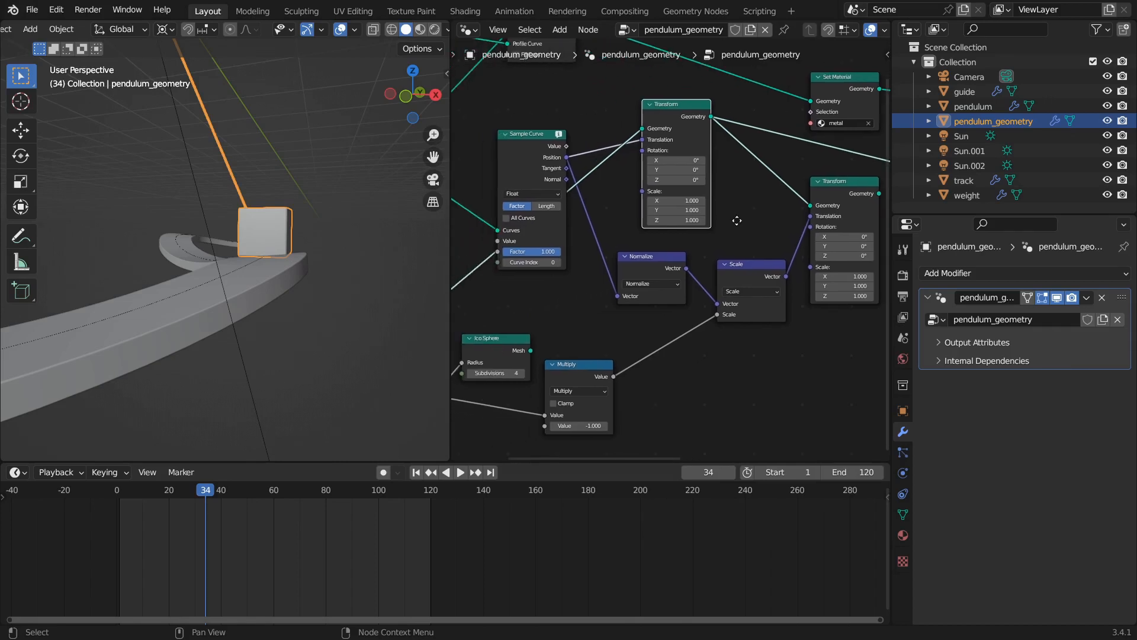
pyautogui.moveTo(680, 108); pyautogui.dragTo(724, 110)
pyautogui.scroll(-4, 642, 209)
pyautogui.moveTo(649, 209); pyautogui.dragTo(719, 246, button='middle')
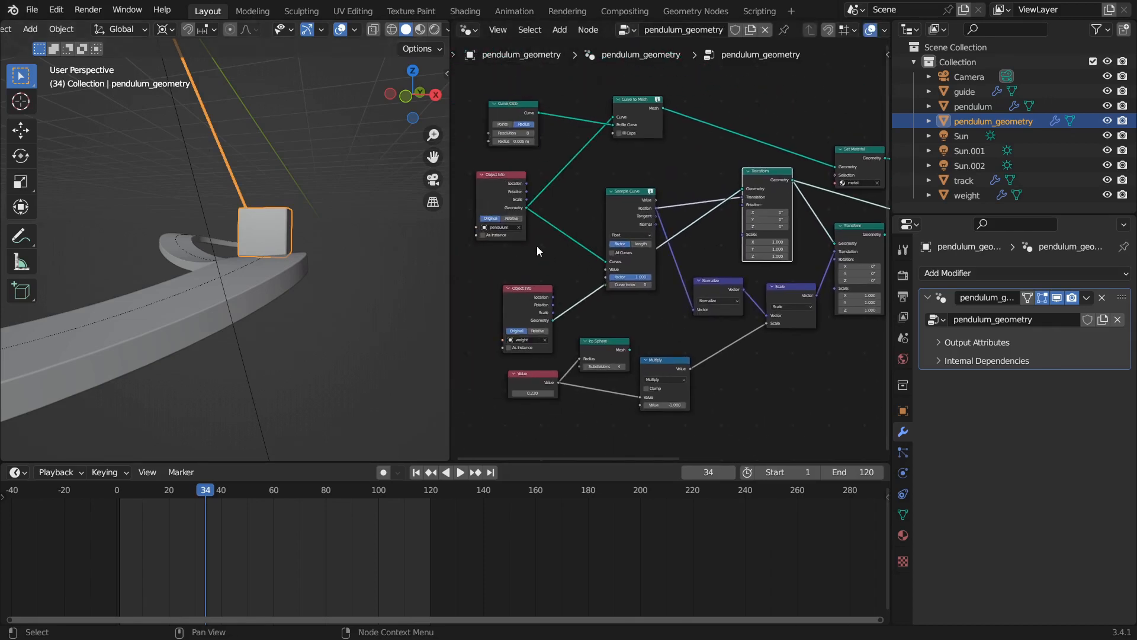
pyautogui.scroll(2, 669, 248)
pyautogui.moveTo(638, 209); pyautogui.dragTo(600, 201)
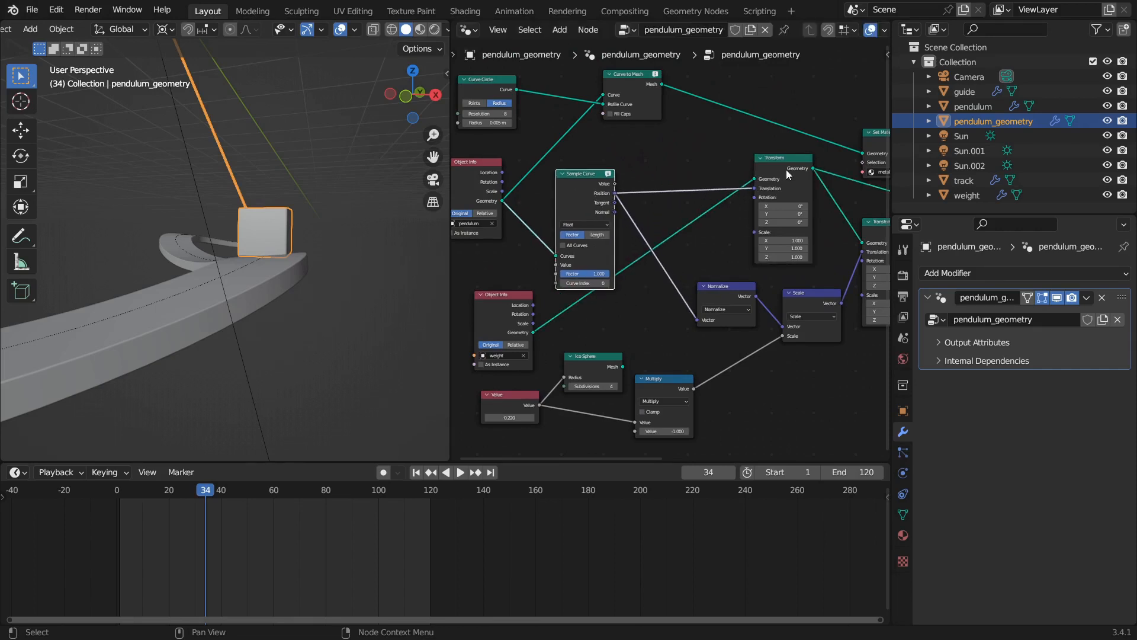
pyautogui.moveTo(785, 189); pyautogui.dragTo(794, 187)
# Step: Move the metal Set Material node upward and delete the disconnected second Transform node
pyautogui.scroll(-1, 753, 288)
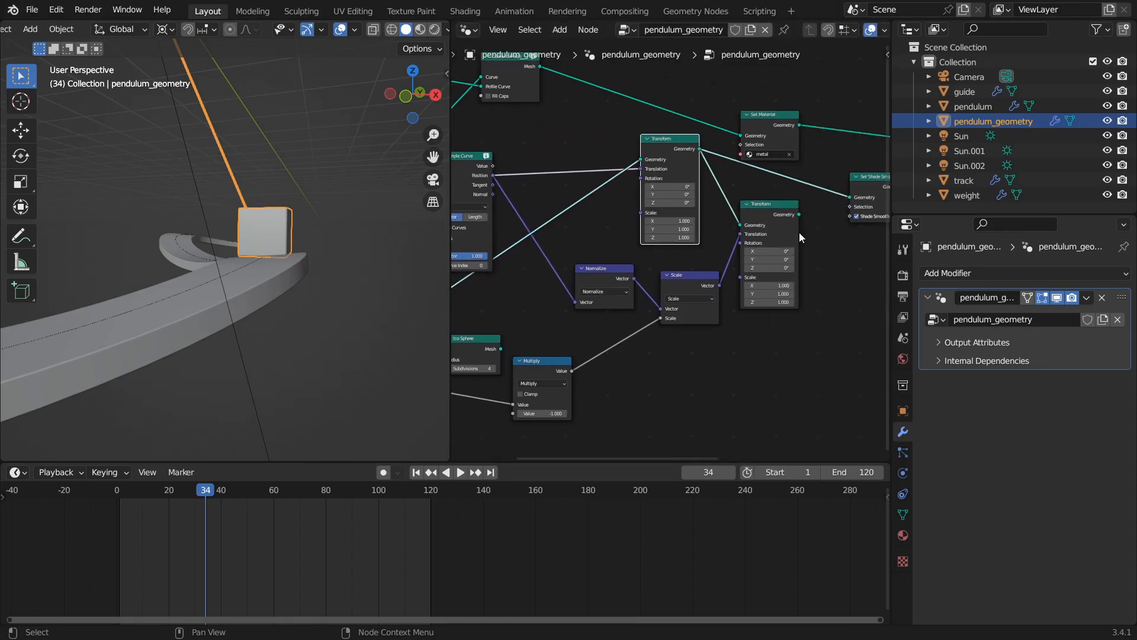
pyautogui.moveTo(798, 232); pyautogui.dragTo(702, 243, button='middle')
pyautogui.scroll(-1, 702, 243)
pyautogui.click(673, 230)
pyautogui.scroll(2, 673, 230)
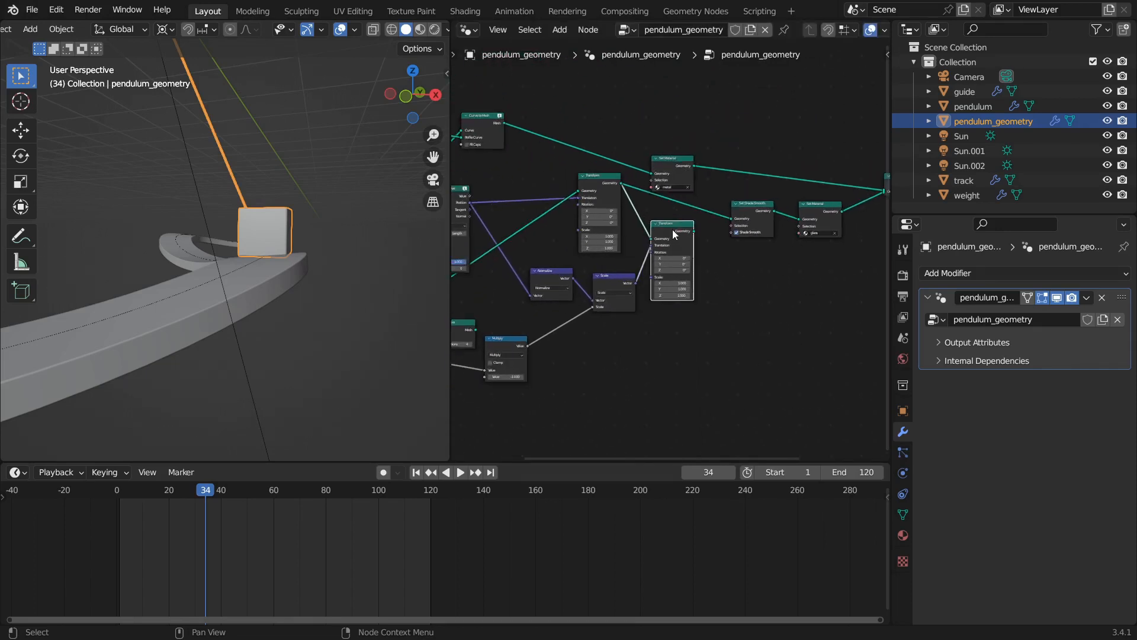
pyautogui.scroll(1, 664, 228)
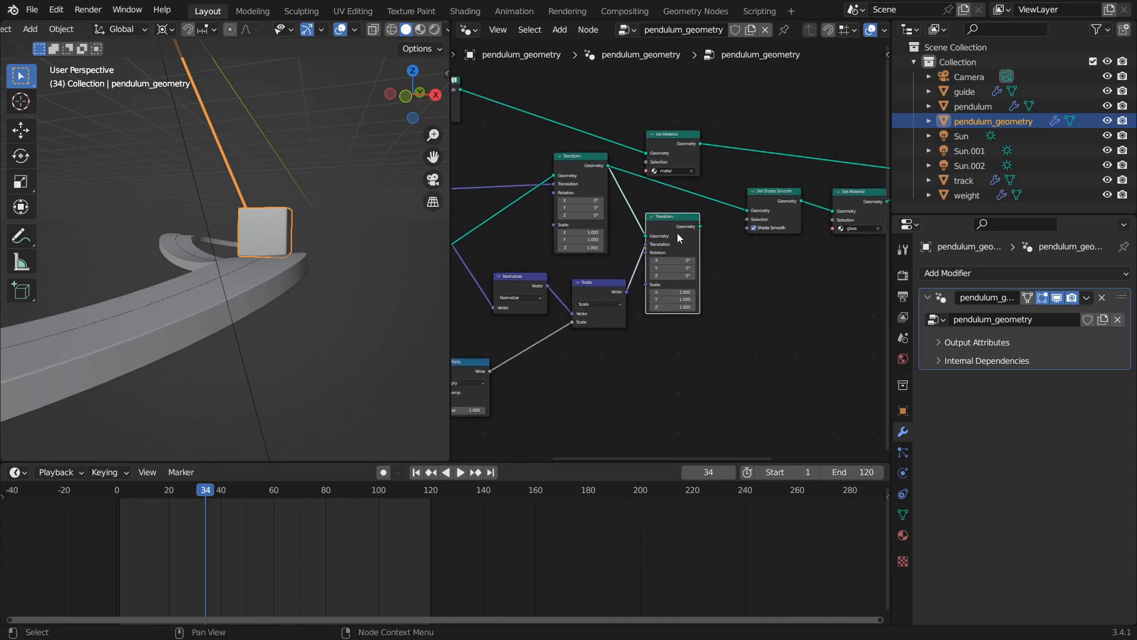
pyautogui.moveTo(681, 149); pyautogui.dragTo(690, 113)
pyautogui.moveTo(667, 215); pyautogui.dragTo(659, 210)
pyautogui.press('x')
# Step: Delete the leftover Scale and Normalize vector nodes from the pendulum_geometry node tree
pyautogui.moveTo(630, 265); pyautogui.dragTo(705, 282, button='middle')
pyautogui.click(701, 275)
pyautogui.press('x')
pyautogui.click(630, 272)
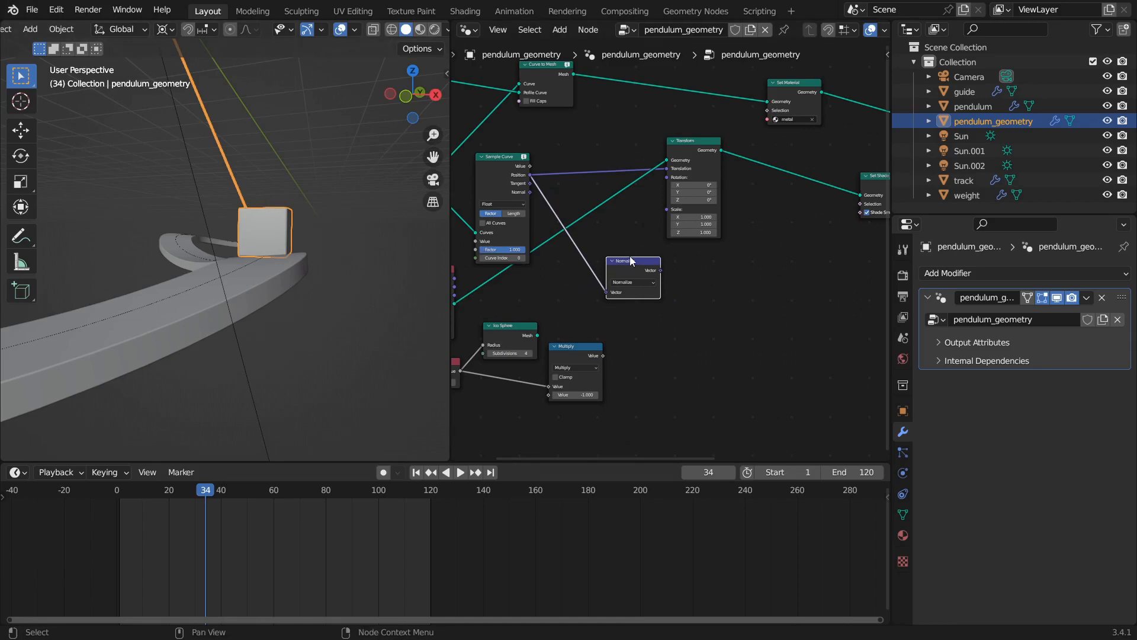
pyautogui.press('x')
# Step: Move the Transform node away from Sample Curve and shift Sample Curve slightly upward to make room between them
pyautogui.moveTo(687, 140); pyautogui.dragTo(752, 156)
pyautogui.moveTo(295, 219); pyautogui.dragTo(264, 287, button='middle')
pyautogui.scroll(-3, 261, 246)
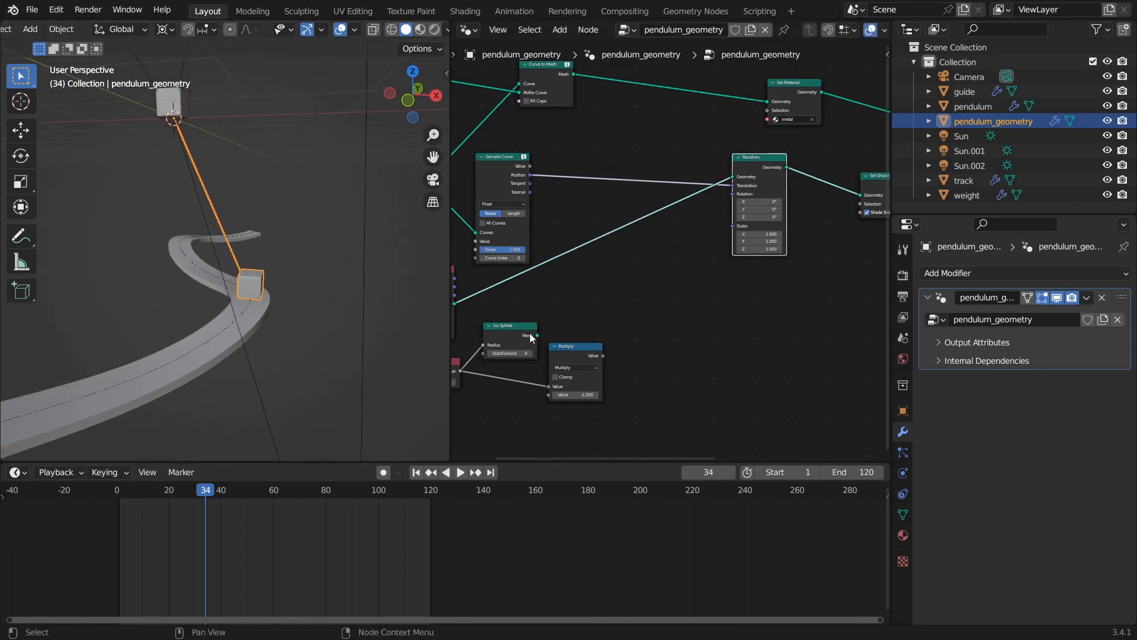
pyautogui.moveTo(513, 178); pyautogui.dragTo(520, 165)
pyautogui.scroll(2, 263, 292)
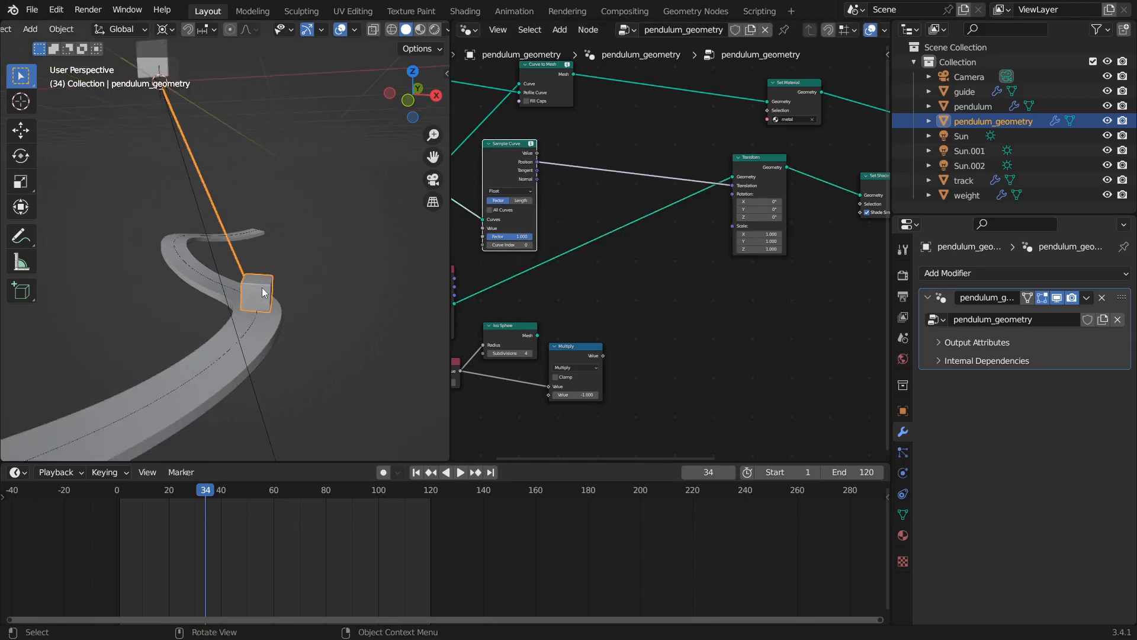
pyautogui.moveTo(264, 292); pyautogui.dragTo(270, 280, button='middle')
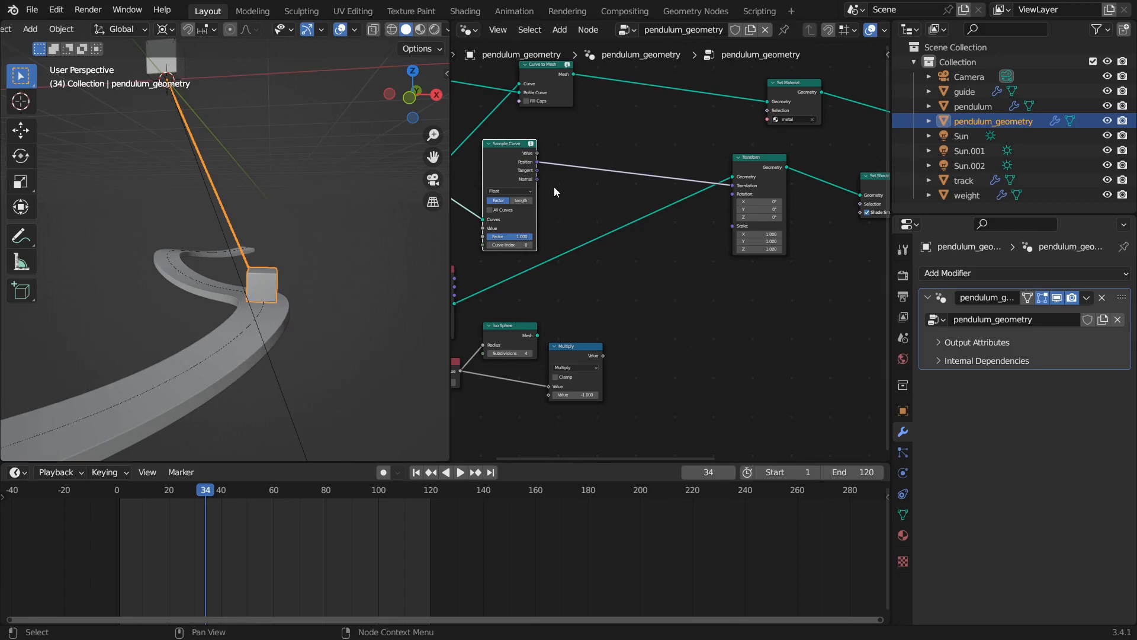
pyautogui.moveTo(535, 161); pyautogui.dragTo(545, 165, button='middle')
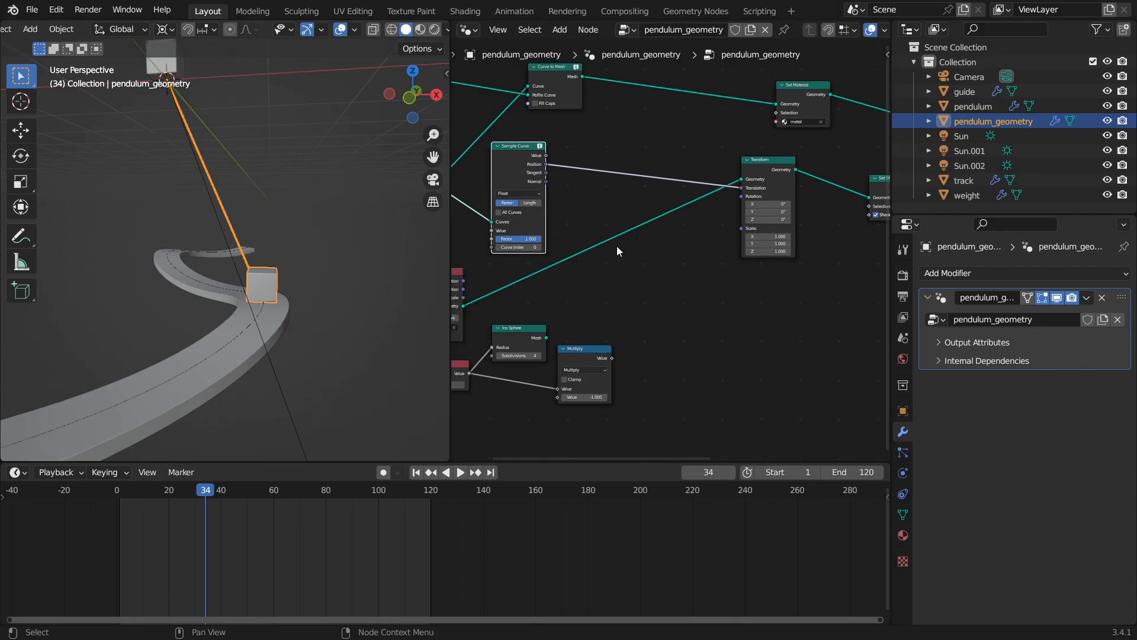
# Step: Add a Vector Math node set to Normalize, feed it the Sample Curve's Position, and save the file
pyautogui.hotkey('shift', 'a')
pyautogui.moveTo(564, 382)
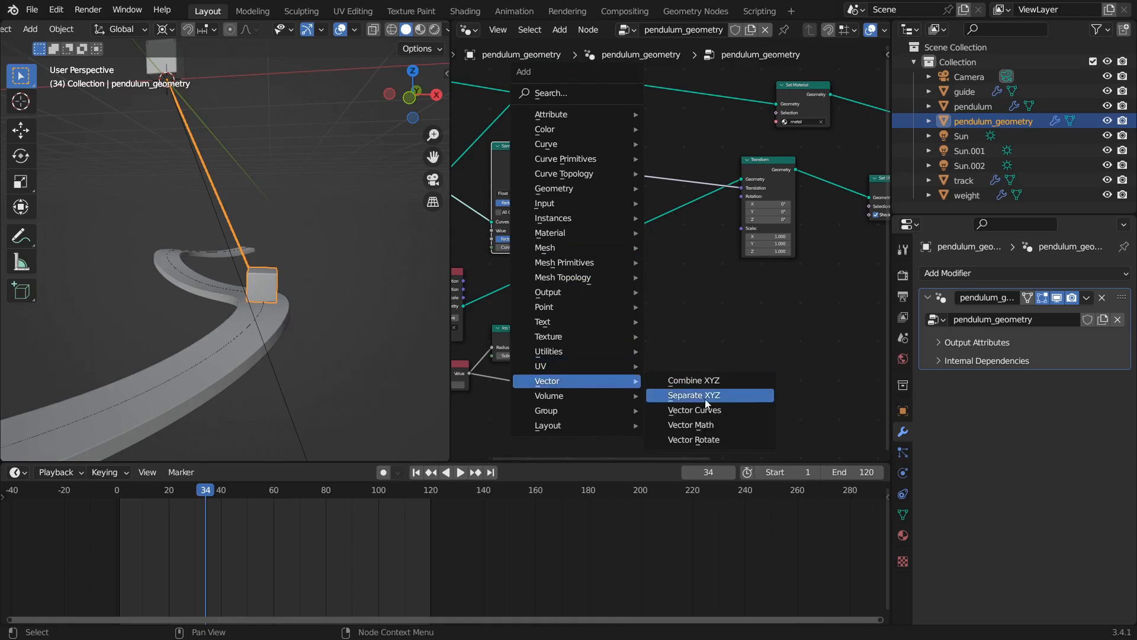
pyautogui.click(690, 425)
pyautogui.click(659, 276)
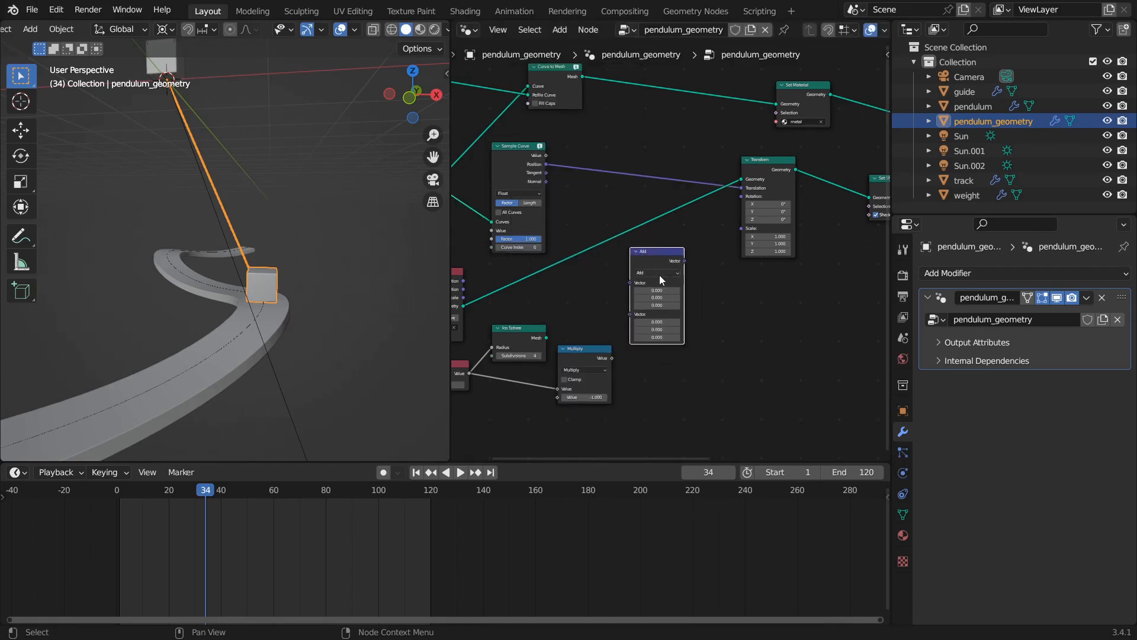
pyautogui.click(657, 273)
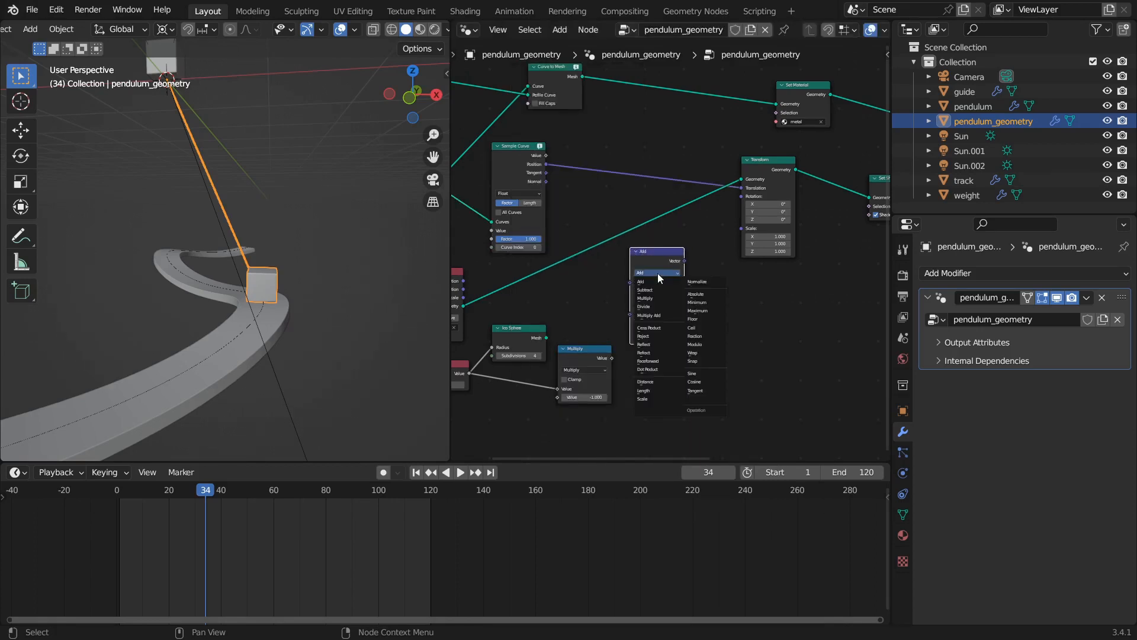
pyautogui.click(699, 282)
pyautogui.moveTo(546, 165); pyautogui.dragTo(585, 273)
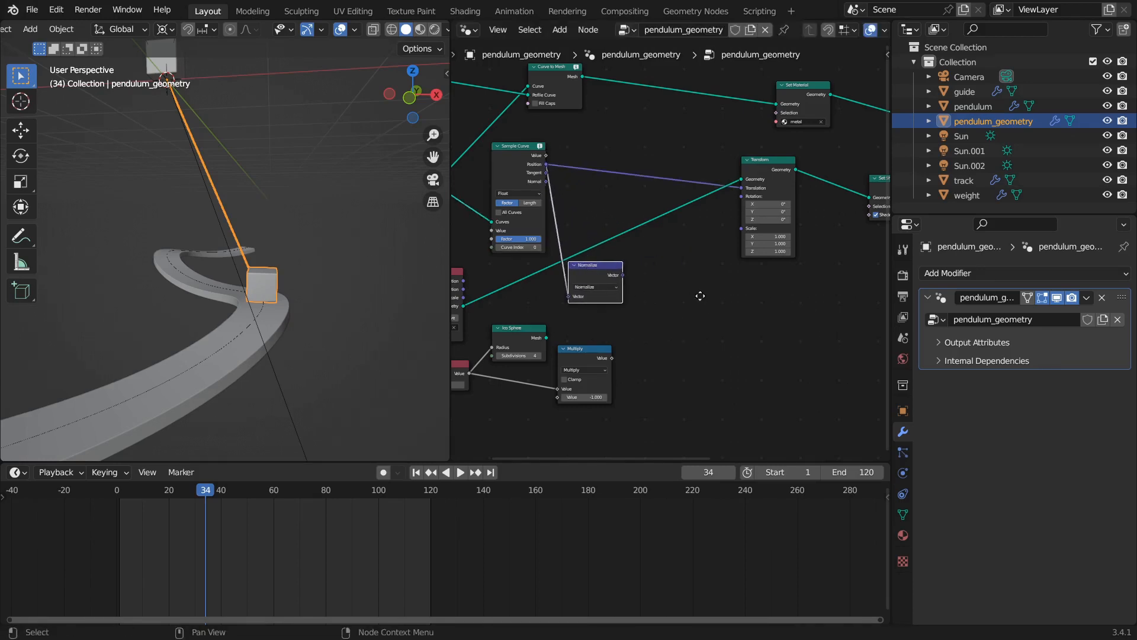
pyautogui.moveTo(701, 294); pyautogui.dragTo(671, 295, button='middle')
pyautogui.click(688, 309)
pyautogui.hotkey('ctrl', 's')
# Step: Add an Align Euler to Vector node with its axis set to Z, spacing it between Normalize and Transform
pyautogui.scroll(2, 623, 234)
pyautogui.hotkey('shift', 'a')
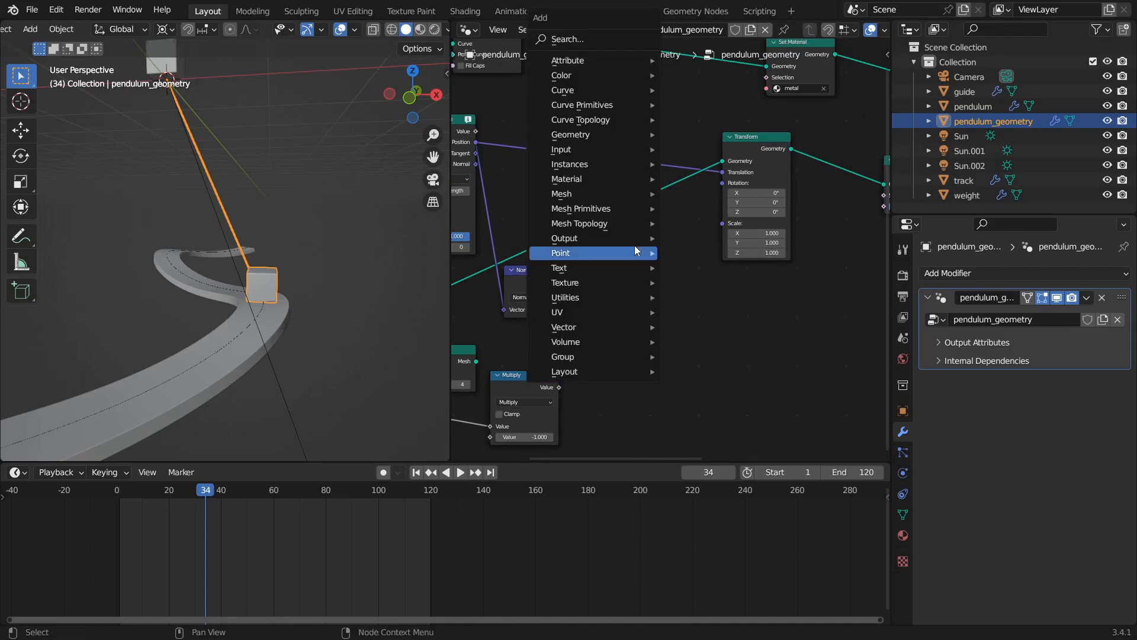
pyautogui.moveTo(559, 296)
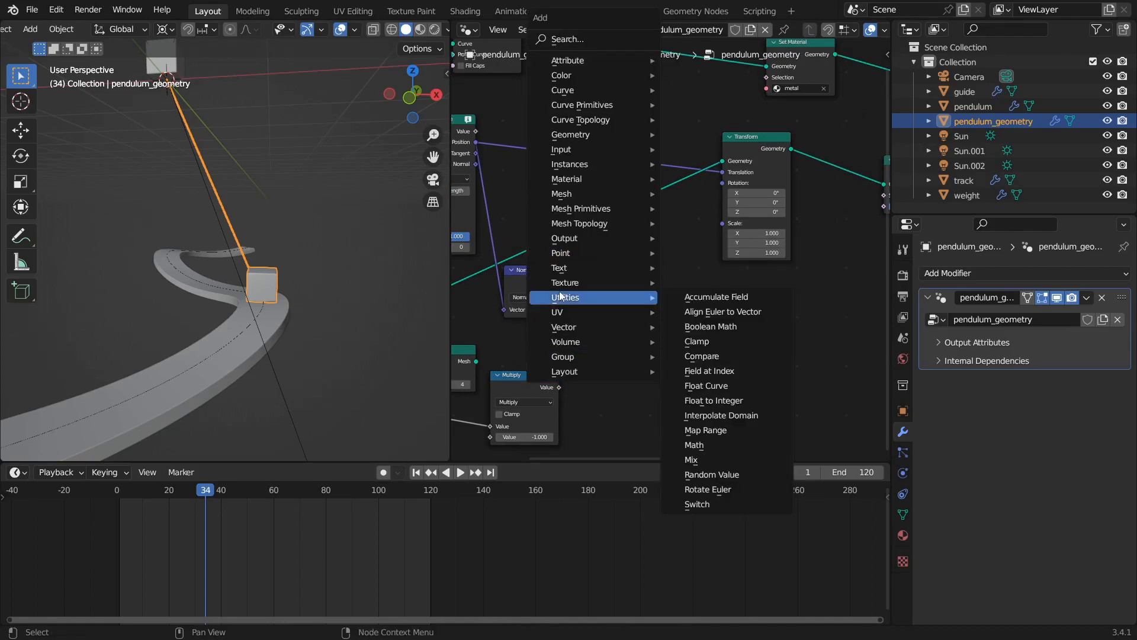
pyautogui.click(732, 312)
pyautogui.click(627, 243)
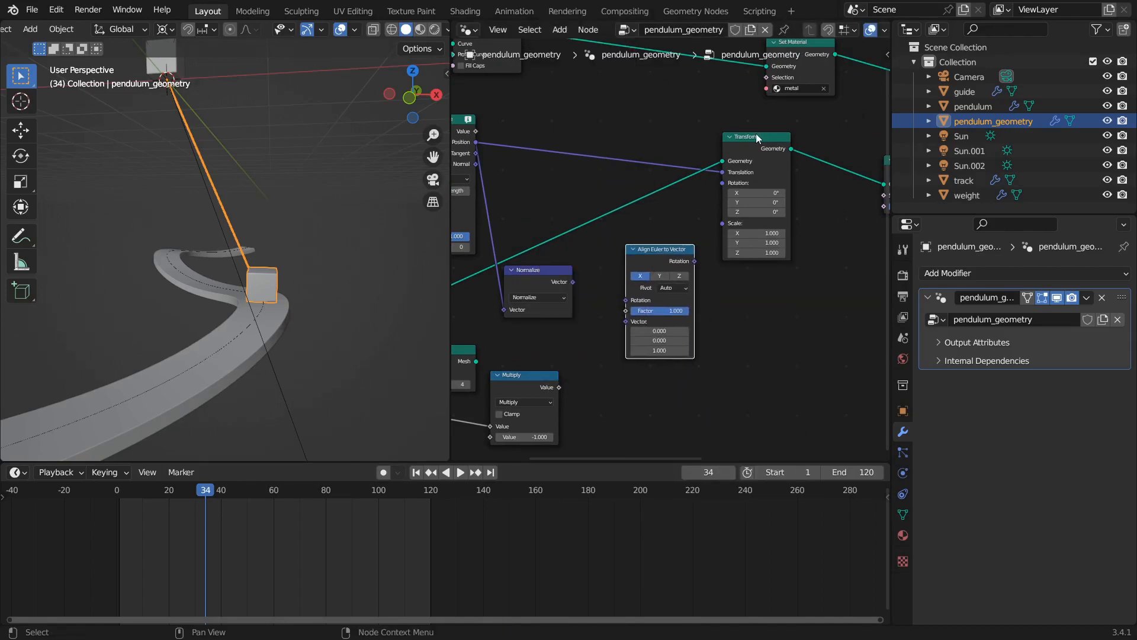
pyautogui.moveTo(758, 138); pyautogui.dragTo(805, 139)
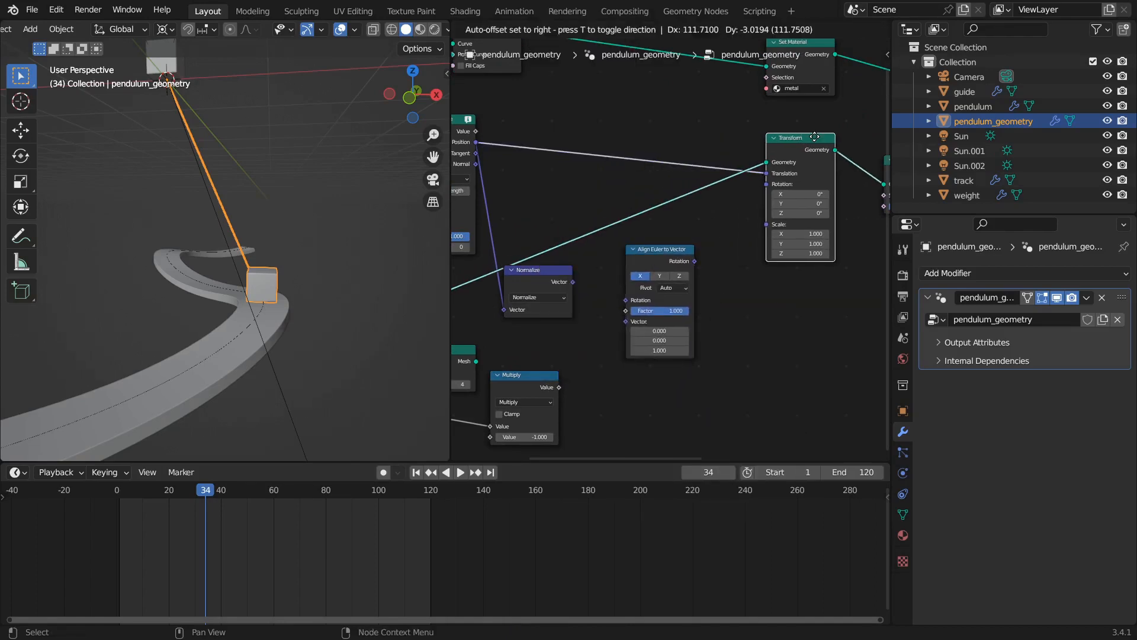
pyautogui.click(679, 276)
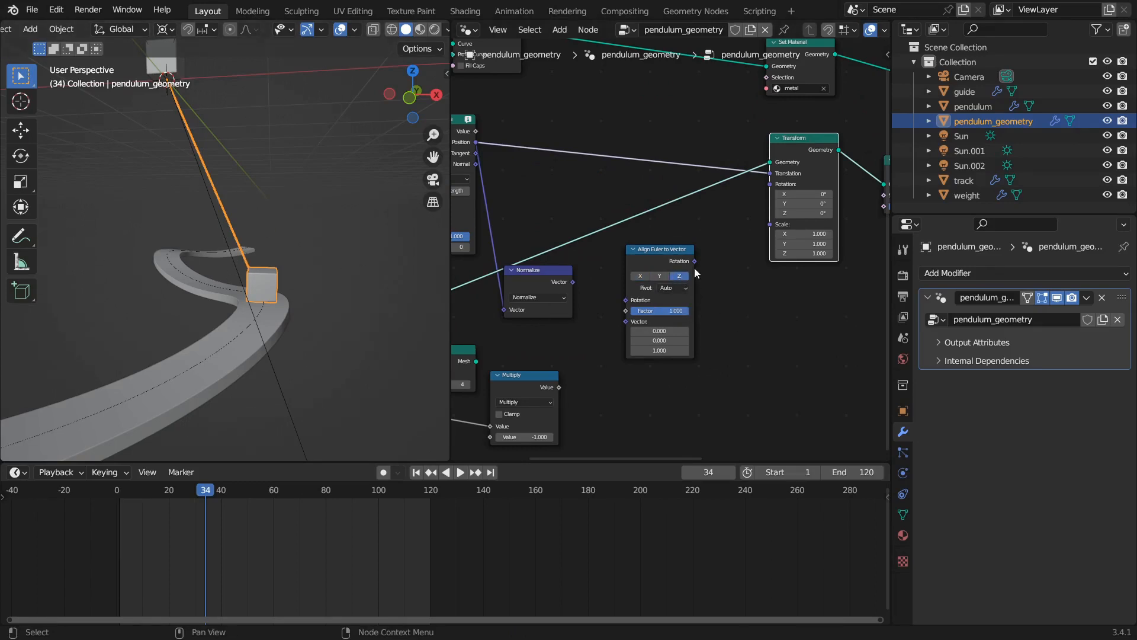
pyautogui.moveTo(630, 268); pyautogui.dragTo(643, 269)
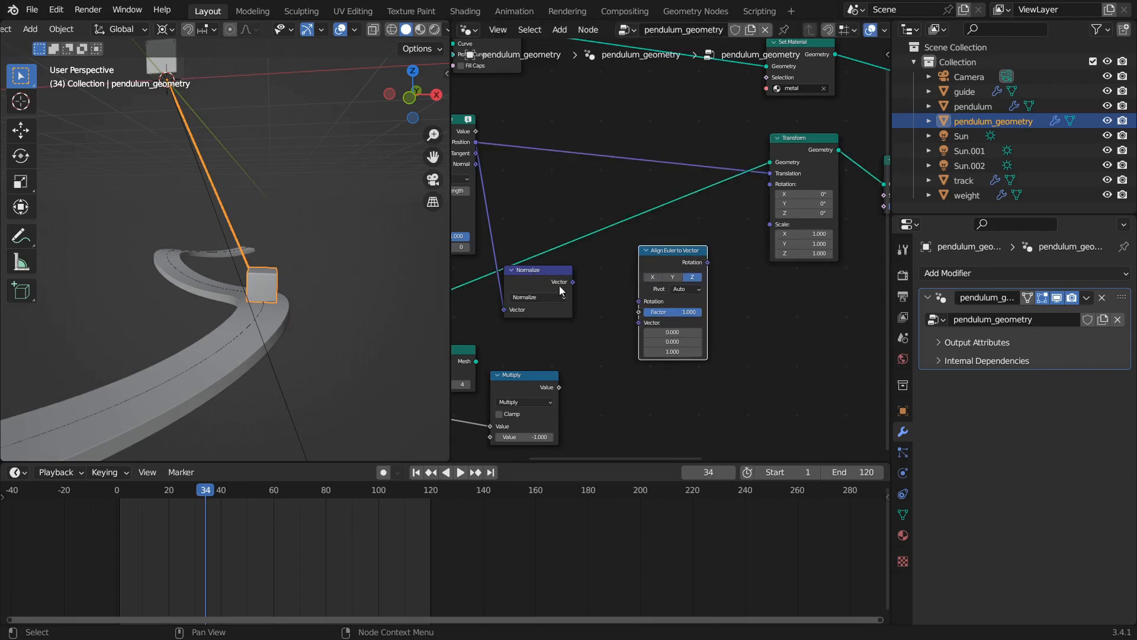
# Step: Link Normalize to the Align Euler to Vector node's Vector input and its Rotation output to the Transform's Rotation
pyautogui.moveTo(573, 282); pyautogui.dragTo(639, 323)
pyautogui.moveTo(707, 261); pyautogui.dragTo(780, 185)
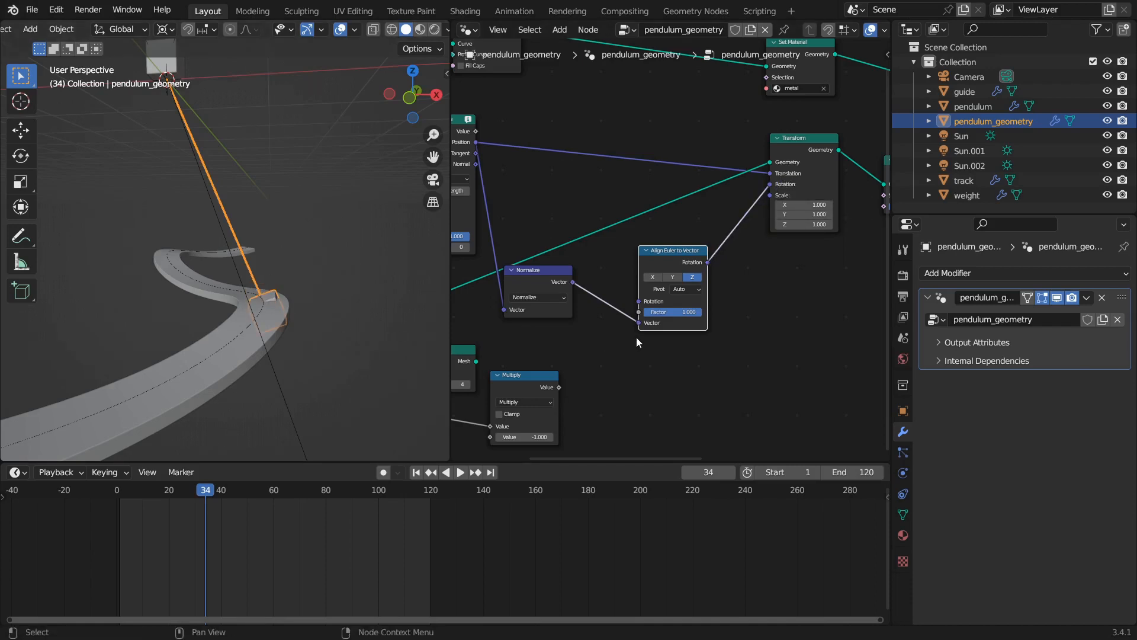
pyautogui.moveTo(212, 286); pyautogui.dragTo(244, 273, button='middle')
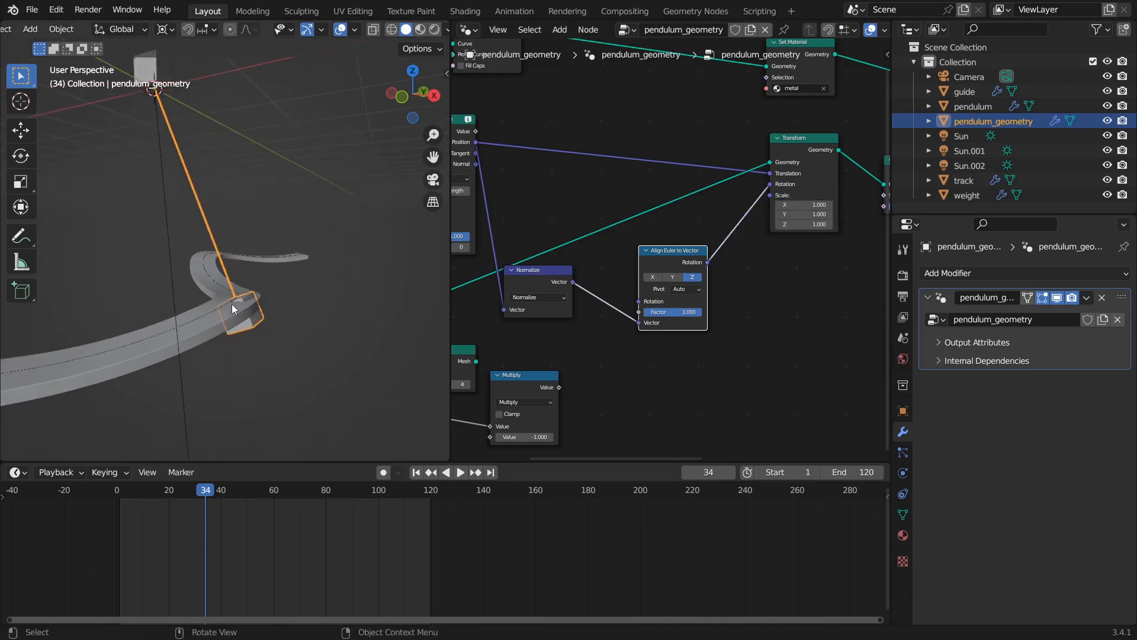
# Step: Insert a duplicate of the Normalize node before Align Euler to Vector, change it to Scale, and set the scale to -1
pyautogui.press('g')
pyautogui.click(592, 272)
pyautogui.click(528, 283)
pyautogui.hotkey('shift', 'd')
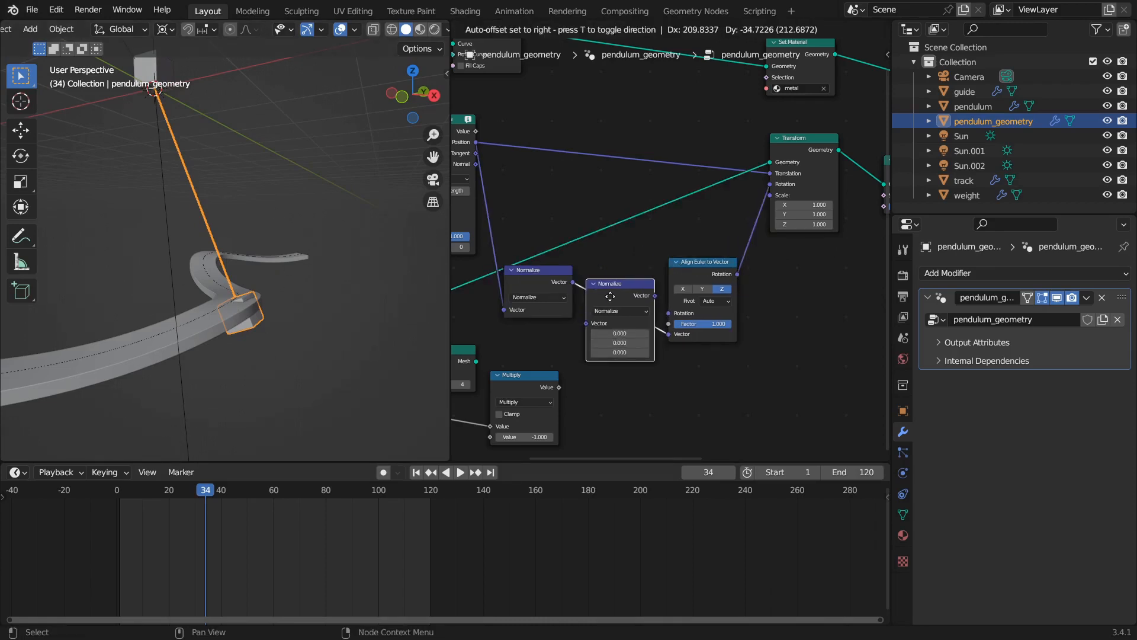
pyautogui.click(632, 291)
pyautogui.click(639, 302)
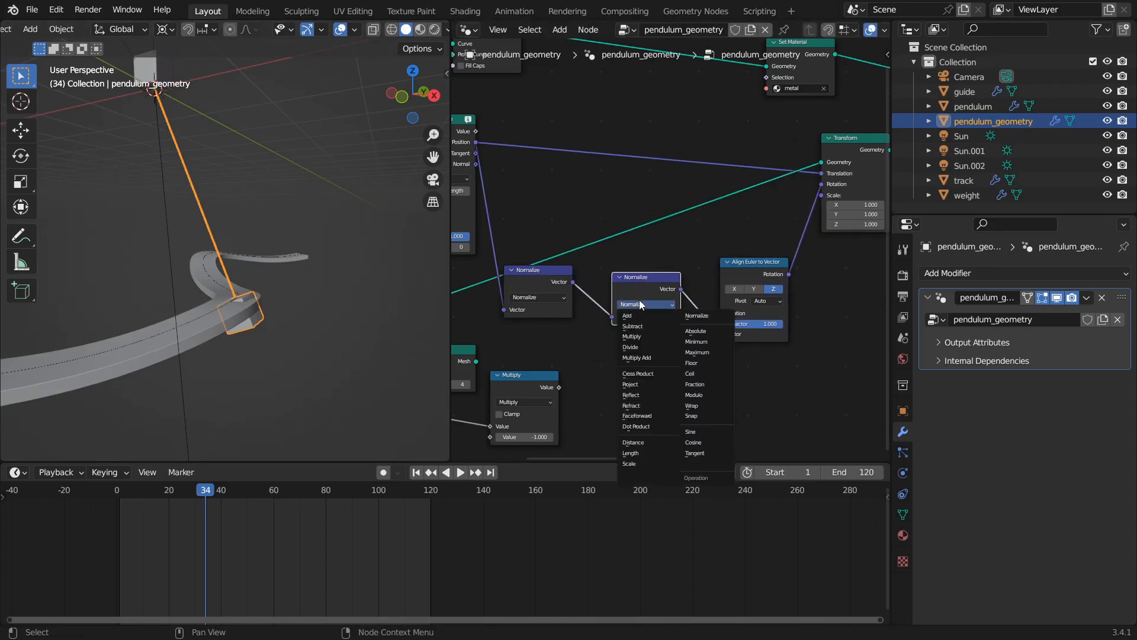
pyautogui.click(629, 464)
pyautogui.doubleClick(646, 327)
pyautogui.write('-1')
pyautogui.press('Return')
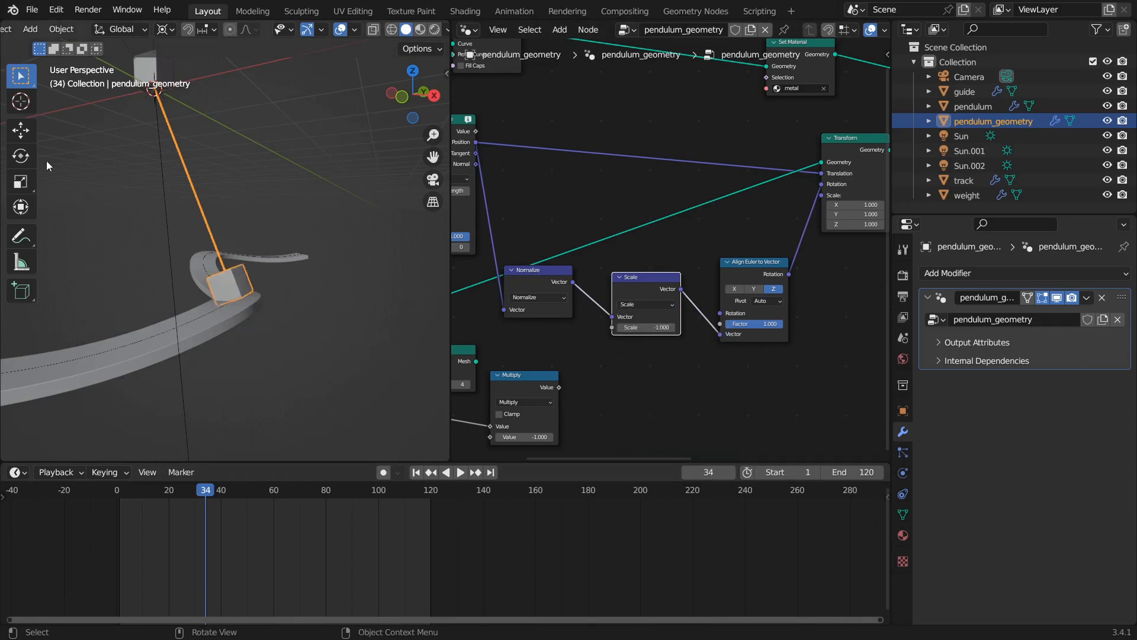
# Step: Play the animation to check the weight's orientation along the track, and stop playback
pyautogui.moveTo(46, 161); pyautogui.dragTo(251, 240, button='middle')
pyautogui.press('space')
pyautogui.moveTo(247, 330); pyautogui.dragTo(251, 301, button='middle')
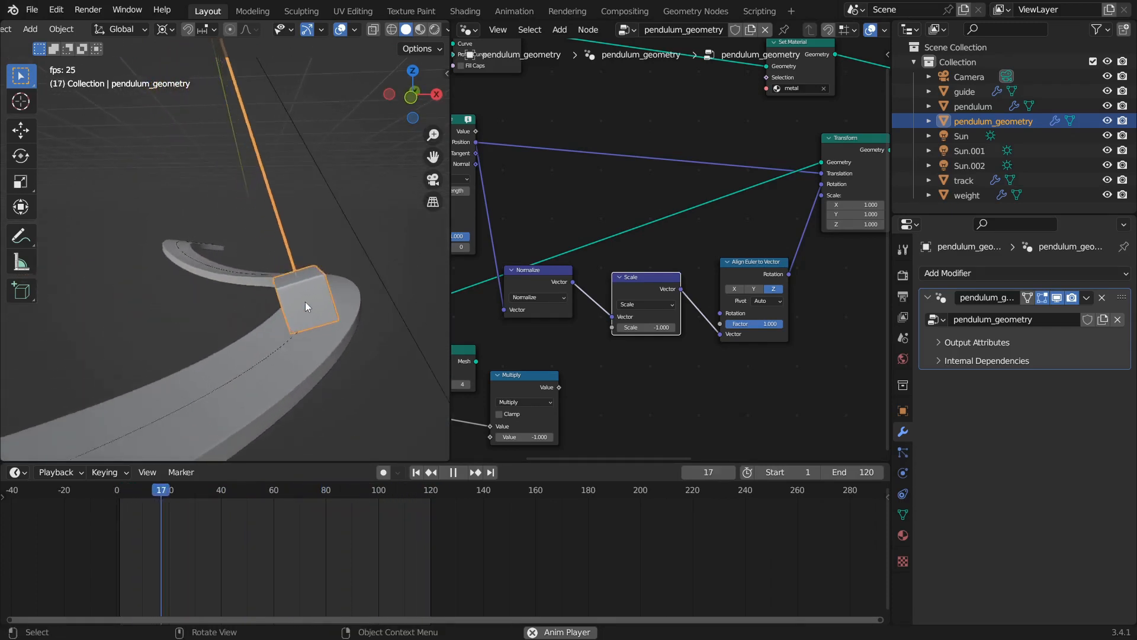
pyautogui.press('space')
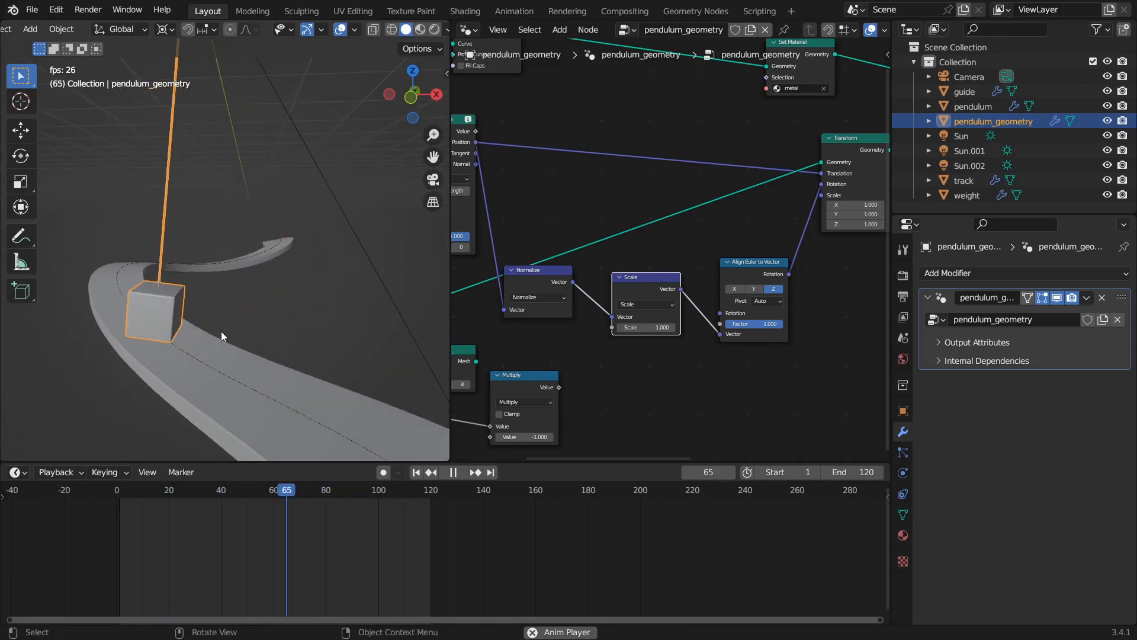
# Step: Switch the viewport to rendered shading and open the weight object's mesh for editing
pyautogui.press('z')
pyautogui.click(232, 240)
pyautogui.moveTo(275, 286); pyautogui.dragTo(271, 170, button='middle')
pyautogui.click(247, 109)
pyautogui.press('Tab')
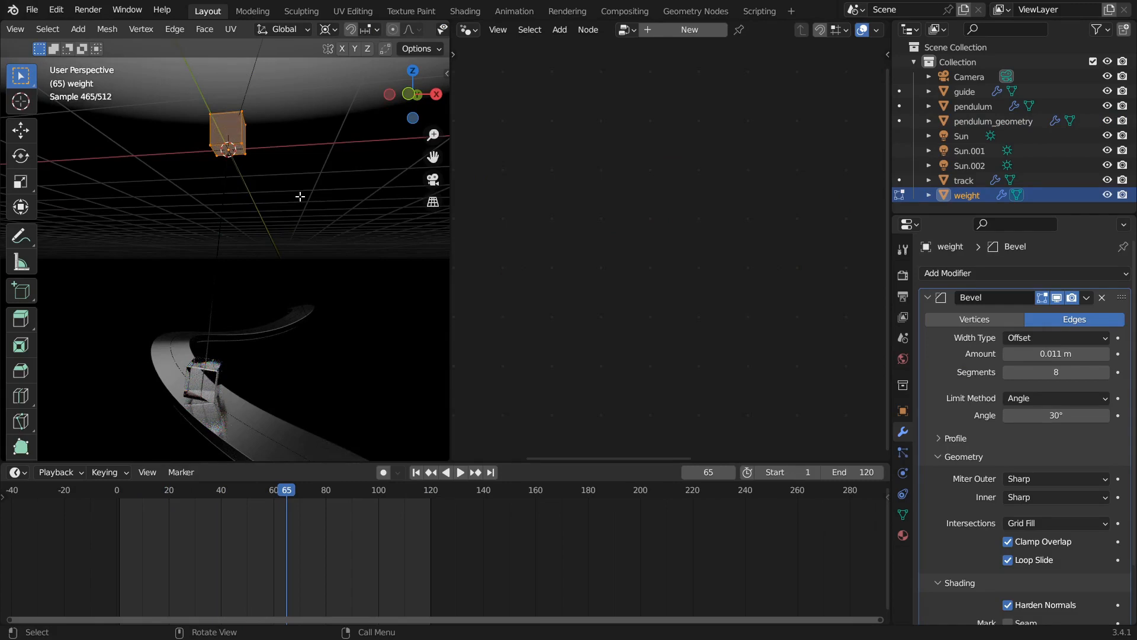
# Step: Try raising the weight's cube mesh about 0.11 m along Z, and undo the move
pyautogui.press('g')
pyautogui.press('z')
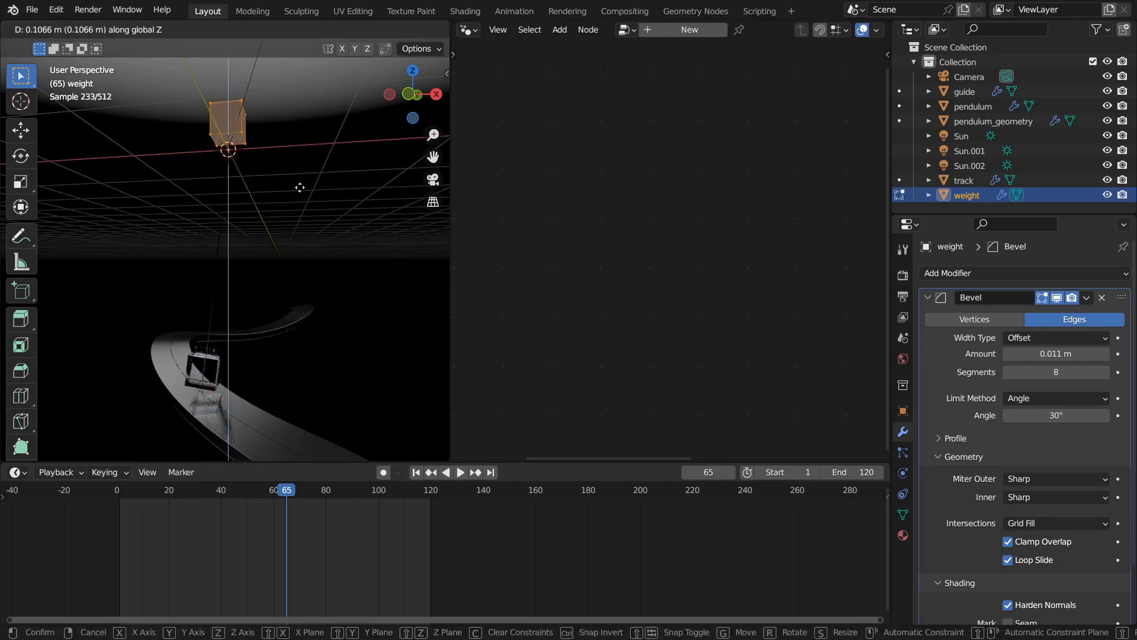
pyautogui.click(299, 187)
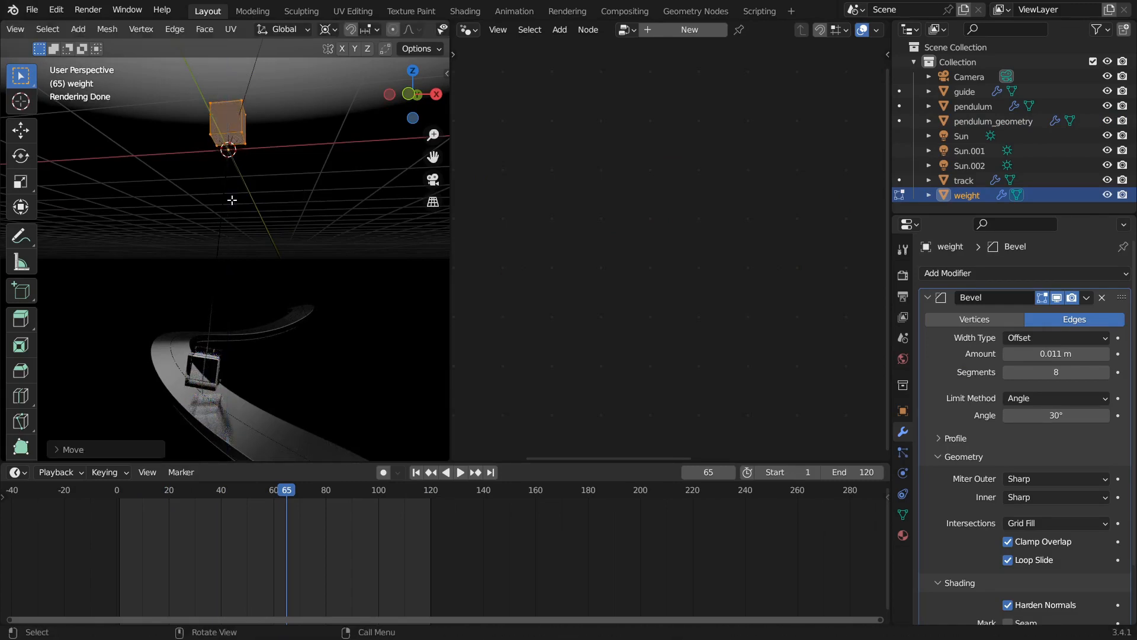
pyautogui.hotkey('ctrl', 'z')
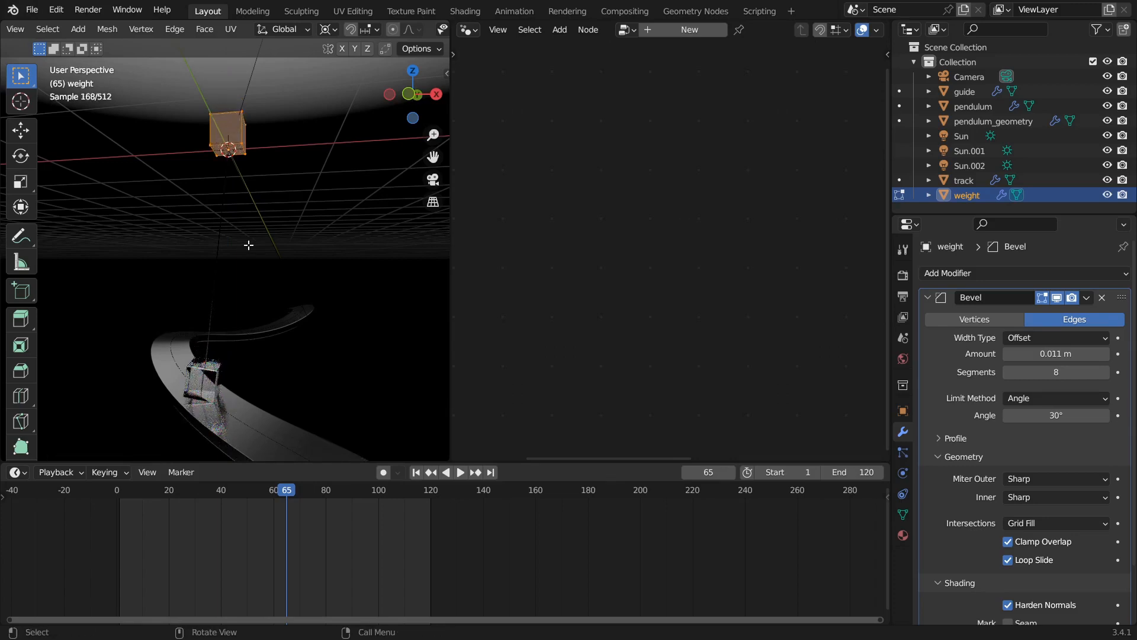
# Step: Delete the weight's cube mesh and add a cone in its place
pyautogui.moveTo(248, 243); pyautogui.dragTo(243, 224, button='middle')
pyautogui.press('x')
pyautogui.click(256, 190)
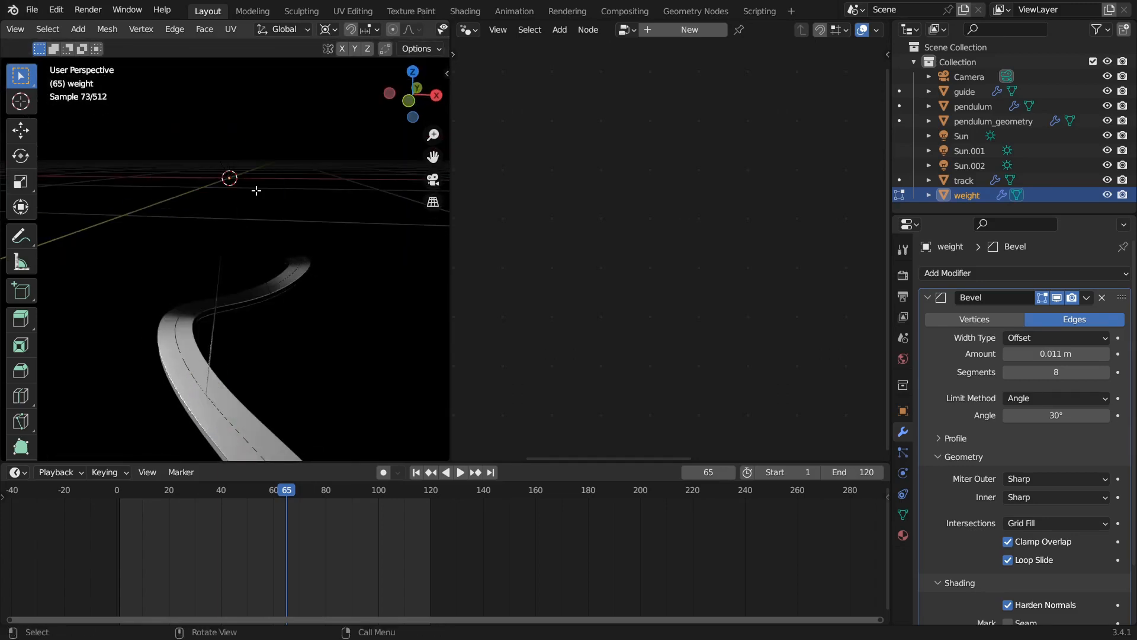
pyautogui.hotkey('shift', 'a')
pyautogui.click(220, 265)
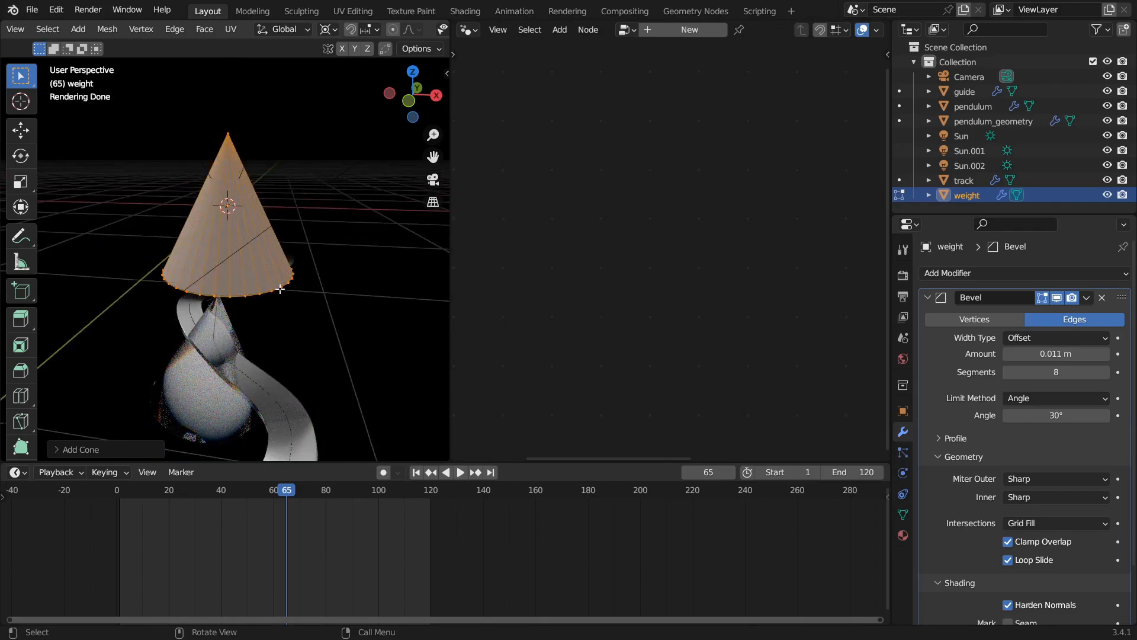
# Step: Move the cone -1 m along the global Z axis so its tip meets the origin
pyautogui.press('g')
pyautogui.press('z')
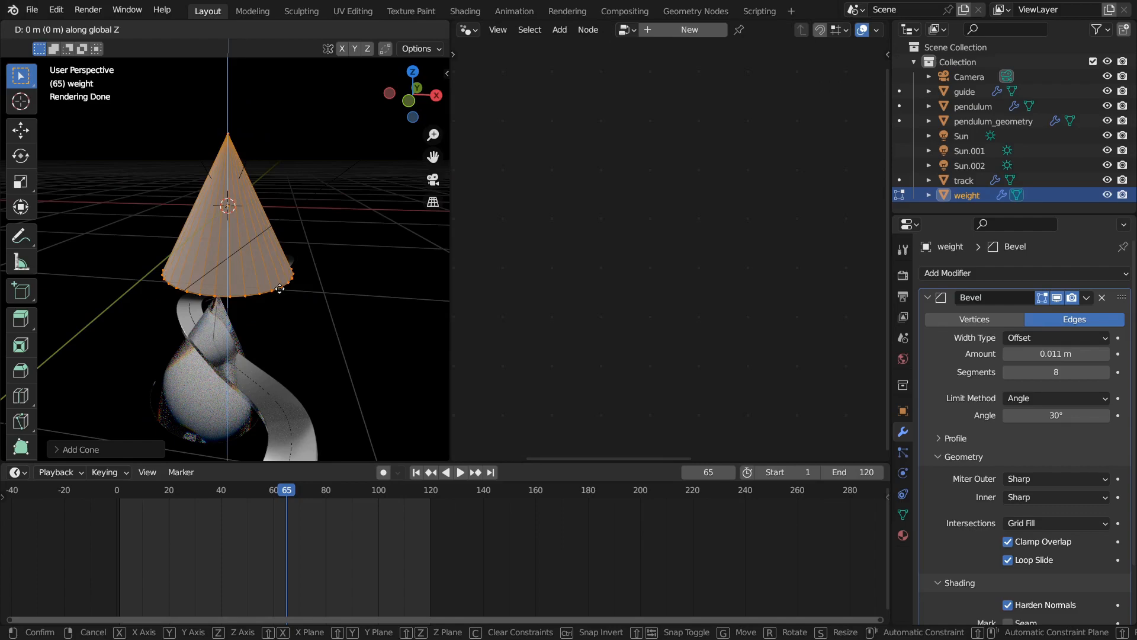
pyautogui.write('-1')
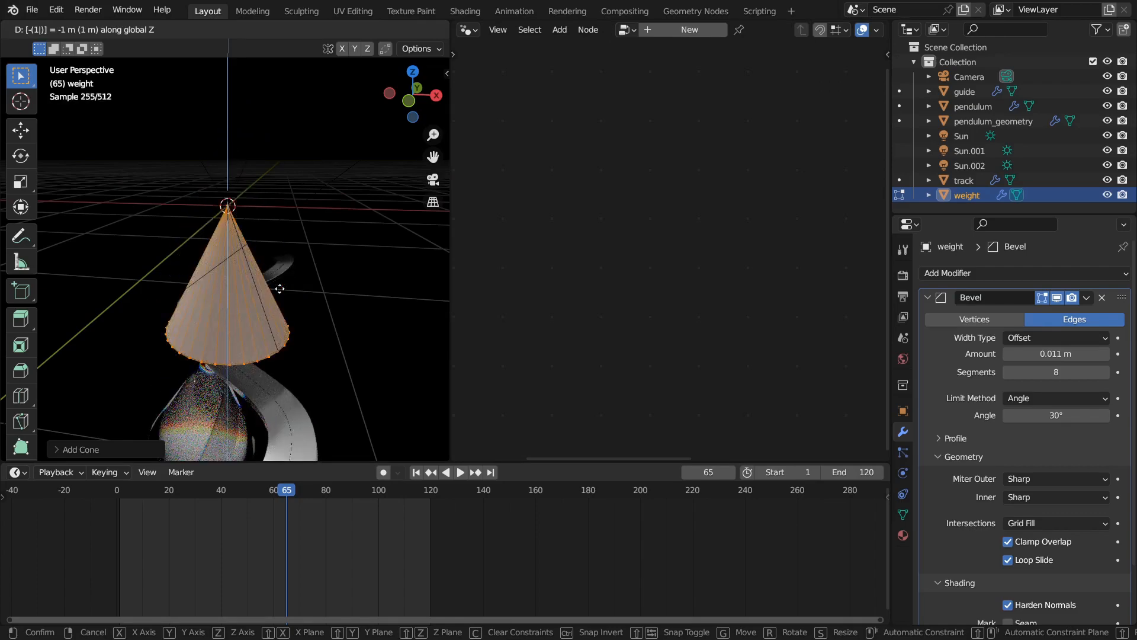
pyautogui.press('Return')
# Step: Rotate the cone mesh 180° in the front orthographic view
pyautogui.press('KP_1')
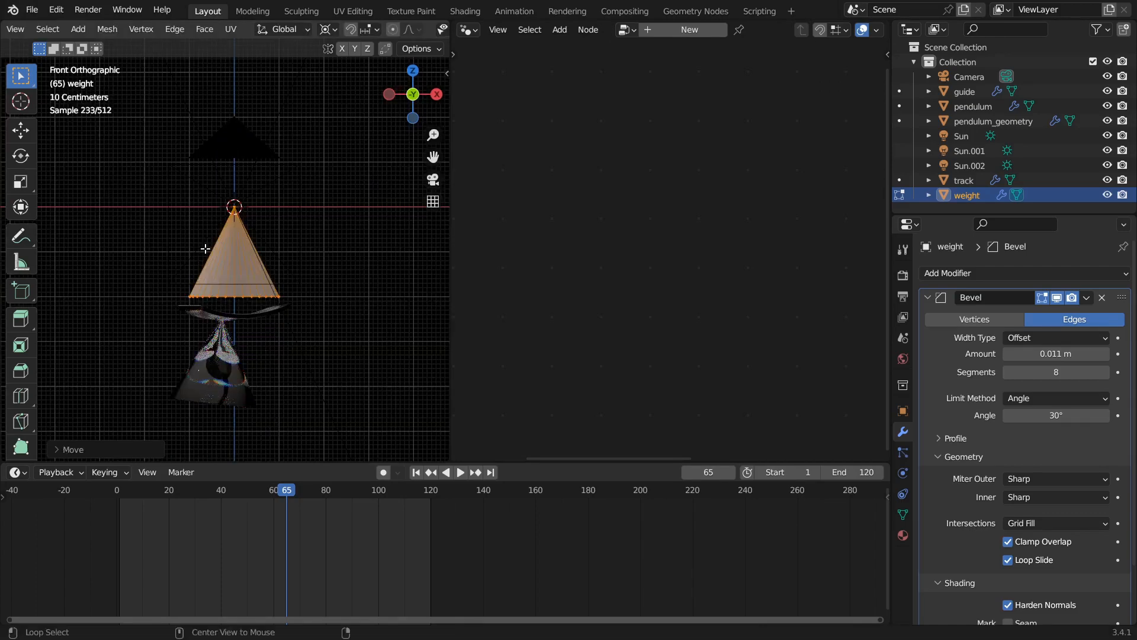
pyautogui.scroll(3, 249, 204)
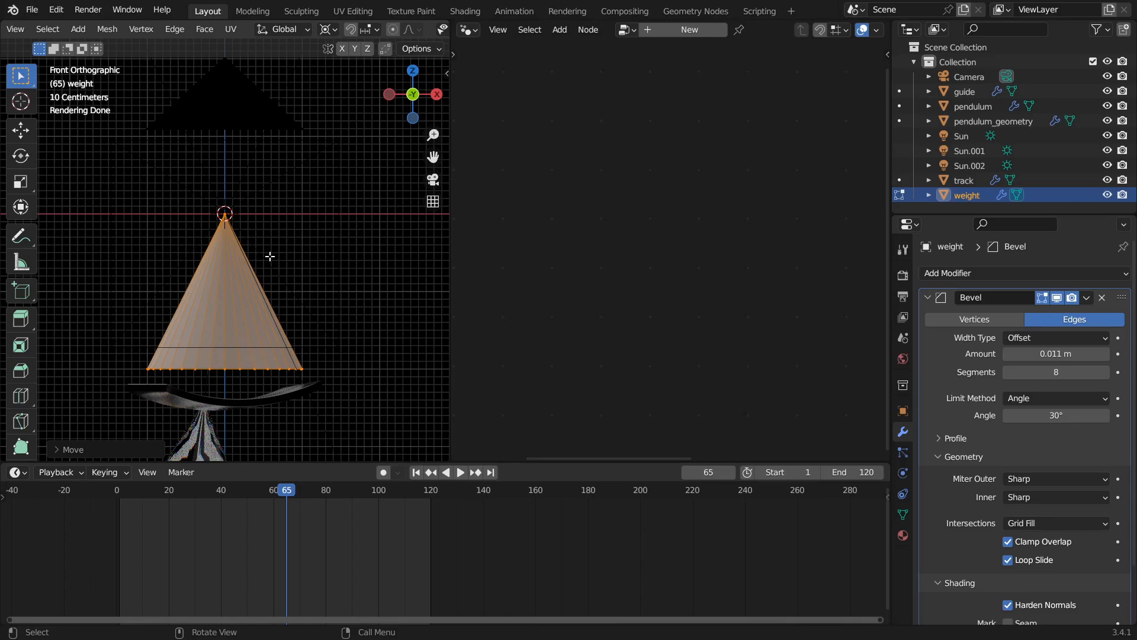
pyautogui.press('r')
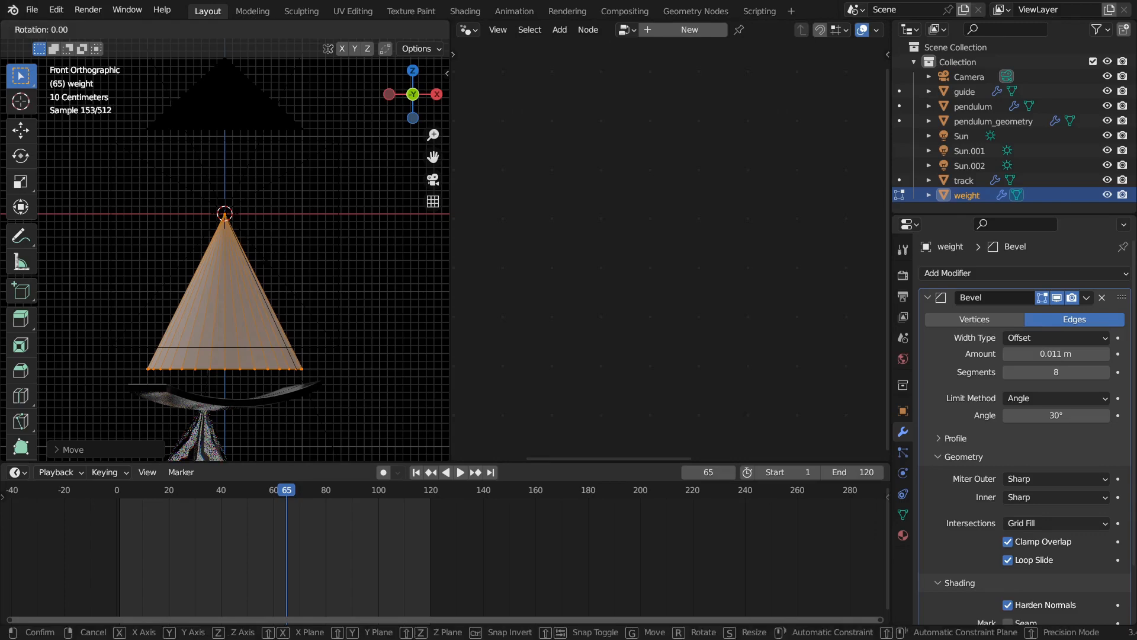
pyautogui.write('180')
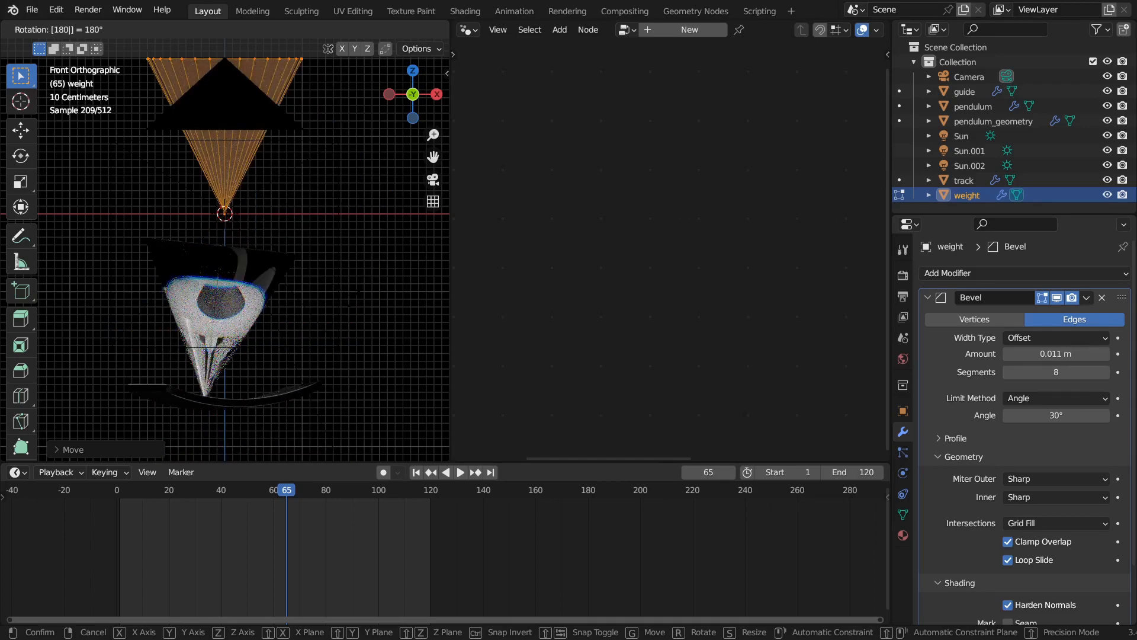
pyautogui.press('Return')
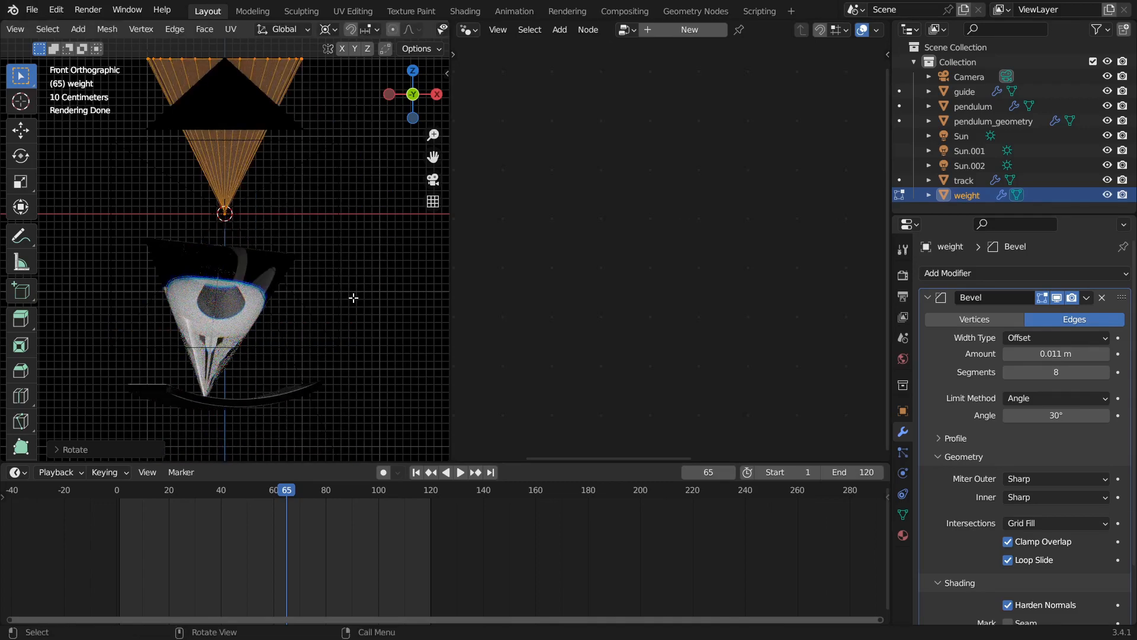
# Step: Scale the cone mesh down to roughly a third of its size and play the animation in solid shading
pyautogui.press('s')
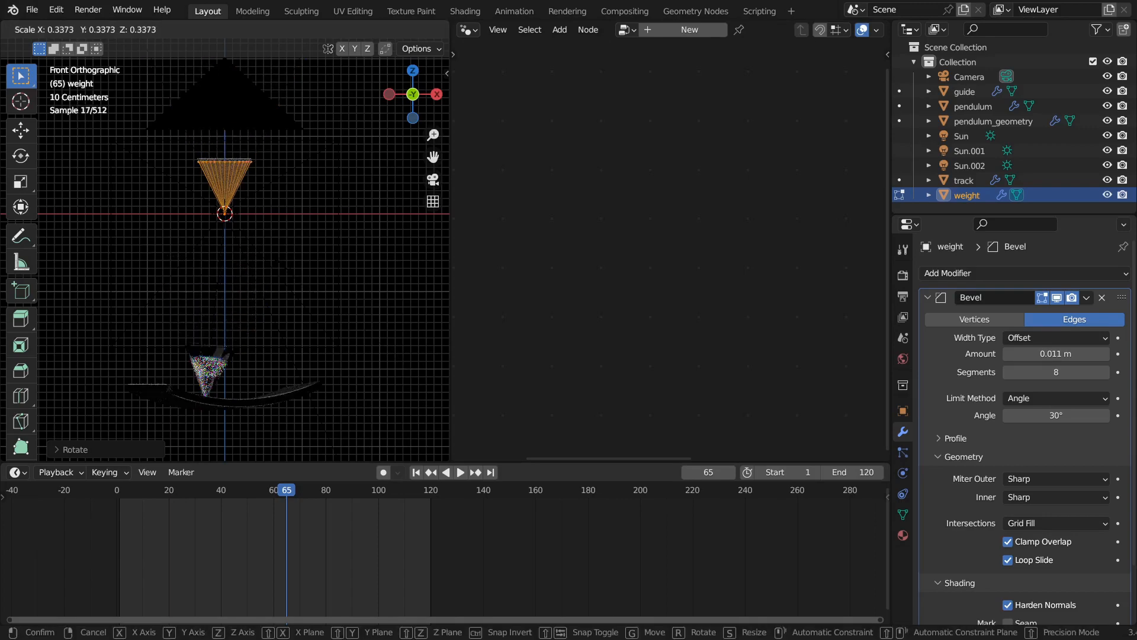
pyautogui.click(257, 241)
pyautogui.press('Tab')
pyautogui.moveTo(304, 325)
pyautogui.mouseDown(button='middle')
pyautogui.moveTo(278, 393)
pyautogui.moveTo(283, 299)
pyautogui.moveTo(218, 261)
pyautogui.moveTo(215, 308)
pyautogui.mouseUp(button='middle')
pyautogui.scroll(5, 283, 299)
pyautogui.press('space')
pyautogui.press('z')
pyautogui.click(327, 323)
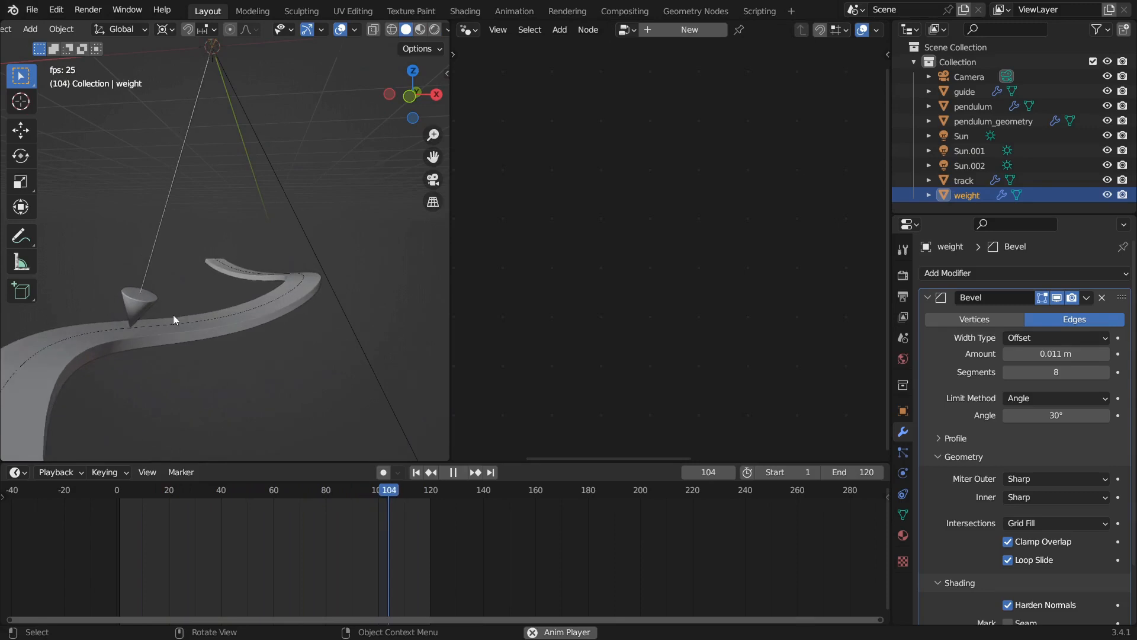
# Step: Scale the weight's cone mesh up by about 1.62 and stop the animation
pyautogui.press('Tab')
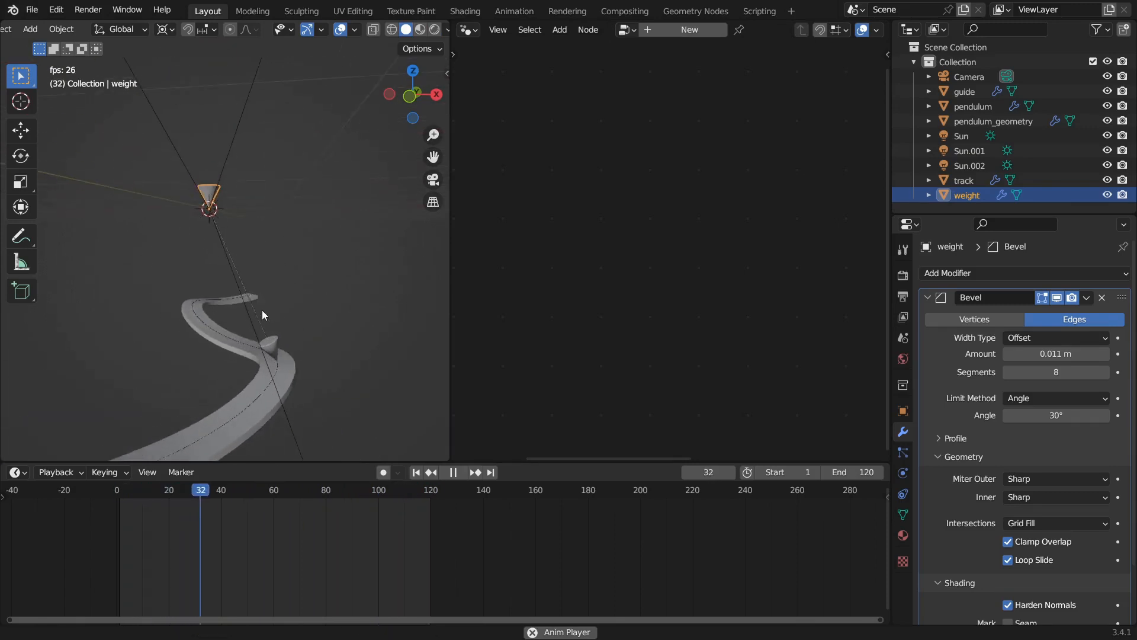
pyautogui.press('s')
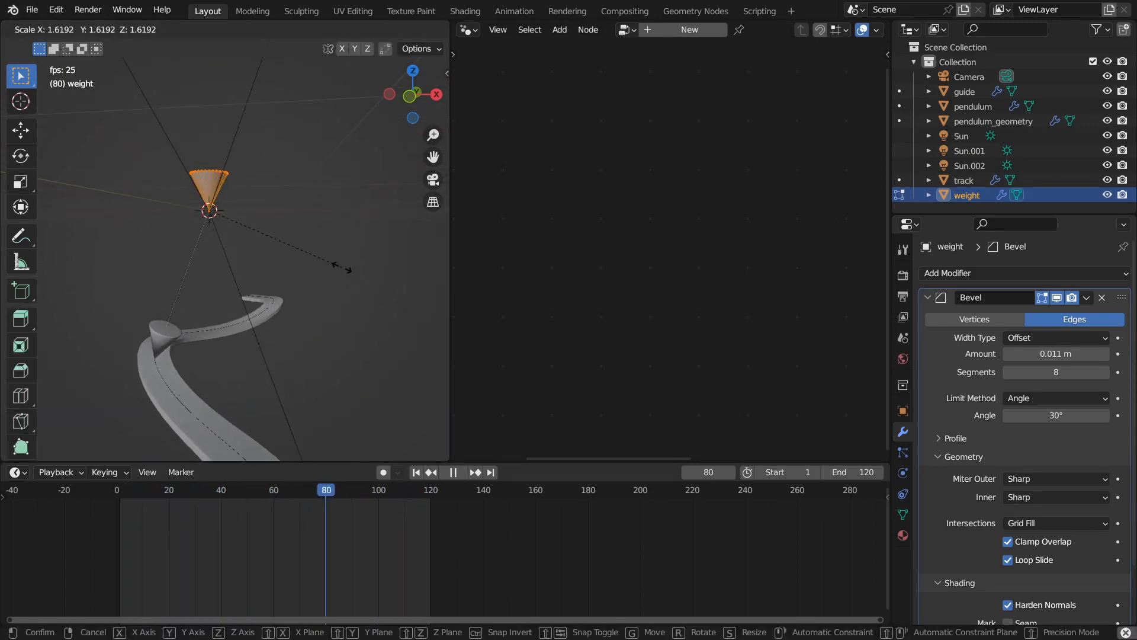
pyautogui.click(345, 269)
pyautogui.press('Tab')
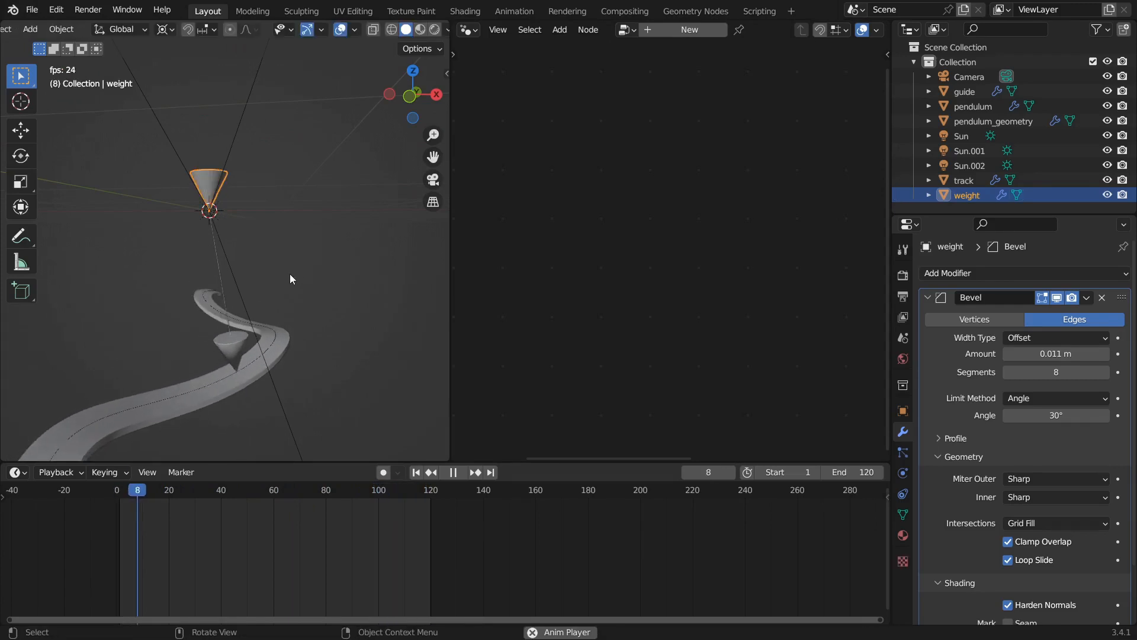
pyautogui.press('space')
pyautogui.moveTo(305, 321); pyautogui.dragTo(309, 312, button='middle')
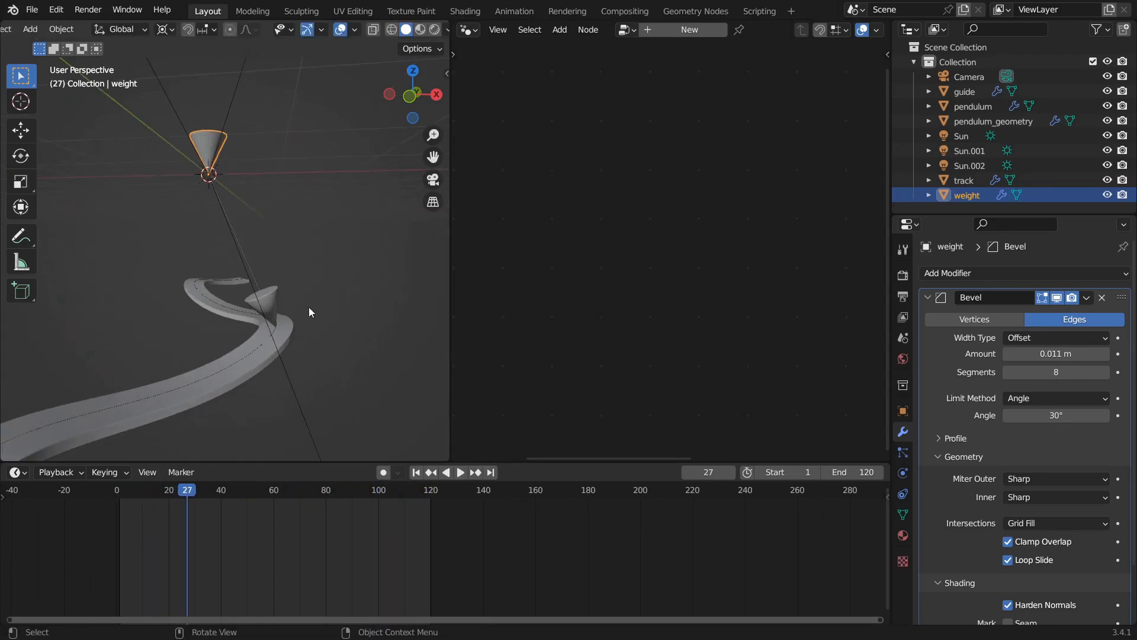
# Step: Remove the Bevel modifier from the weight object
pyautogui.press('KP_Decimal')
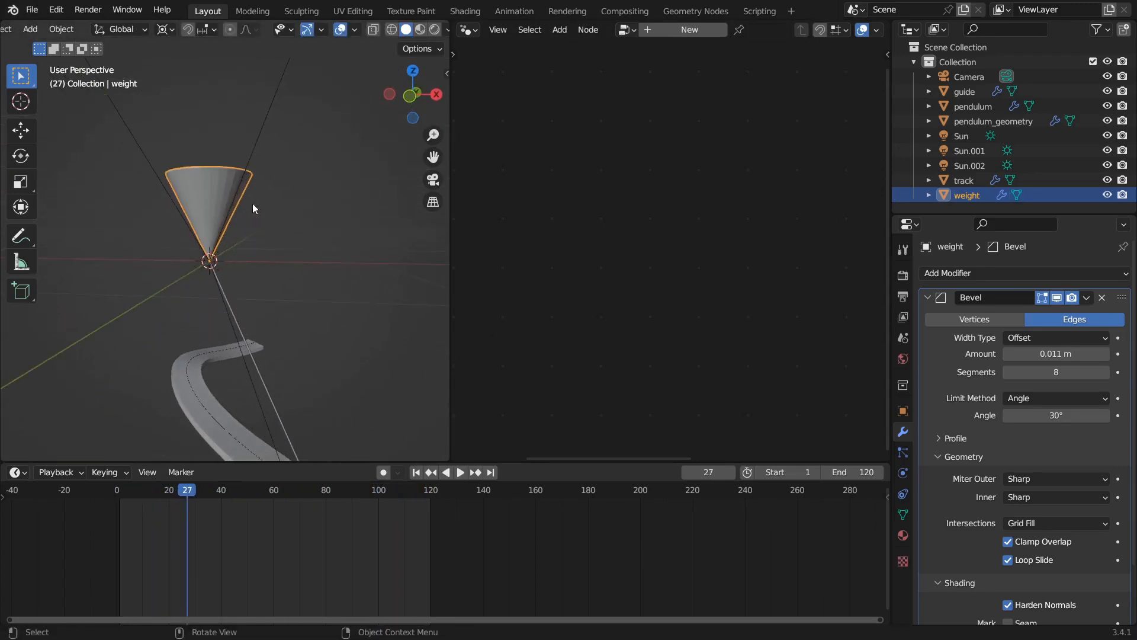
pyautogui.scroll(3, 253, 204)
pyautogui.scroll(-4, 243, 235)
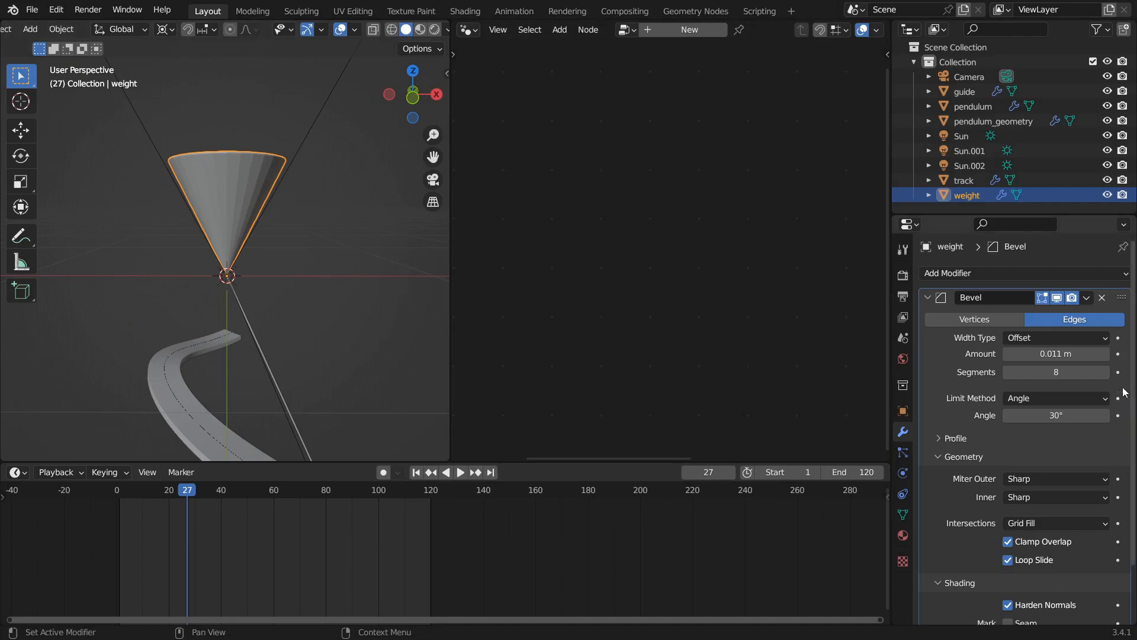
pyautogui.click(1102, 297)
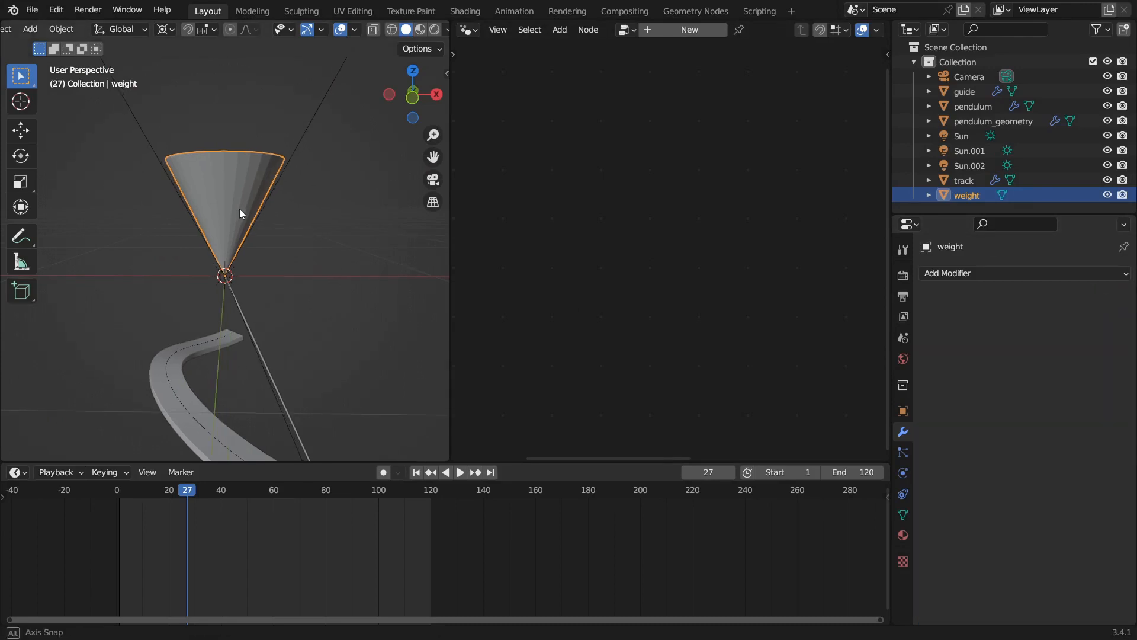
# Step: Bevel the edges of the cone's flat cap face by about 0.12 m with one segment
pyautogui.press('KP_1')
pyautogui.scroll(3, 232, 248)
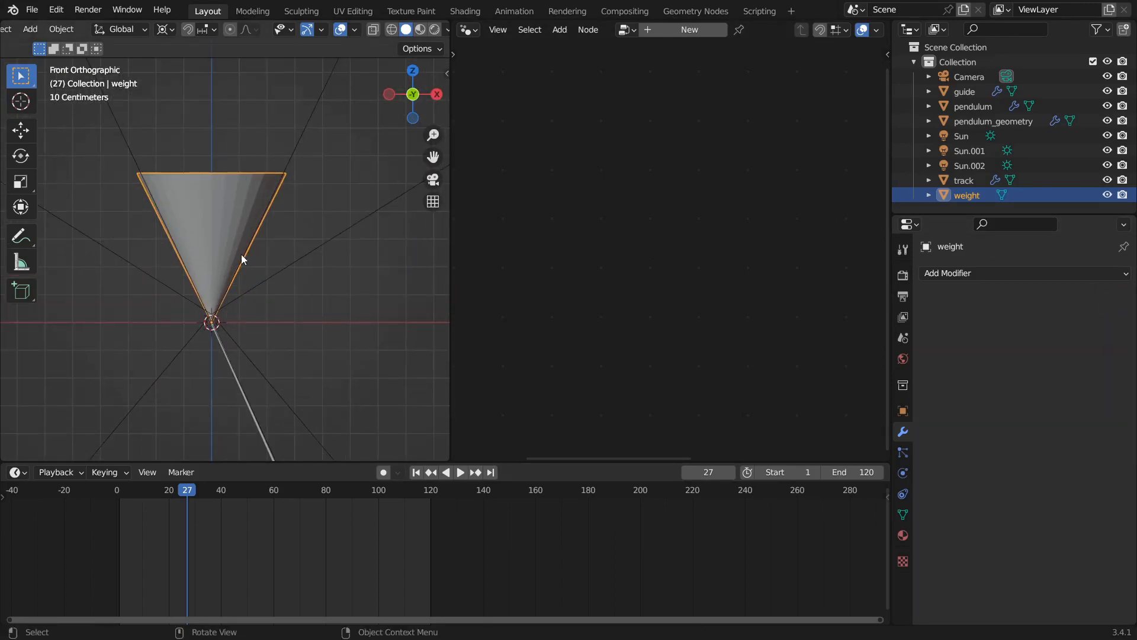
pyautogui.press('Tab')
pyautogui.moveTo(241, 225); pyautogui.dragTo(243, 251, button='middle')
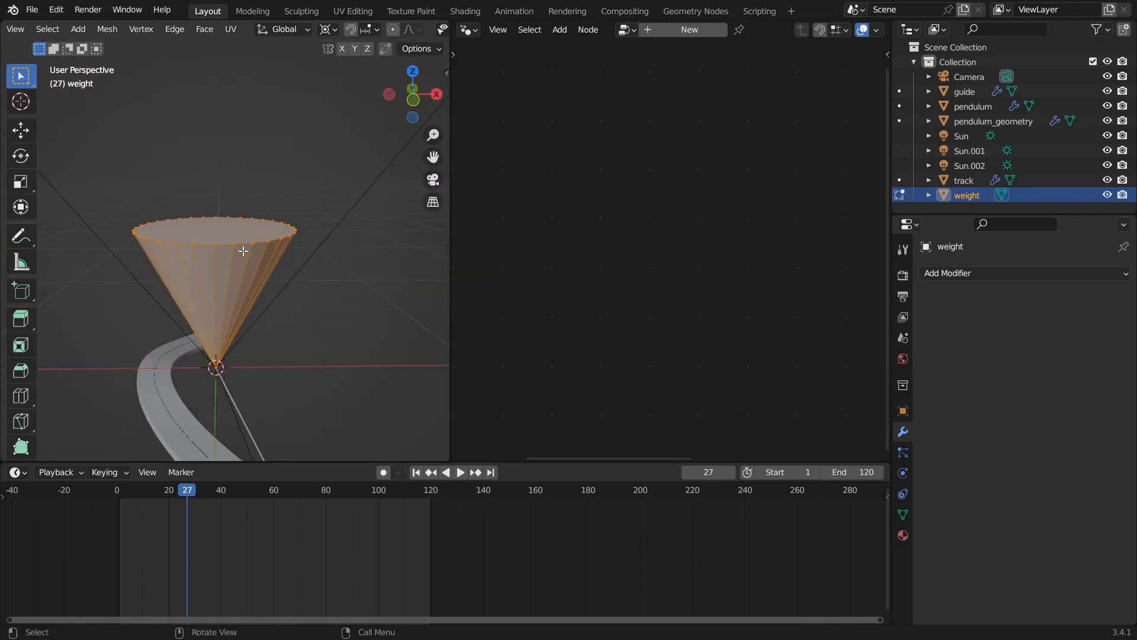
pyautogui.press('3')
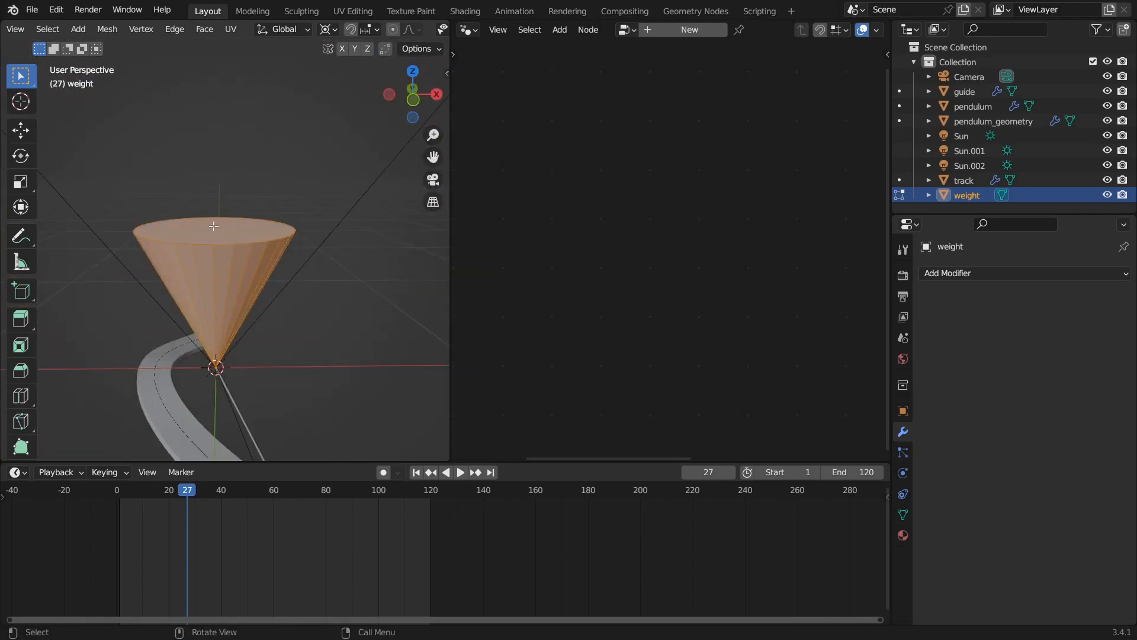
pyautogui.click(213, 226)
pyautogui.moveTo(214, 227); pyautogui.dragTo(222, 261, button='middle')
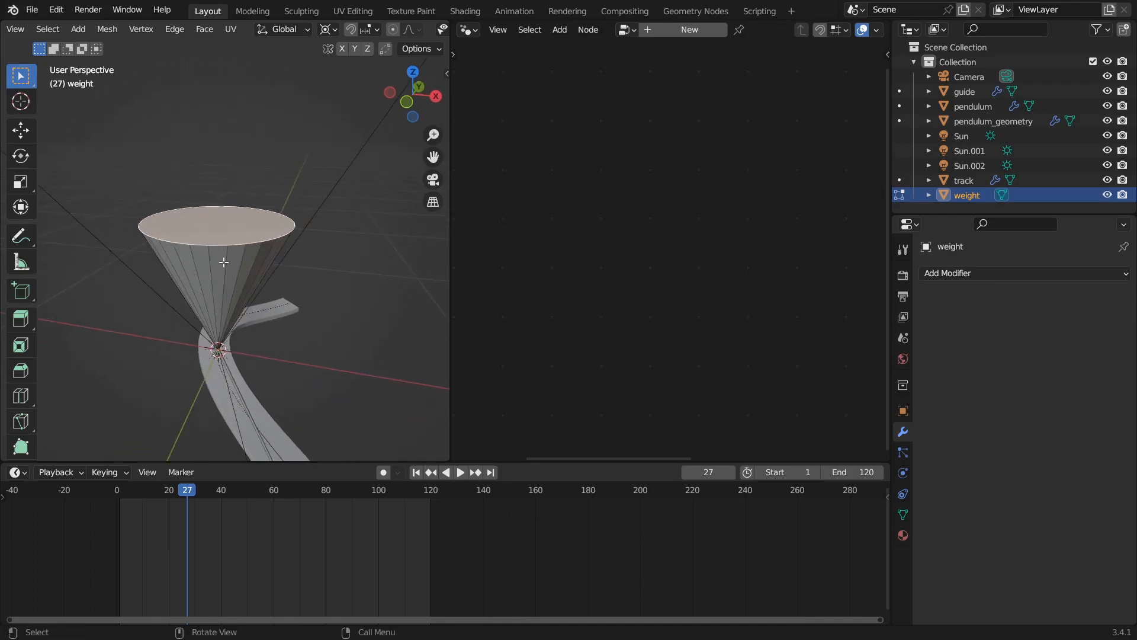
pyautogui.scroll(2, 238, 261)
pyautogui.hotkey('ctrl', 'b')
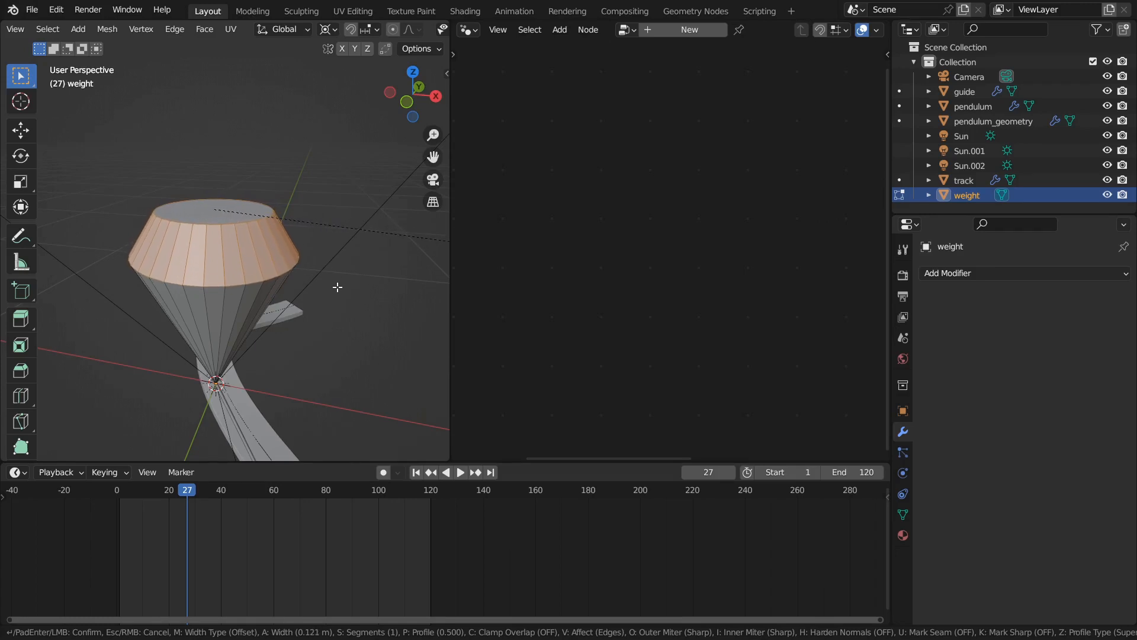
pyautogui.click(270, 264)
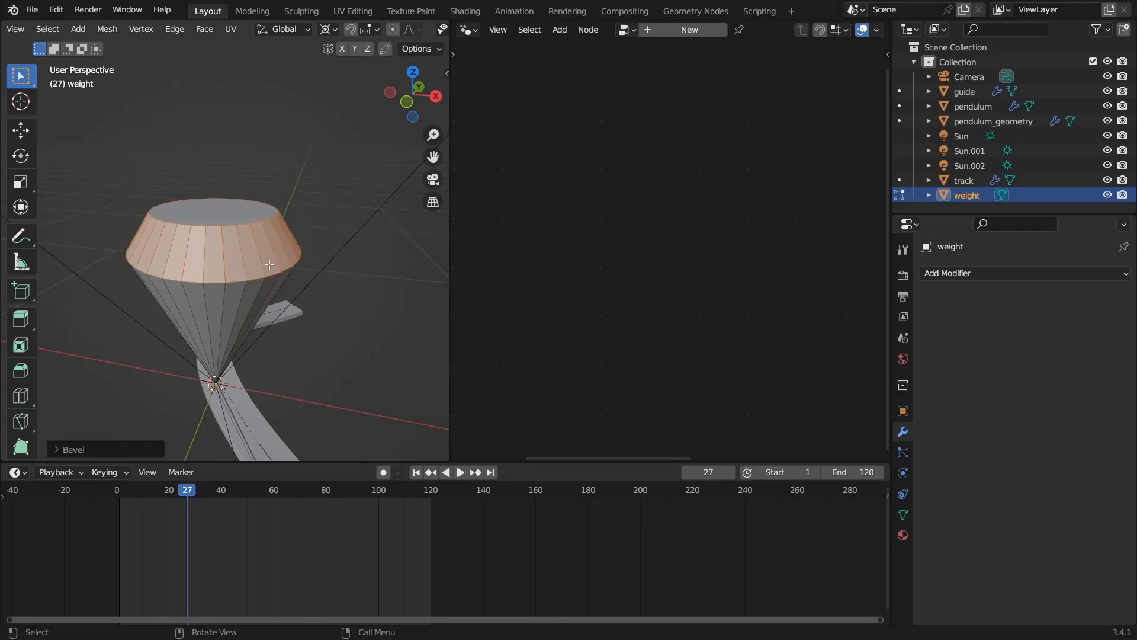
# Step: Bevel the rim of the weight's smaller cap face with a width of 0.0045 m and 6 segments
pyautogui.scroll(4, 280, 259)
pyautogui.hotkey('alt', 'a')
pyautogui.keyDown('alt'); pyautogui.scroll(-1, 236, 235); pyautogui.keyUp('alt')
pyautogui.scroll(-2, 236, 235)
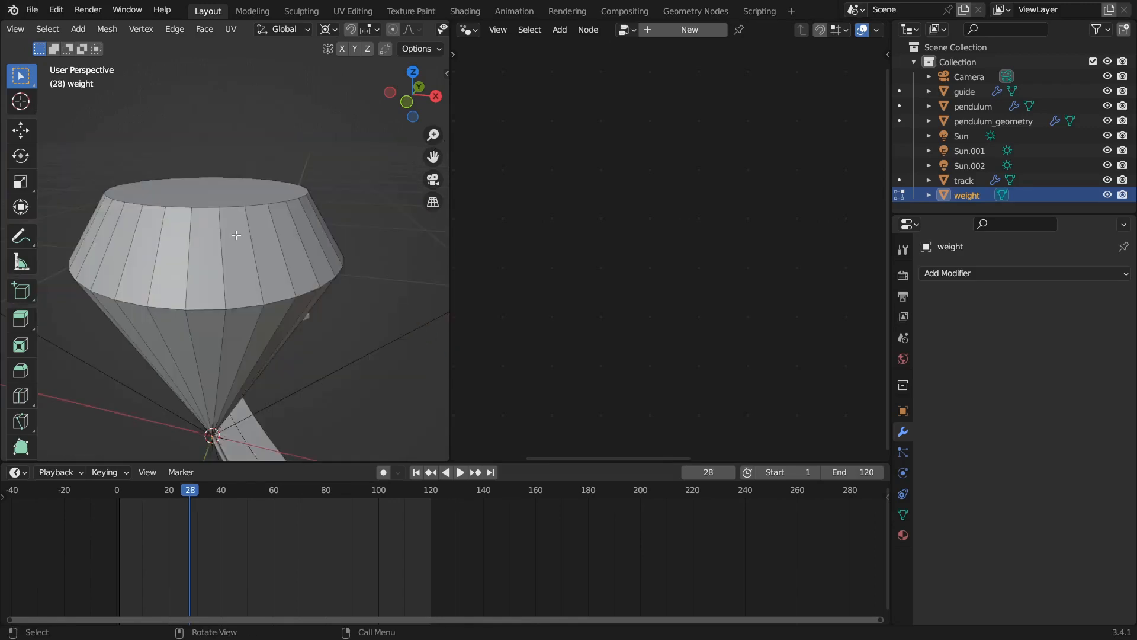
pyautogui.click(208, 191)
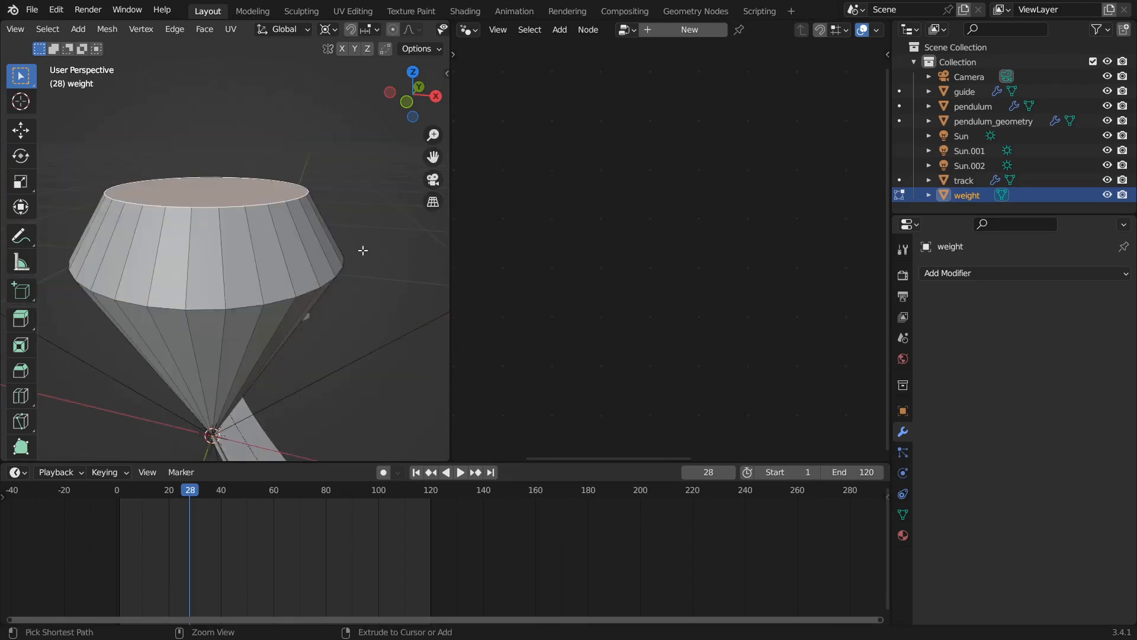
pyautogui.hotkey('ctrl', 'b')
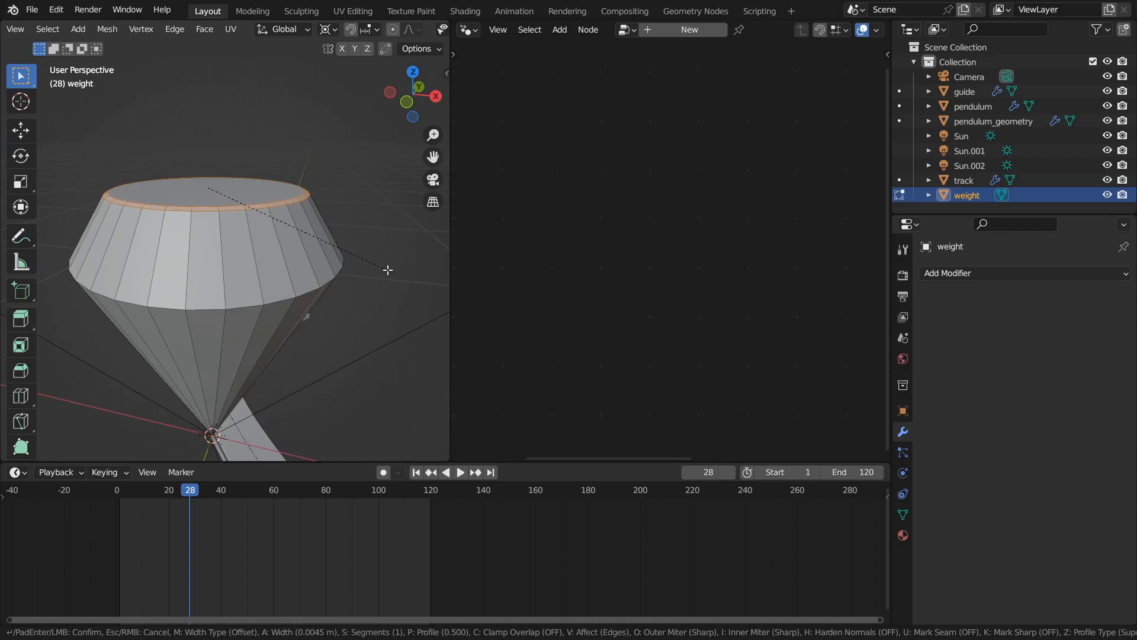
pyautogui.click(341, 305)
pyautogui.click(58, 446)
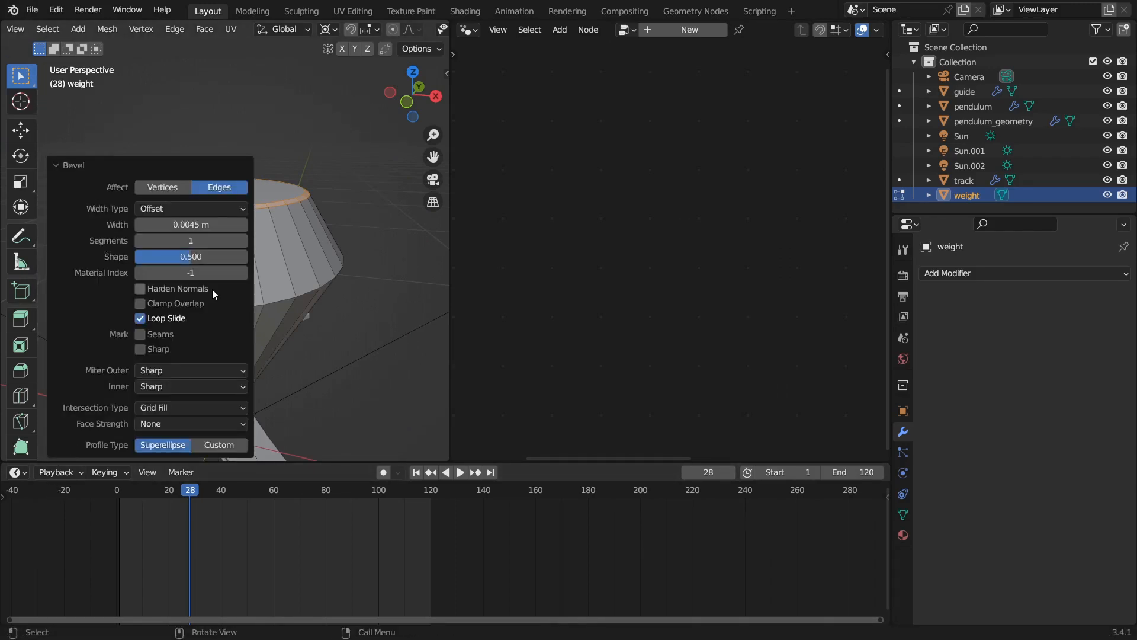
pyautogui.click(242, 240)
pyautogui.click(243, 240)
pyautogui.click(243, 241)
pyautogui.click(242, 240)
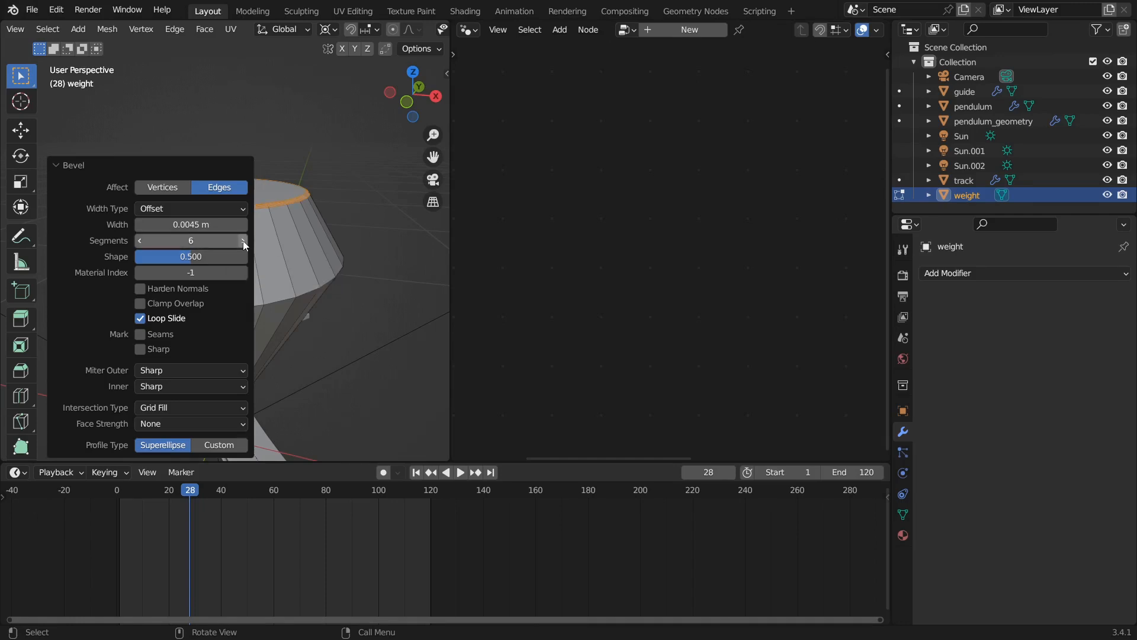
pyautogui.press('Tab')
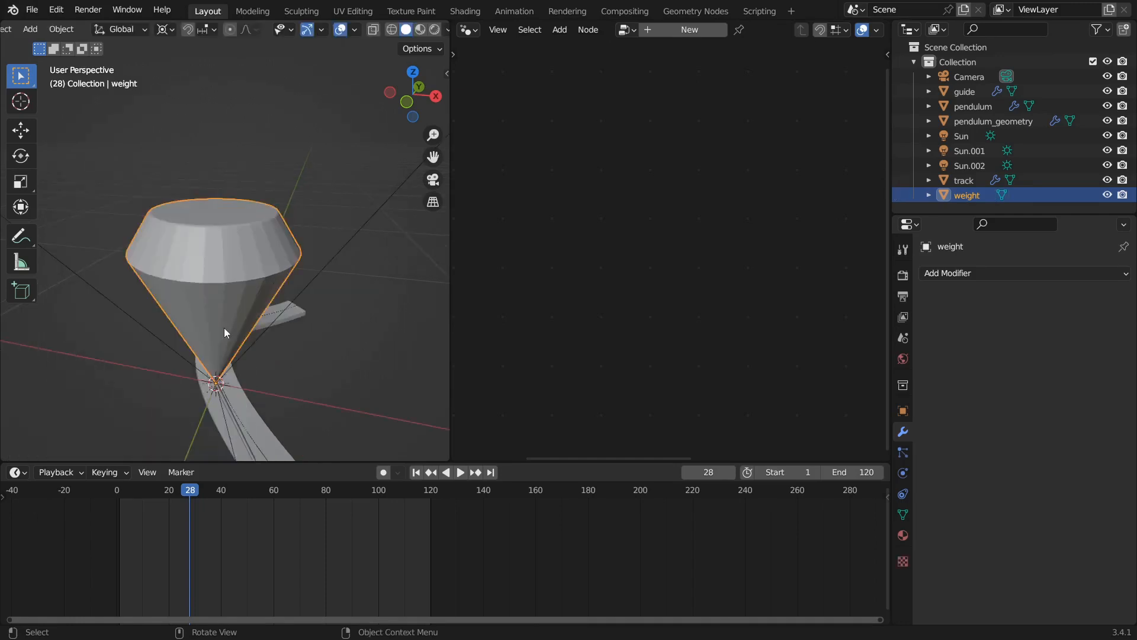
pyautogui.scroll(2, 224, 330)
pyautogui.scroll(-2, 226, 309)
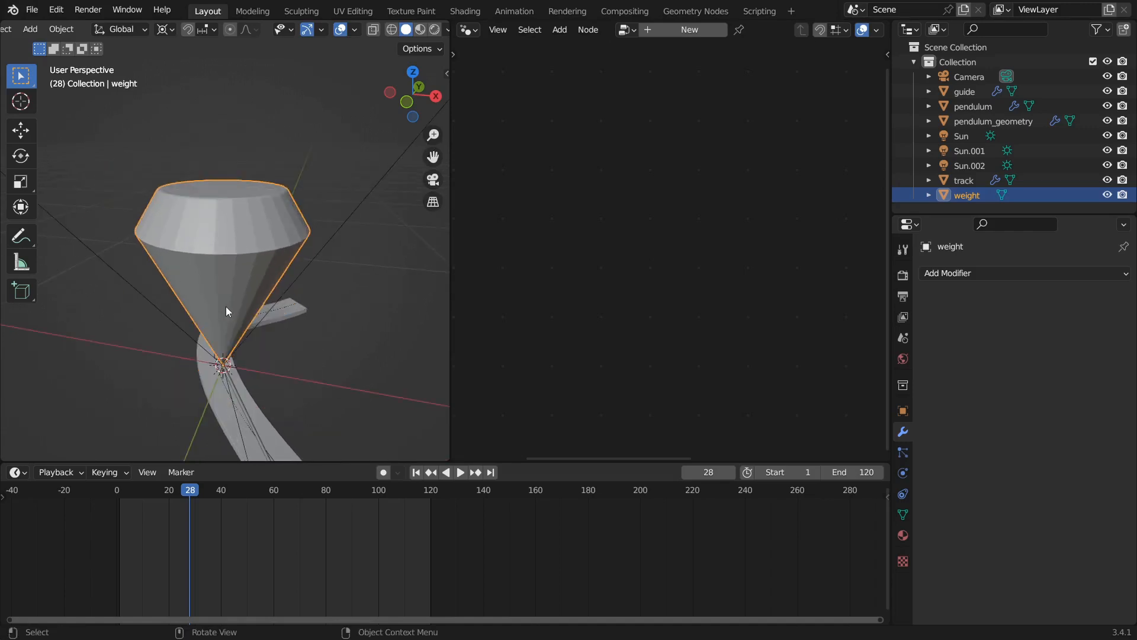
# Step: Bevel the edge loop around the weight's widest part by about 0.0044 m with 6 segments
pyautogui.press('Tab')
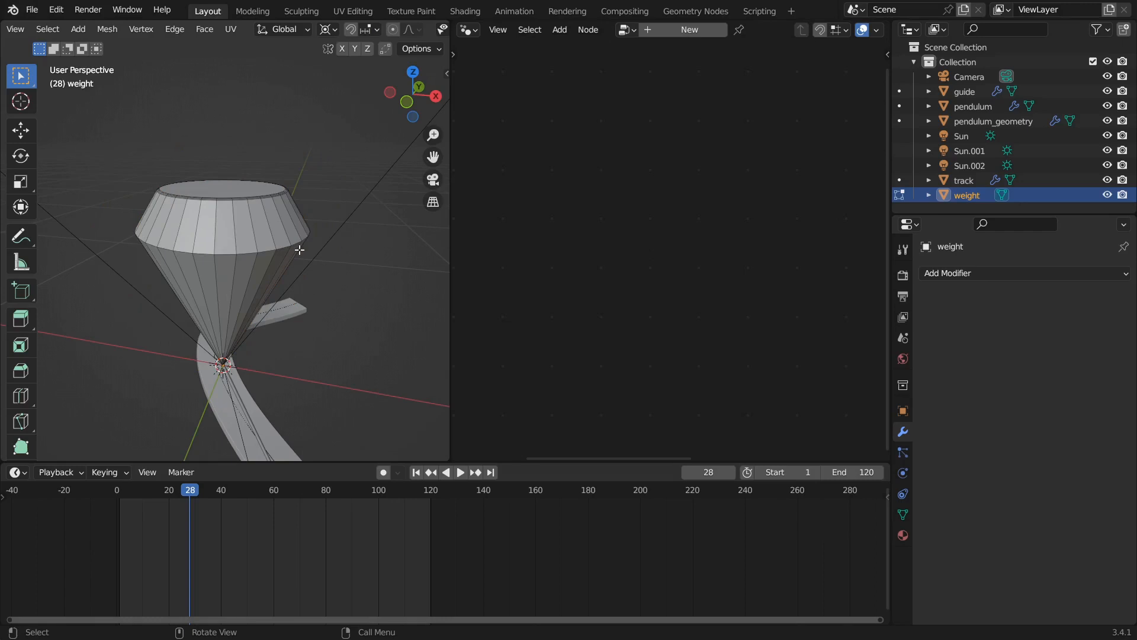
pyautogui.press('2')
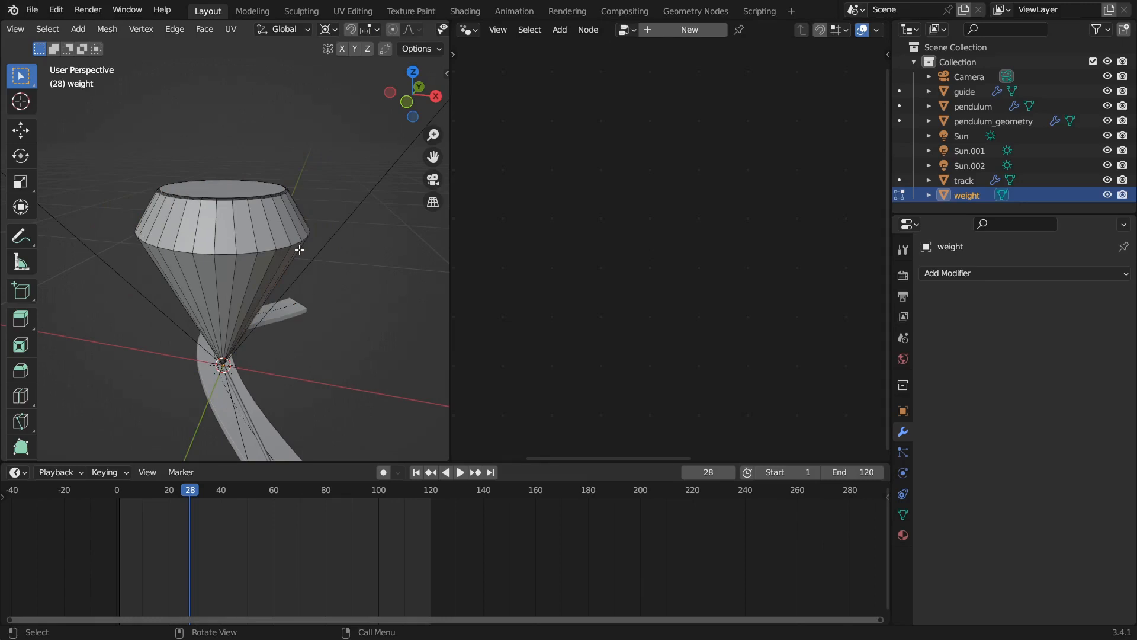
pyautogui.keyDown('alt'); pyautogui.click(225, 254); pyautogui.keyUp('alt')
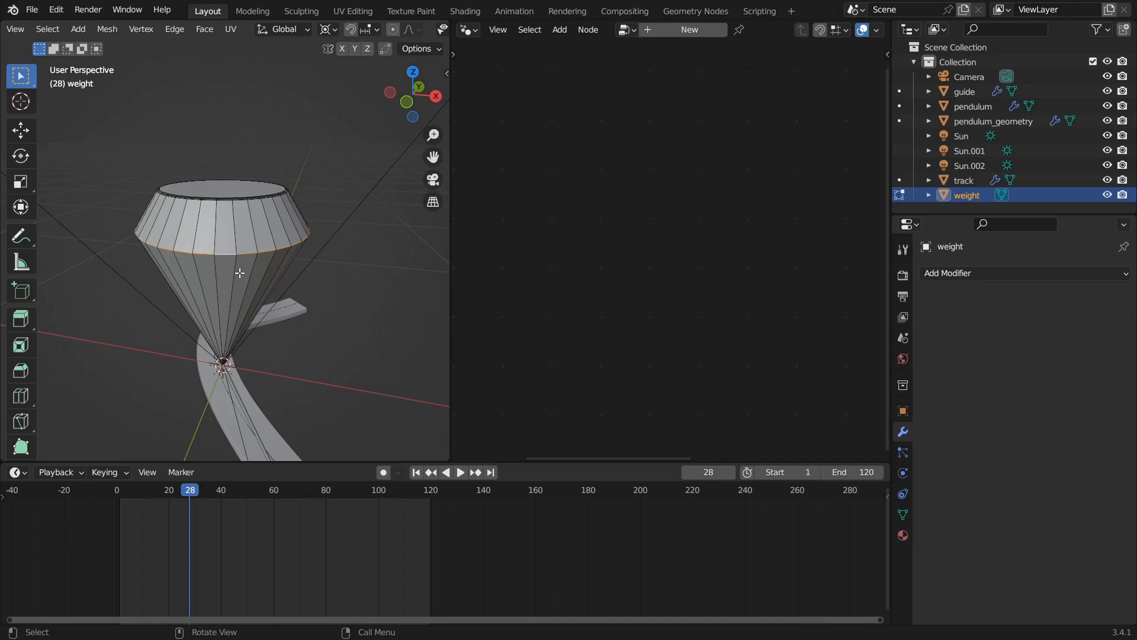
pyautogui.moveTo(181, 253); pyautogui.dragTo(247, 251, button='middle')
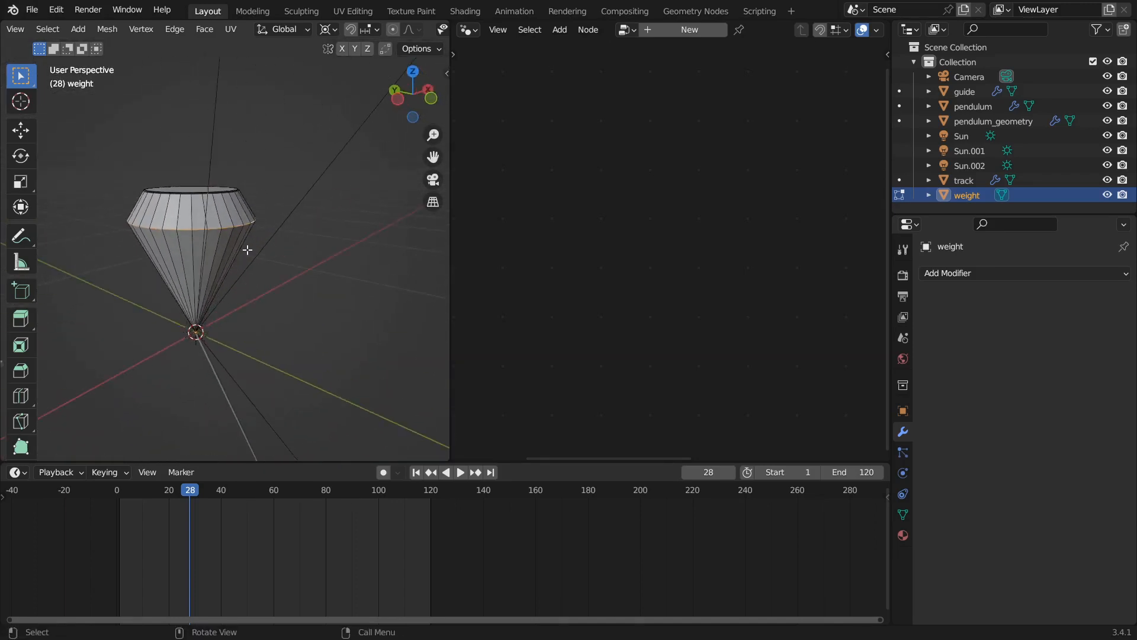
pyautogui.hotkey('ctrl', 'b')
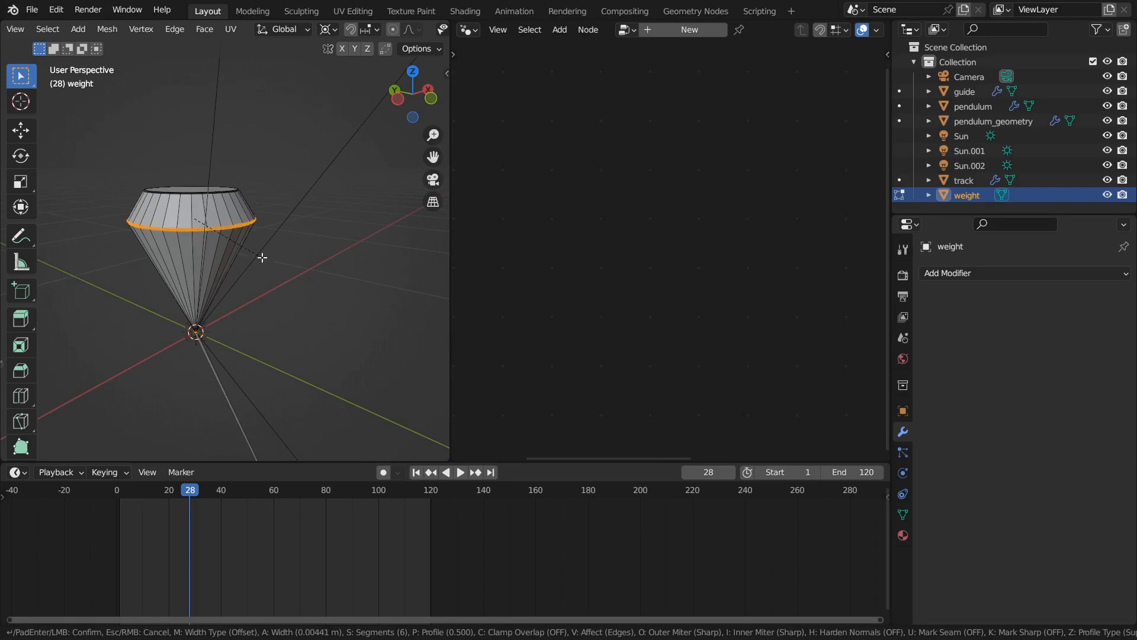
pyautogui.click(262, 258)
pyautogui.press('Tab')
pyautogui.moveTo(314, 261); pyautogui.dragTo(254, 281, button='middle')
pyautogui.scroll(1, 254, 289)
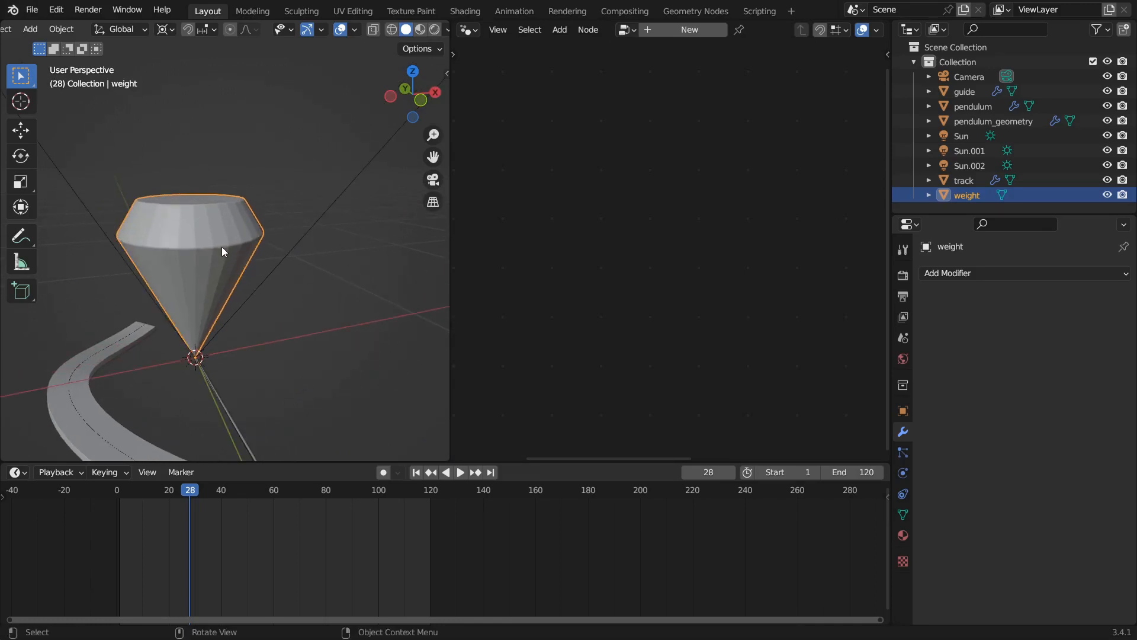
# Step: Apply Shade Smooth to the weight object
pyautogui.moveTo(221, 246); pyautogui.dragTo(248, 231, button='middle')
pyautogui.press('Tab')
pyautogui.press('Tab')
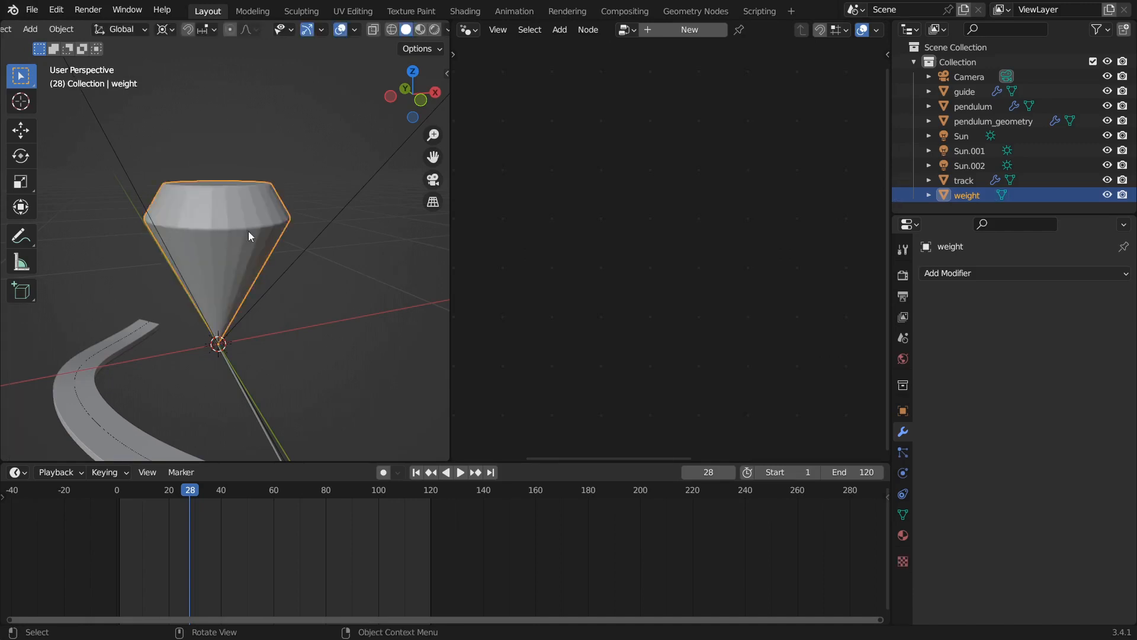
pyautogui.press('Tab')
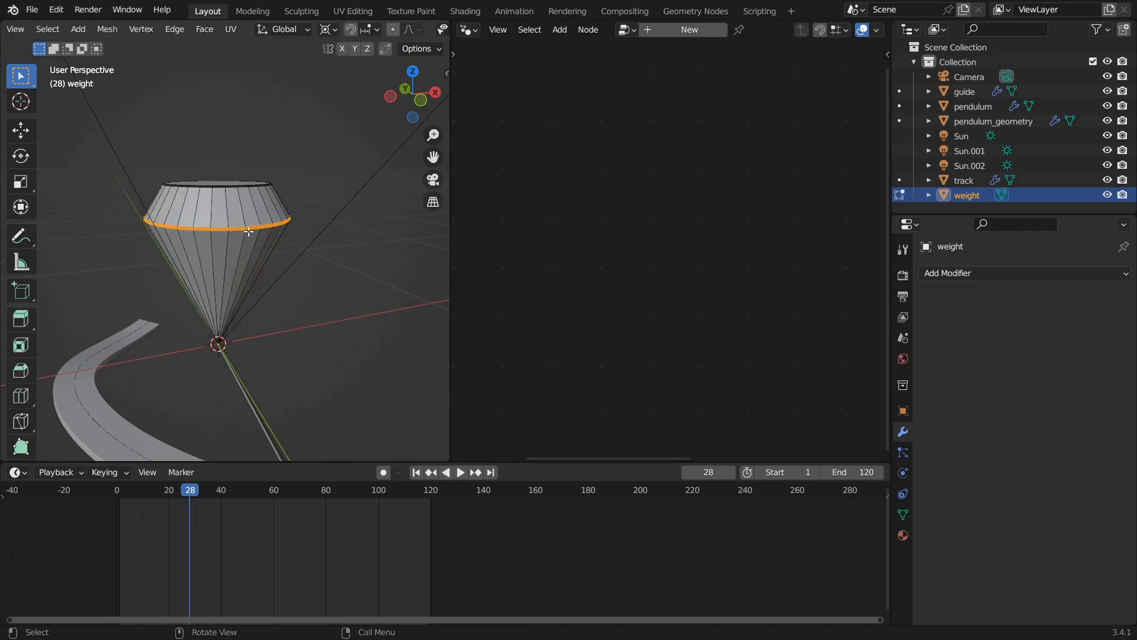
pyautogui.press('Tab')
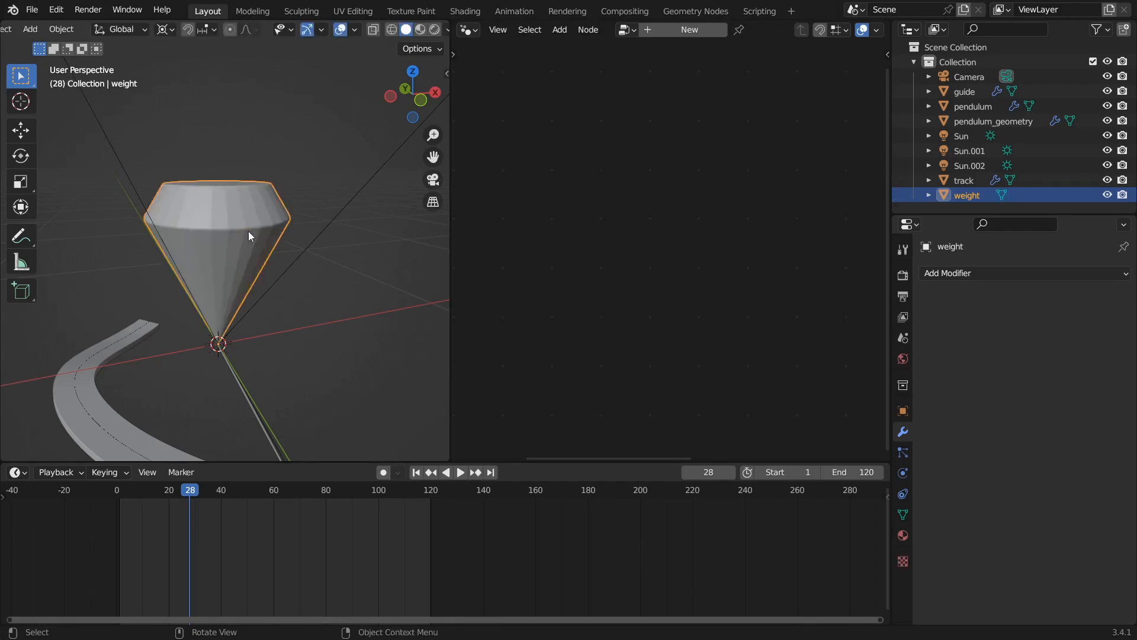
pyautogui.rightClick(243, 205)
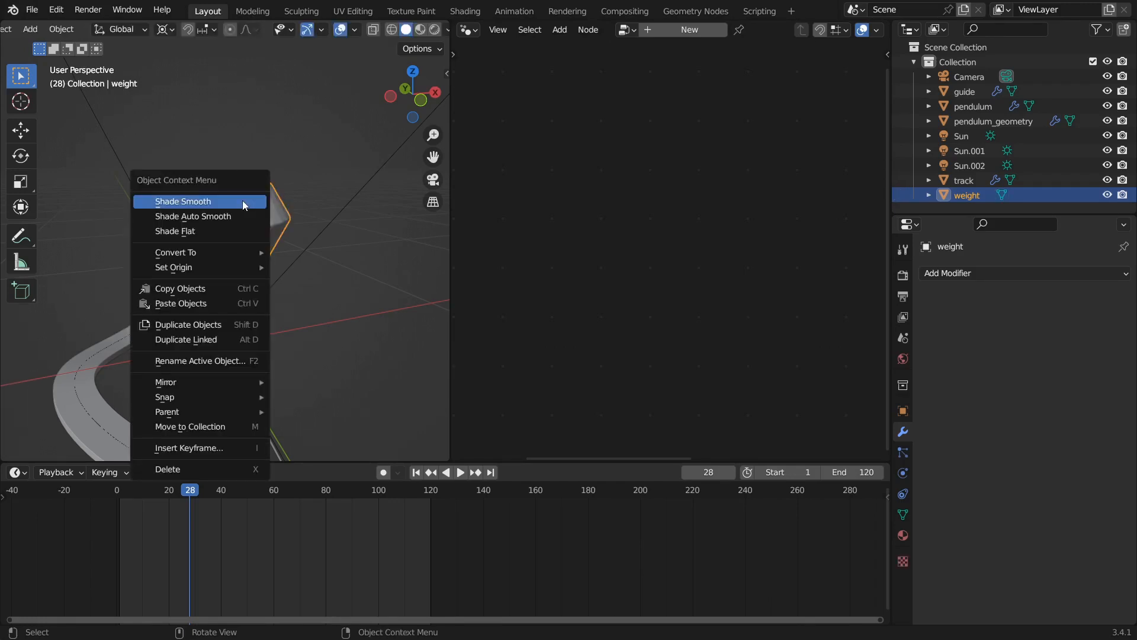
pyautogui.click(243, 201)
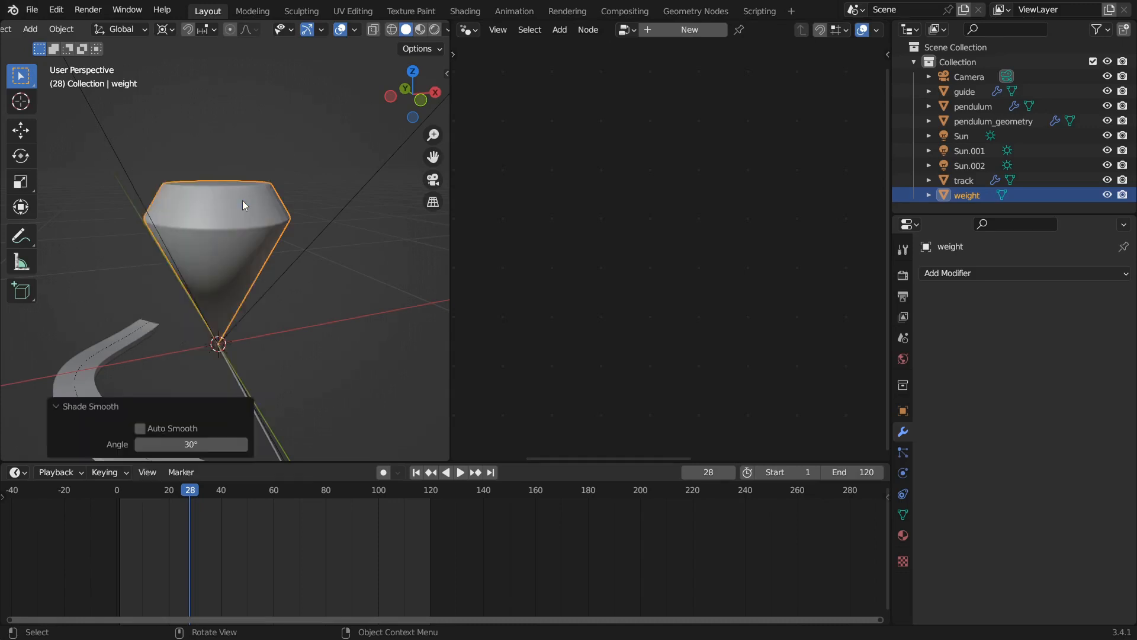
# Step: Bevel the weight's pointed tip in vertex mode with a width of about 0.006 m and one segment
pyautogui.moveTo(241, 300)
pyautogui.mouseDown(button='middle')
pyautogui.moveTo(247, 272)
pyautogui.moveTo(232, 336)
pyautogui.moveTo(227, 304)
pyautogui.mouseUp(button='middle')
pyautogui.moveTo(211, 340); pyautogui.dragTo(312, 290, button='middle')
pyautogui.press('Tab')
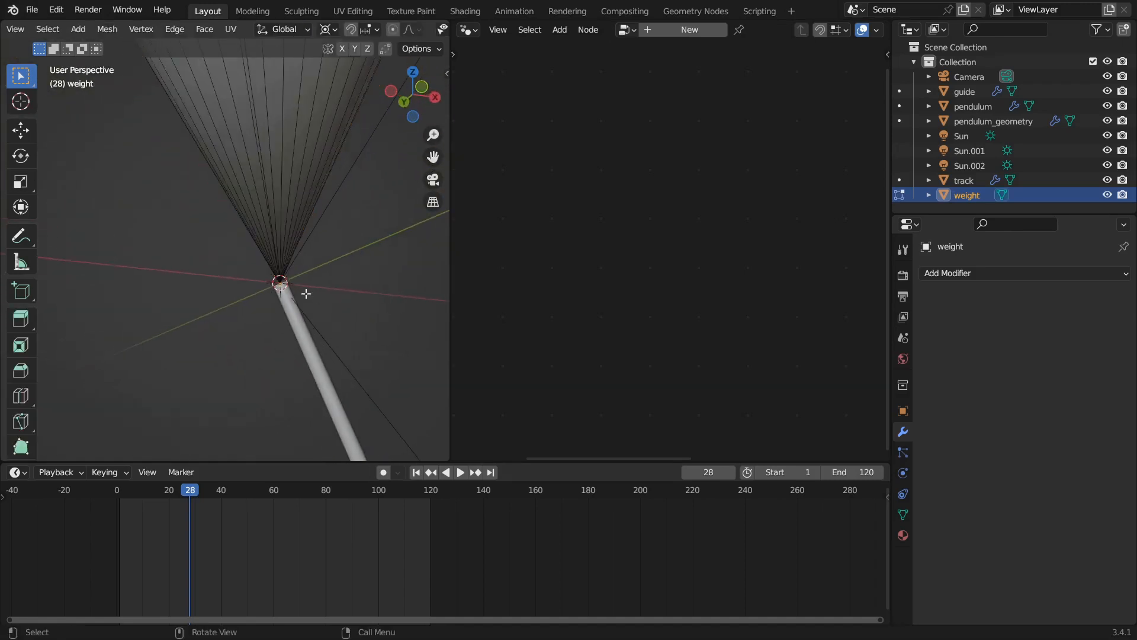
pyautogui.moveTo(306, 298); pyautogui.dragTo(283, 276, button='middle')
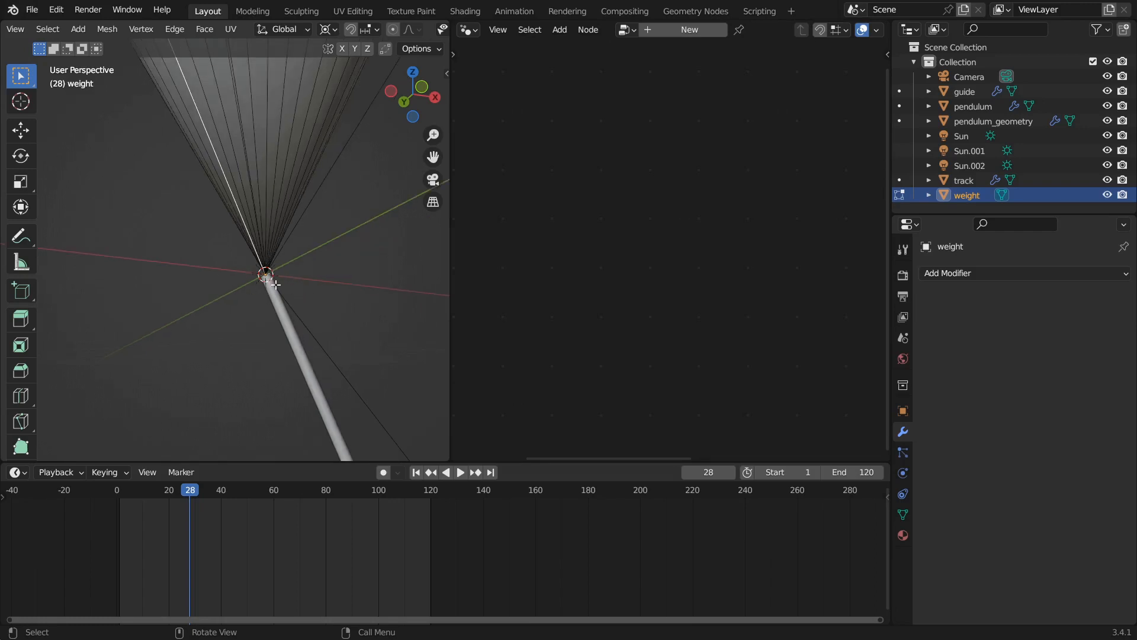
pyautogui.moveTo(271, 288); pyautogui.dragTo(243, 321, button='middle')
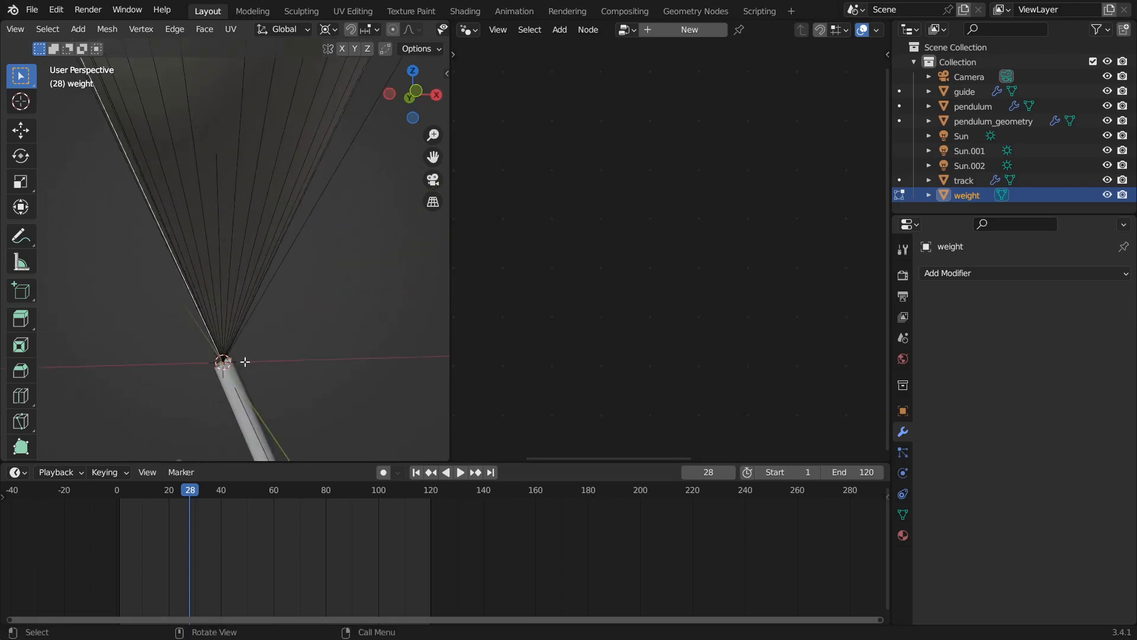
pyautogui.moveTo(268, 247); pyautogui.dragTo(190, 311, button='middle')
pyautogui.moveTo(277, 272); pyautogui.dragTo(247, 310, button='middle')
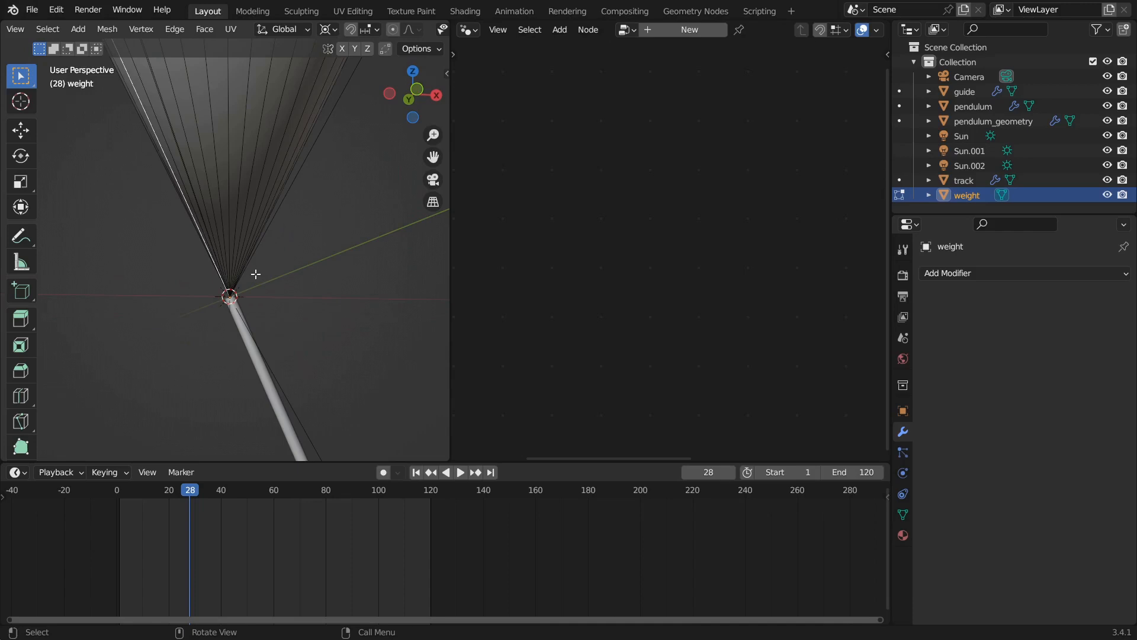
pyautogui.press('a')
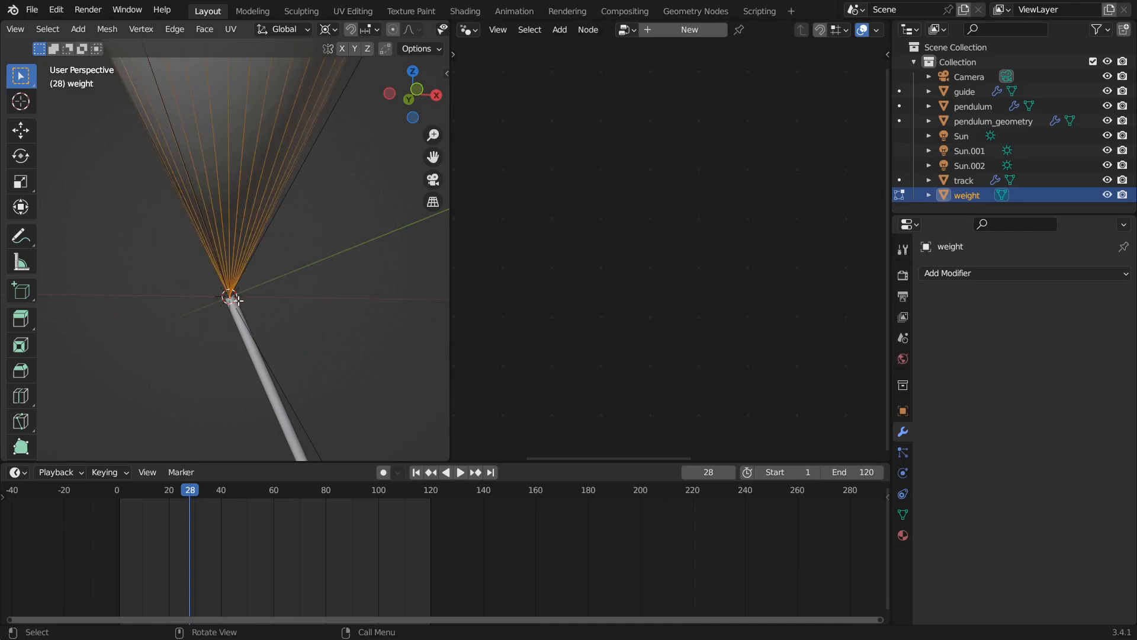
pyautogui.scroll(4, 251, 301)
pyautogui.scroll(-4, 256, 304)
pyautogui.moveTo(257, 304); pyautogui.dragTo(265, 277, button='middle')
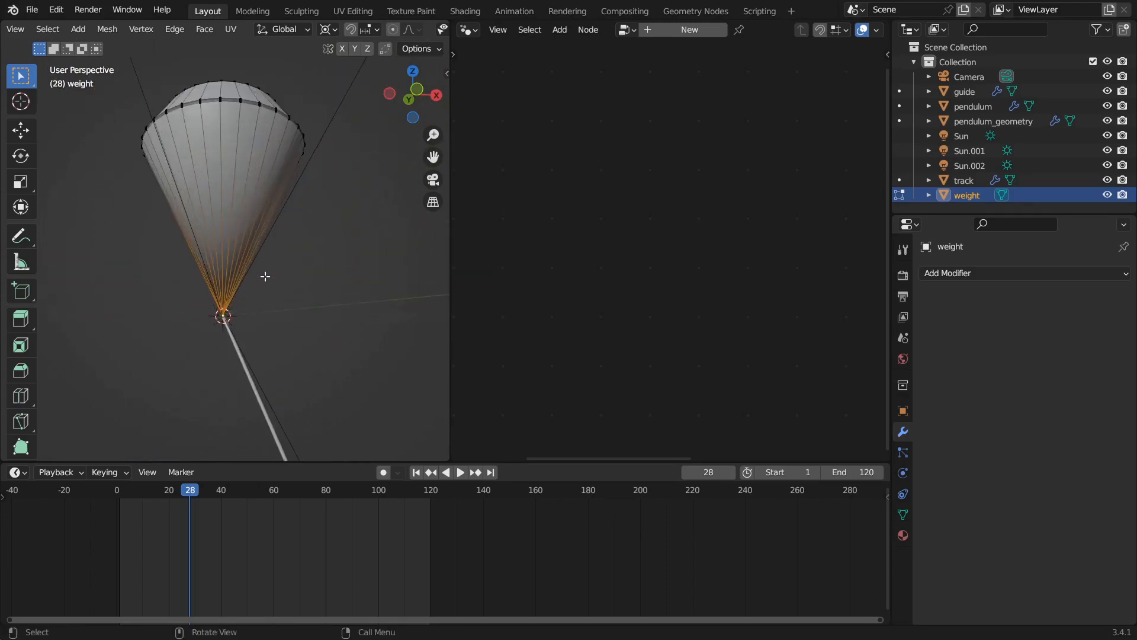
pyautogui.hotkey('ctrl', 'b')
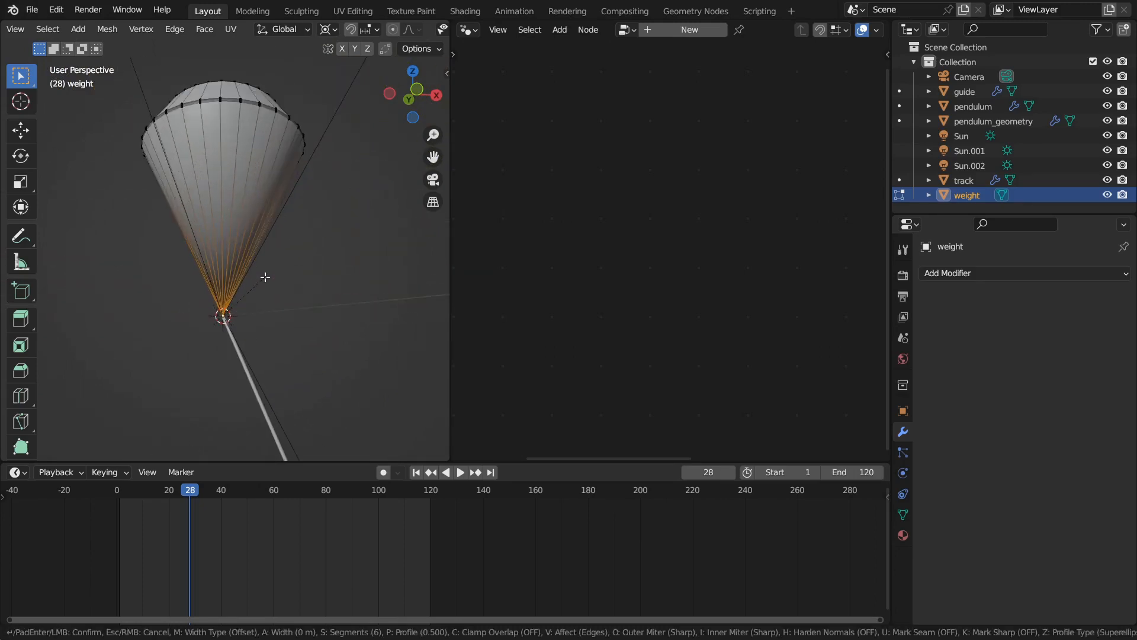
pyautogui.click(265, 277)
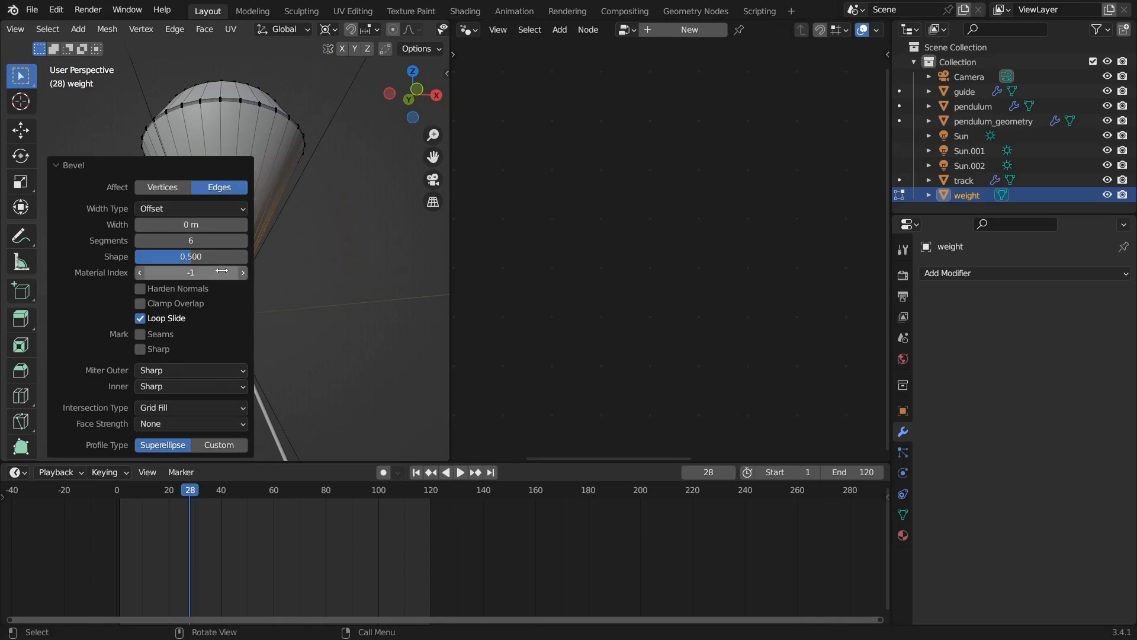
pyautogui.click(169, 187)
pyautogui.moveTo(290, 255)
pyautogui.keyDown('shift'); pyautogui.mouseDown(button='middle')
pyautogui.moveTo(376, 250)
pyautogui.moveTo(297, 247)
pyautogui.mouseUp(button='middle'); pyautogui.keyUp('shift')
pyautogui.scroll(4, 373, 269)
pyautogui.moveTo(204, 225)
pyautogui.mouseDown()
pyautogui.moveTo(220, 225)
pyautogui.moveTo(184, 240)
pyautogui.moveTo(232, 240)
pyautogui.moveTo(213, 241)
pyautogui.moveTo(202, 226)
pyautogui.mouseUp()
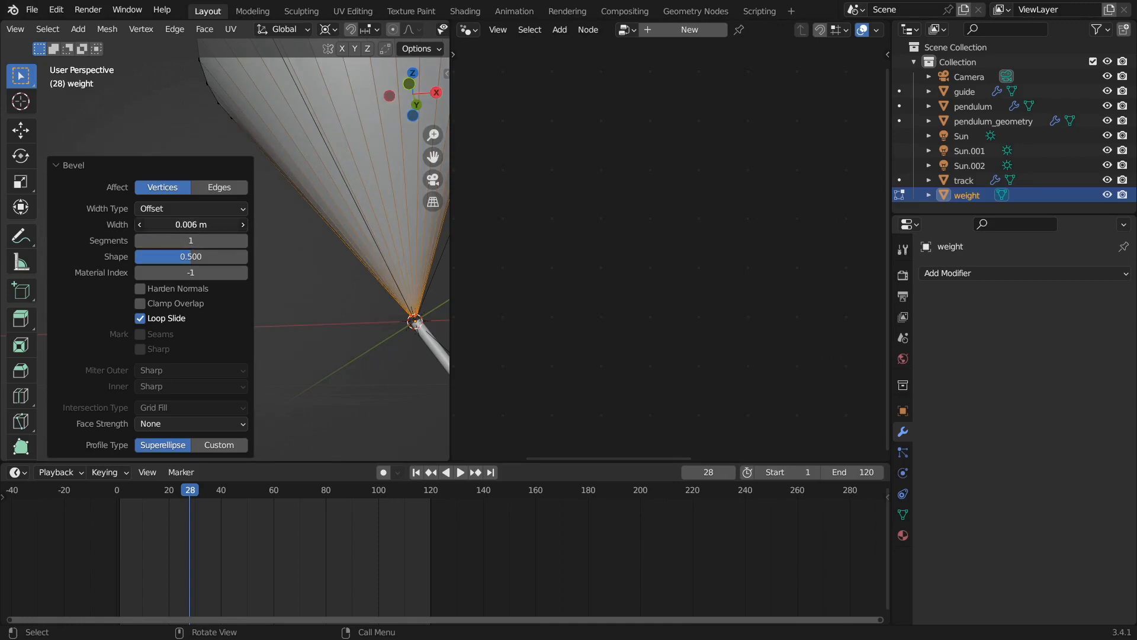
pyautogui.keyDown('shift'); pyautogui.moveTo(375, 267); pyautogui.dragTo(311, 244, button='middle'); pyautogui.keyUp('shift')
pyautogui.click(331, 236)
# Step: Bevel the edges of the small flat face at the weight's tip by about 0.00023 m with 2 segments
pyautogui.scroll(2, 325, 236)
pyautogui.scroll(2, 308, 245)
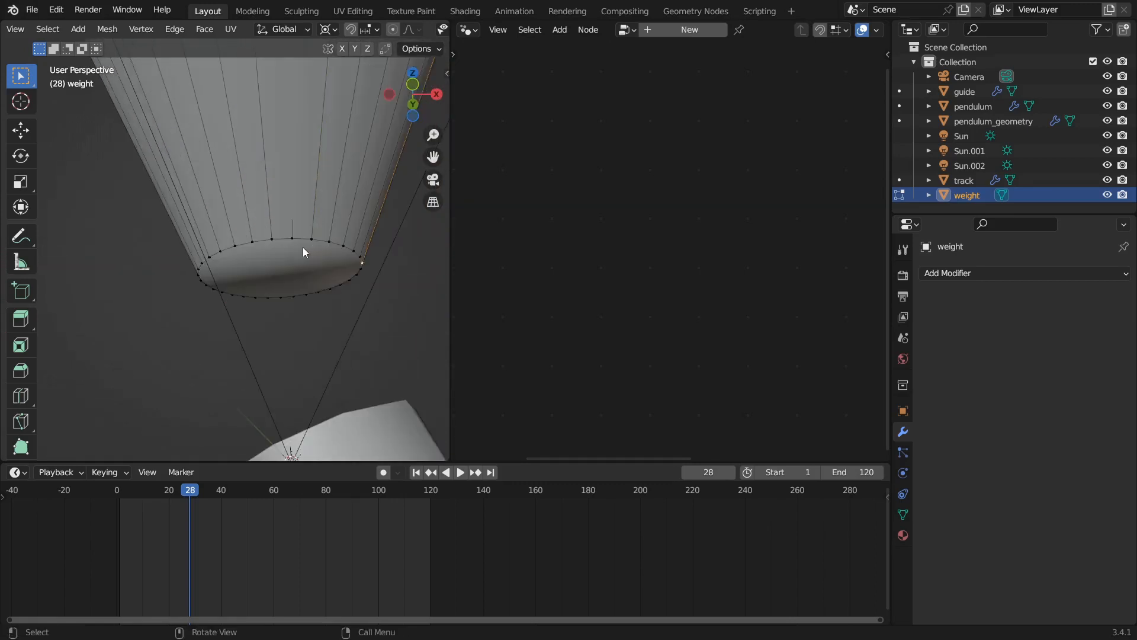
pyautogui.scroll(-5, 303, 248)
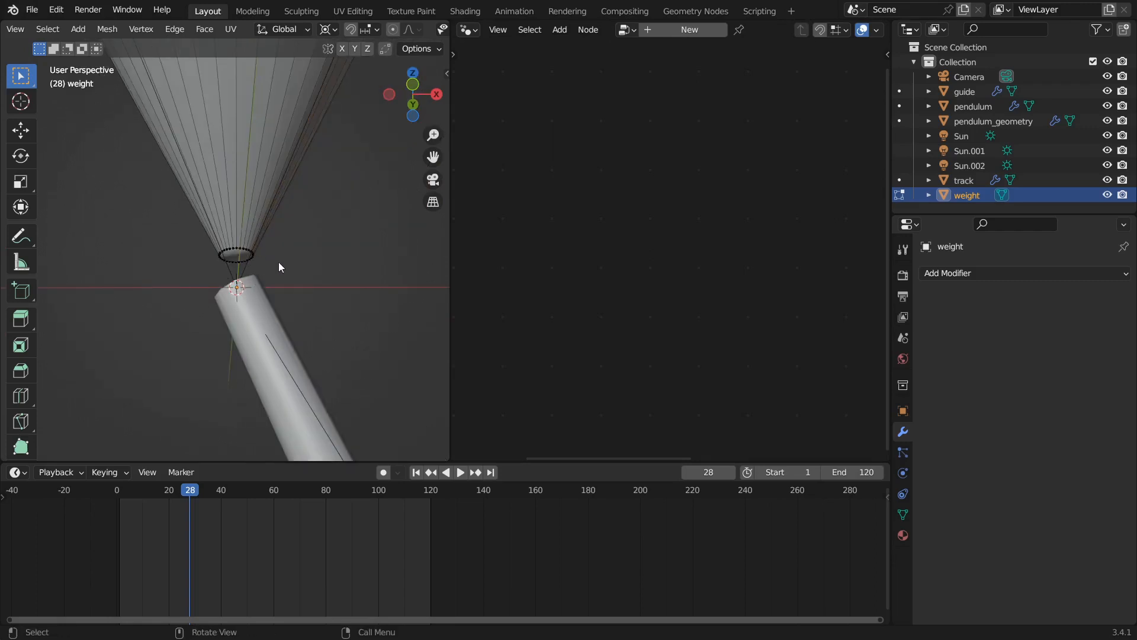
pyautogui.scroll(5, 275, 258)
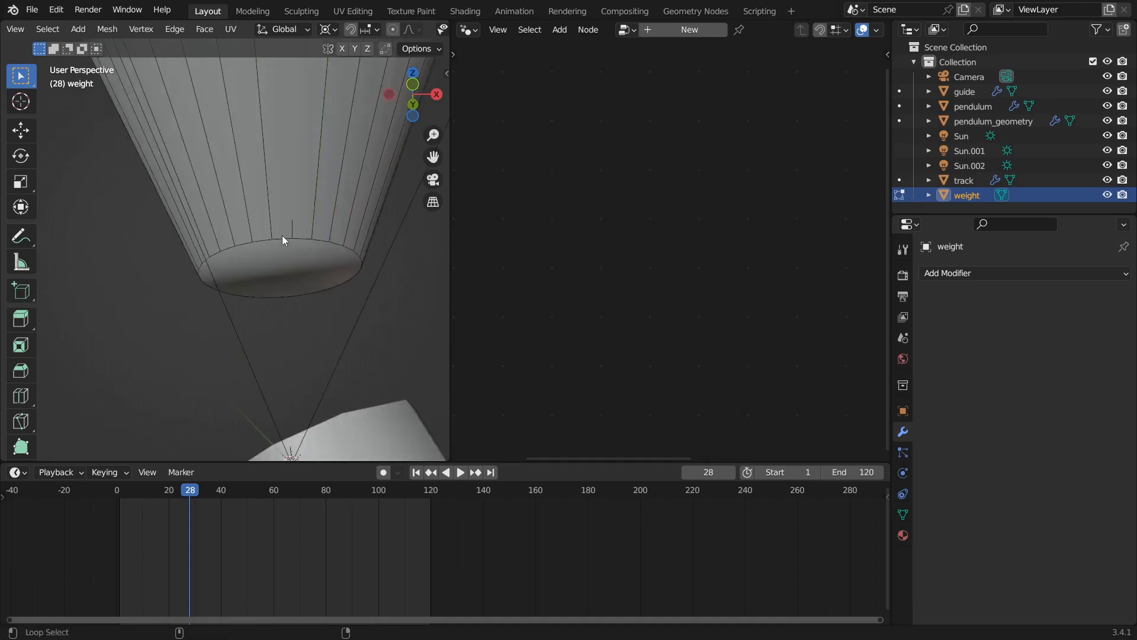
pyautogui.keyDown('alt'); pyautogui.click(283, 238); pyautogui.keyUp('alt')
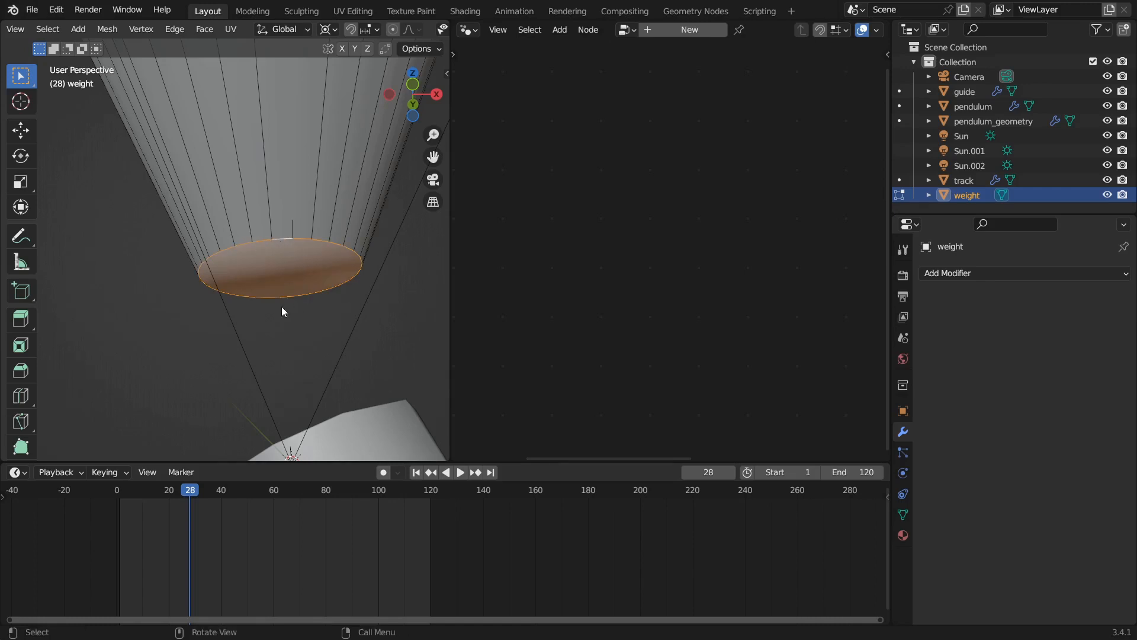
pyautogui.click(318, 329)
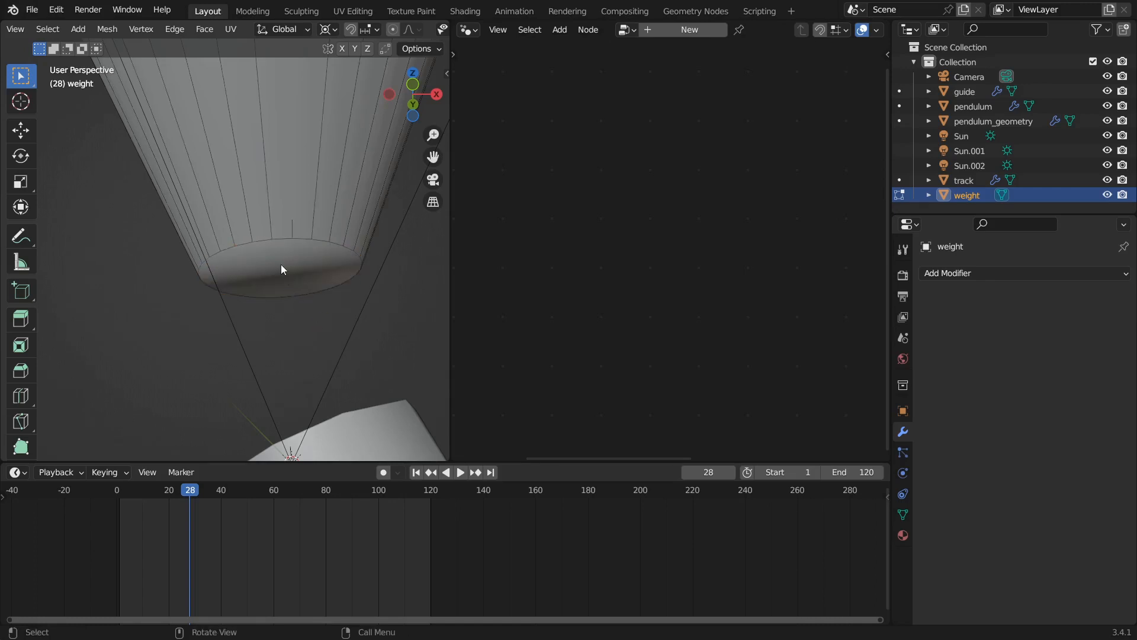
pyautogui.click(281, 272)
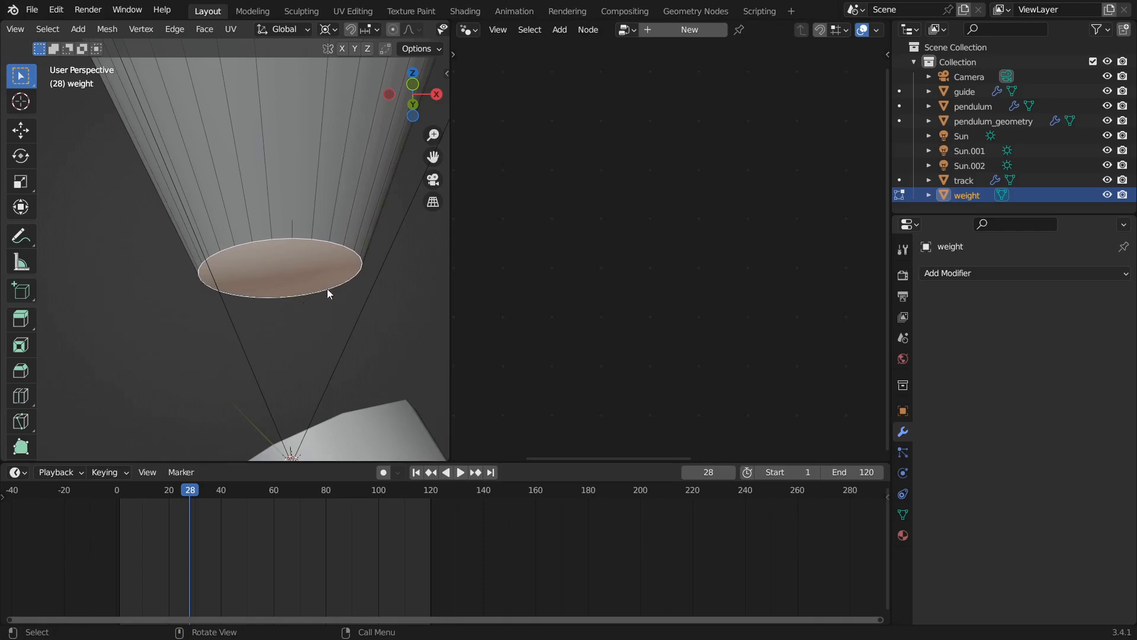
pyautogui.hotkey('ctrl', 'b')
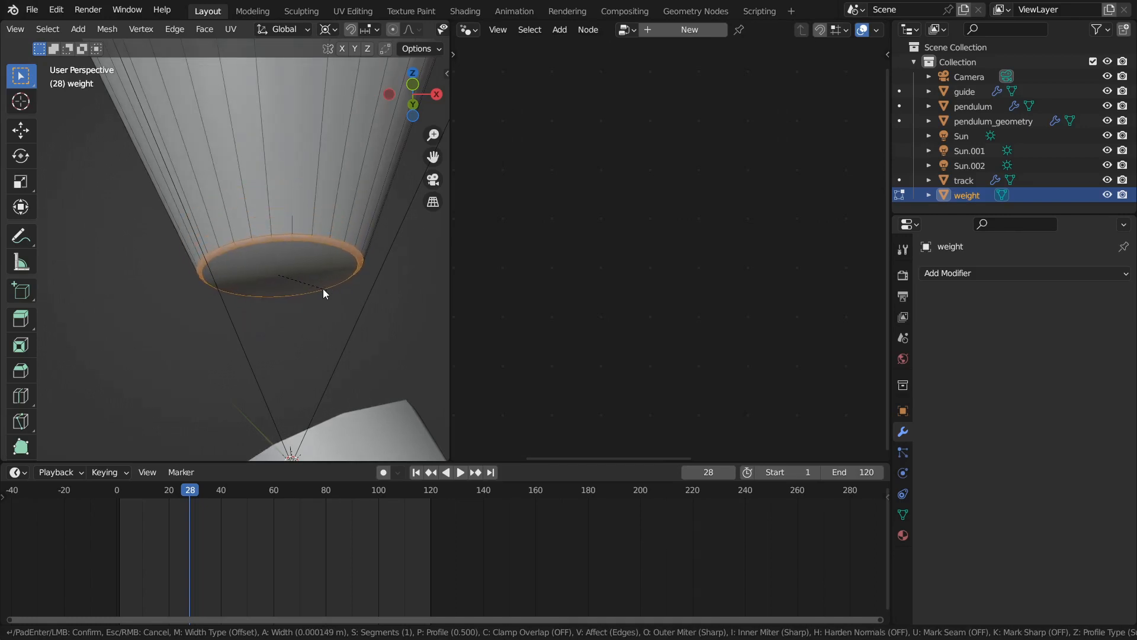
pyautogui.click(346, 290)
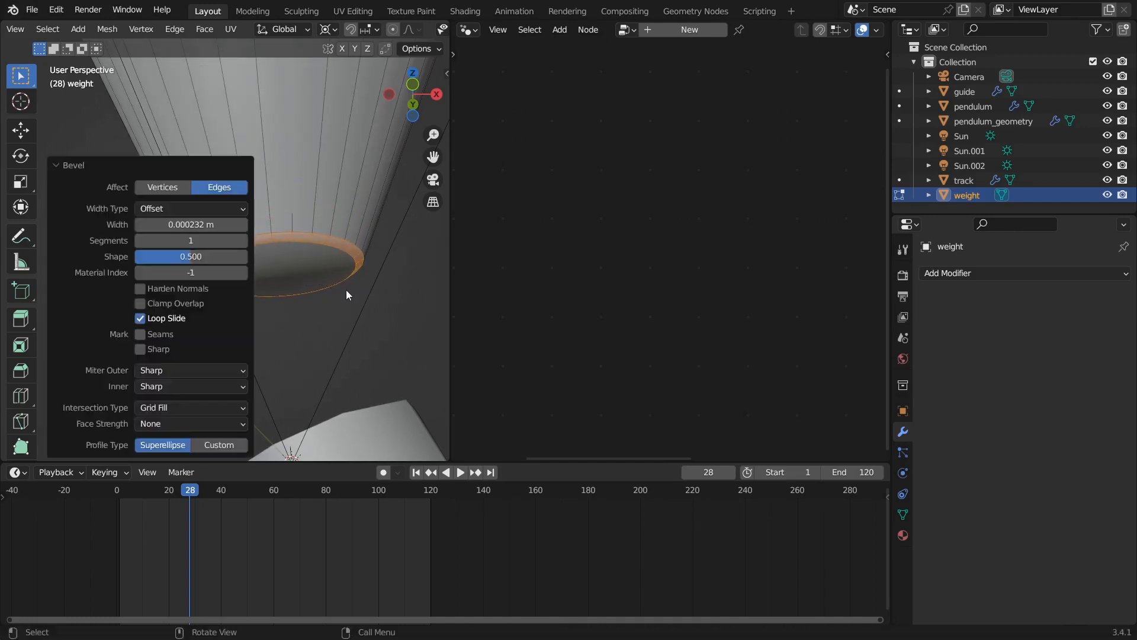
pyautogui.click(244, 242)
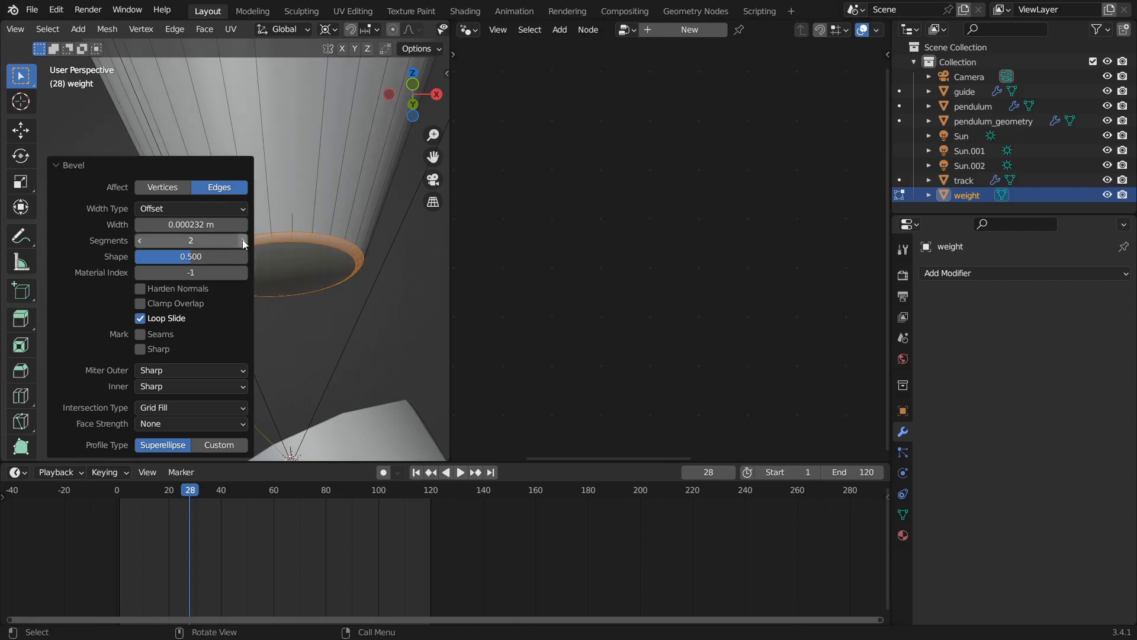
pyautogui.moveTo(294, 288); pyautogui.dragTo(246, 282, button='middle')
# Step: Return the weight to Object Mode and apply Shade Smooth to it again
pyautogui.press('Tab')
pyautogui.press('Tab')
pyautogui.press('a')
pyautogui.press('Tab')
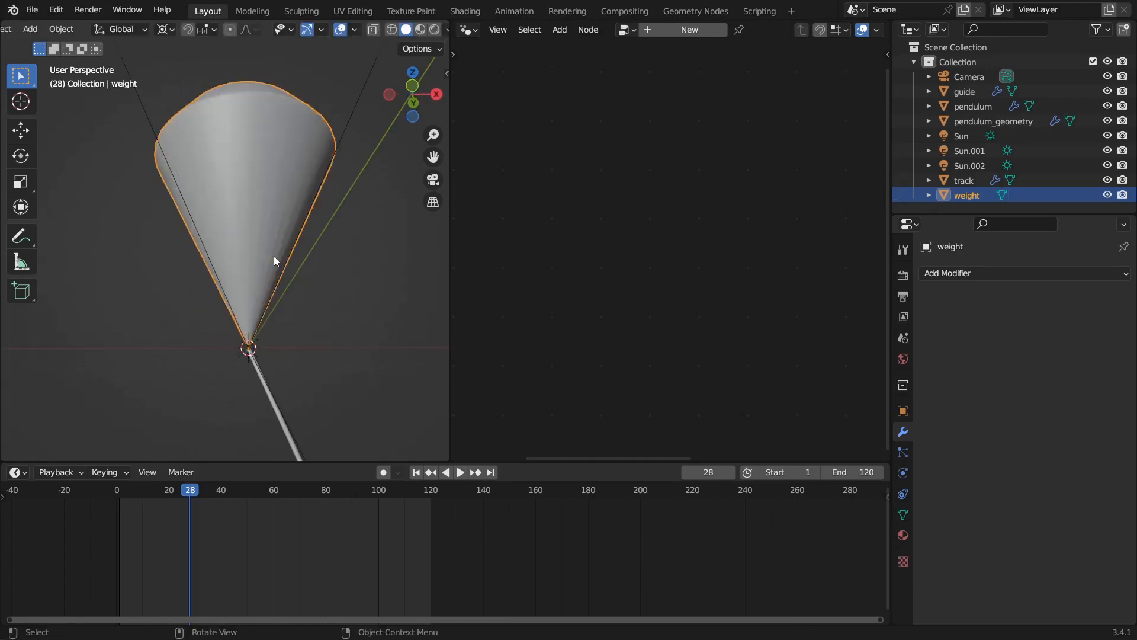
pyautogui.rightClick(251, 221)
pyautogui.click(251, 221)
# Step: Inspect the weight from around its side in Rendered viewport shading, and return the viewport to Solid shading
pyautogui.moveTo(251, 220); pyautogui.dragTo(368, 231, button='middle')
pyautogui.click(230, 301)
pyautogui.press('Tab')
pyautogui.press('Tab')
pyautogui.scroll(-4, 236, 278)
pyautogui.press('z')
pyautogui.click(270, 226)
pyautogui.moveTo(290, 282)
pyautogui.mouseDown(button='middle')
pyautogui.moveTo(357, 312)
pyautogui.moveTo(159, 285)
pyautogui.moveTo(277, 293)
pyautogui.moveTo(239, 231)
pyautogui.mouseUp(button='middle')
pyautogui.press('z')
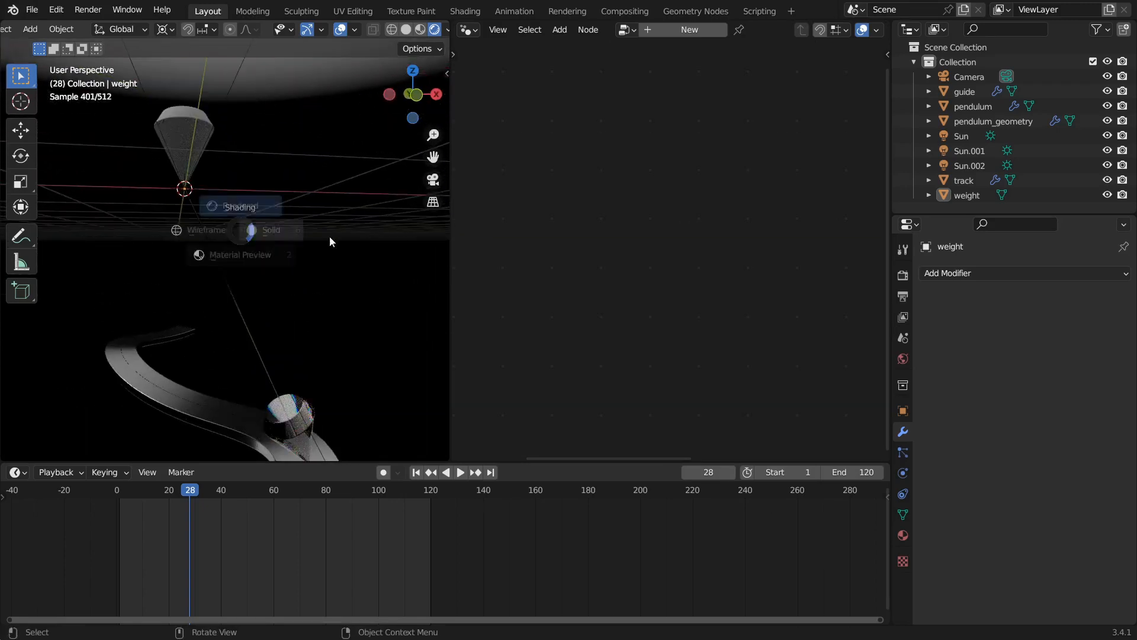
pyautogui.click(286, 236)
# Step: Add two evenly spaced horizontal loop cuts around the weight's long tapered section, working in the front view
pyautogui.click(252, 247)
pyautogui.press('KP_1')
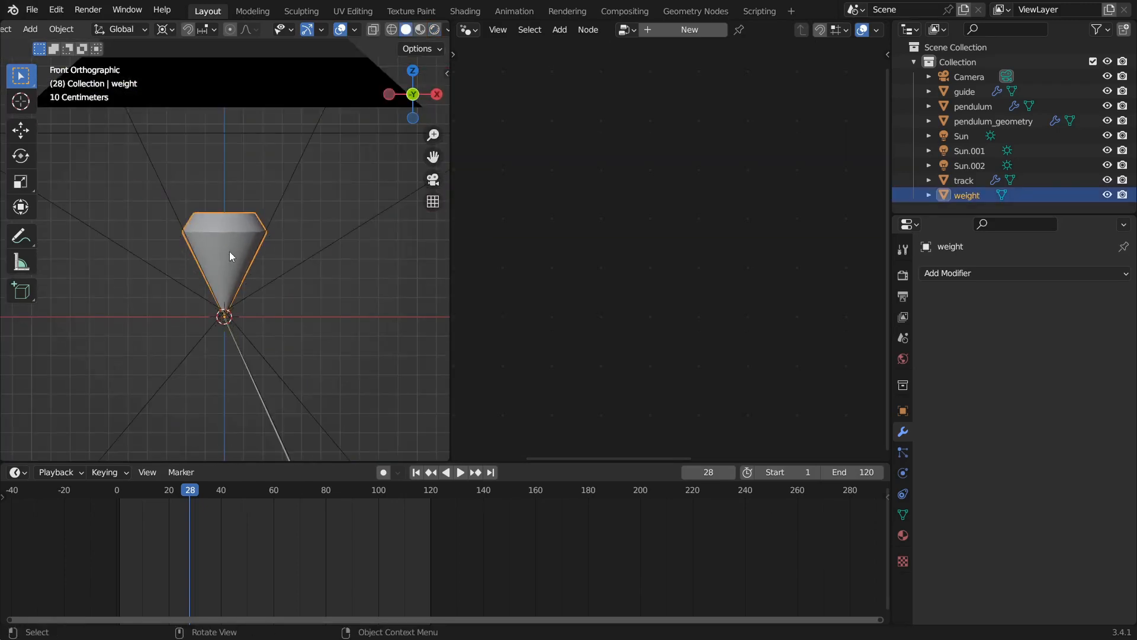
pyautogui.press('KP_Decimal')
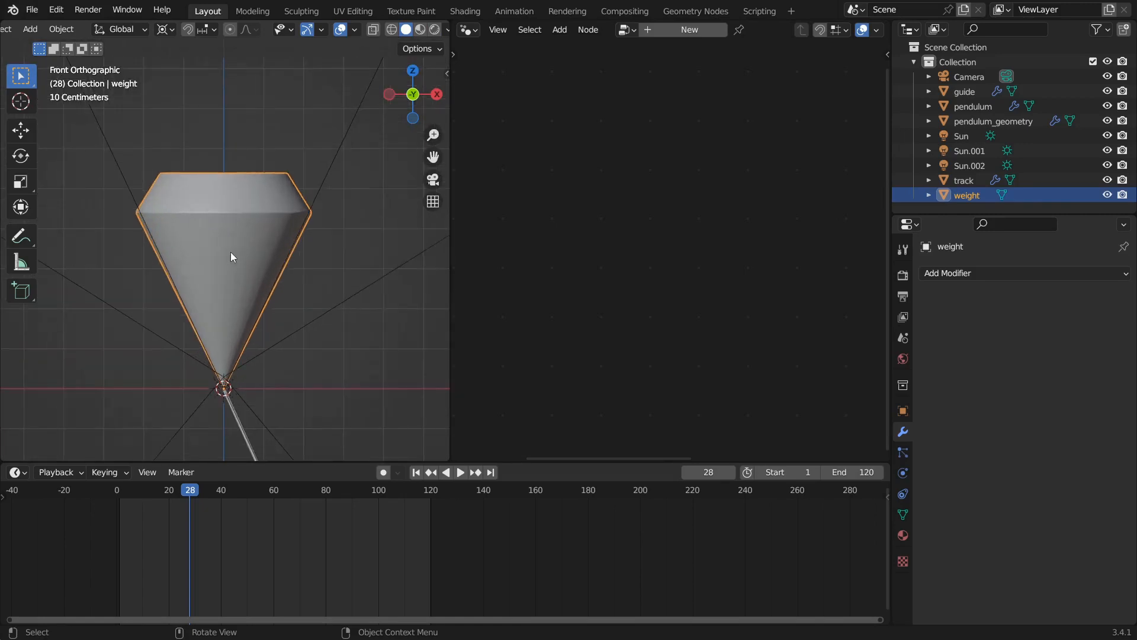
pyautogui.press('Tab')
pyautogui.hotkey('alt', 'a')
pyautogui.scroll(1, 284, 284)
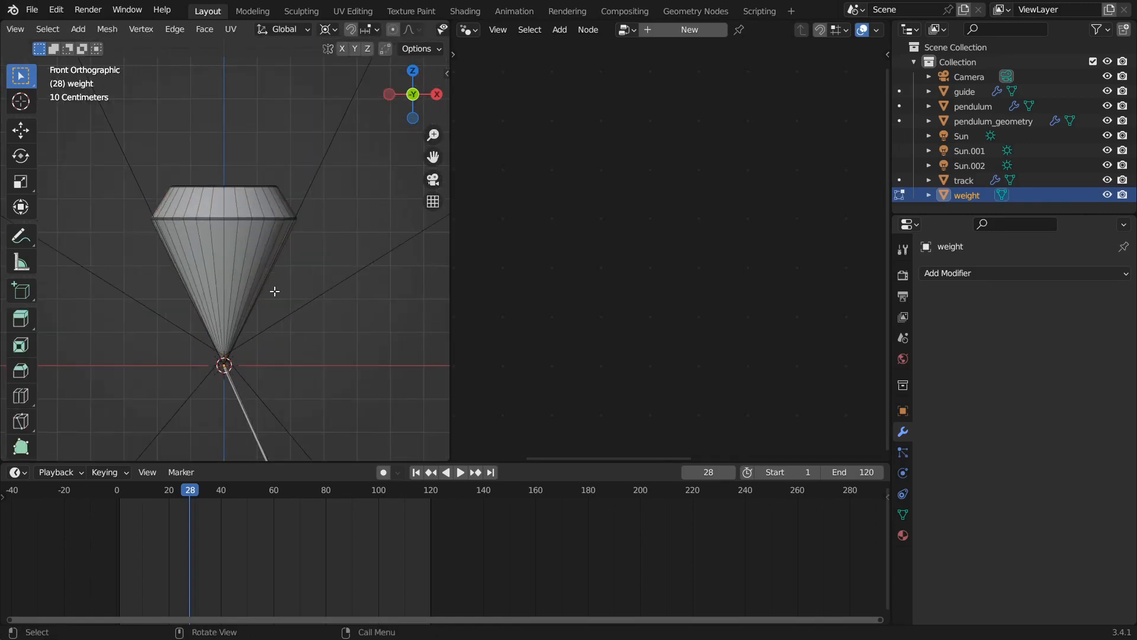
pyautogui.hotkey('ctrl', 'r')
pyautogui.scroll(1, 247, 287)
pyautogui.click(248, 287)
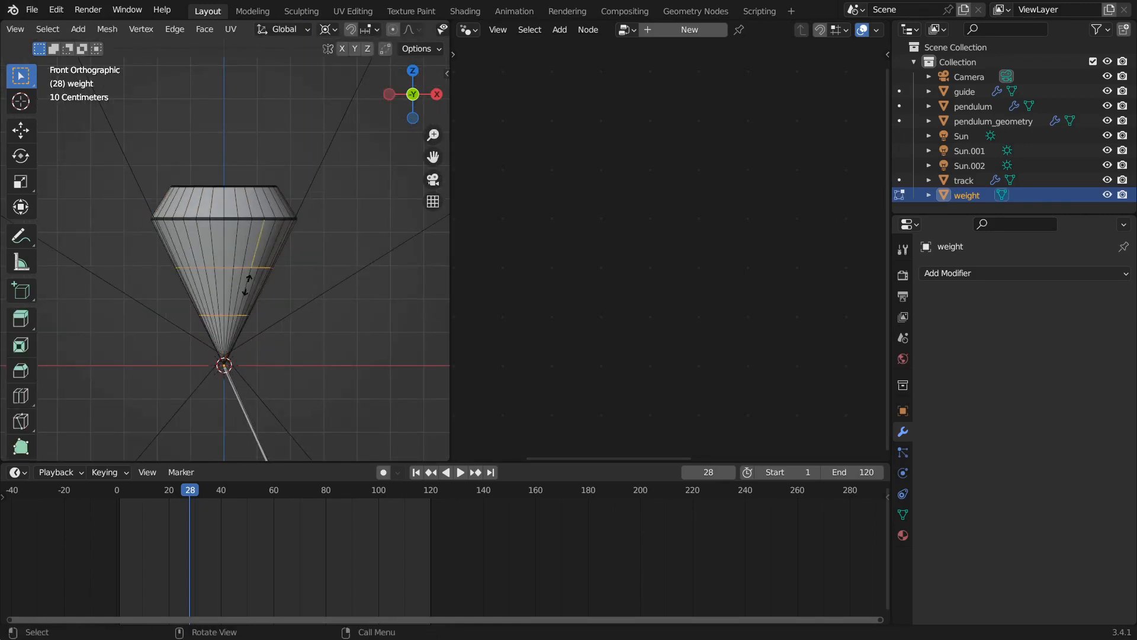
pyautogui.rightClick(247, 287)
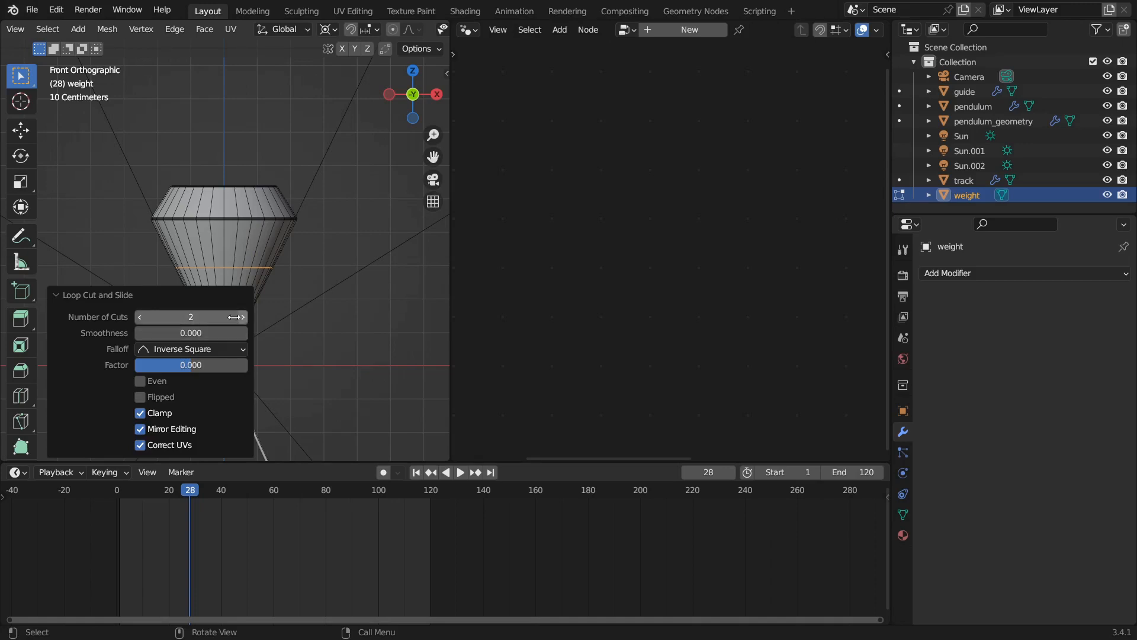
pyautogui.click(311, 313)
pyautogui.scroll(1, 276, 297)
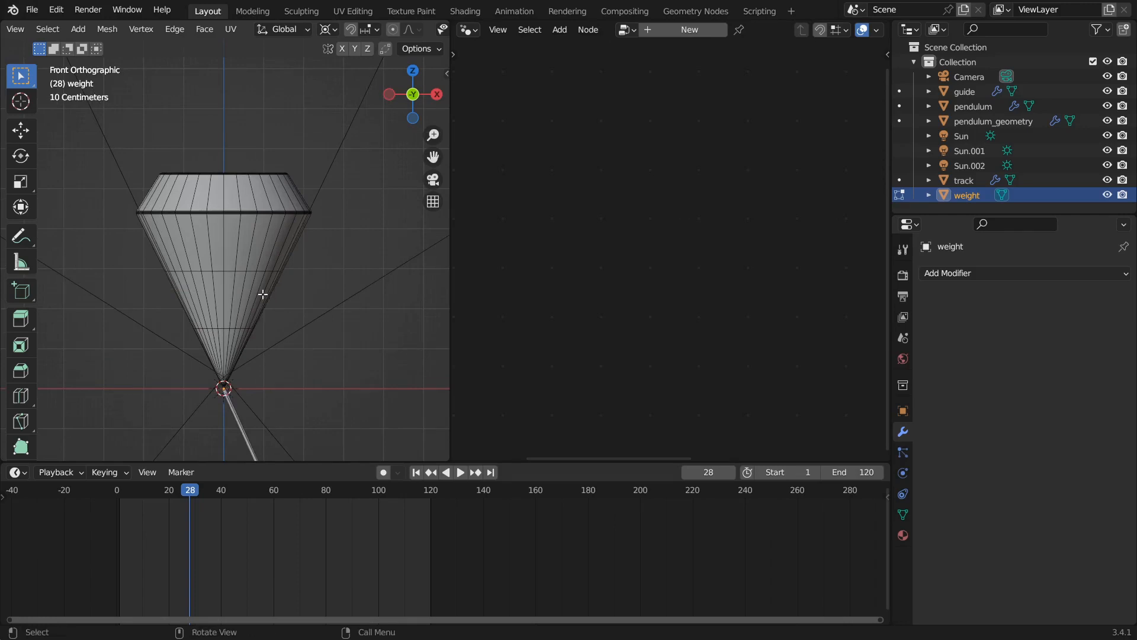
pyautogui.scroll(1, 265, 296)
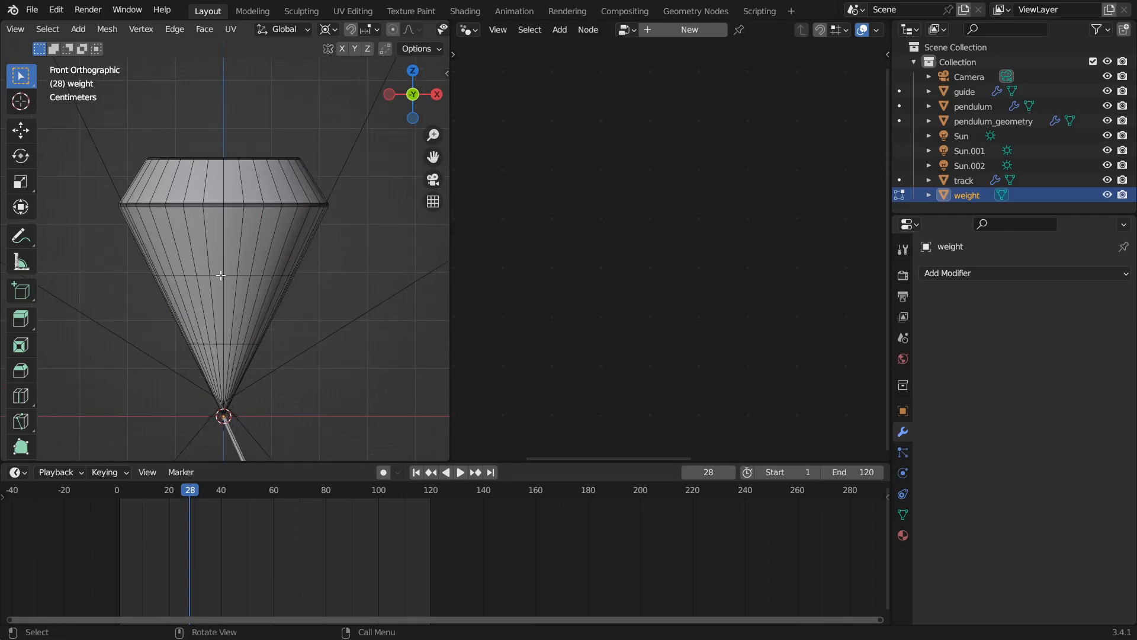
pyautogui.scroll(1, 218, 282)
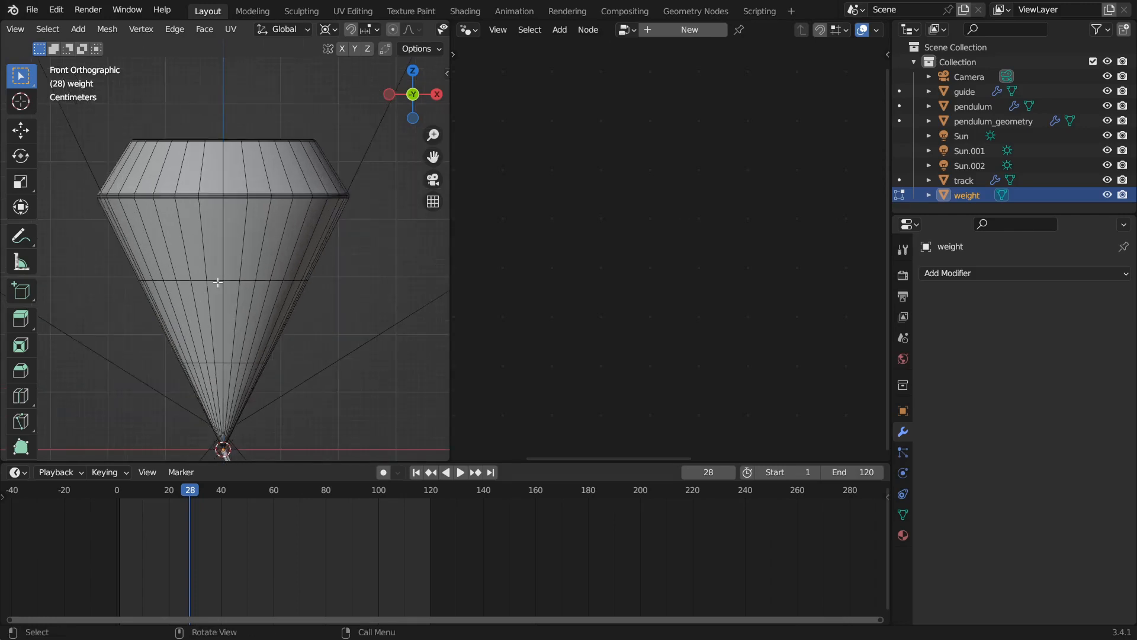
# Step: Slide the lower loop cut on the weight's tapered section upward by a factor of about 0.45
pyautogui.keyDown('alt'); pyautogui.click(218, 363); pyautogui.keyUp('alt')
pyautogui.press('g')
pyautogui.press('g')
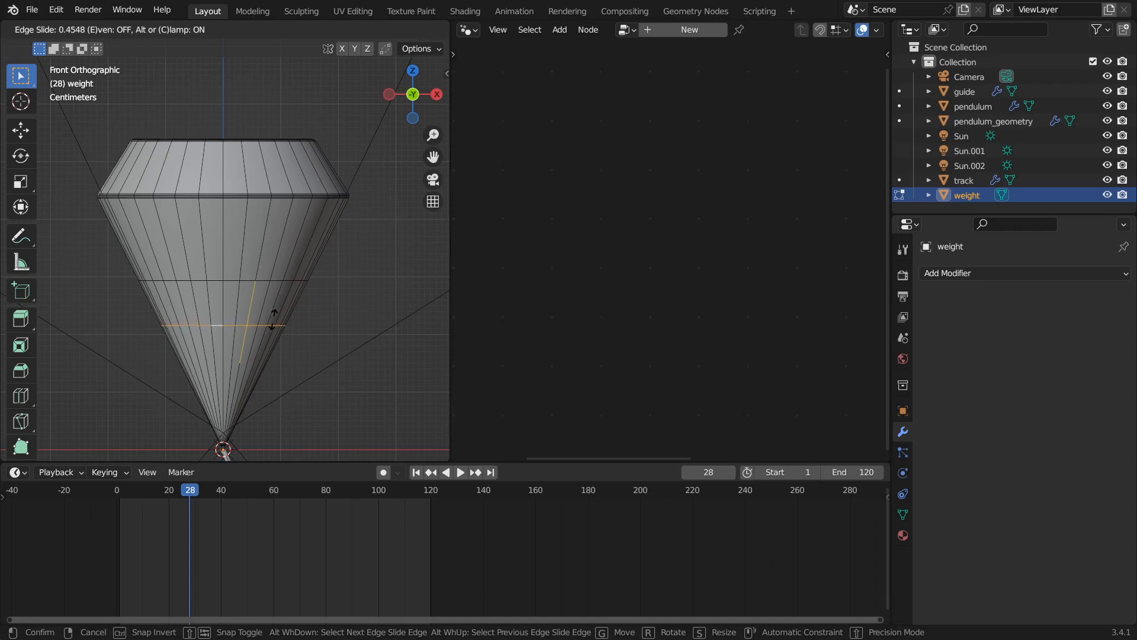
pyautogui.click(272, 320)
# Step: Slide the upper loop cut on the tapered section downward by a factor of about 0.17
pyautogui.hotkey('ctrl', 'z')
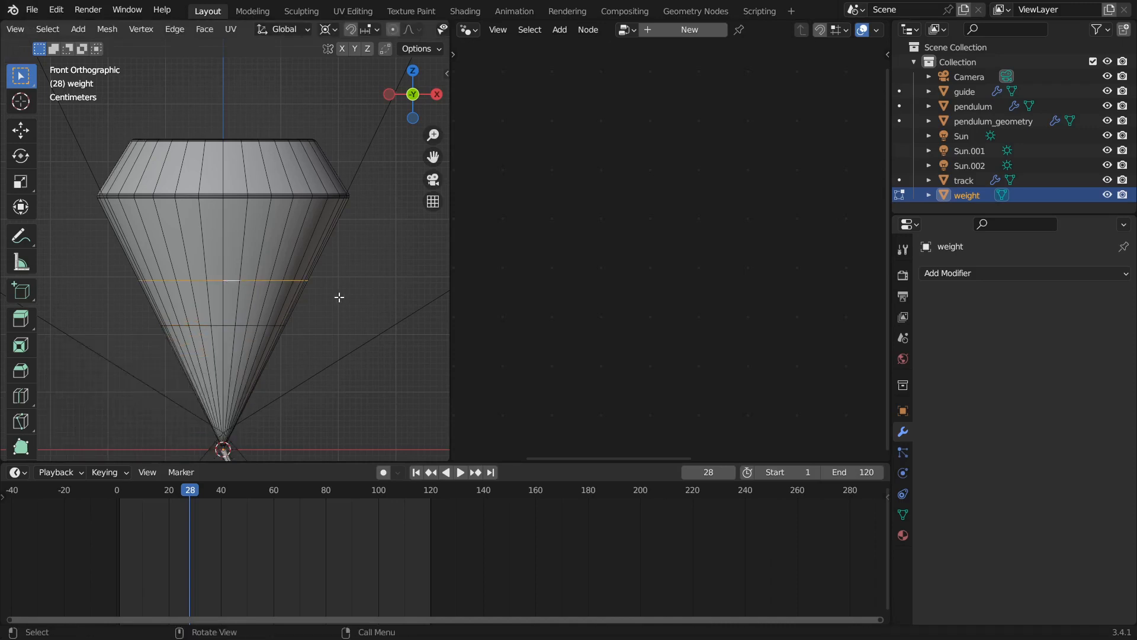
pyautogui.press('g')
pyautogui.press('g')
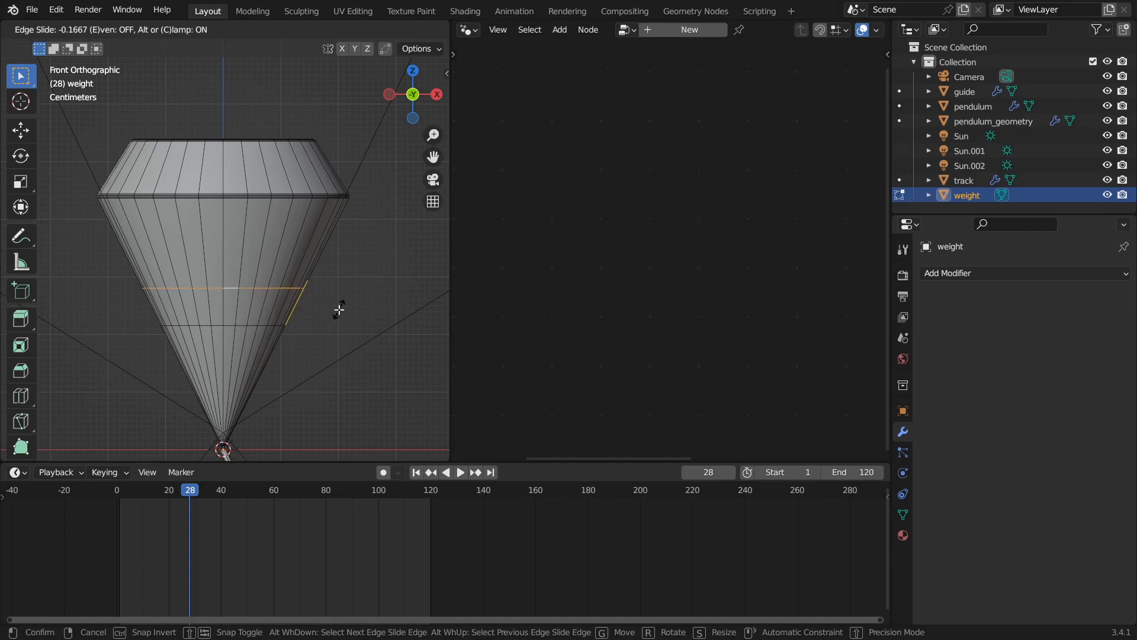
pyautogui.click(338, 309)
pyautogui.click(338, 309)
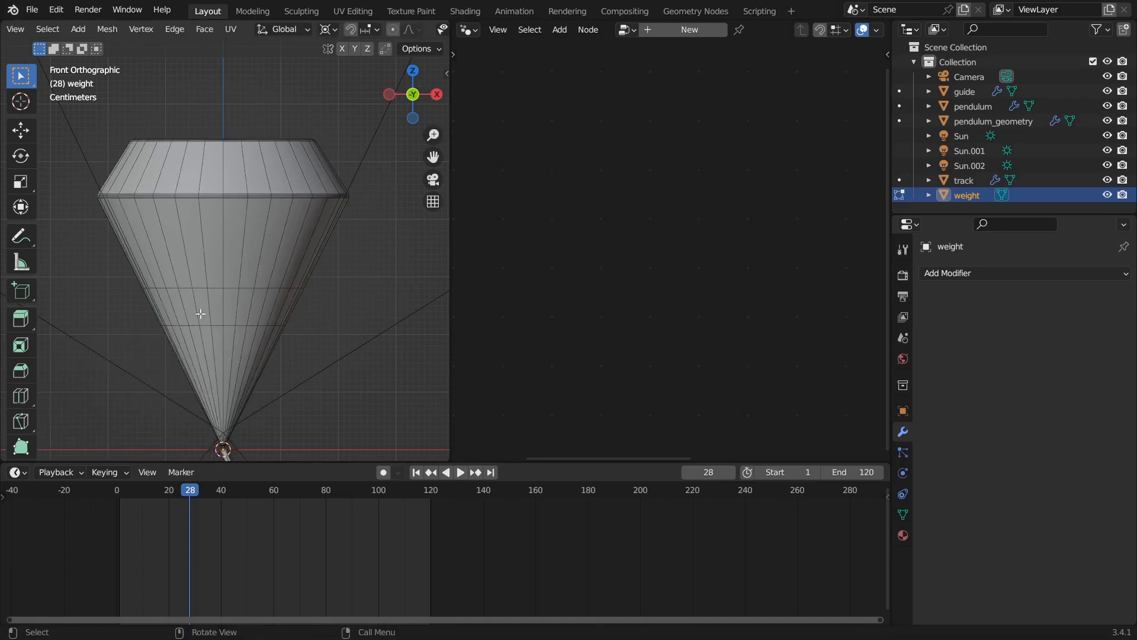
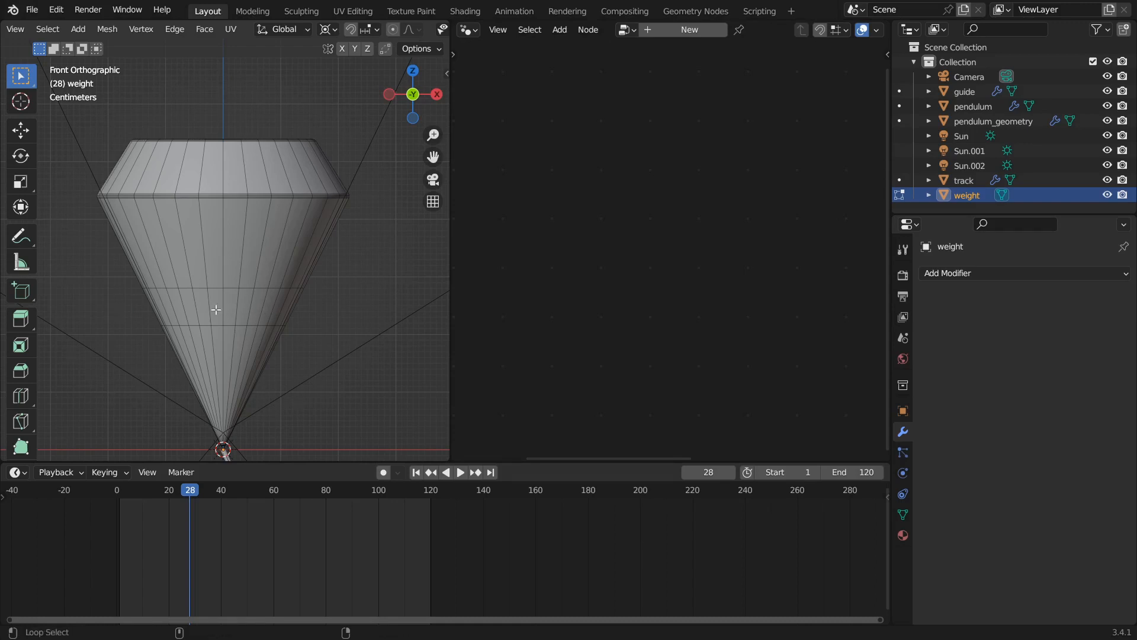
# Step: Extrude the ring of faces between the two loop cuts on the weight's tapered section in place, with zero offset
pyautogui.keyDown('alt'); pyautogui.click(224, 308); pyautogui.keyUp('alt')
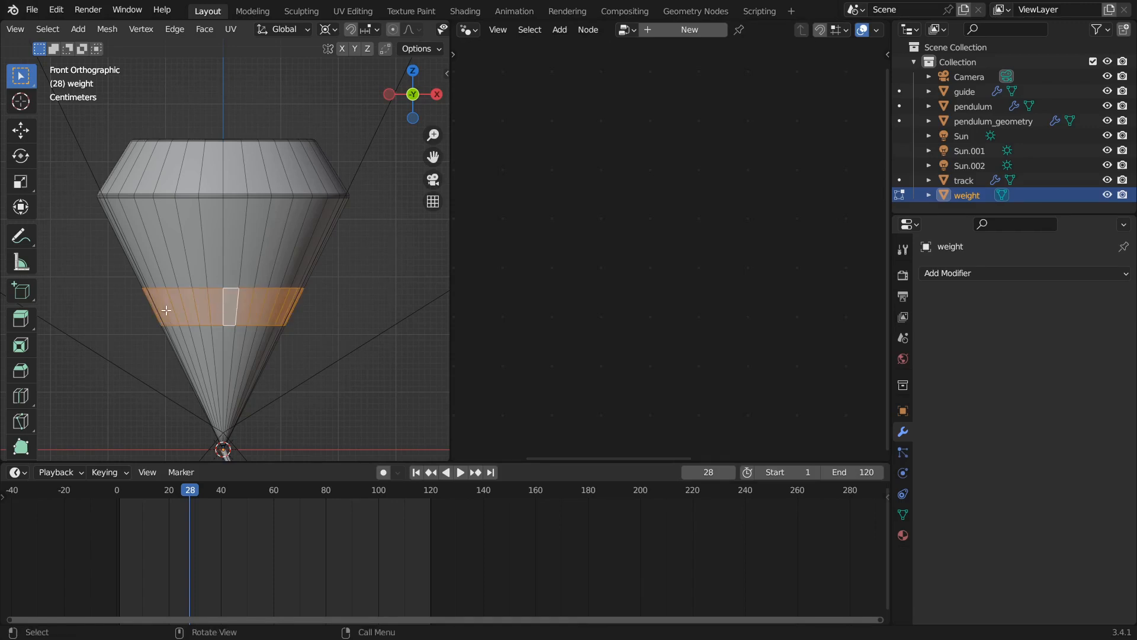
pyautogui.moveTo(208, 320); pyautogui.dragTo(161, 319, button='middle')
pyautogui.scroll(1, 292, 323)
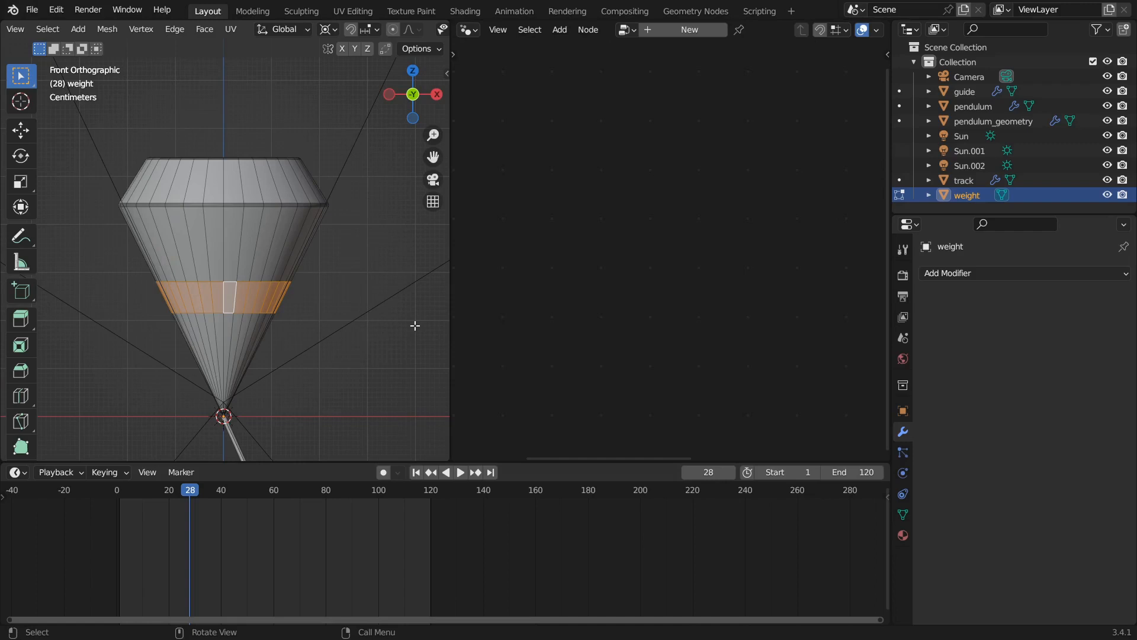
pyautogui.press('e')
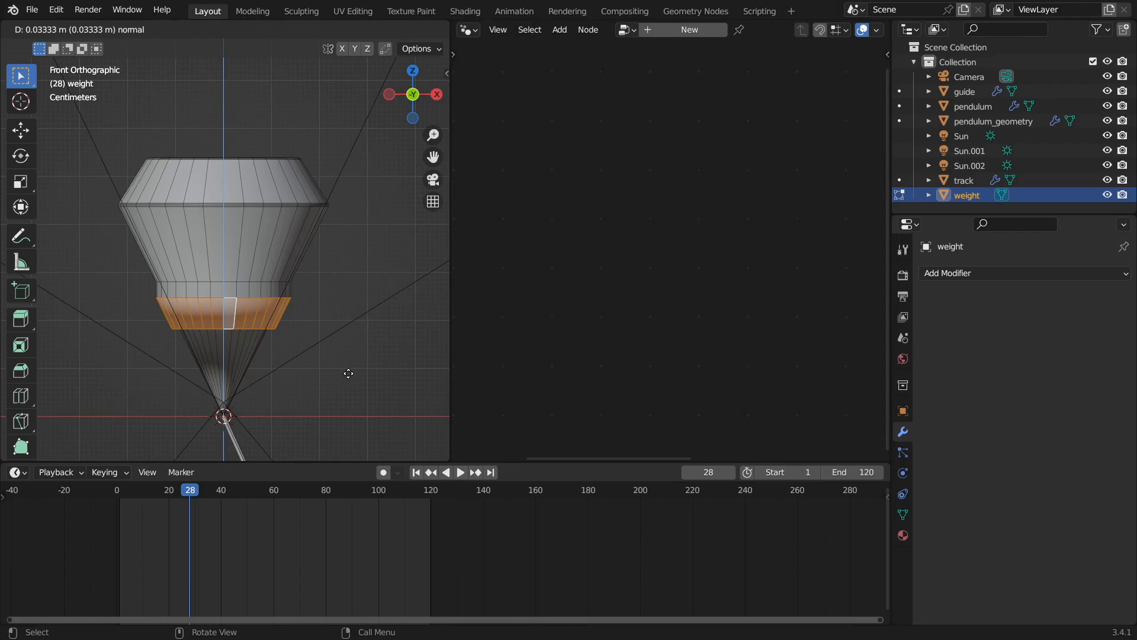
pyautogui.rightClick(352, 355)
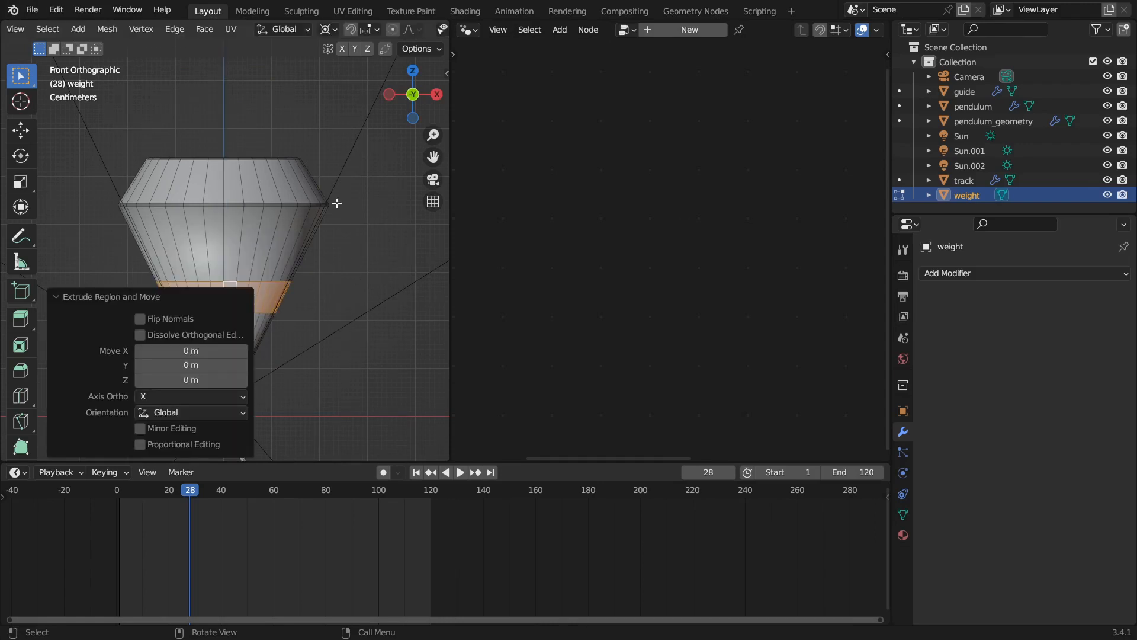
pyautogui.moveTo(364, 358); pyautogui.dragTo(361, 304, button='middle')
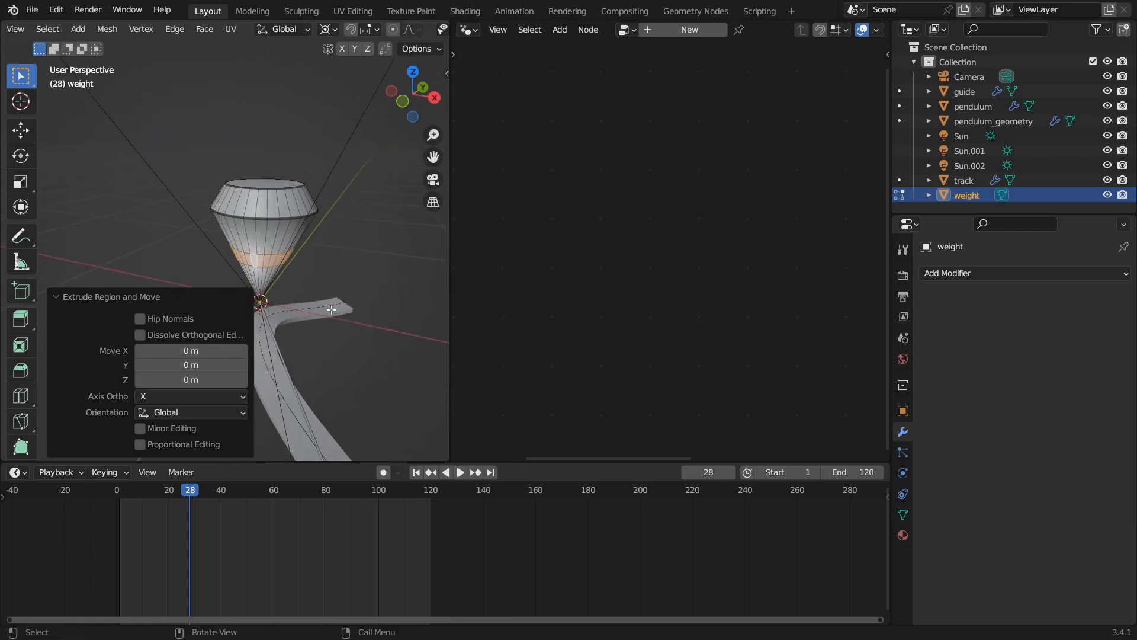
pyautogui.scroll(2, 332, 311)
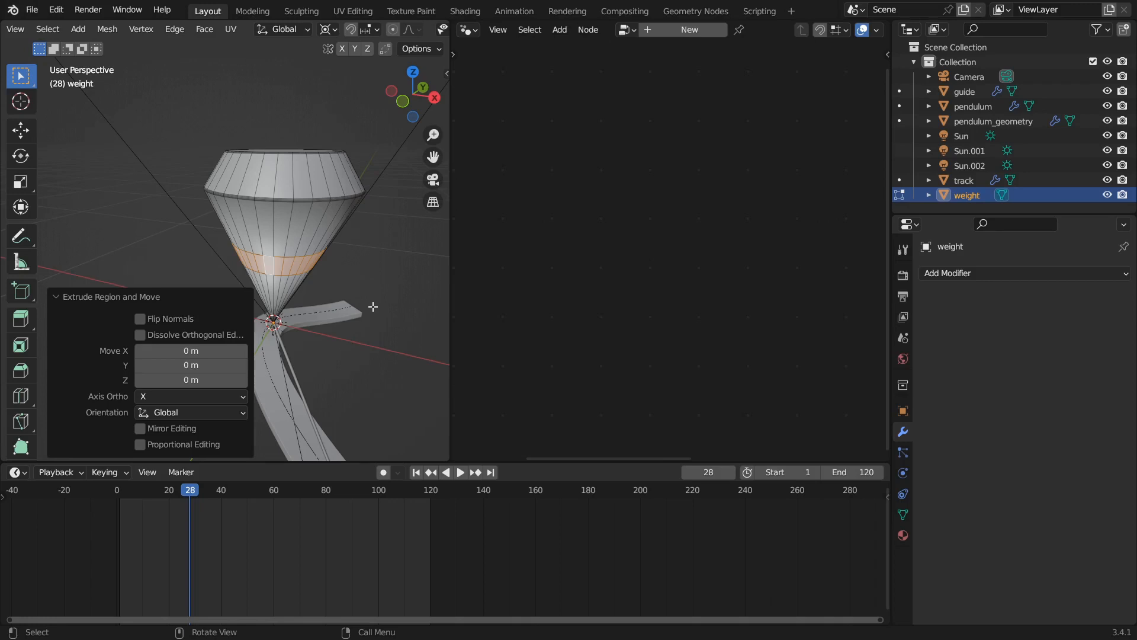
# Step: Scale the extruded band inward to about 0.63 on X and Y only, cutting a recessed neck around the weight
pyautogui.press('s')
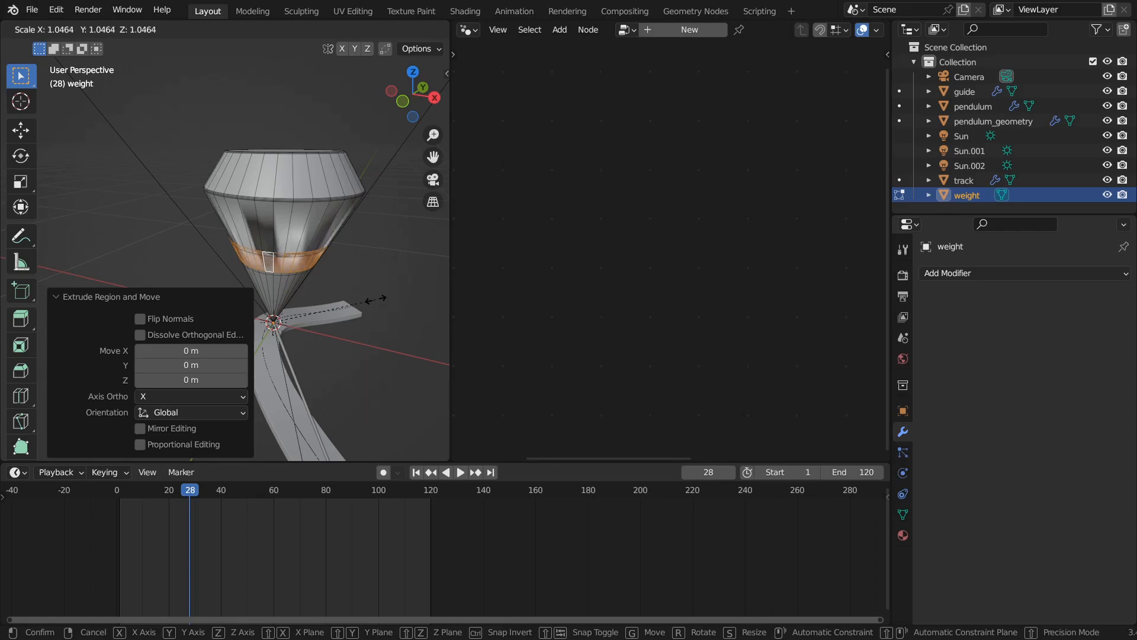
pyautogui.hotkey('shift', 'z')
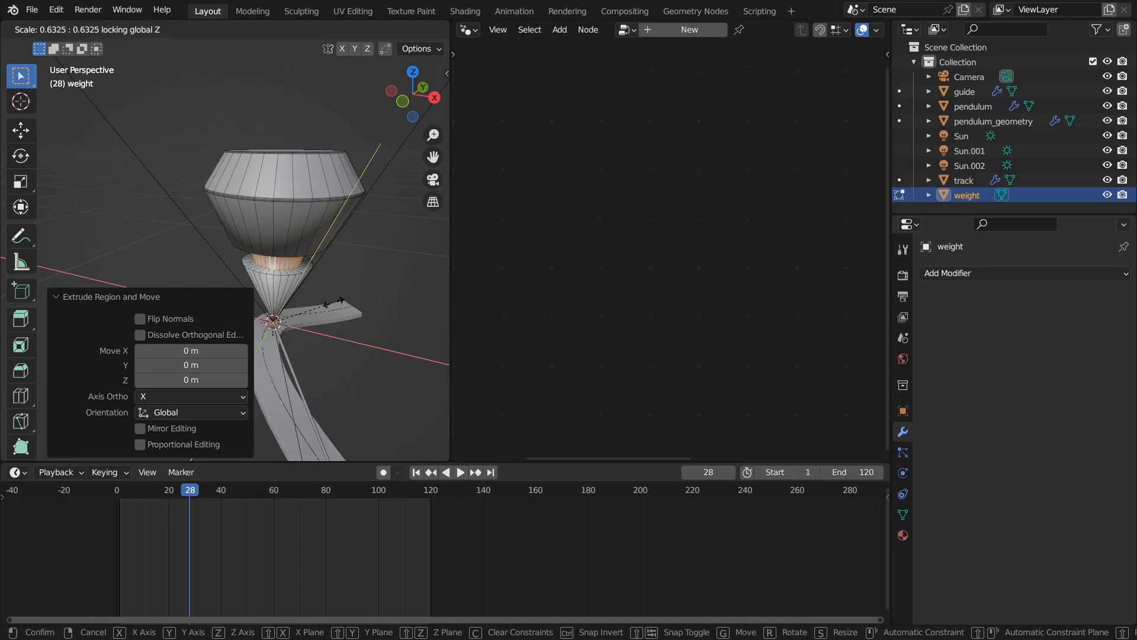
pyautogui.click(333, 305)
pyautogui.moveTo(333, 305)
pyautogui.mouseDown(button='middle')
pyautogui.moveTo(338, 259)
pyautogui.moveTo(311, 261)
pyautogui.moveTo(355, 245)
pyautogui.moveTo(296, 265)
pyautogui.moveTo(232, 253)
pyautogui.mouseUp(button='middle')
pyautogui.press('Tab')
pyautogui.scroll(3, 312, 262)
pyautogui.scroll(2, 298, 268)
pyautogui.press('Tab')
pyautogui.hotkey('alt', 'a')
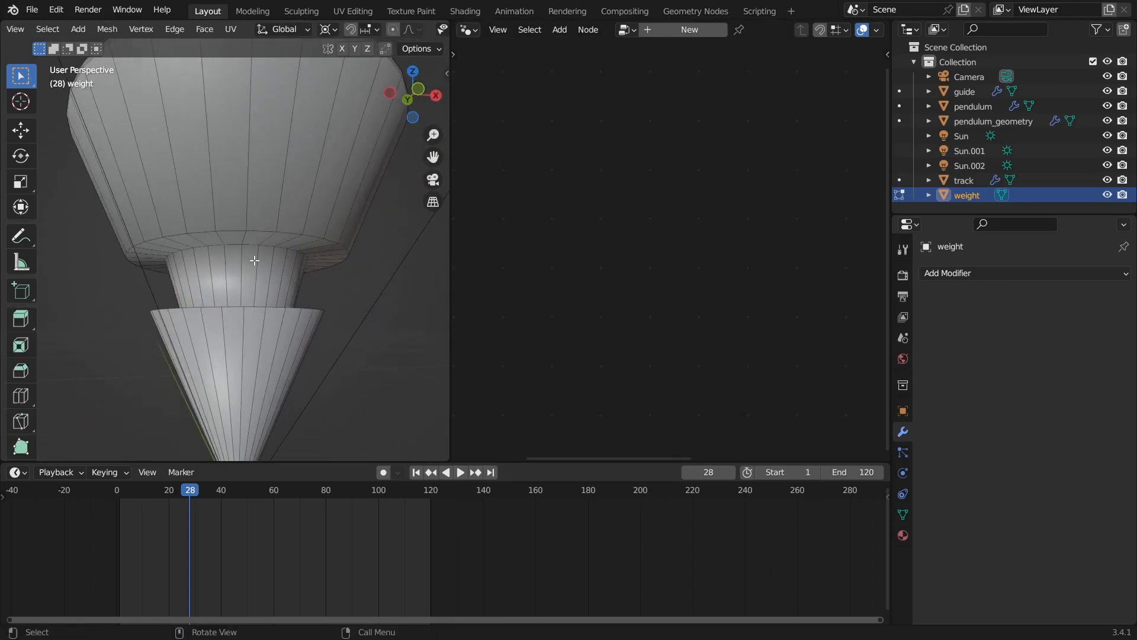
pyautogui.moveTo(273, 284); pyautogui.dragTo(266, 271, button='middle')
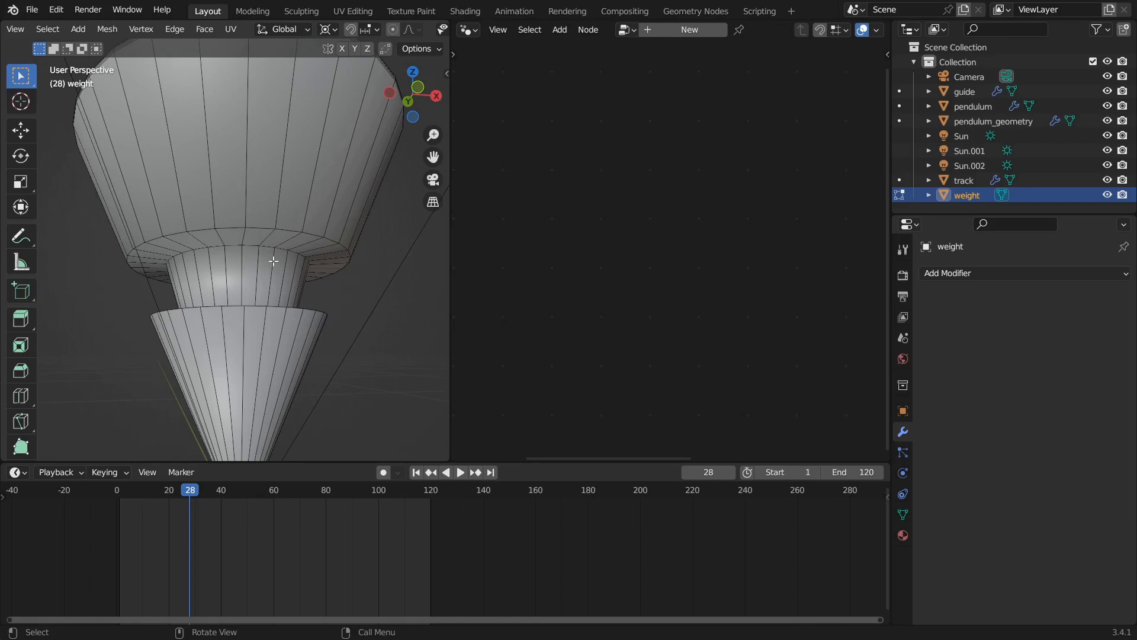
pyautogui.moveTo(277, 266); pyautogui.dragTo(264, 244, button='middle')
pyautogui.keyDown('alt'); pyautogui.click(261, 235); pyautogui.keyUp('alt')
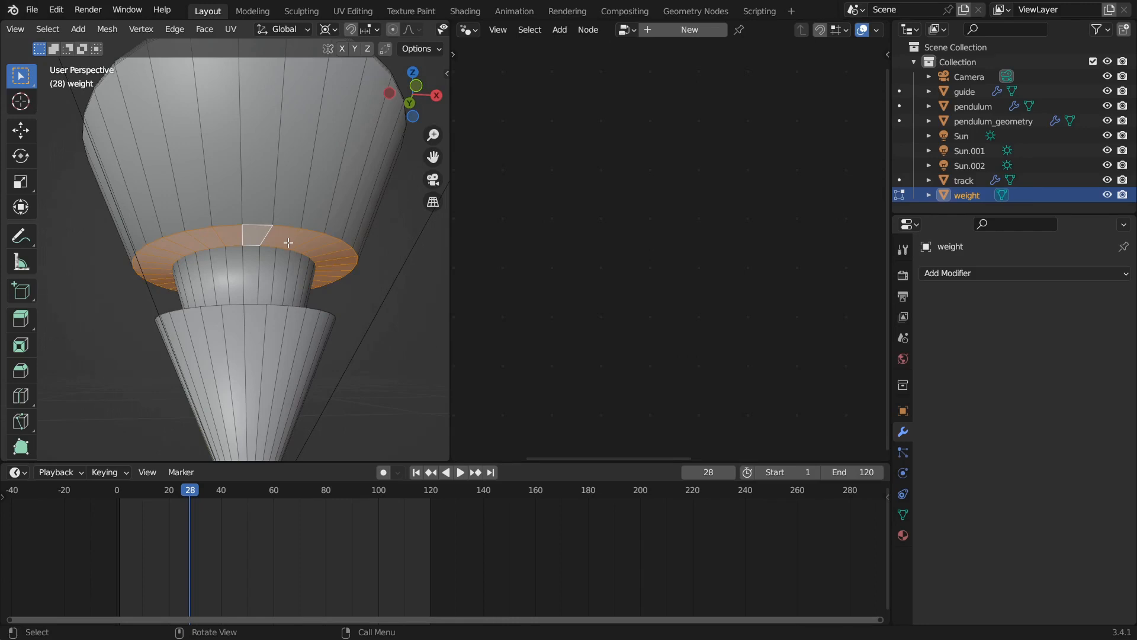
pyautogui.hotkey('ctrl', 'b')
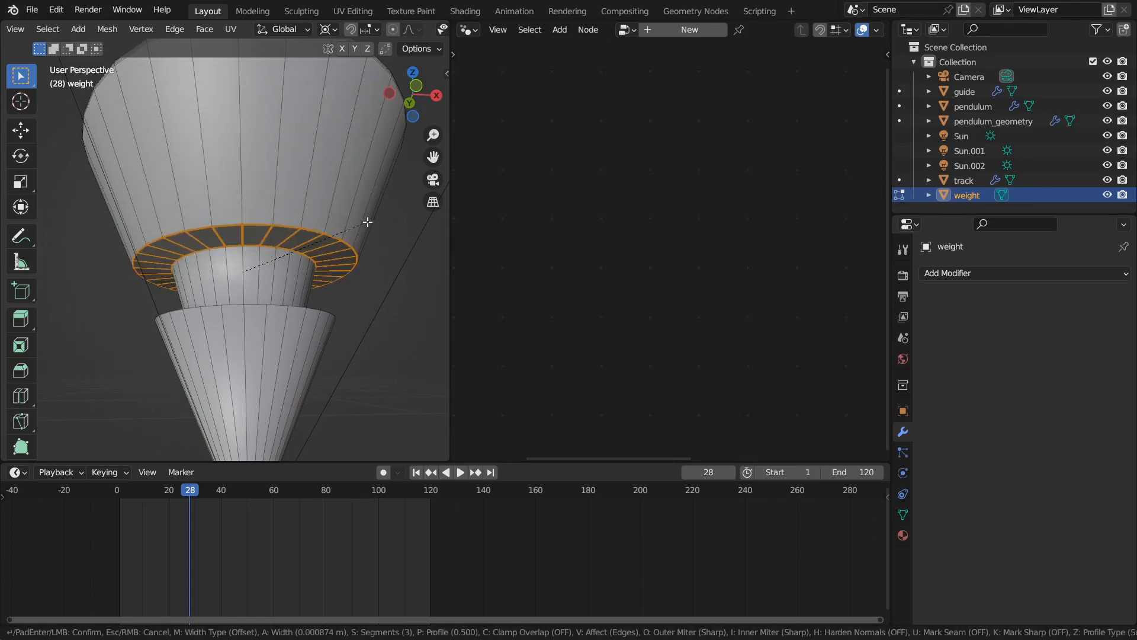
pyautogui.click(373, 225)
pyautogui.hotkey('ctrl', 'z')
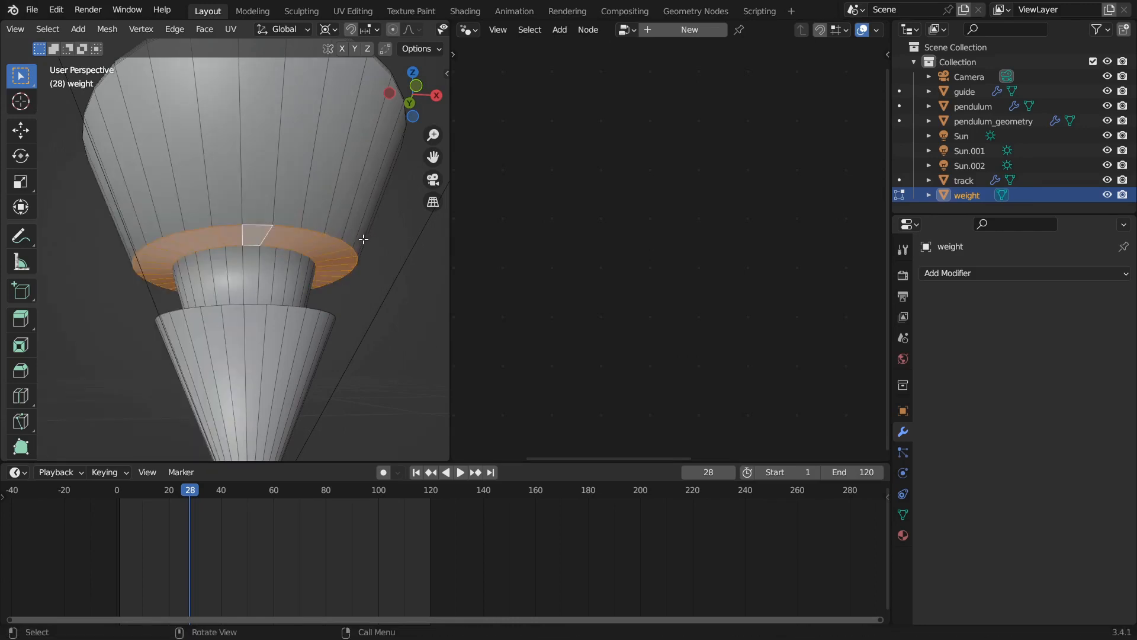
pyautogui.hotkey('ctrl', 'z')
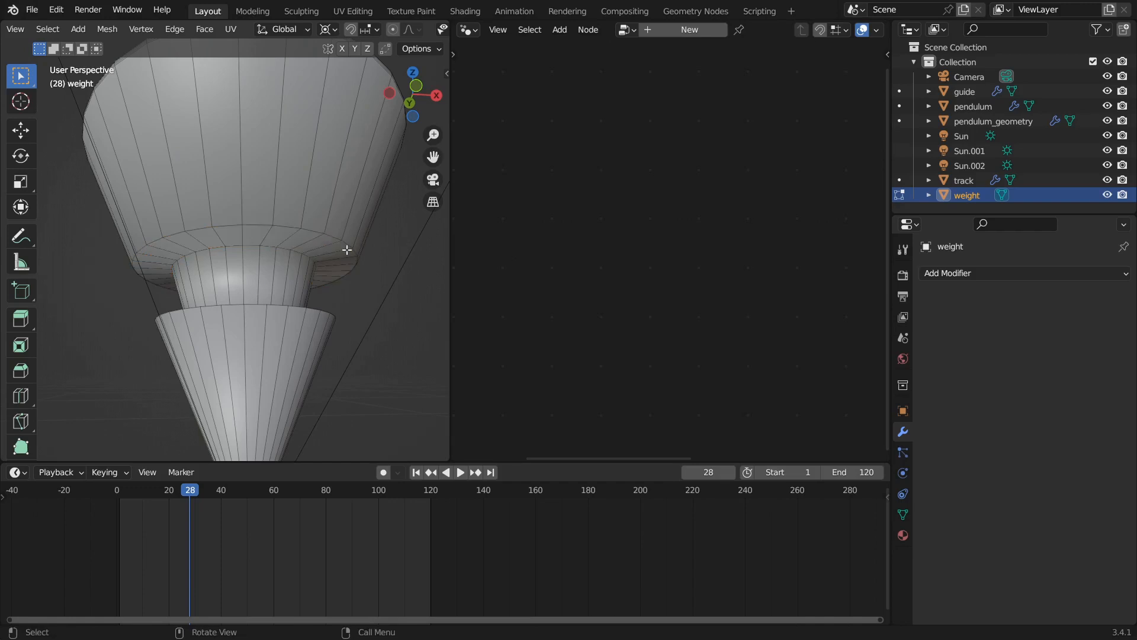
# Step: Bevel the edge loops bordering the recessed neck by about 0.002 m with 3 segments
pyautogui.keyDown('alt'); pyautogui.click(260, 224); pyautogui.keyUp('alt')
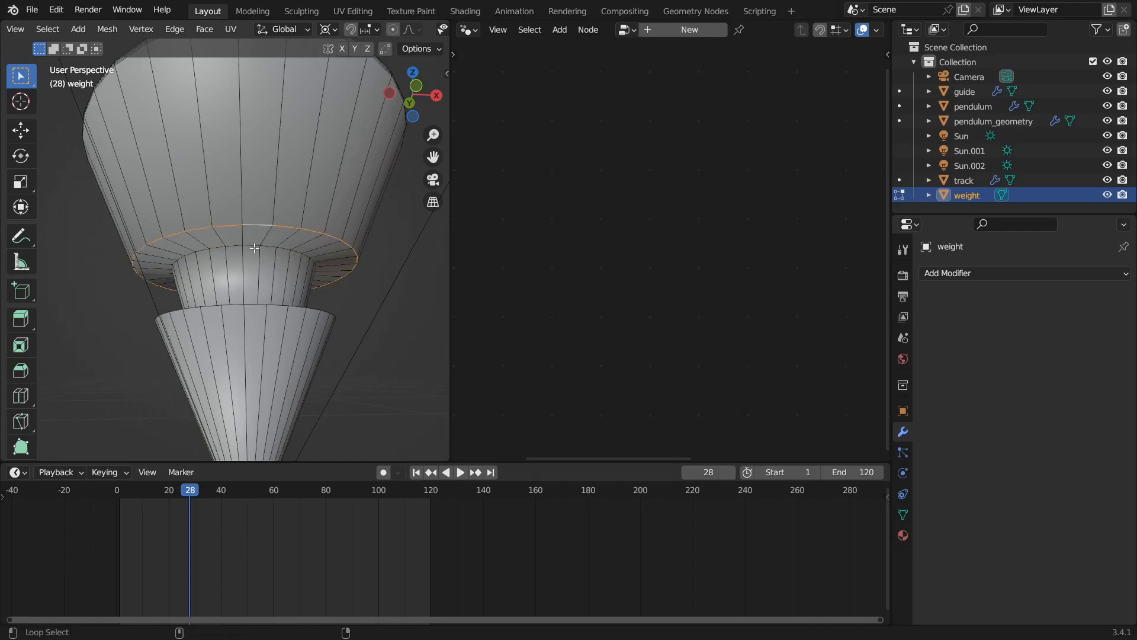
pyautogui.keyDown('alt'); pyautogui.keyDown('shift'); pyautogui.click(251, 245); pyautogui.keyUp('shift'); pyautogui.keyUp('alt')
pyautogui.moveTo(251, 245); pyautogui.dragTo(249, 299, button='middle')
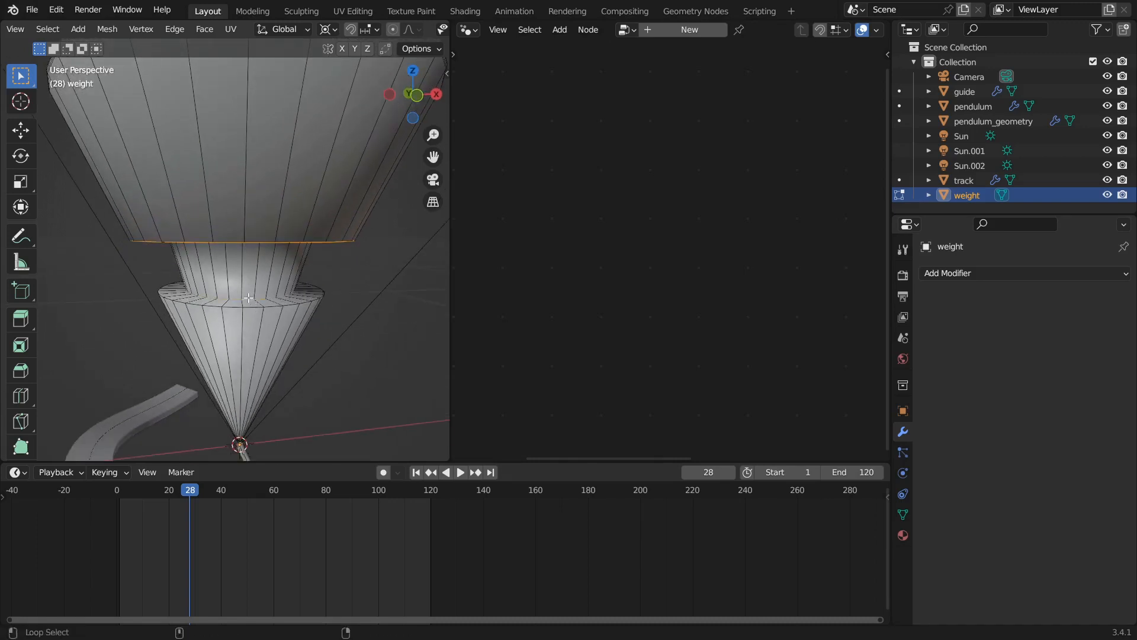
pyautogui.keyDown('alt'); pyautogui.keyDown('shift'); pyautogui.click(252, 308); pyautogui.keyUp('shift'); pyautogui.keyUp('alt')
pyautogui.moveTo(288, 318); pyautogui.dragTo(317, 301, button='middle')
pyautogui.hotkey('ctrl', 'b')
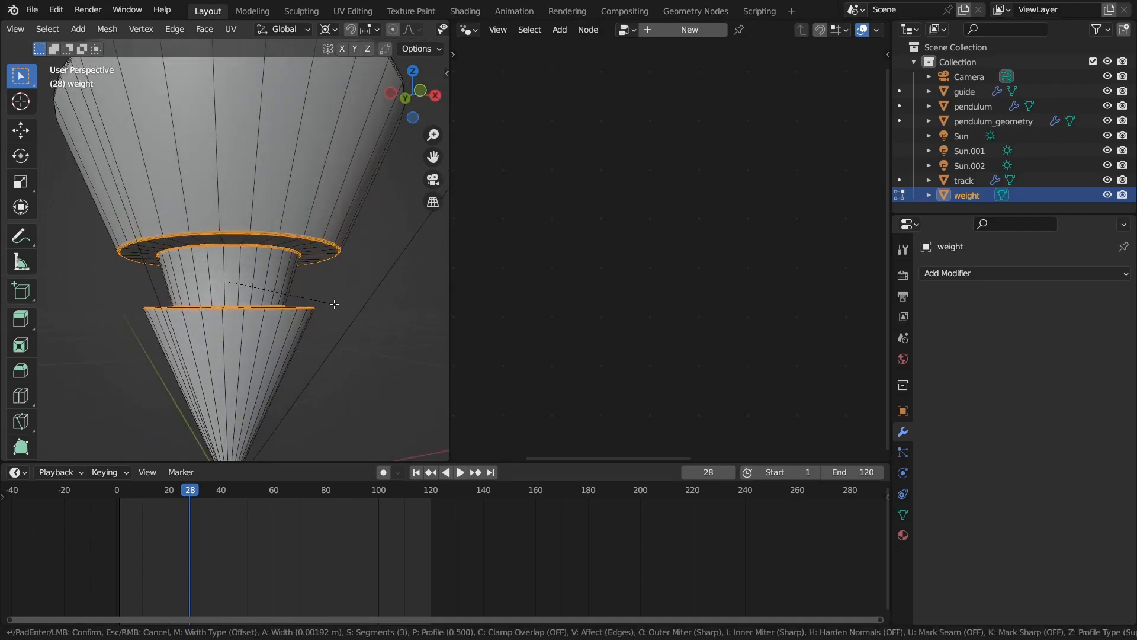
pyautogui.click(336, 307)
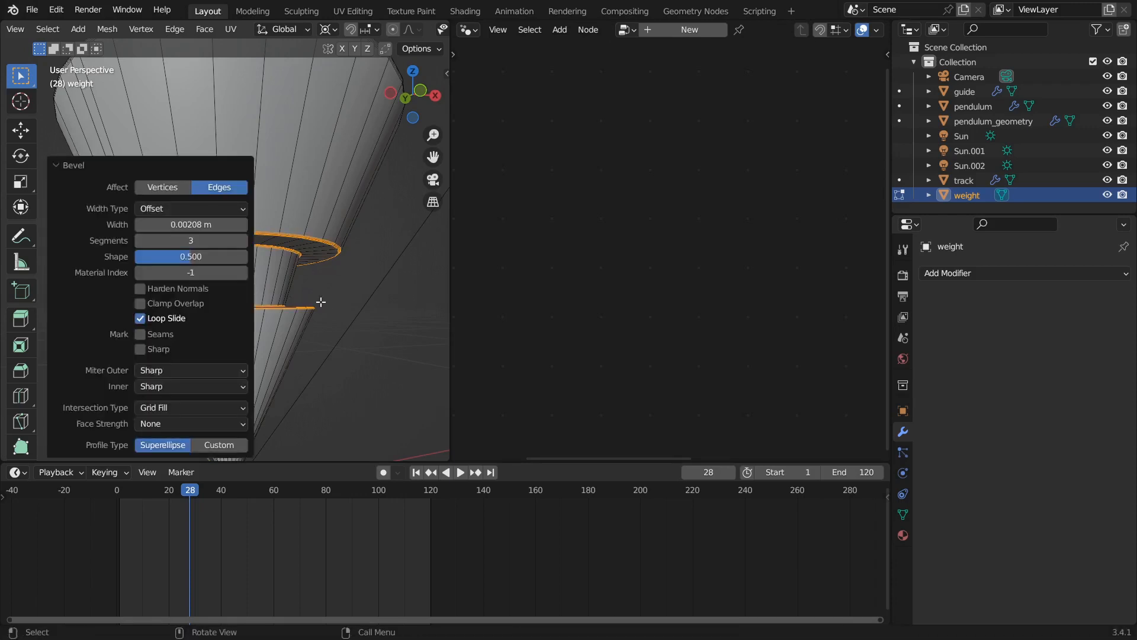
# Step: Return the weight to Object Mode and save the file
pyautogui.press('Tab')
pyautogui.scroll(-5, 340, 269)
pyautogui.moveTo(336, 269); pyautogui.dragTo(242, 237, button='middle')
pyautogui.click(287, 301)
pyautogui.scroll(-3, 287, 301)
pyautogui.hotkey('ctrl', 's')
# Step: Hide the original weight object from both the viewport and renders
pyautogui.click(240, 235)
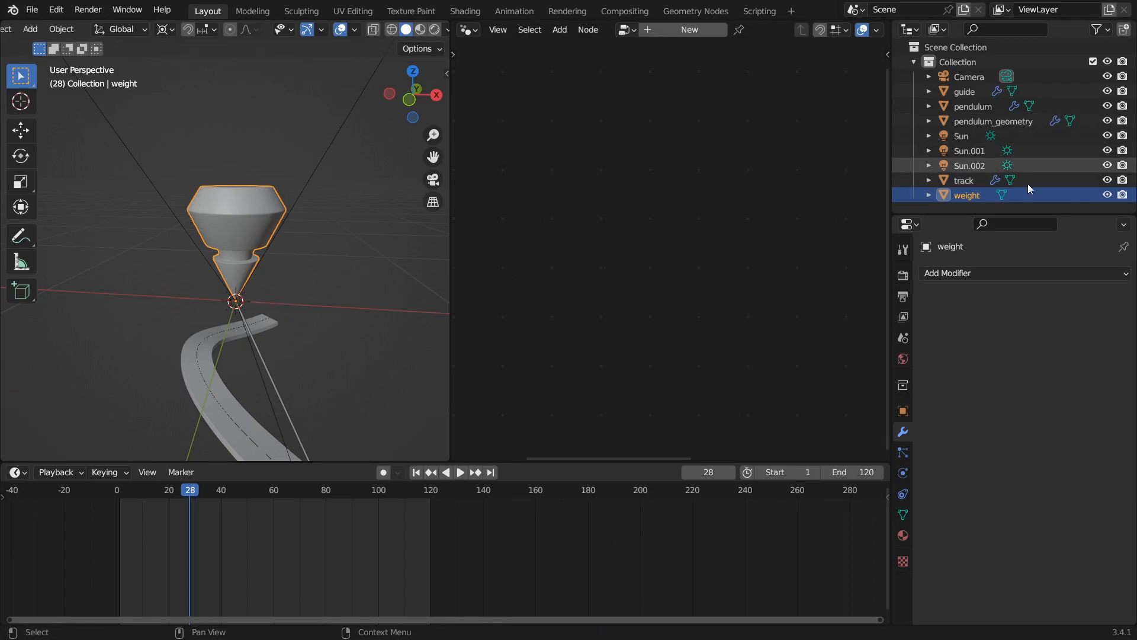
pyautogui.click(1107, 195)
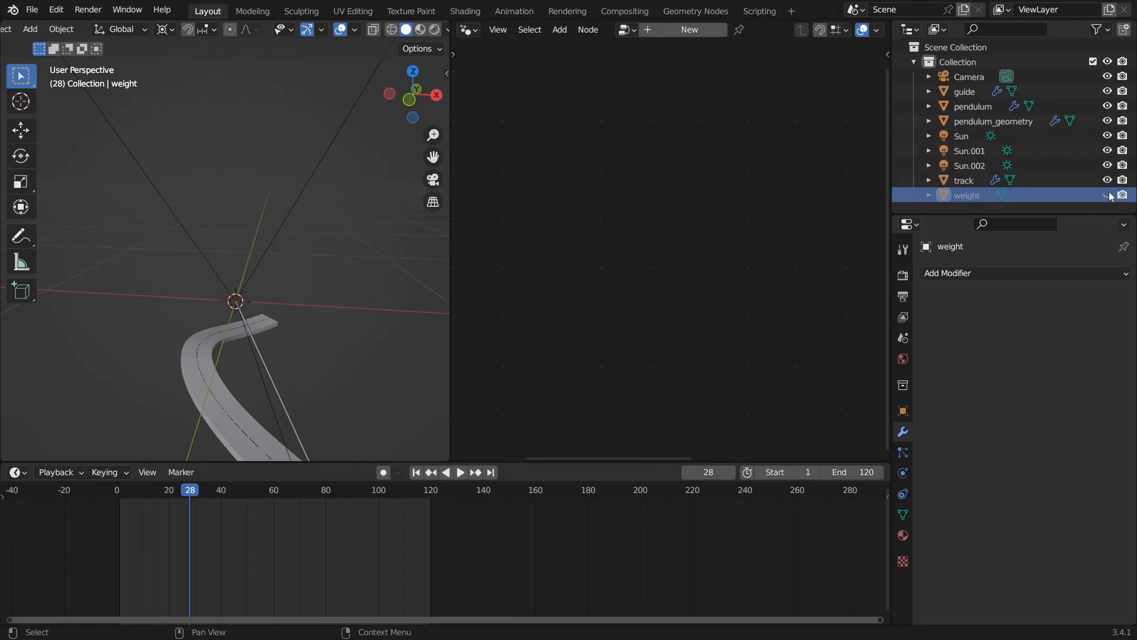
pyautogui.scroll(-6, 262, 266)
pyautogui.keyDown('shift'); pyautogui.moveTo(268, 288); pyautogui.dragTo(256, 259, button='middle'); pyautogui.keyUp('shift')
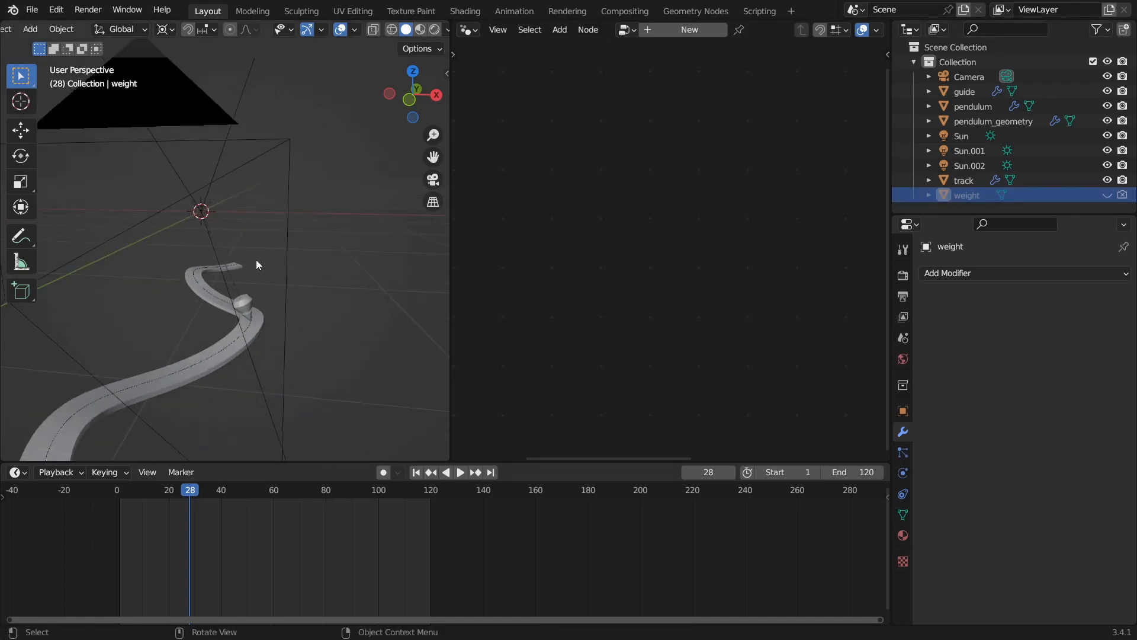
# Step: Look through the scene camera with its whole frame in view, and save the file
pyautogui.press('KP_0')
pyautogui.scroll(2, 318, 208)
pyautogui.keyDown('shift'); pyautogui.moveTo(313, 226); pyautogui.dragTo(281, 210, button='middle'); pyautogui.keyUp('shift')
pyautogui.scroll(-1, 282, 211)
pyautogui.hotkey('ctrl', 's')
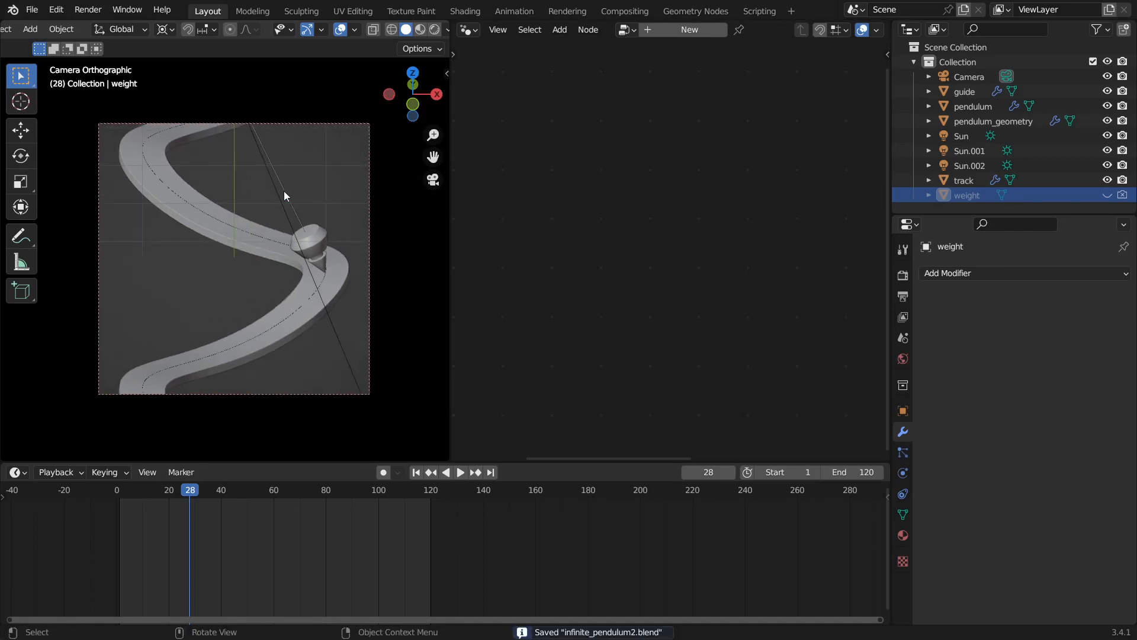
# Step: Preview the pendulum animation in Rendered shading with overlays turned off, stopping at frame 51 for a close view of the glass weight
pyautogui.press('z')
pyautogui.click(280, 183)
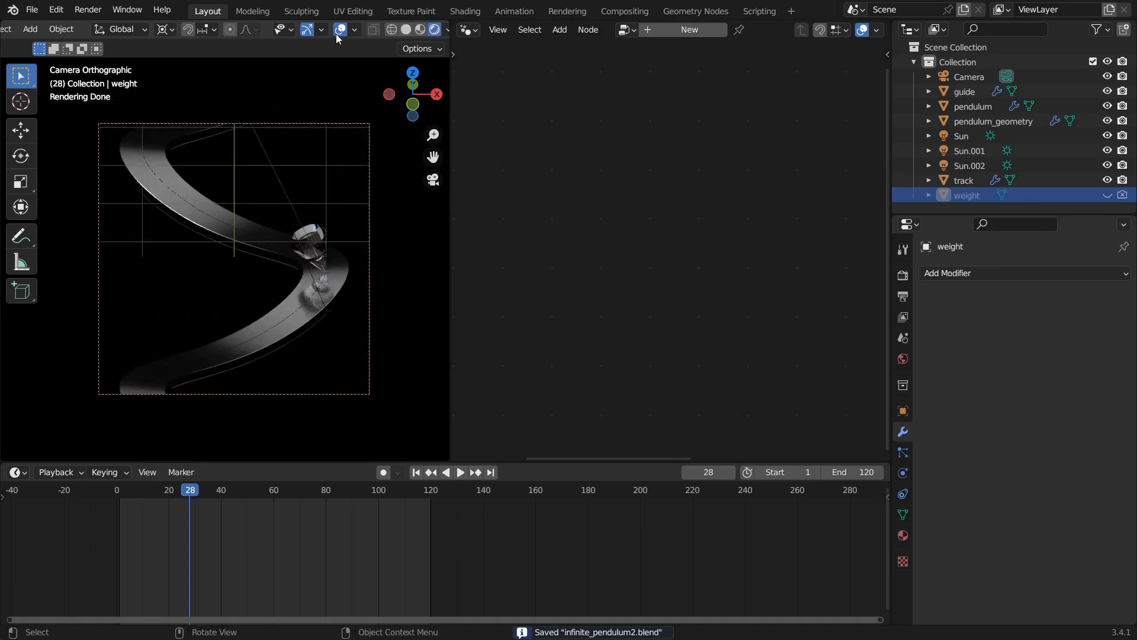
pyautogui.click(340, 30)
pyautogui.press('space')
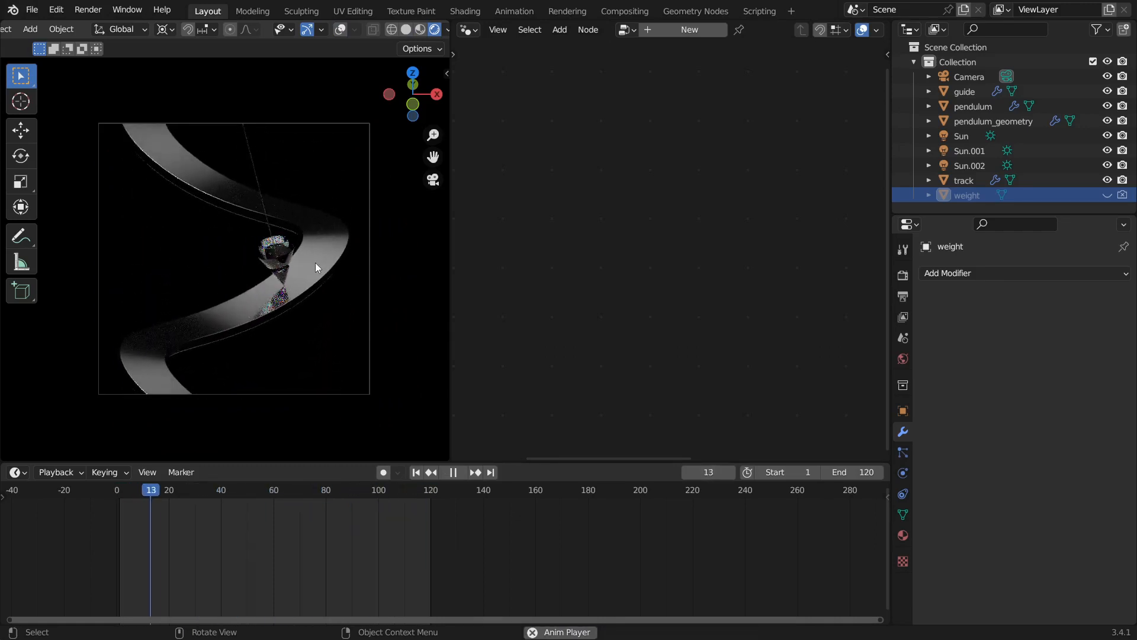
pyautogui.press('space')
pyautogui.scroll(2, 286, 276)
pyautogui.keyDown('shift'); pyautogui.moveTo(244, 248); pyautogui.dragTo(233, 271, button='middle'); pyautogui.keyUp('shift')
pyautogui.scroll(10, 243, 272)
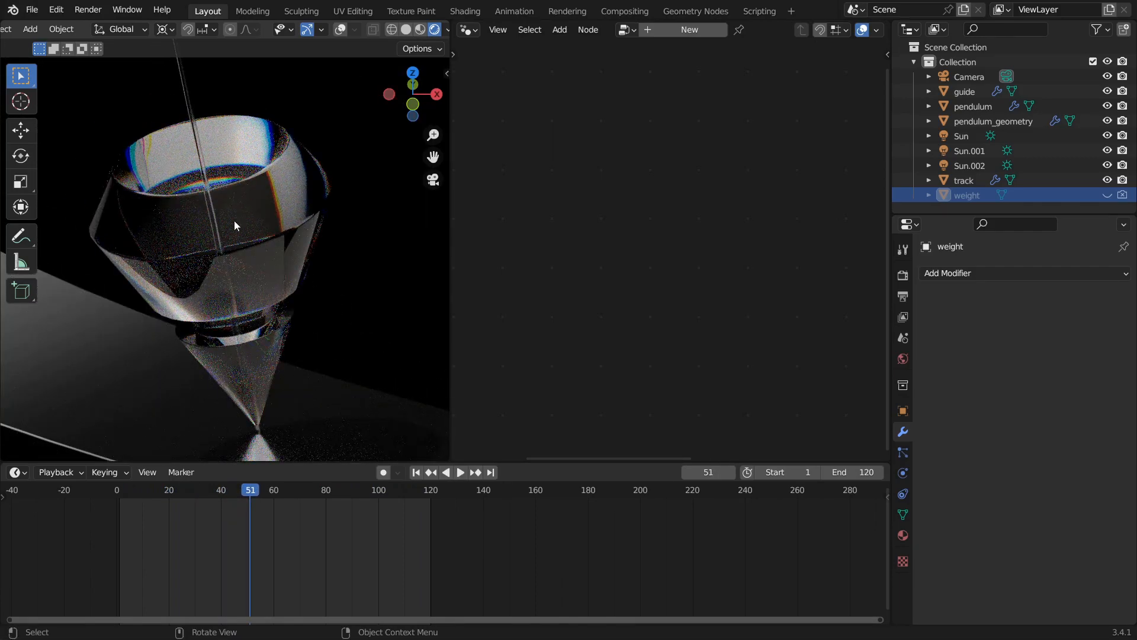
# Step: Show the glass material of pendulum_geometry in the Shader Editor, framed on its Value and Glass BSDF nodes
pyautogui.click(234, 225)
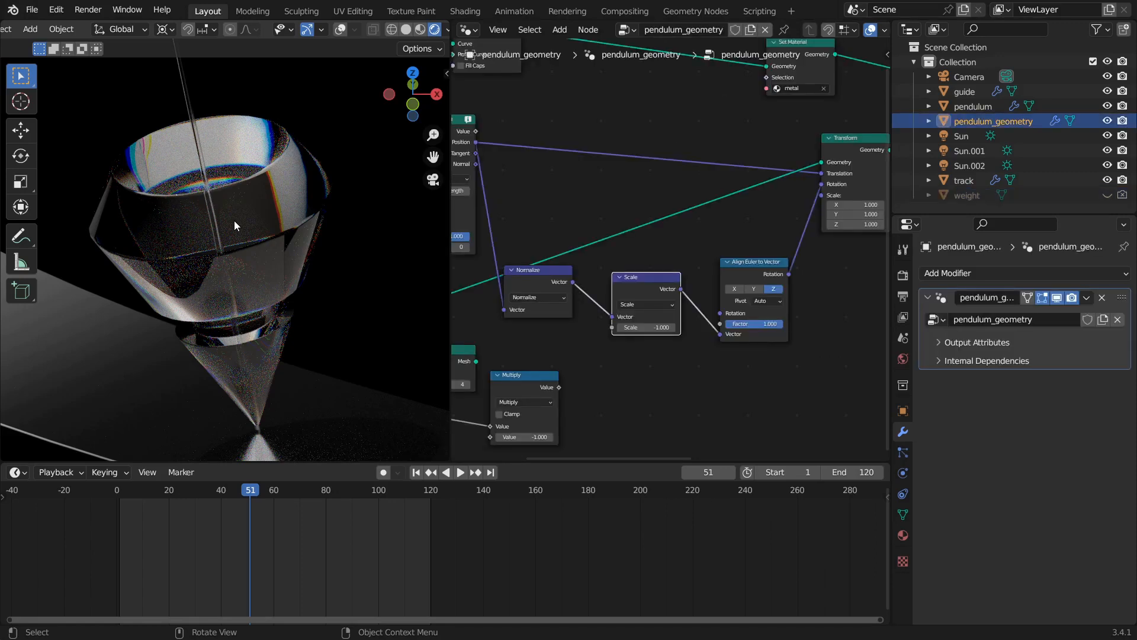
pyautogui.click(468, 29)
pyautogui.click(489, 168)
pyautogui.scroll(4, 583, 217)
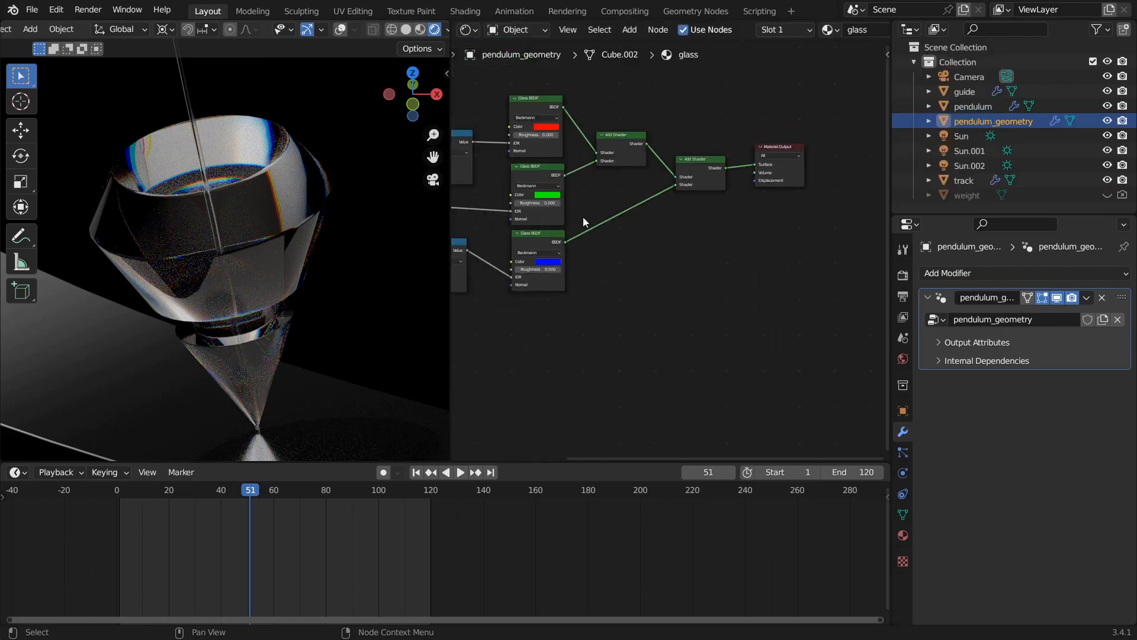
pyautogui.scroll(2, 718, 240)
# Step: Try 0.01 as the IOR offset value in the glass material, and undo the change
pyautogui.click(523, 331)
pyautogui.write('0.01')
pyautogui.press('Return')
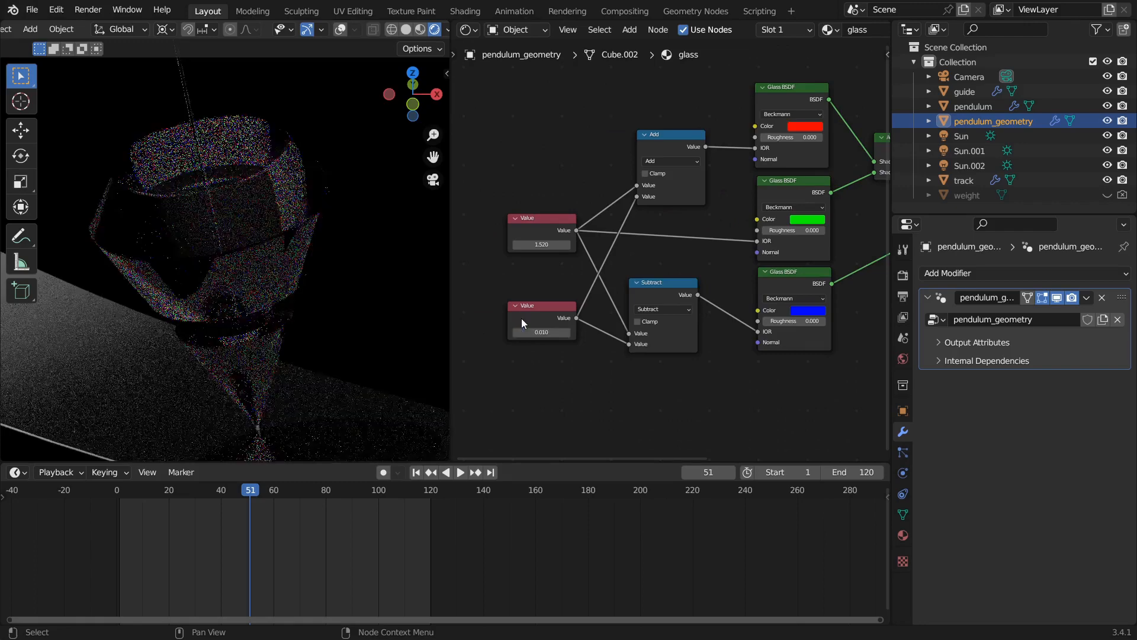
pyautogui.hotkey('ctrl', 'z')
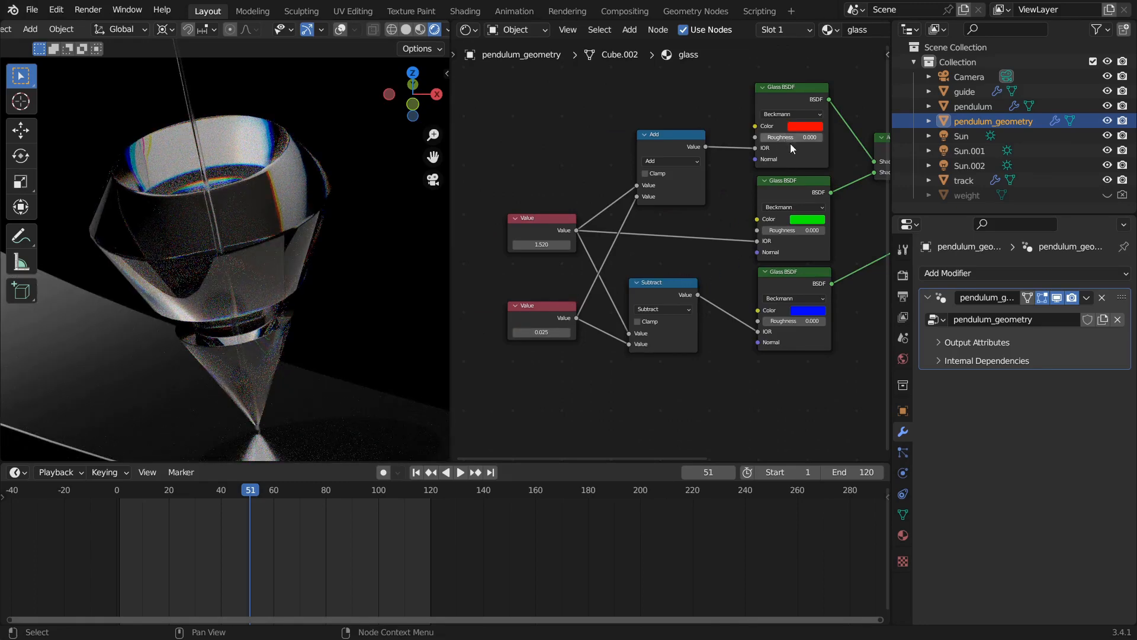
# Step: Duplicate the IOR offset Value node and connect the copy to the Roughness of all three Glass BSDF nodes
pyautogui.click(542, 314)
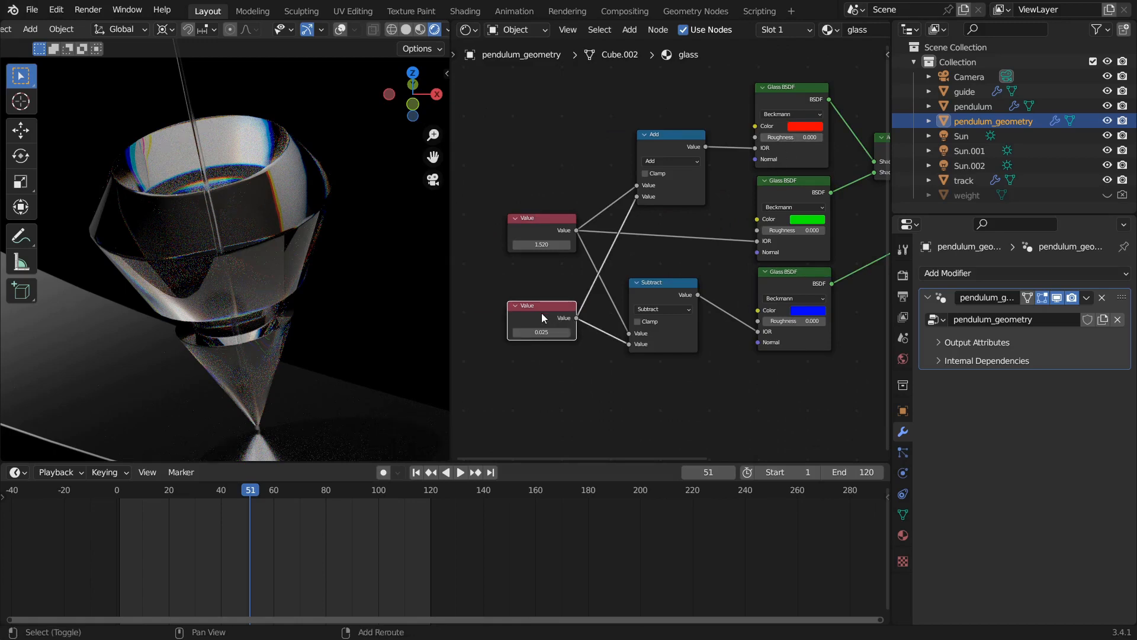
pyautogui.hotkey('shift', 'd')
pyautogui.click(580, 148)
pyautogui.moveTo(592, 147); pyautogui.dragTo(765, 139)
pyautogui.moveTo(687, 143); pyautogui.dragTo(755, 138)
pyautogui.moveTo(591, 146); pyautogui.dragTo(757, 229)
pyautogui.moveTo(592, 146); pyautogui.dragTo(759, 321)
# Step: Try values such as 0.1 and 0.15 for the glass material's shared roughness
pyautogui.click(551, 160)
pyautogui.write('0.1')
pyautogui.press('Return')
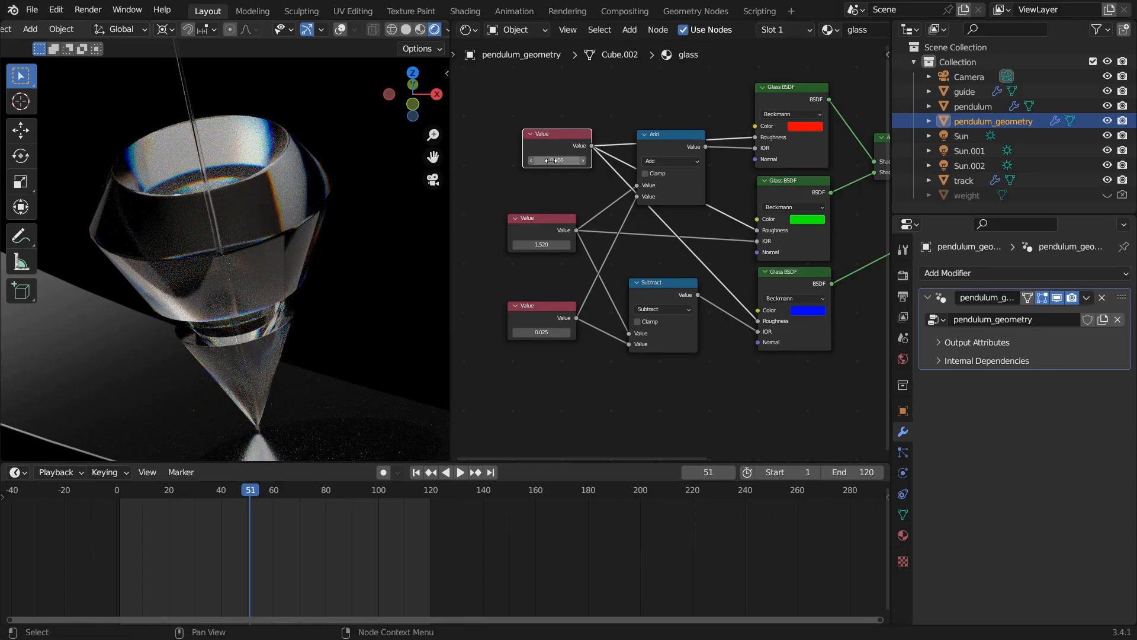
pyautogui.click(551, 160)
pyautogui.write('0')
pyautogui.press('Return')
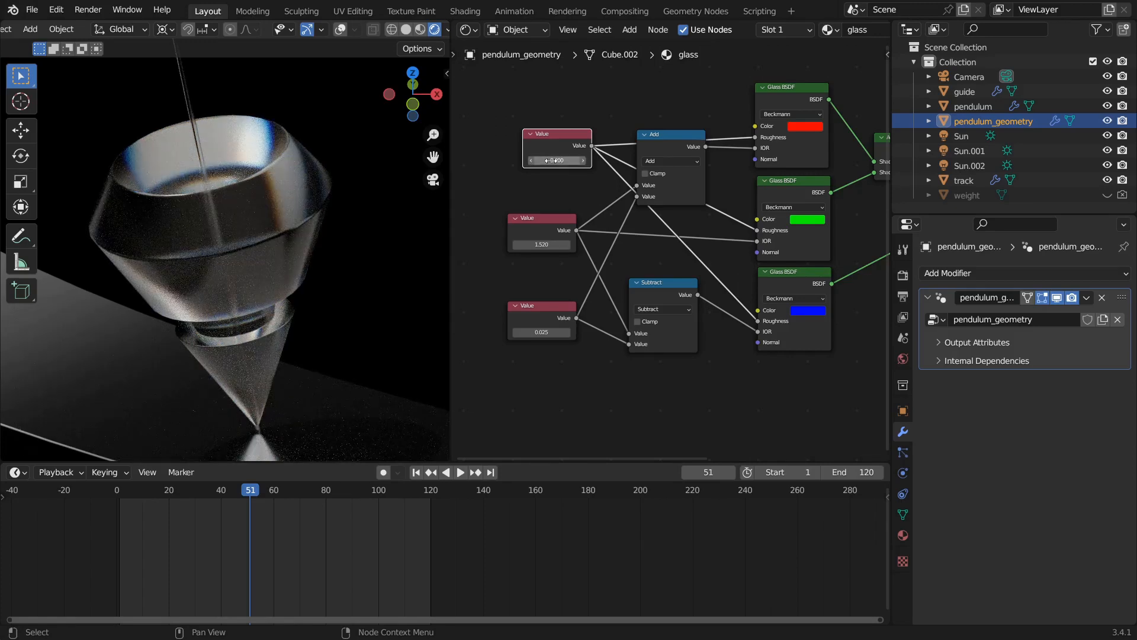
pyautogui.click(551, 160)
pyautogui.write('.15')
pyautogui.press('Return')
# Step: Set the glass material's shared roughness value to 0.125 and check the weight on the track
pyautogui.click(551, 160)
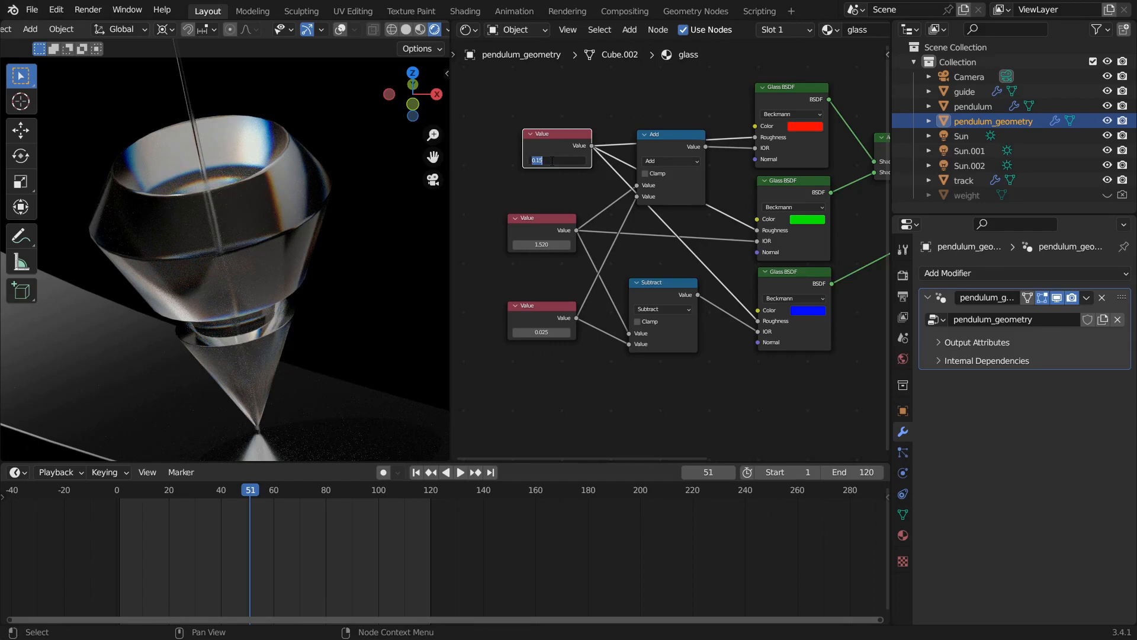
pyautogui.write('2')
pyautogui.press('Return')
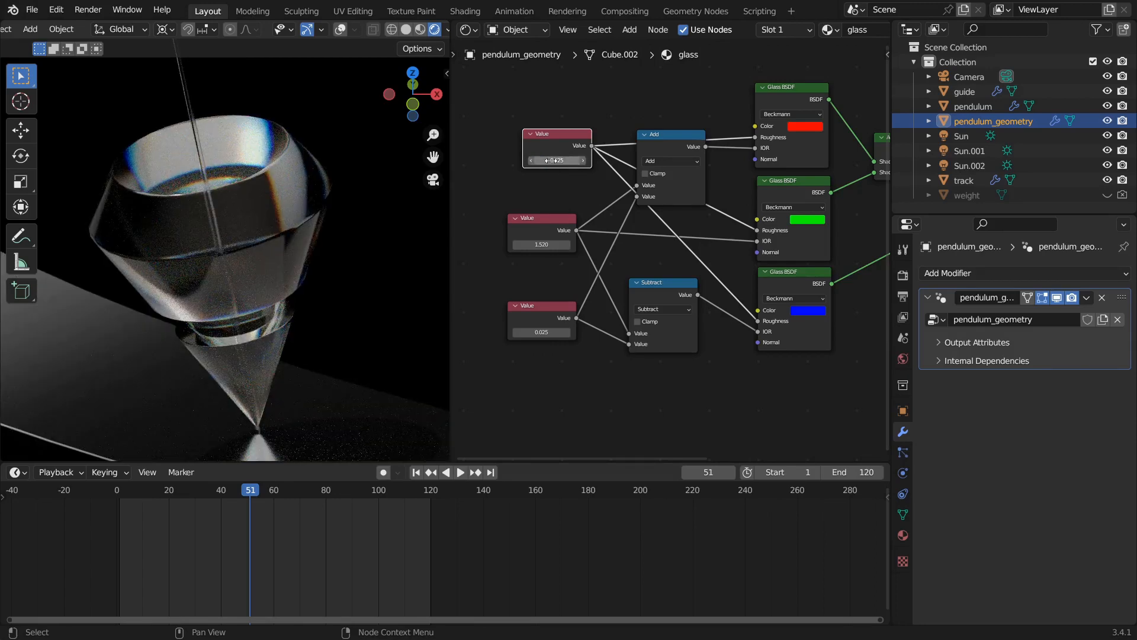
pyautogui.scroll(-5, 125, 251)
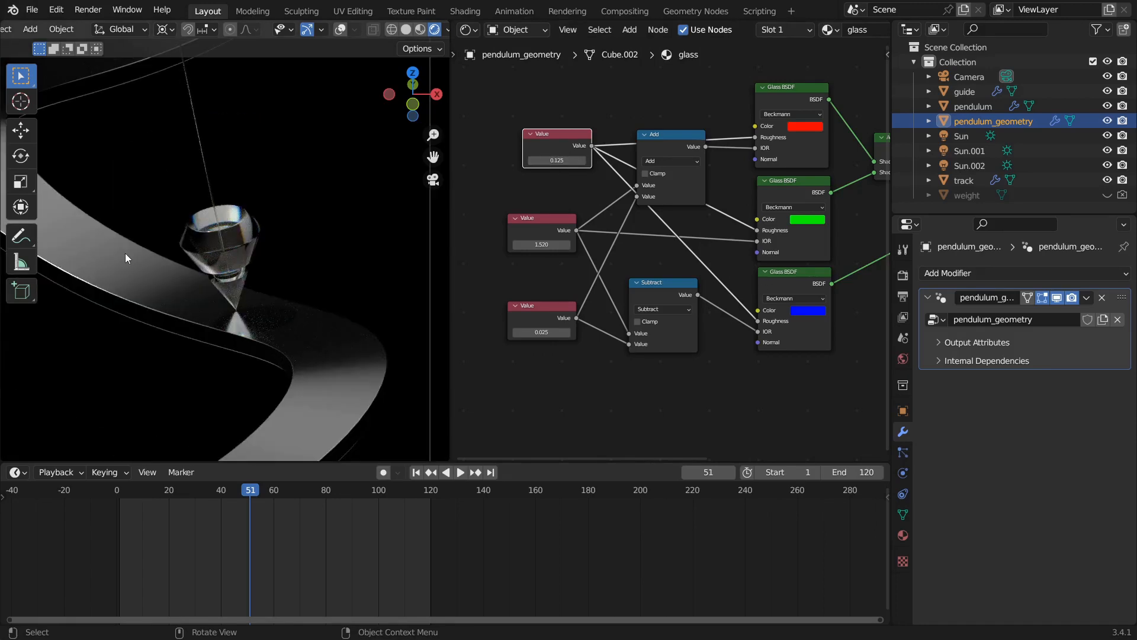
# Step: Widen the angle of the light named Sun to 27.8° and check the pendulum and track through the camera
pyautogui.press('KP_0')
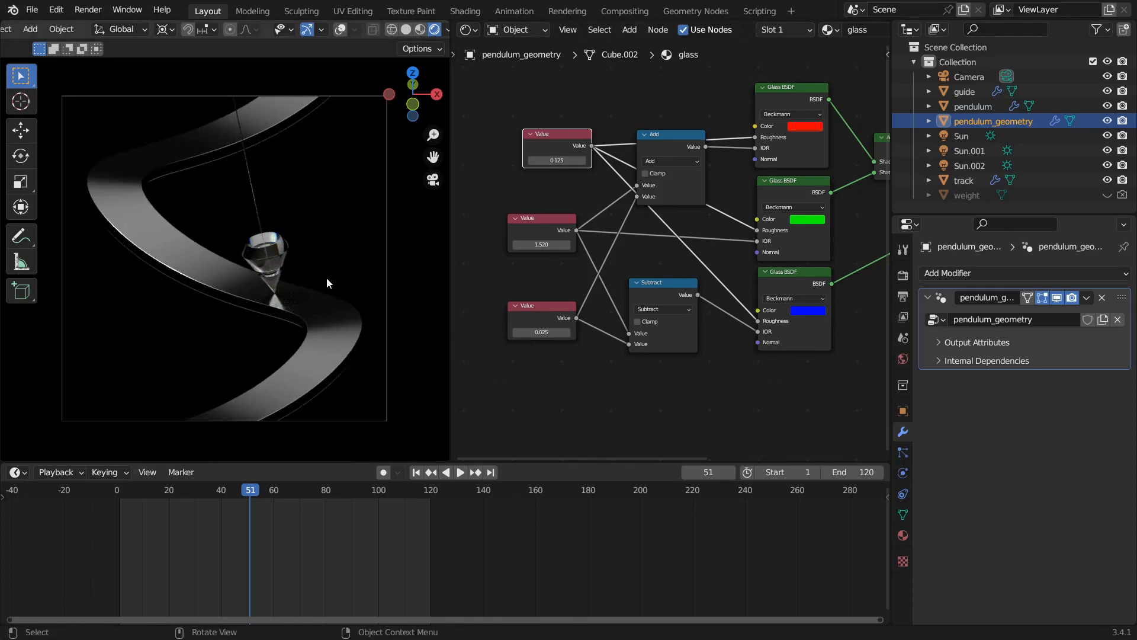
pyautogui.scroll(6, 343, 293)
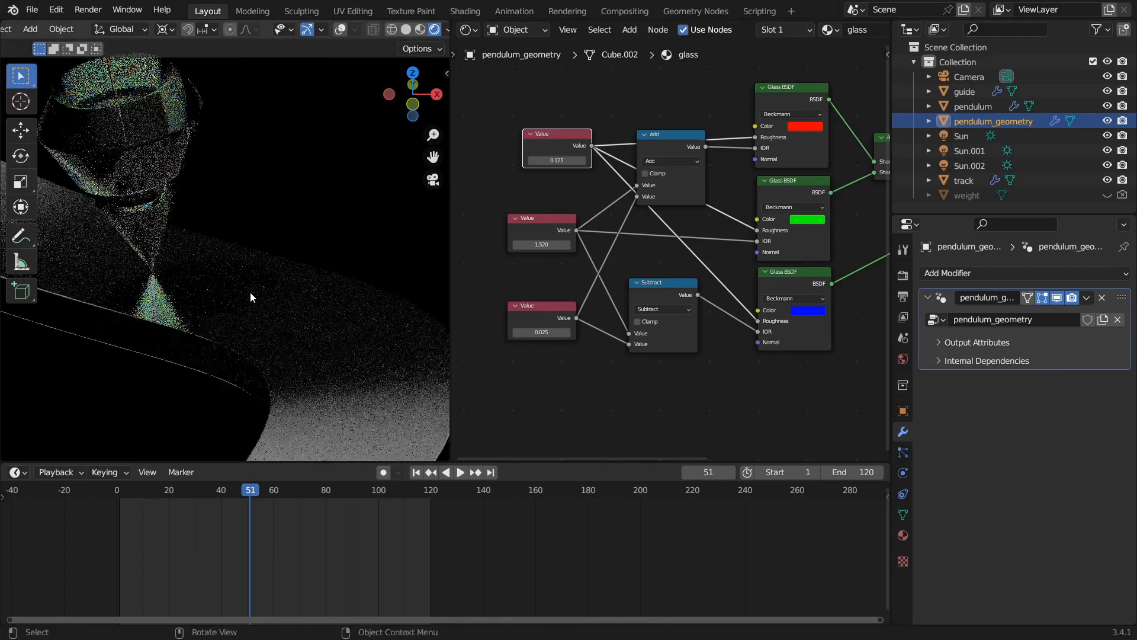
pyautogui.scroll(2, 219, 365)
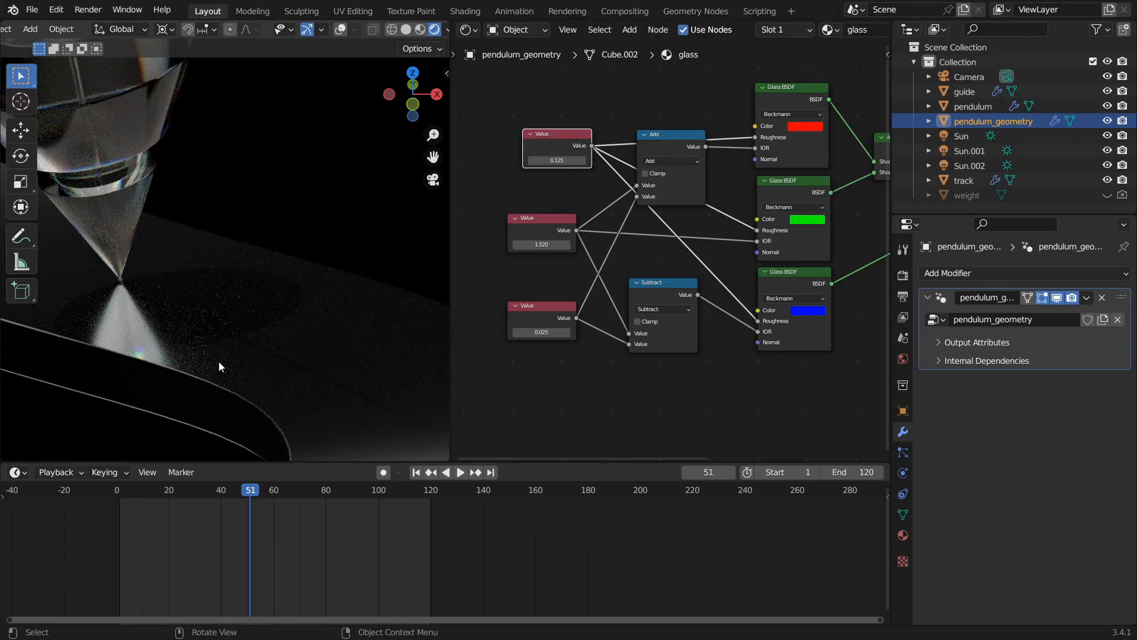
pyautogui.scroll(-2, 173, 333)
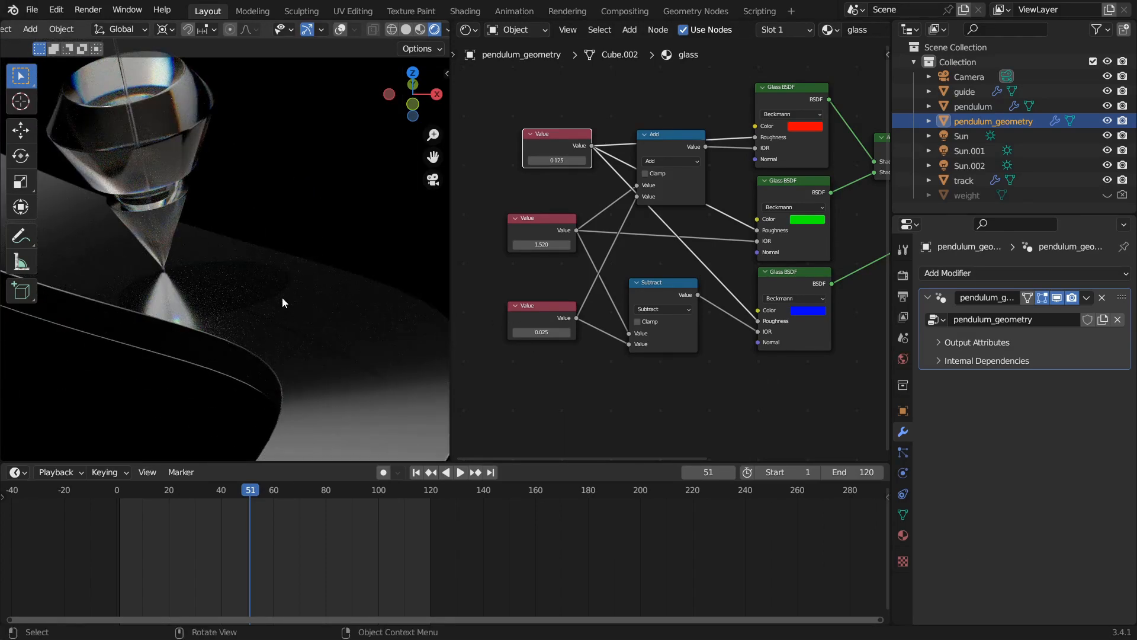
pyautogui.click(974, 139)
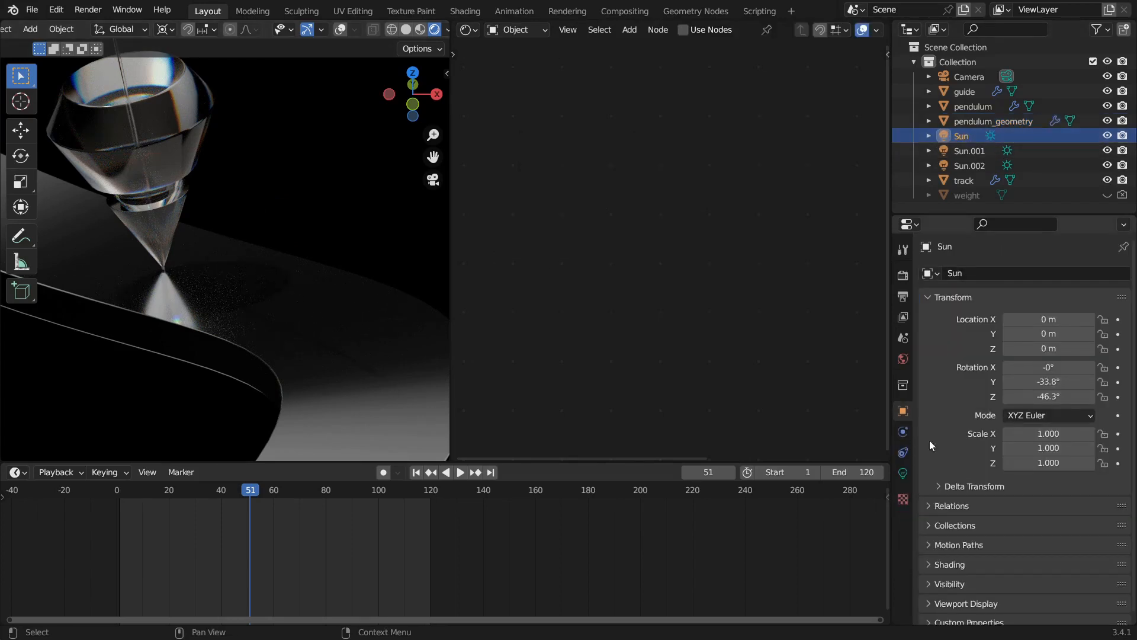
pyautogui.click(903, 472)
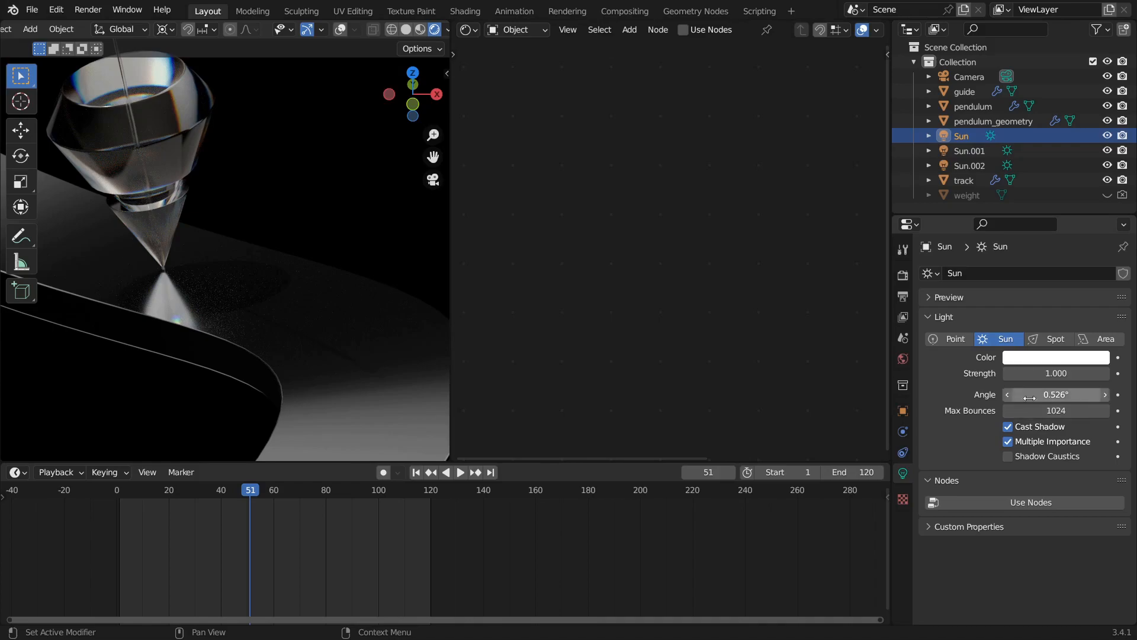
pyautogui.moveTo(1056, 395); pyautogui.dragTo(1111, 395)
pyautogui.scroll(-5, 119, 214)
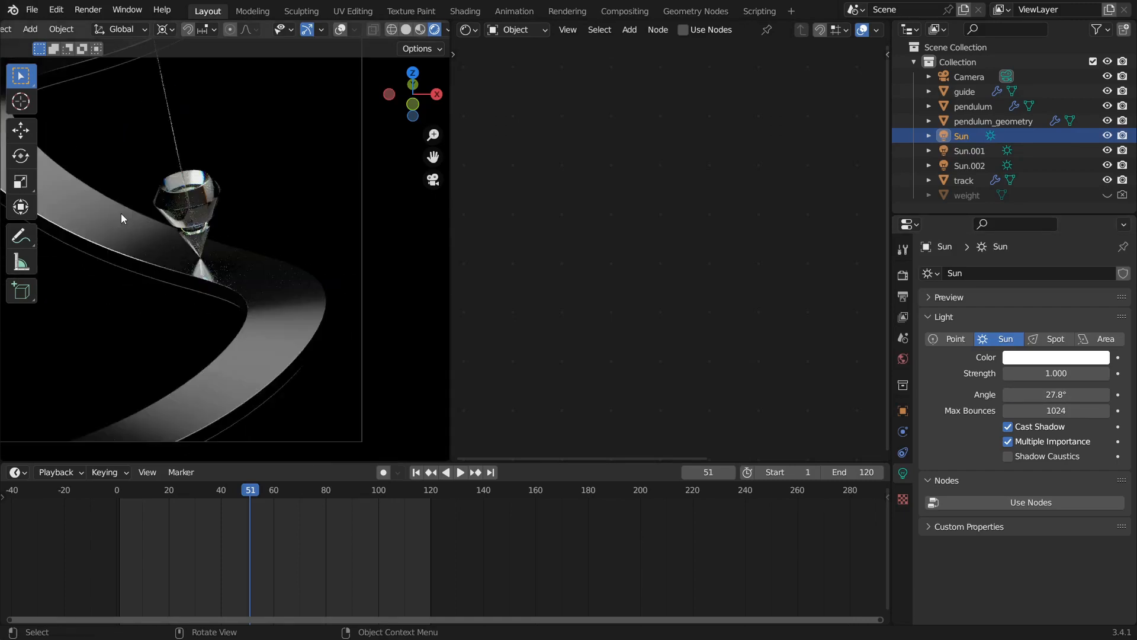
pyautogui.scroll(-3, 253, 297)
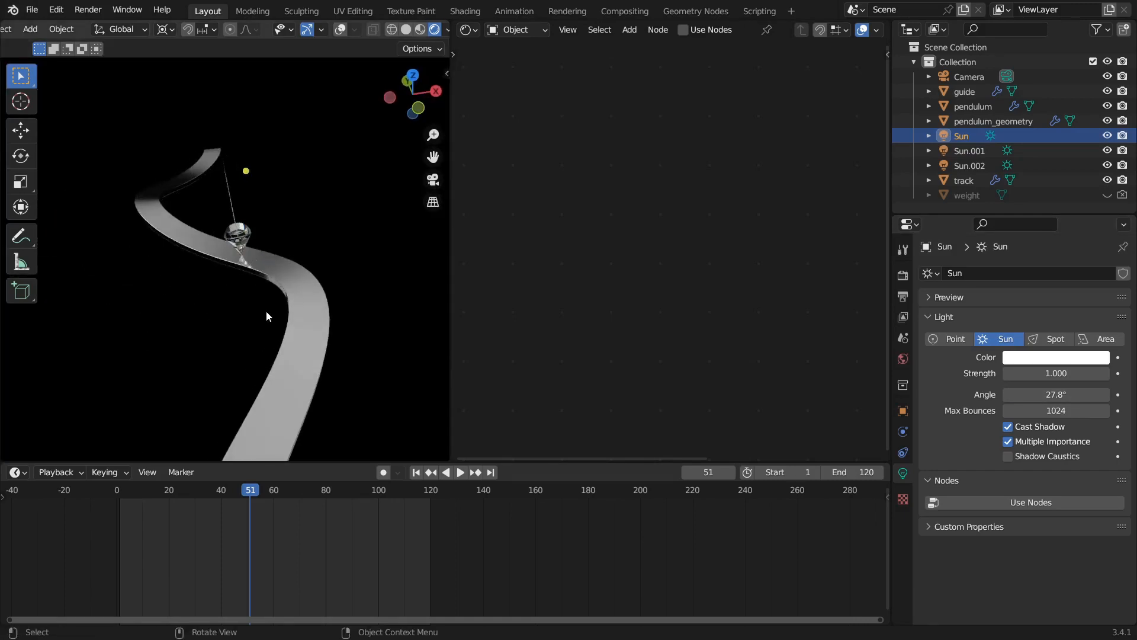
pyautogui.keyDown('shift'); pyautogui.moveTo(267, 315); pyautogui.dragTo(340, 332, button='middle'); pyautogui.keyUp('shift')
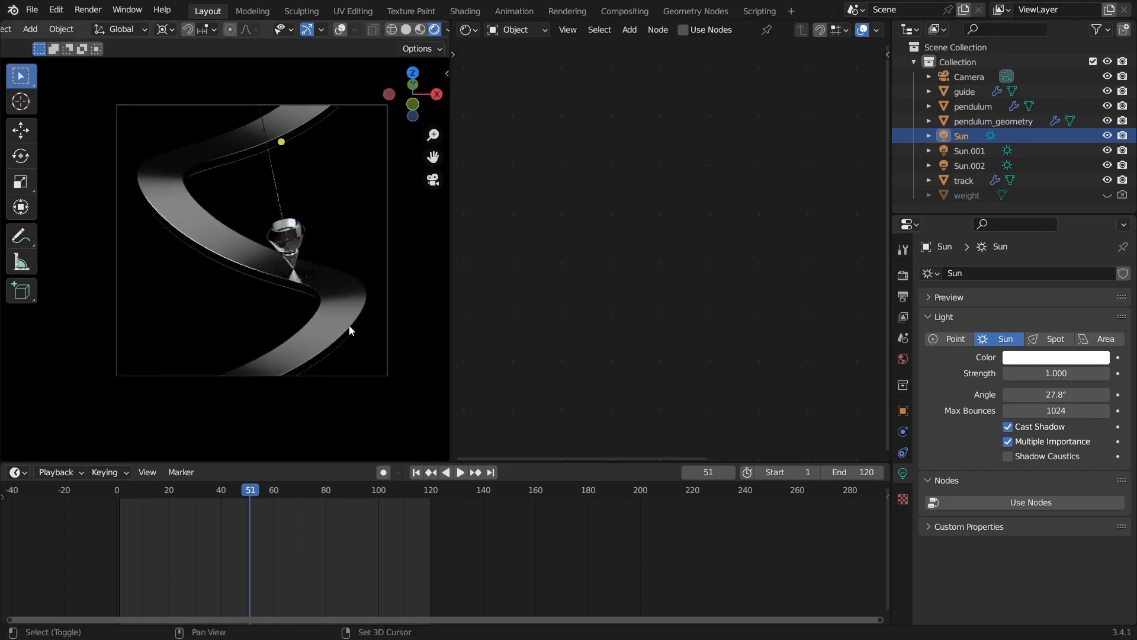
pyautogui.moveTo(343, 291)
pyautogui.keyDown('shift'); pyautogui.mouseDown(button='middle')
pyautogui.moveTo(317, 301)
pyautogui.moveTo(347, 307)
pyautogui.moveTo(347, 293)
pyautogui.moveTo(337, 306)
pyautogui.moveTo(352, 308)
pyautogui.moveTo(330, 308)
pyautogui.mouseUp(button='middle'); pyautogui.keyUp('shift')
pyautogui.scroll(1, 356, 307)
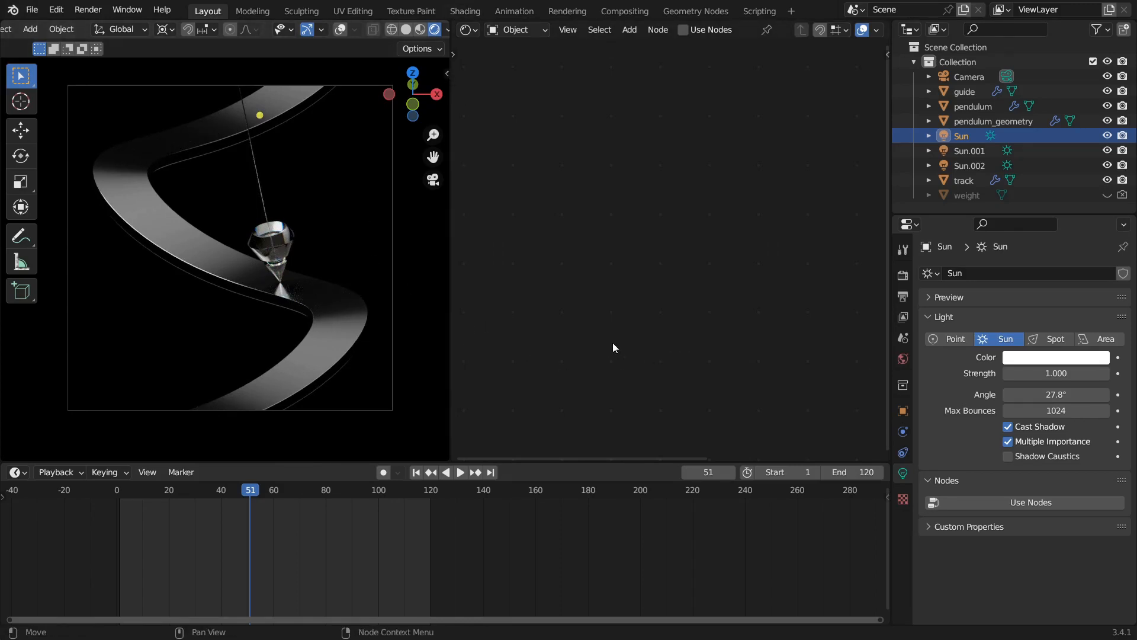
# Step: Set the scene's output frame rate to 30 fps
pyautogui.click(904, 296)
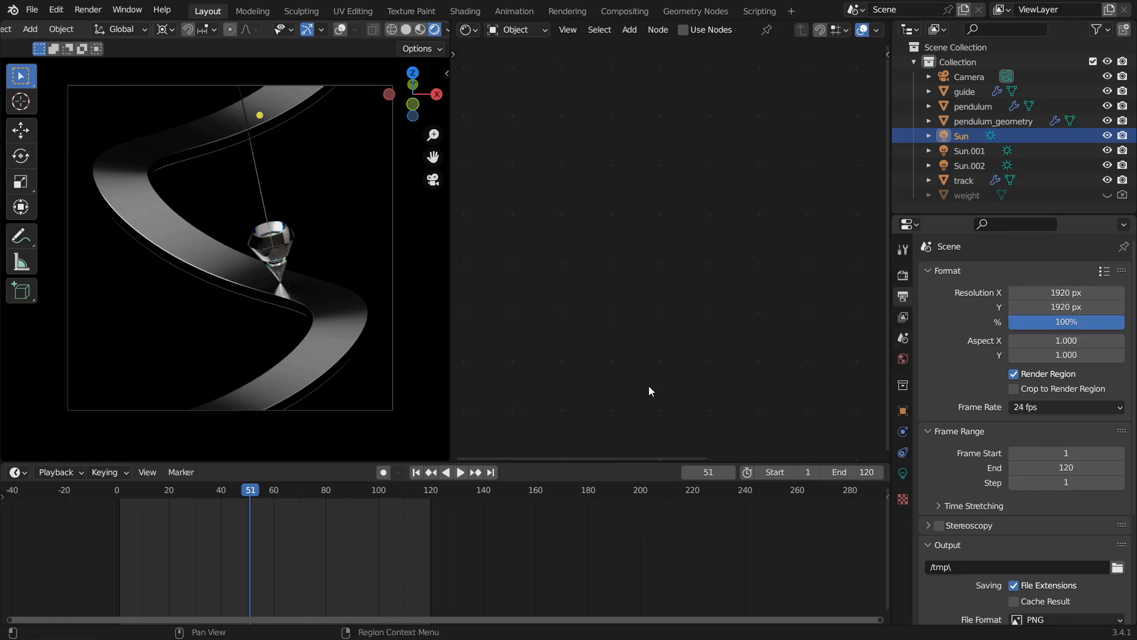
pyautogui.click(1029, 409)
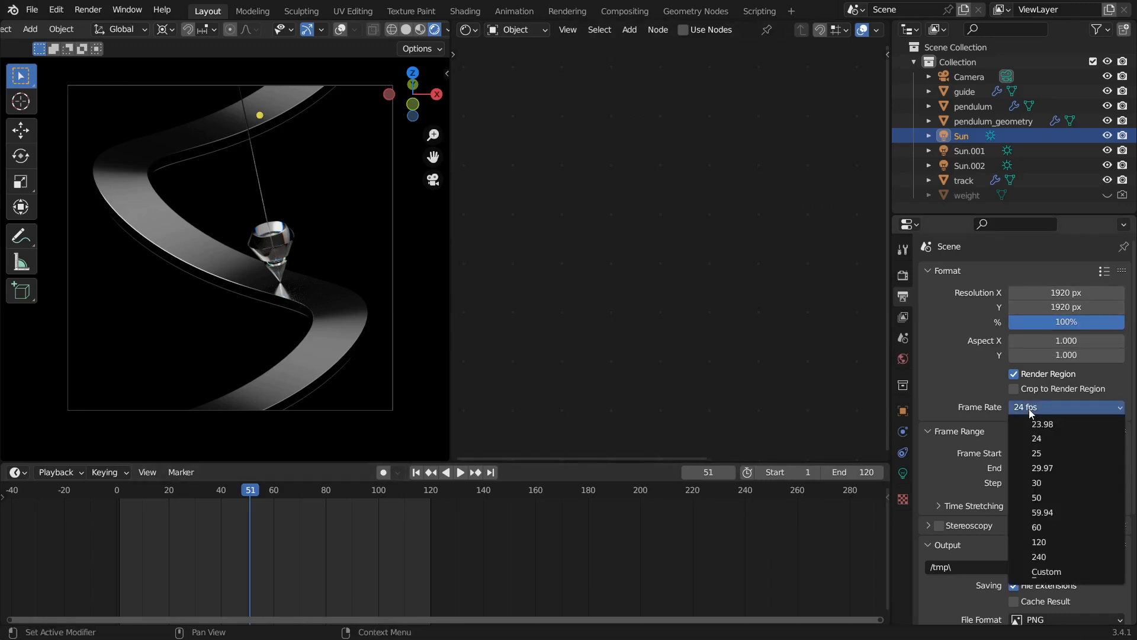
pyautogui.click(1033, 484)
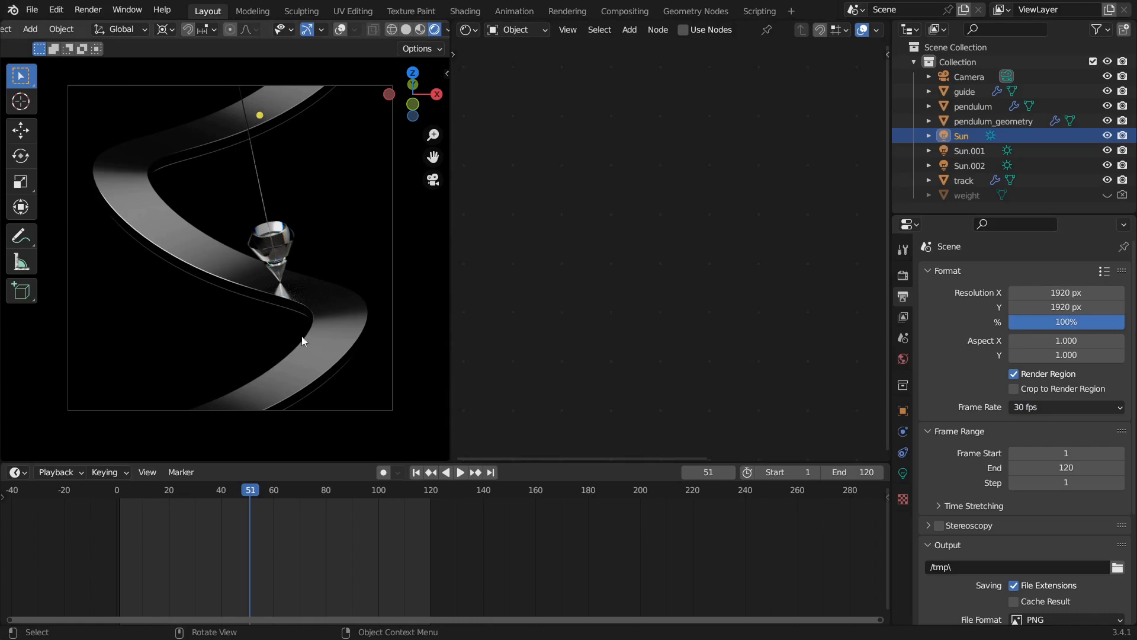
# Step: Show the scene in solid shading and play back the pendulum animation to judge its speed
pyautogui.press('z')
pyautogui.click(409, 328)
pyautogui.press('space')
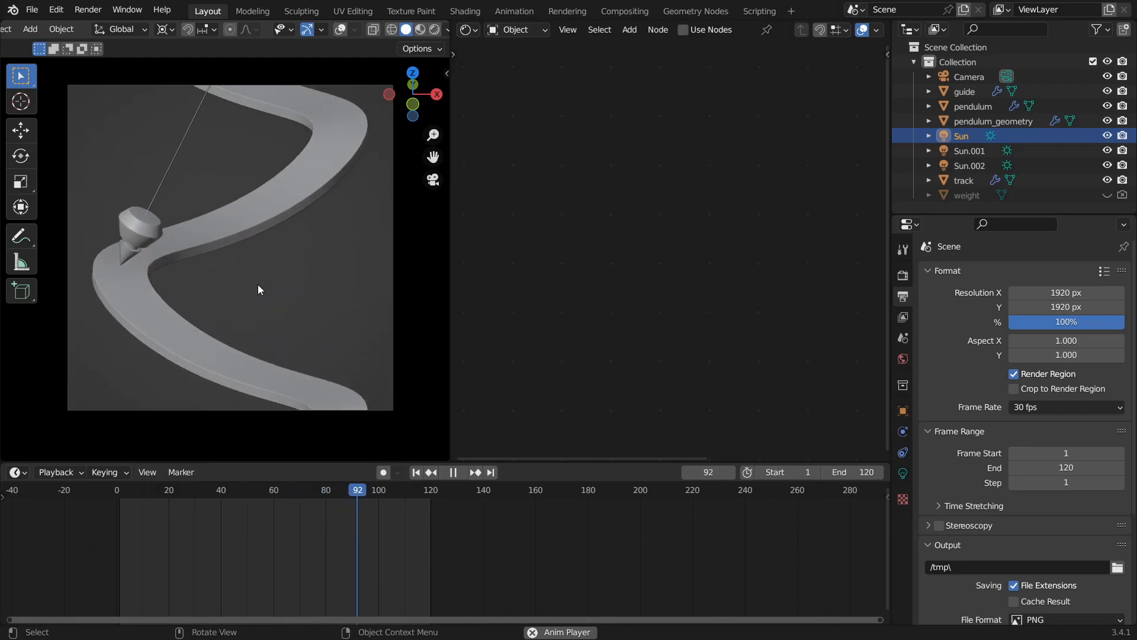
pyautogui.press('space')
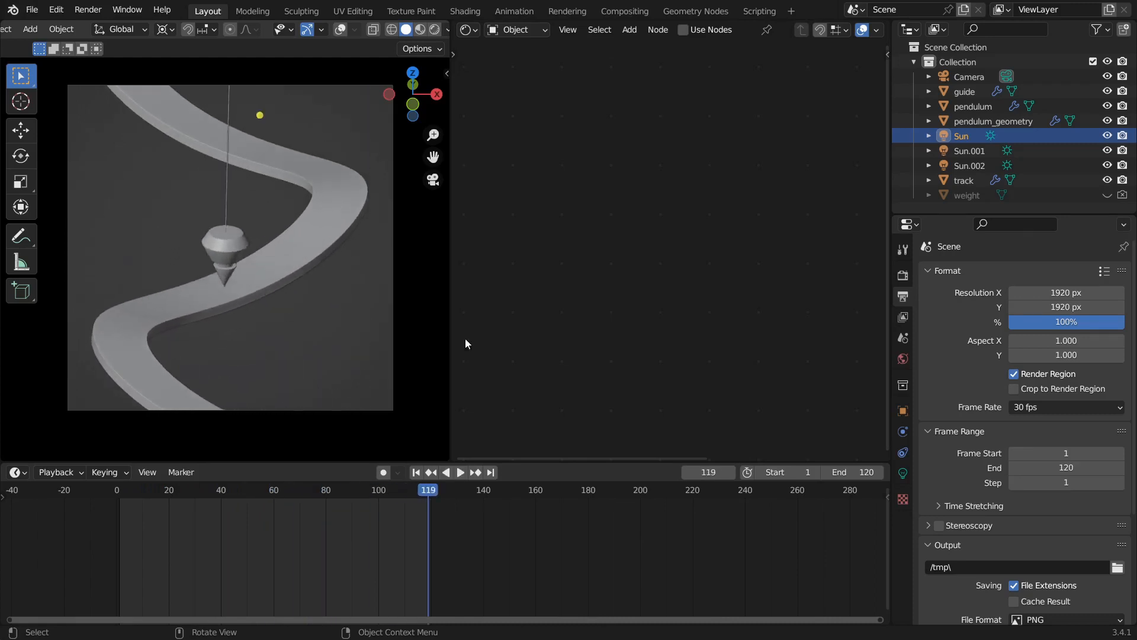
# Step: Choose Accurate as the prefilter for the final render's denoising
pyautogui.click(902, 276)
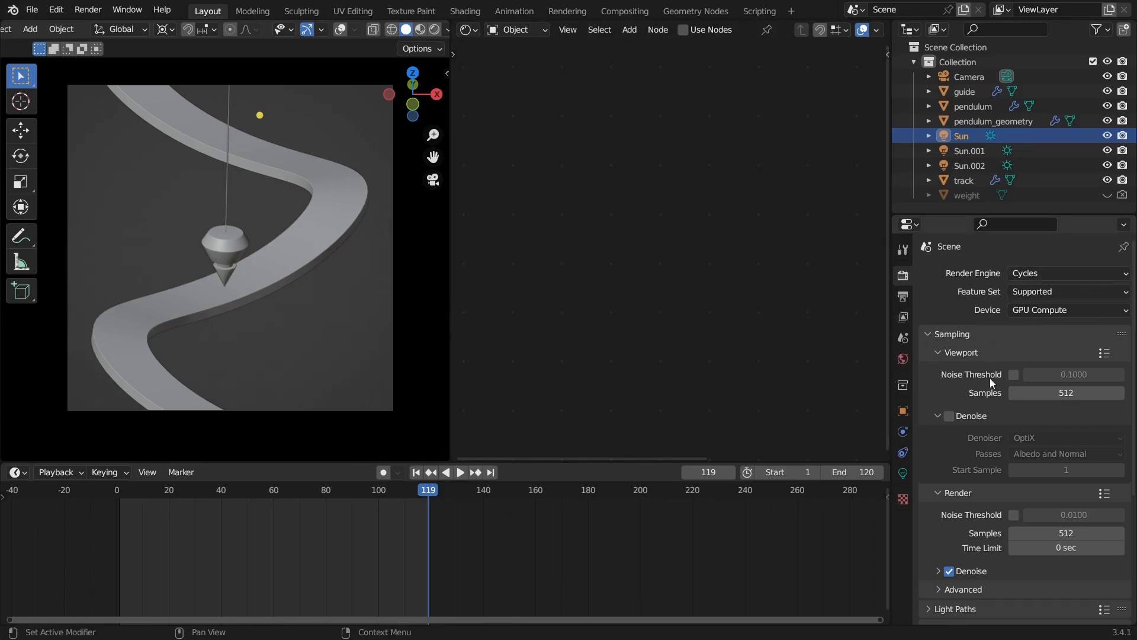
pyautogui.scroll(-2, 991, 382)
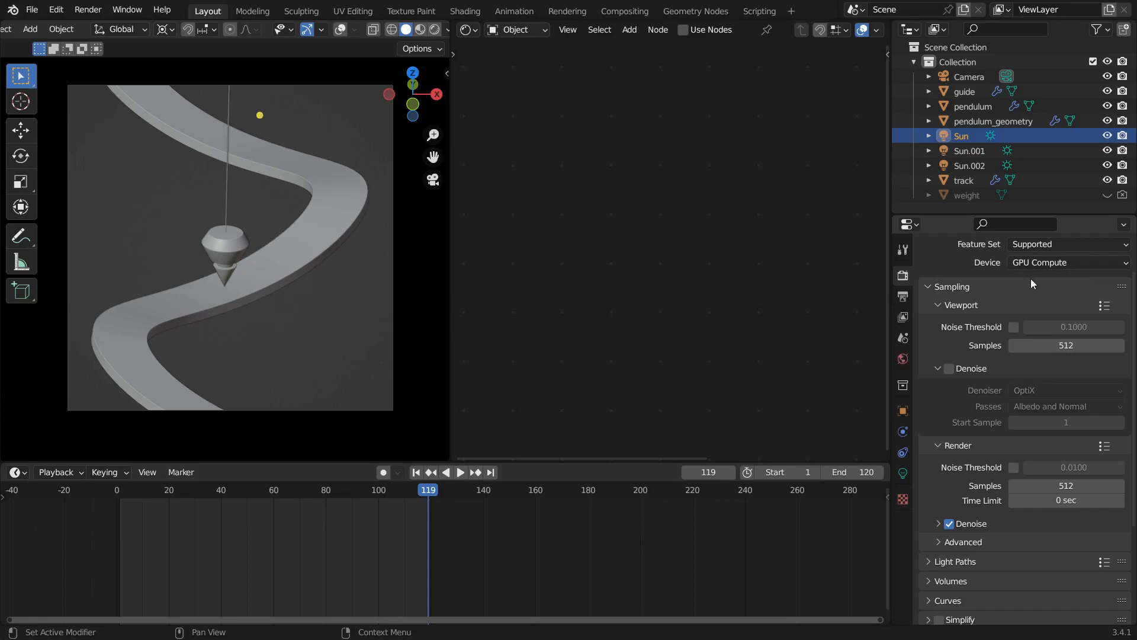
pyautogui.scroll(-2, 1048, 434)
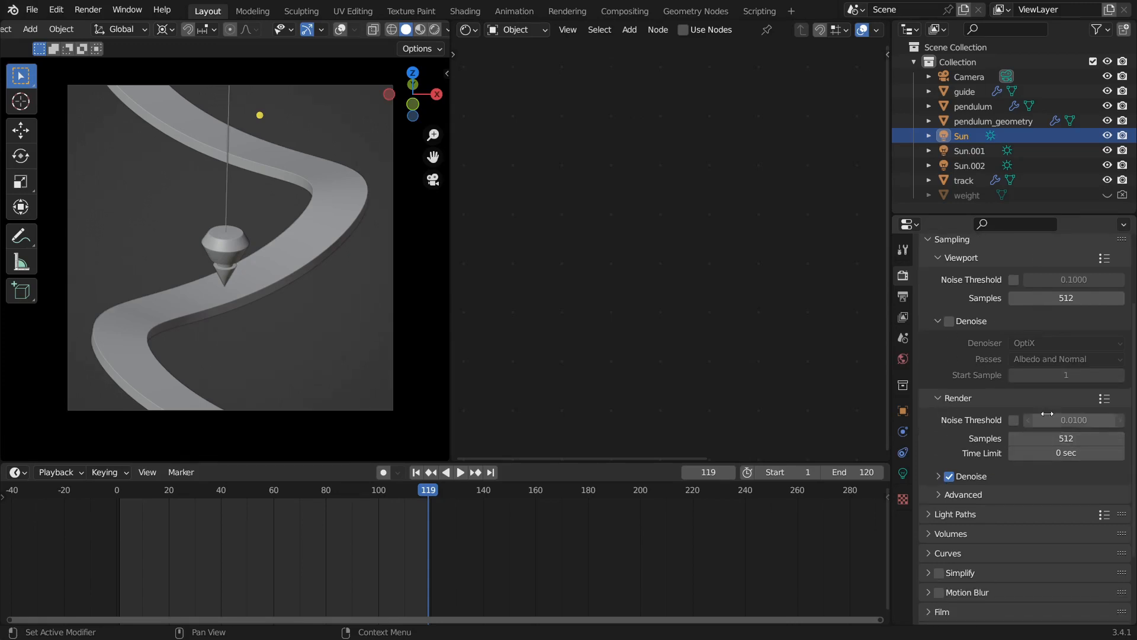
pyautogui.click(995, 477)
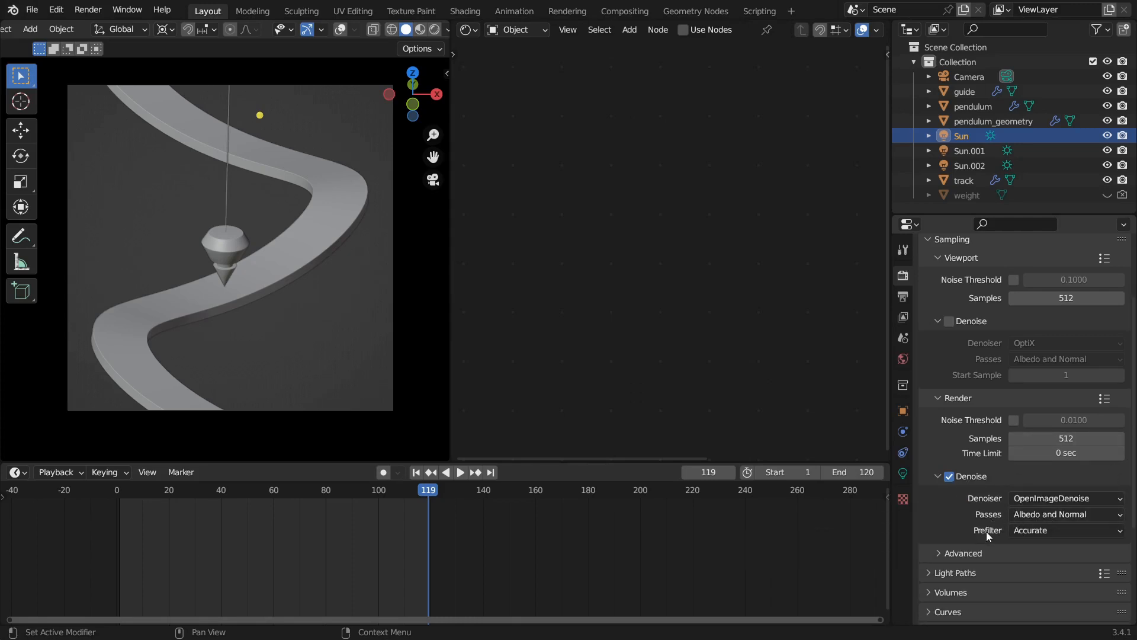
pyautogui.click(1041, 531)
pyautogui.click(1039, 579)
pyautogui.scroll(-2, 972, 462)
pyautogui.scroll(2, 969, 454)
# Step: Render a still image of frame 119, inspect the glass weight and track up close, and close the render
pyautogui.click(92, 12)
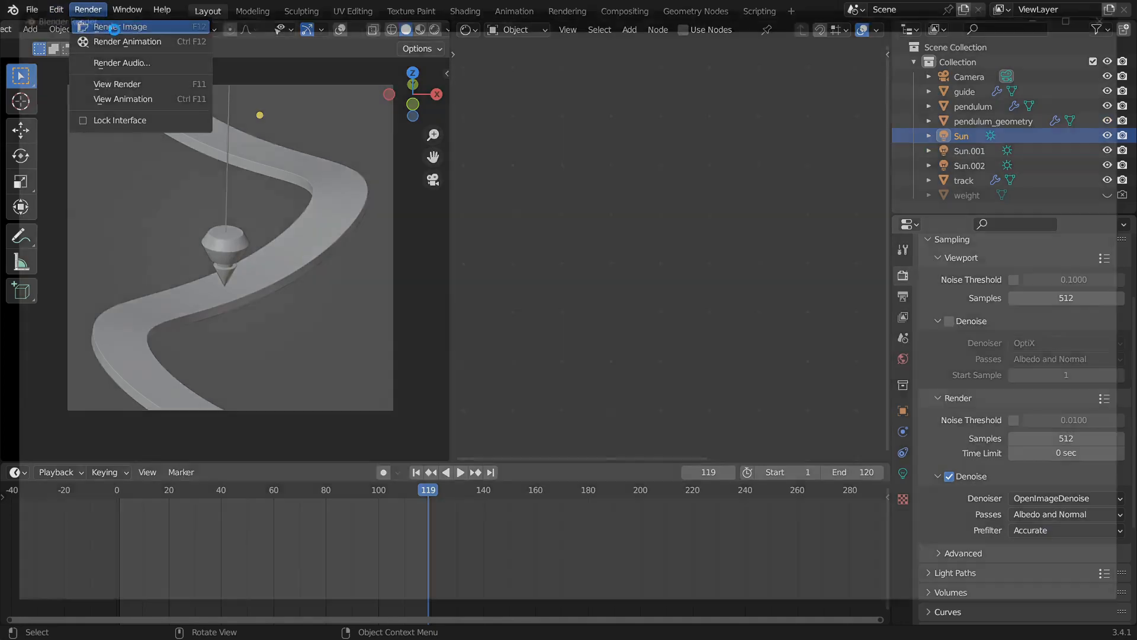
pyautogui.click(116, 33)
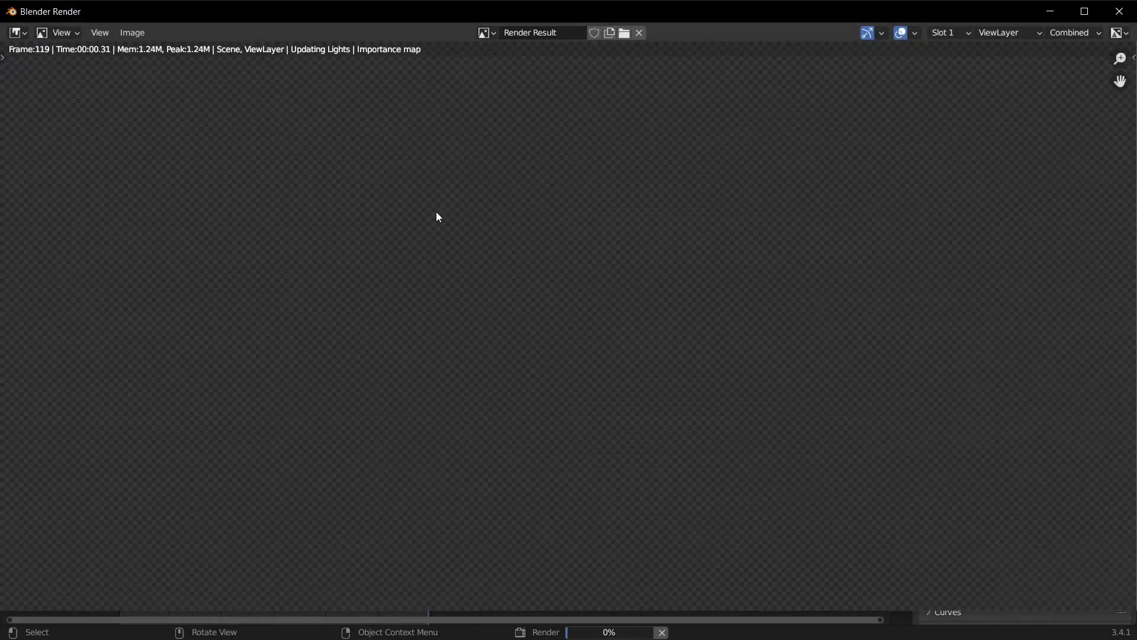
pyautogui.scroll(-2, 597, 261)
pyautogui.scroll(1, 597, 262)
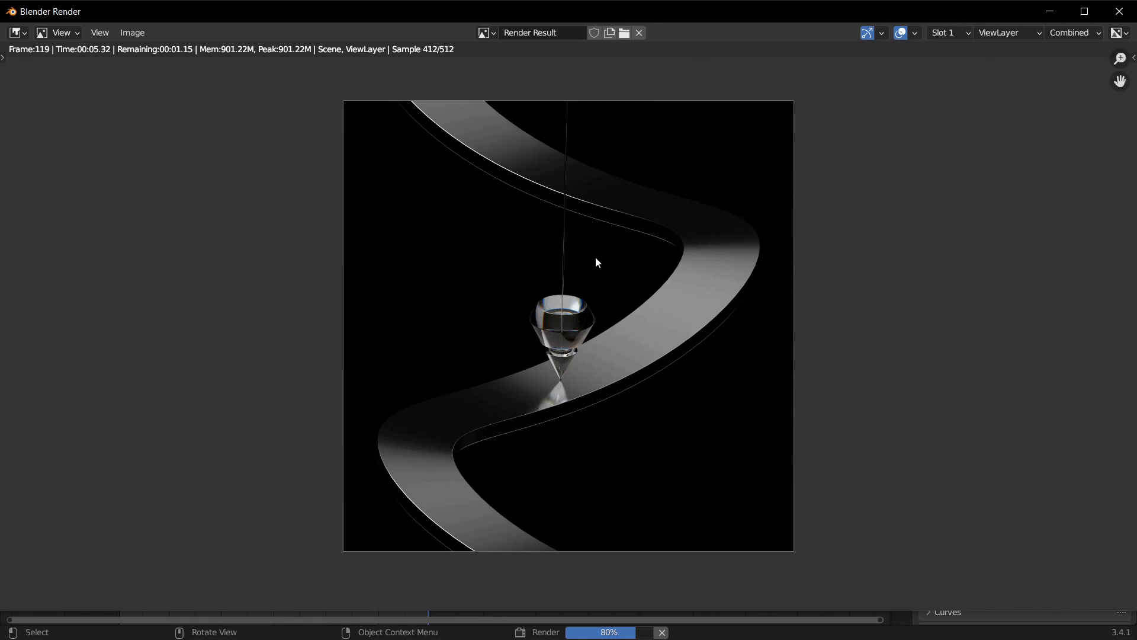
pyautogui.scroll(2, 598, 370)
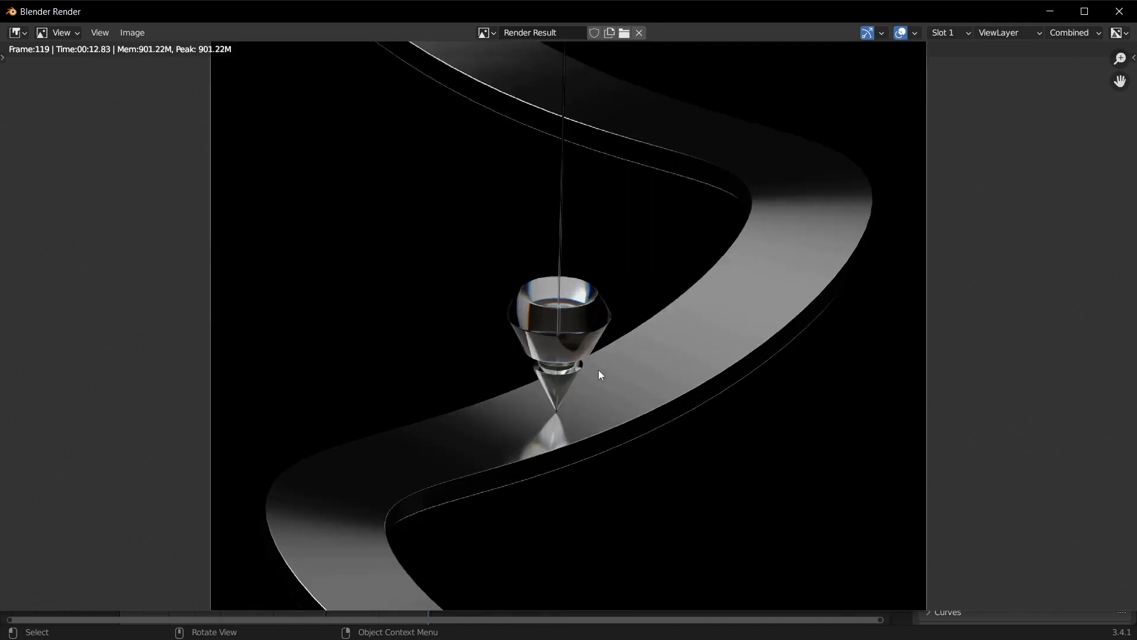
pyautogui.scroll(6, 567, 339)
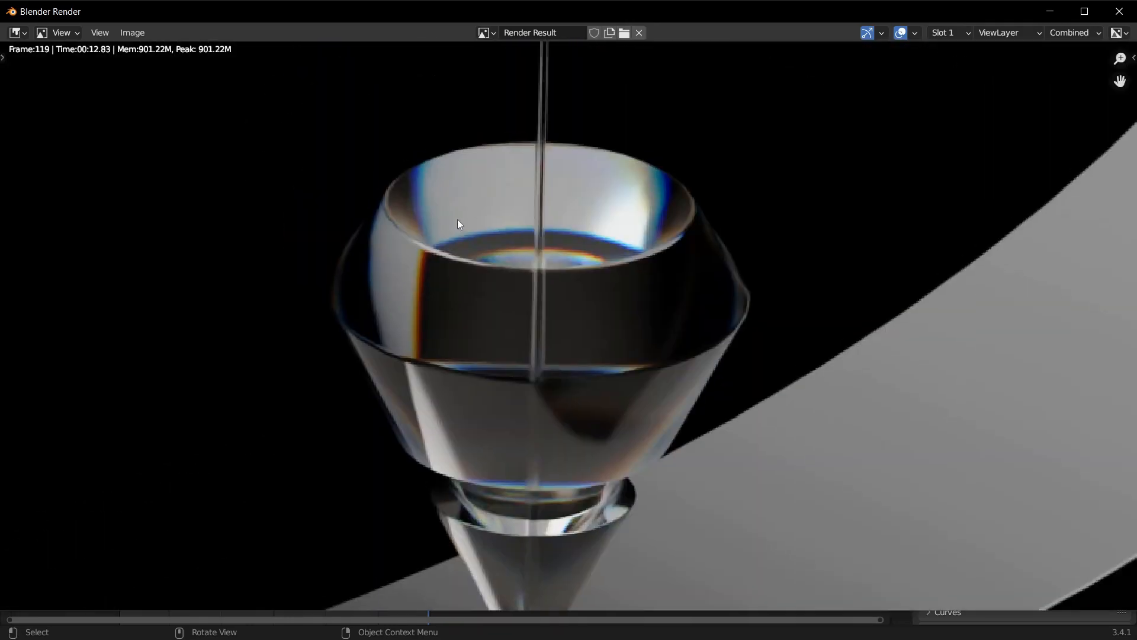
pyautogui.scroll(-6, 480, 296)
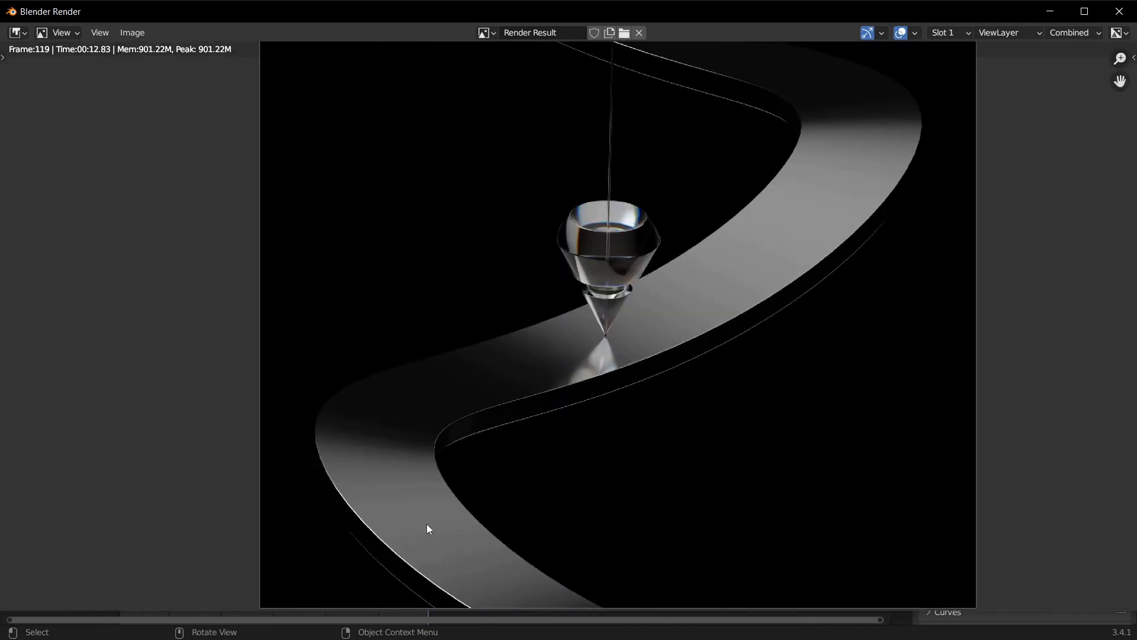
pyautogui.scroll(-2, 495, 382)
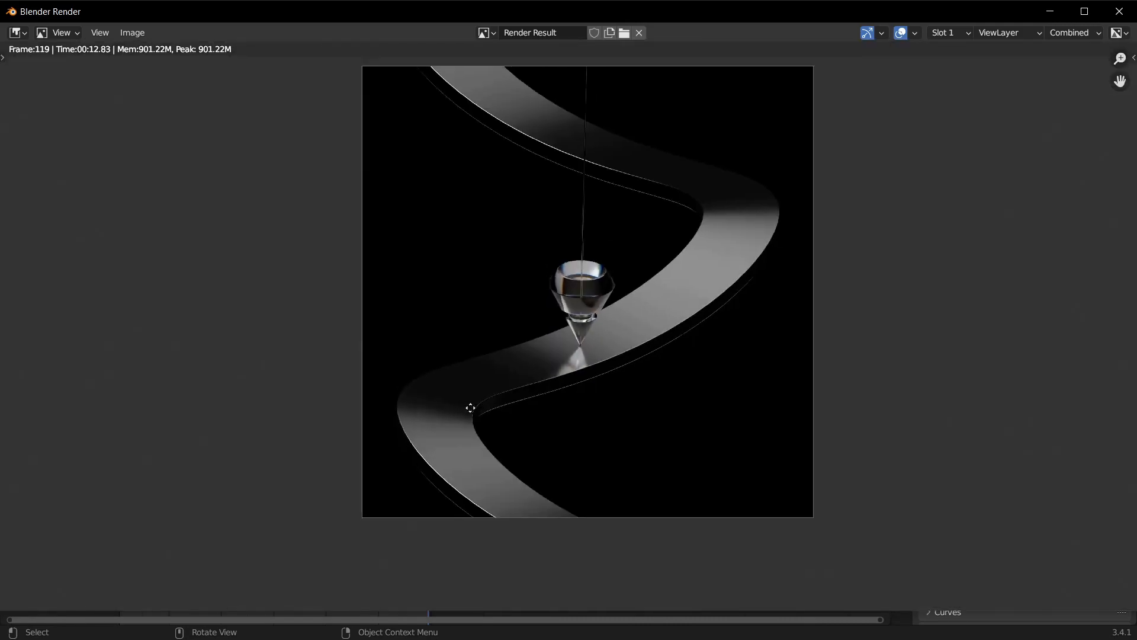
pyautogui.scroll(2, 487, 394)
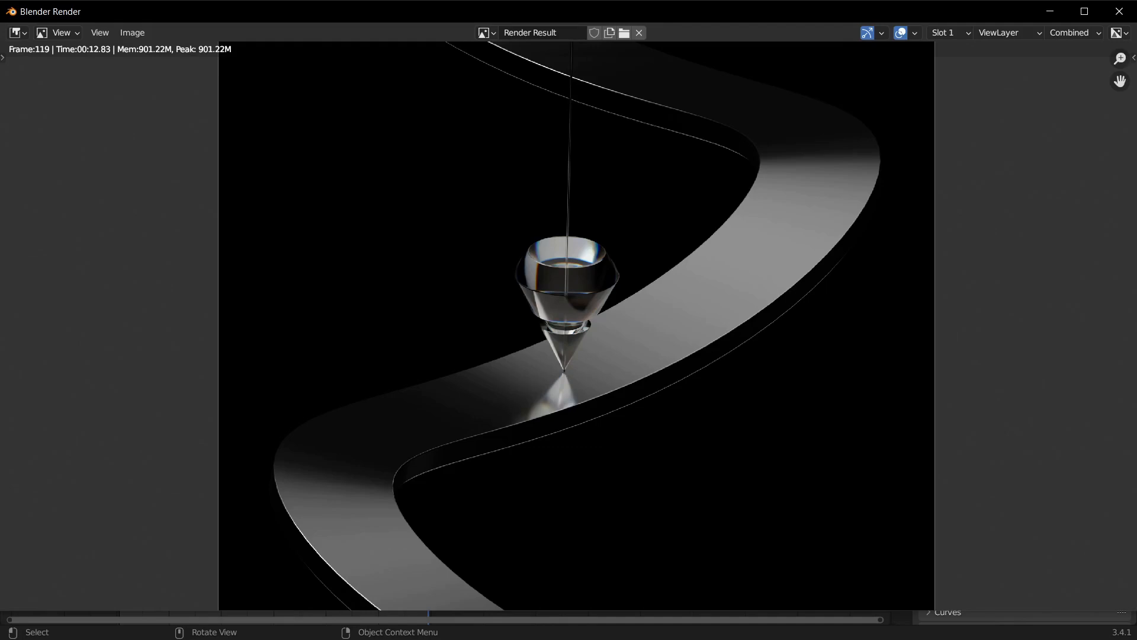
pyautogui.click(1119, 11)
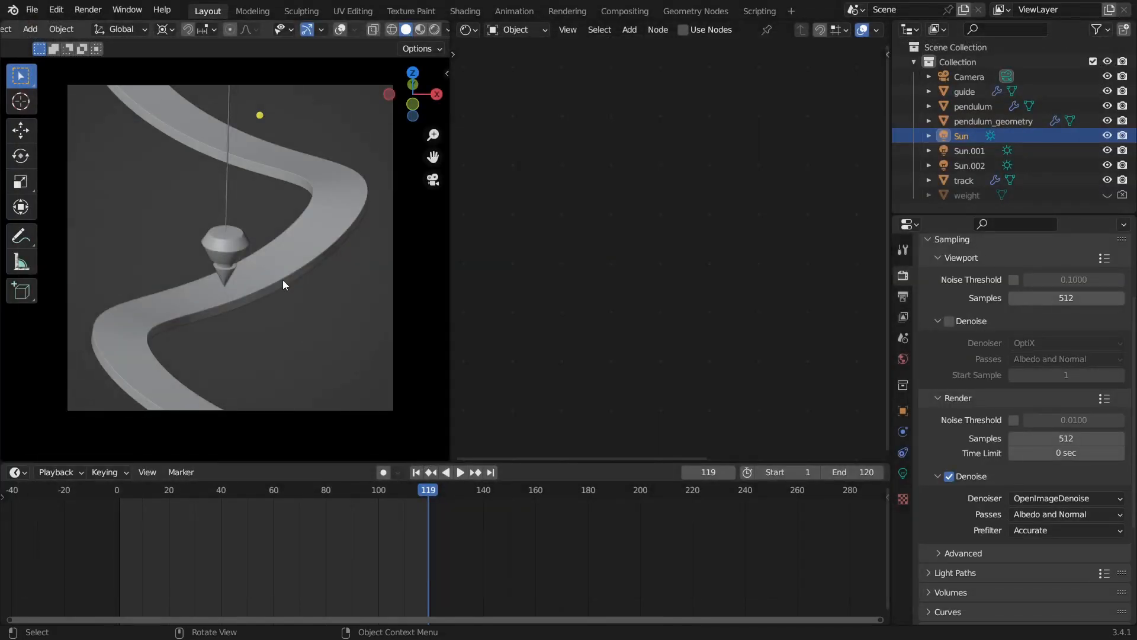
# Step: Select the track and display the scene as wireframe to examine the mesh around its curve
pyautogui.click(283, 281)
pyautogui.press('z')
pyautogui.scroll(4, 219, 319)
pyautogui.moveTo(283, 304)
pyautogui.keyDown('shift'); pyautogui.mouseDown(button='middle')
pyautogui.moveTo(220, 319)
pyautogui.moveTo(299, 314)
pyautogui.mouseUp(button='middle'); pyautogui.keyUp('shift')
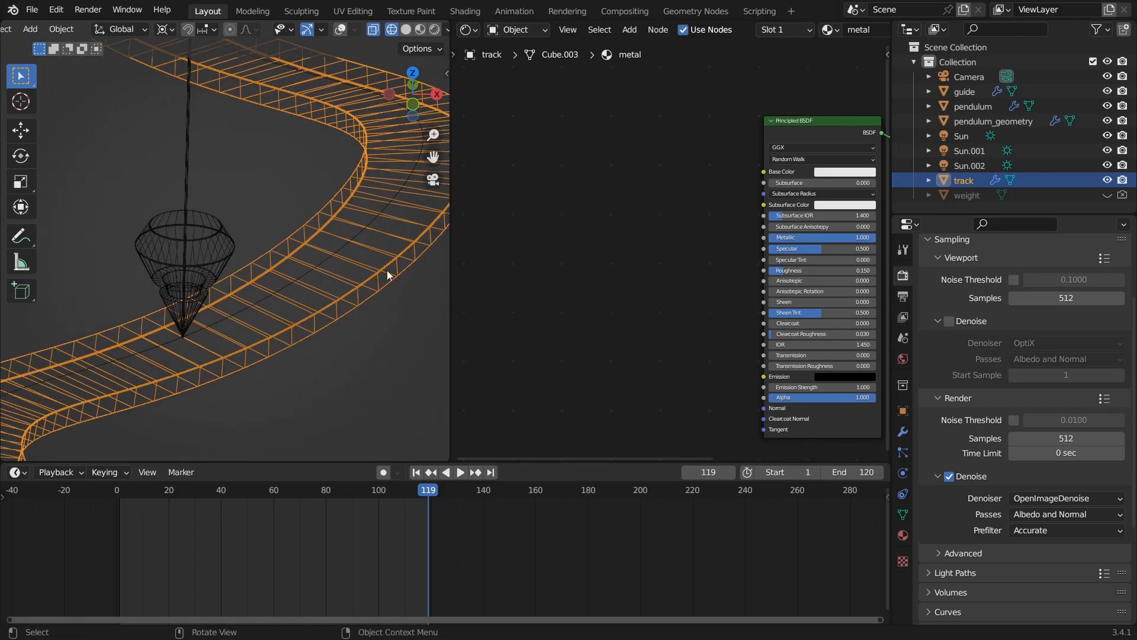
pyautogui.keyDown('shift'); pyautogui.moveTo(372, 243); pyautogui.dragTo(355, 300, button='middle'); pyautogui.keyUp('shift')
pyautogui.scroll(-1, 356, 301)
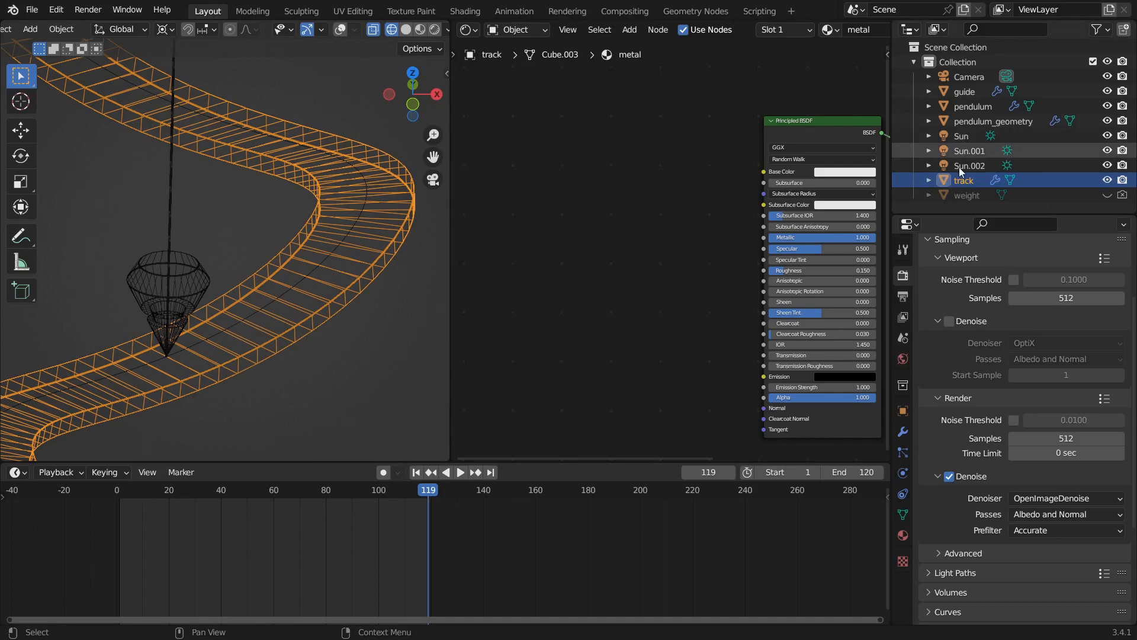
# Step: Open the track's geometry node tree in a Geometry Node Editor in place of the shader nodes
pyautogui.click(469, 29)
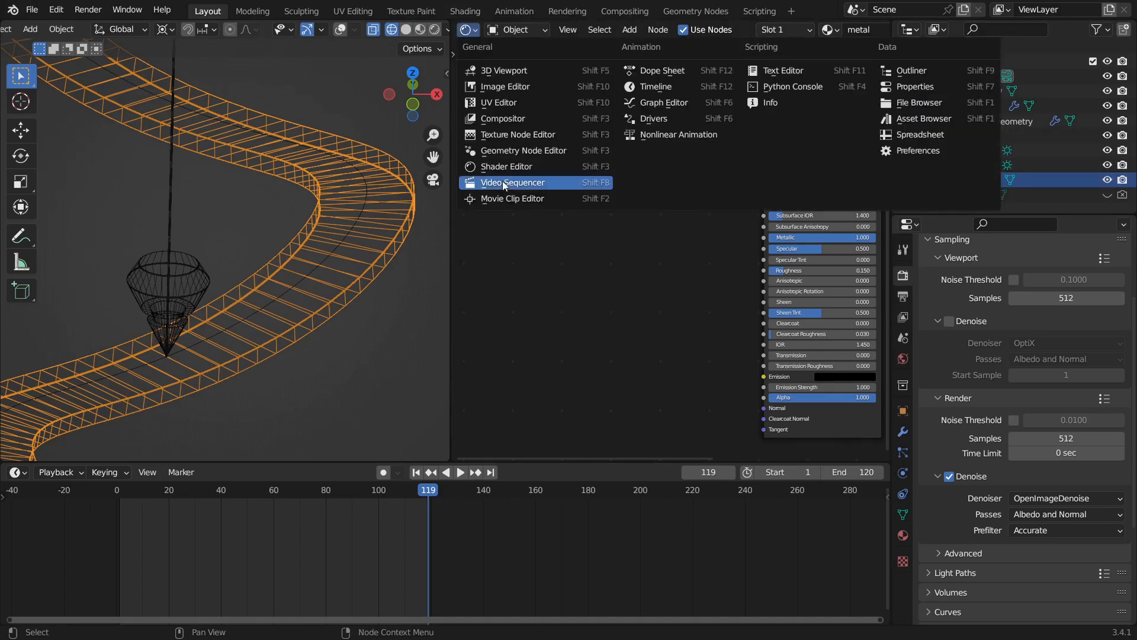
pyautogui.click(507, 151)
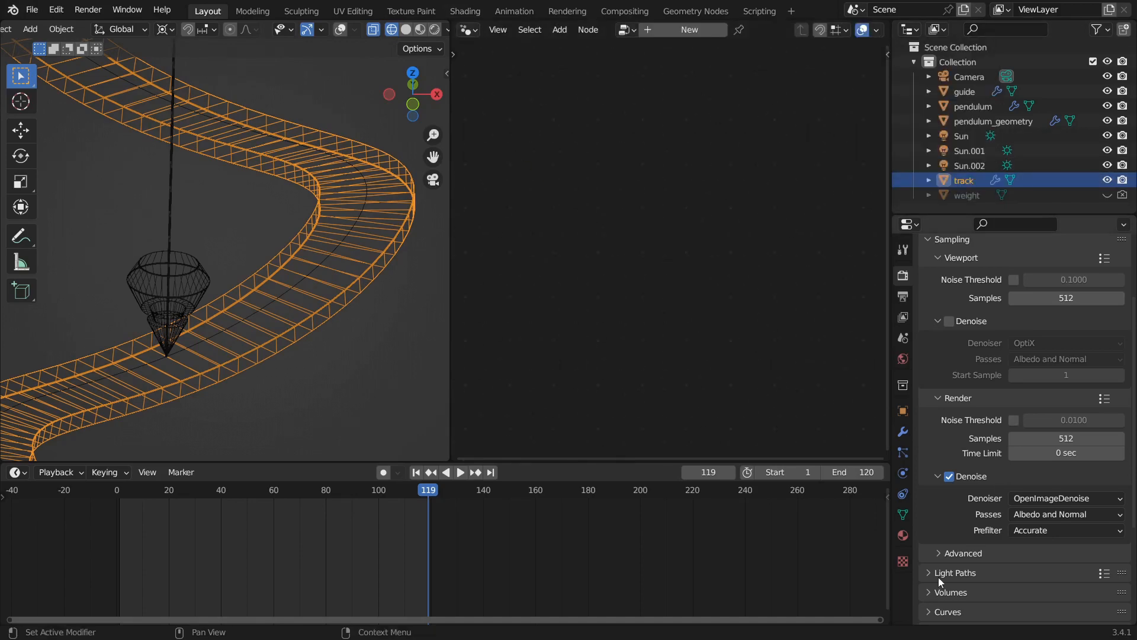
pyautogui.click(903, 432)
pyautogui.scroll(3, 1084, 287)
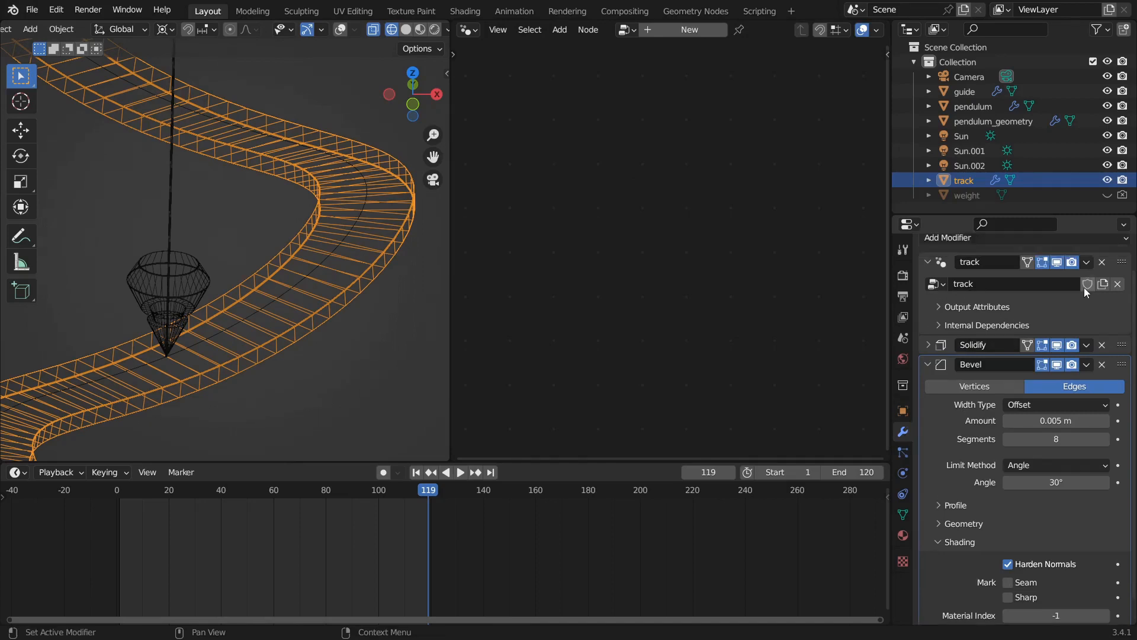
pyautogui.click(1125, 300)
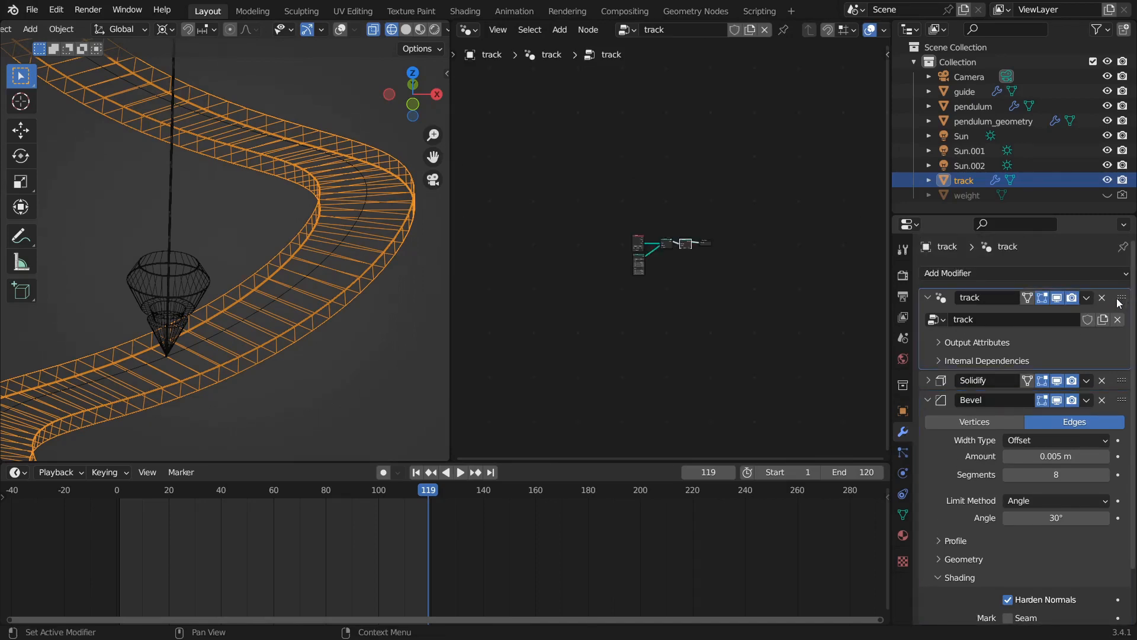
pyautogui.scroll(6, 675, 250)
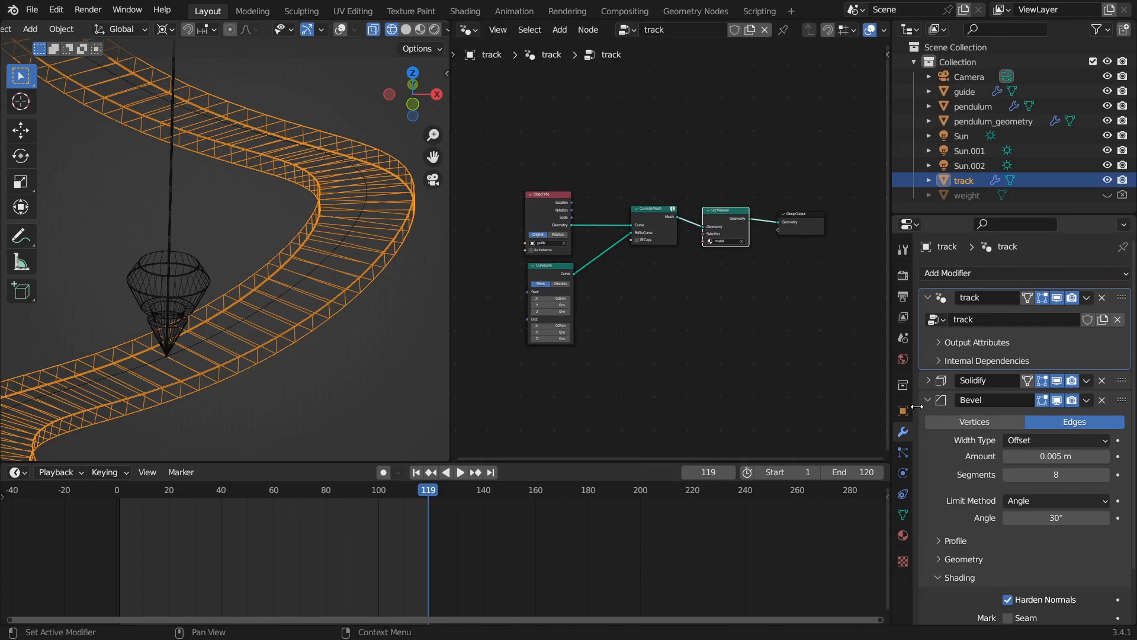
# Step: Insert a Resample Curve node between the Curve Line and the Profile Curve input of Curve to Mesh
pyautogui.scroll(2, 641, 286)
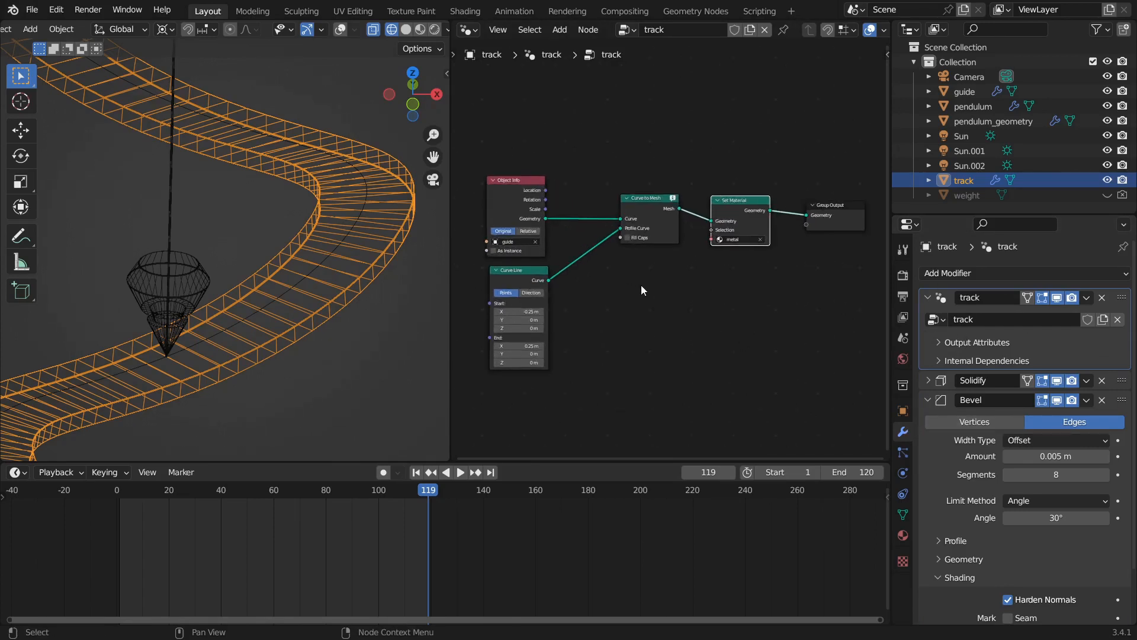
pyautogui.scroll(3, 674, 257)
pyautogui.moveTo(572, 230); pyautogui.dragTo(552, 256)
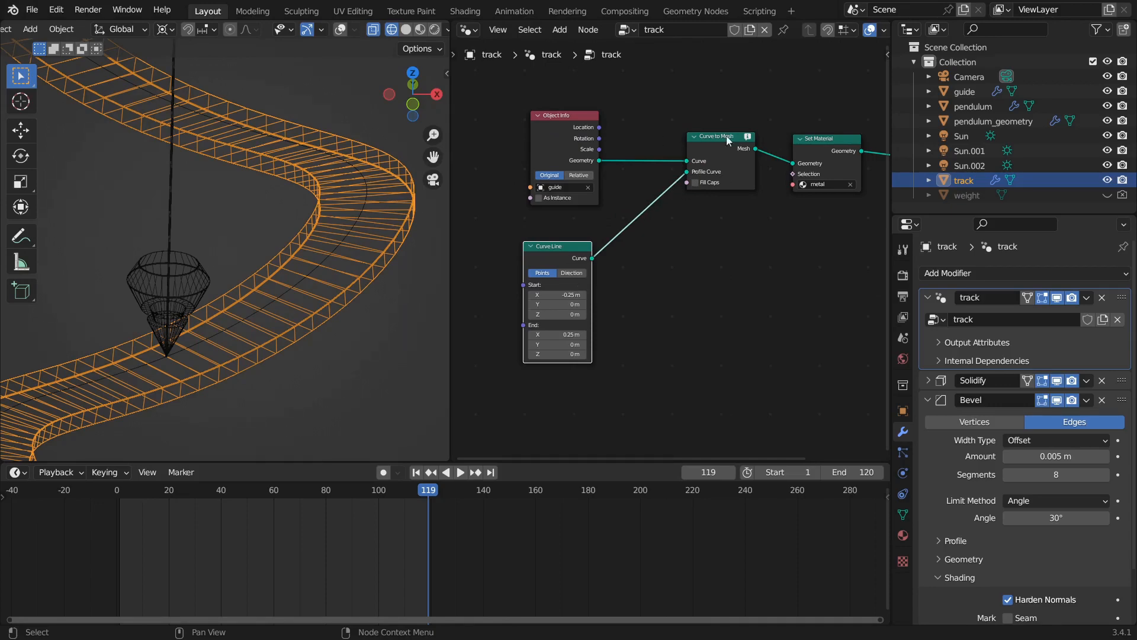
pyautogui.hotkey('shift', 'a')
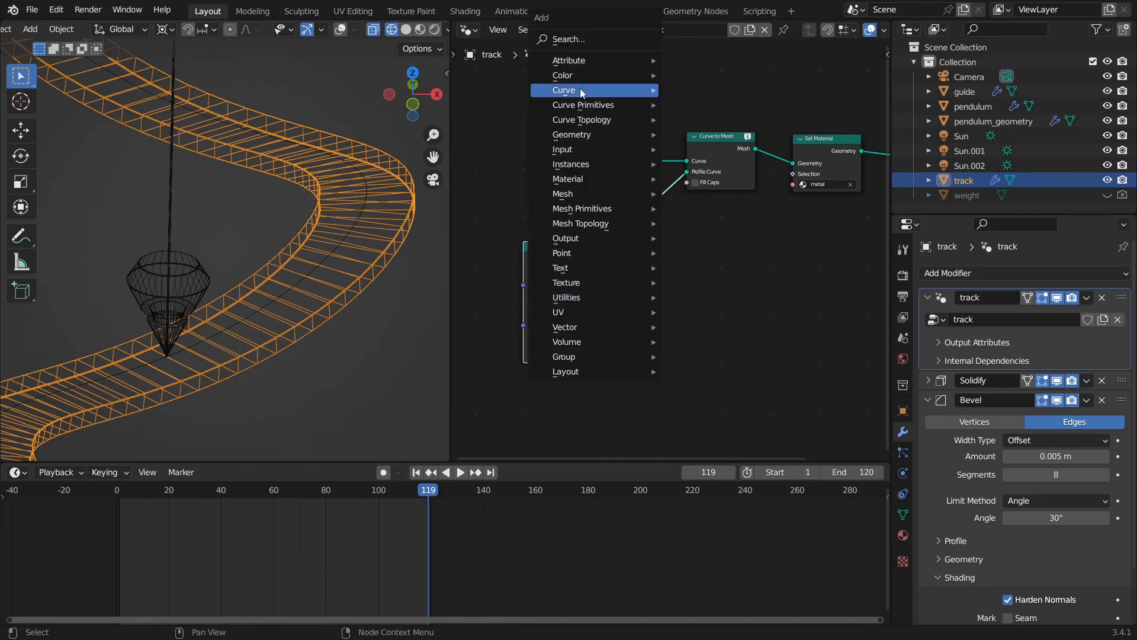
pyautogui.moveTo(598, 90)
pyautogui.click(717, 178)
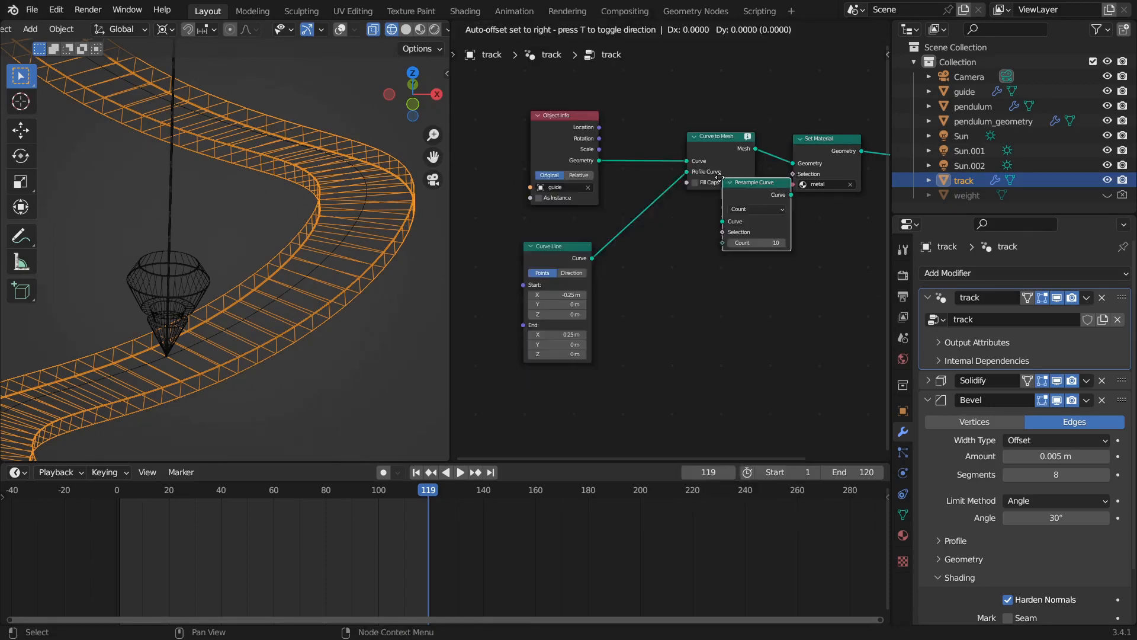
pyautogui.click(631, 194)
# Step: Try 8, 4 and 6 as the Resample Curve node's count and settle on 5
pyautogui.click(668, 255)
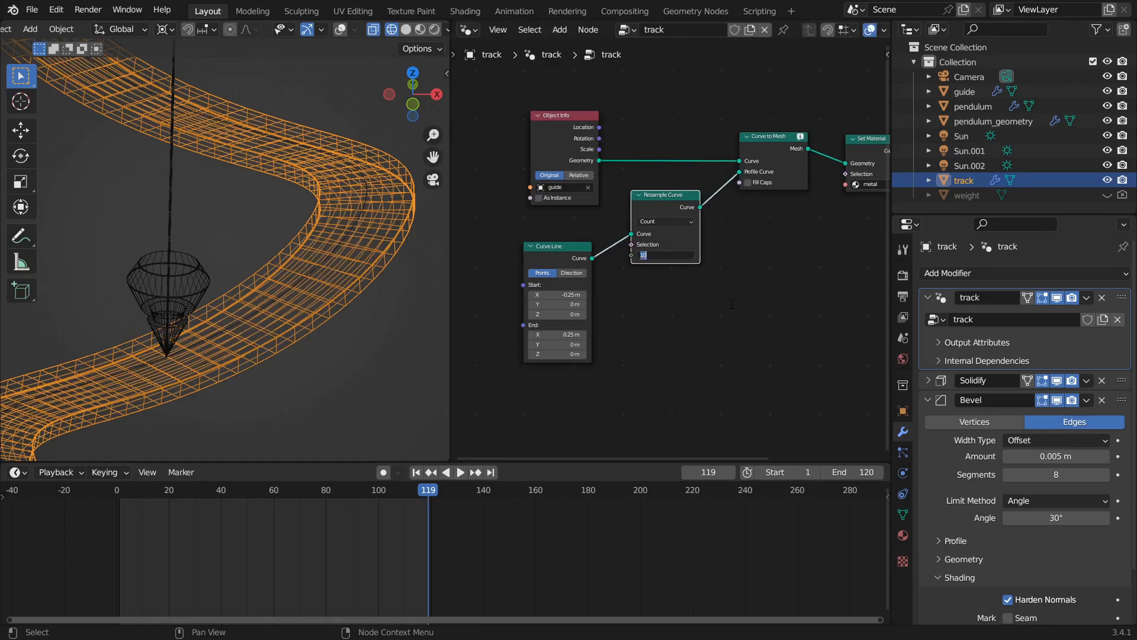
pyautogui.write('8')
pyautogui.press('Return')
pyautogui.click(674, 254)
pyautogui.write('4')
pyautogui.press('Return')
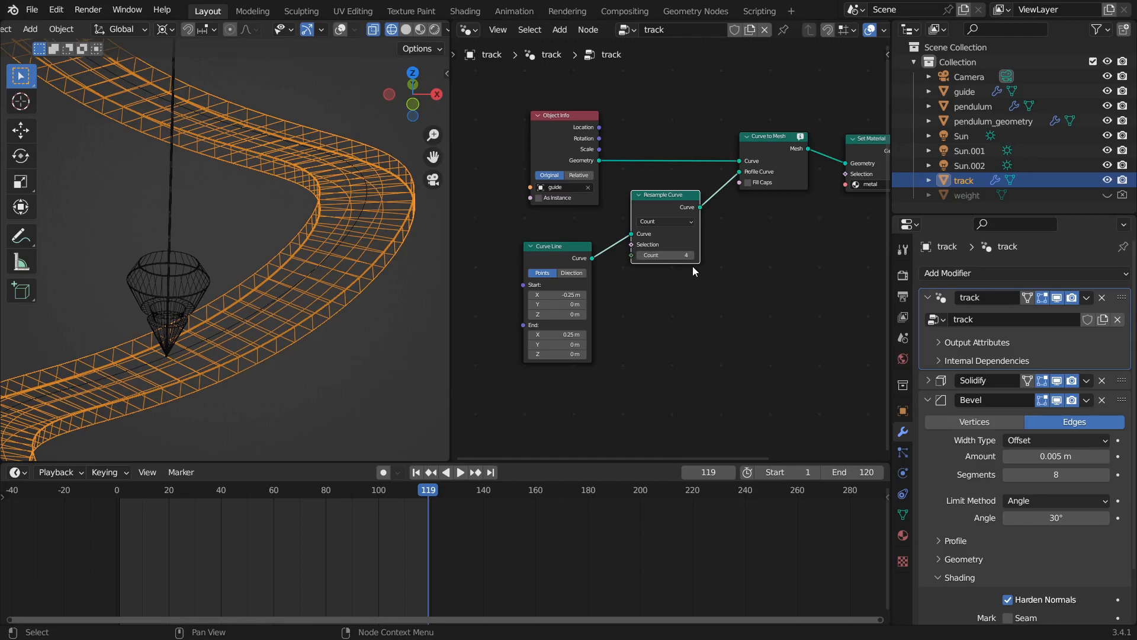
pyautogui.click(693, 256)
pyautogui.click(693, 255)
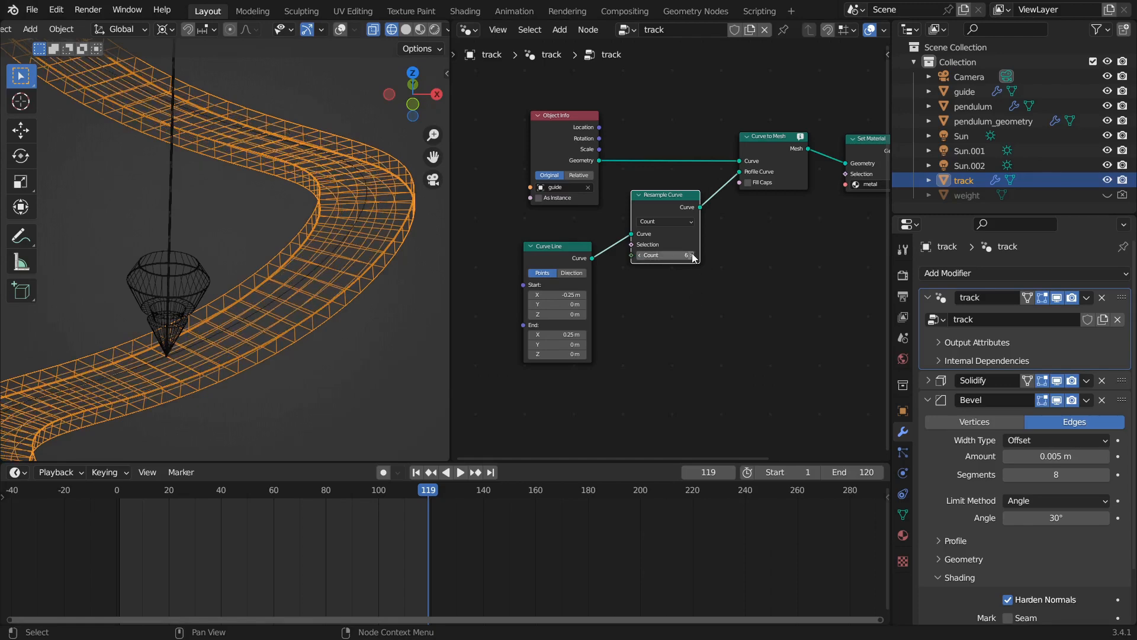
pyautogui.click(638, 255)
# Step: Examine the track's bend up close in rendered shading and compare it with the Resample Curve node bypassed
pyautogui.press('KP_0')
pyautogui.press('z')
pyautogui.click(254, 223)
pyautogui.keyDown('shift'); pyautogui.moveTo(189, 318); pyautogui.dragTo(251, 229, button='middle'); pyautogui.keyUp('shift')
pyautogui.scroll(7, 252, 229)
pyautogui.keyDown('shift'); pyautogui.moveTo(172, 297); pyautogui.dragTo(404, 285, button='middle'); pyautogui.keyUp('shift')
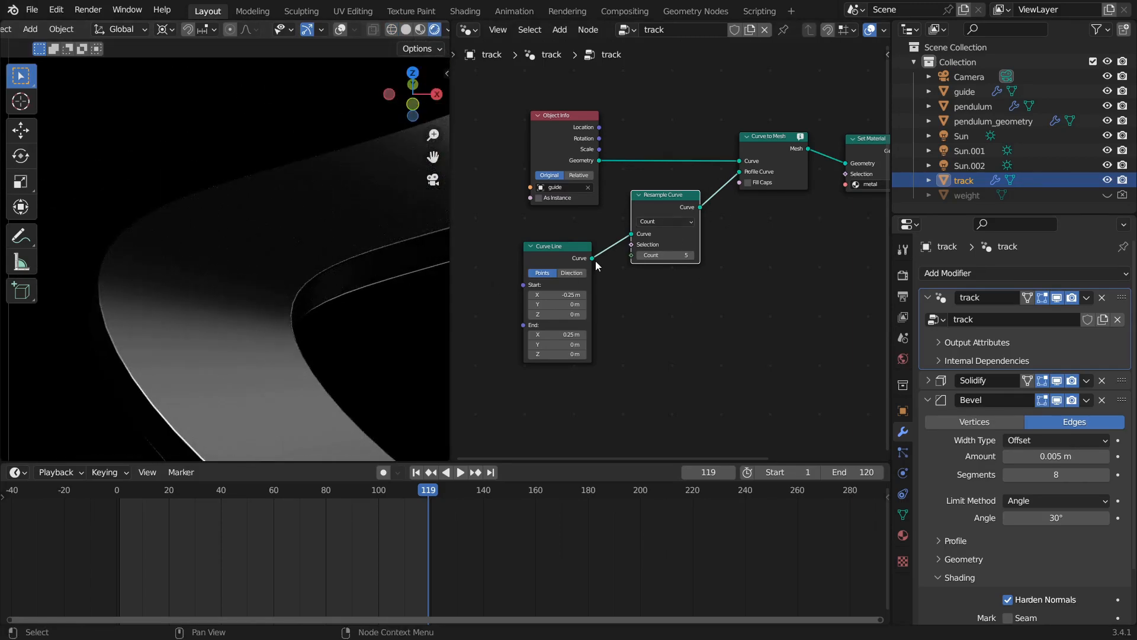
pyautogui.moveTo(592, 258); pyautogui.dragTo(743, 173)
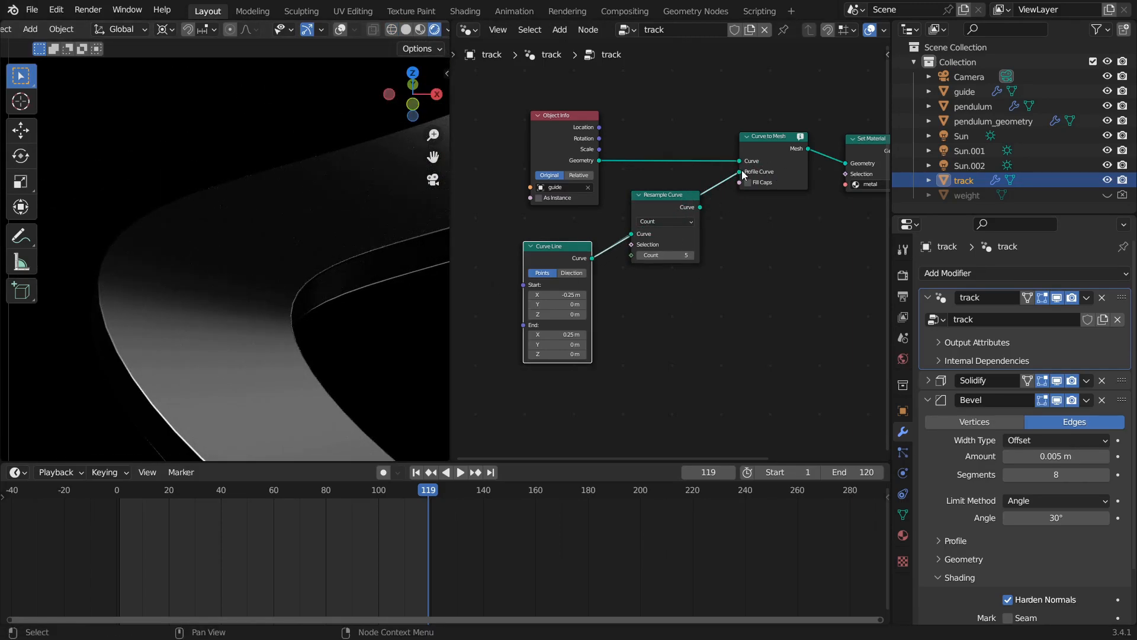
pyautogui.scroll(3, 190, 375)
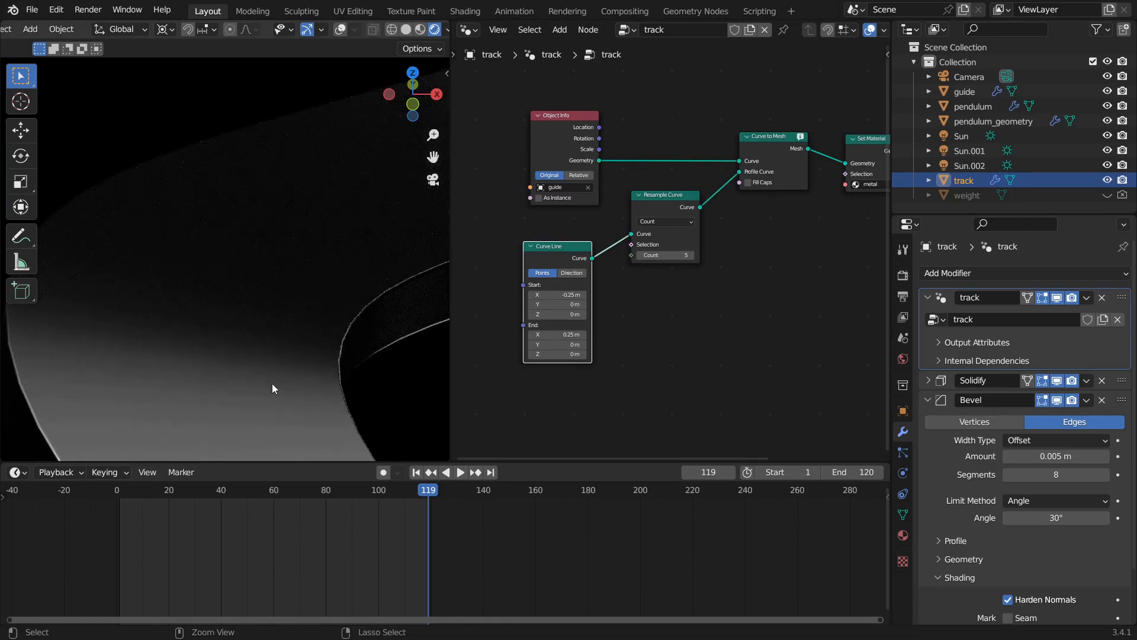
# Step: Try a resample count of 8, compare the track's shading, and set the count back to 5
pyautogui.click(665, 256)
pyautogui.write('8')
pyautogui.press('Return')
pyautogui.scroll(-3, 265, 281)
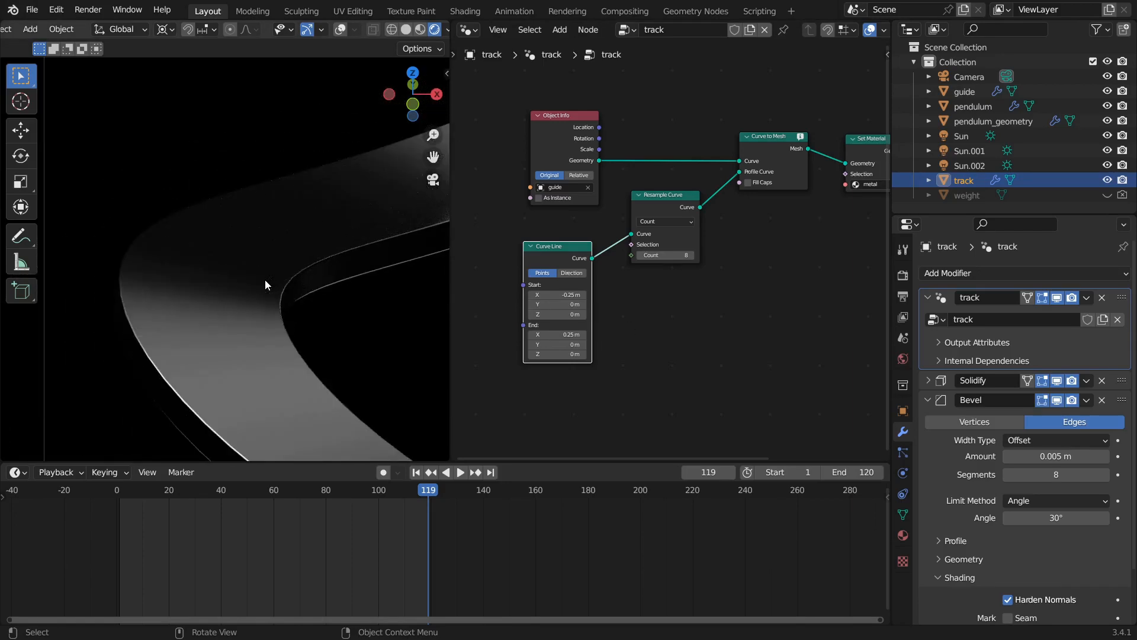
pyautogui.click(664, 255)
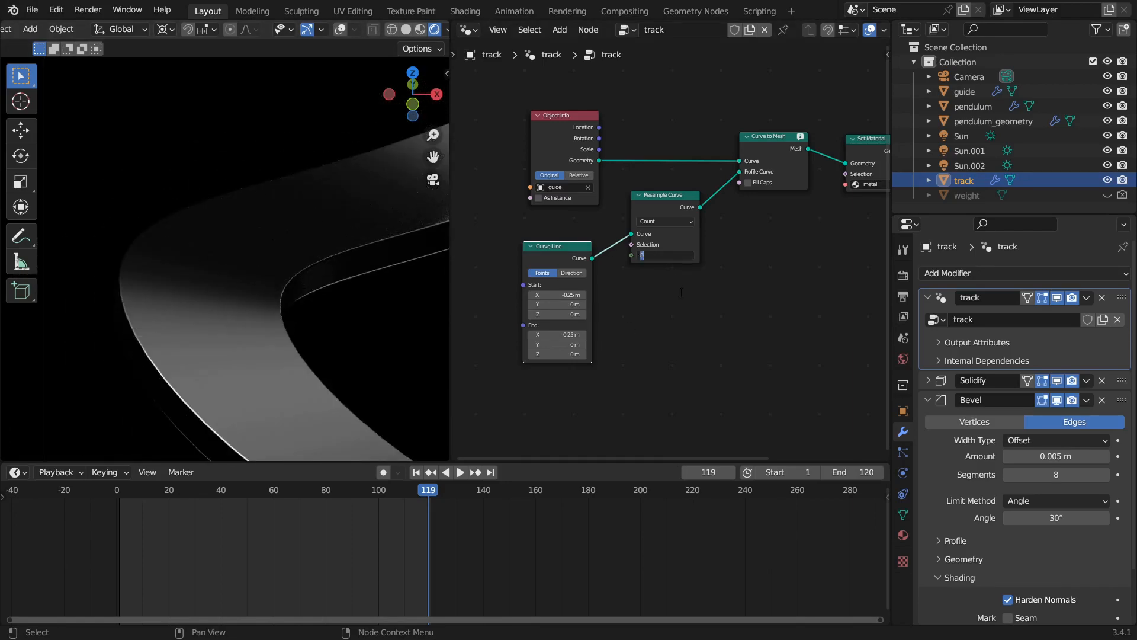
pyautogui.write('5')
pyautogui.press('Return')
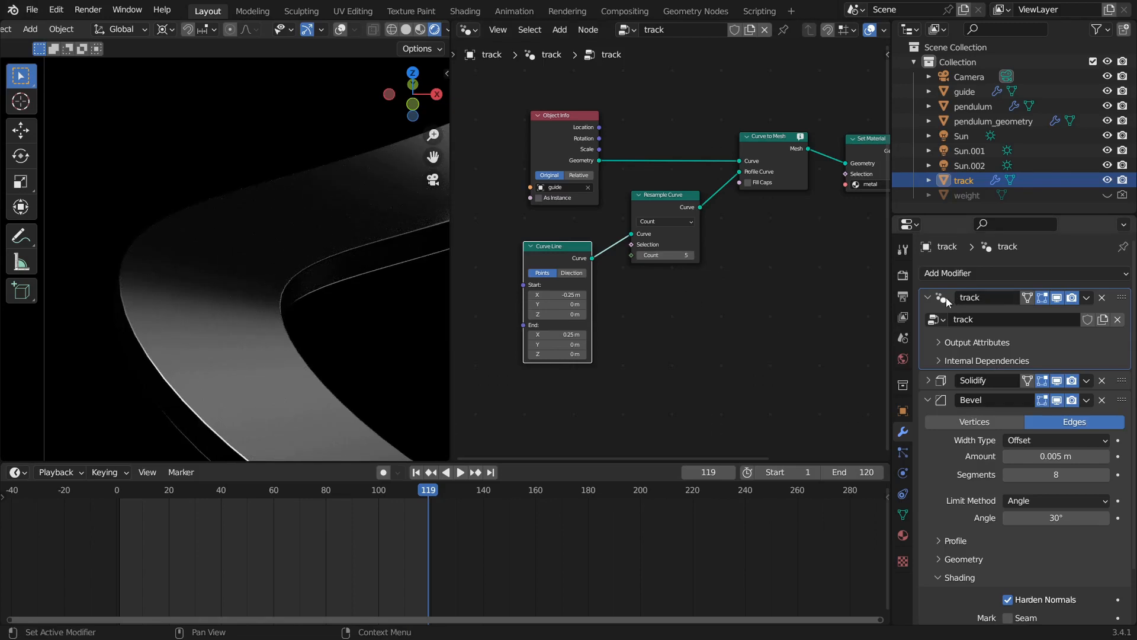
# Step: Collapse the track's modifiers and add a Subdivision Surface modifier with its viewport level set to 2
pyautogui.click(929, 297)
pyautogui.click(929, 336)
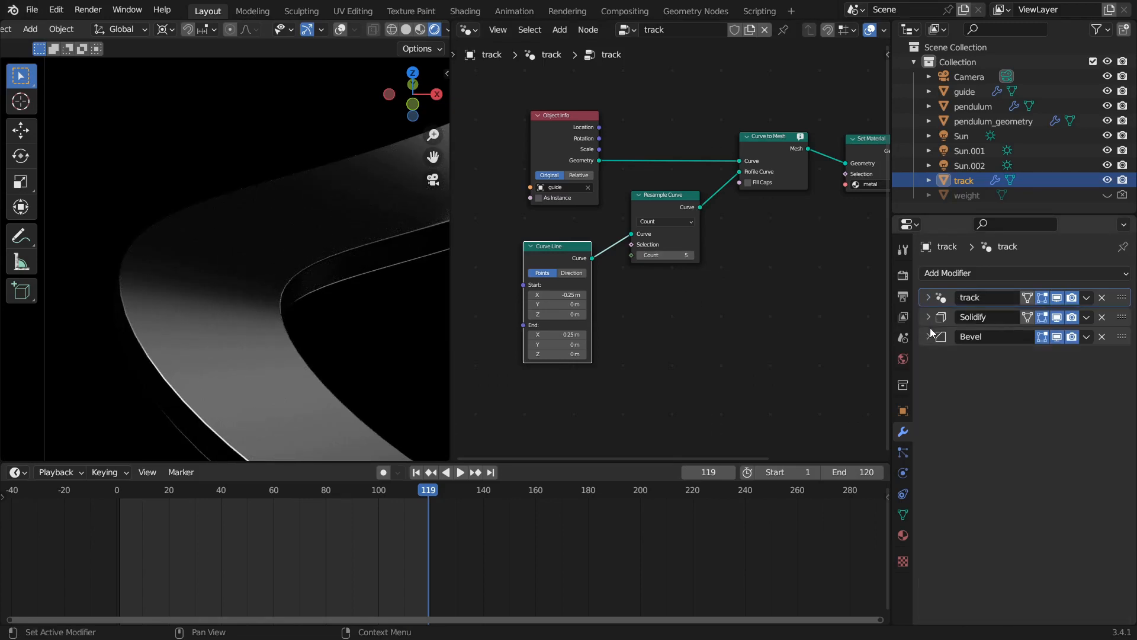
pyautogui.click(974, 275)
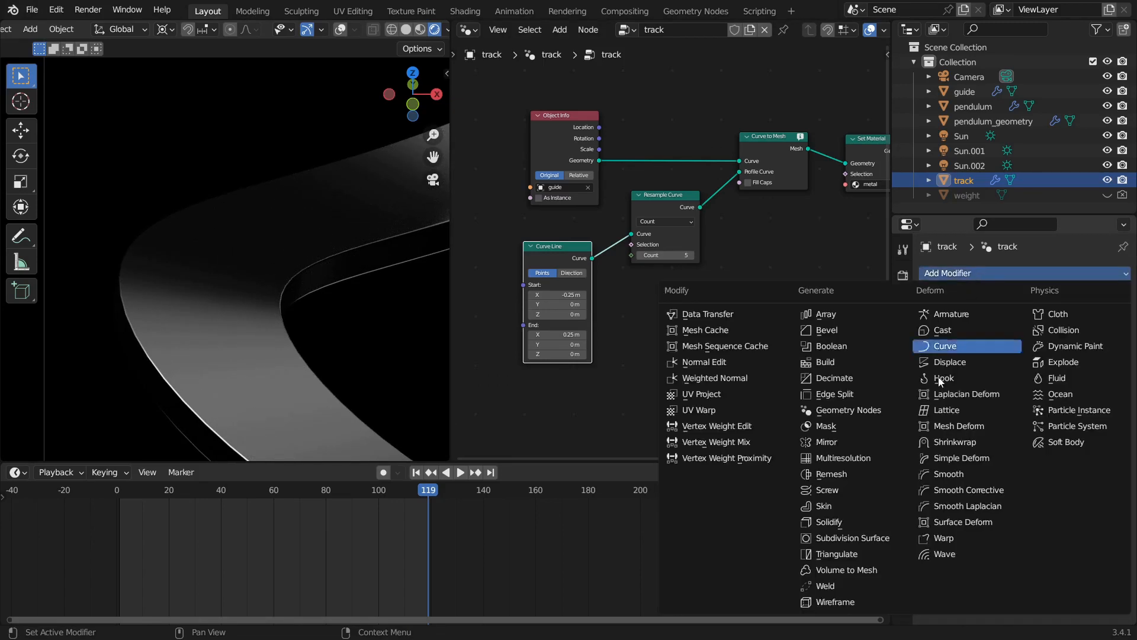
pyautogui.click(869, 539)
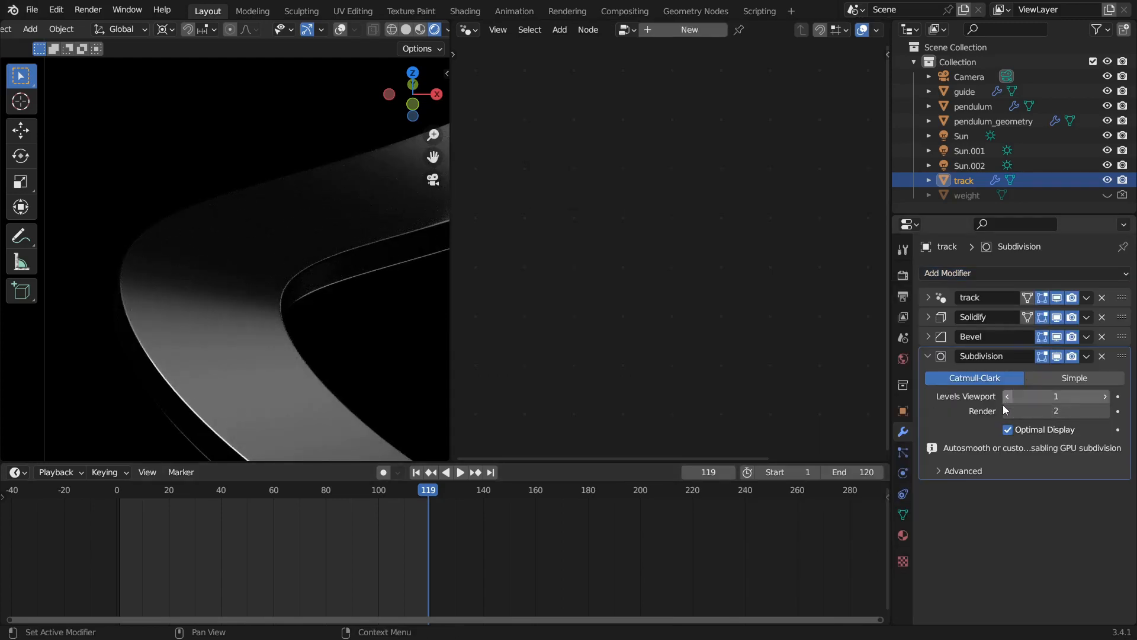
pyautogui.click(1105, 396)
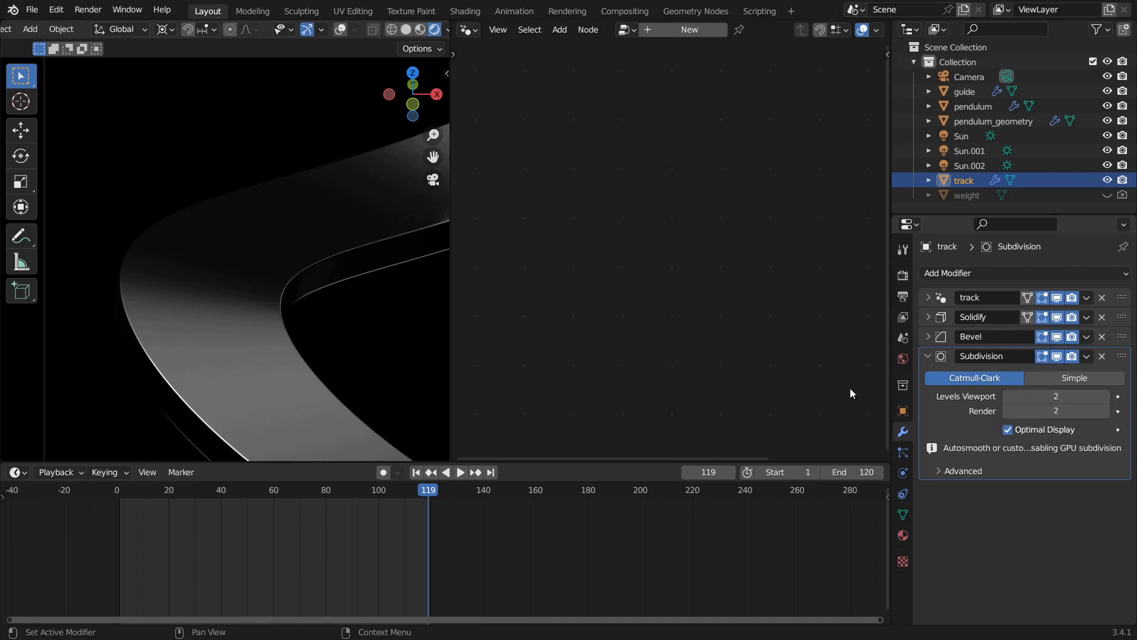
# Step: Display the scene as wireframe and turn off Optimal Display in the track's Subdivision modifier to inspect its full mesh
pyautogui.scroll(-3, 112, 329)
pyautogui.keyDown('shift'); pyautogui.moveTo(305, 295); pyautogui.dragTo(213, 333, button='middle'); pyautogui.keyUp('shift')
pyautogui.scroll(-1, 291, 301)
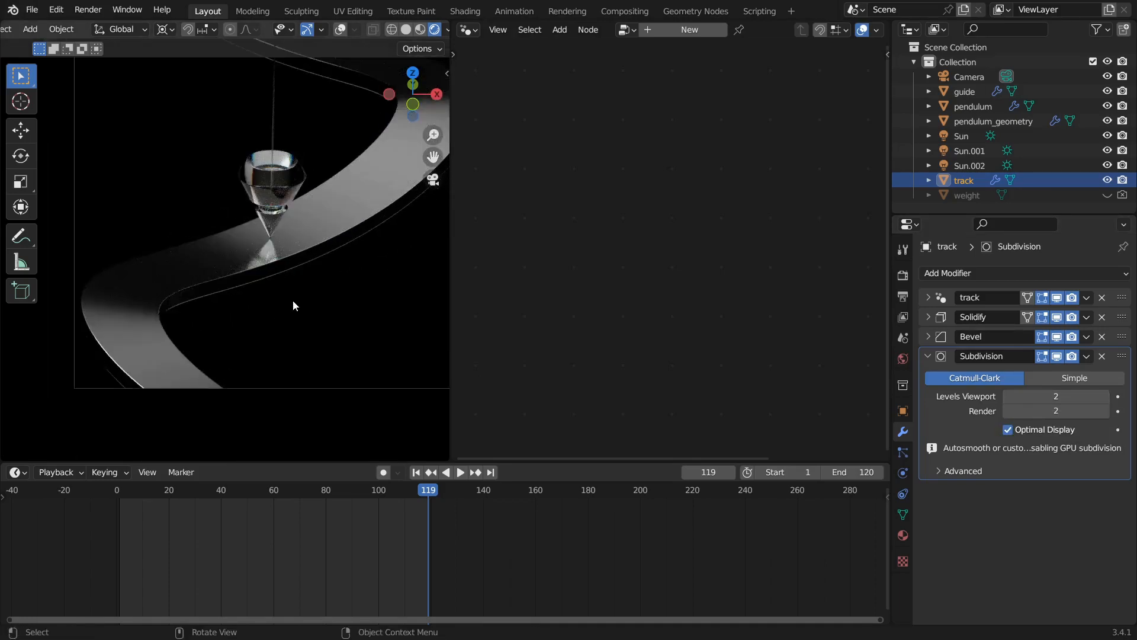
pyautogui.hotkey('shift', 'z')
pyautogui.moveTo(319, 300)
pyautogui.mouseDown(button='middle')
pyautogui.moveTo(208, 304)
pyautogui.moveTo(277, 313)
pyautogui.mouseUp(button='middle')
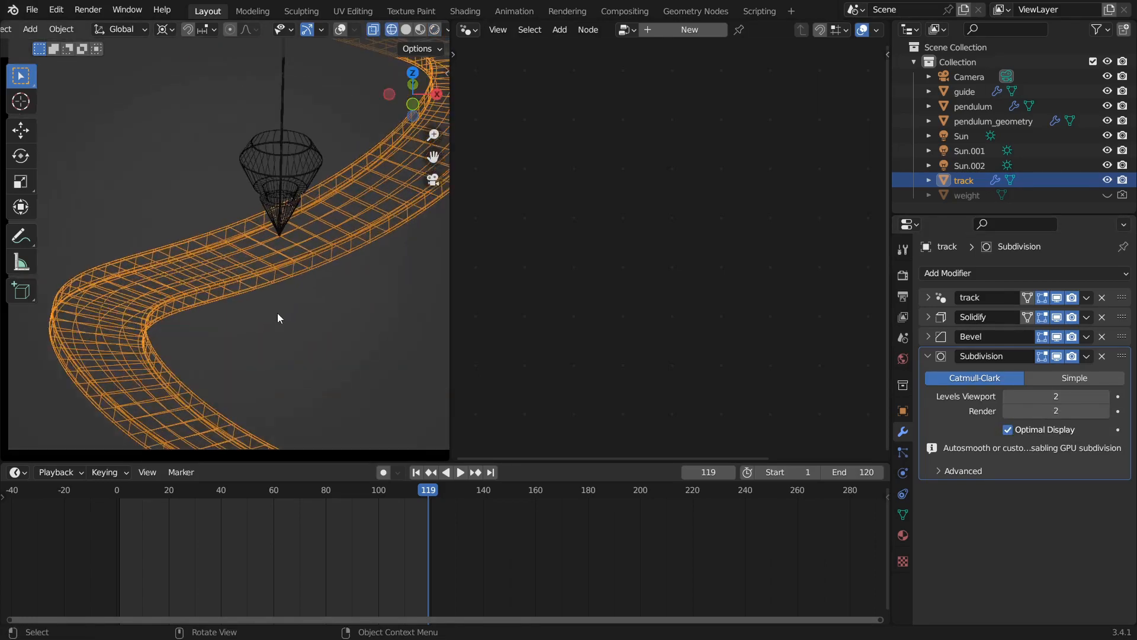
pyautogui.click(1008, 429)
pyautogui.scroll(4, 154, 314)
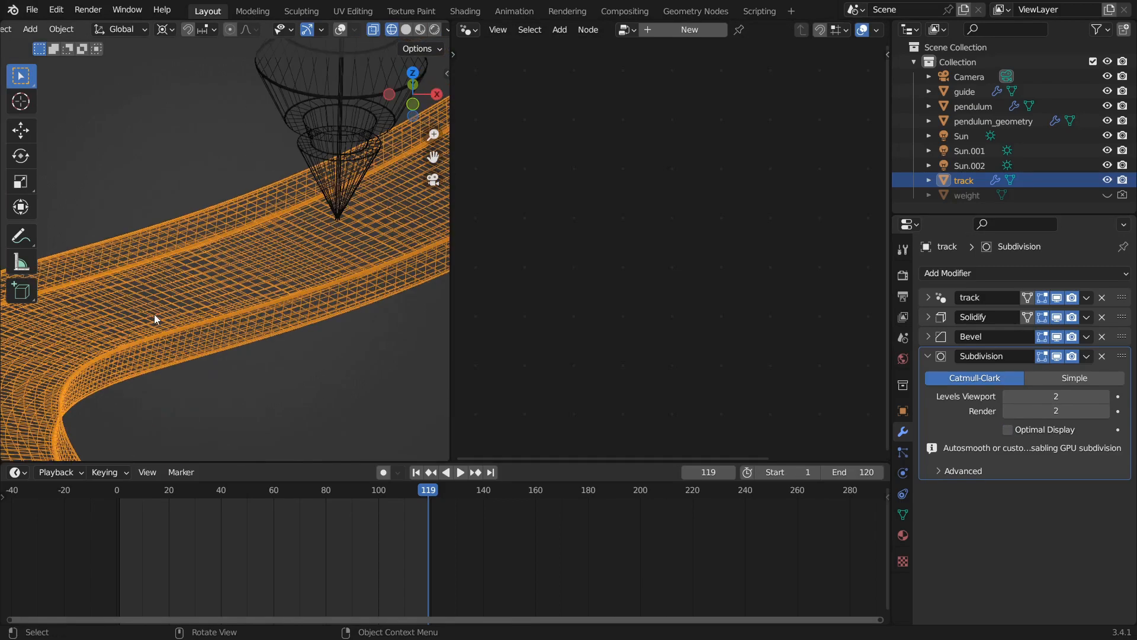
# Step: Check the whole track in rendered shading, switch the viewport to Solid, and save the project
pyautogui.scroll(-5, 158, 303)
pyautogui.keyDown('shift'); pyautogui.moveTo(350, 243); pyautogui.dragTo(274, 305, button='middle'); pyautogui.keyUp('shift')
pyautogui.scroll(-2, 256, 333)
pyautogui.hotkey('shift', 'z')
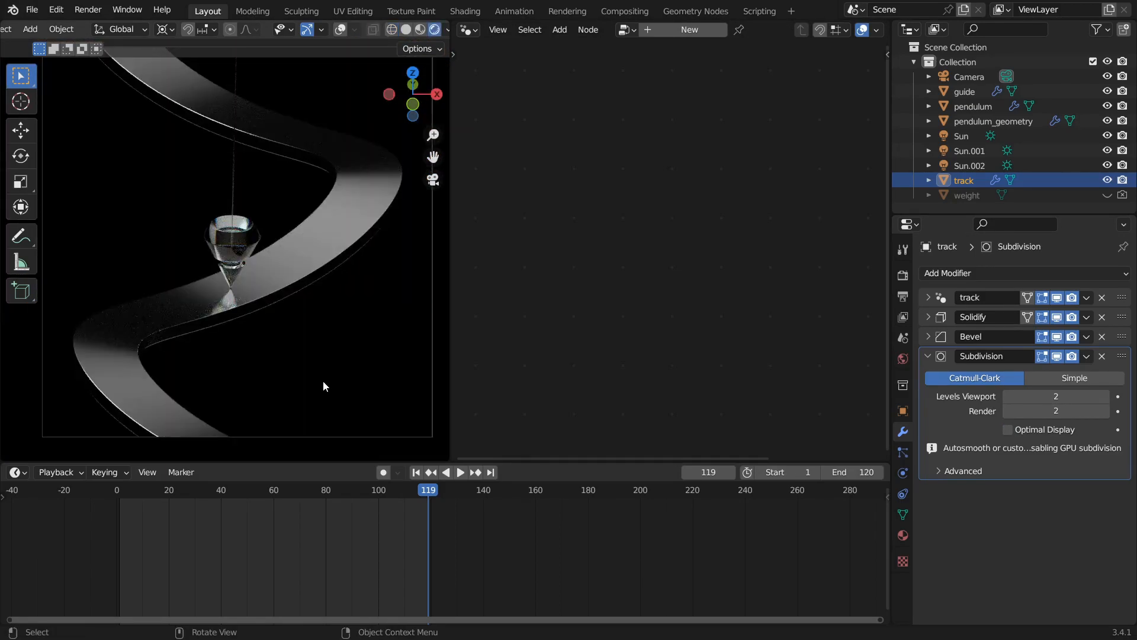
pyautogui.press('z')
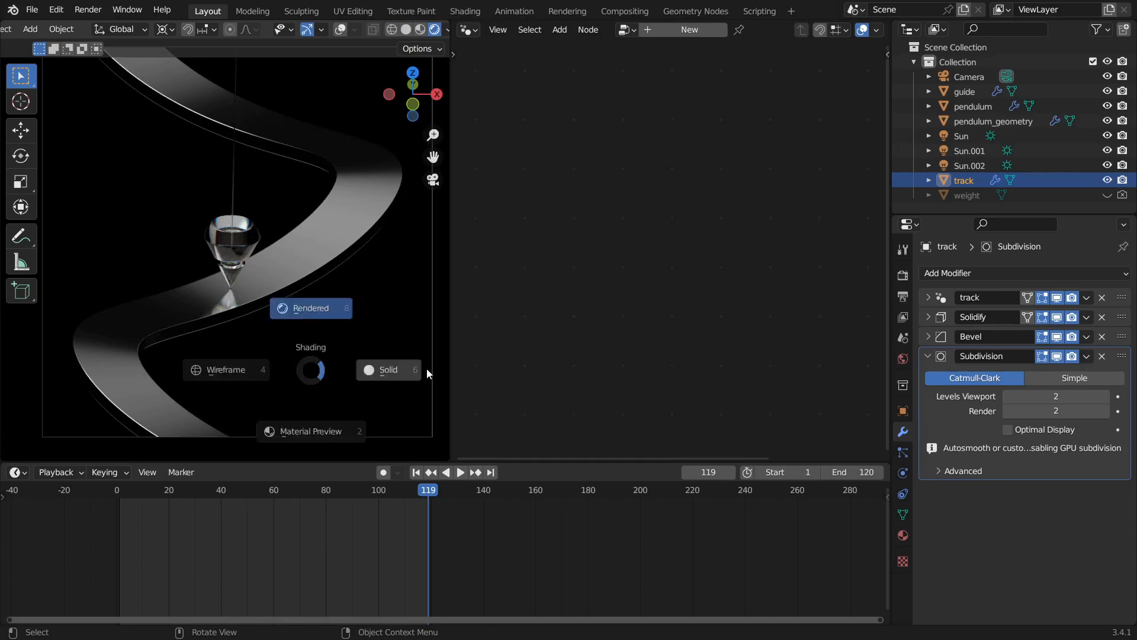
pyautogui.click(424, 369)
pyautogui.hotkey('ctrl', 's')
# Step: Render a still image of frame 119, inspect the smoothed track and glass weight, and close the render
pyautogui.click(87, 10)
pyautogui.click(95, 28)
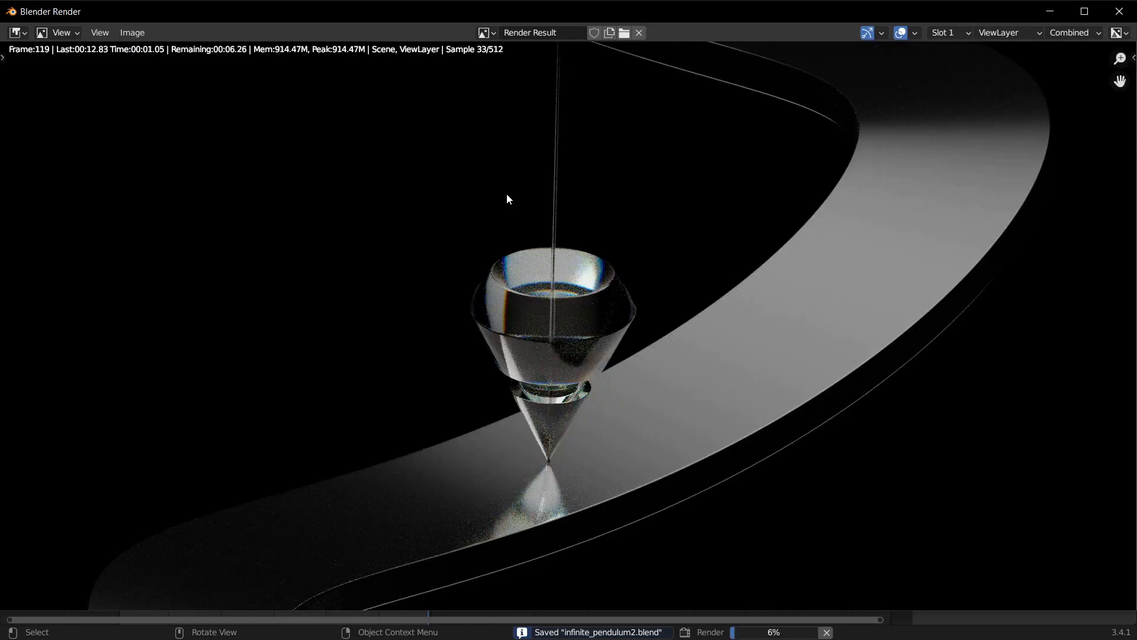
pyautogui.scroll(-4, 507, 193)
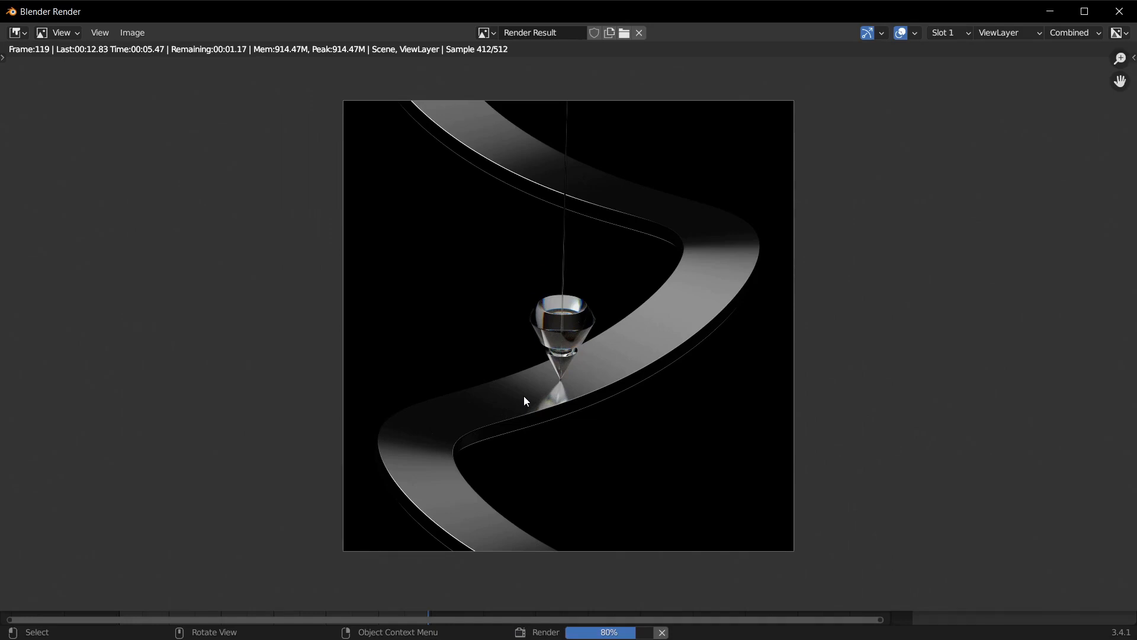
pyautogui.scroll(6, 609, 364)
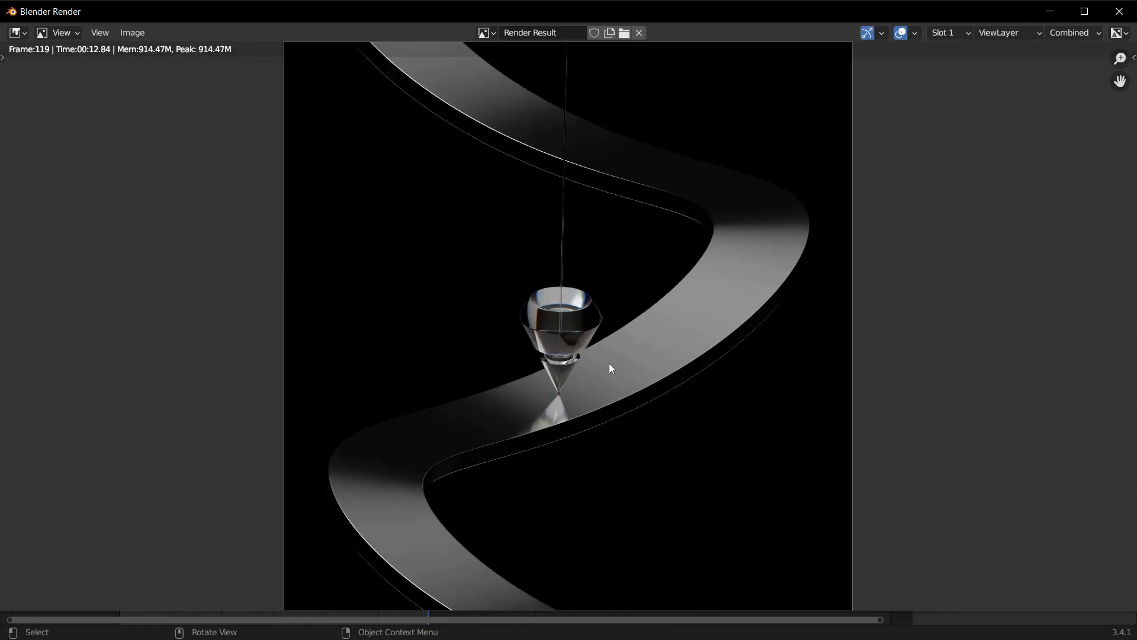
pyautogui.scroll(-6, 610, 366)
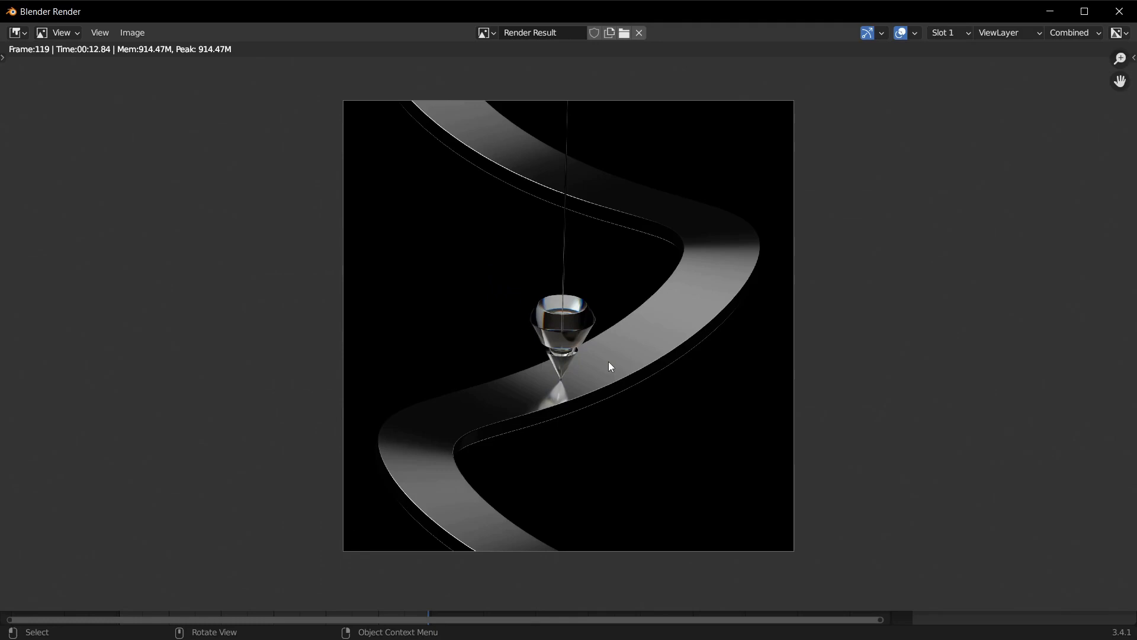
pyautogui.click(1119, 11)
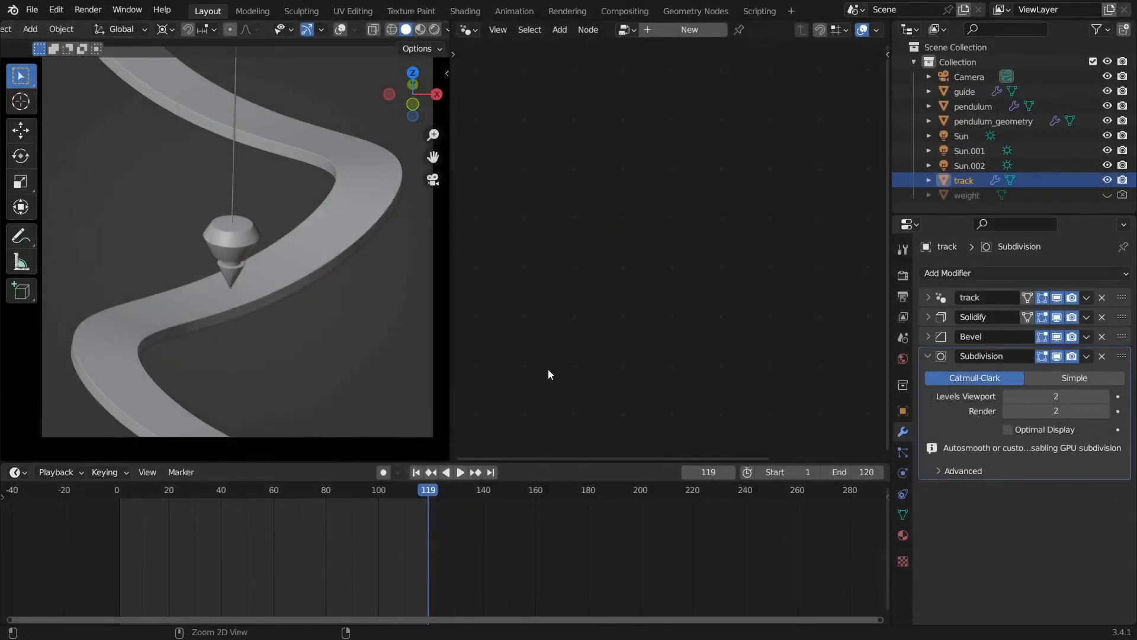
# Step: Save the project and review the output settings, keeping PNG as the file format
pyautogui.hotkey('ctrl', 's')
pyautogui.click(901, 297)
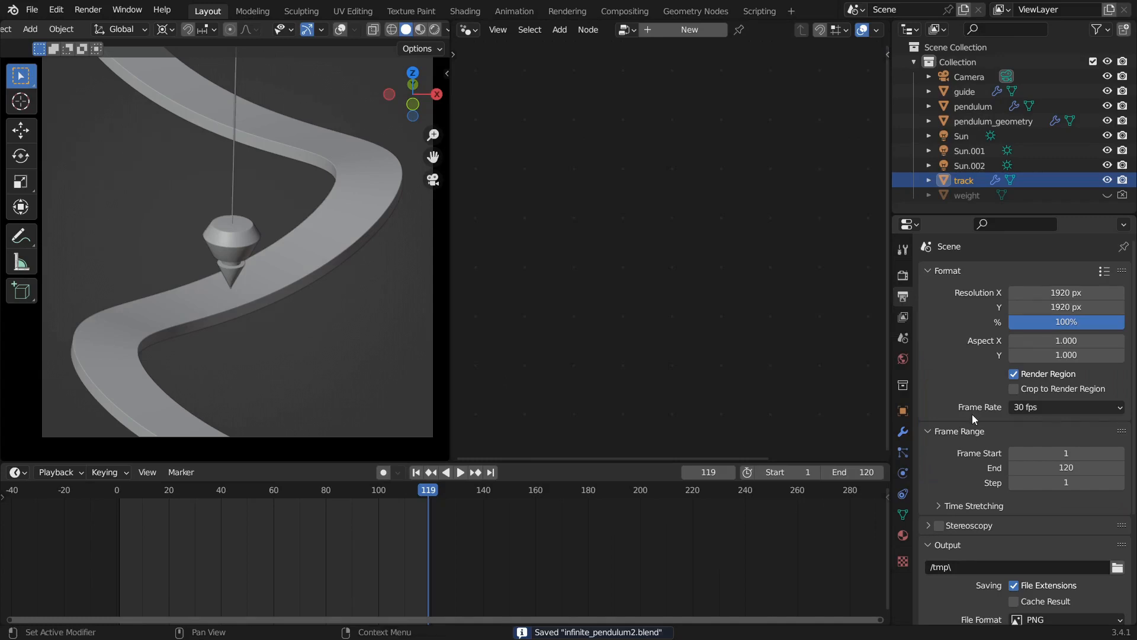
pyautogui.scroll(-3, 972, 414)
pyautogui.scroll(-3, 972, 414)
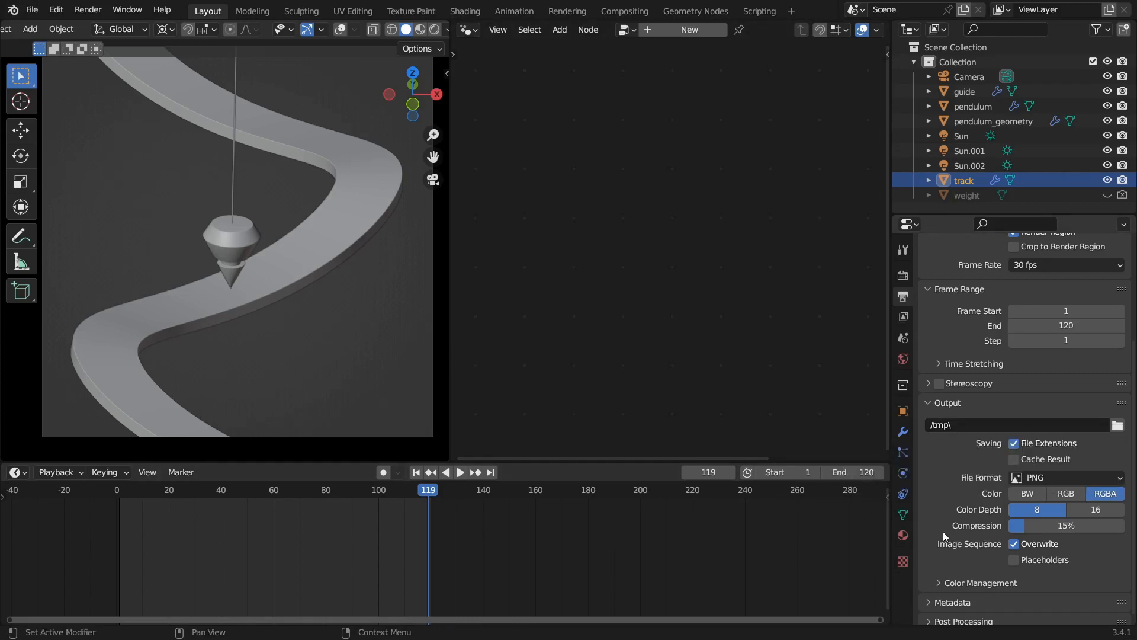
pyautogui.scroll(-1, 958, 529)
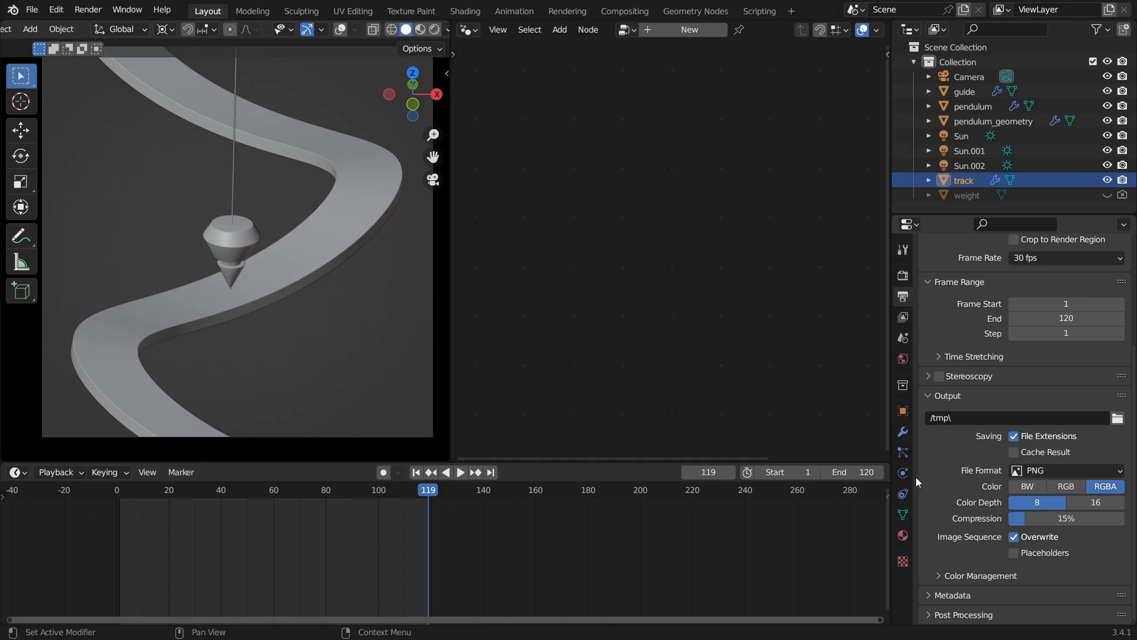
pyautogui.click(1044, 470)
# Step: Return to the camera view and start rendering the full animation
pyautogui.press('KP_0')
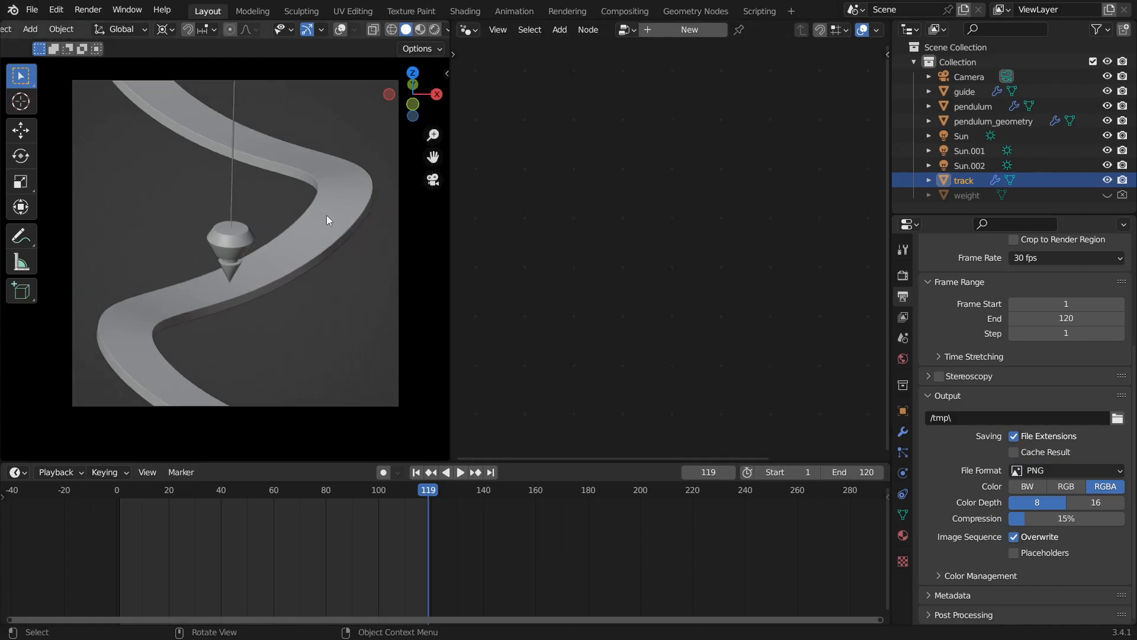
pyautogui.click(88, 9)
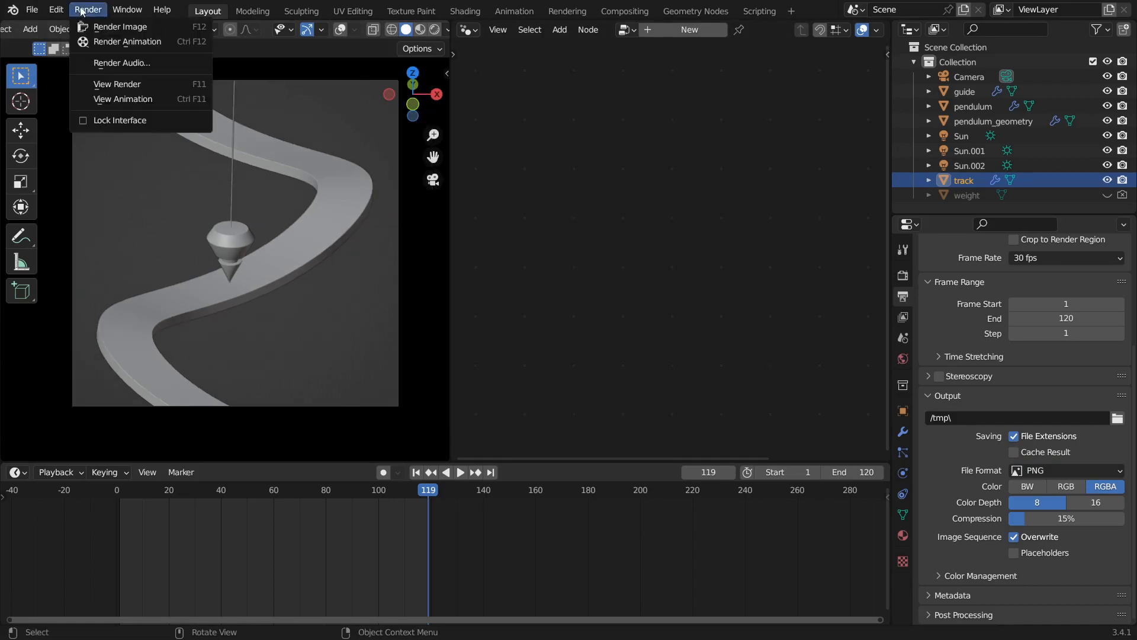
pyautogui.click(131, 42)
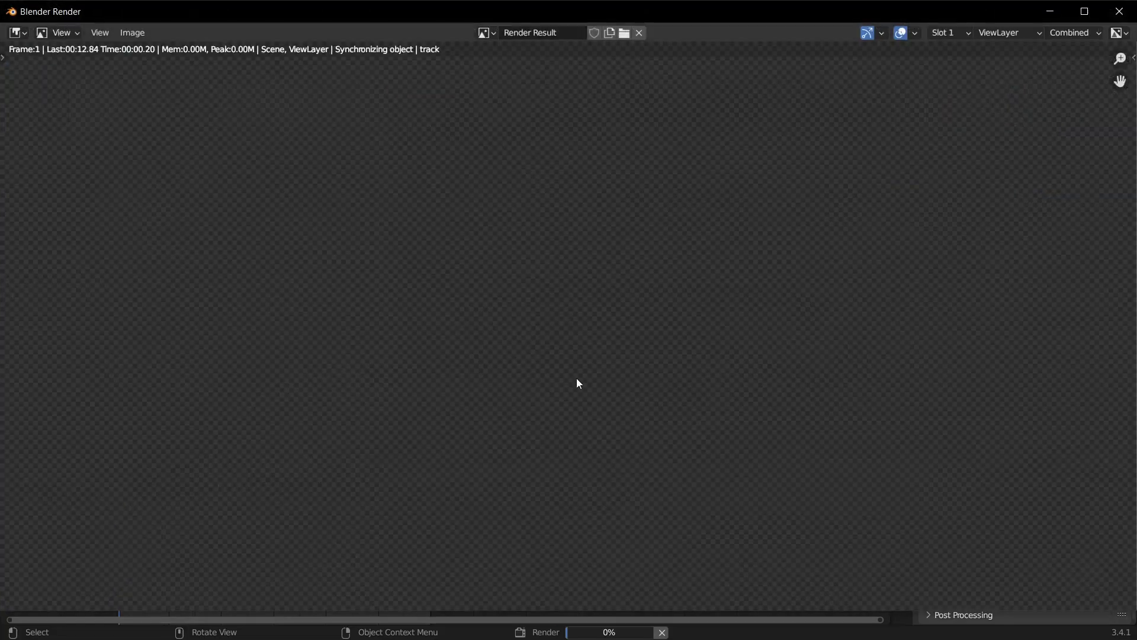
pyautogui.scroll(-1, 571, 368)
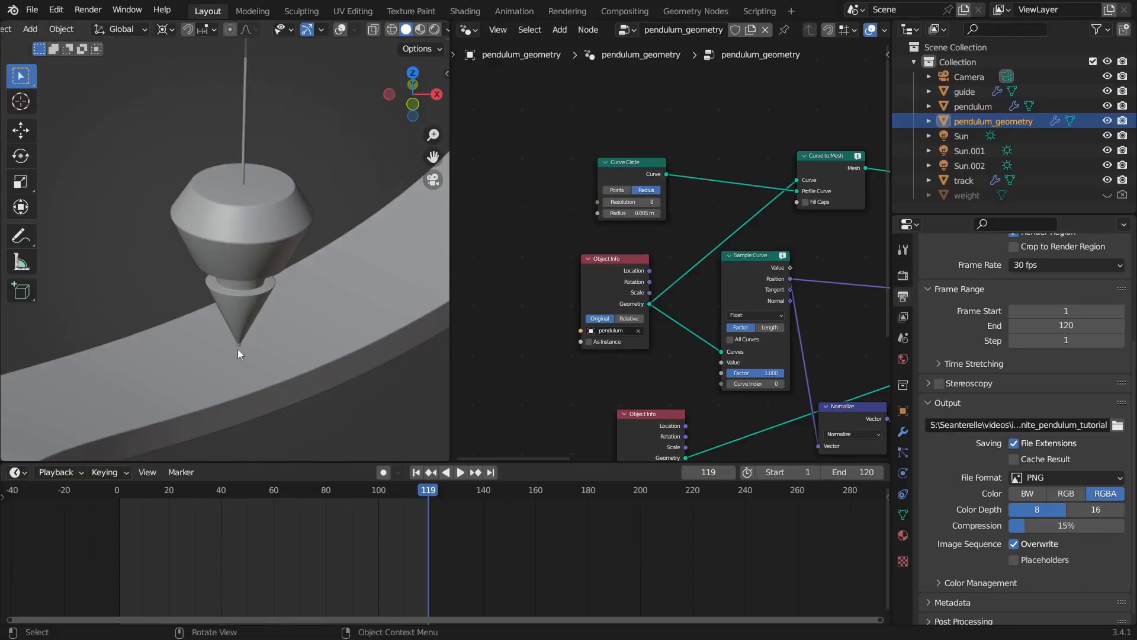
# Step: Bring up the pendulum_geometry modifier and spread out the Sample Curve, Object Info, Curve Circle and Curve to Mesh nodes
pyautogui.scroll(1, 260, 364)
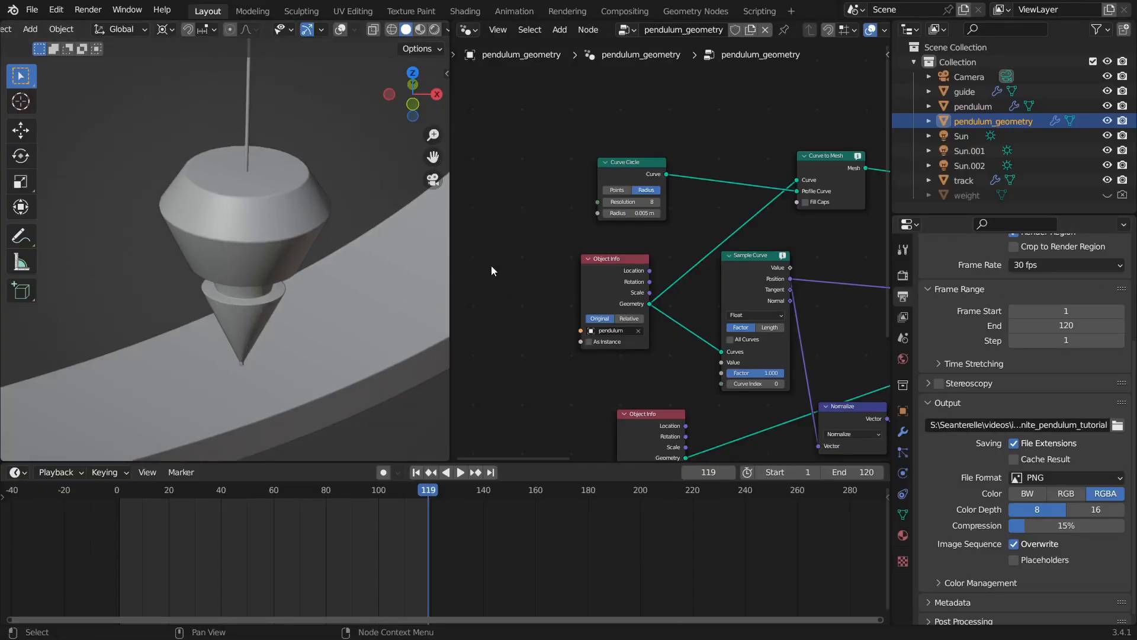
pyautogui.moveTo(678, 232); pyautogui.dragTo(608, 225, button='middle')
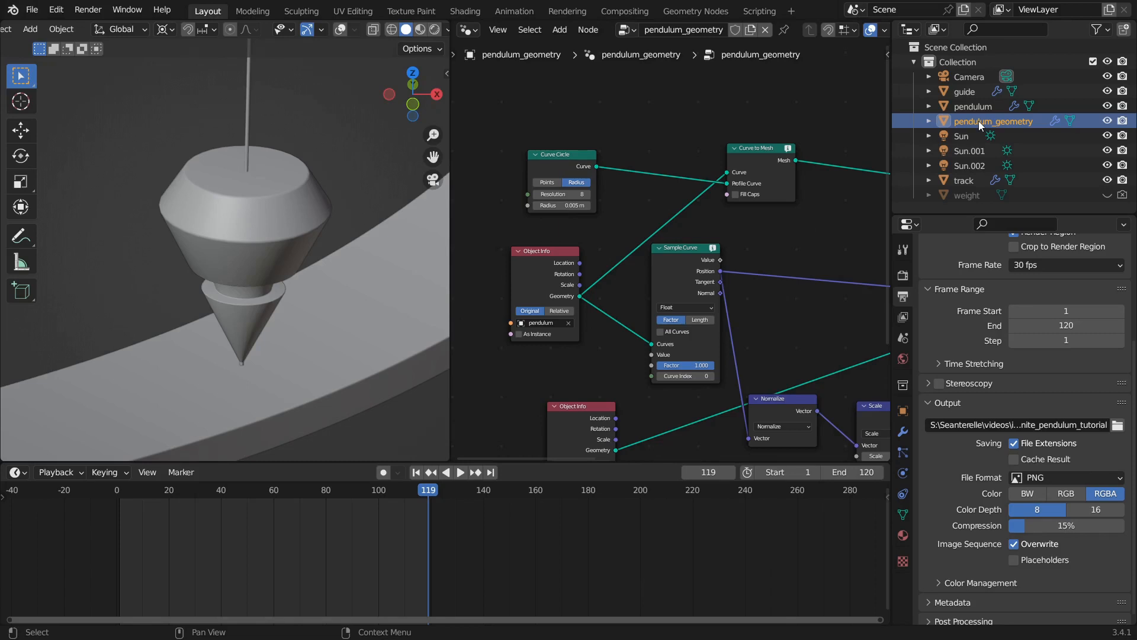
pyautogui.click(903, 431)
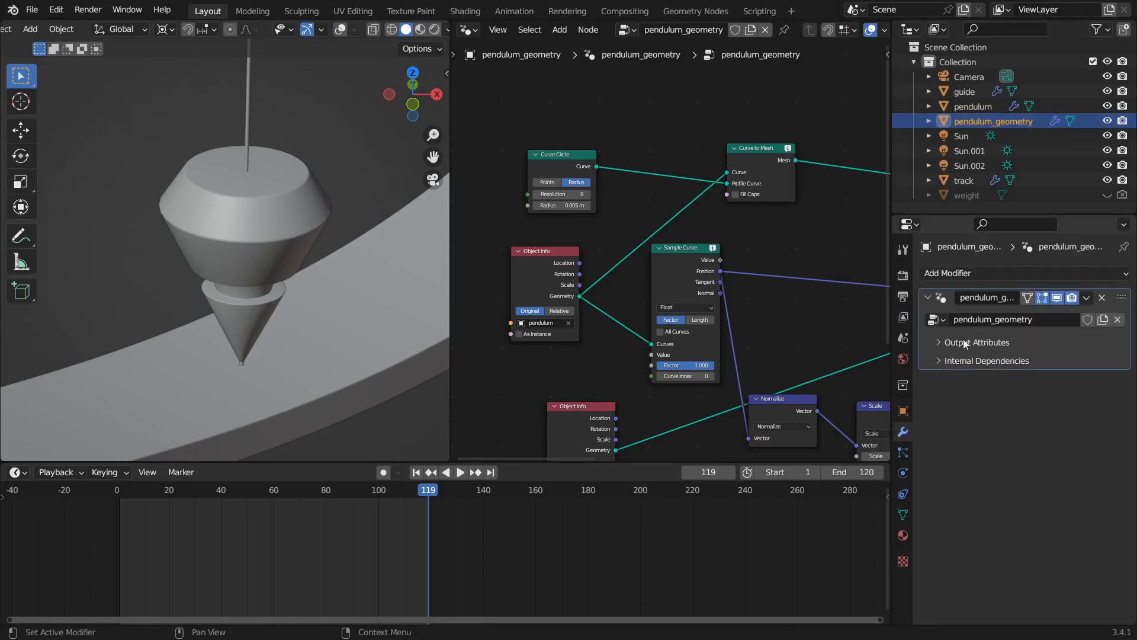
pyautogui.scroll(1, 691, 282)
pyautogui.moveTo(690, 282); pyautogui.dragTo(688, 308)
pyautogui.moveTo(541, 272); pyautogui.dragTo(521, 254)
pyautogui.moveTo(779, 140); pyautogui.dragTo(779, 146)
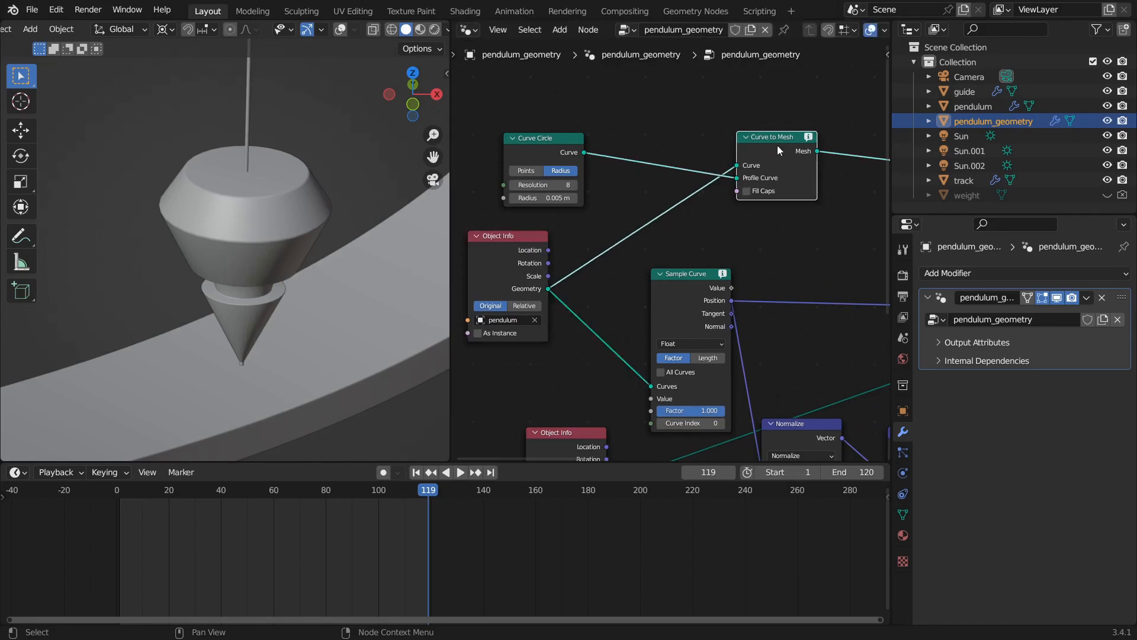
pyautogui.moveTo(537, 145); pyautogui.dragTo(537, 108)
pyautogui.moveTo(767, 140); pyautogui.dragTo(770, 132)
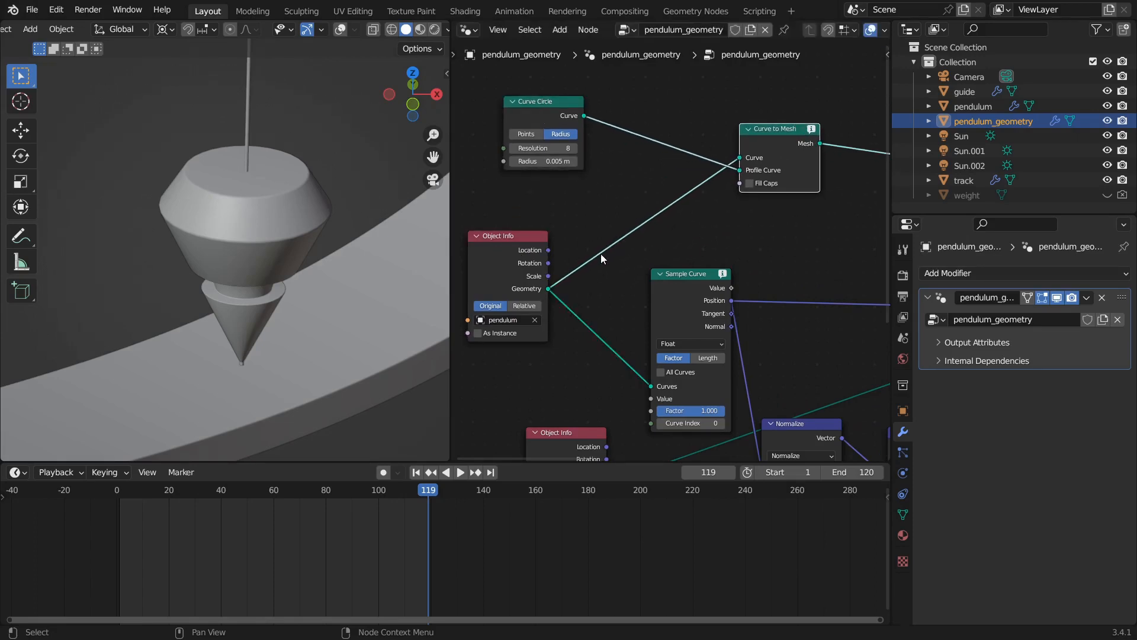
# Step: Insert a Trim Curve node between the pendulum's Object Info geometry output and the Curve input of Curve to Mesh
pyautogui.hotkey('shift', 'a')
pyautogui.moveTo(595, 236)
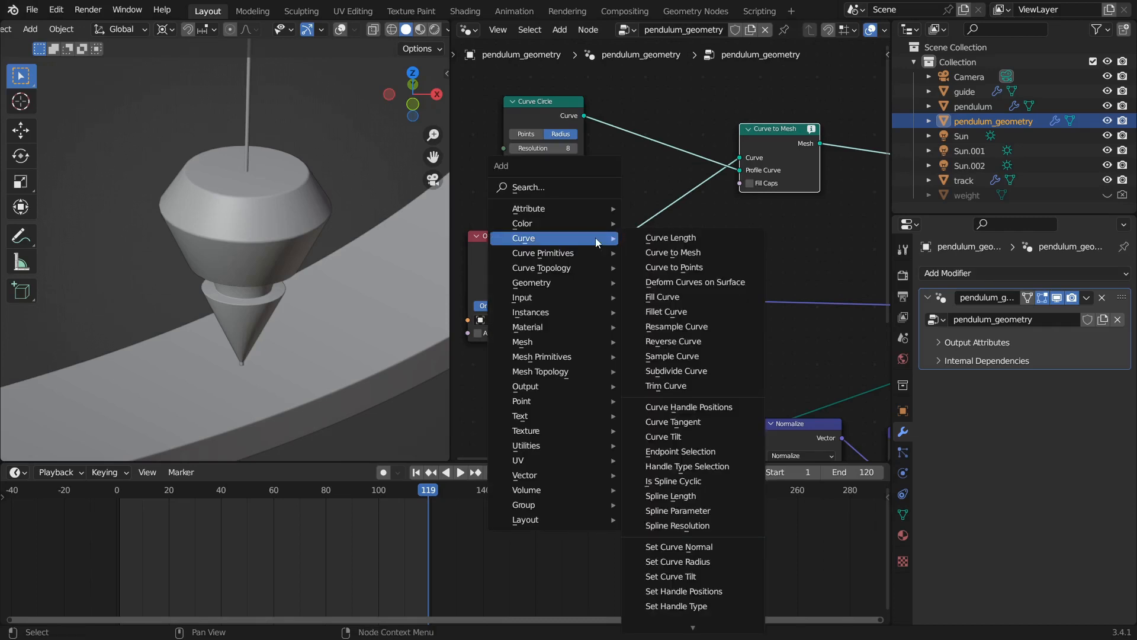
pyautogui.click(706, 387)
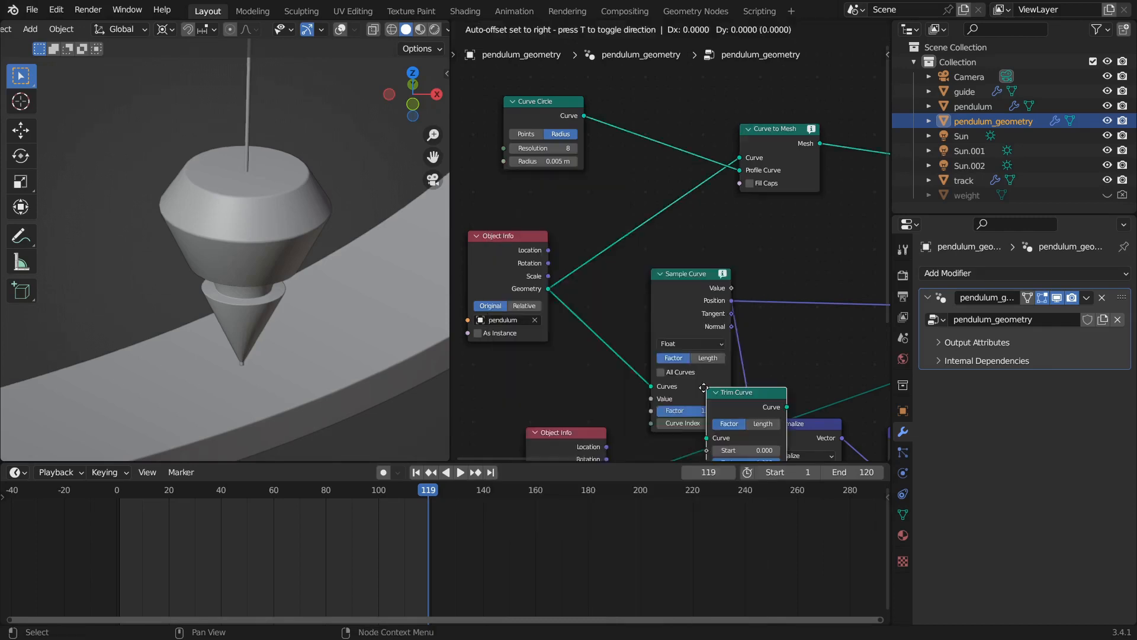
pyautogui.click(655, 252)
pyautogui.scroll(2, 657, 249)
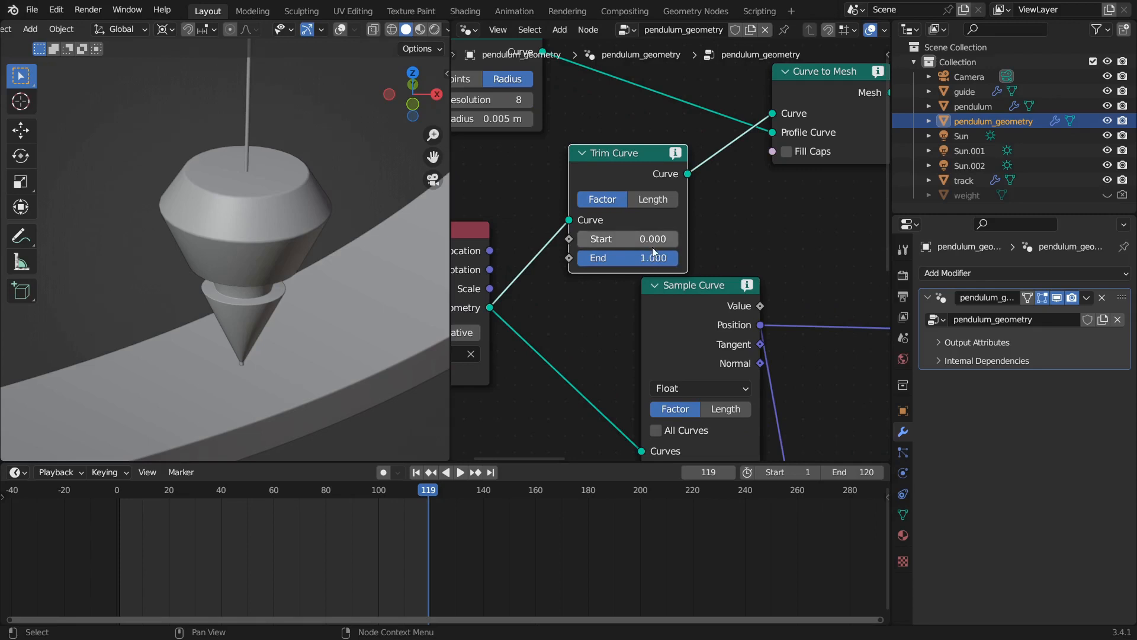
# Step: Try a Trim Curve End factor of 0.992 and inspect the string inside the weight in wireframe
pyautogui.scroll(6, 328, 342)
pyautogui.scroll(5, 268, 306)
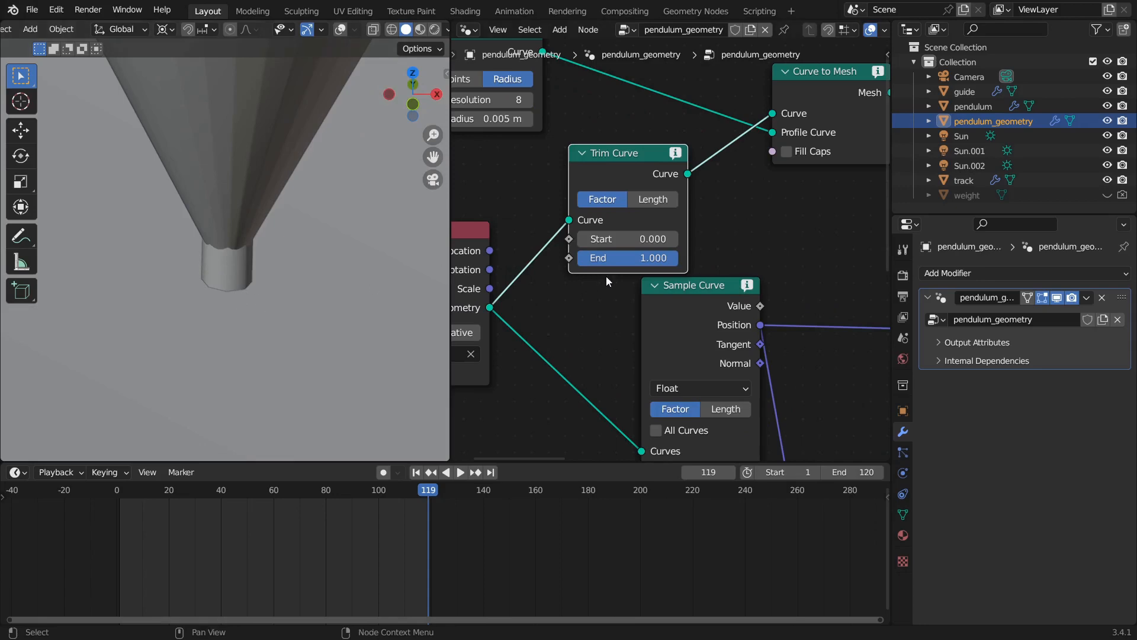
pyautogui.moveTo(649, 258); pyautogui.dragTo(646, 258)
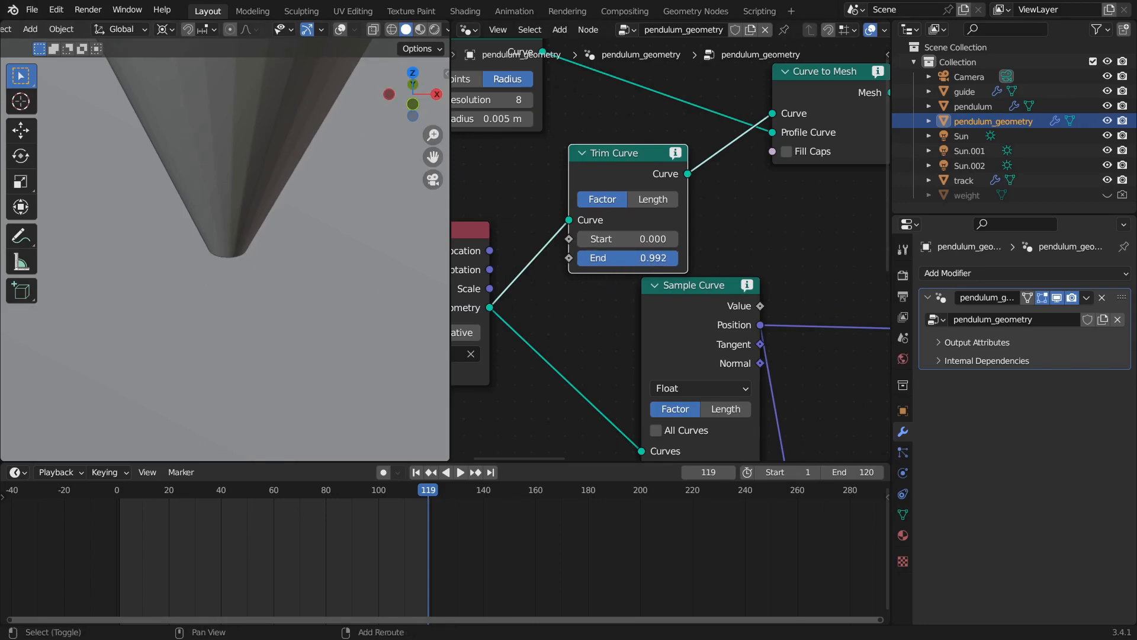
pyautogui.hotkey('shift', 'z')
pyautogui.scroll(-6, 186, 236)
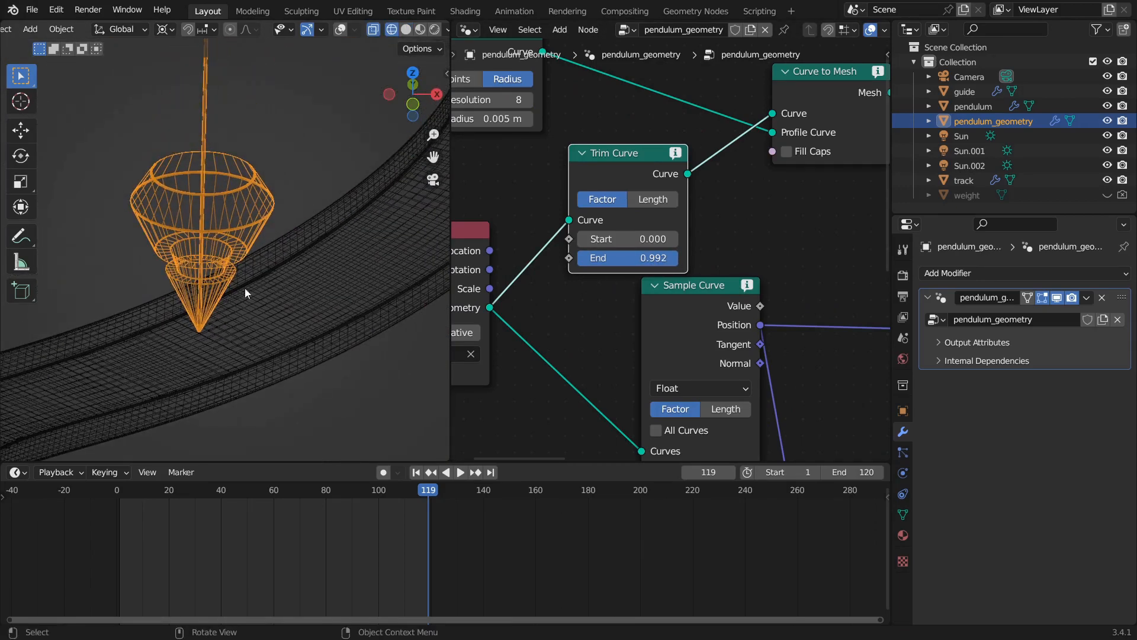
# Step: Try shorter Trim Curve End factors of 0.816 and 0.782, checking the string and weight in solid shading
pyautogui.moveTo(651, 258); pyautogui.dragTo(634, 258)
pyautogui.press('z')
pyautogui.scroll(-2, 270, 258)
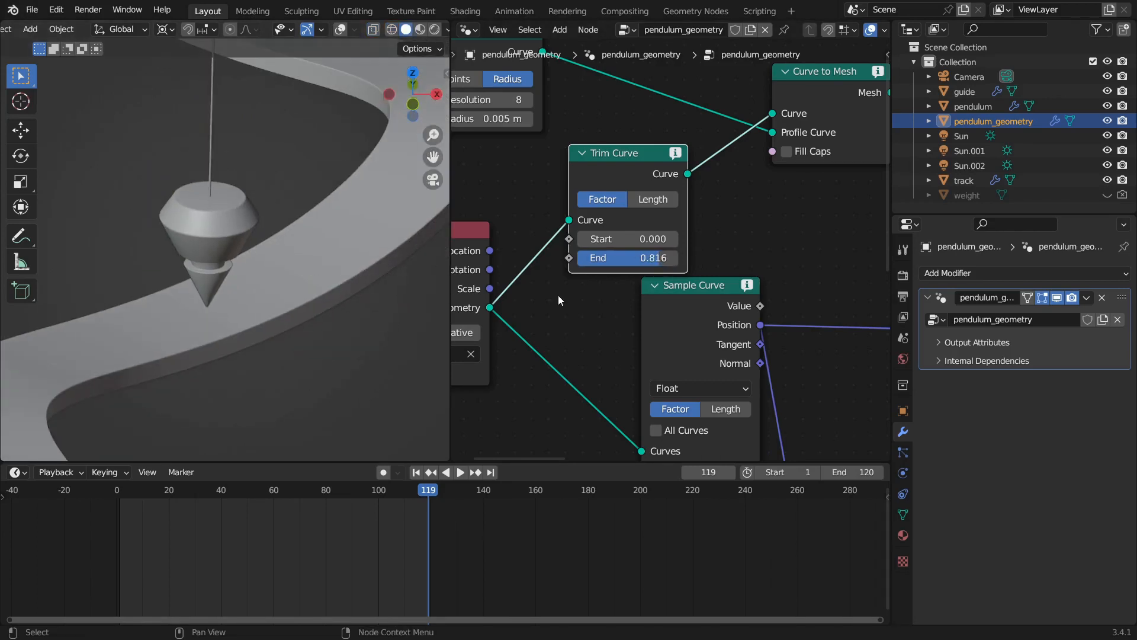
pyautogui.moveTo(655, 258); pyautogui.dragTo(650, 258)
pyautogui.scroll(3, 265, 272)
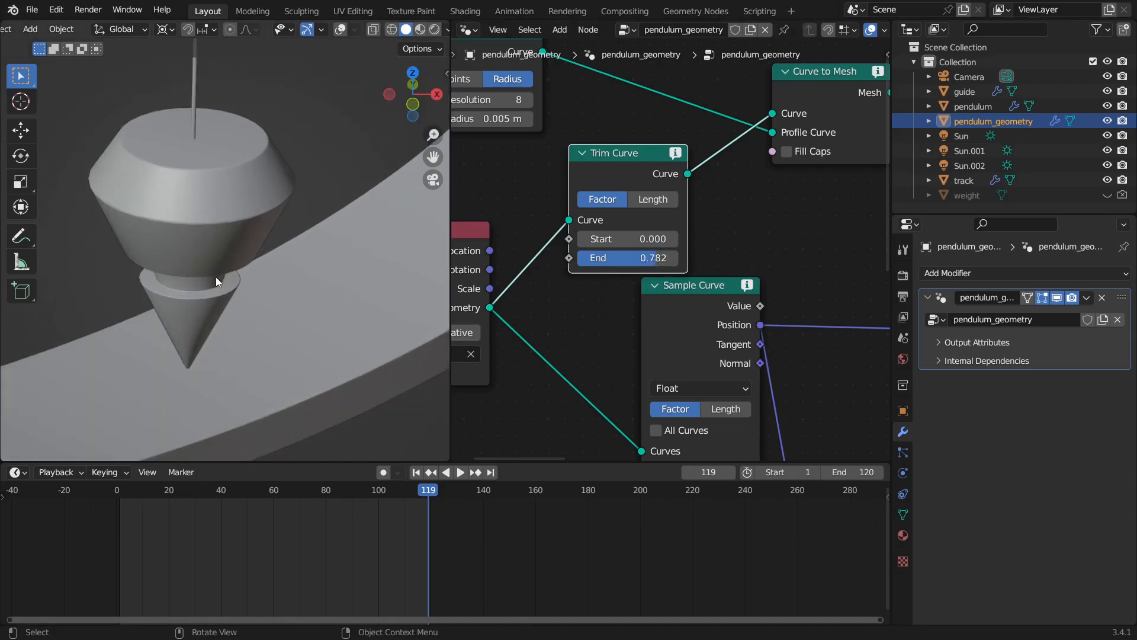
# Step: Set the Trim Curve End factor to 0.982 while checking the string in wireframe, and save the project
pyautogui.press('z')
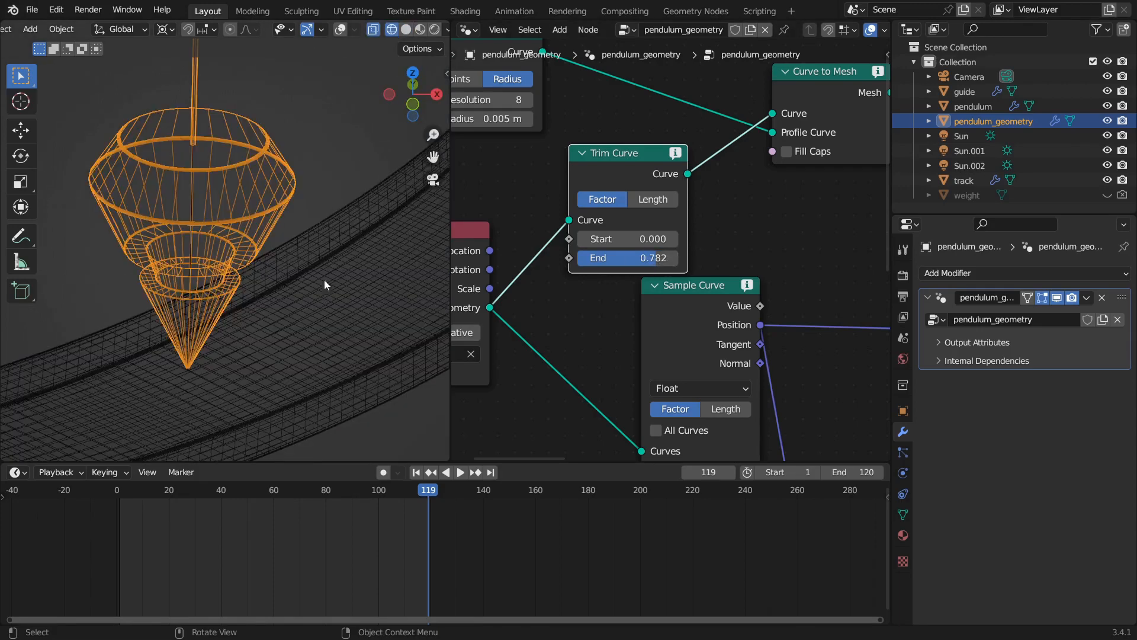
pyautogui.moveTo(624, 258); pyautogui.dragTo(670, 263)
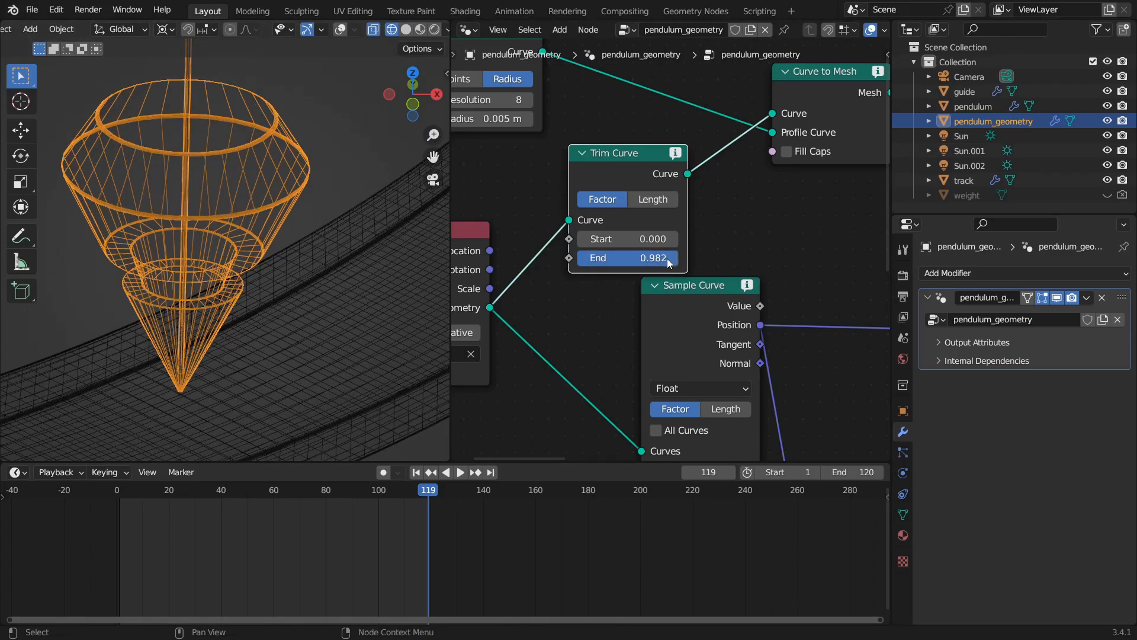
pyautogui.scroll(-2, 238, 295)
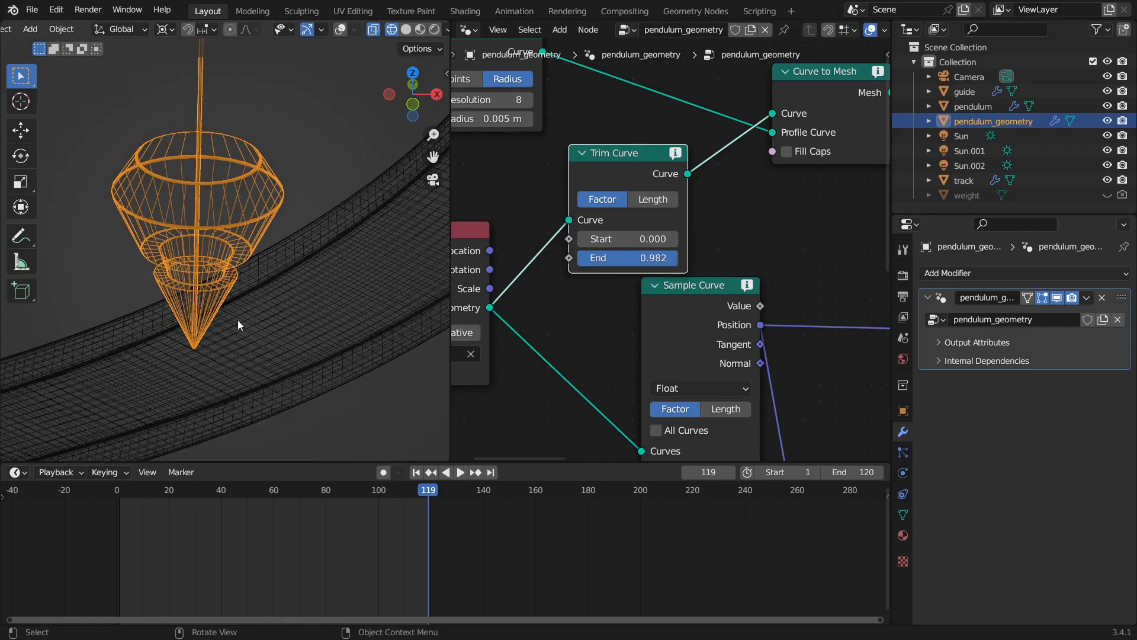
pyautogui.scroll(-1, 237, 317)
pyautogui.scroll(-2, 208, 357)
pyautogui.scroll(2, 210, 359)
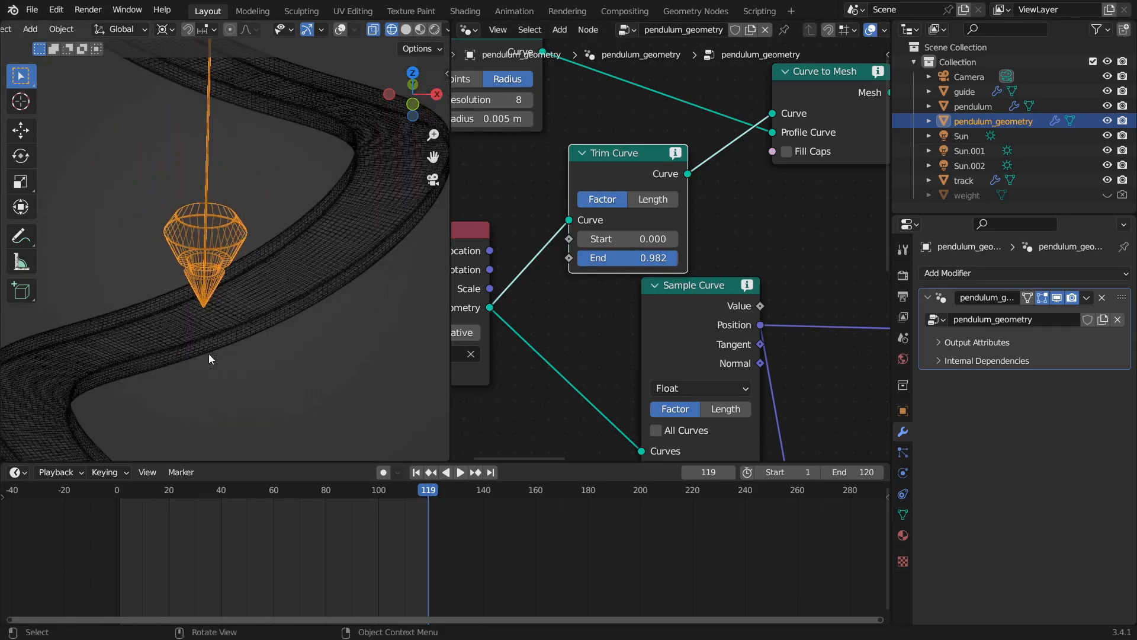
pyautogui.hotkey('ctrl', 's')
pyautogui.scroll(3, 241, 295)
pyautogui.keyDown('shift'); pyautogui.moveTo(240, 290); pyautogui.dragTo(287, 312, button='middle'); pyautogui.keyUp('shift')
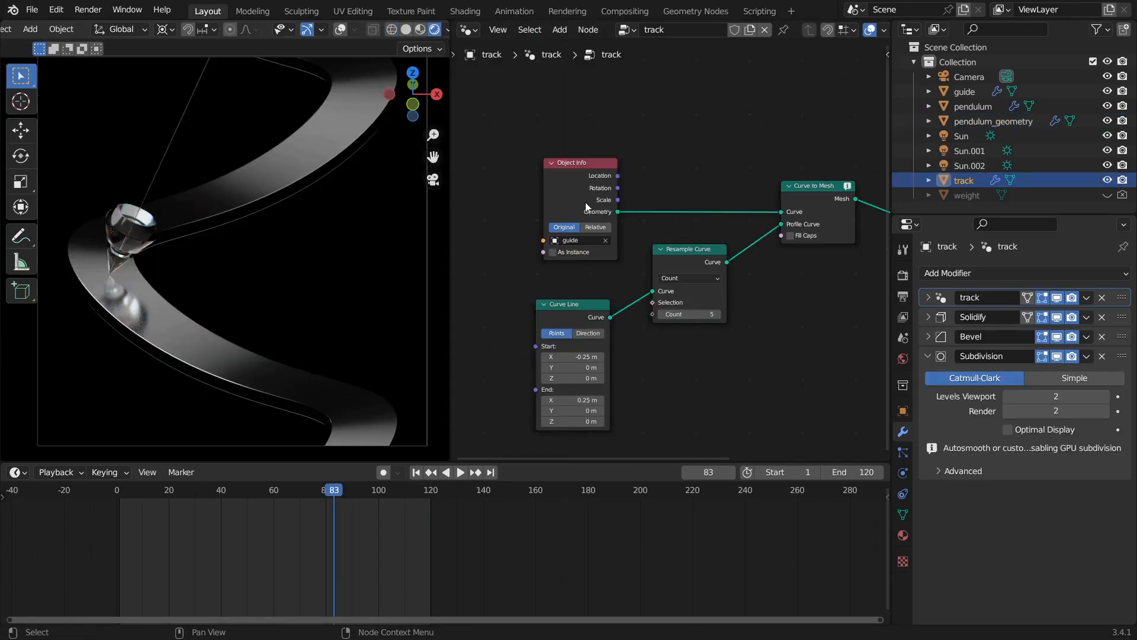
# Step: Insert a Set Curve Normal node between the guide's Object Info and Curve to Mesh in the track nodes, set to Z Up
pyautogui.press('g')
pyautogui.click(667, 196)
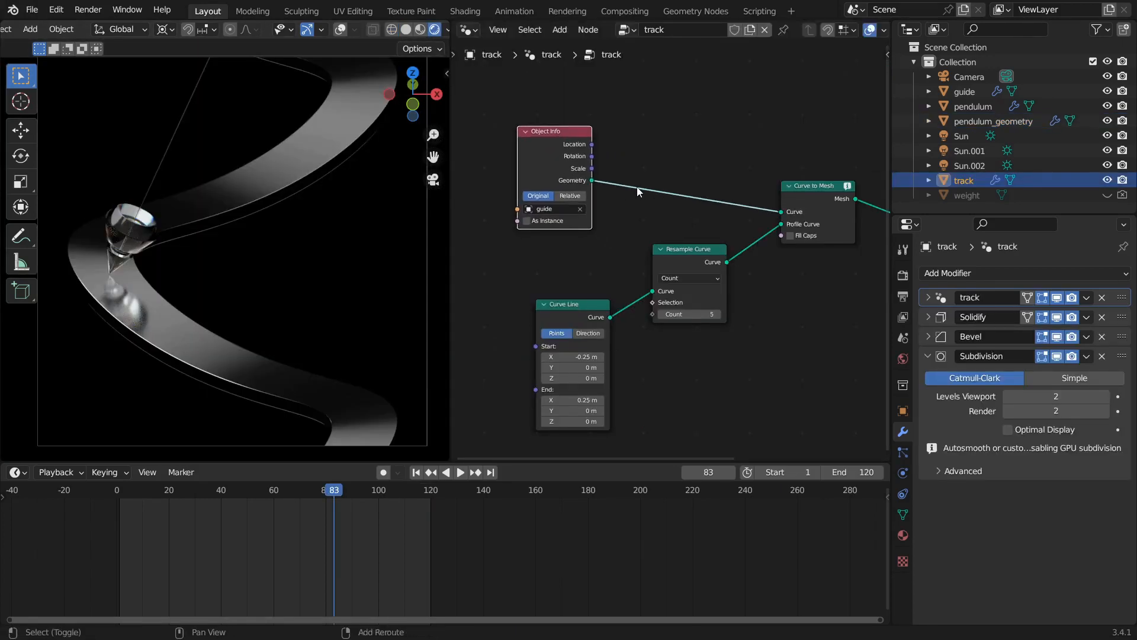
pyautogui.hotkey('shift', 'a')
pyautogui.hotkey('shift', 'a')
pyautogui.moveTo(627, 177)
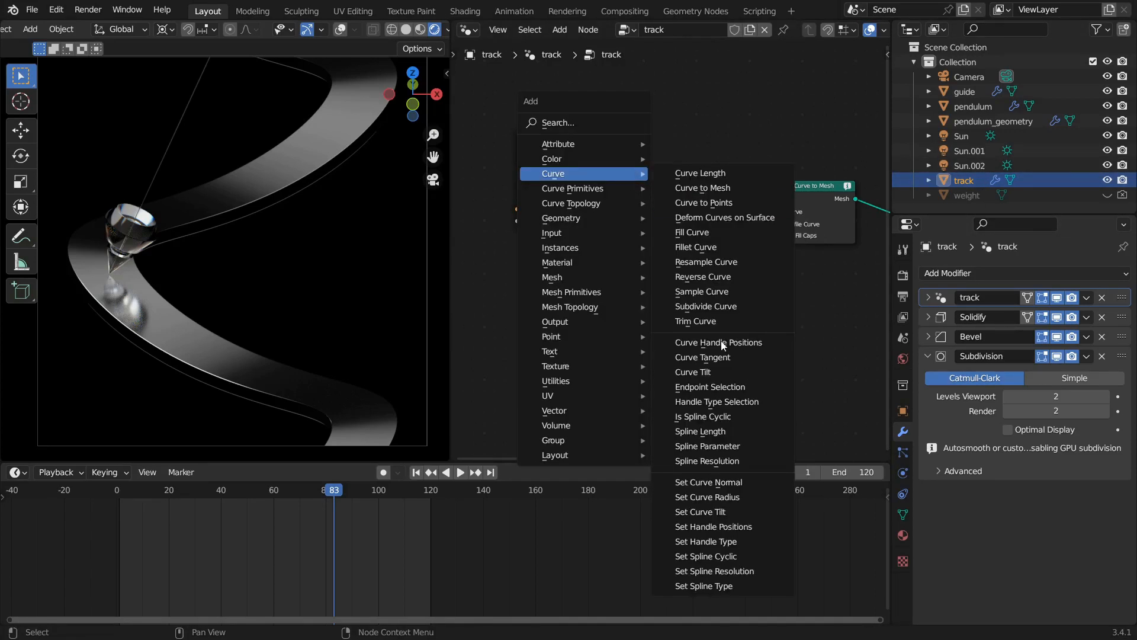
pyautogui.click(725, 482)
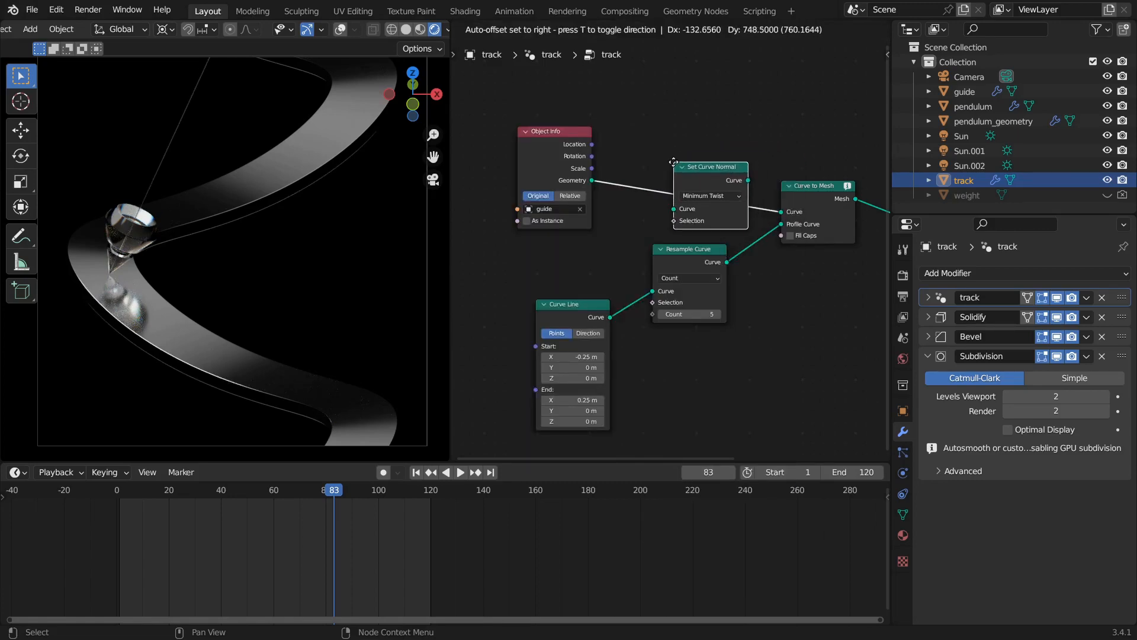
pyautogui.click(663, 163)
pyautogui.moveTo(705, 173); pyautogui.dragTo(685, 170)
pyautogui.click(694, 193)
pyautogui.click(685, 214)
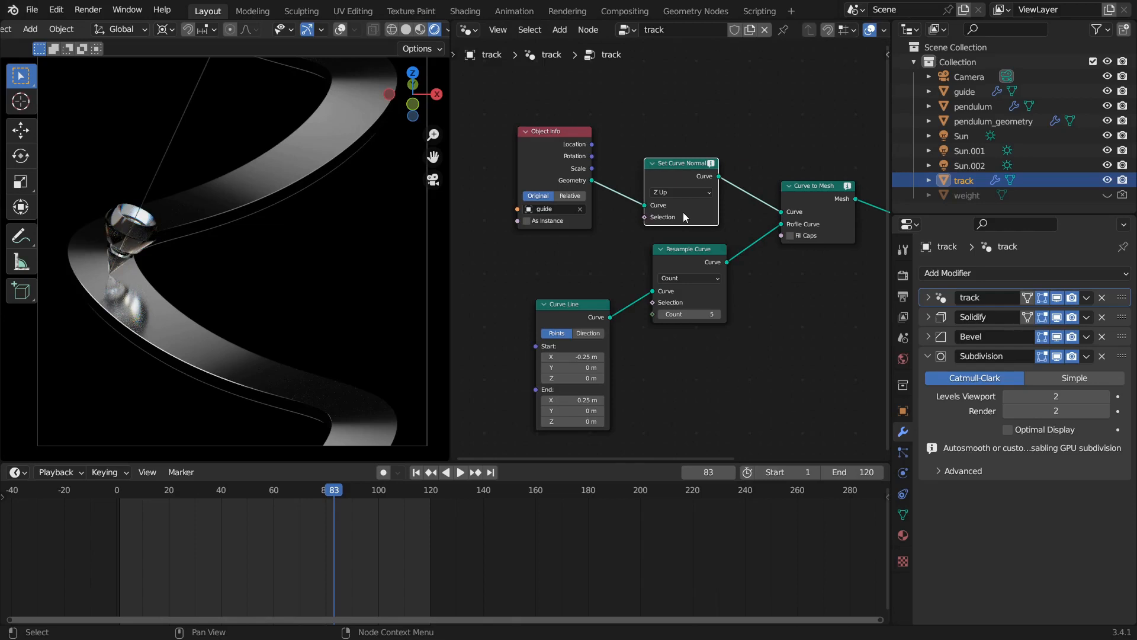
# Step: Tidy the track's node layout by shifting the Curve to Mesh node, and check the whole track in the rendered camera view
pyautogui.press('Home')
pyautogui.moveTo(726, 165); pyautogui.dragTo(715, 171)
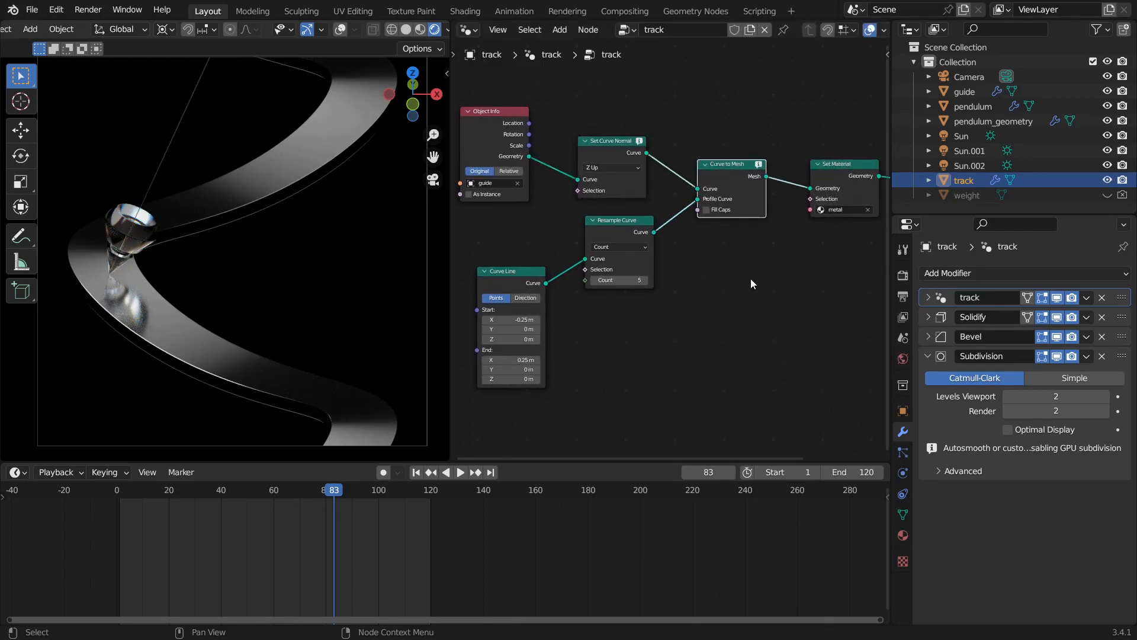
pyautogui.scroll(-1, 750, 278)
pyautogui.scroll(-1, 299, 262)
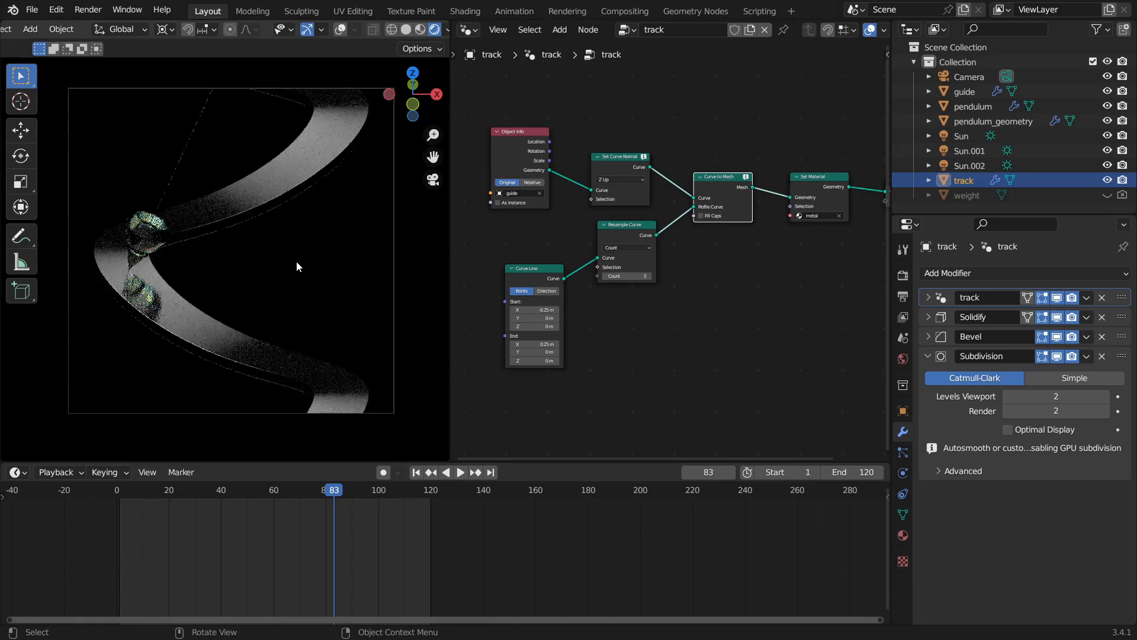